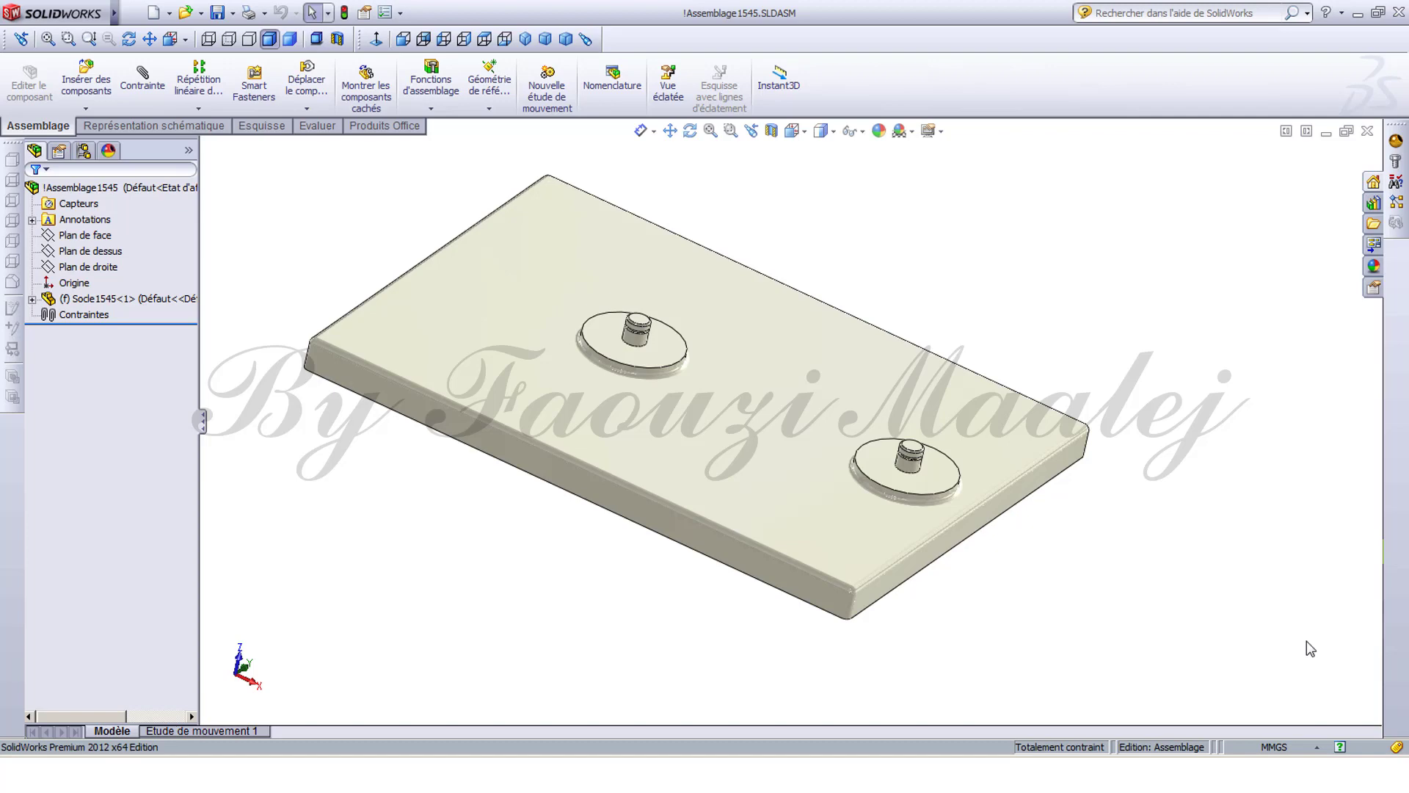
click(137, 67)
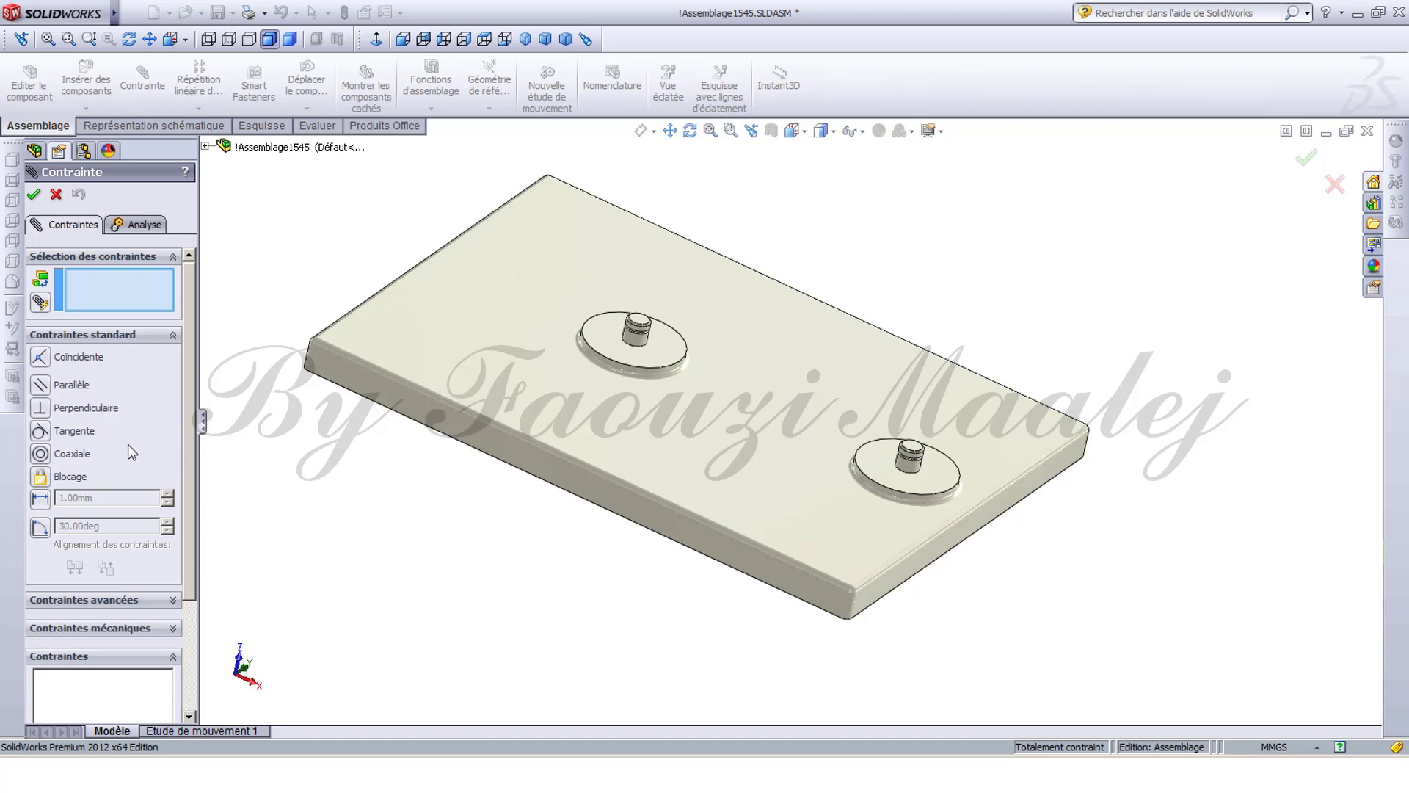
click(135, 605)
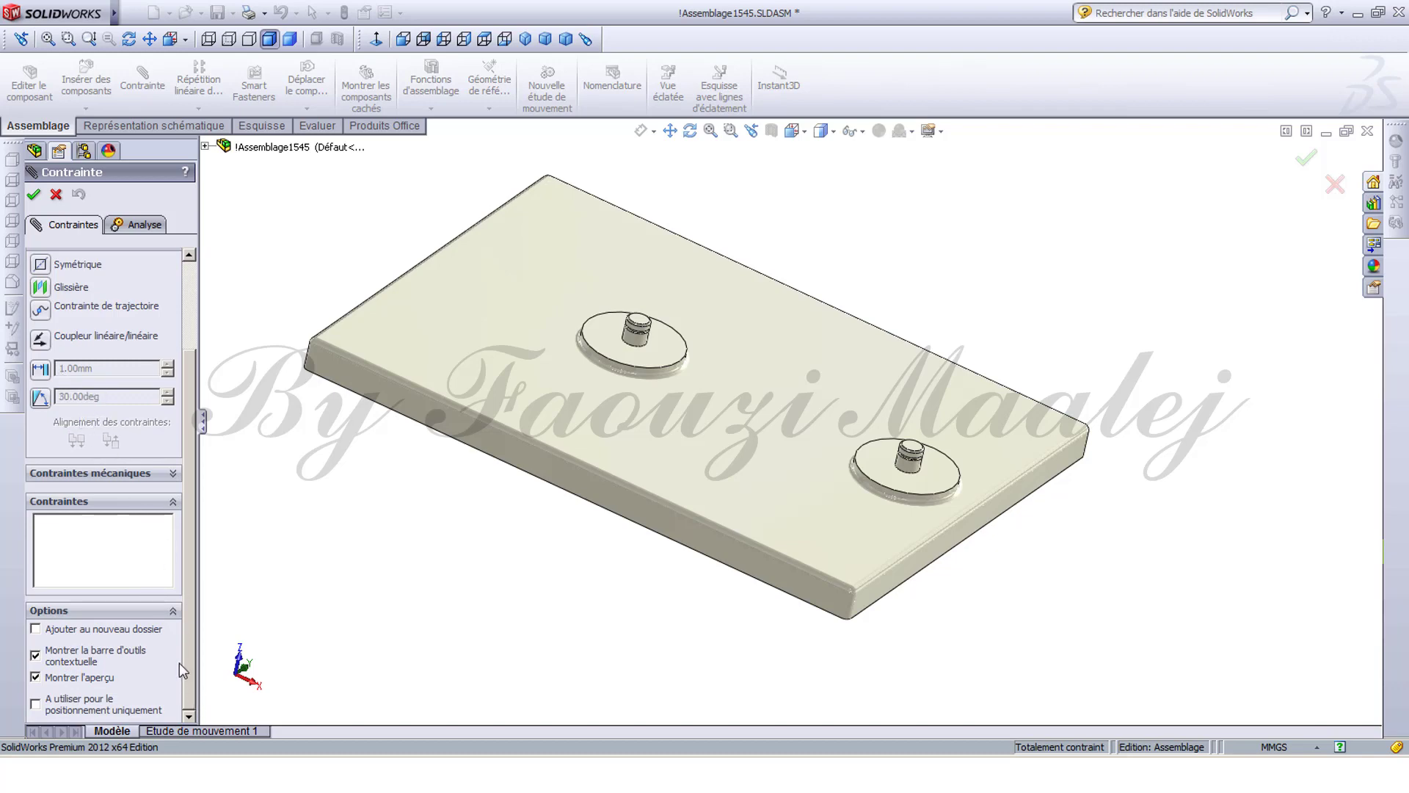
click(122, 473)
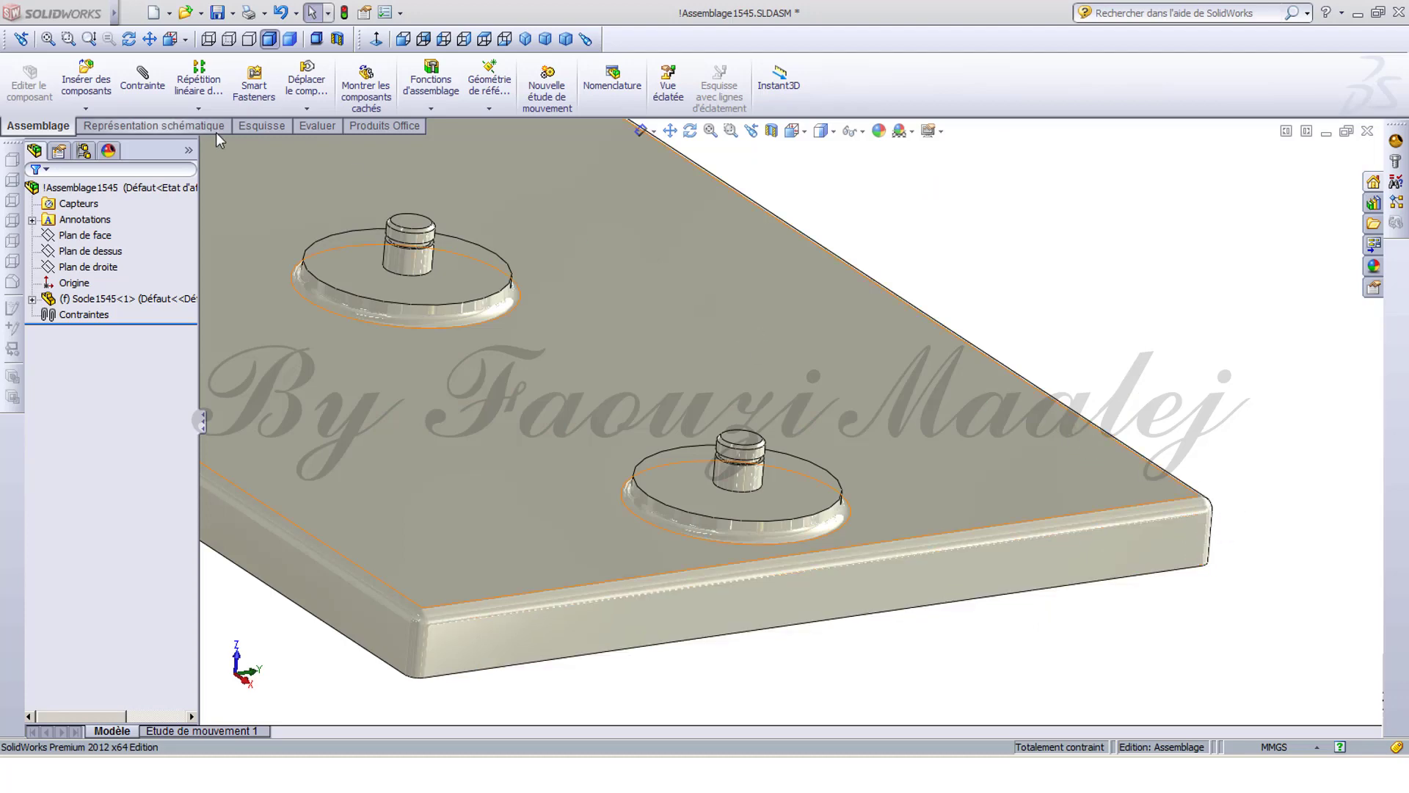
Insert the part Z15.sldprt into the assembly and place it beside the base plate.
click(85, 88)
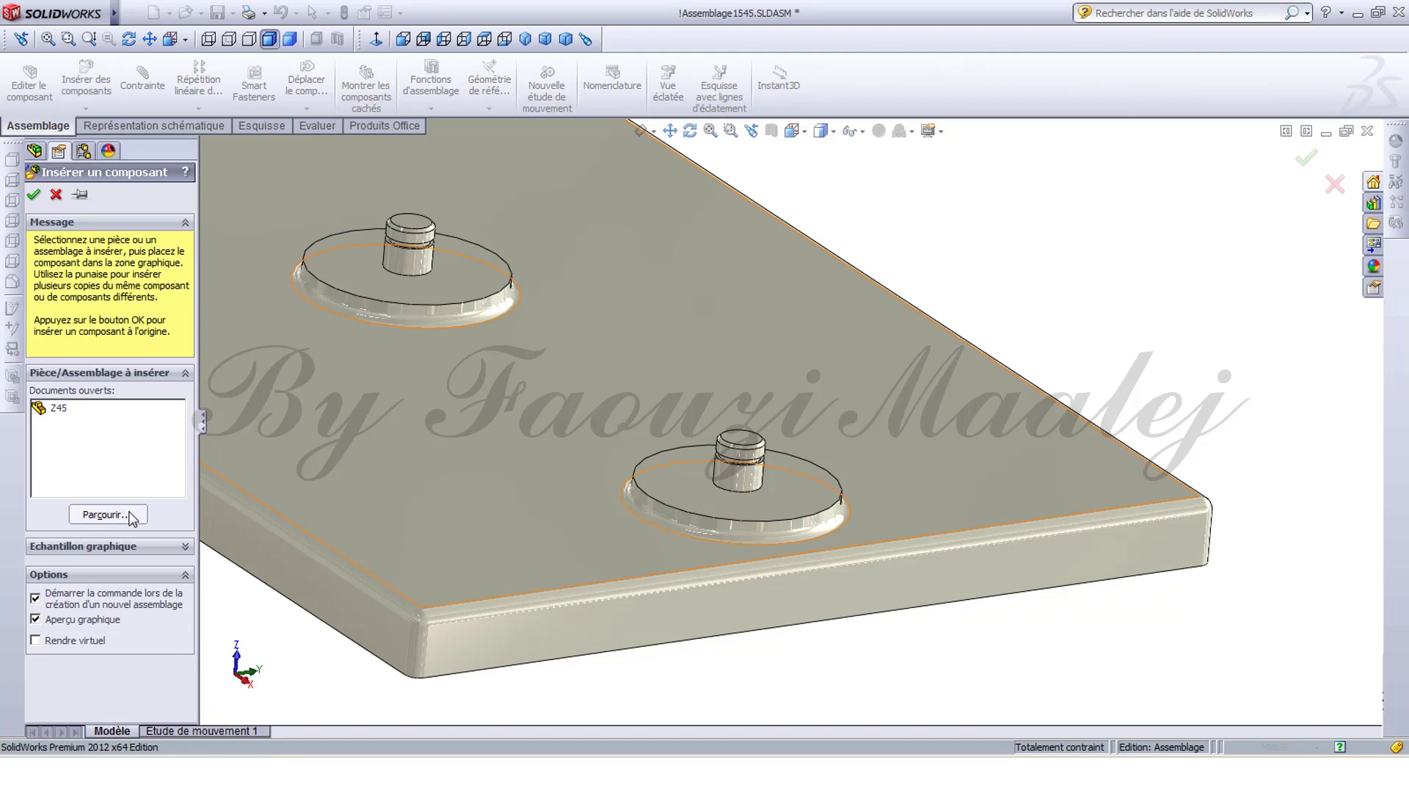
click(130, 515)
click(196, 176)
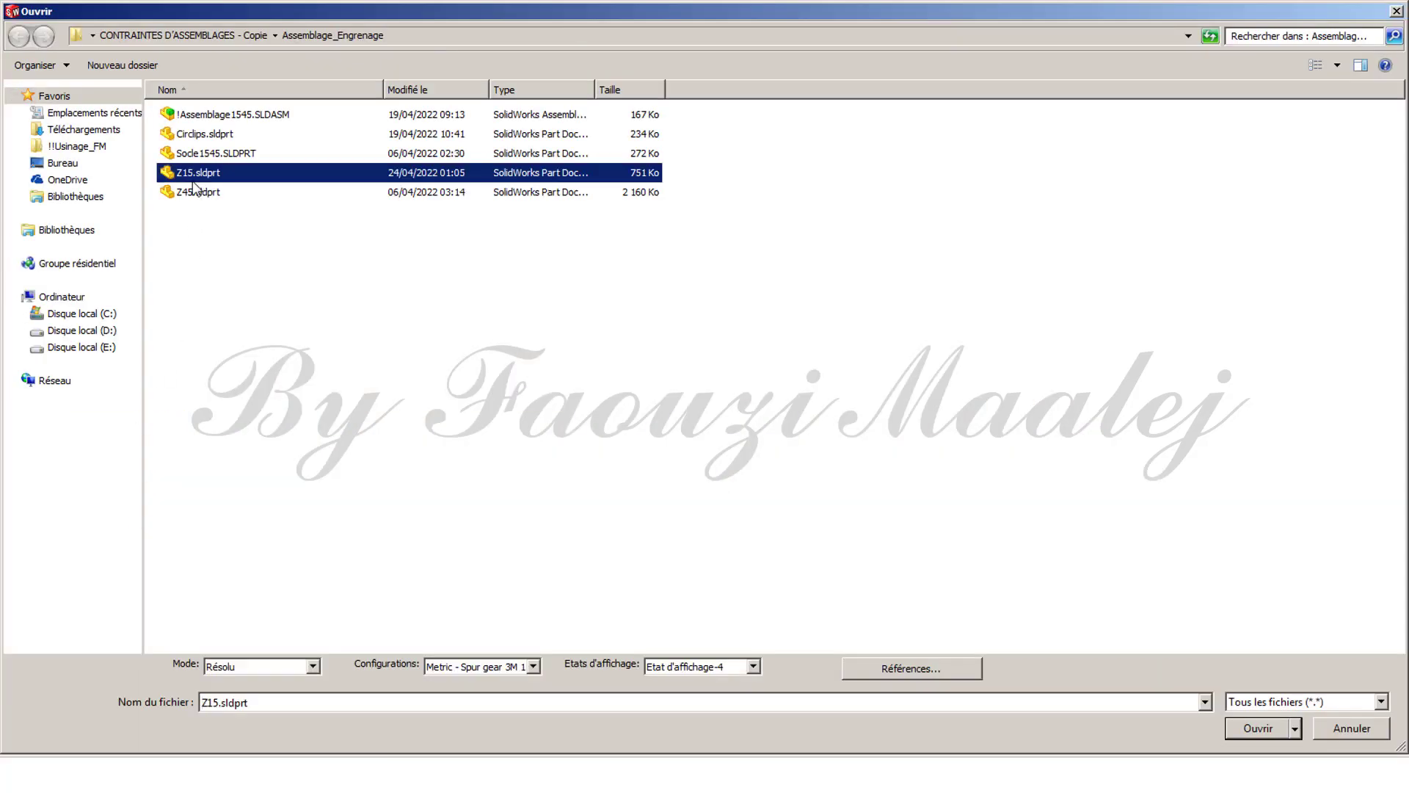
click(1245, 730)
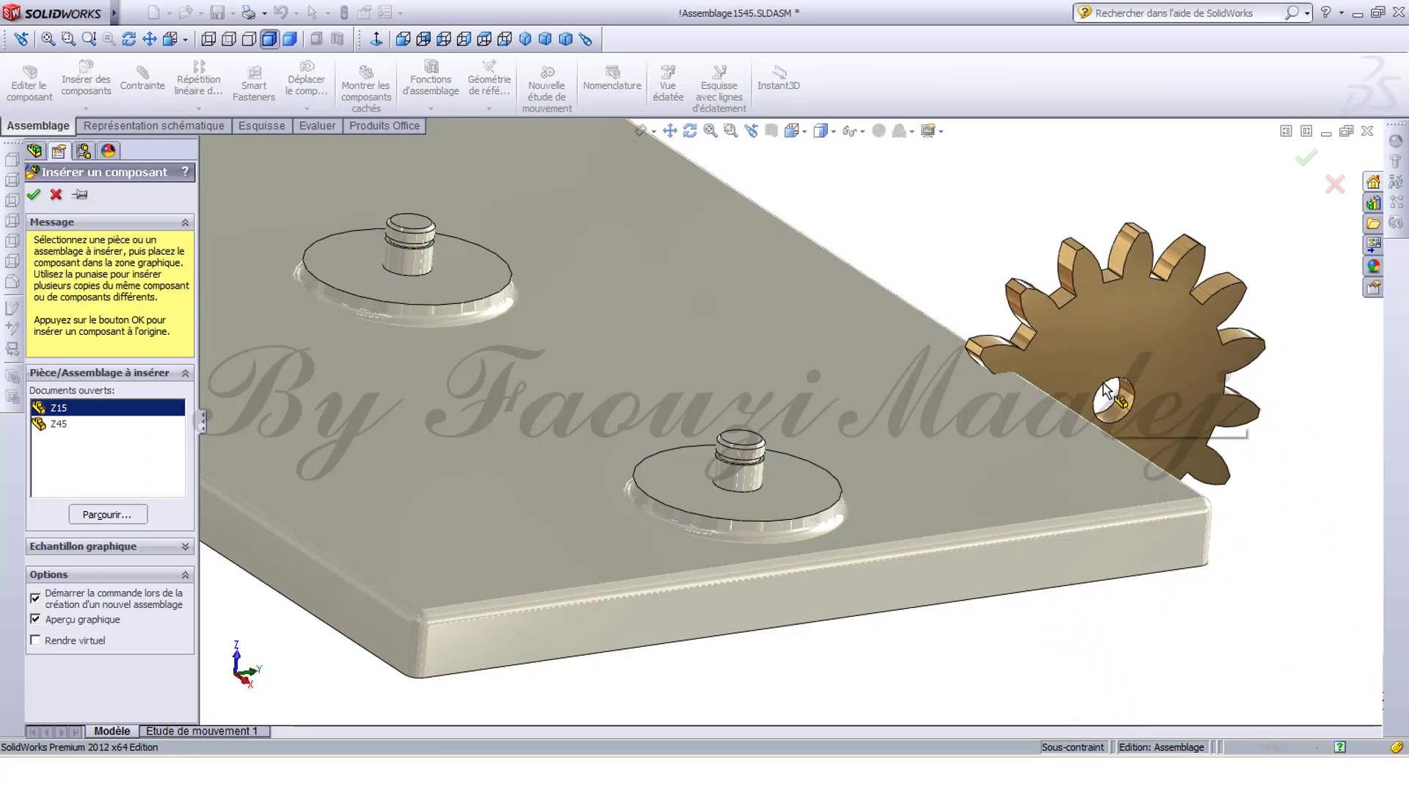
click(1102, 295)
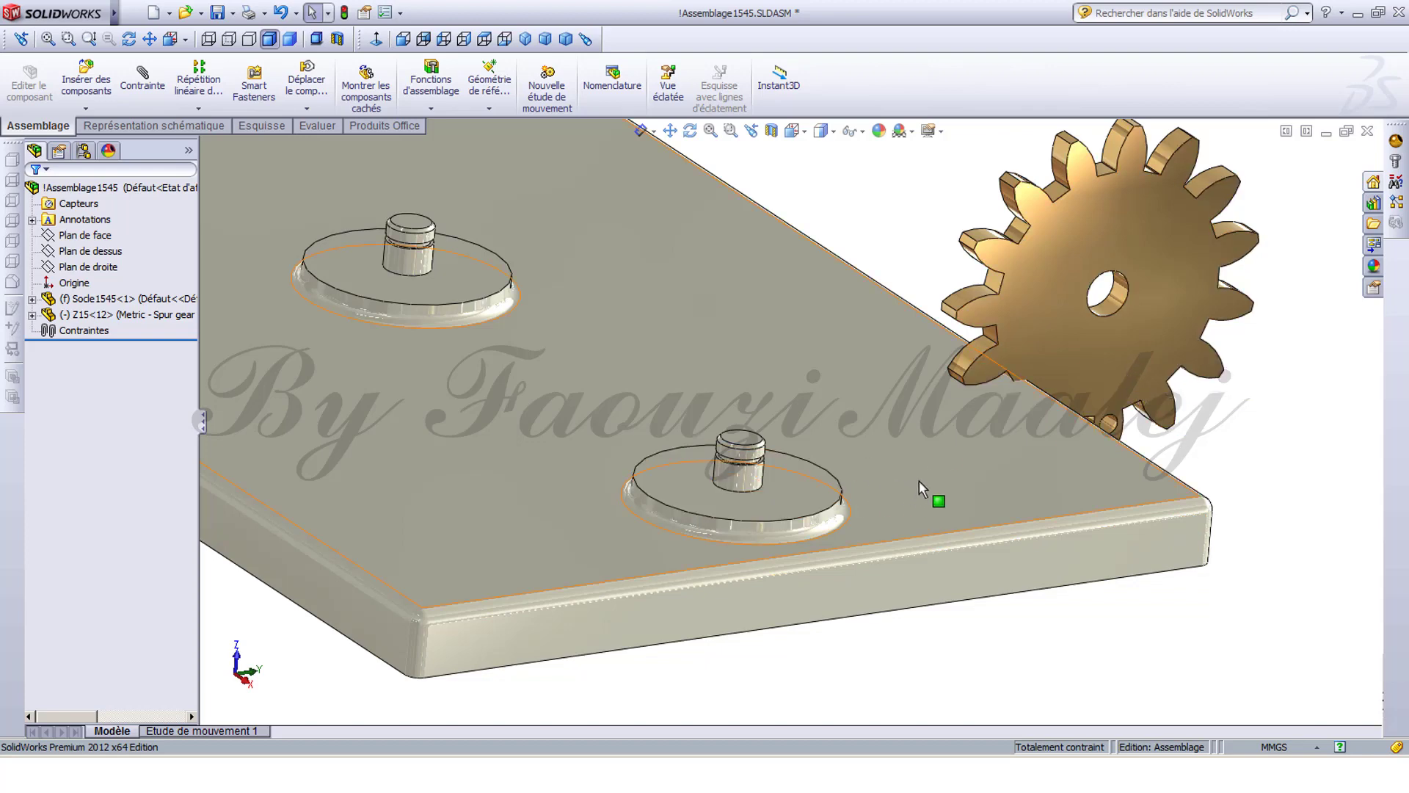
Mate the Z15 gear's bore coaxially with the cylindrical pin nearest the base plate's short edge.
click(143, 93)
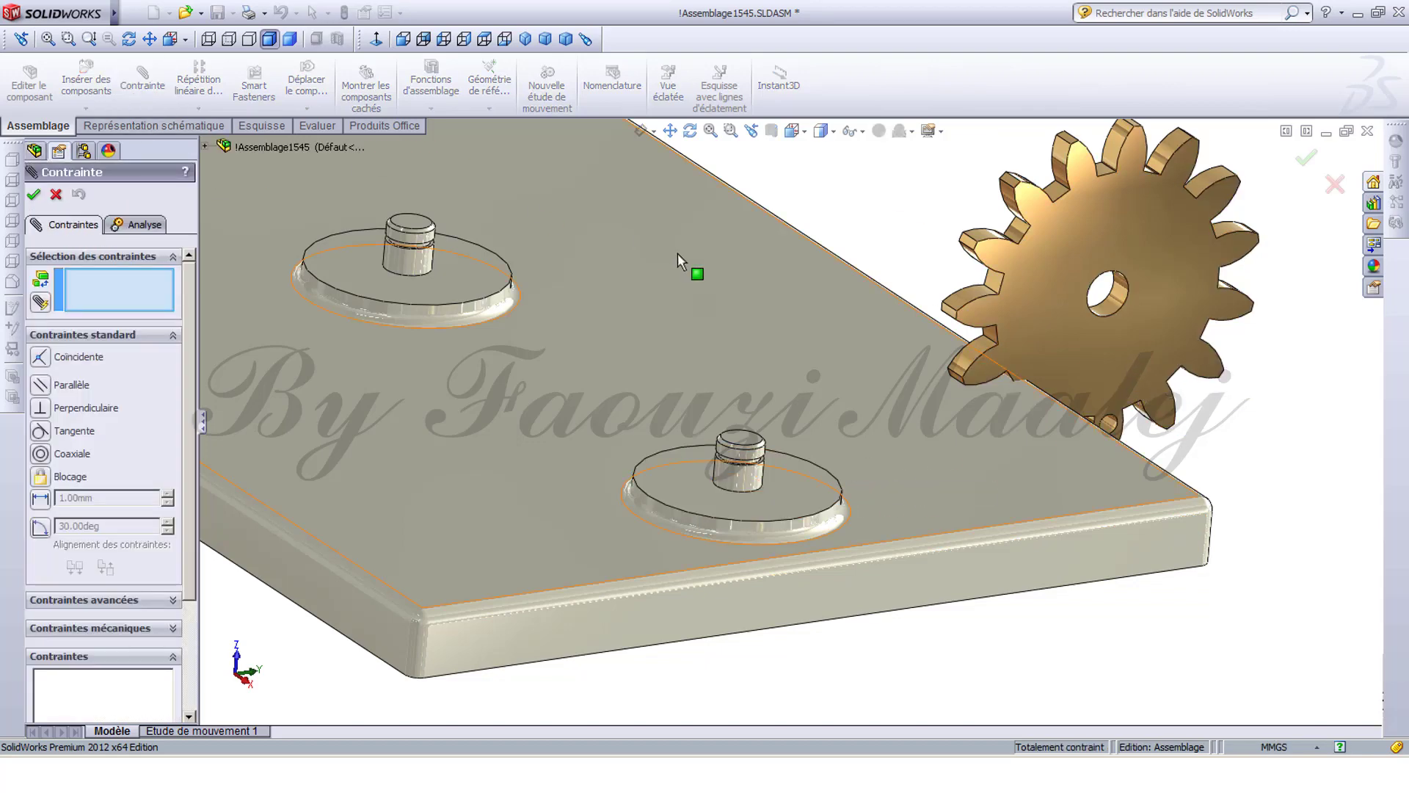
click(1114, 305)
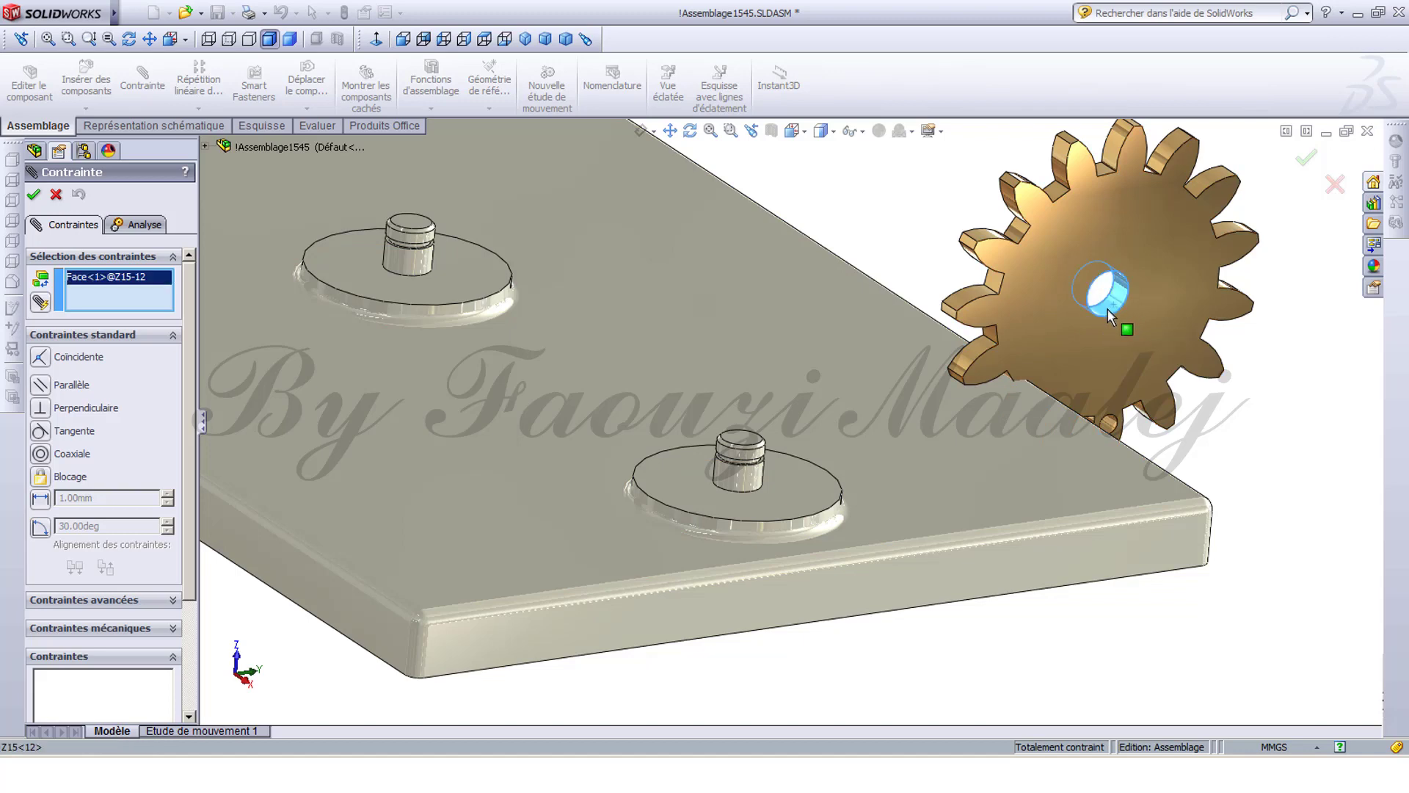
click(747, 477)
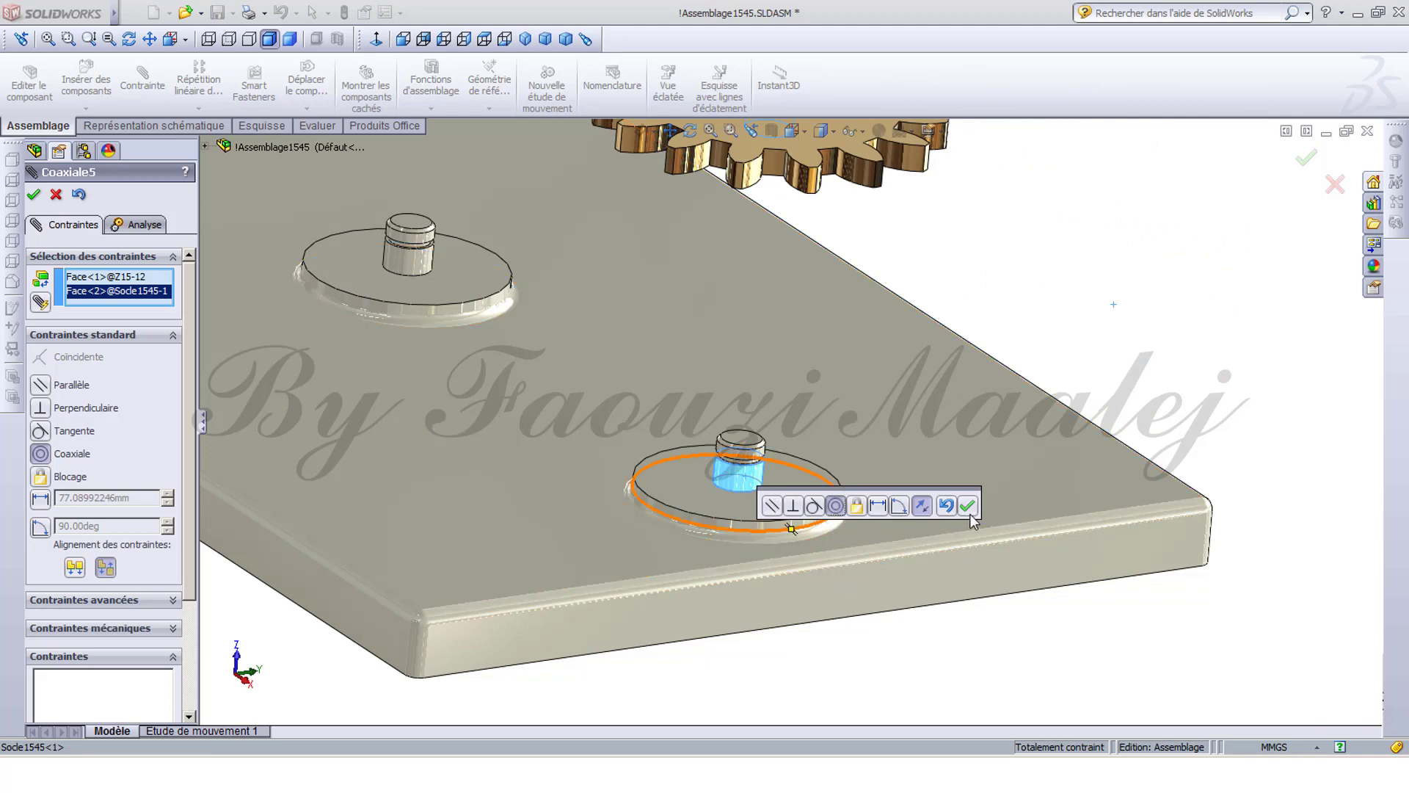
click(967, 507)
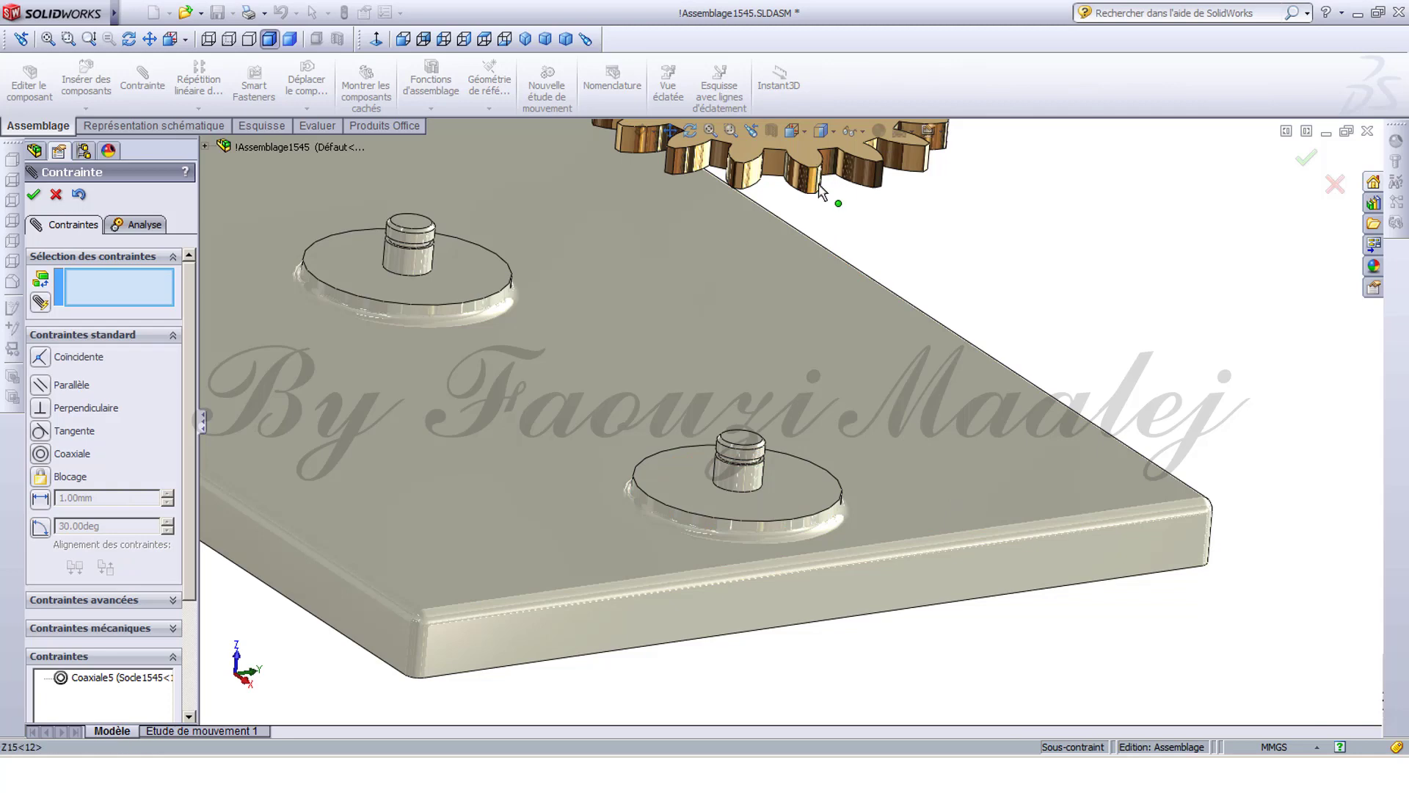
Bring the gear nearer the plate, mate its underside coincident with the boss's flat top face, and test its rotation on the pin.
drag(820, 192, 730, 312)
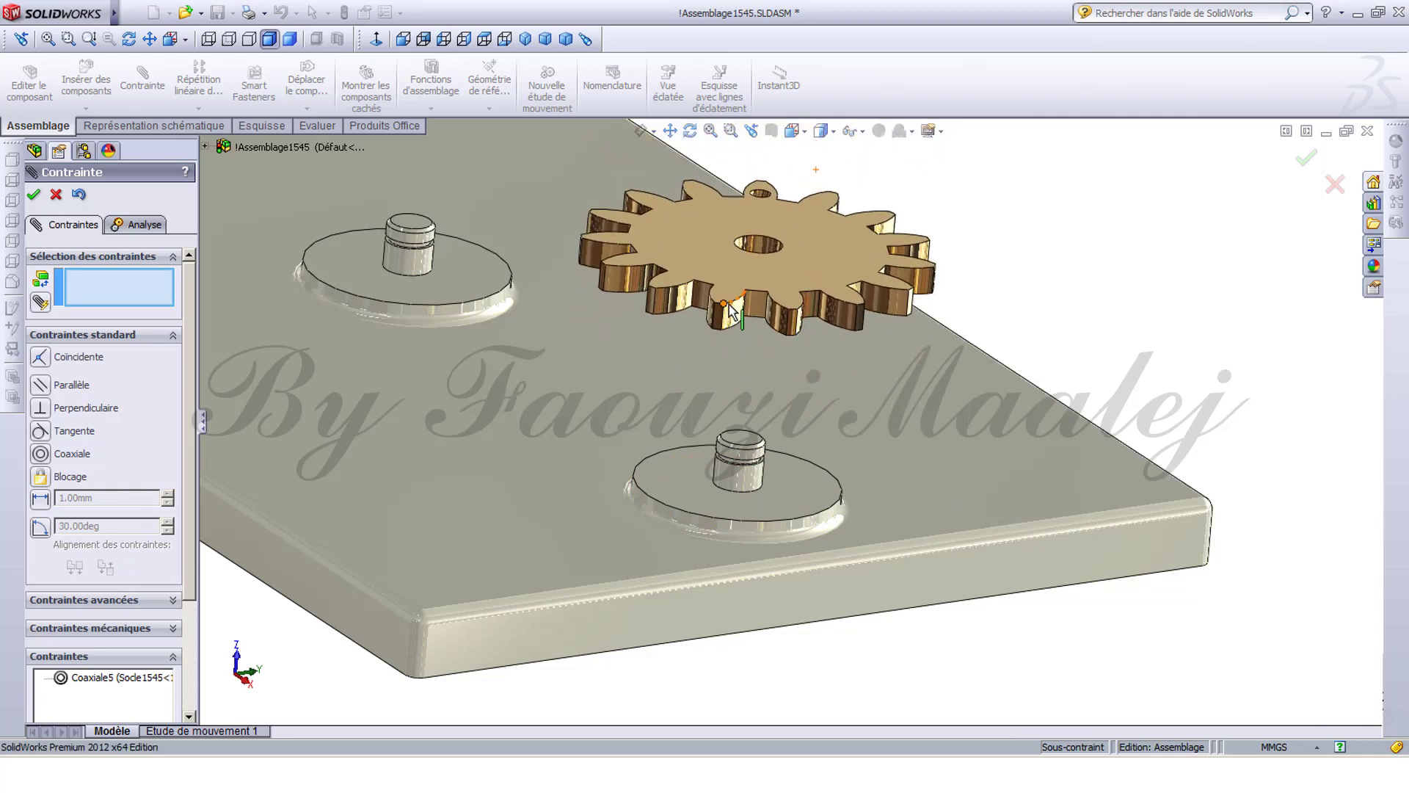
click(798, 480)
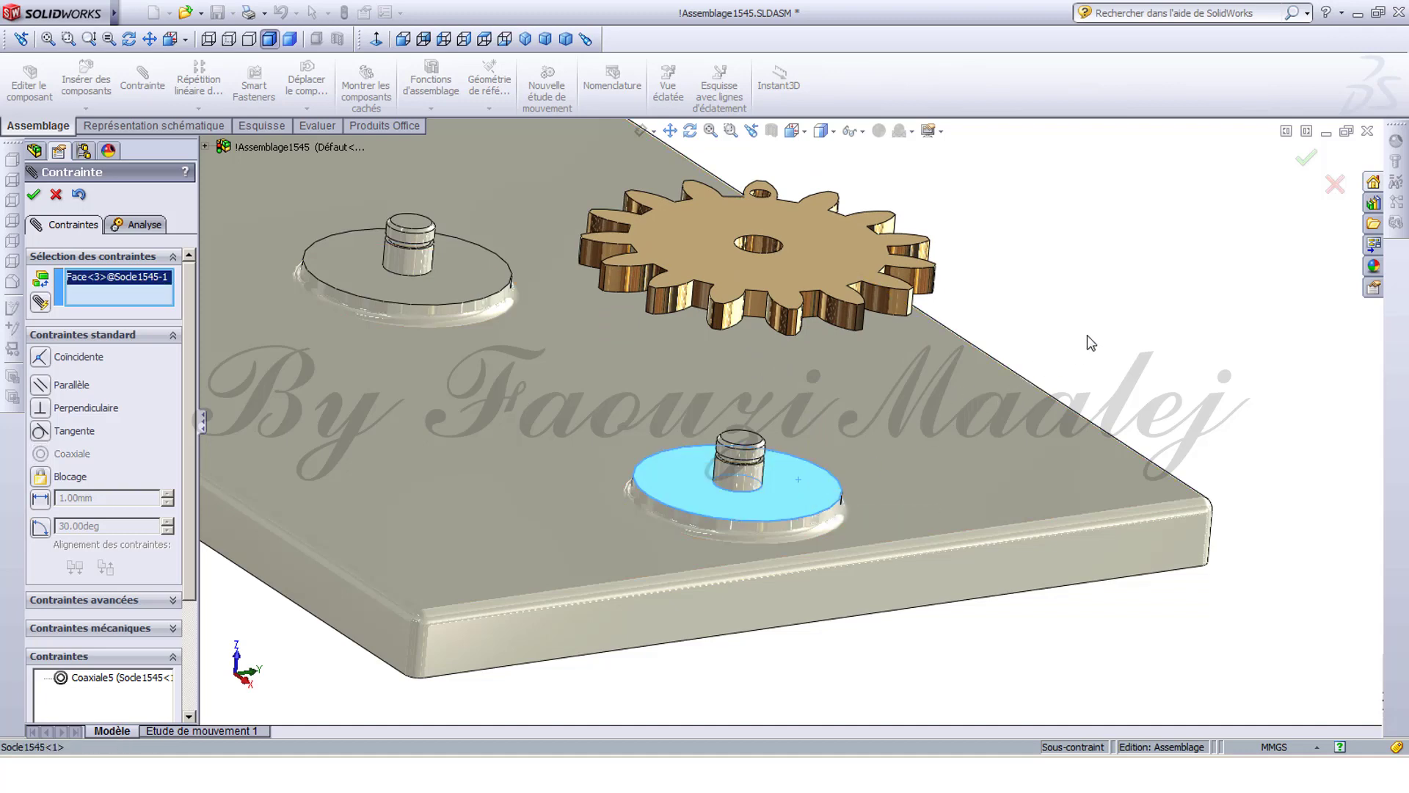
middle_drag(1086, 335, 1002, 325)
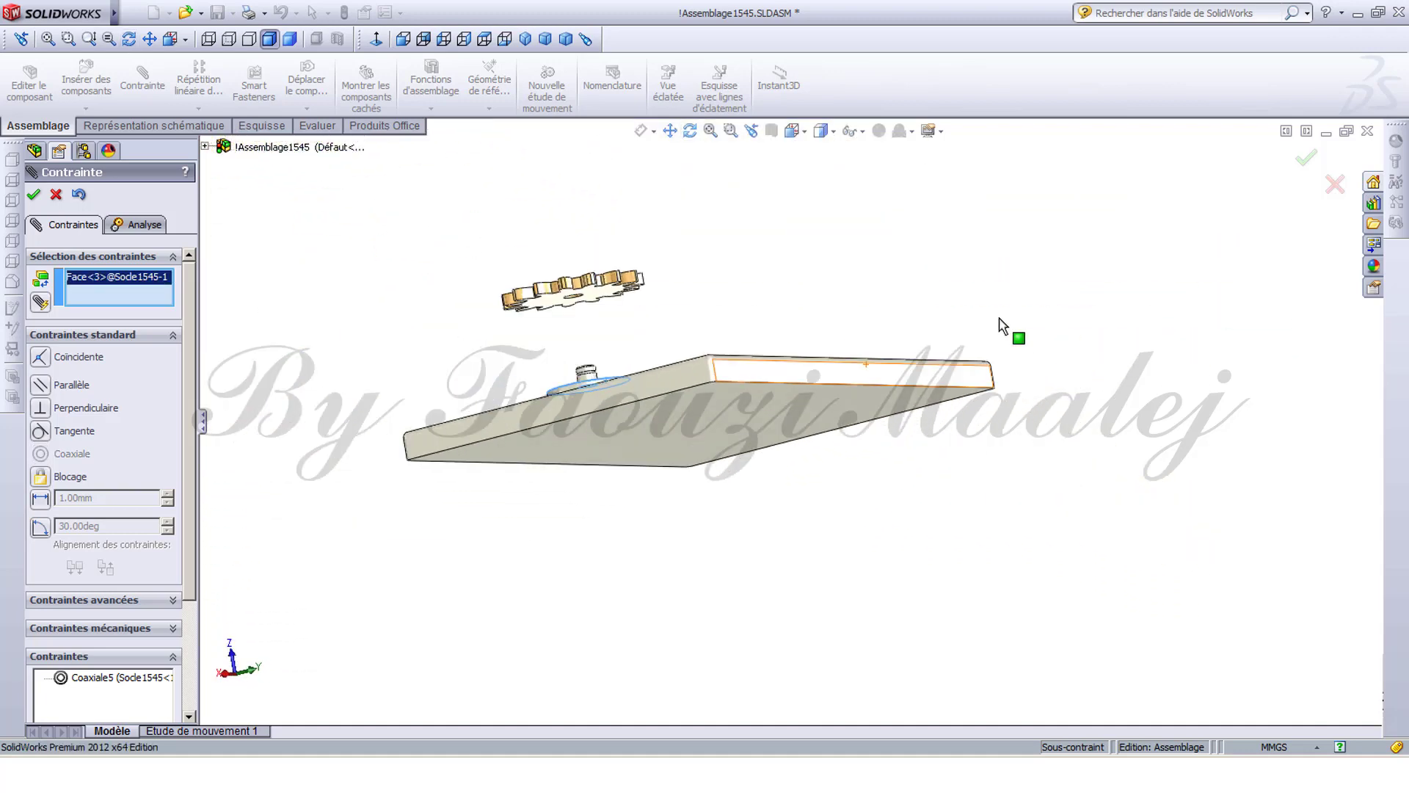
middle_drag(922, 283, 899, 254)
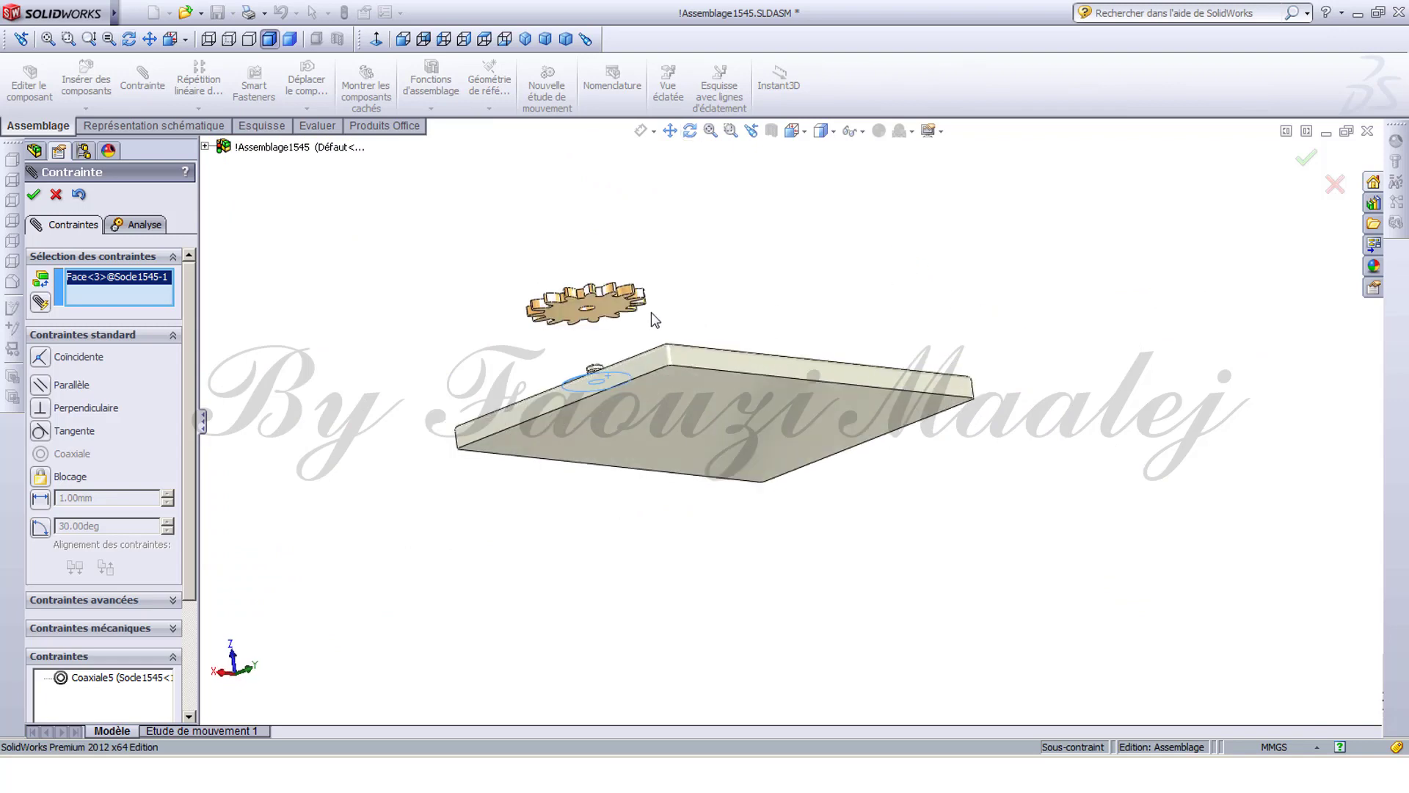
click(606, 314)
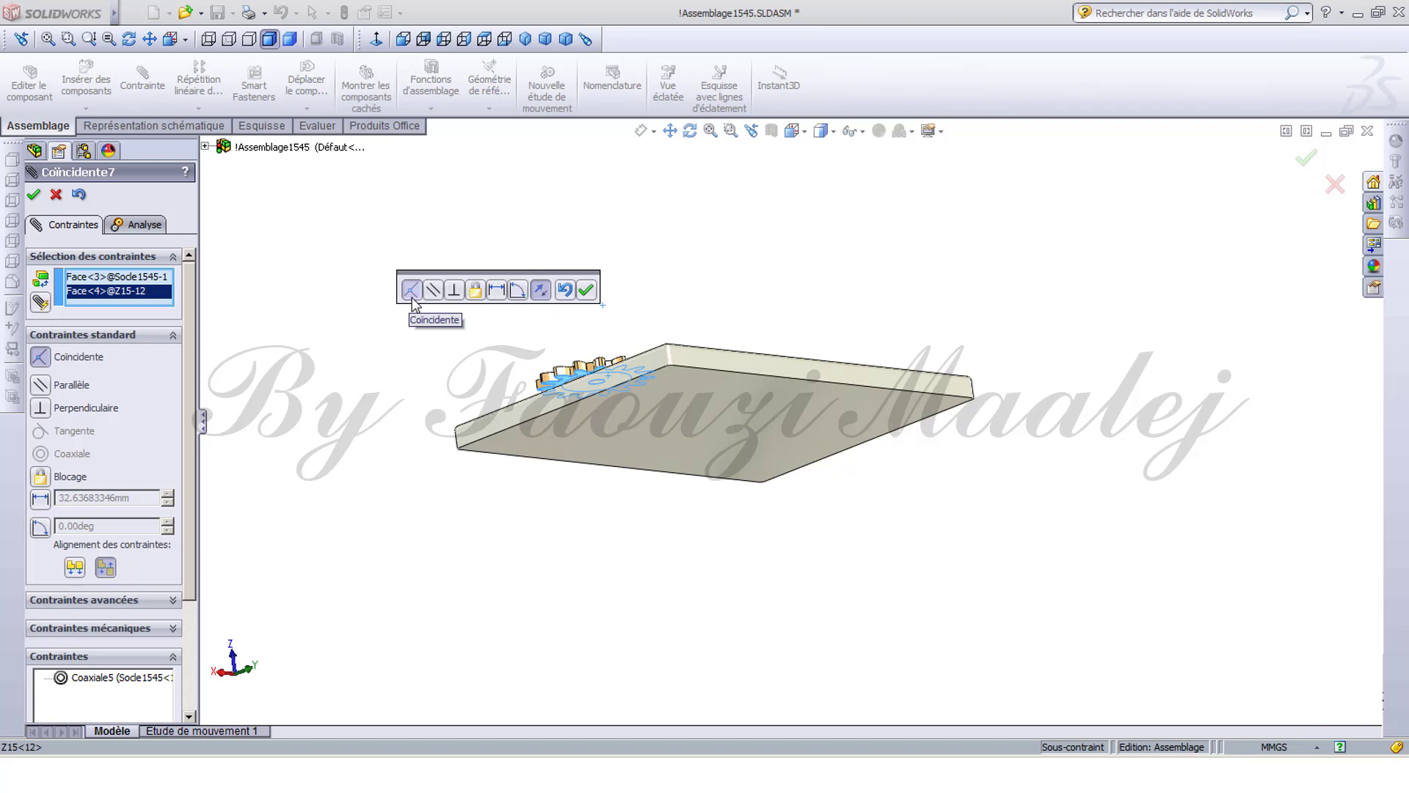
click(585, 290)
middle_drag(667, 277, 793, 539)
scroll(788, 529, down, 4)
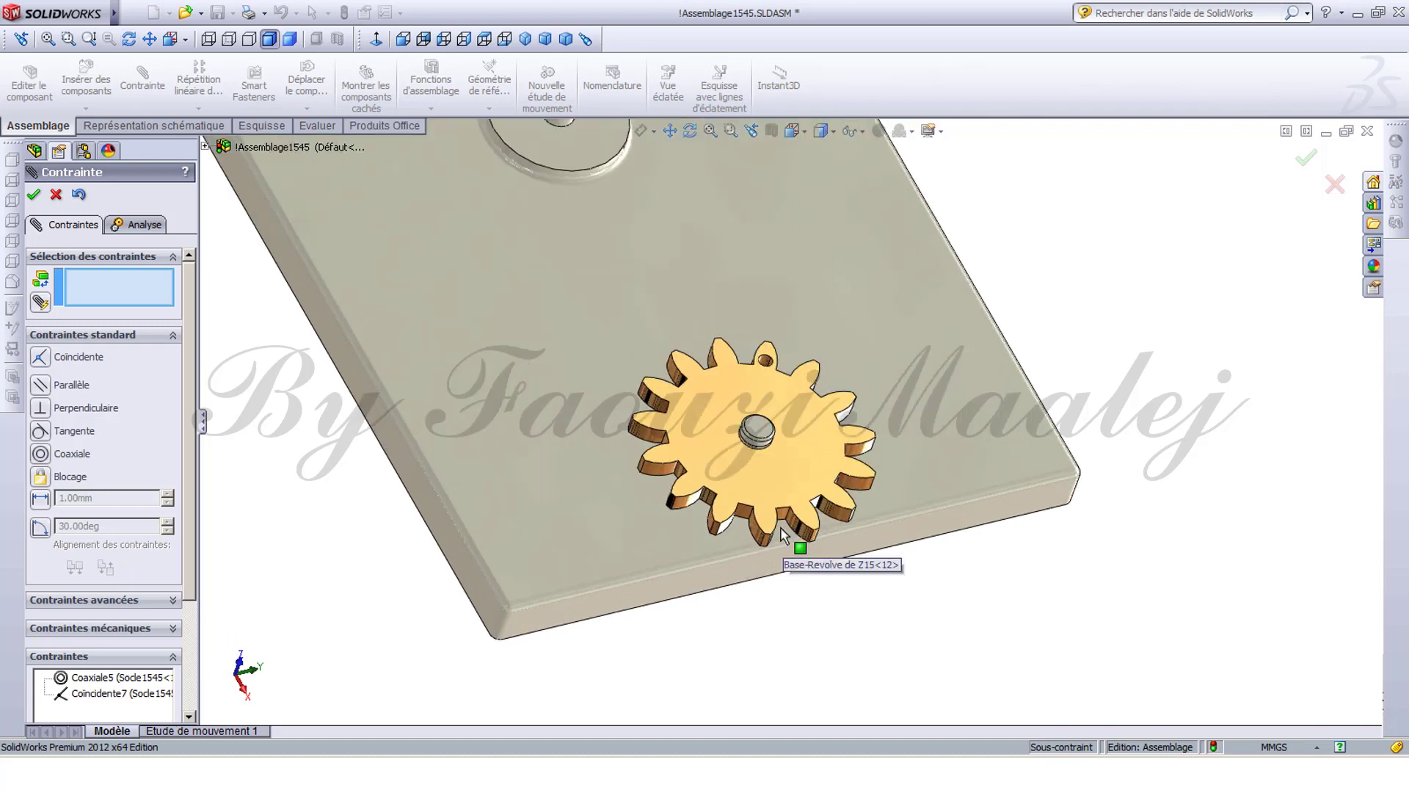
drag(789, 485, 778, 430)
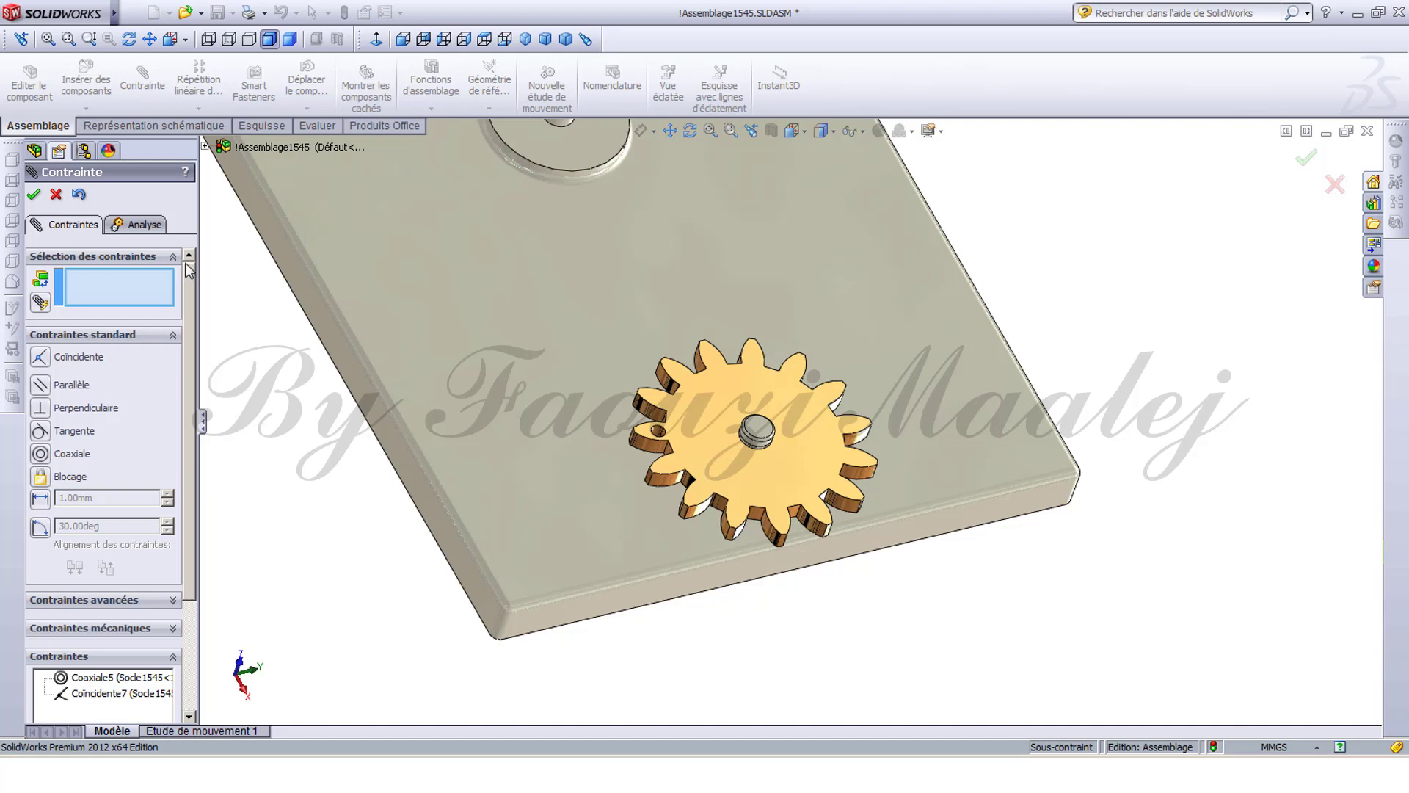
click(57, 195)
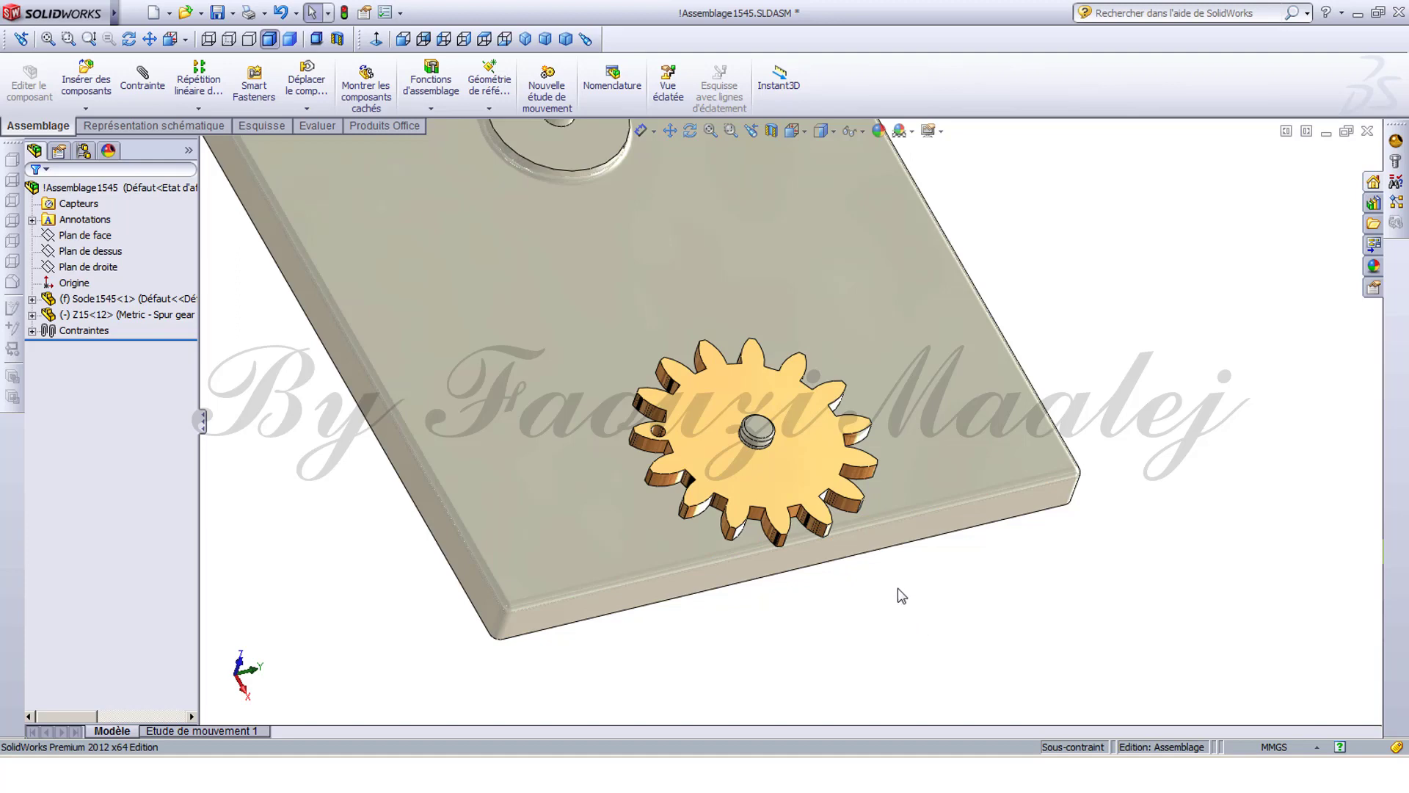
Copy the Z15 gear beside the base plate, then delete the original mated gear together with its dependent mates.
ctrl+drag(799, 452, 1153, 312)
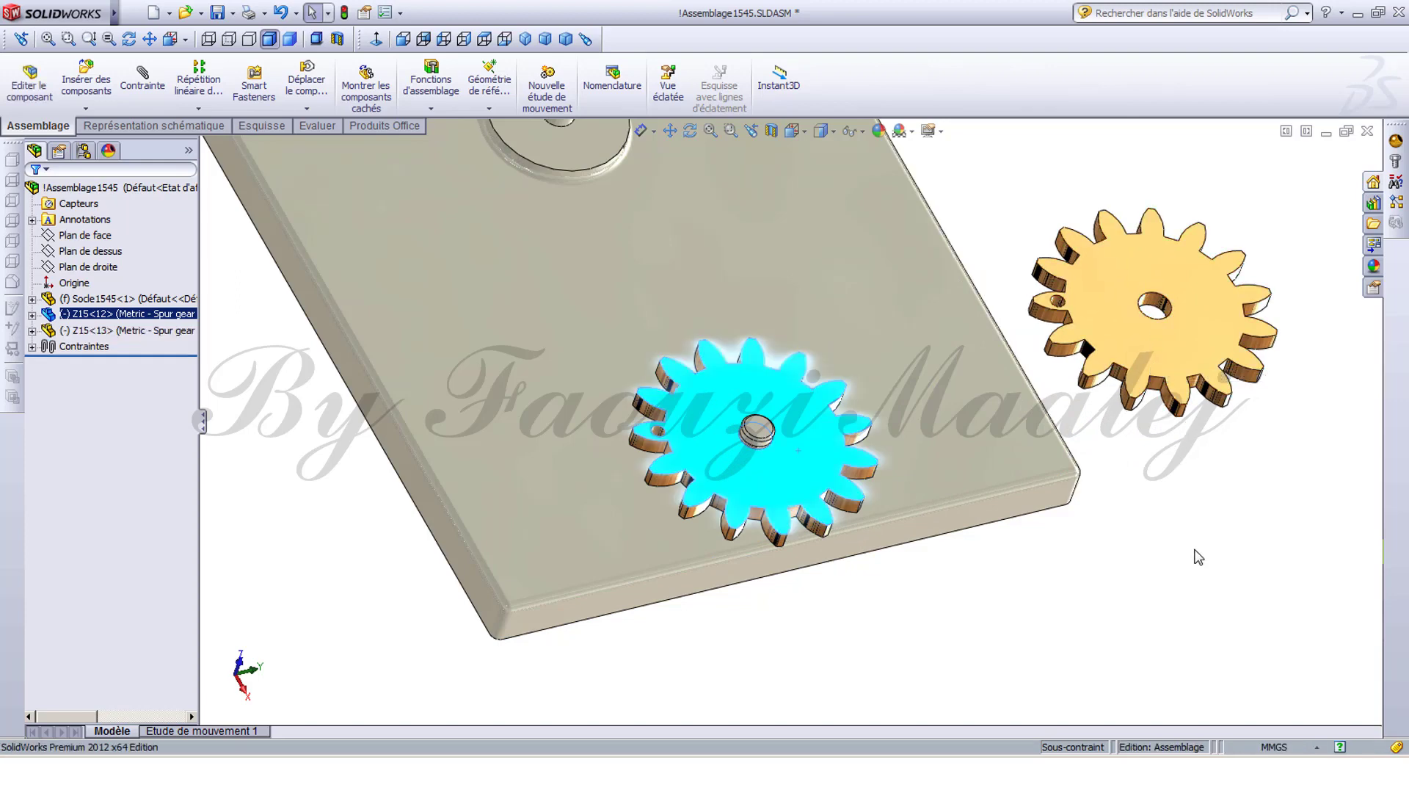
click(909, 573)
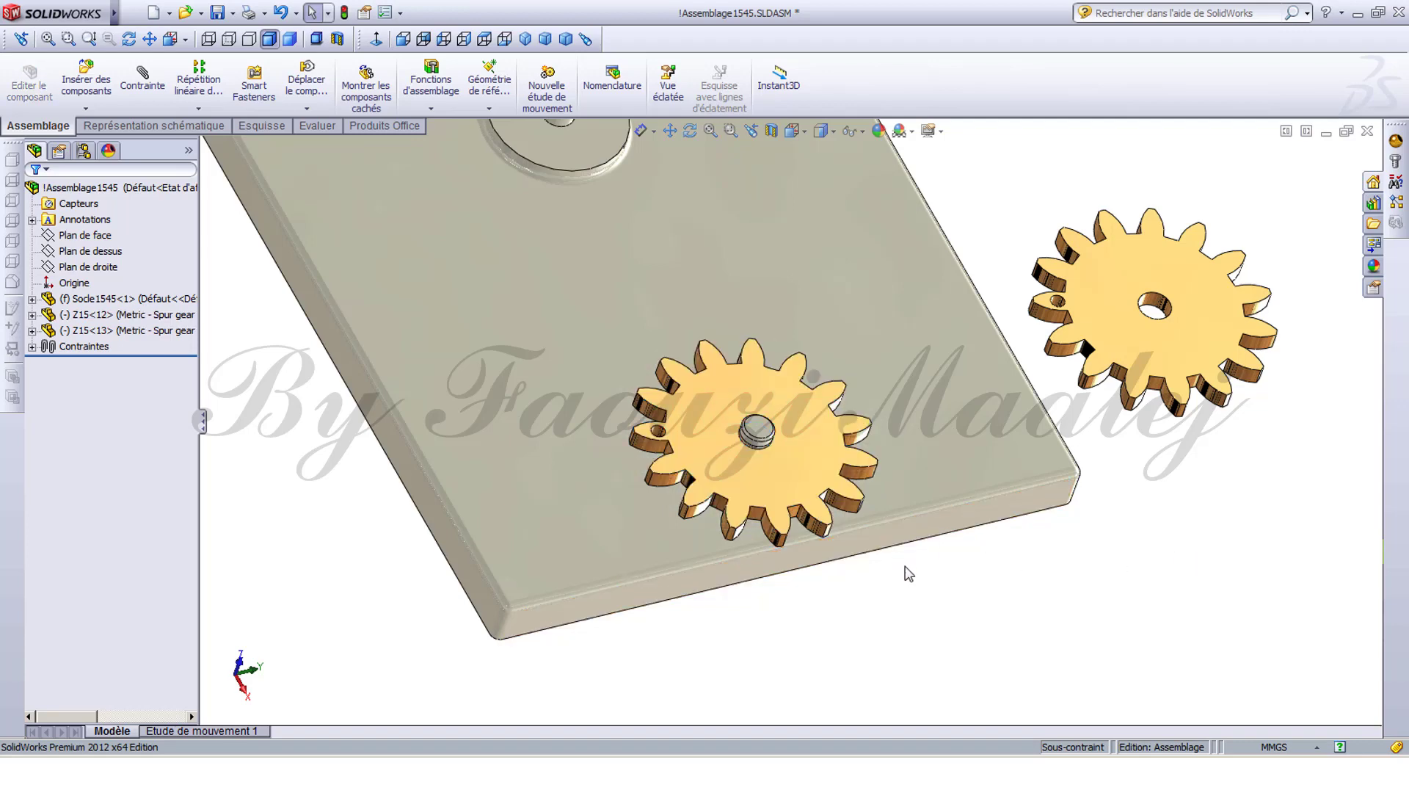
click(810, 470)
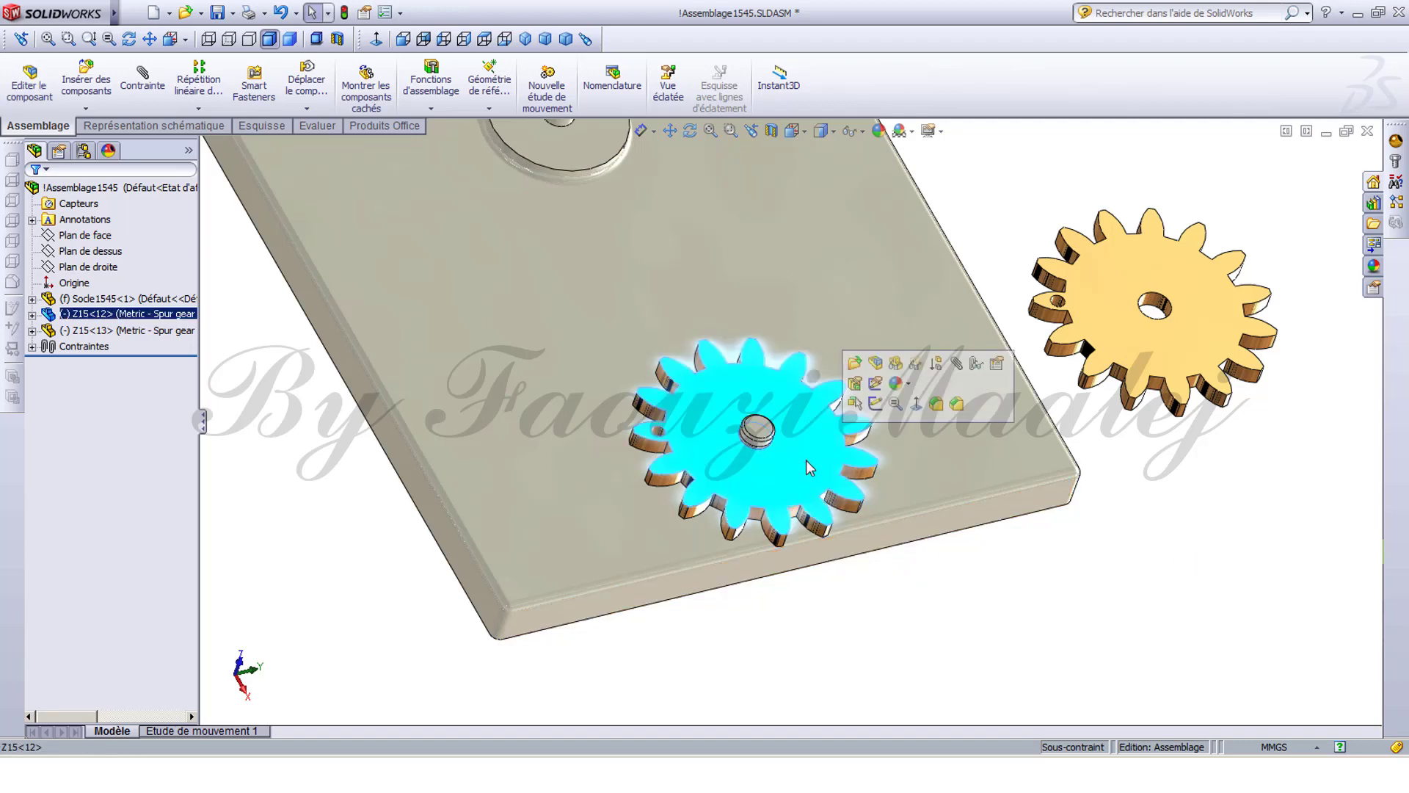
key(Delete)
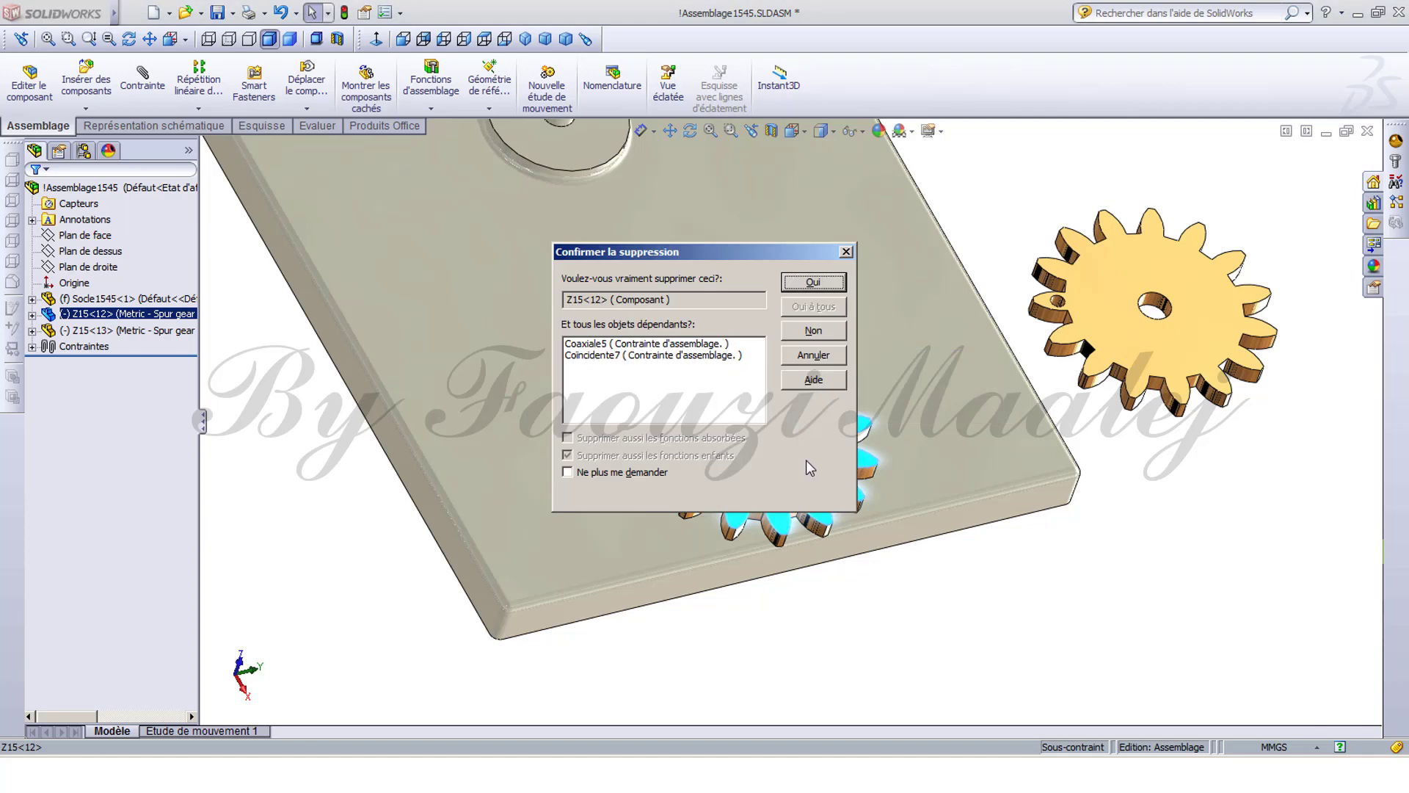
click(788, 285)
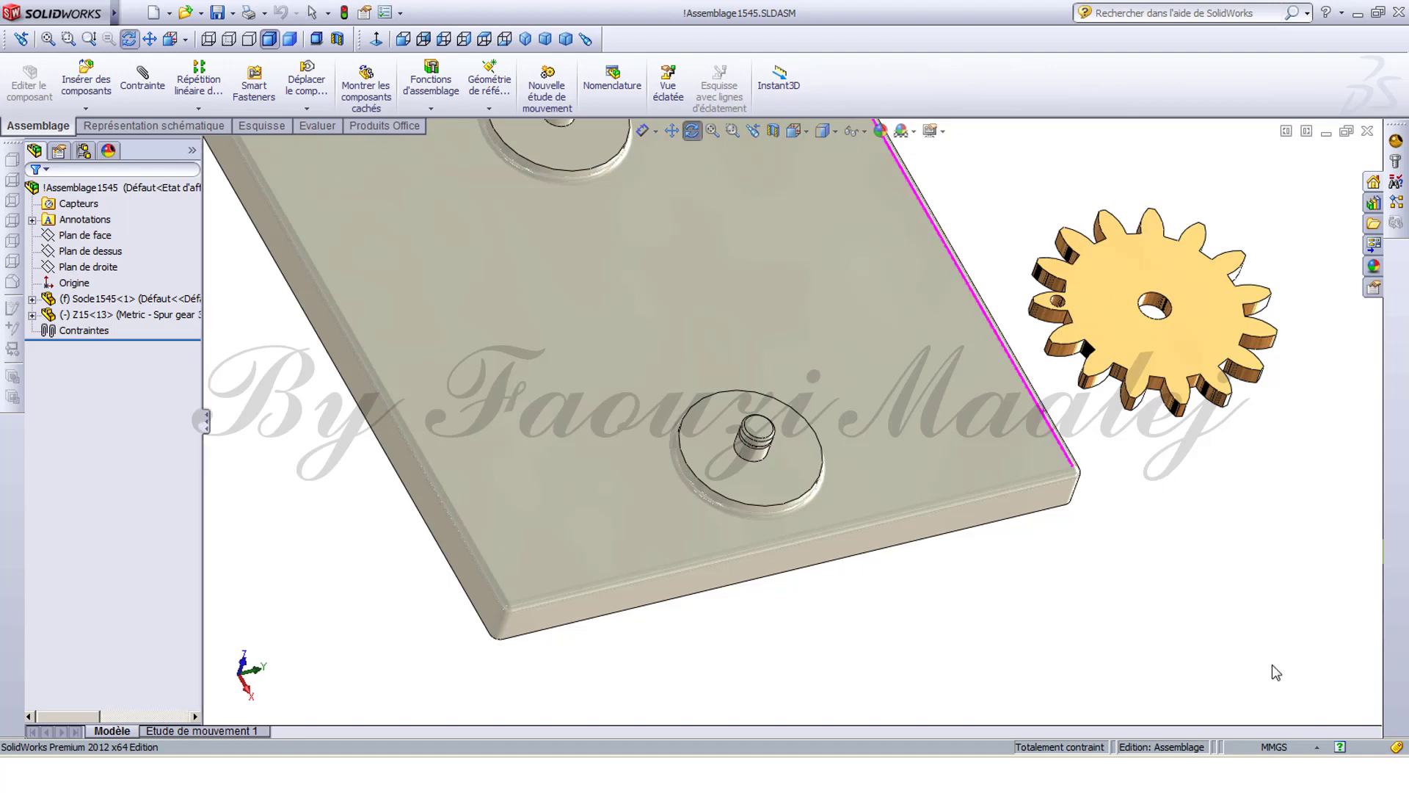
Move the copied Z15 gear from beside the base plate to a free position above it between the two pins.
middle_drag(1273, 670, 1256, 552)
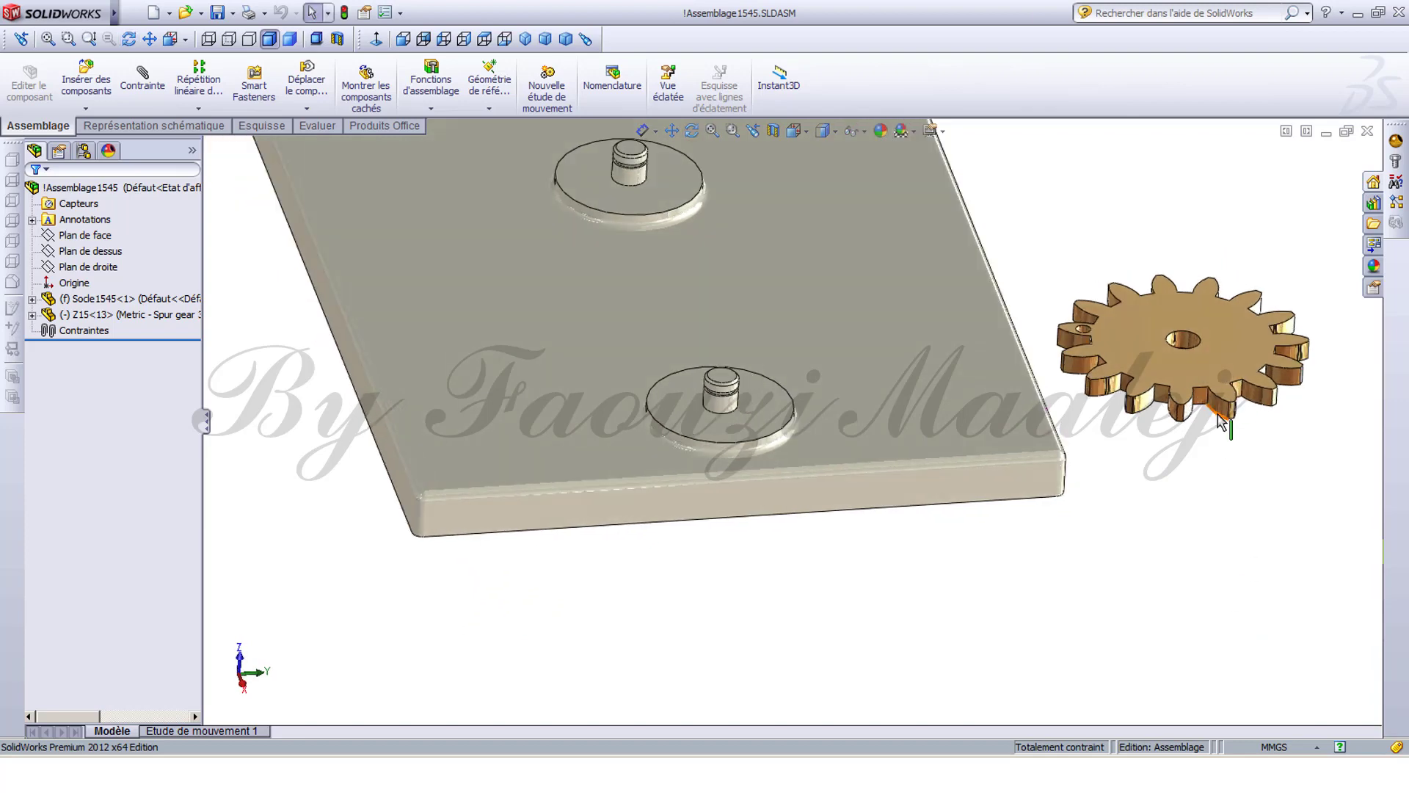
drag(1221, 395, 837, 298)
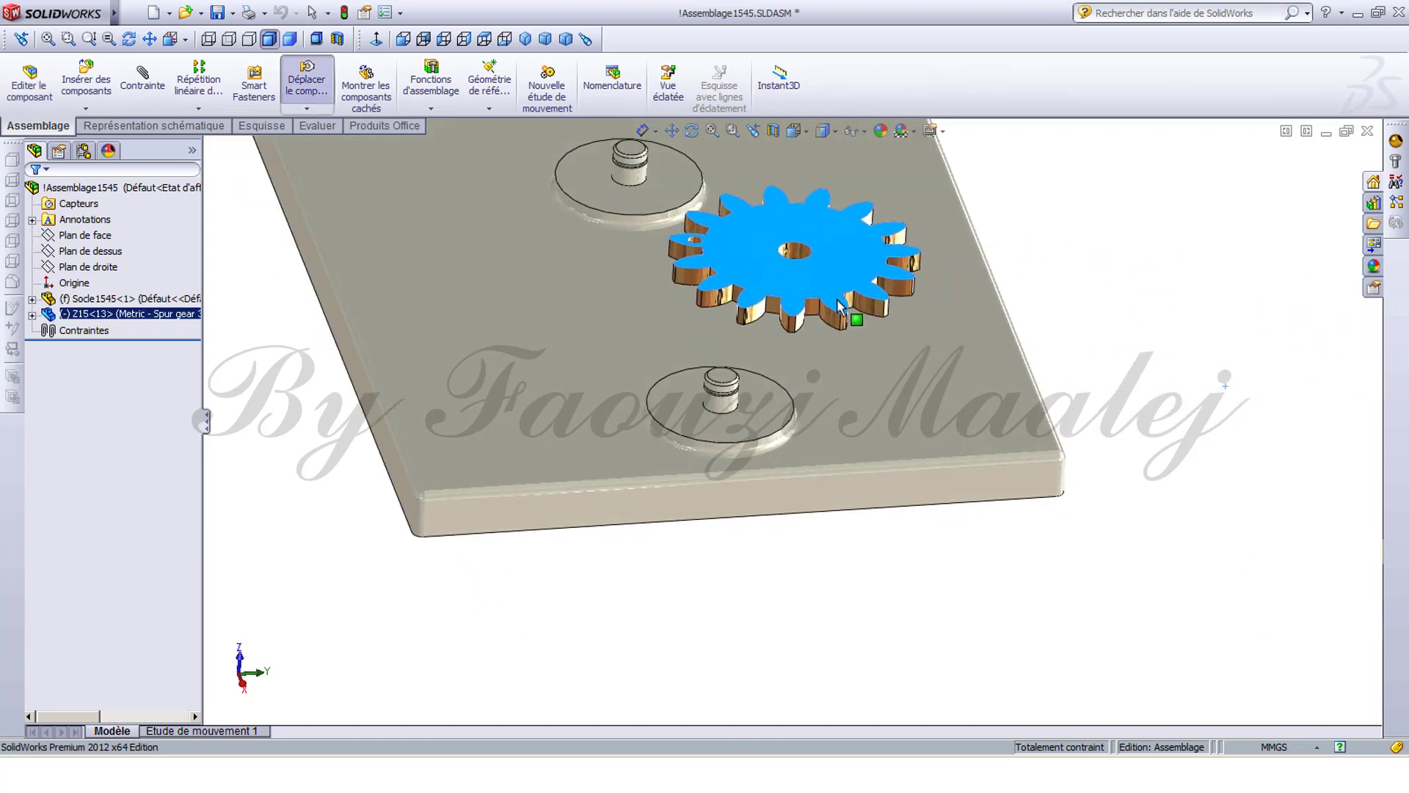
click(1276, 428)
scroll(758, 335, down, 1)
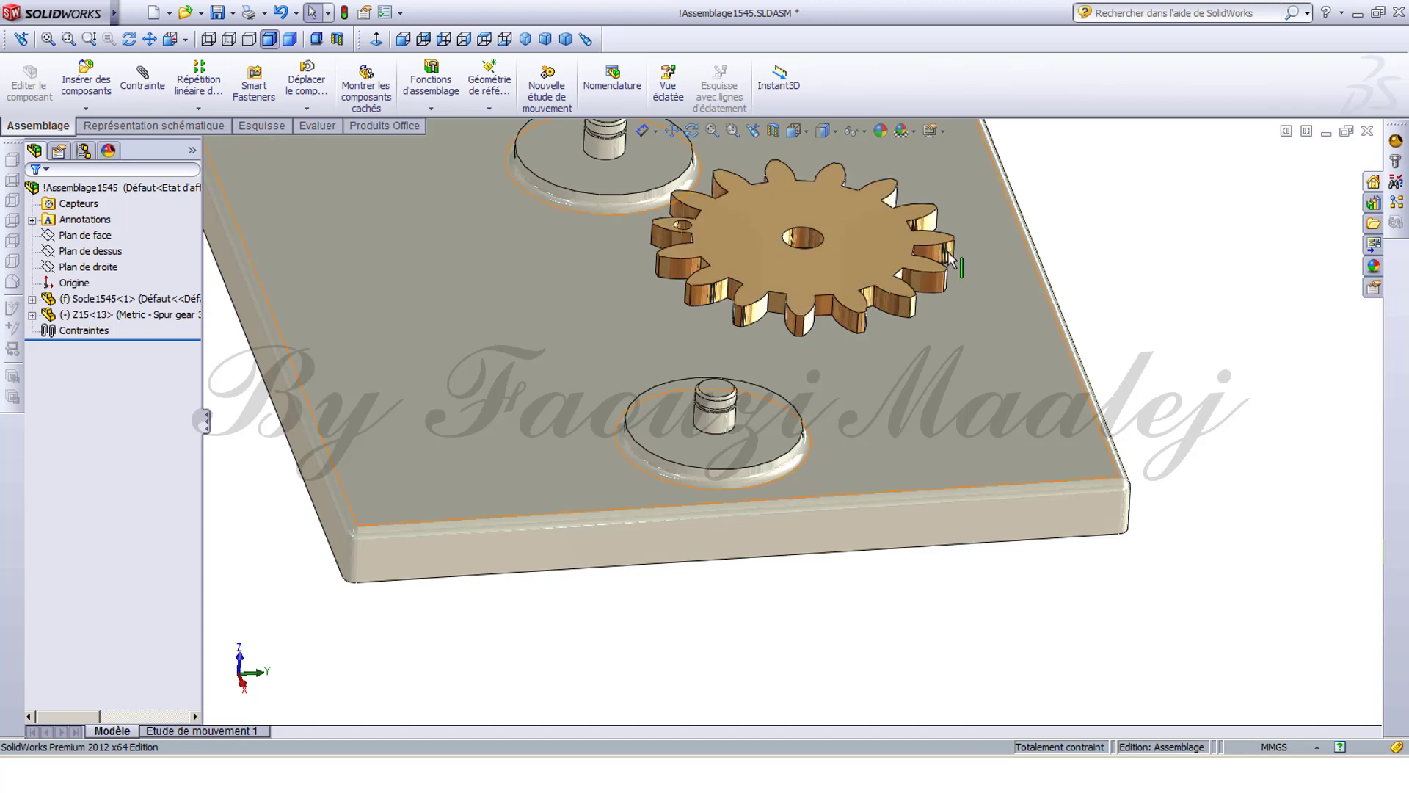
Create a coaxial SmartMate between the gear's bore and the pin nearest the plate's short edge.
click(801, 234)
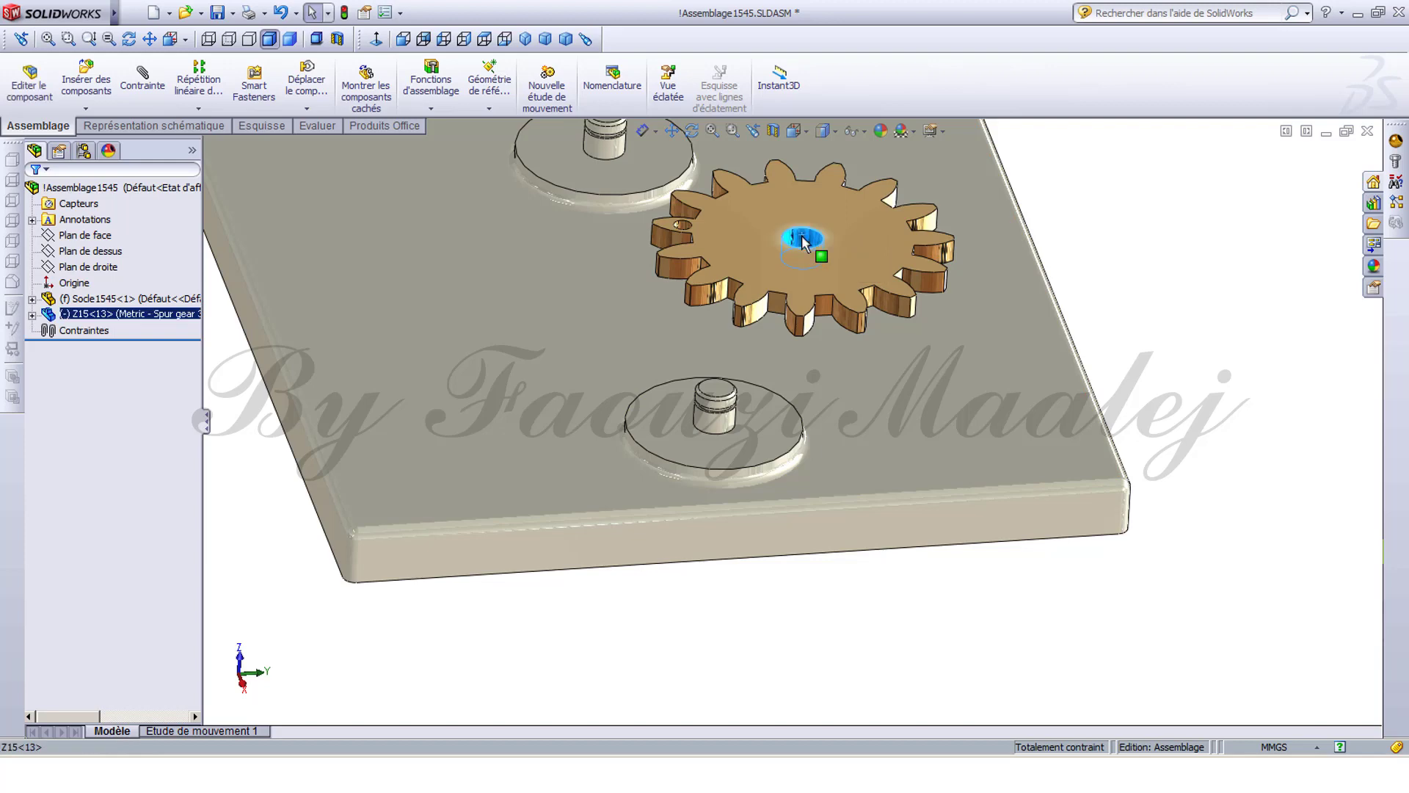
mouse_move(801, 235)
mouse_down()
mouse_move(731, 352)
mouse_move(730, 411)
mouse_up()
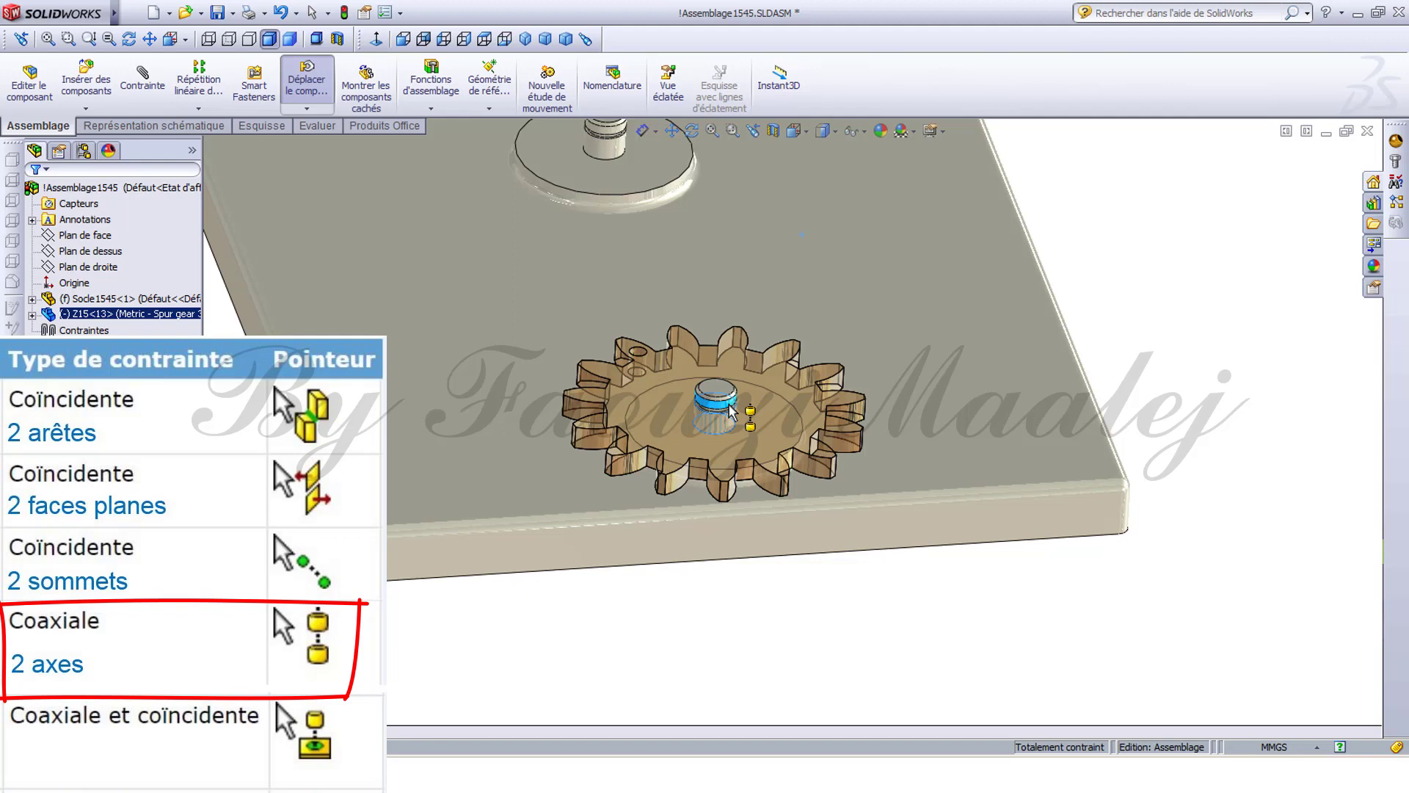
click(729, 405)
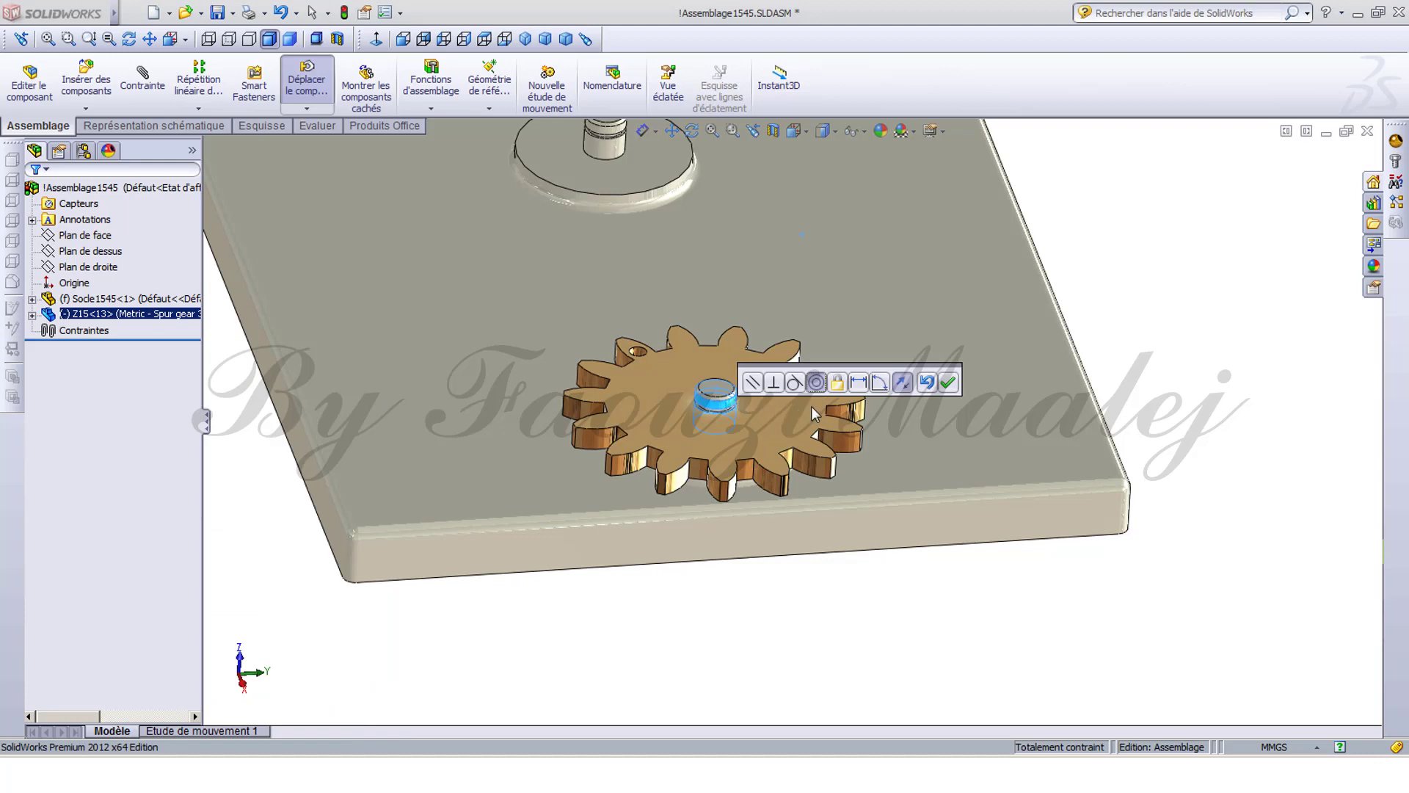
click(948, 383)
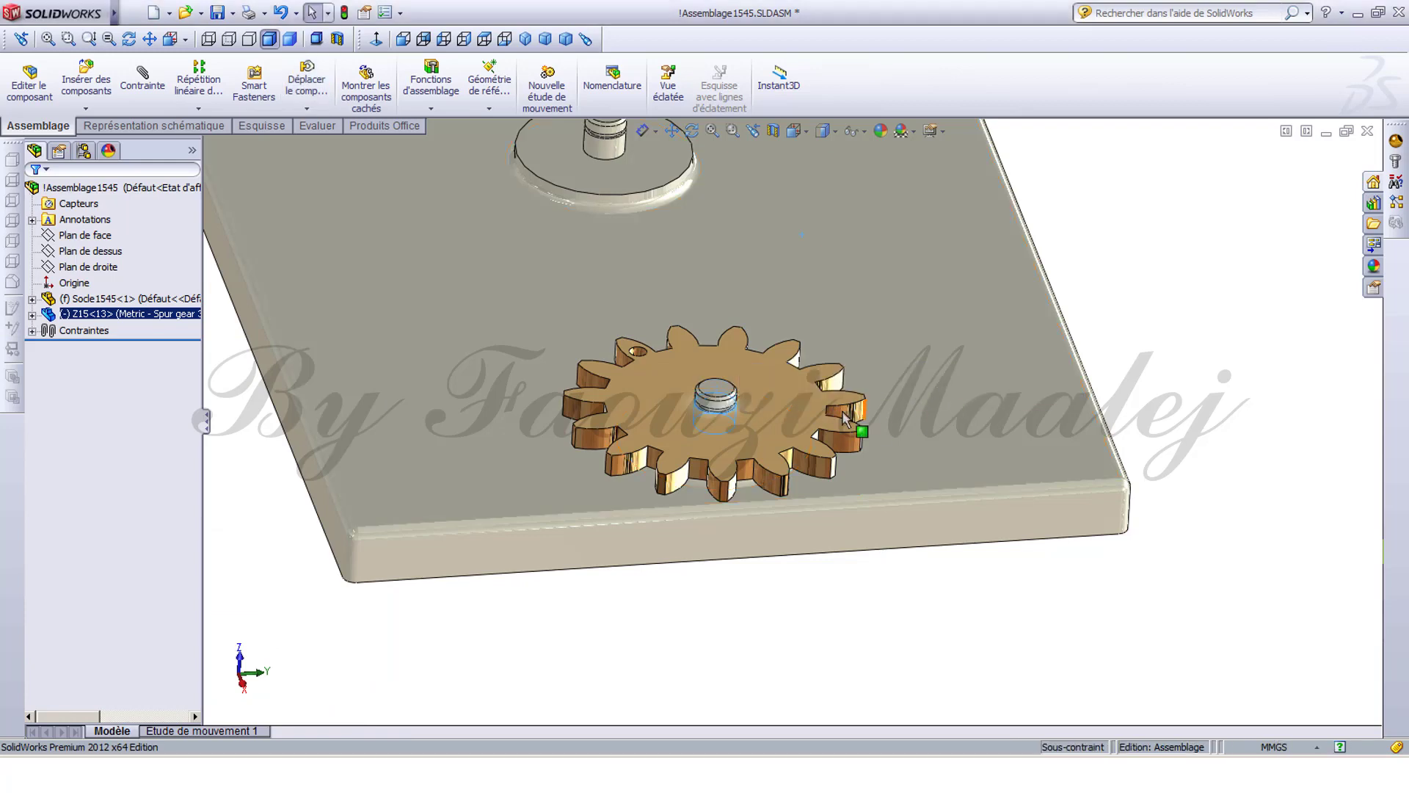
Raise the gear along the pin's axis and mate its underside coincident with the flat top face of the boss around that pin.
drag(807, 439, 786, 312)
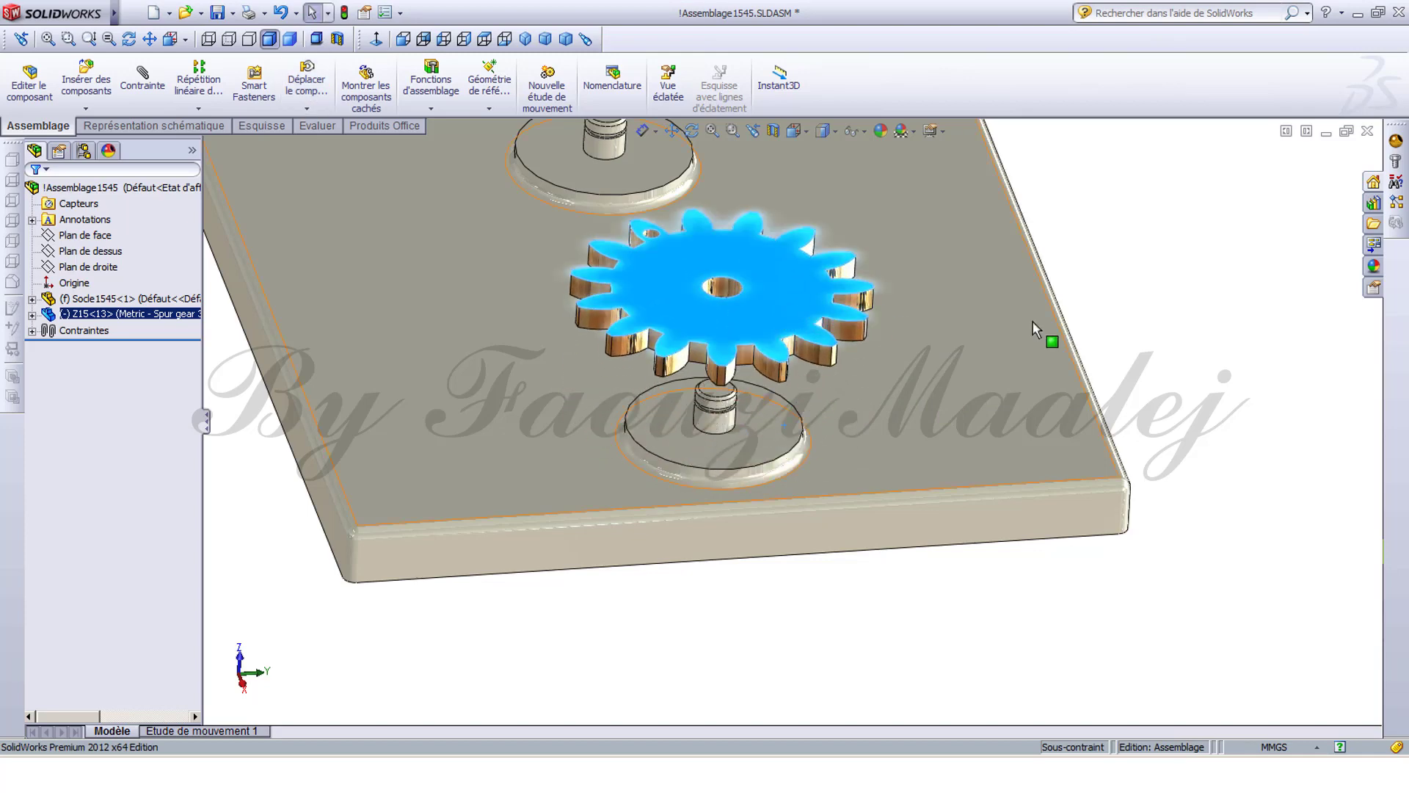
click(1179, 327)
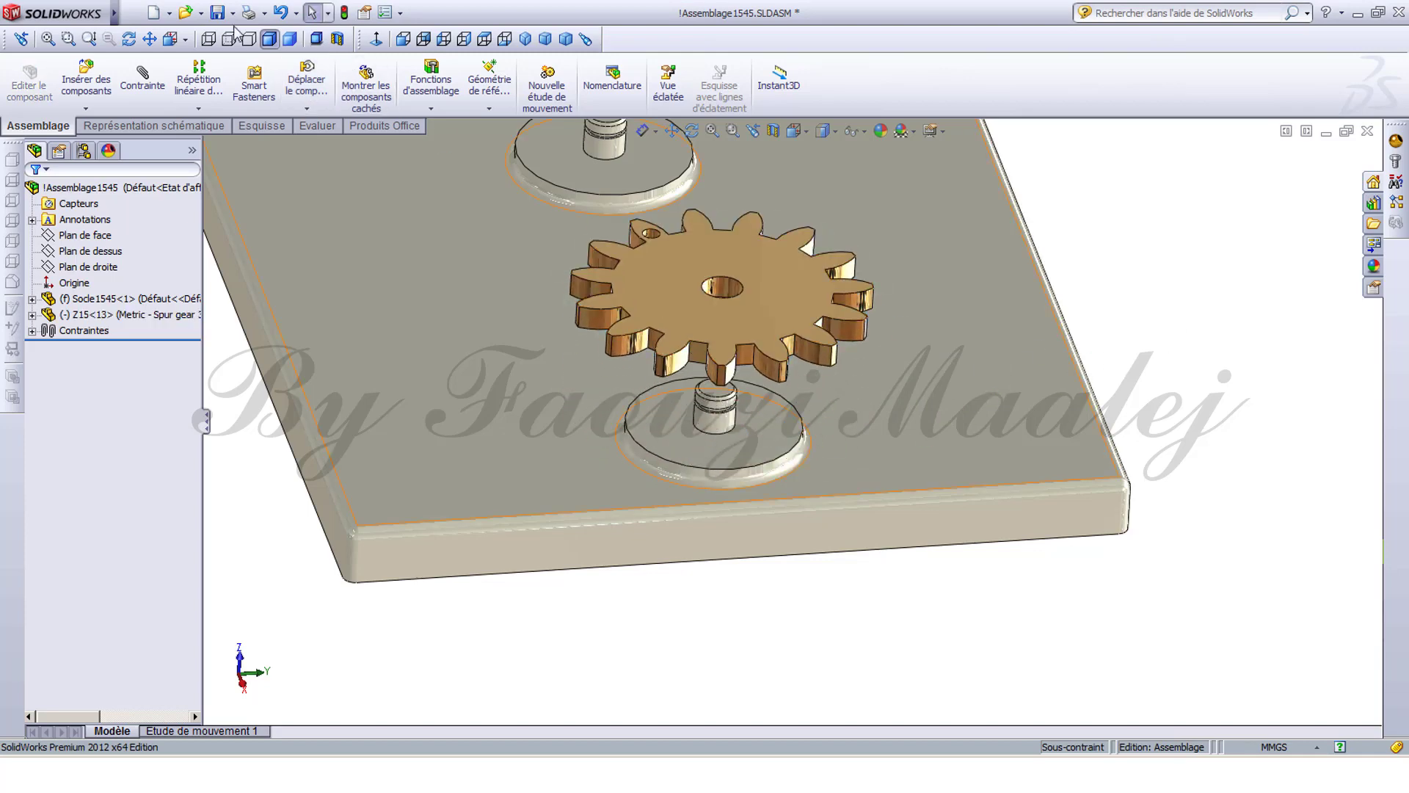
click(143, 82)
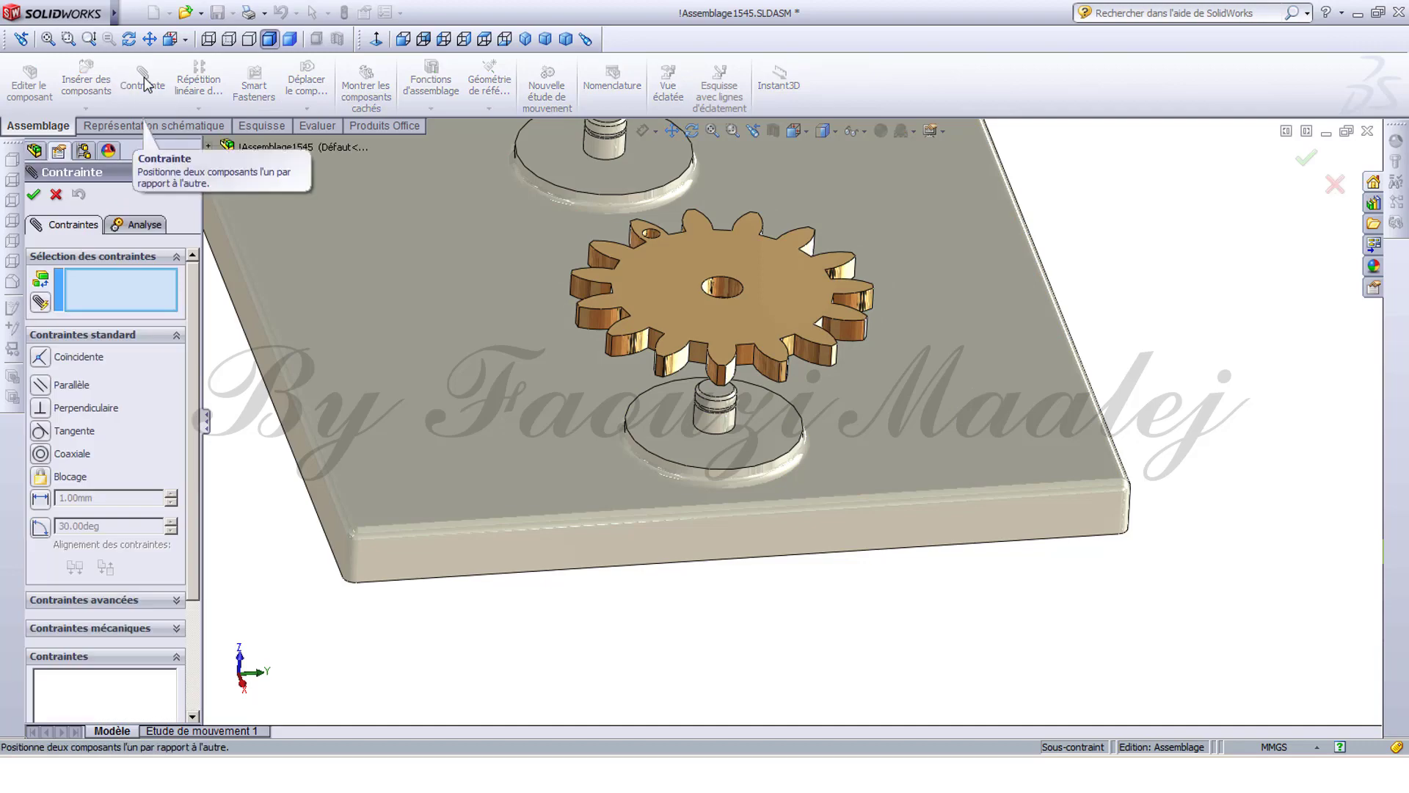
click(720, 448)
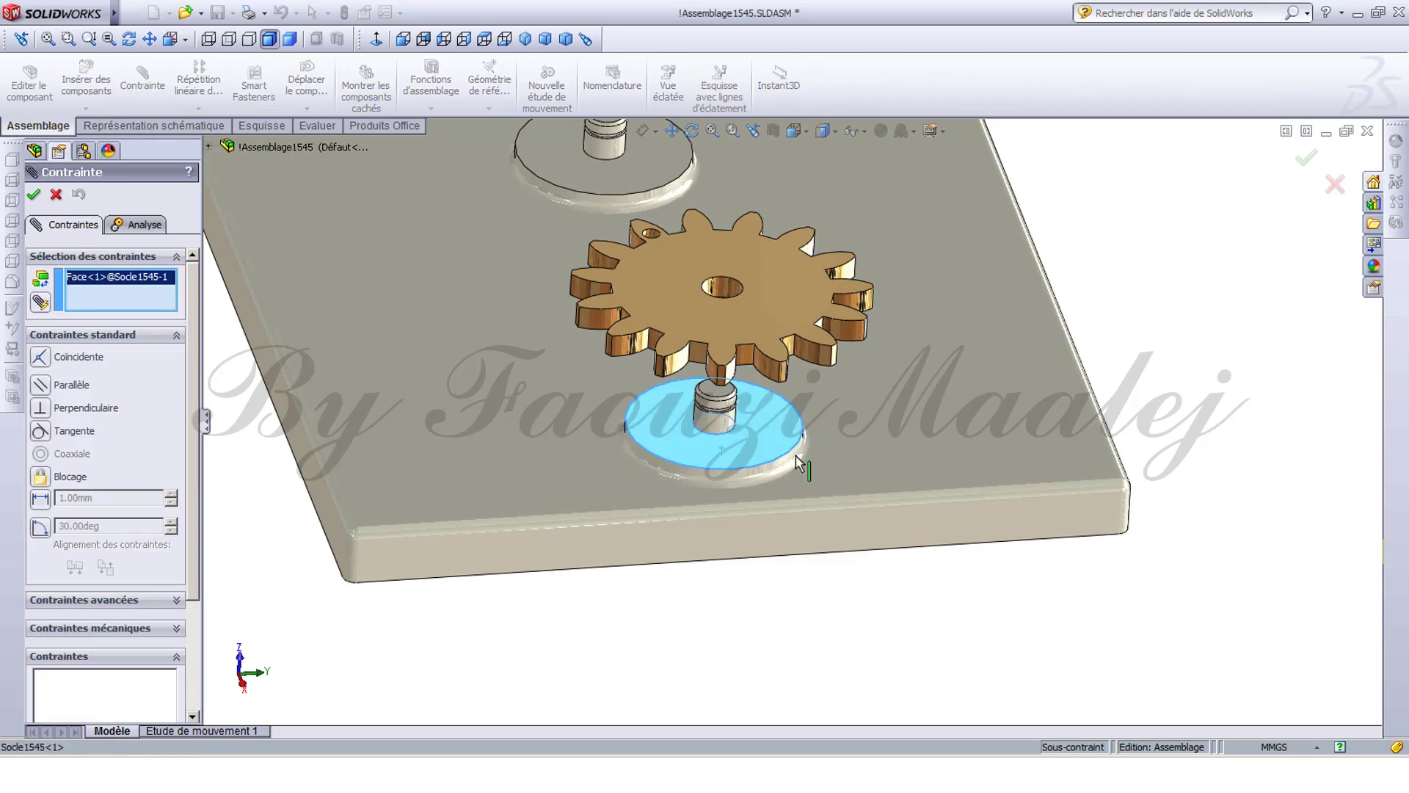
middle_drag(720, 447, 811, 328)
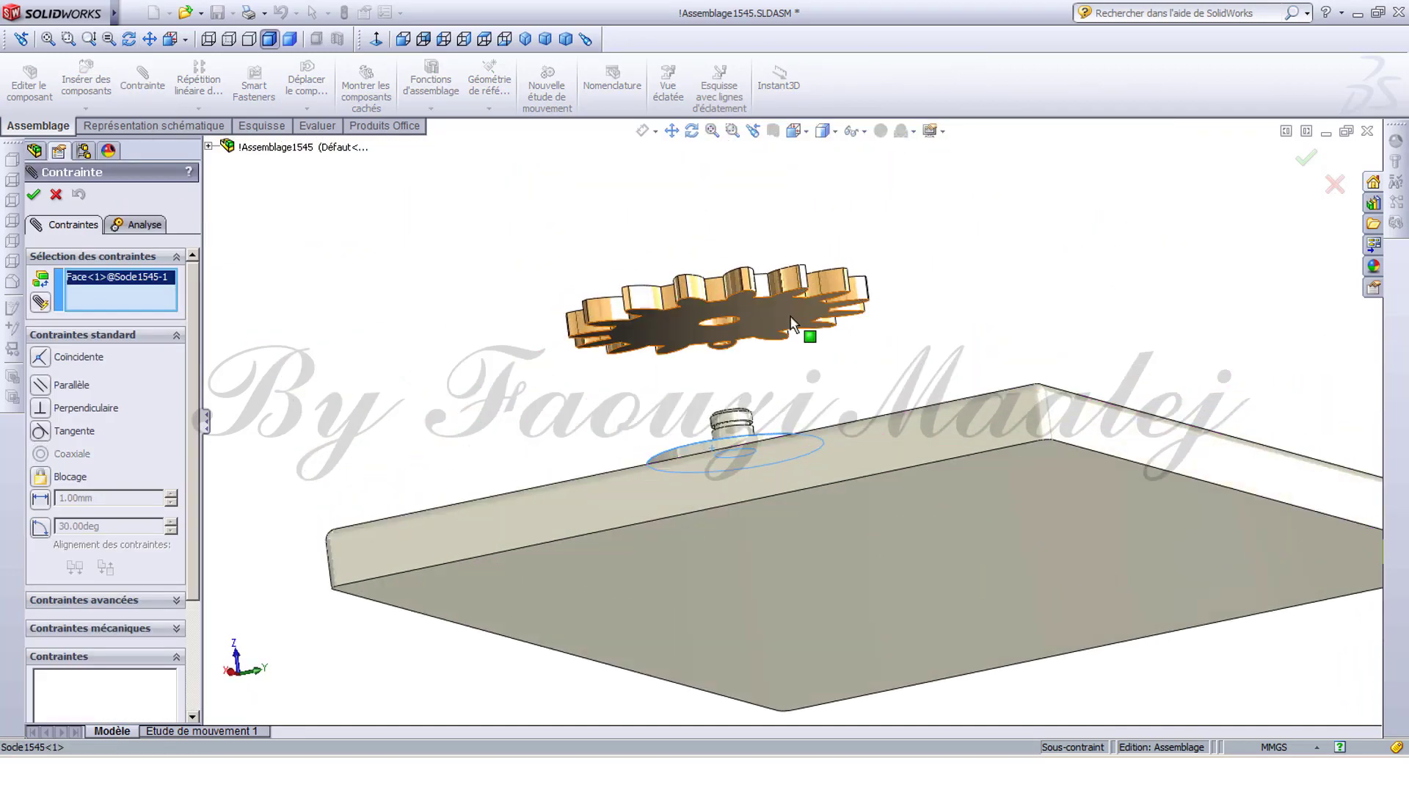
click(790, 315)
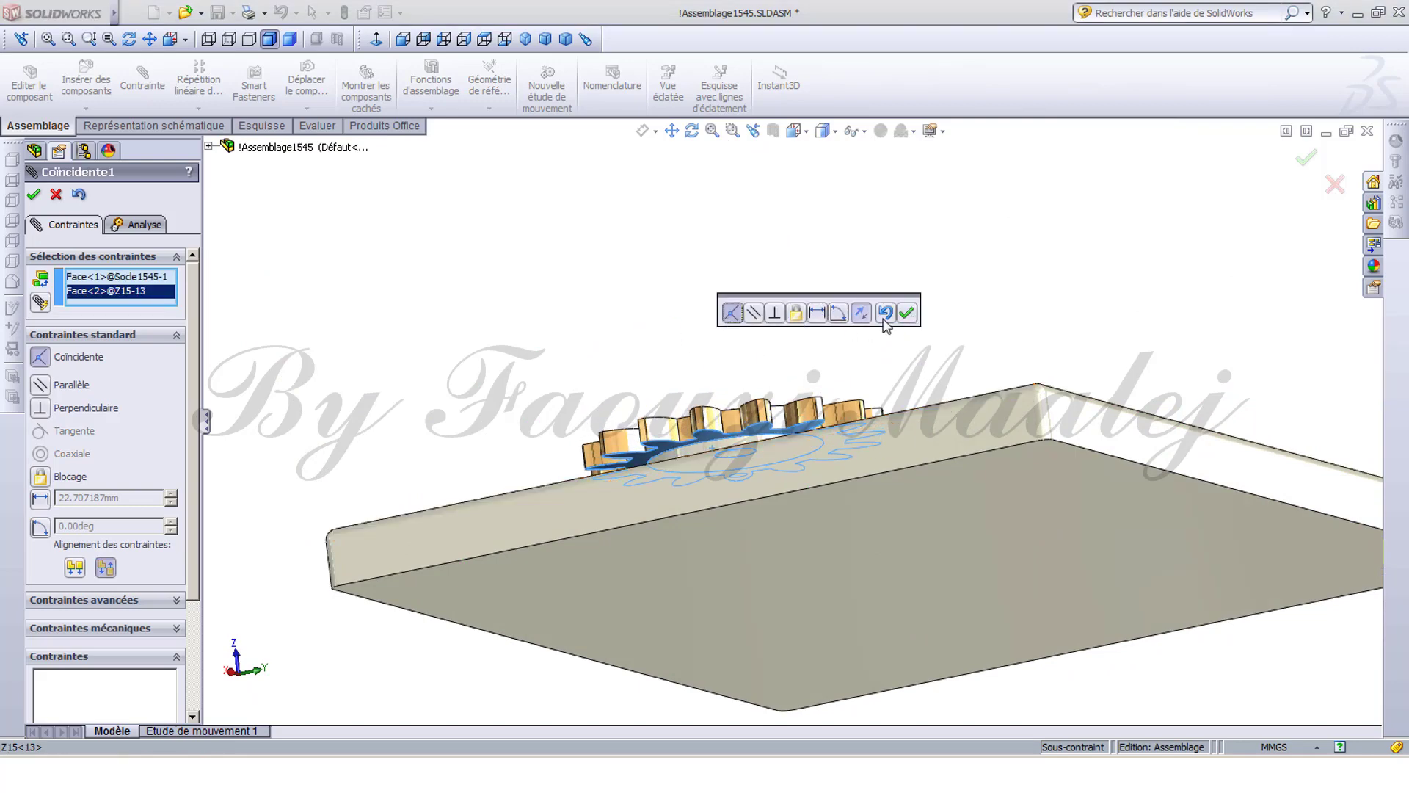
click(906, 313)
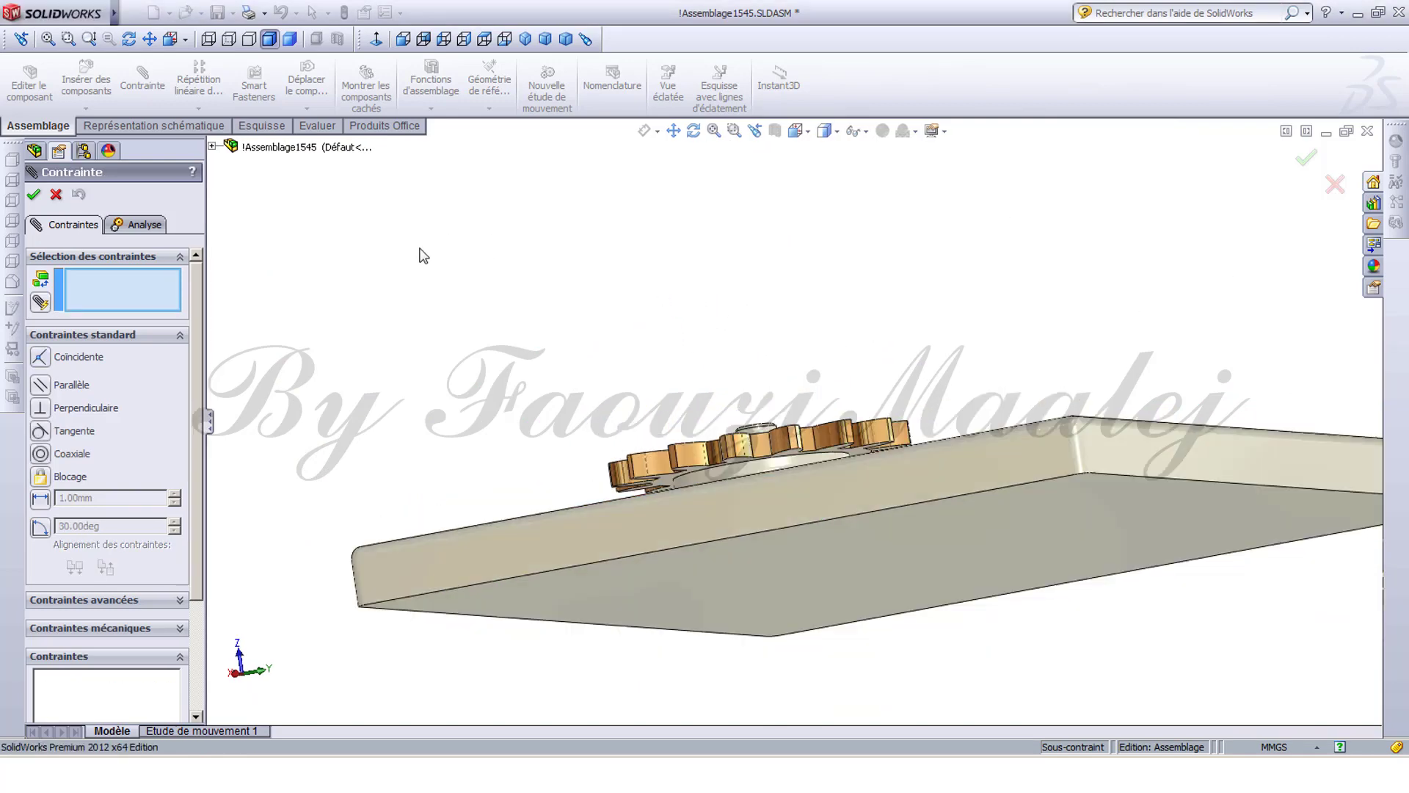
click(55, 194)
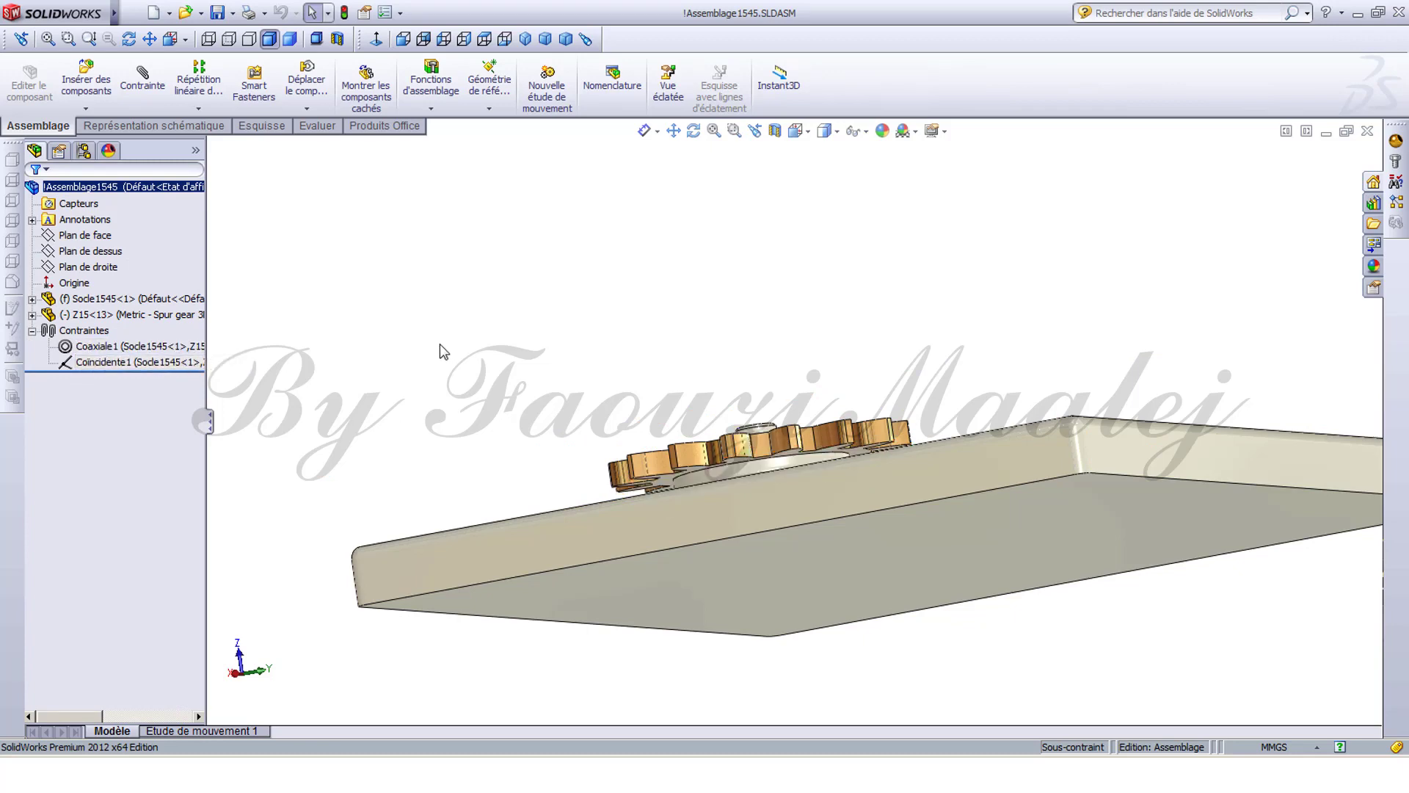
Copy the mated Z15 gear to a free position above the plate, then delete the original gear together with its dependent mates.
middle_drag(435, 357, 653, 513)
scroll(880, 596, up, 4)
scroll(880, 595, down, 4)
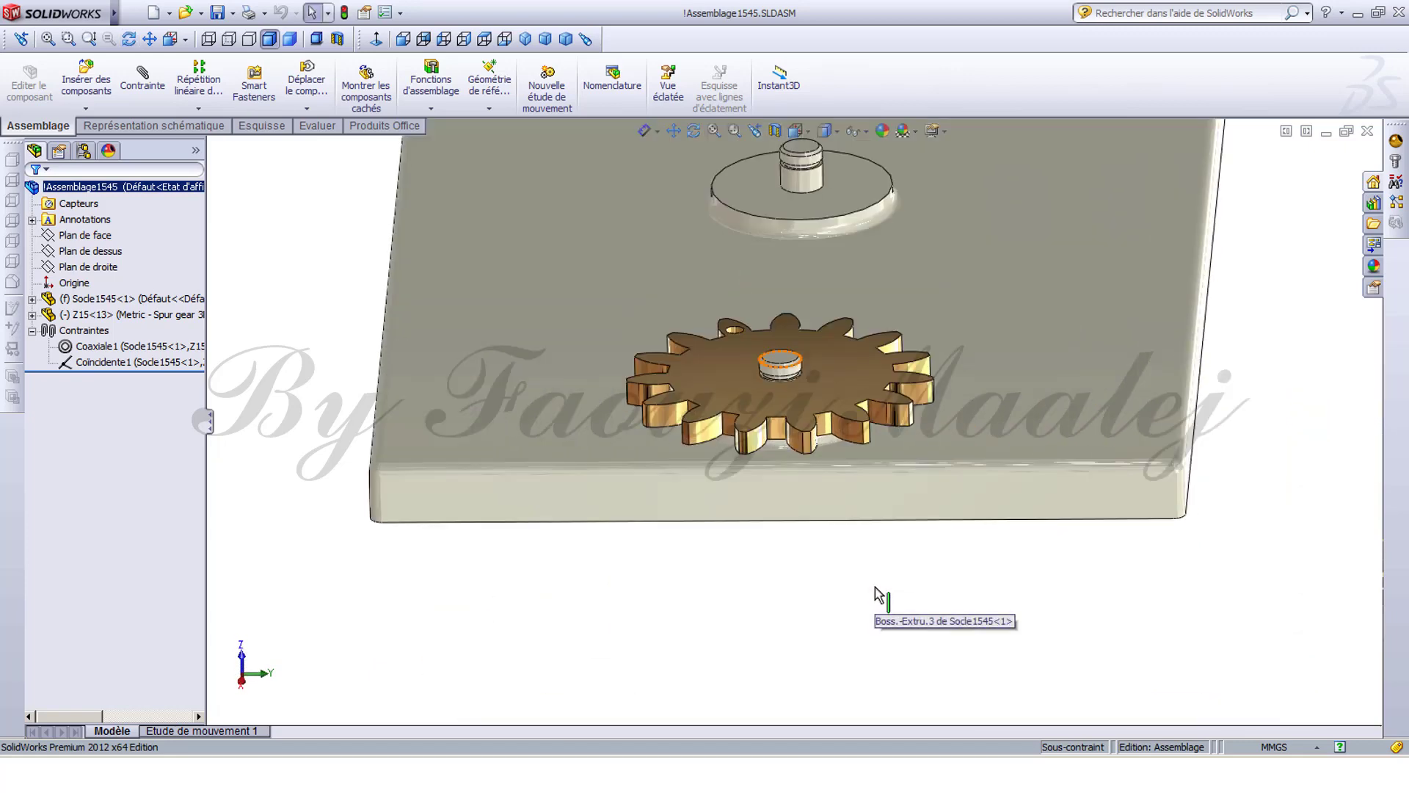
scroll(874, 579, down, 1)
middle_drag(872, 578, 866, 562)
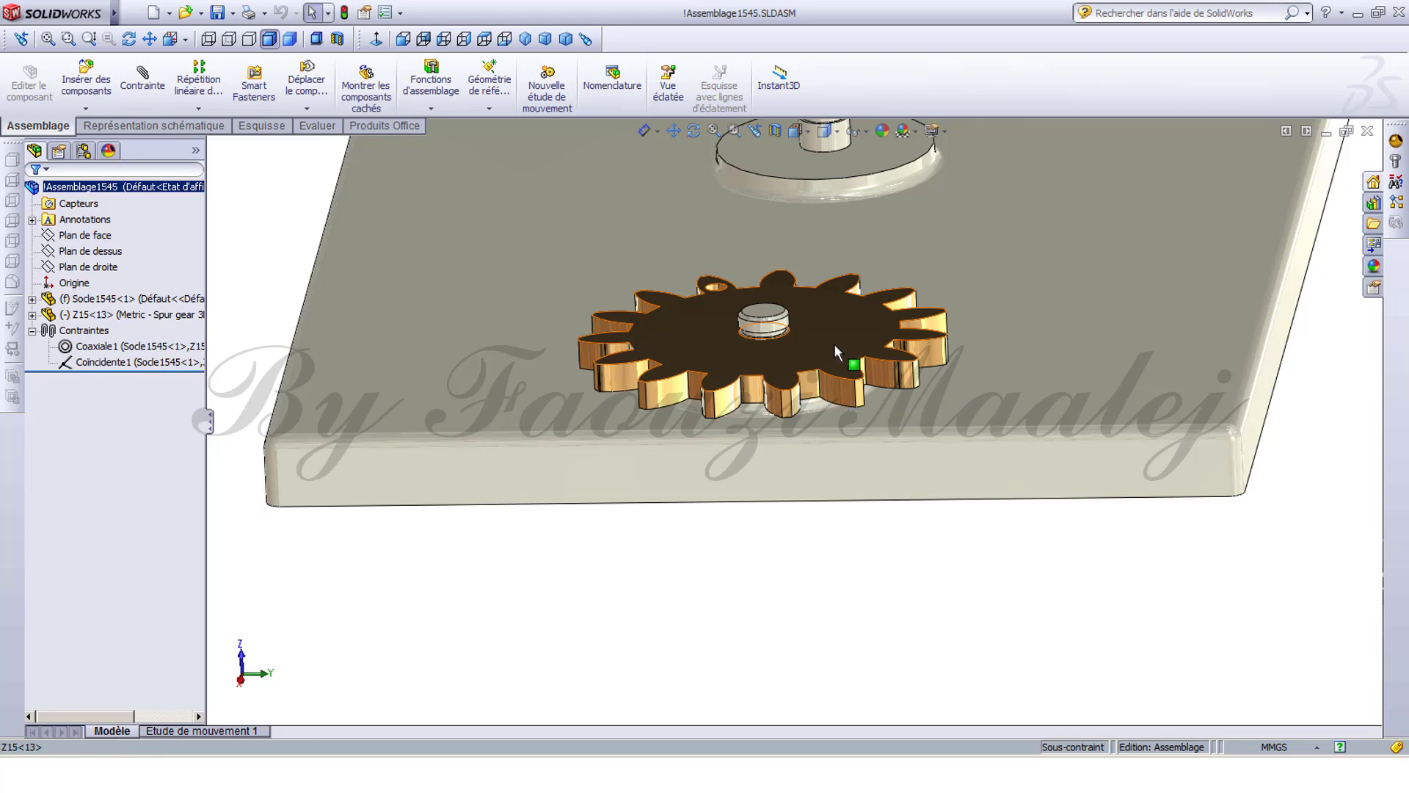
ctrl+drag(834, 343, 1123, 211)
click(1006, 572)
click(815, 357)
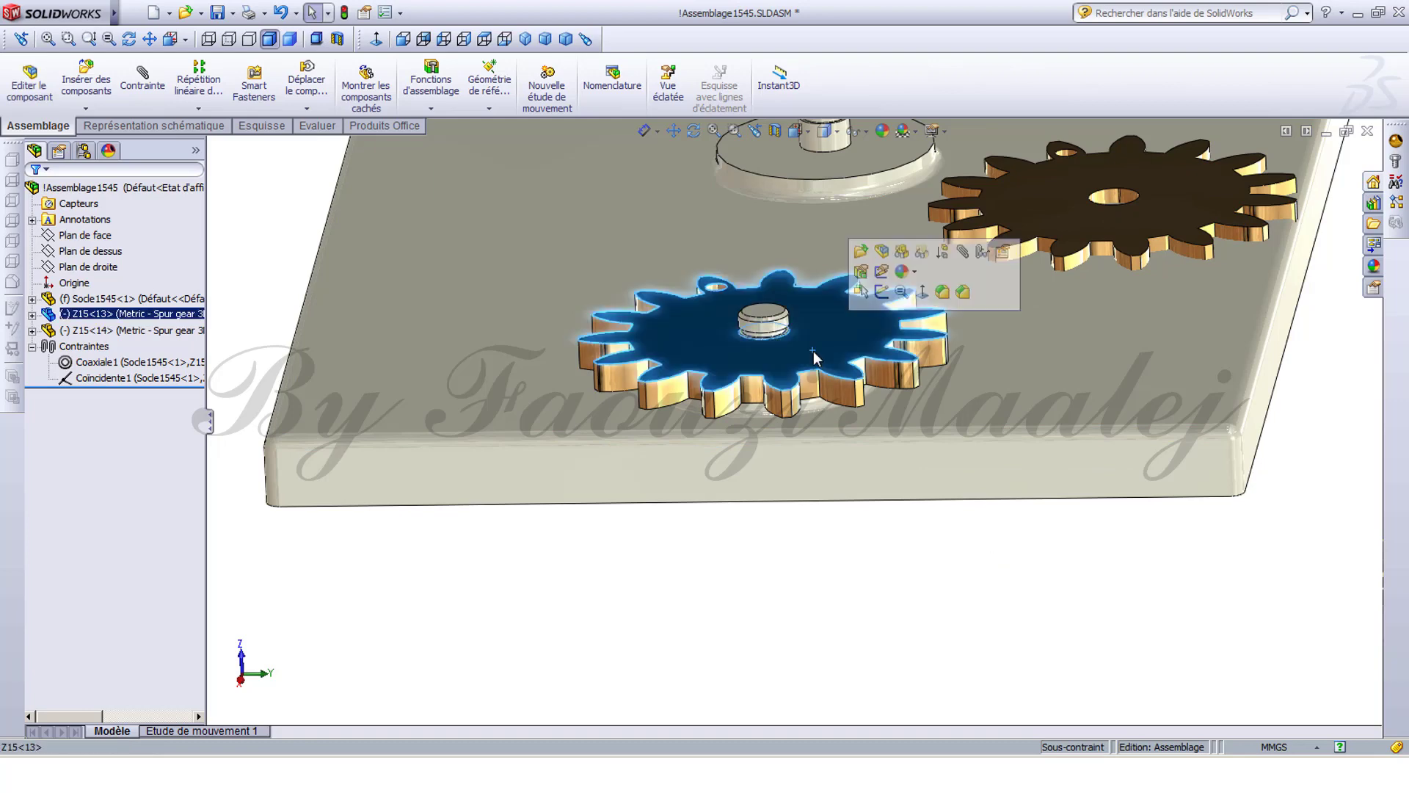
key(Delete)
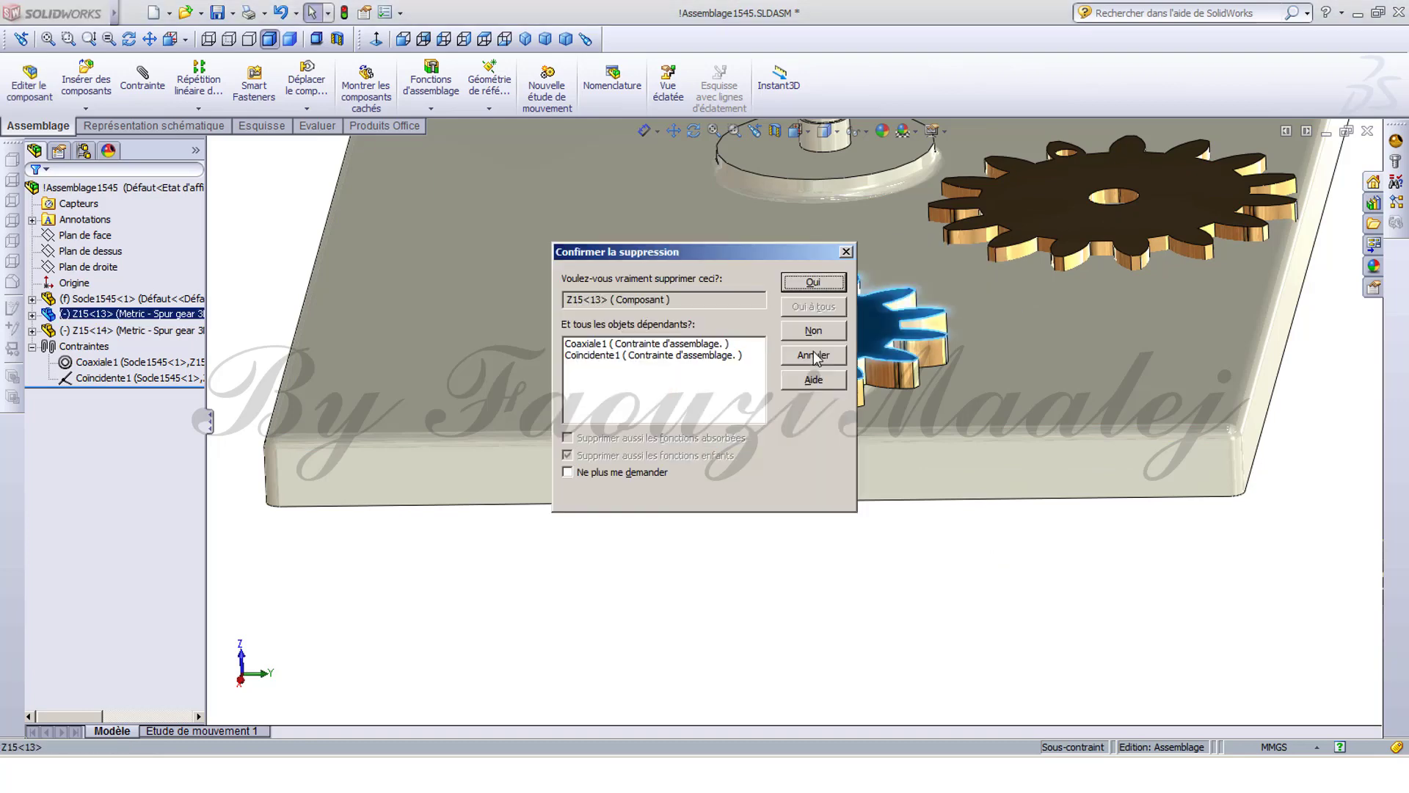
key(Return)
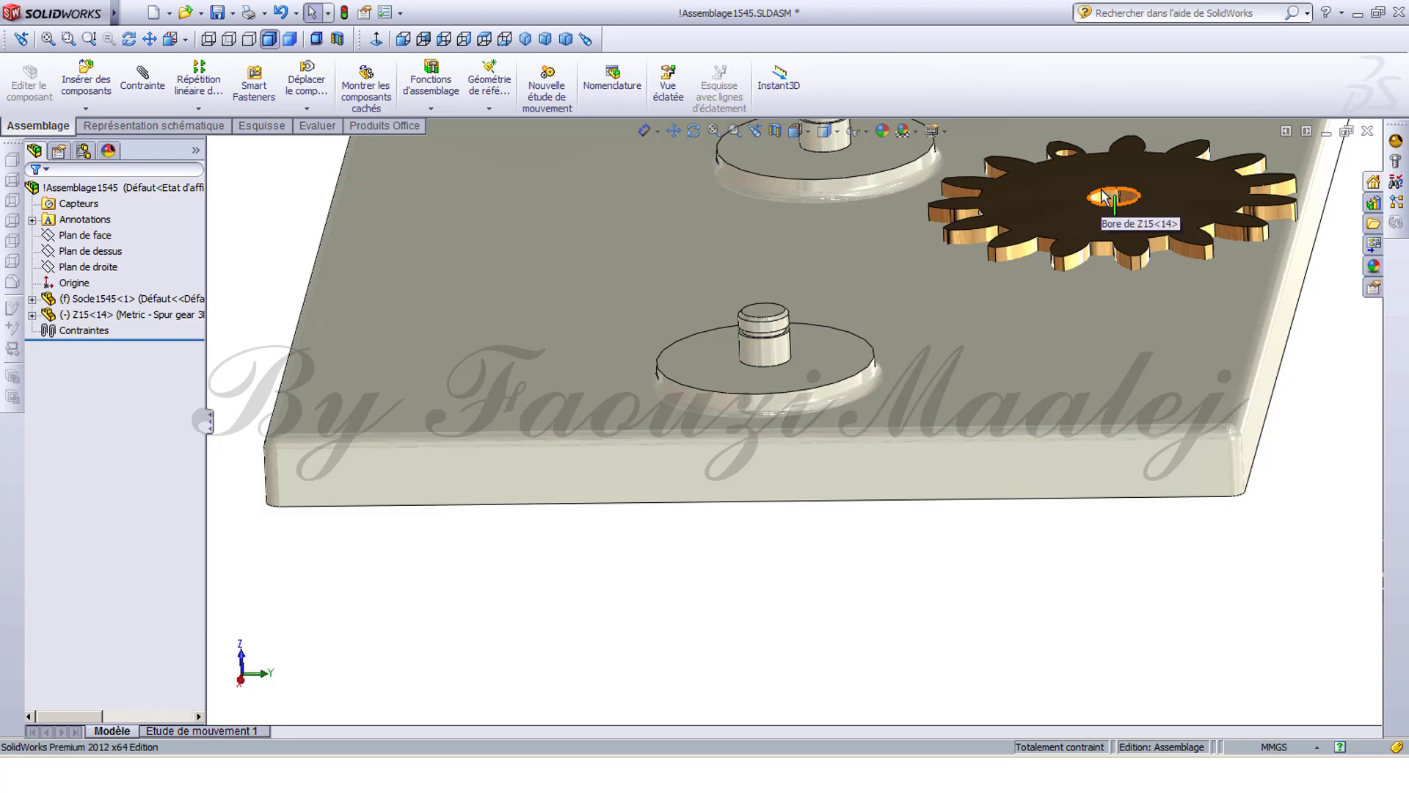
Create a combined coaxial and coincident SmartMate from the gear's bore edge to the base of the front pin, and inspect the resulting mates.
alt+drag(1104, 196, 774, 363)
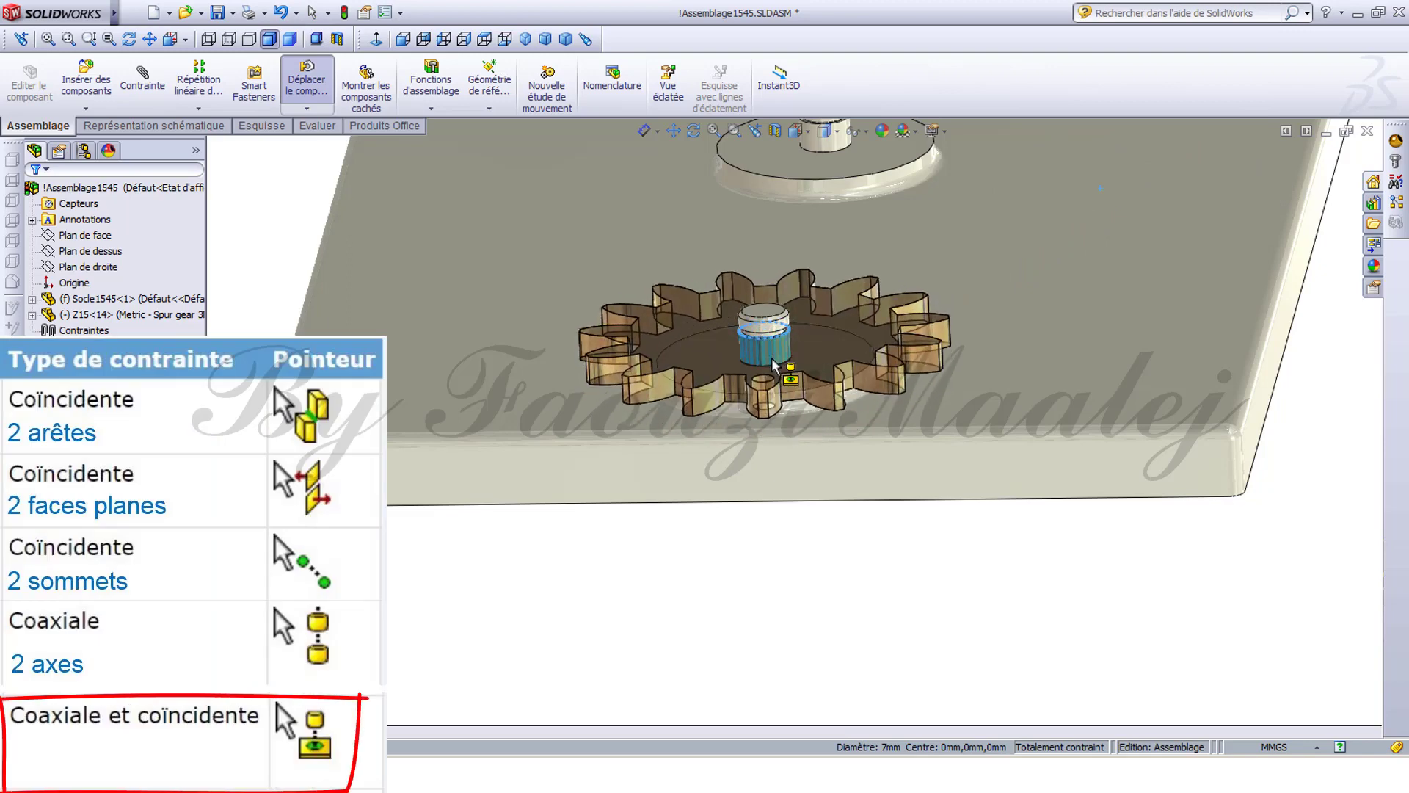
alt+drag(775, 364, 776, 365)
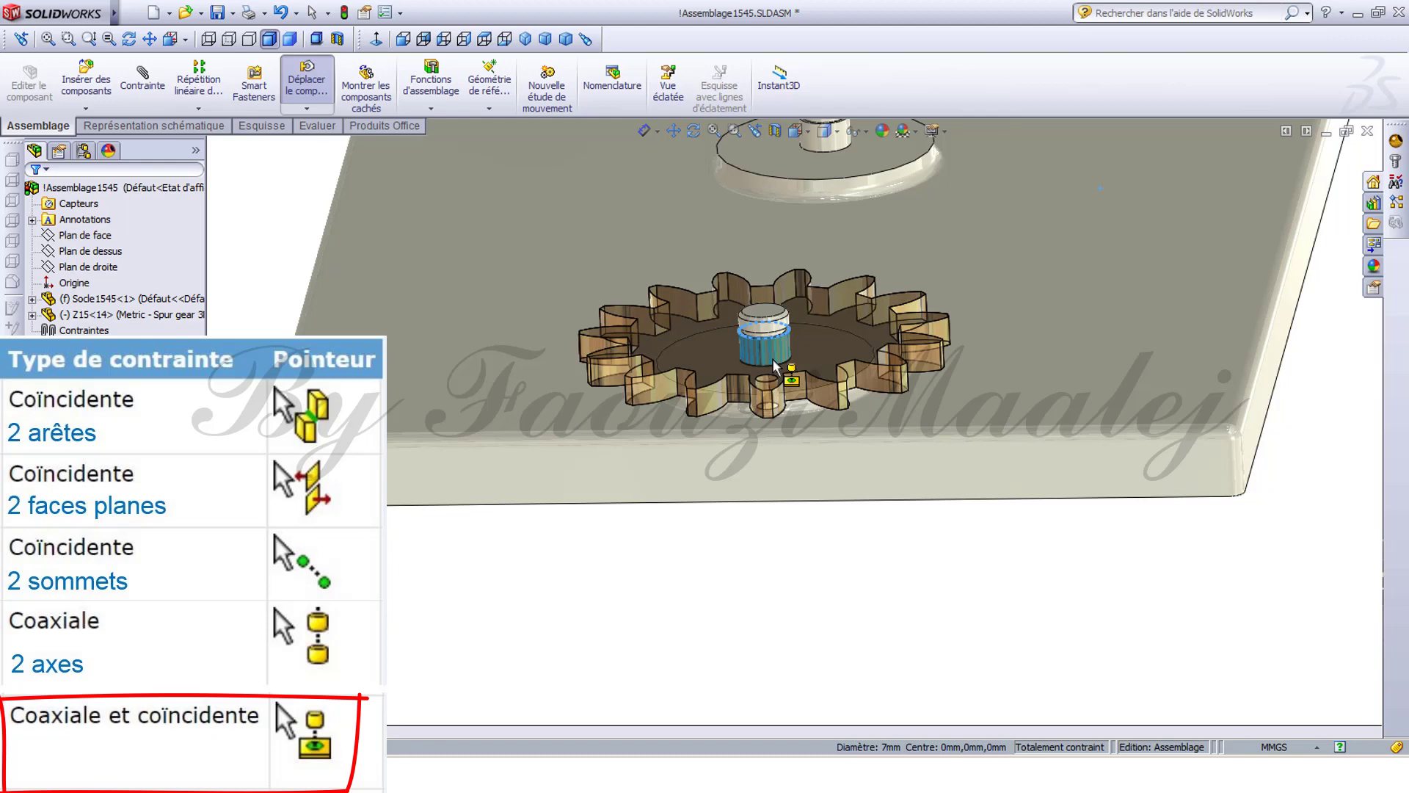
alt+drag(773, 359, 774, 358)
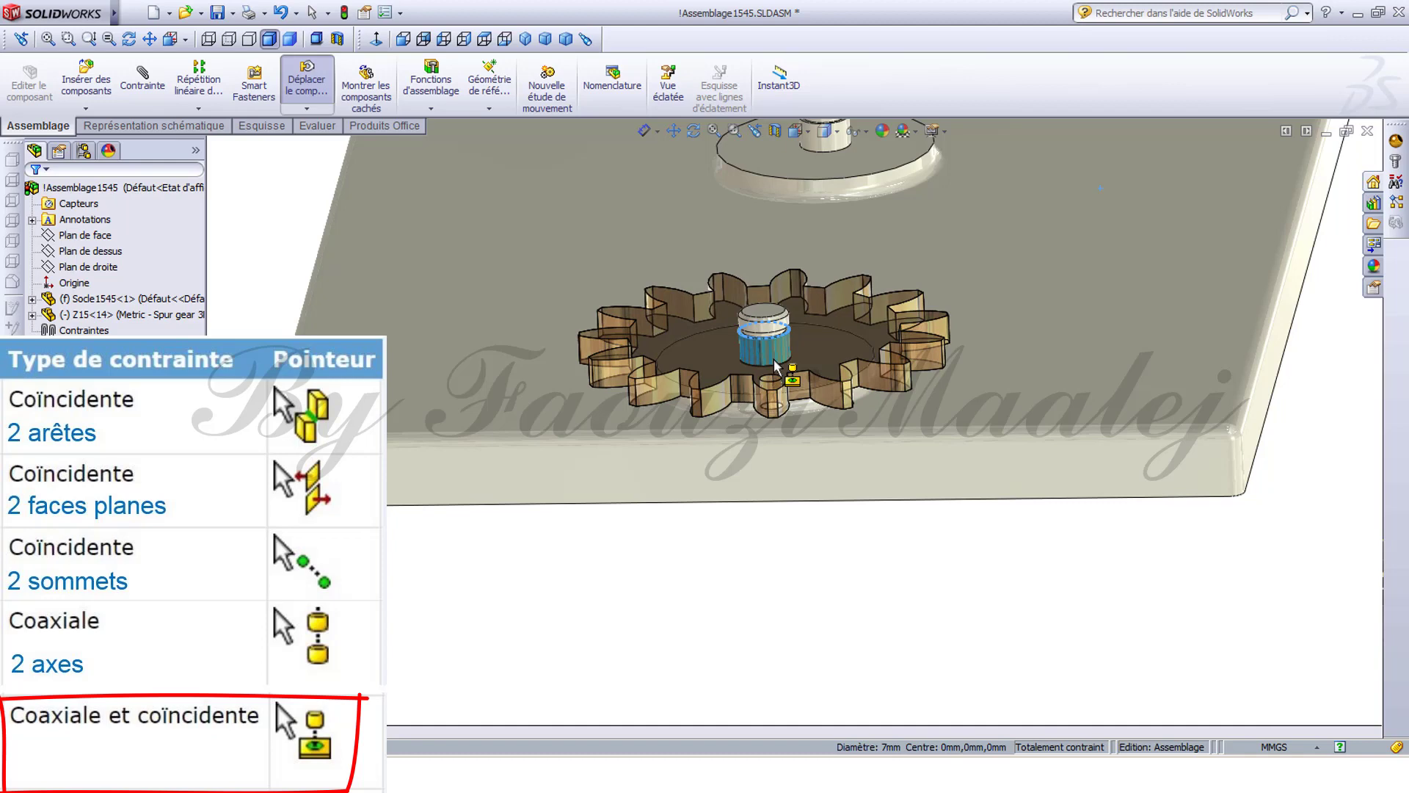
alt+drag(774, 359, 313, 359)
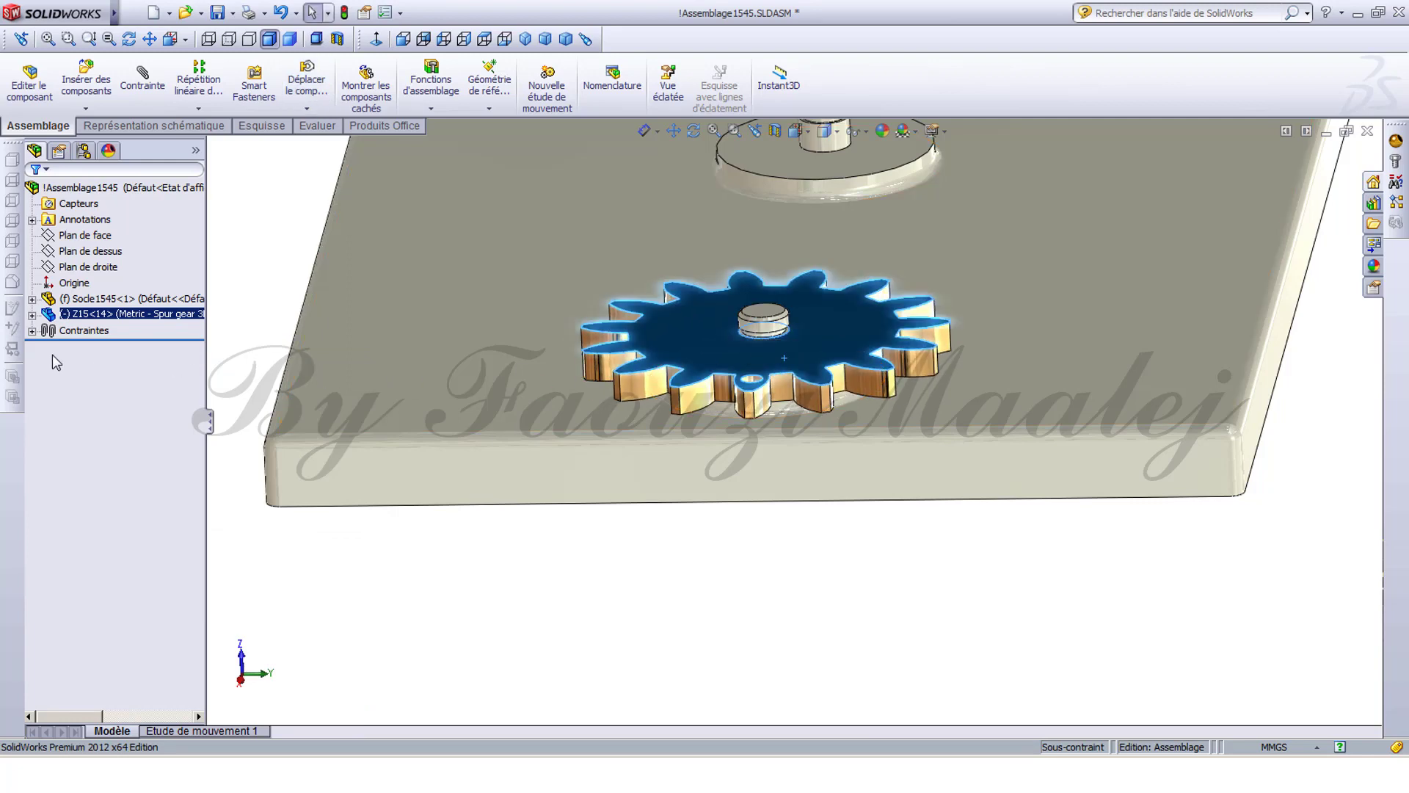
click(32, 332)
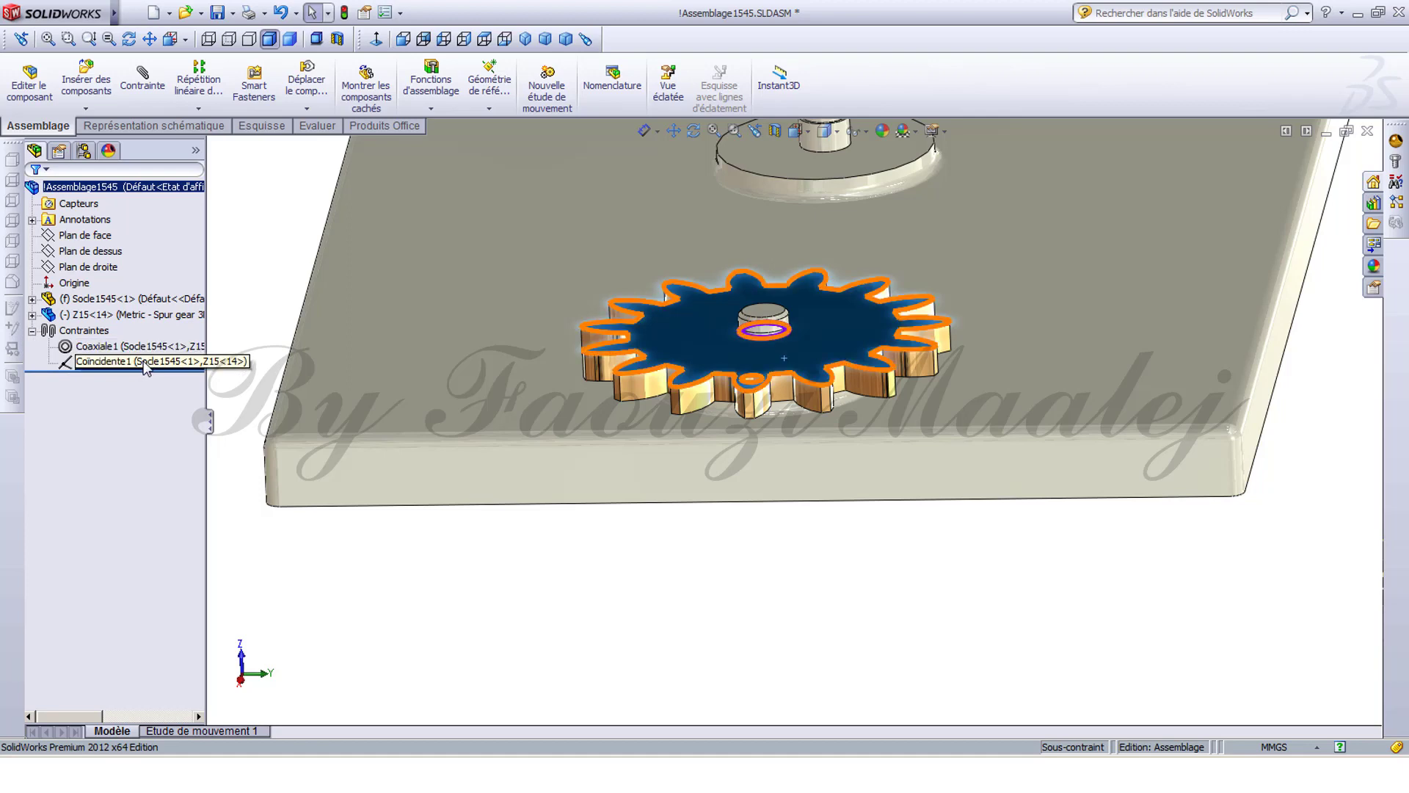
click(570, 614)
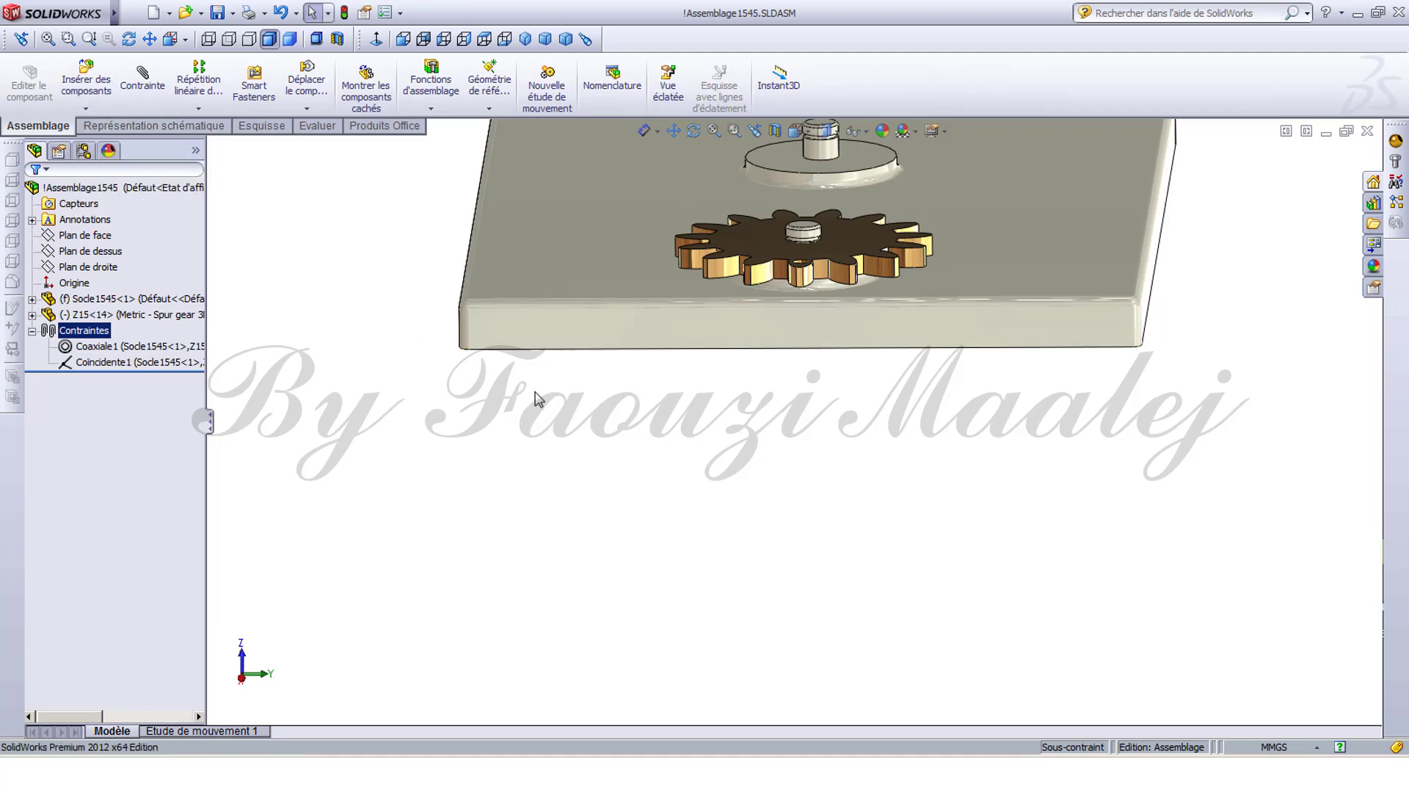
Open the part Z45.sldprt from the Assemblage_Engrenage folder with all file types listed.
click(134, 12)
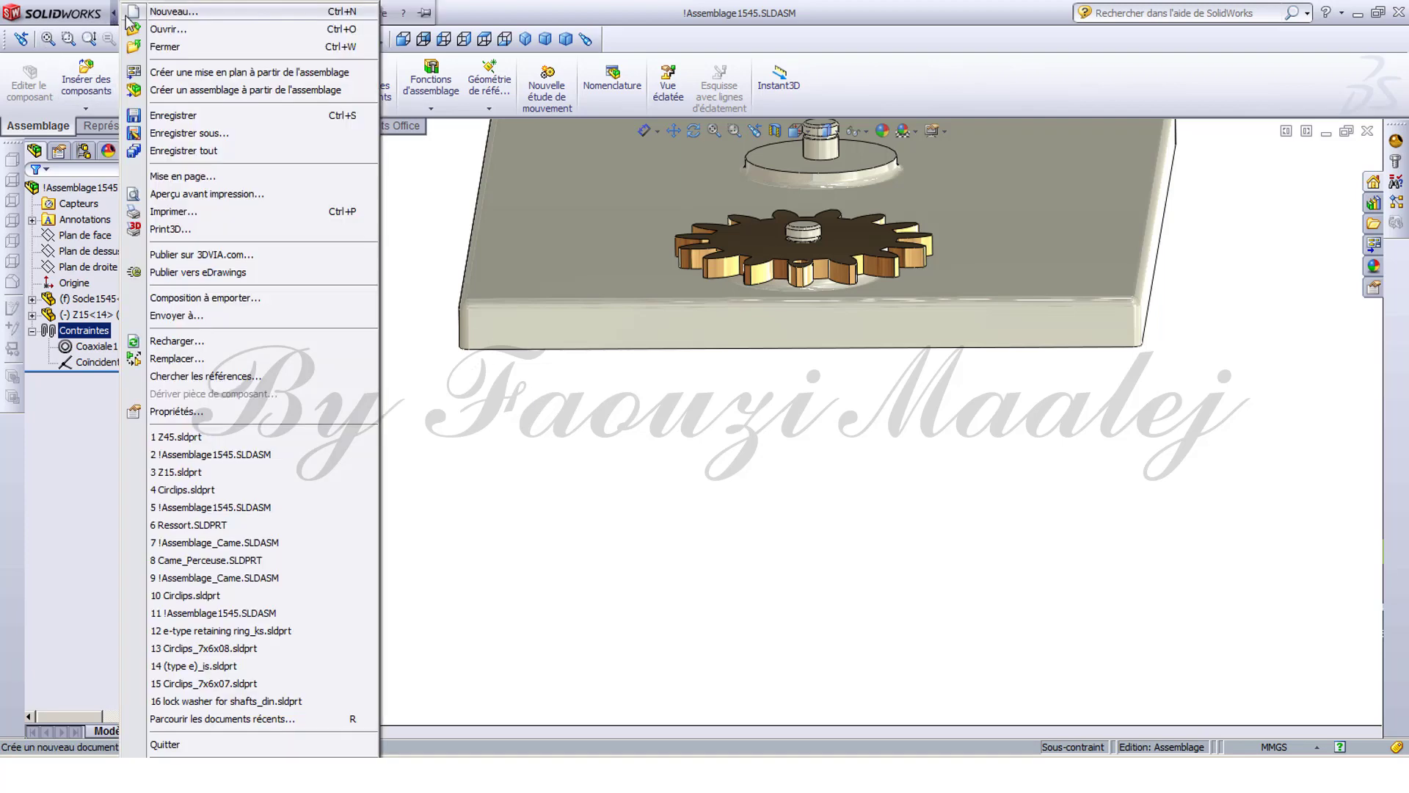
click(163, 30)
click(1277, 701)
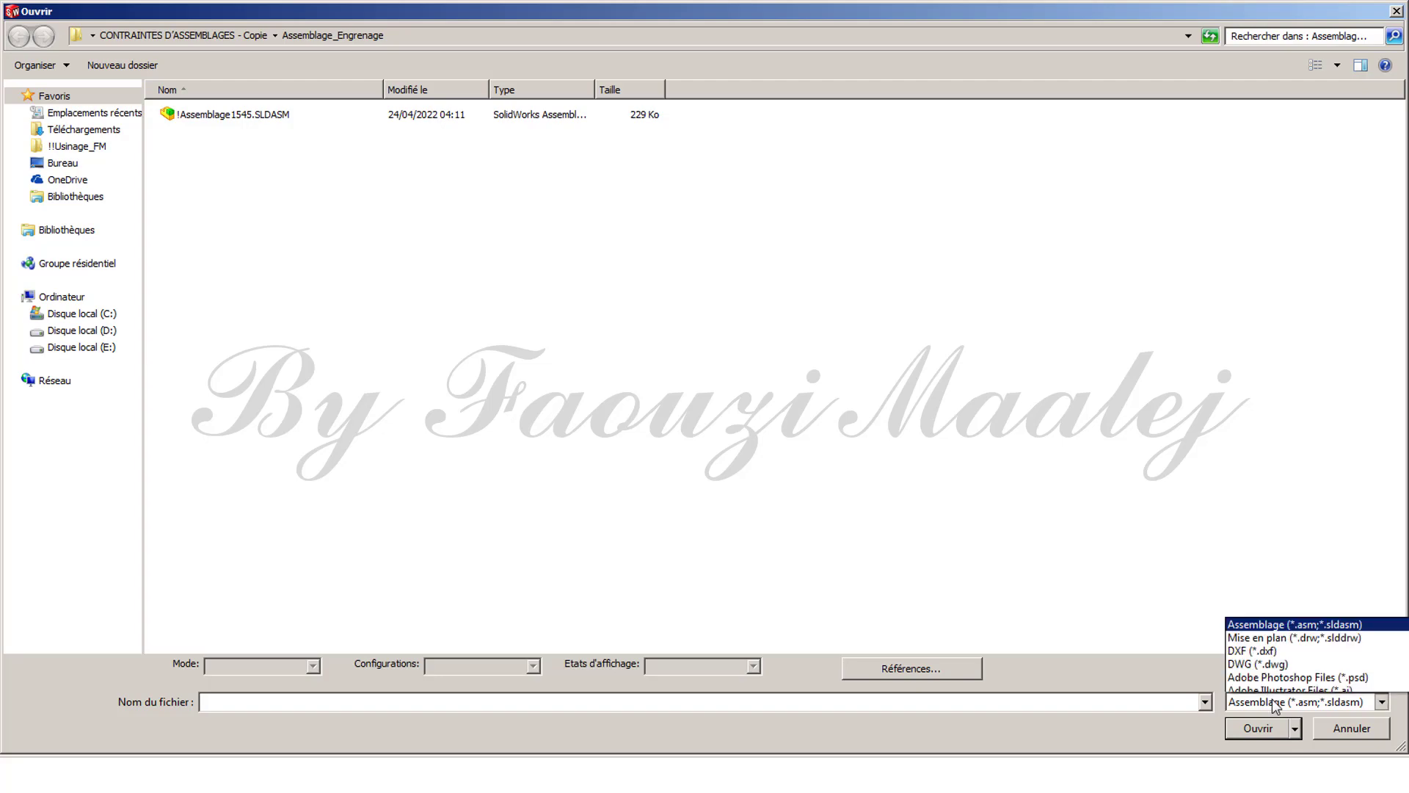
click(1252, 683)
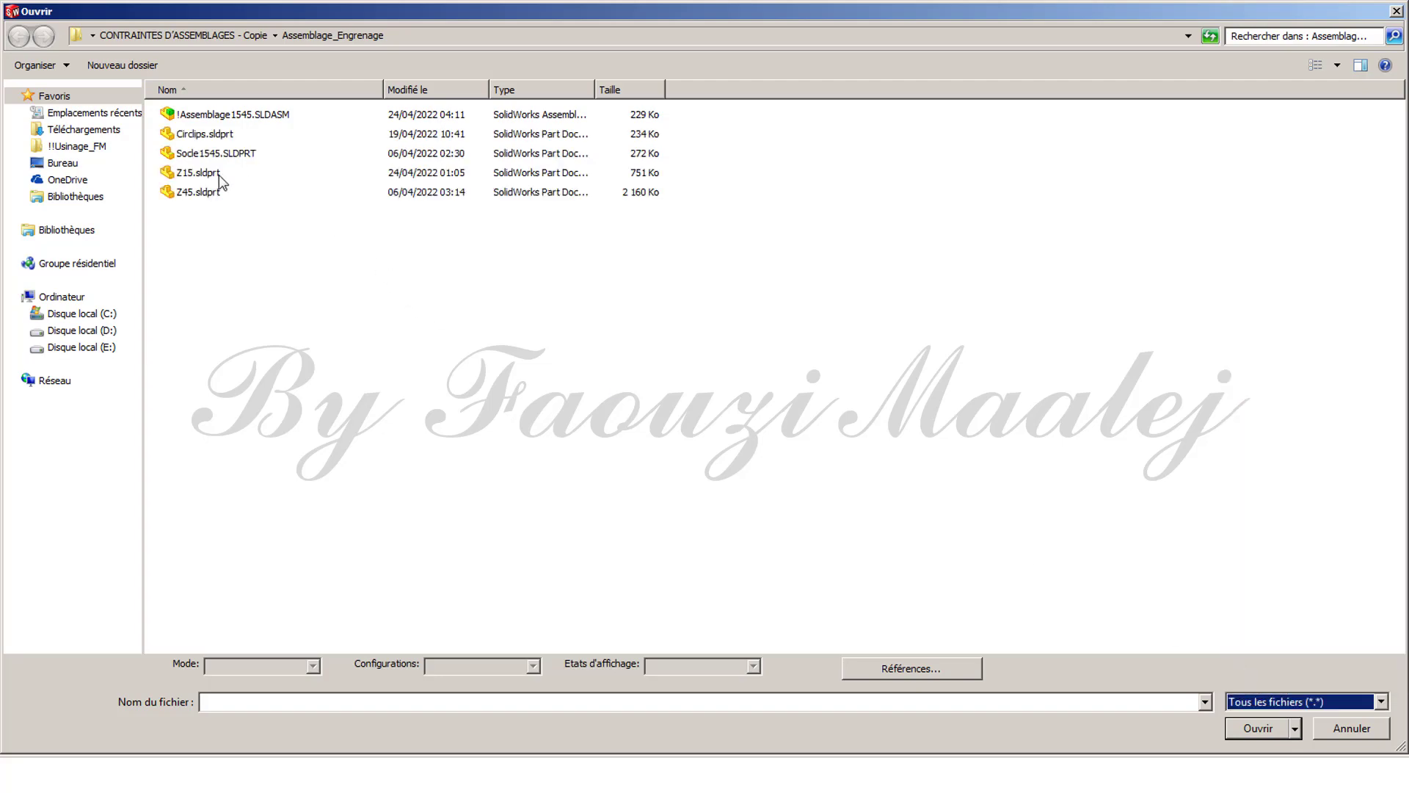
click(200, 191)
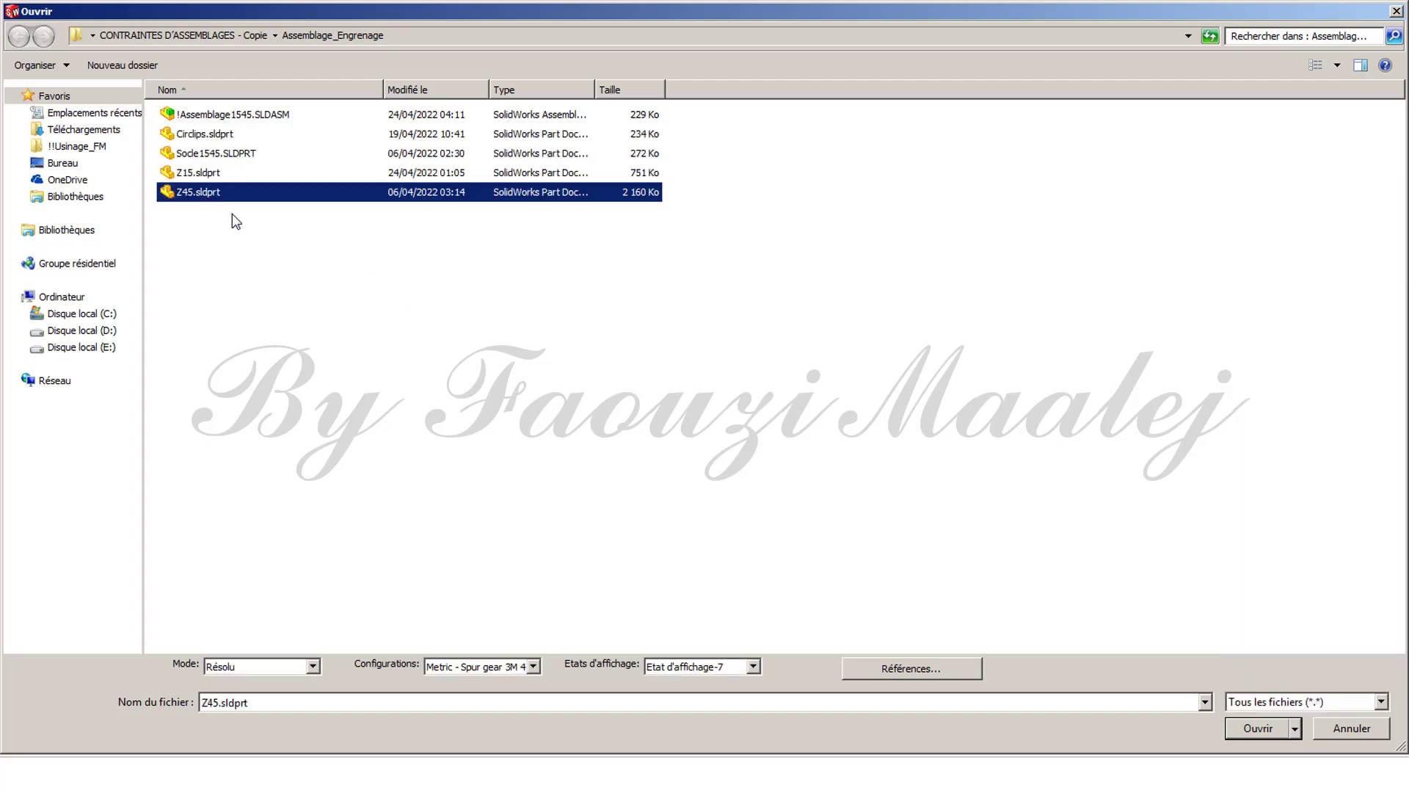
click(1256, 729)
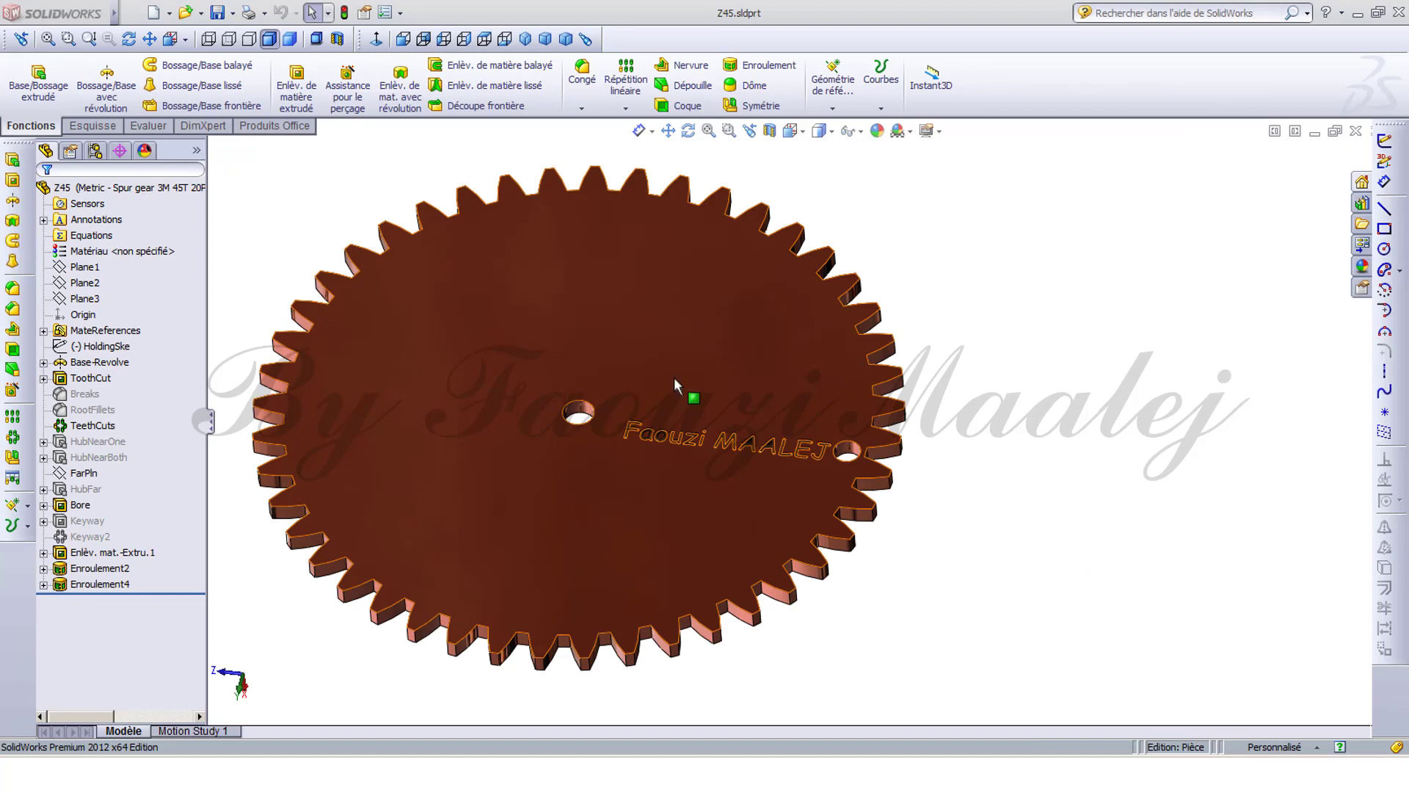
Tile the Z45 part and the !Assemblage1545 assembly windows vertically, side by side.
click(138, 13)
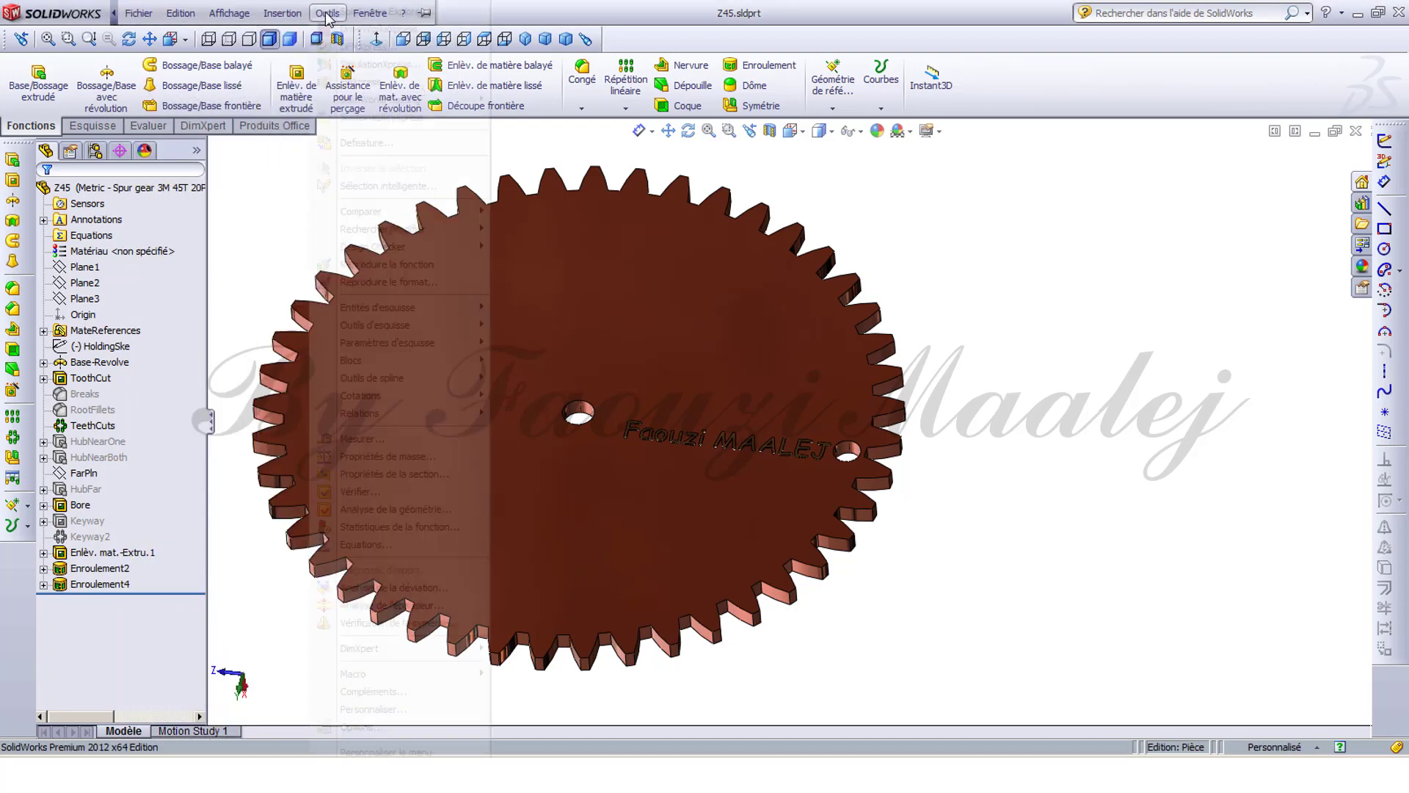
mouse_move(369, 15)
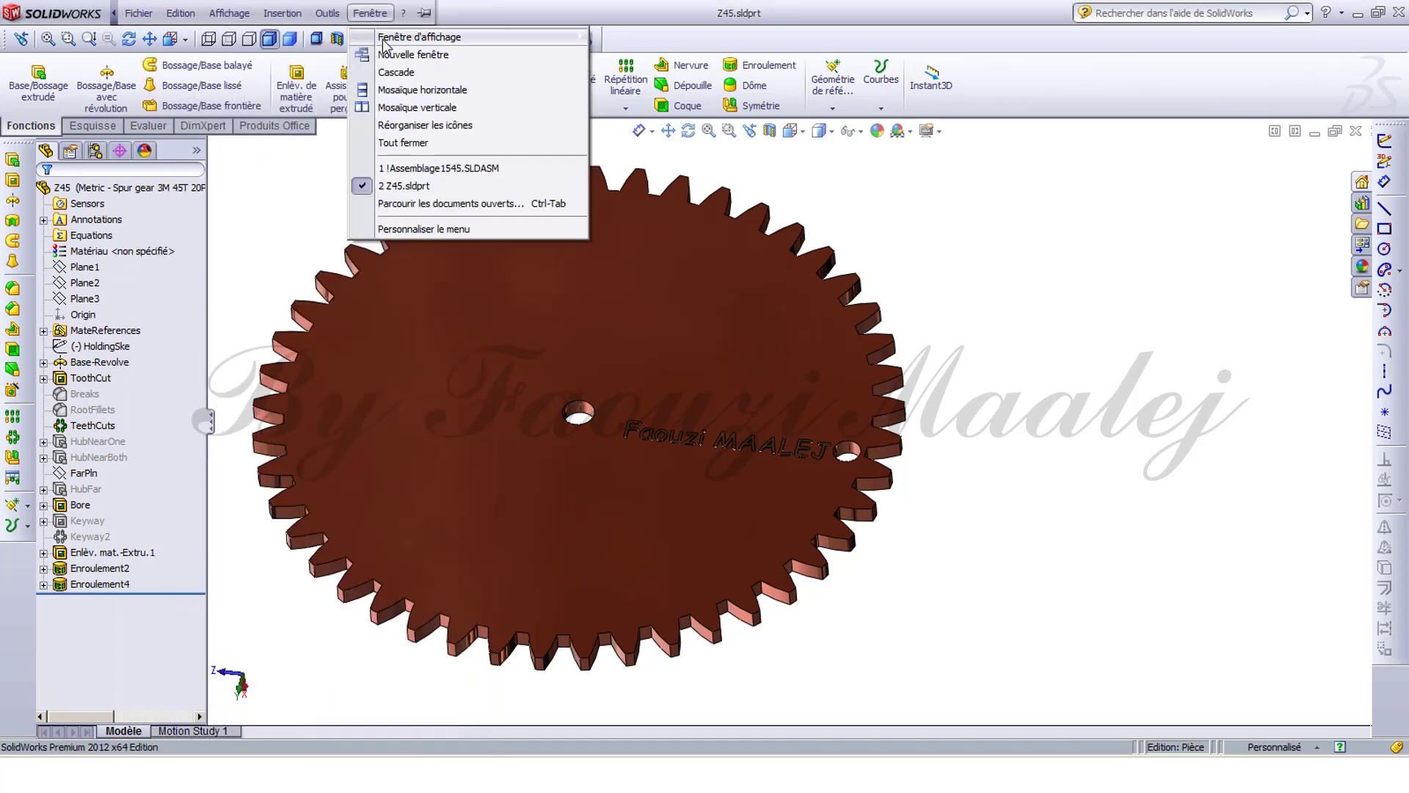
click(416, 108)
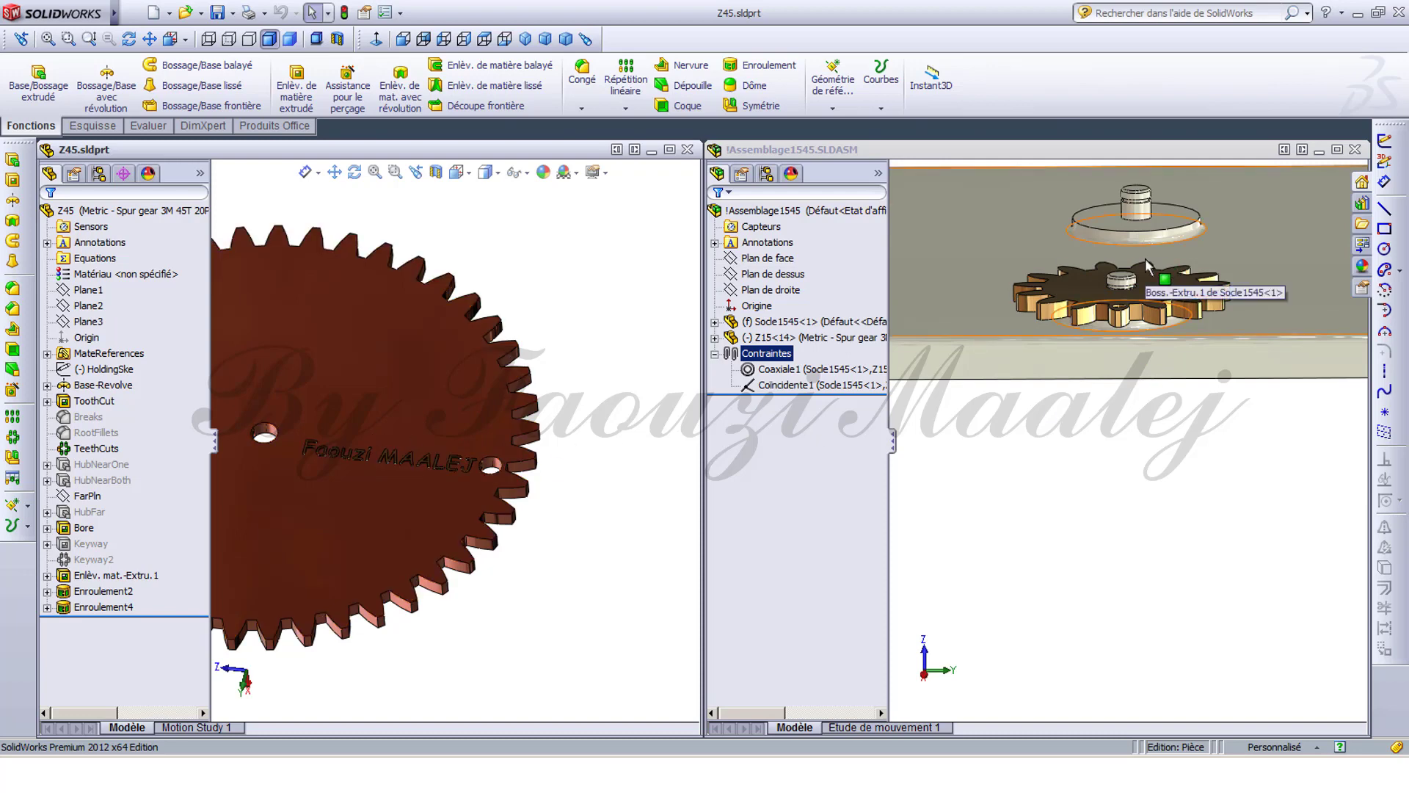
Insert the Z45 gear into the assembly by its bore edge, with a coaxial and coincident SmartMate at the base of the free pin.
middle_drag(1095, 279, 1104, 384)
scroll(1104, 384, down, 5)
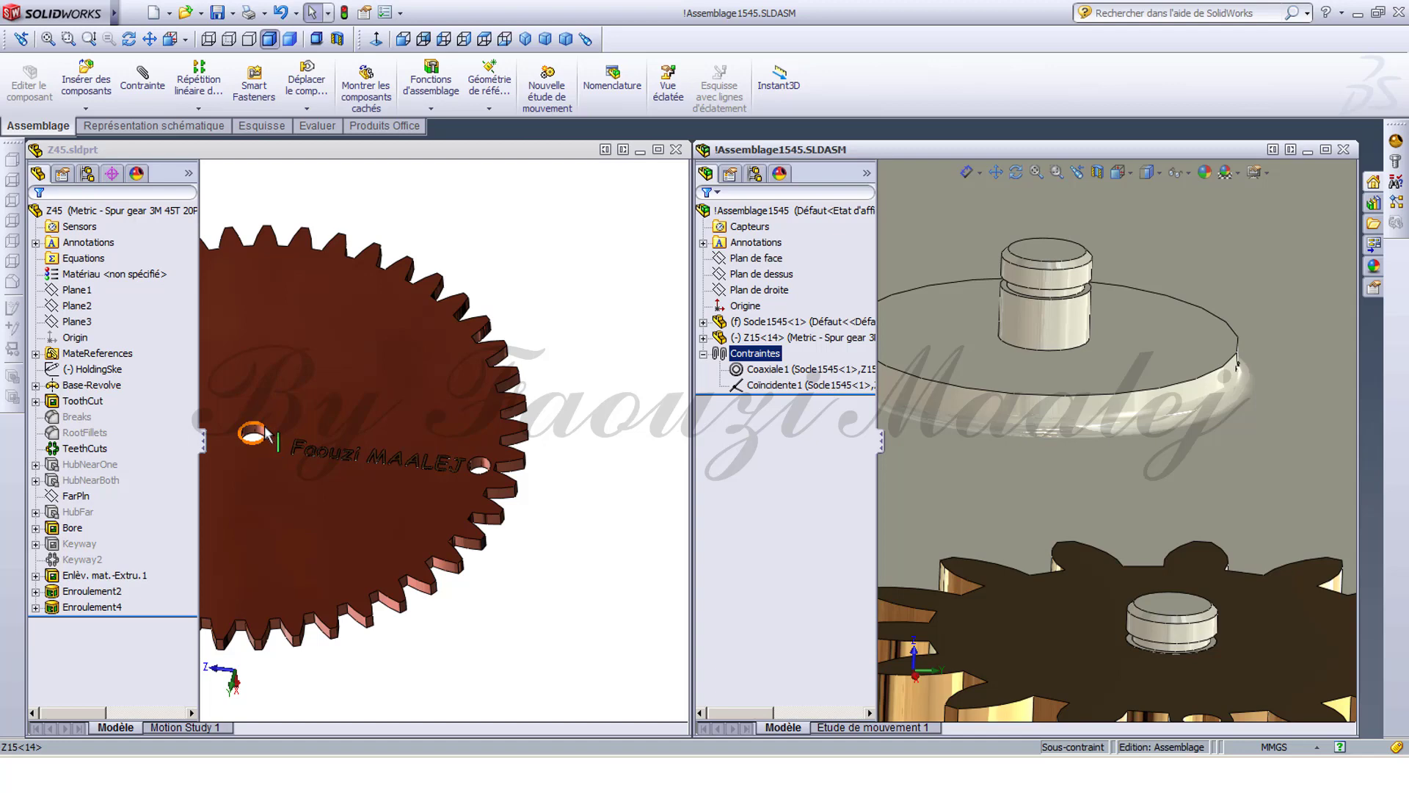
drag(266, 433, 1054, 358)
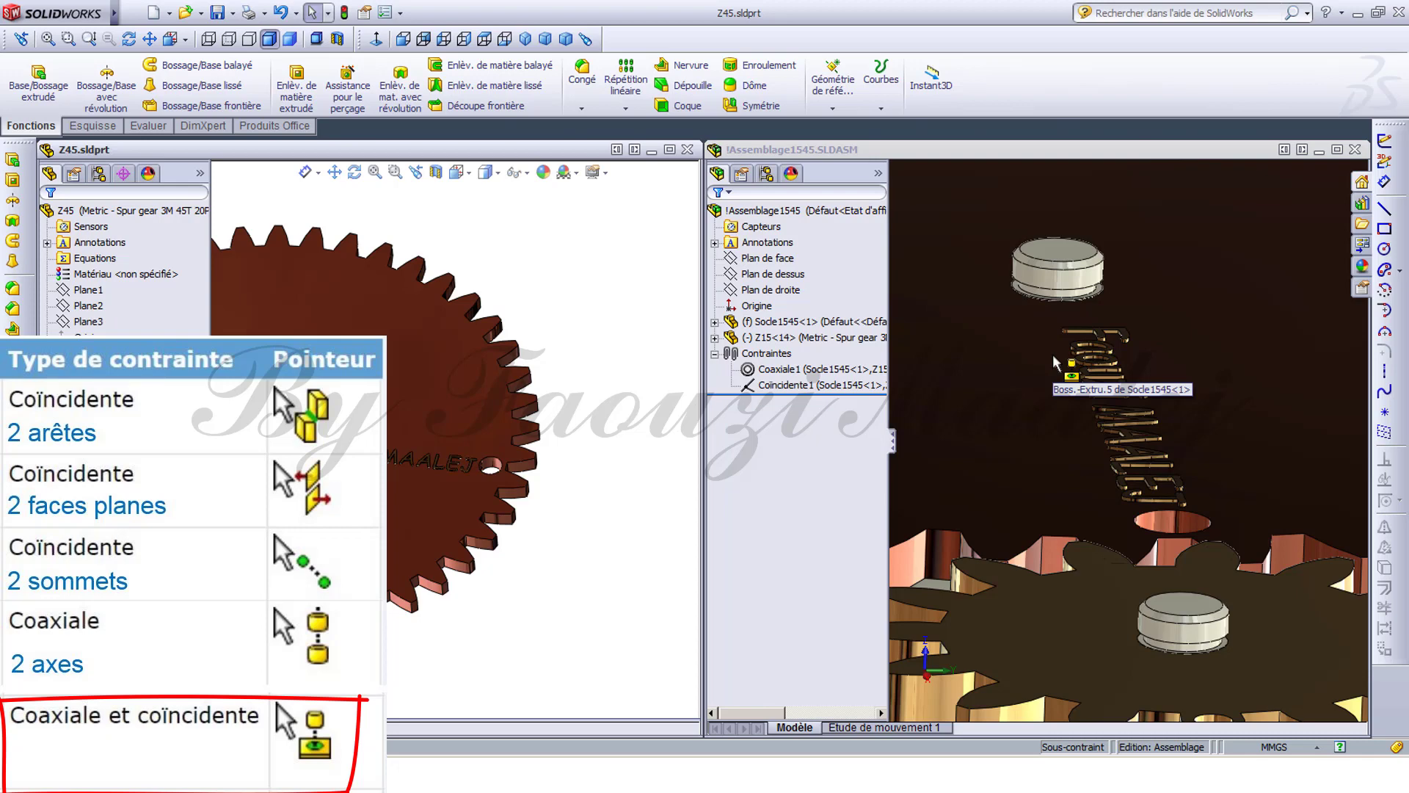
drag(1055, 361, 1055, 363)
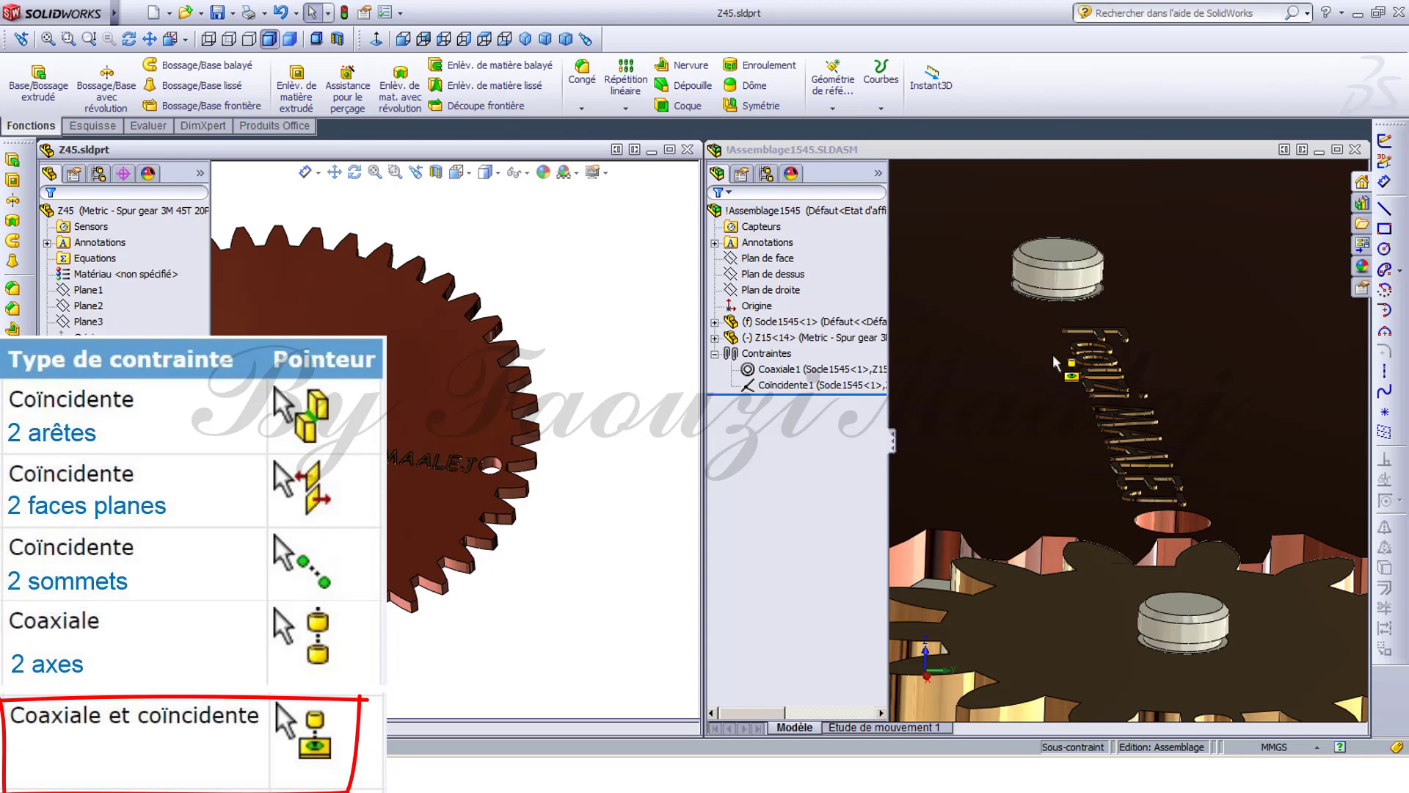
drag(1054, 362, 1054, 365)
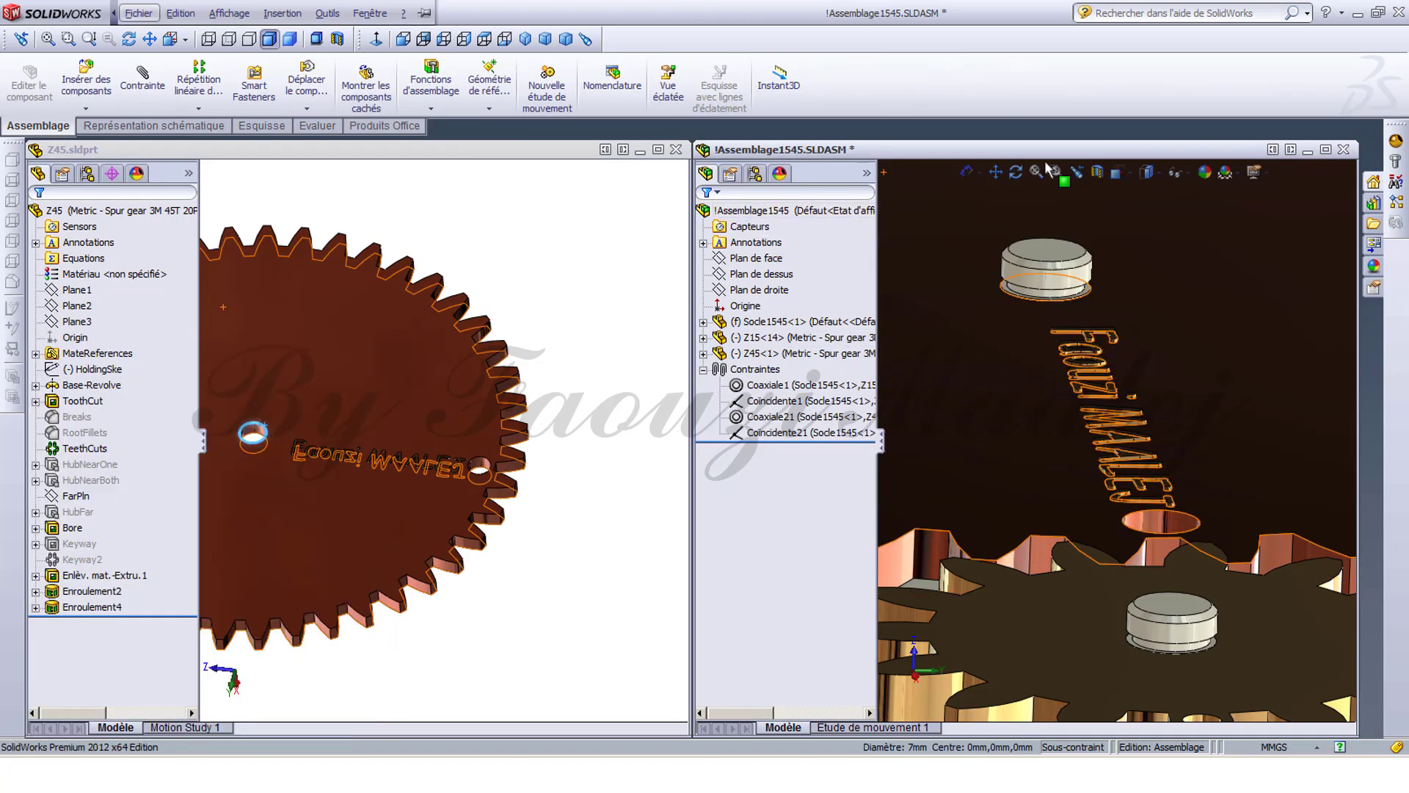
Maximize the assembly window, rotate the Z45 gear about its pin to test its motion, and check its coincident mate.
click(1325, 150)
scroll(853, 359, up, 5)
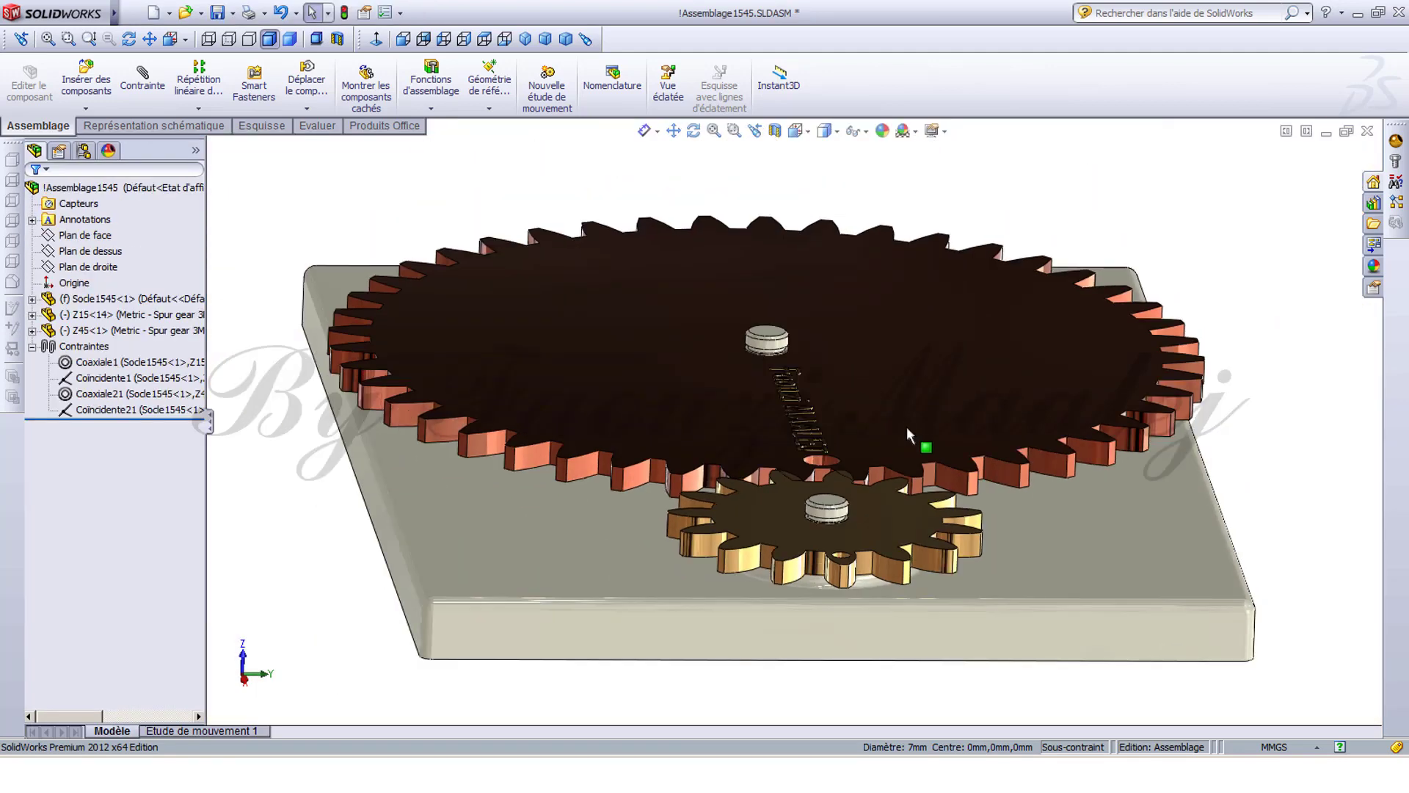
click(1068, 538)
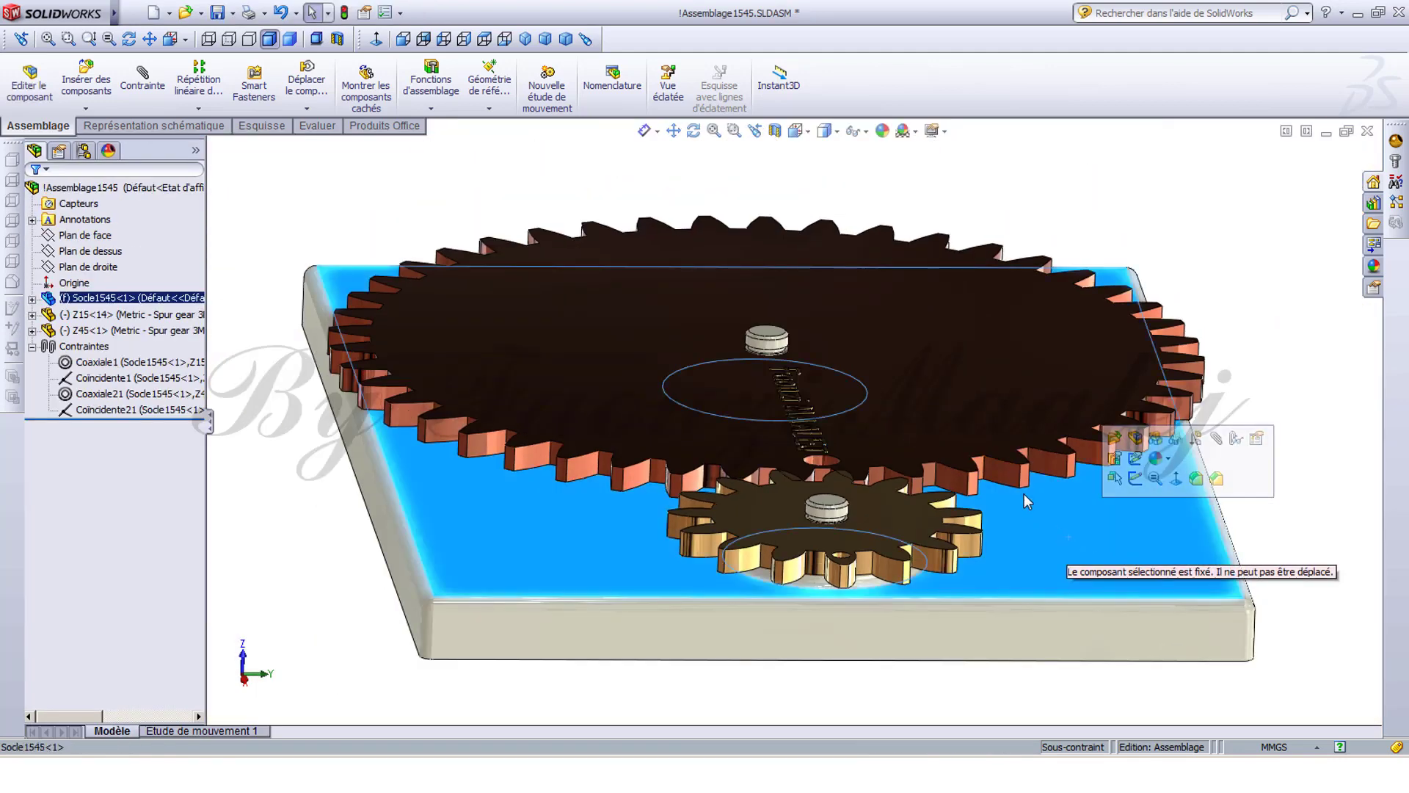
click(946, 381)
click(1108, 189)
drag(1020, 338, 858, 388)
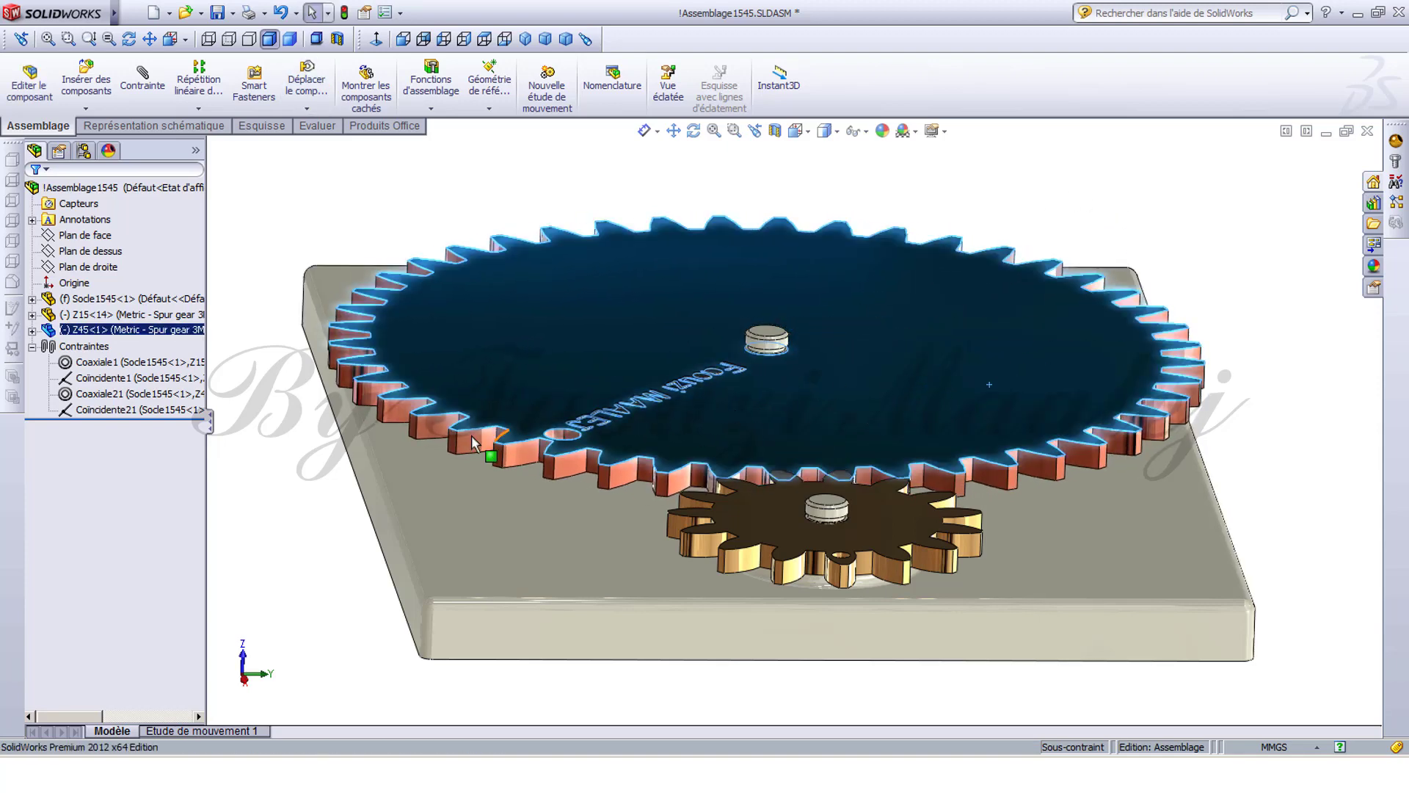
click(122, 409)
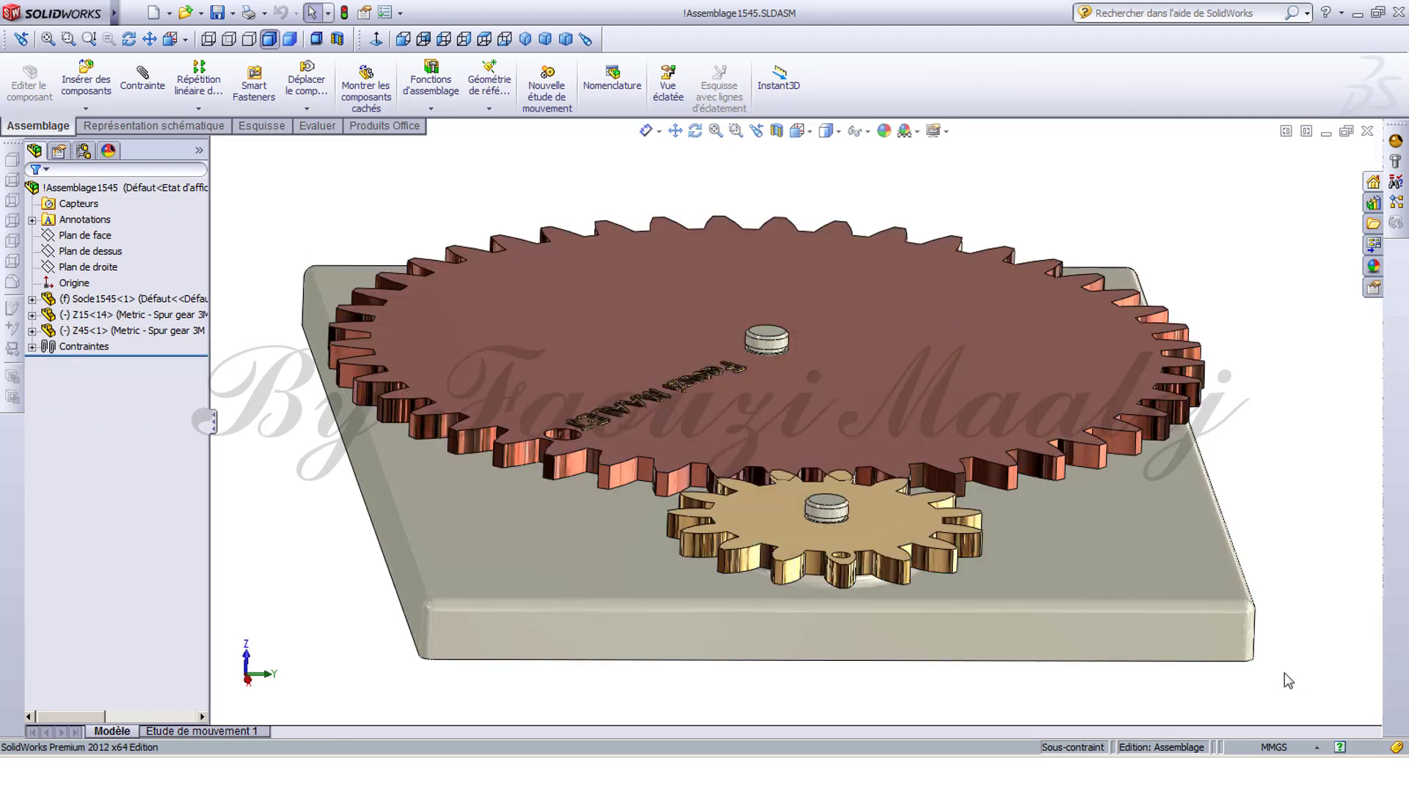
Insert the Circlips.sldprt part, configuration KS 1337 - 6, from the Assemblage_Engrenage folder in the empty space beside the base plate.
scroll(1280, 667, up, 3)
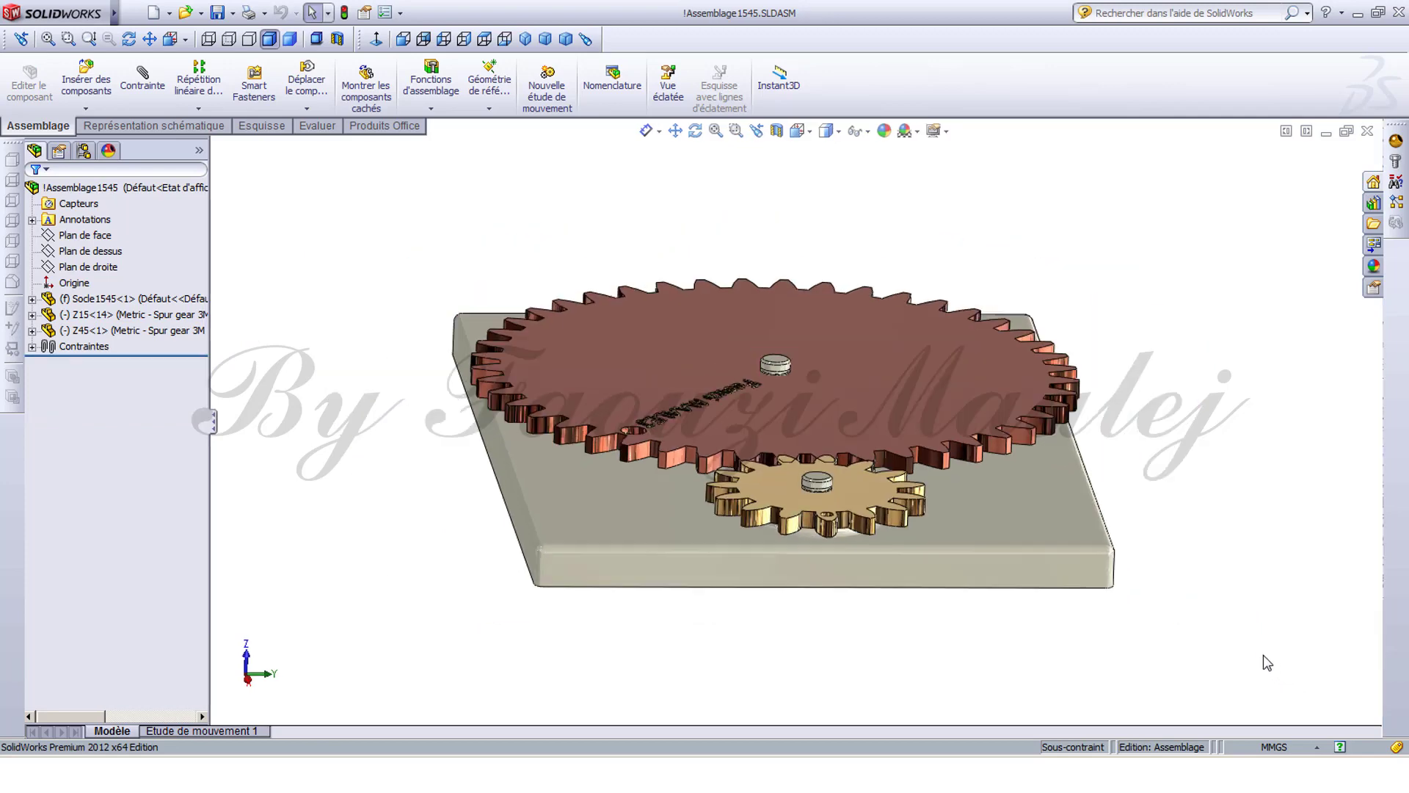
middle_drag(1217, 628, 1032, 608)
scroll(1032, 608, down, 2)
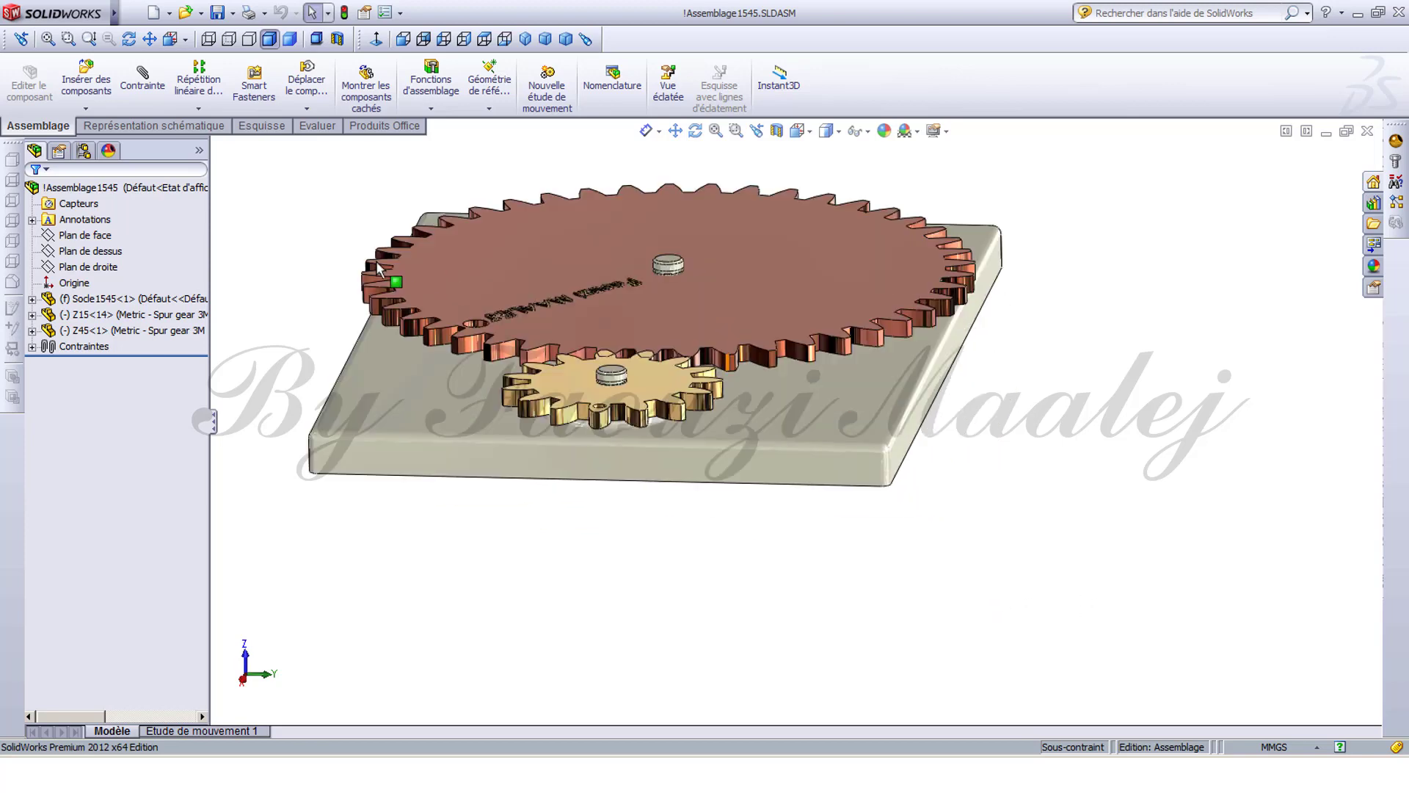
click(85, 88)
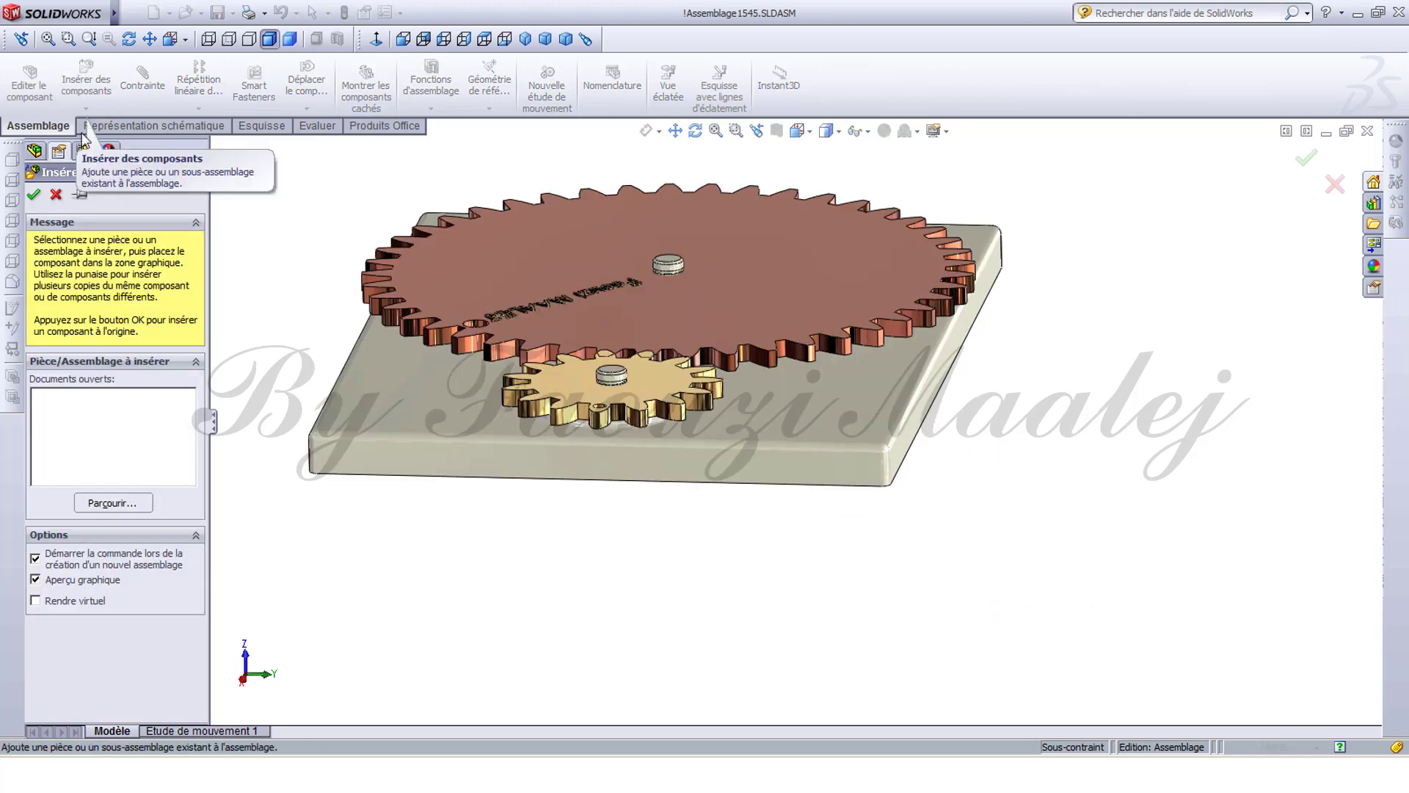
click(110, 502)
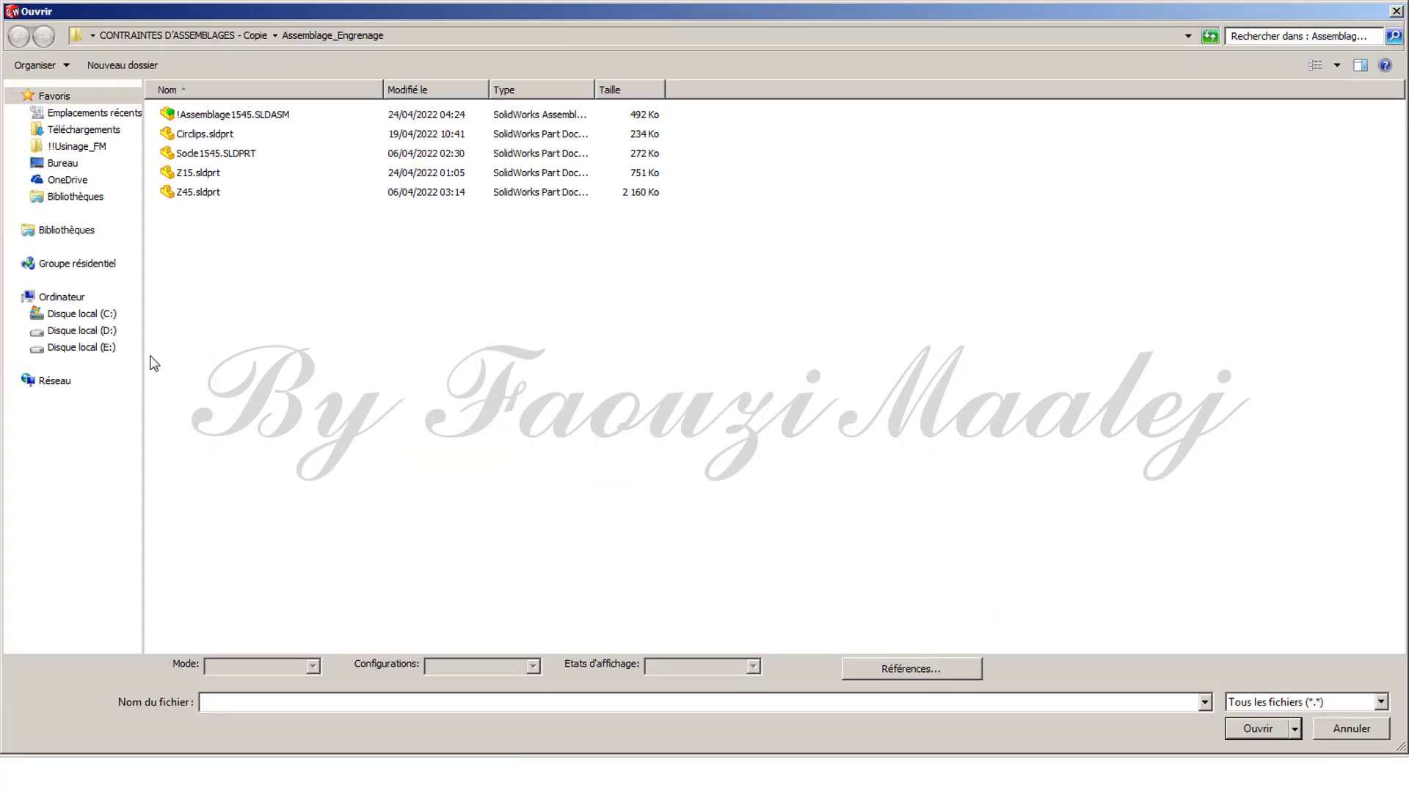
click(203, 137)
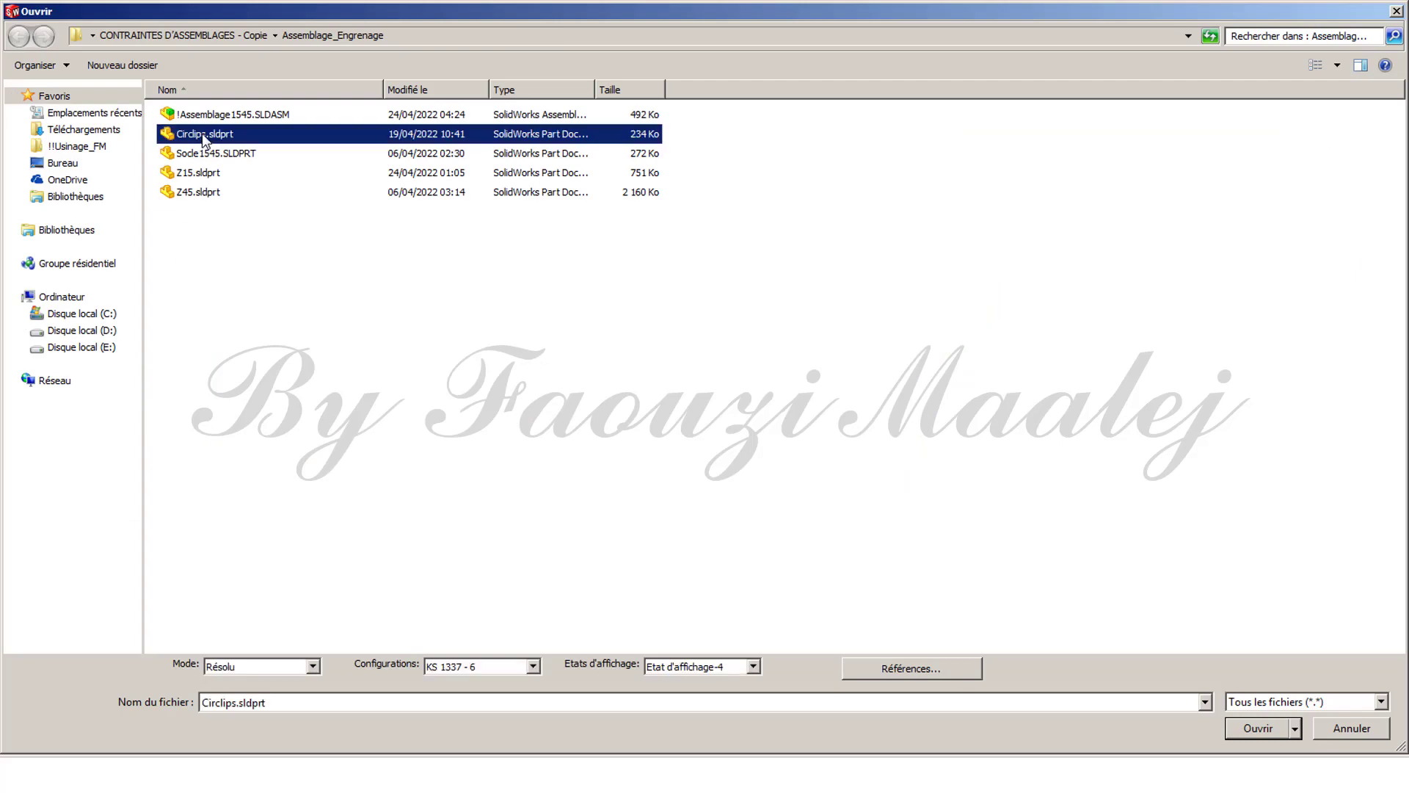
click(1242, 728)
click(1064, 349)
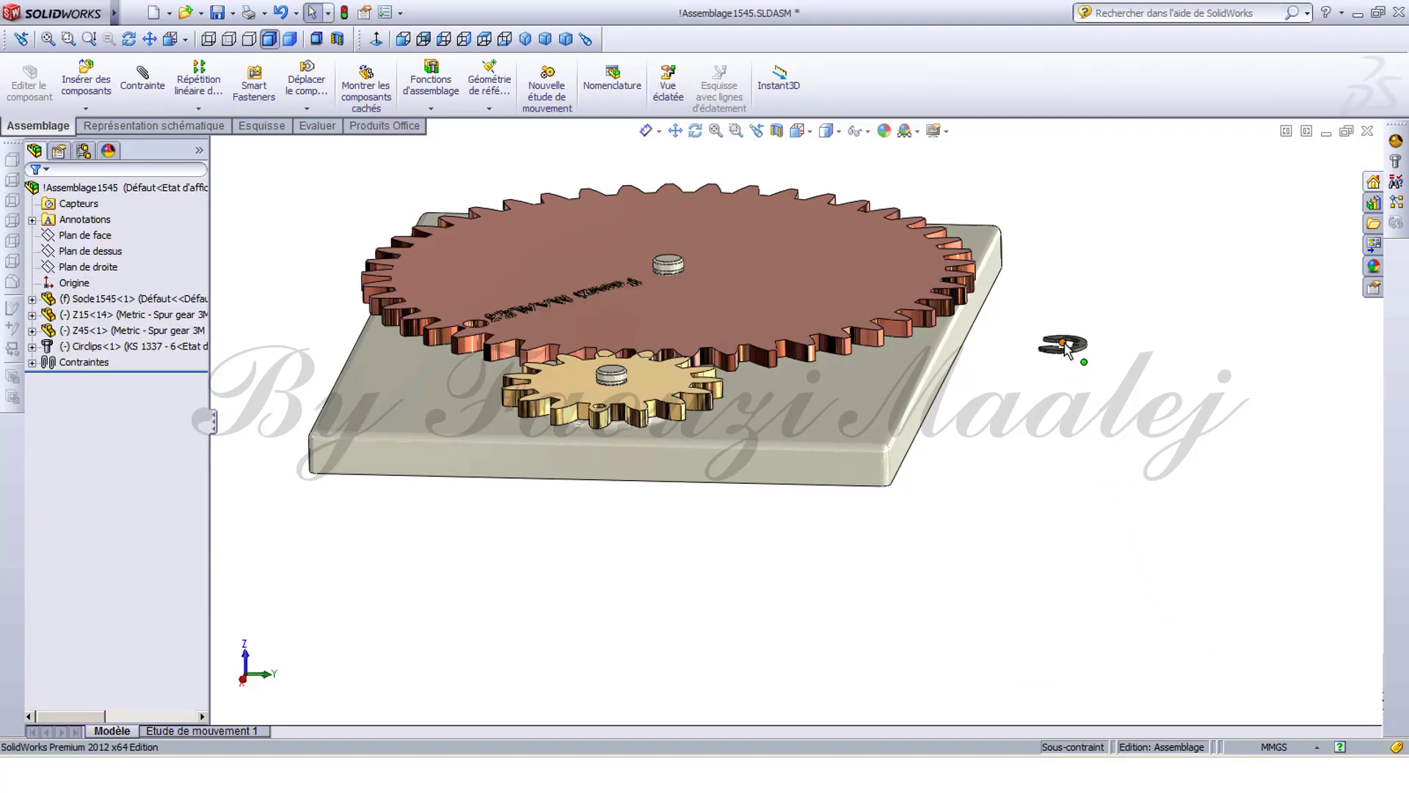
Move the circlip near the pins and add a coaxial mate between its inner cylindrical face and the Z15 pin.
scroll(1038, 362, down, 2)
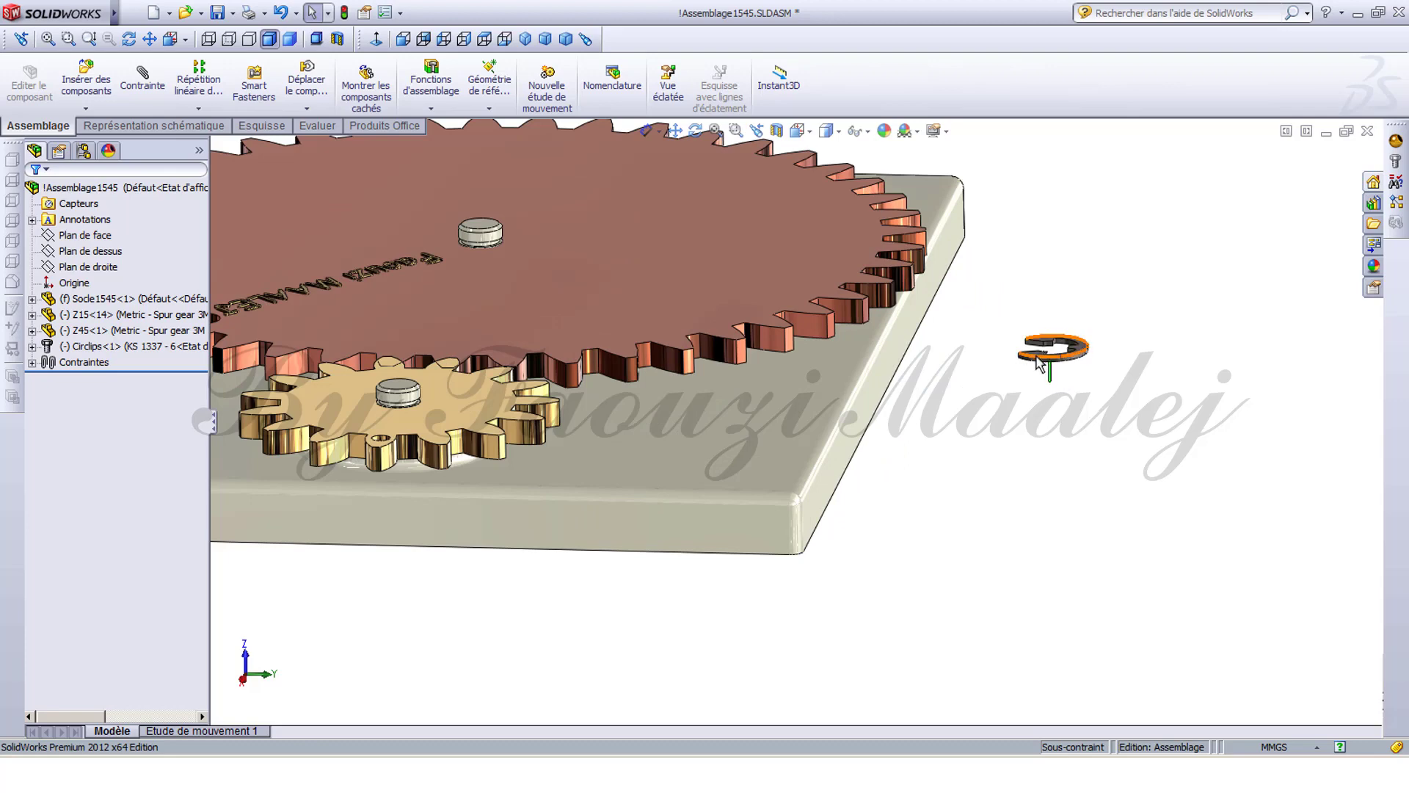
drag(1049, 349, 578, 225)
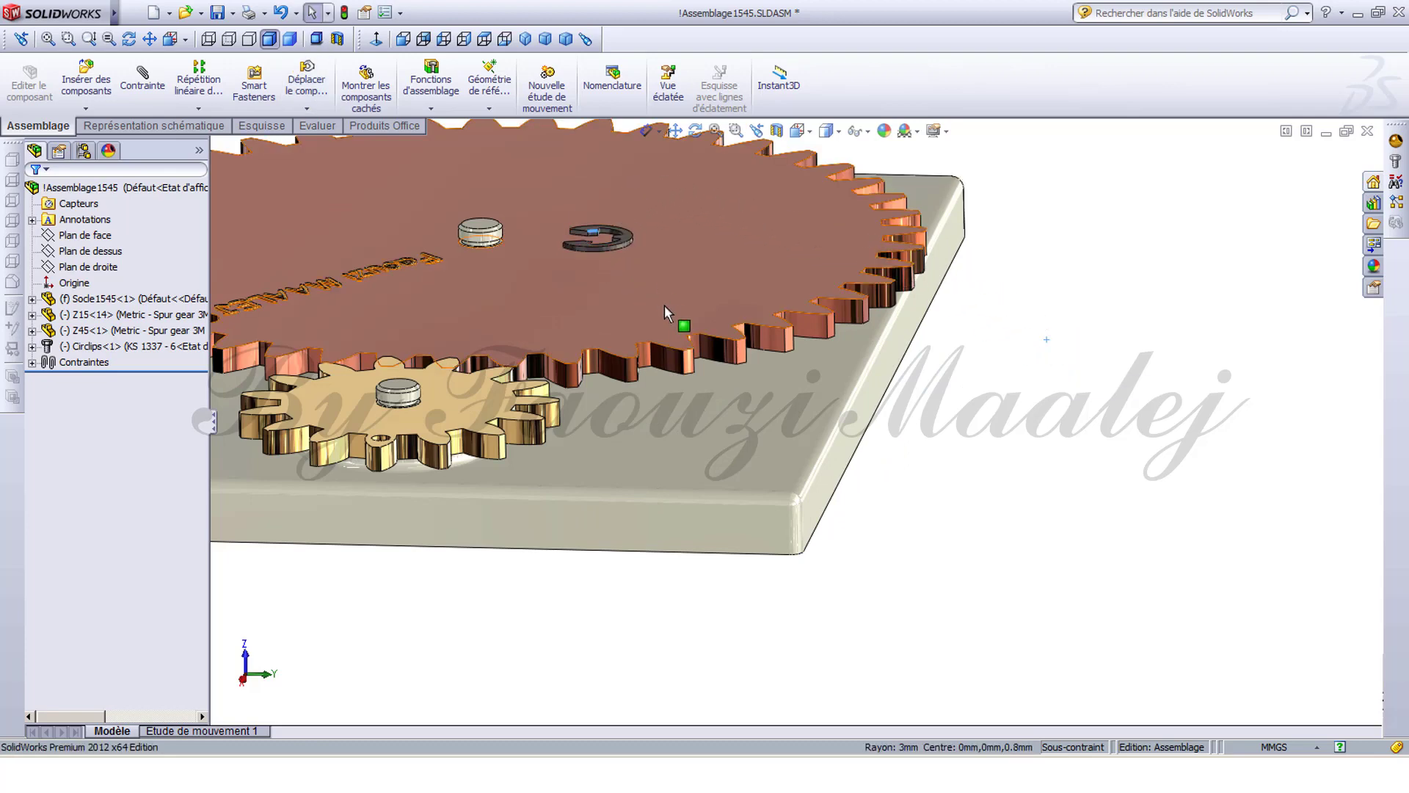
scroll(550, 270, down, 2)
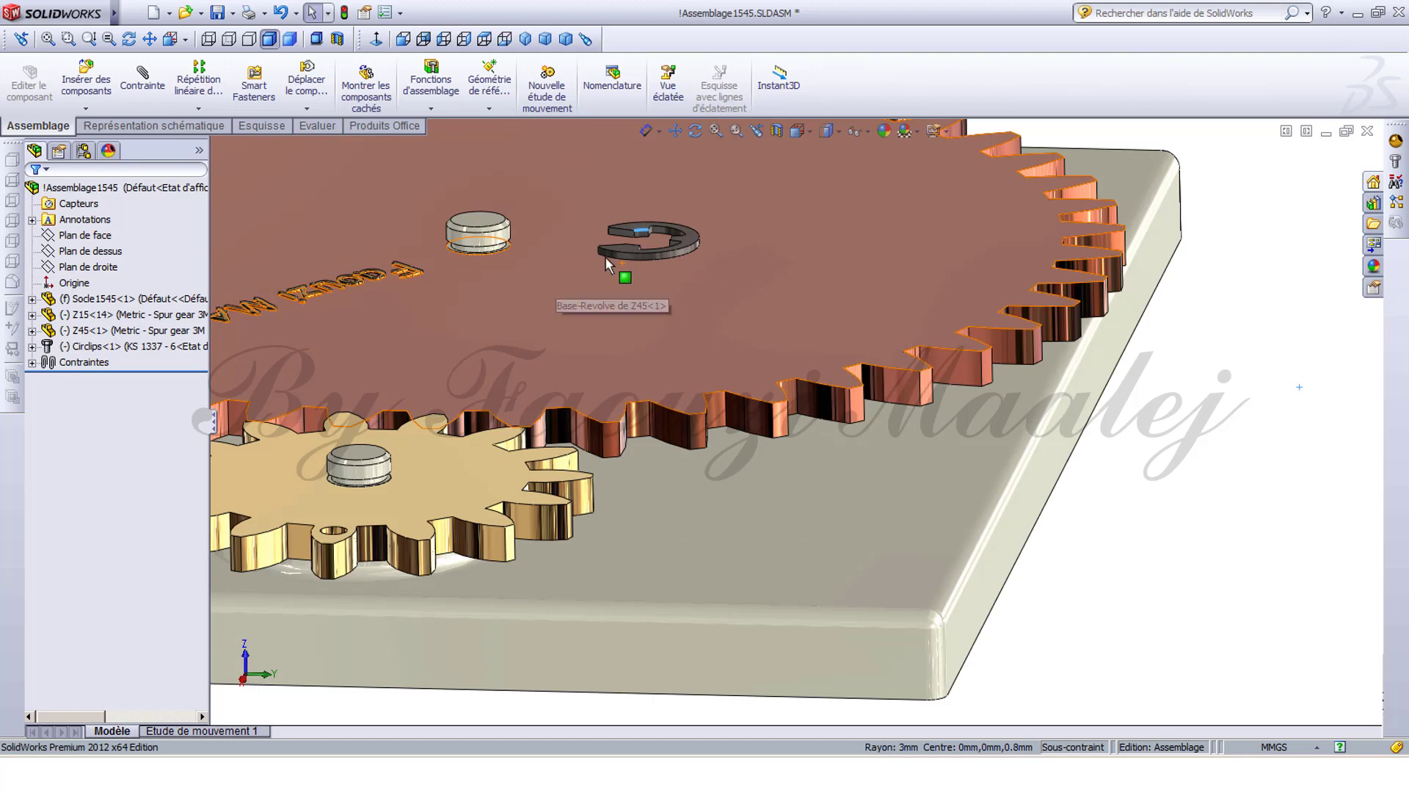
click(142, 81)
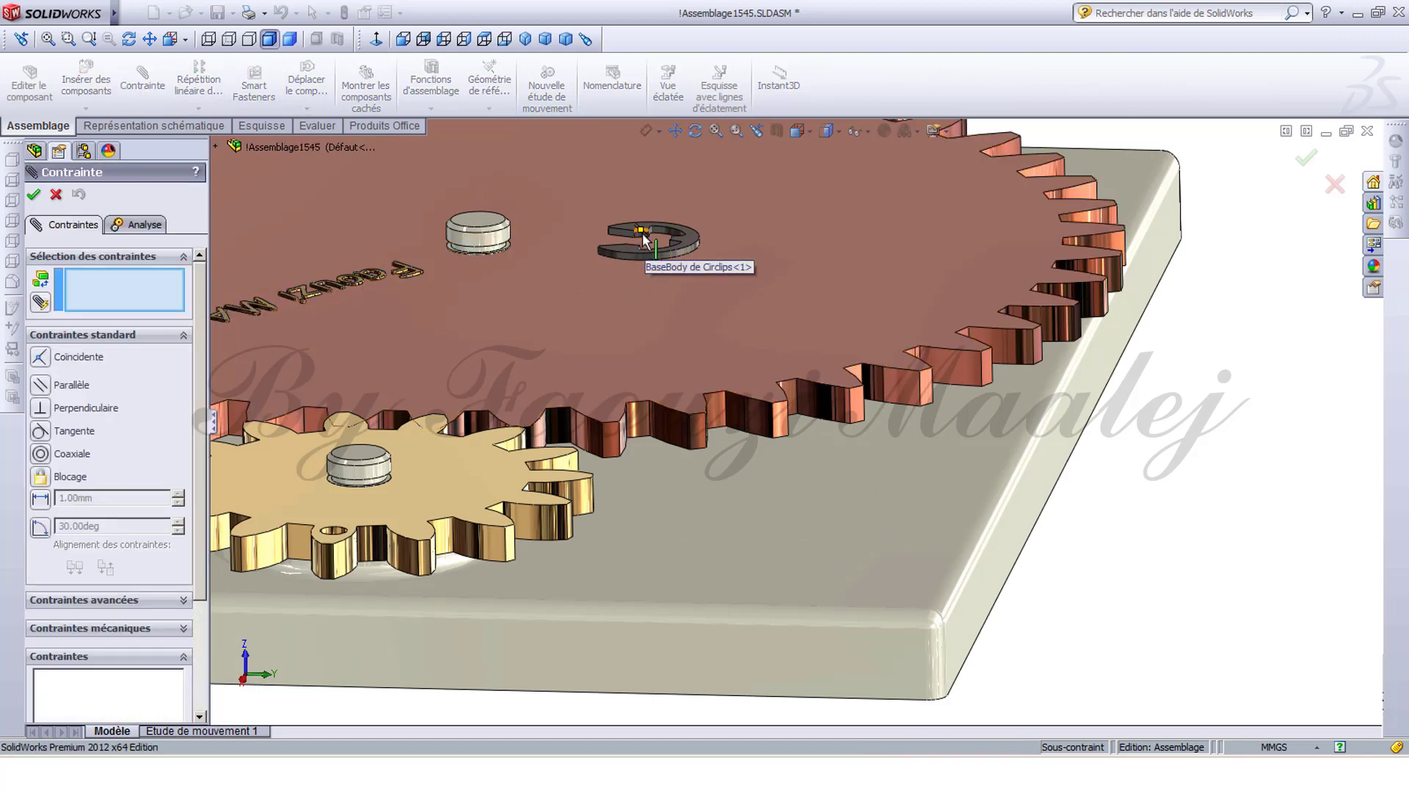
click(639, 240)
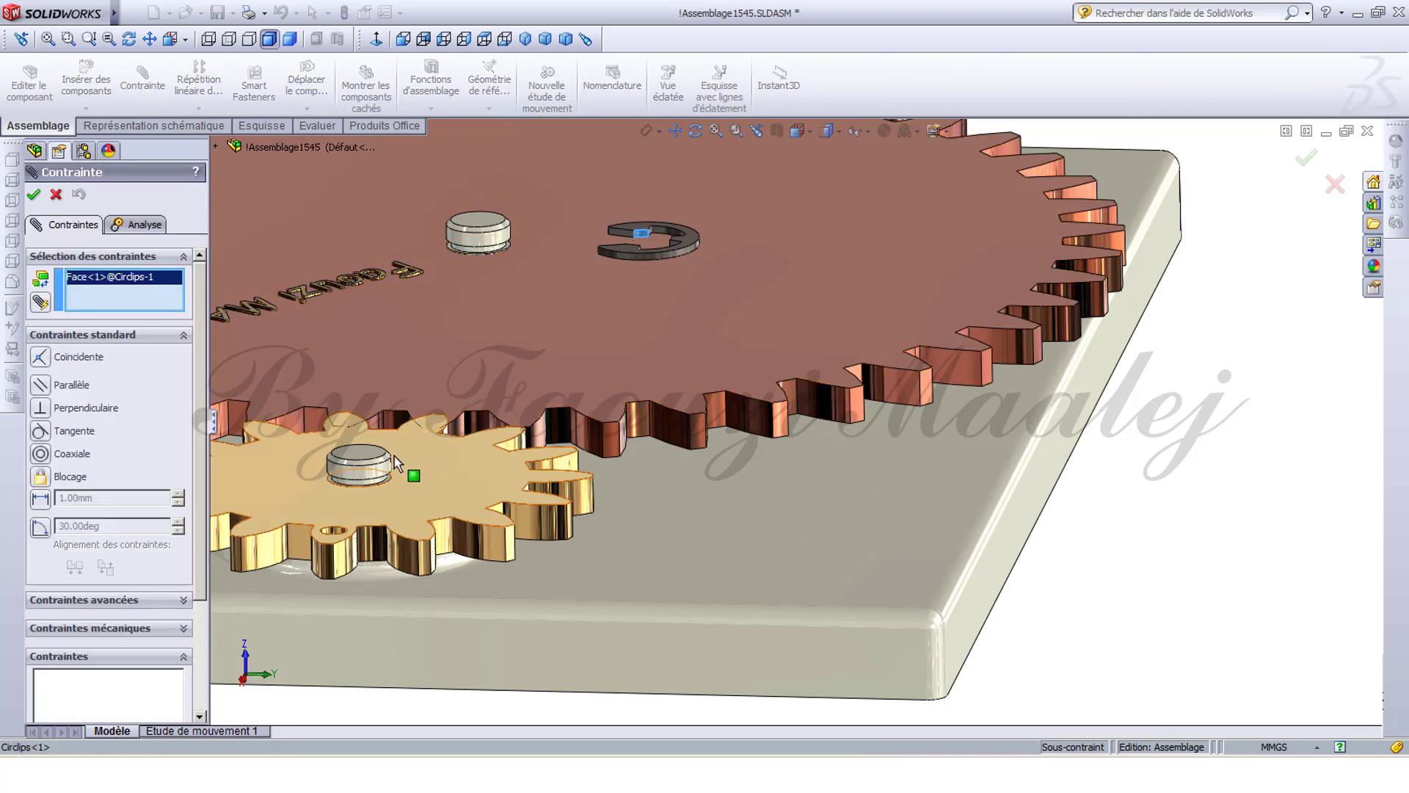
click(371, 475)
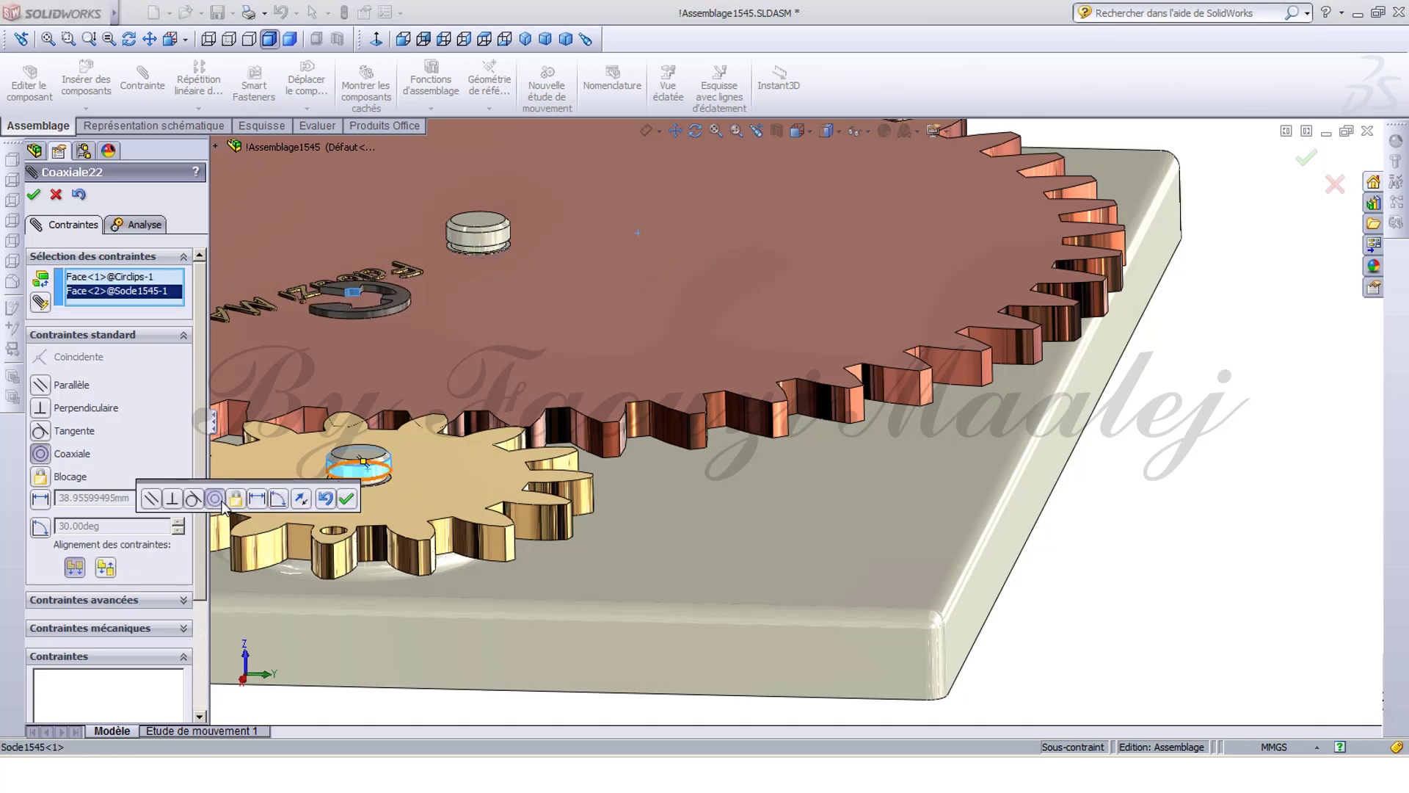
click(346, 499)
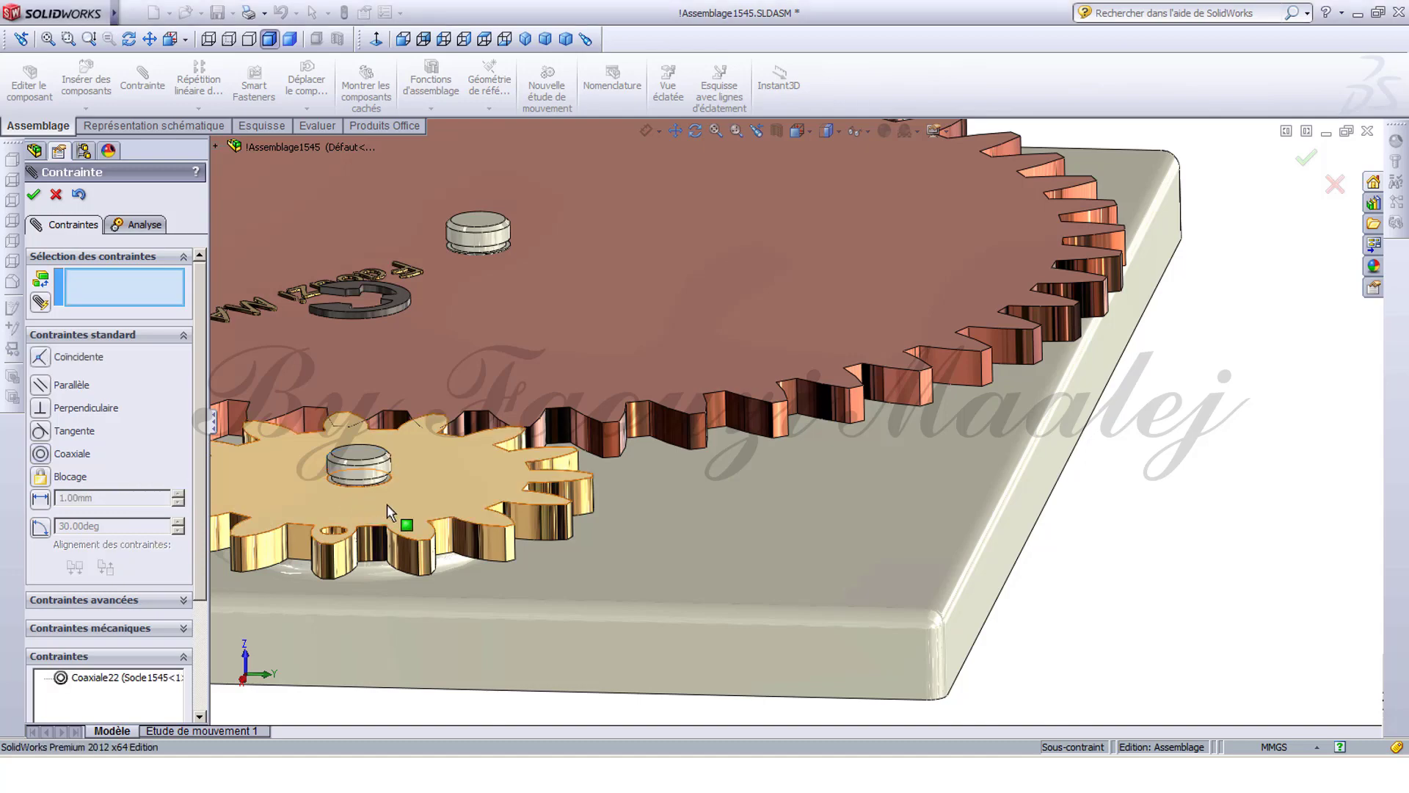
Add a coincident mate between the lower edge of the Z15 pin's head and the circlip's upper face.
scroll(393, 501, down, 3)
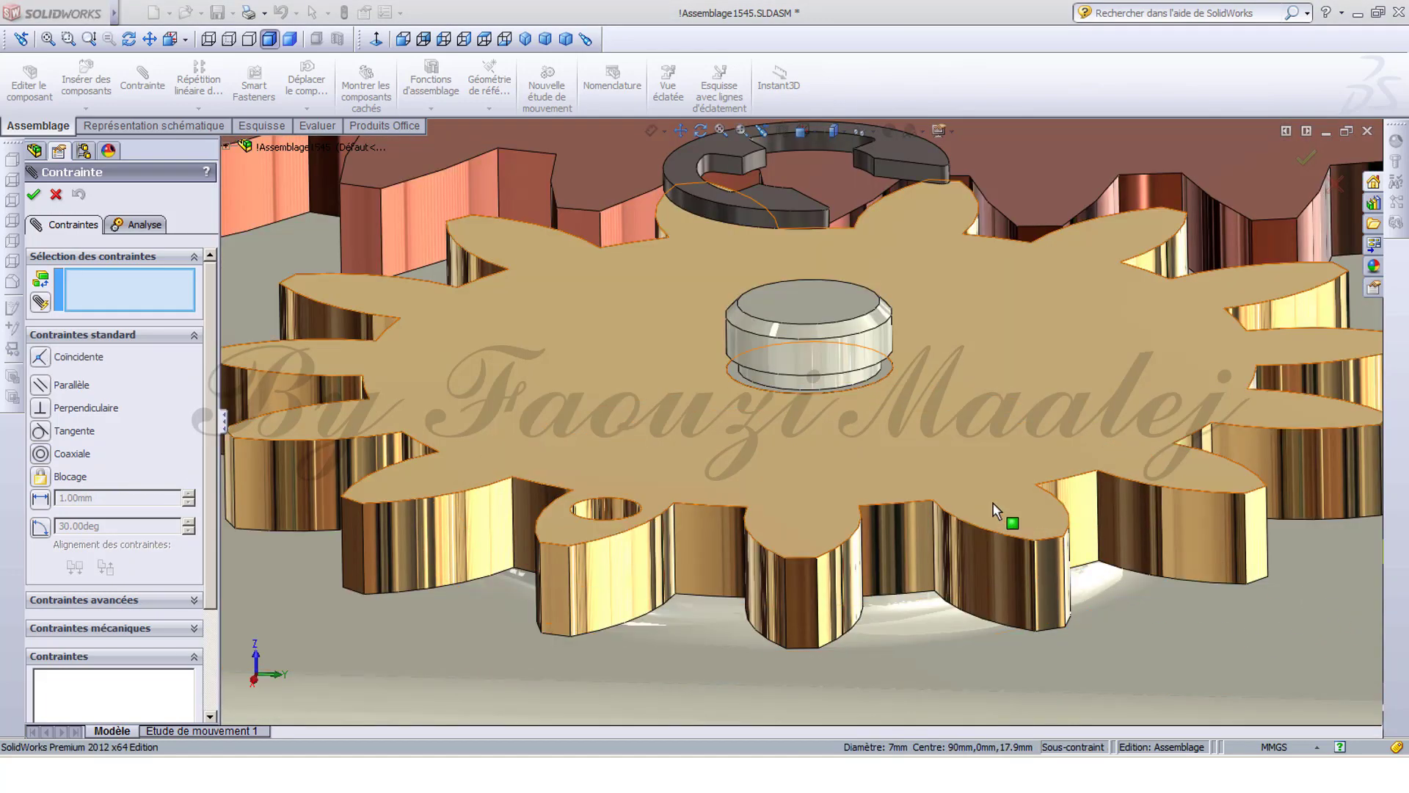
click(839, 378)
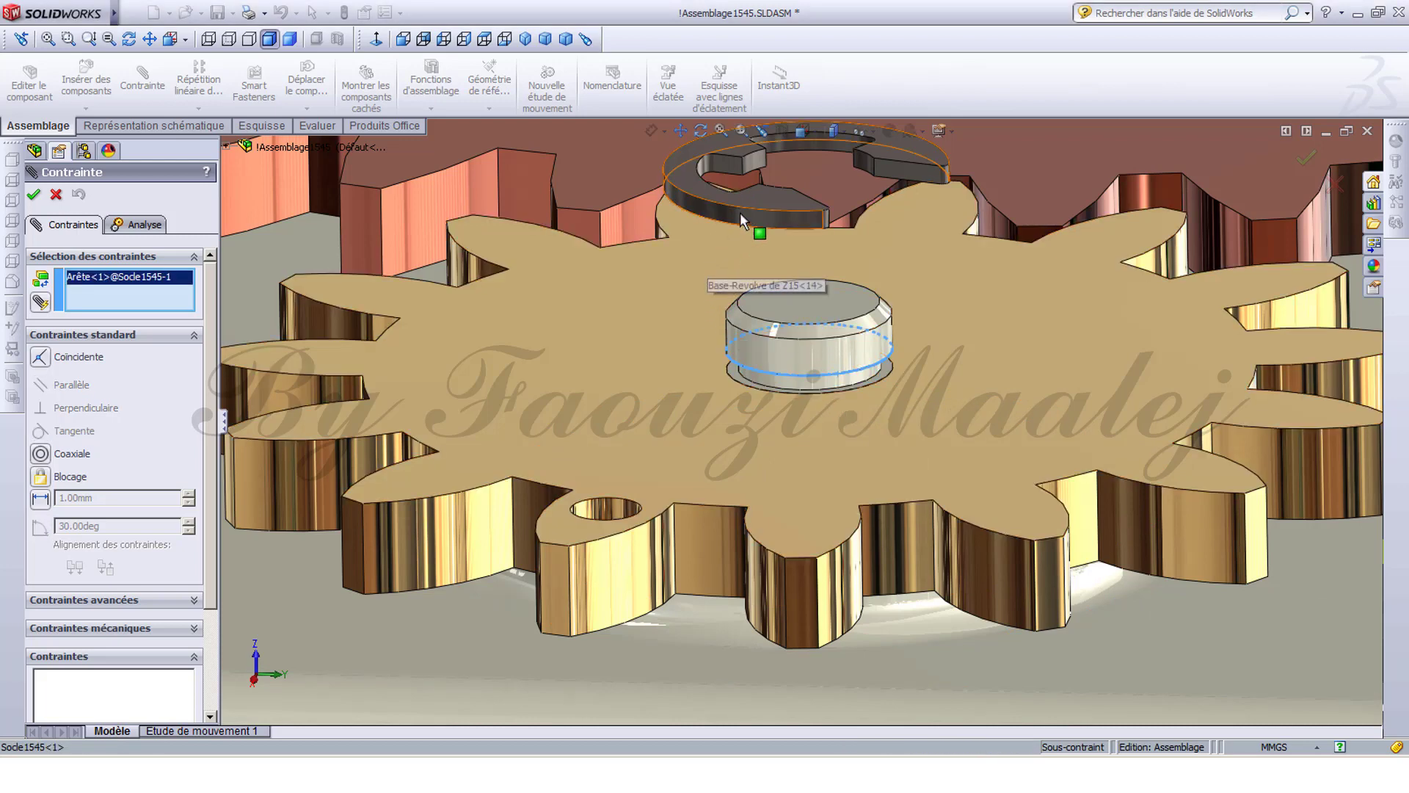
click(762, 195)
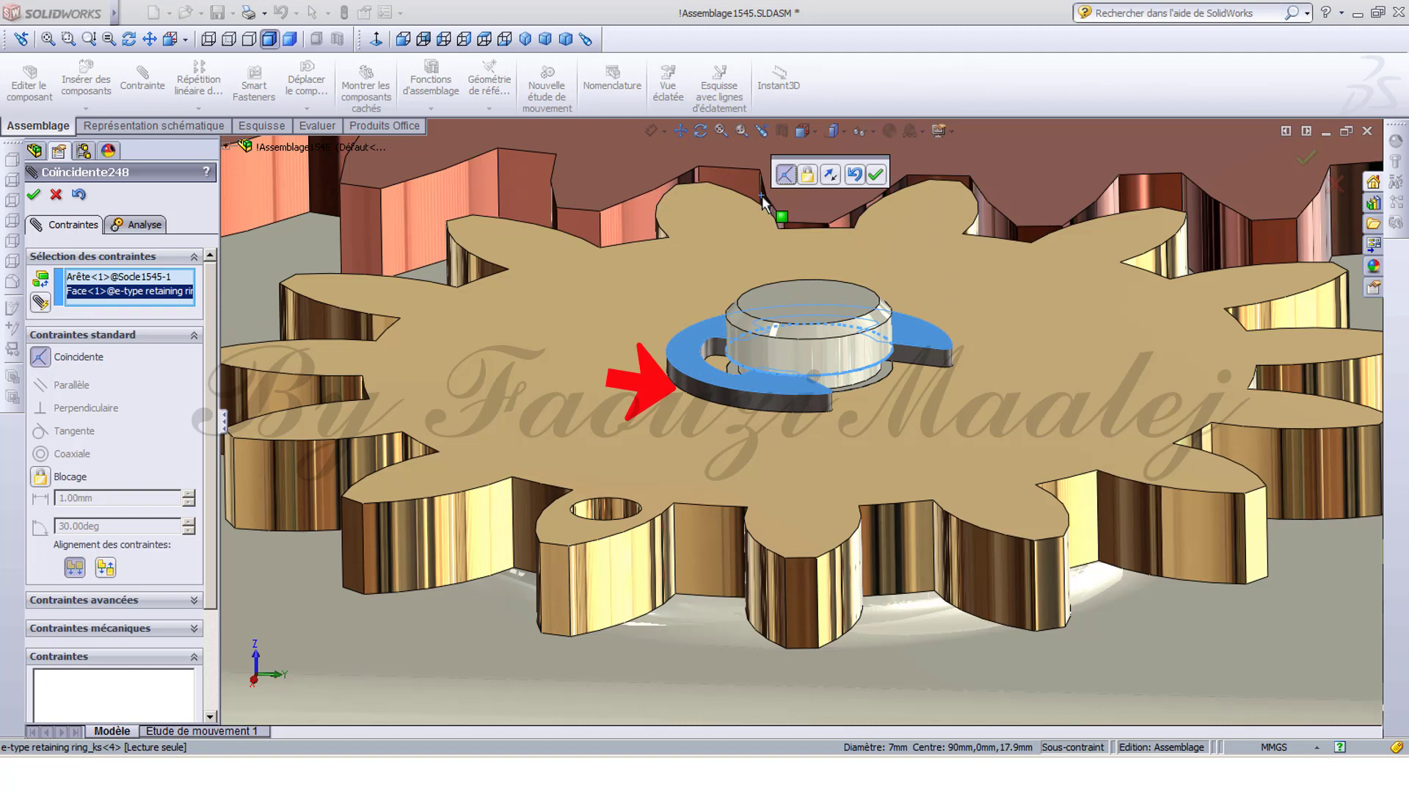
click(881, 177)
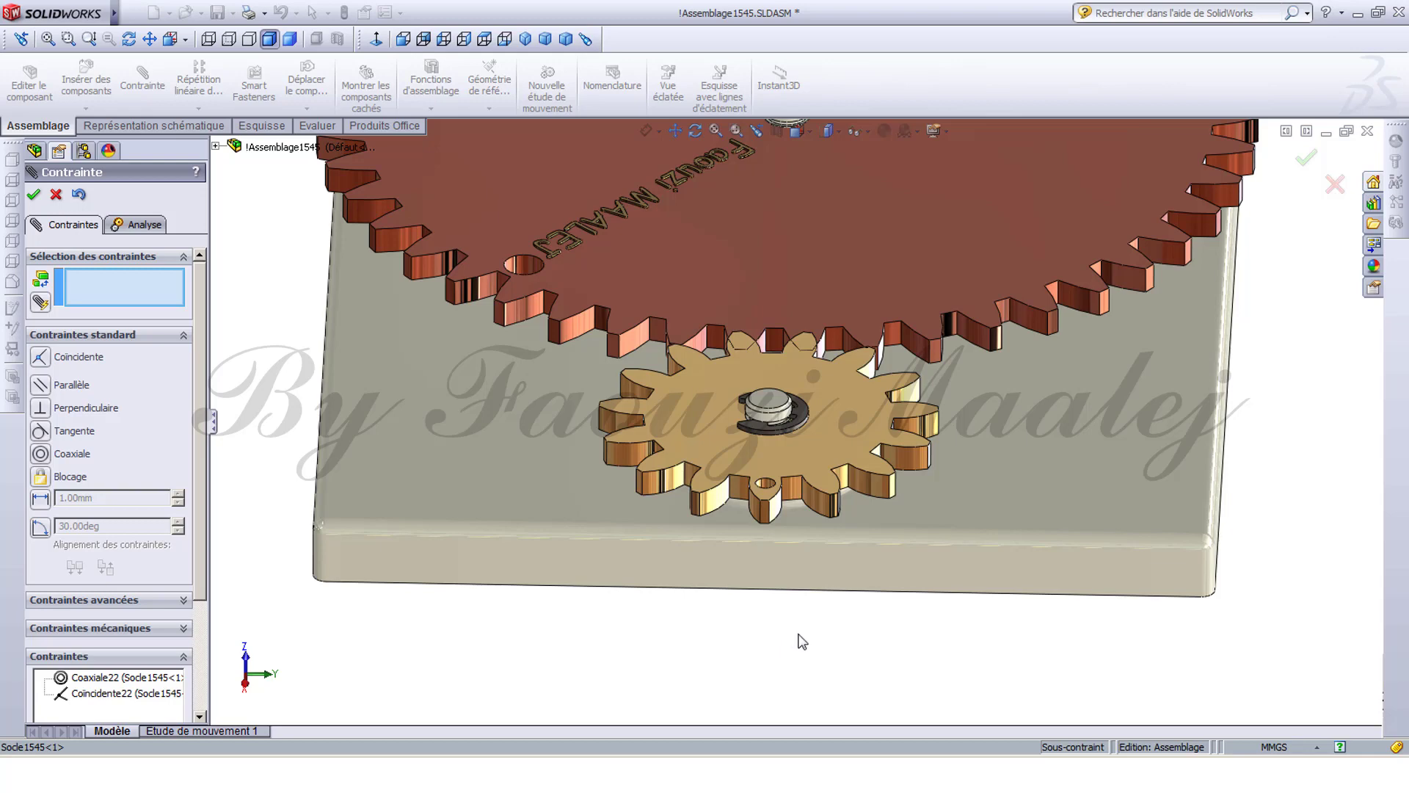
key(Escape)
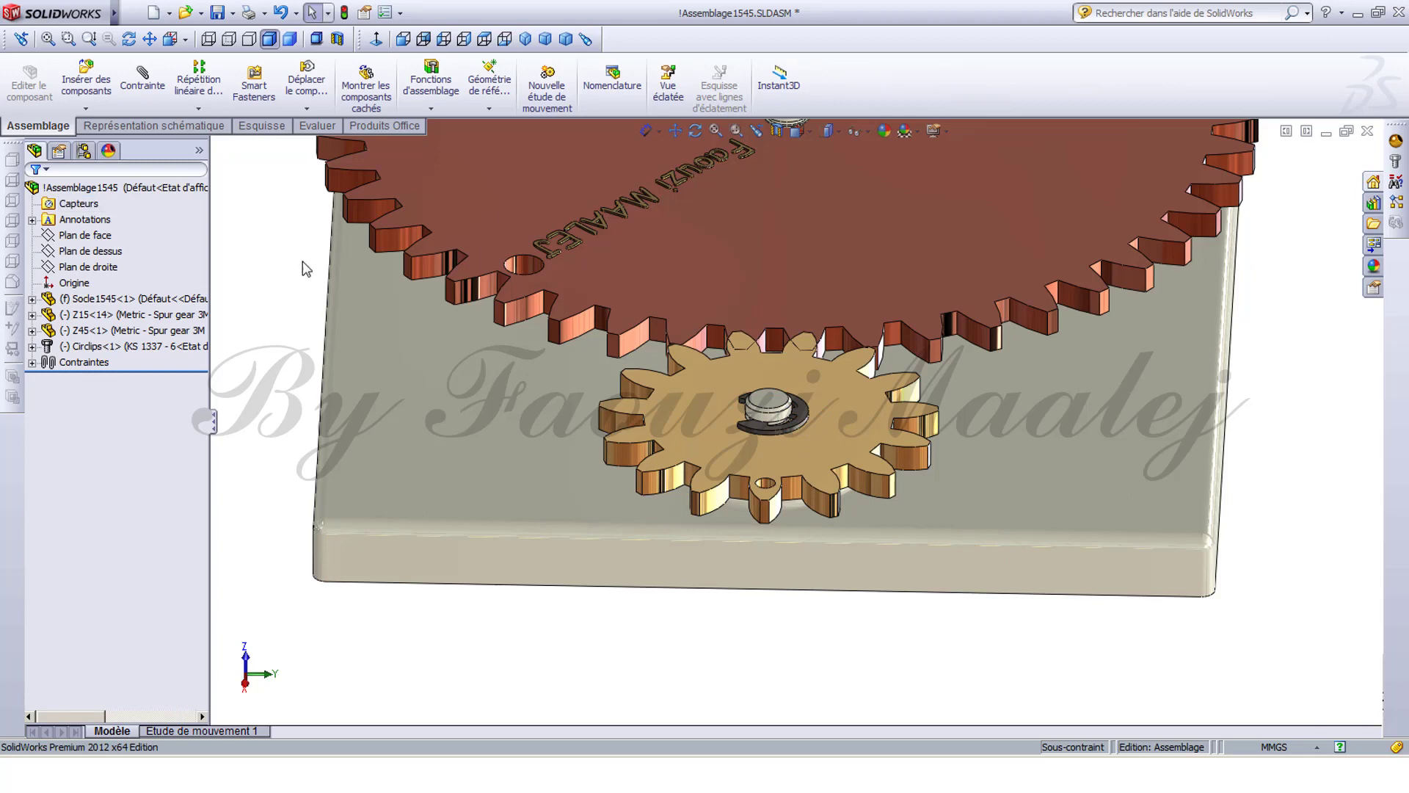
Delete the circlip on the Z15 pin together with its coaxial and coincident mates.
click(753, 432)
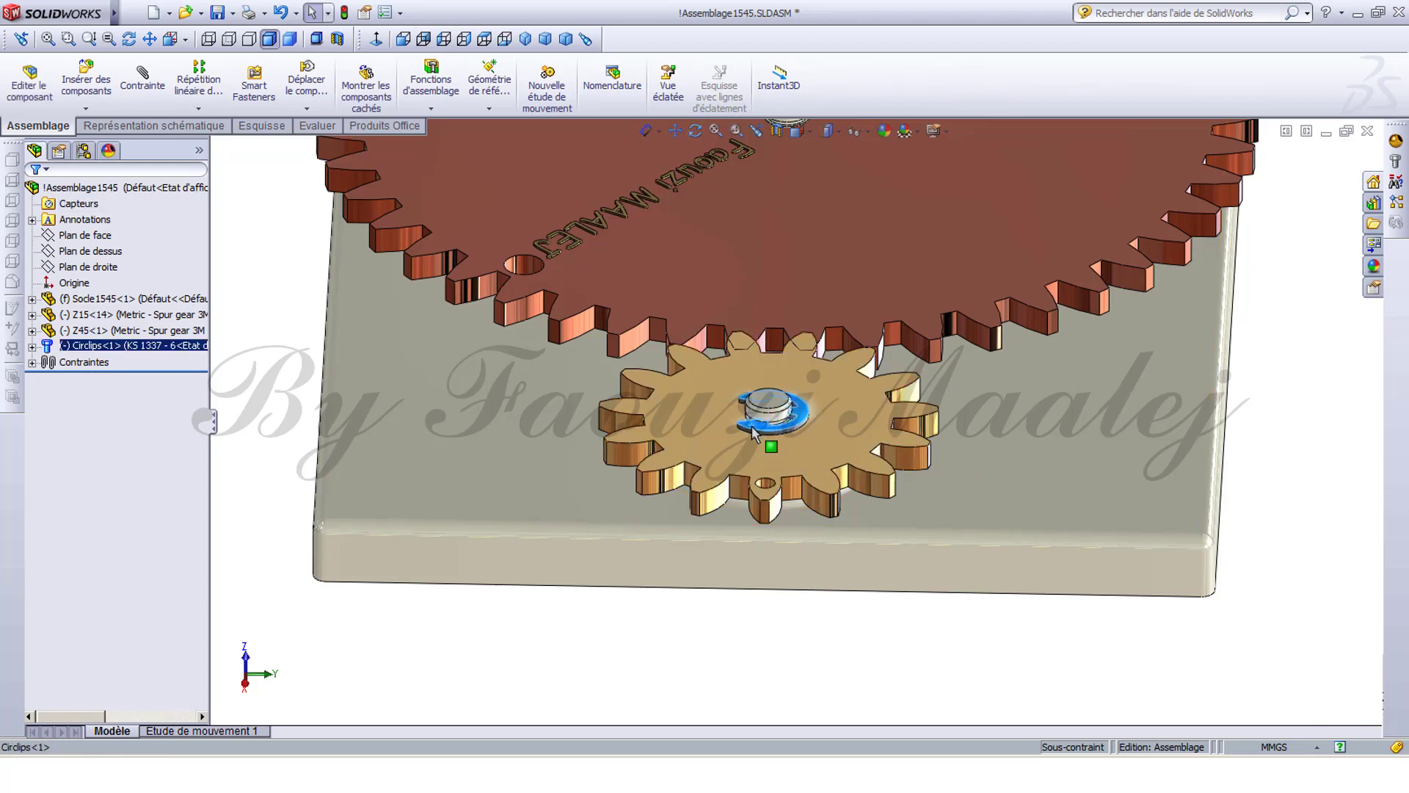
key(Delete)
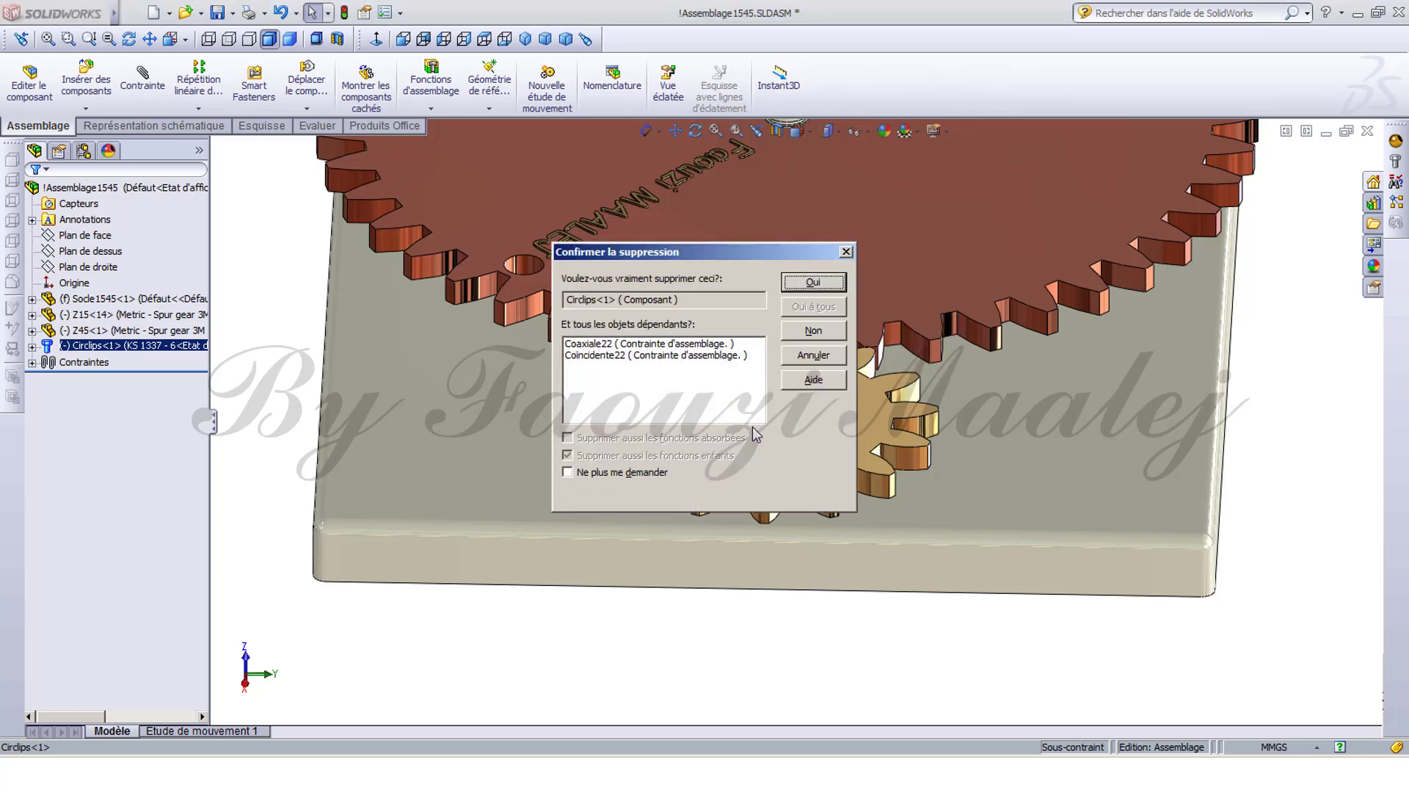
click(813, 282)
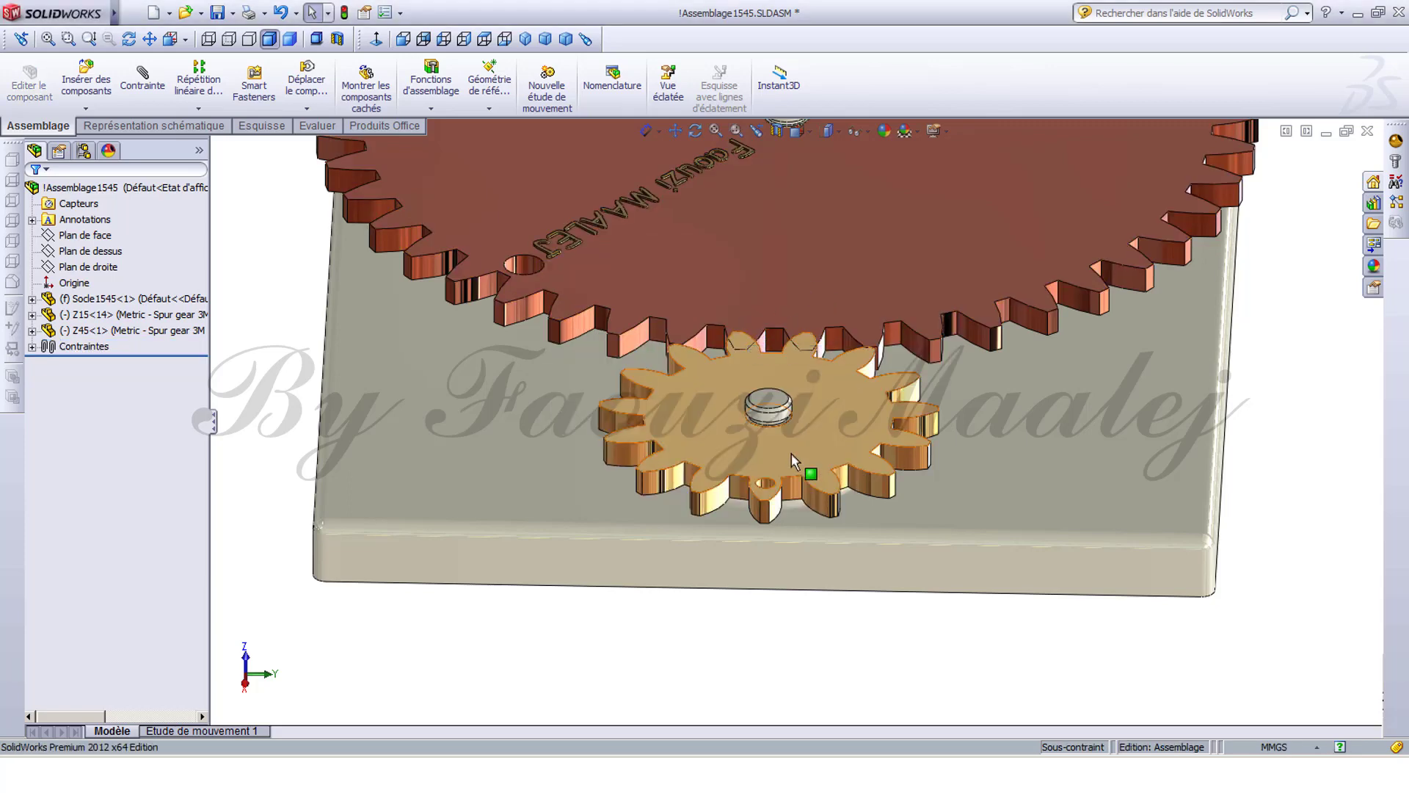
Insert Circlips.sldprt at the Z15 pin's groove edge with a coaxial and coincident SmartMate, and turn it about the pin.
scroll(756, 411, down, 3)
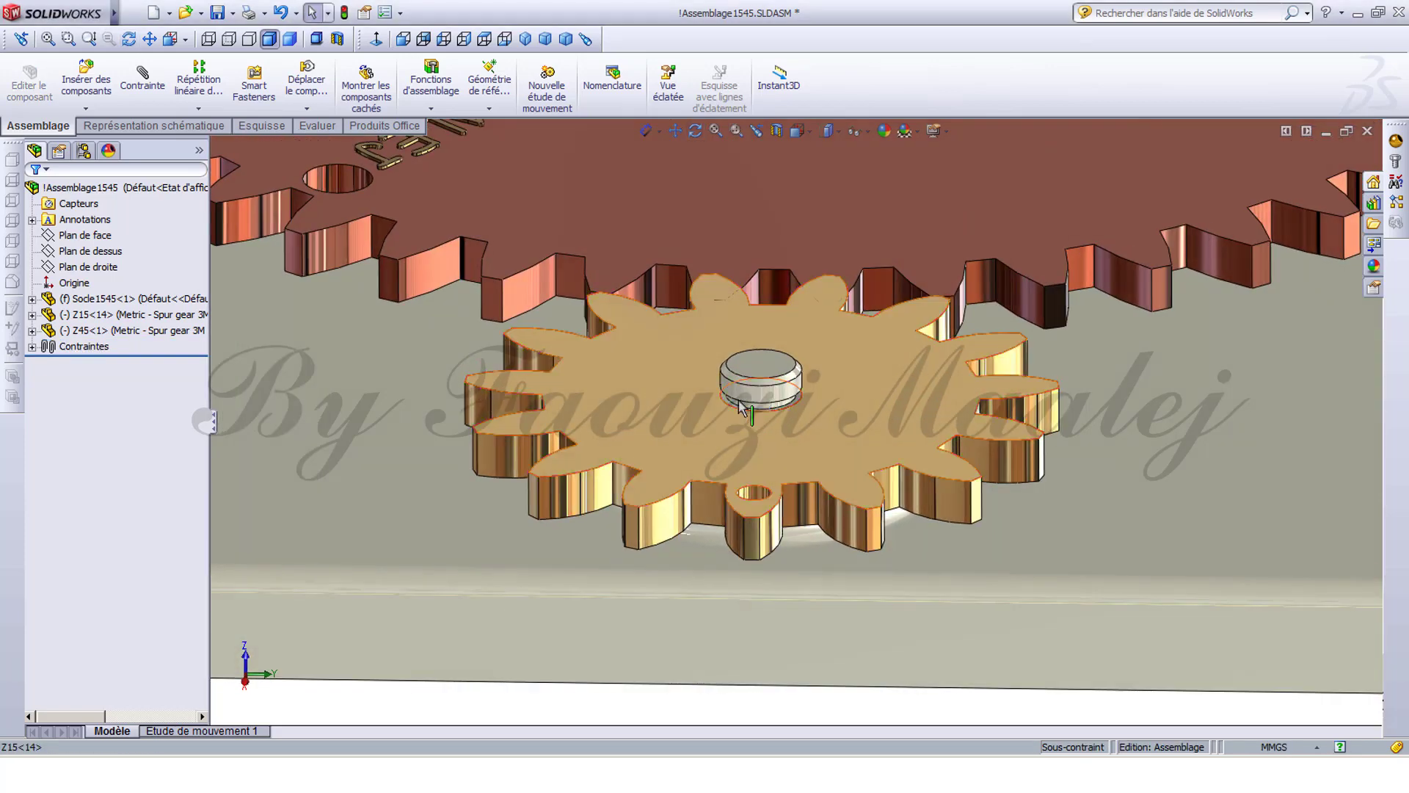
click(86, 81)
click(125, 502)
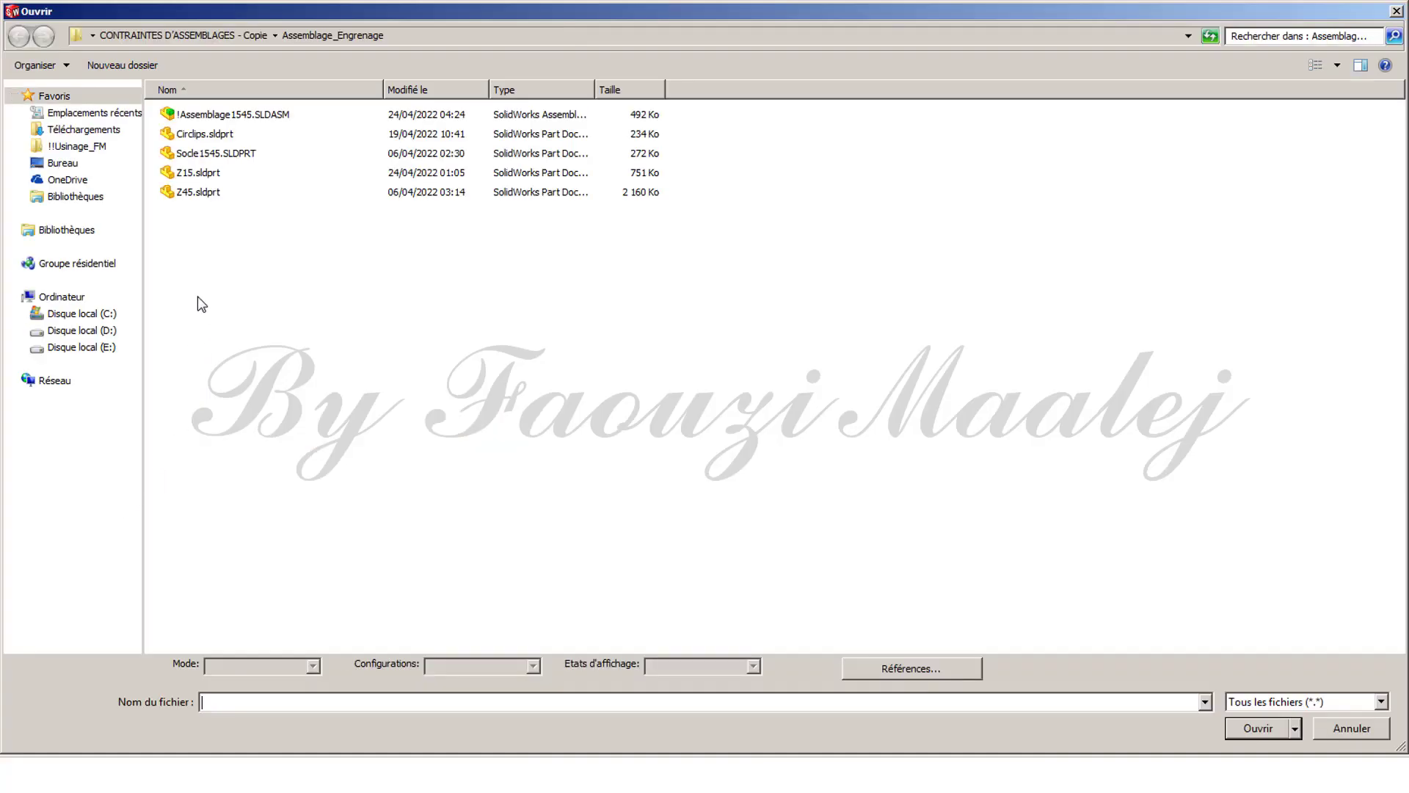
click(204, 136)
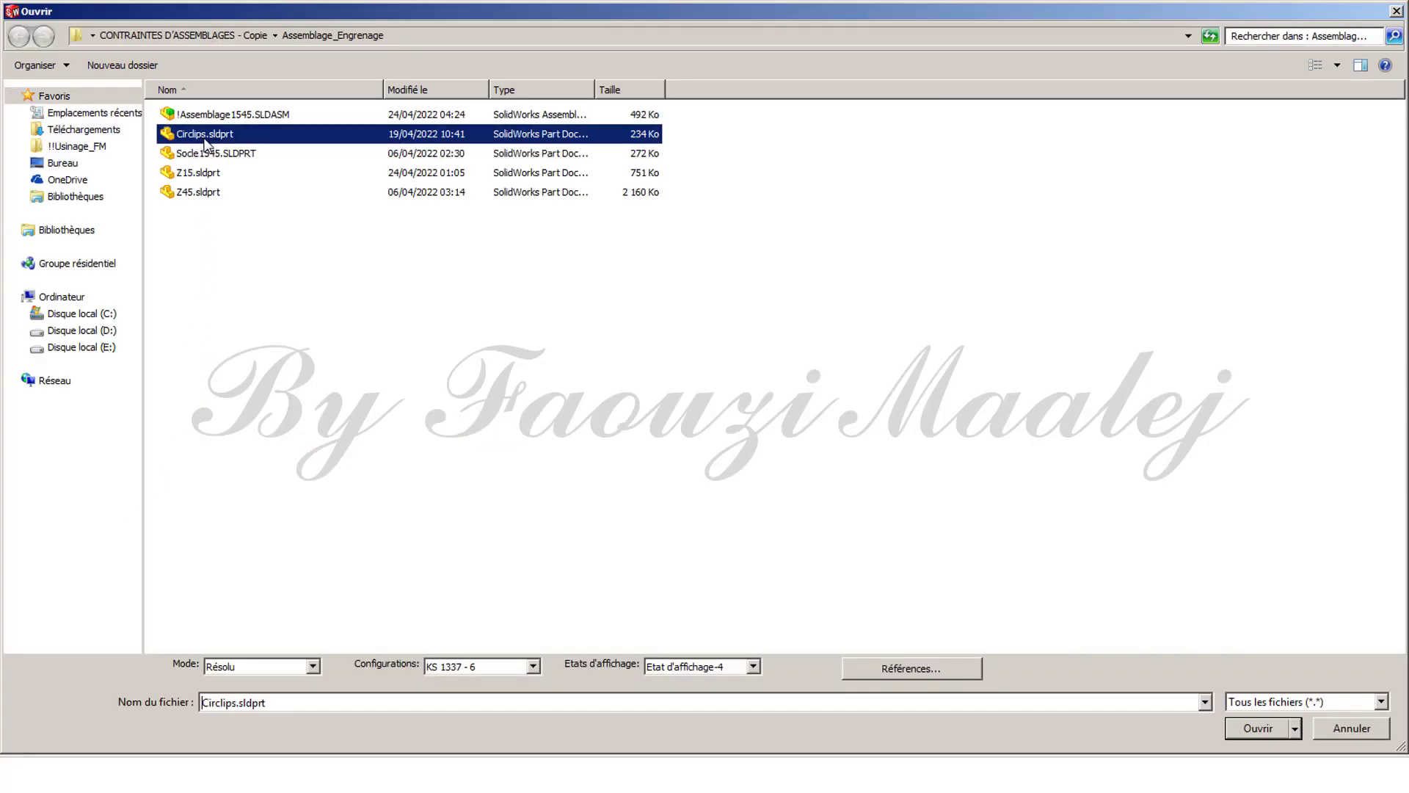
click(1246, 731)
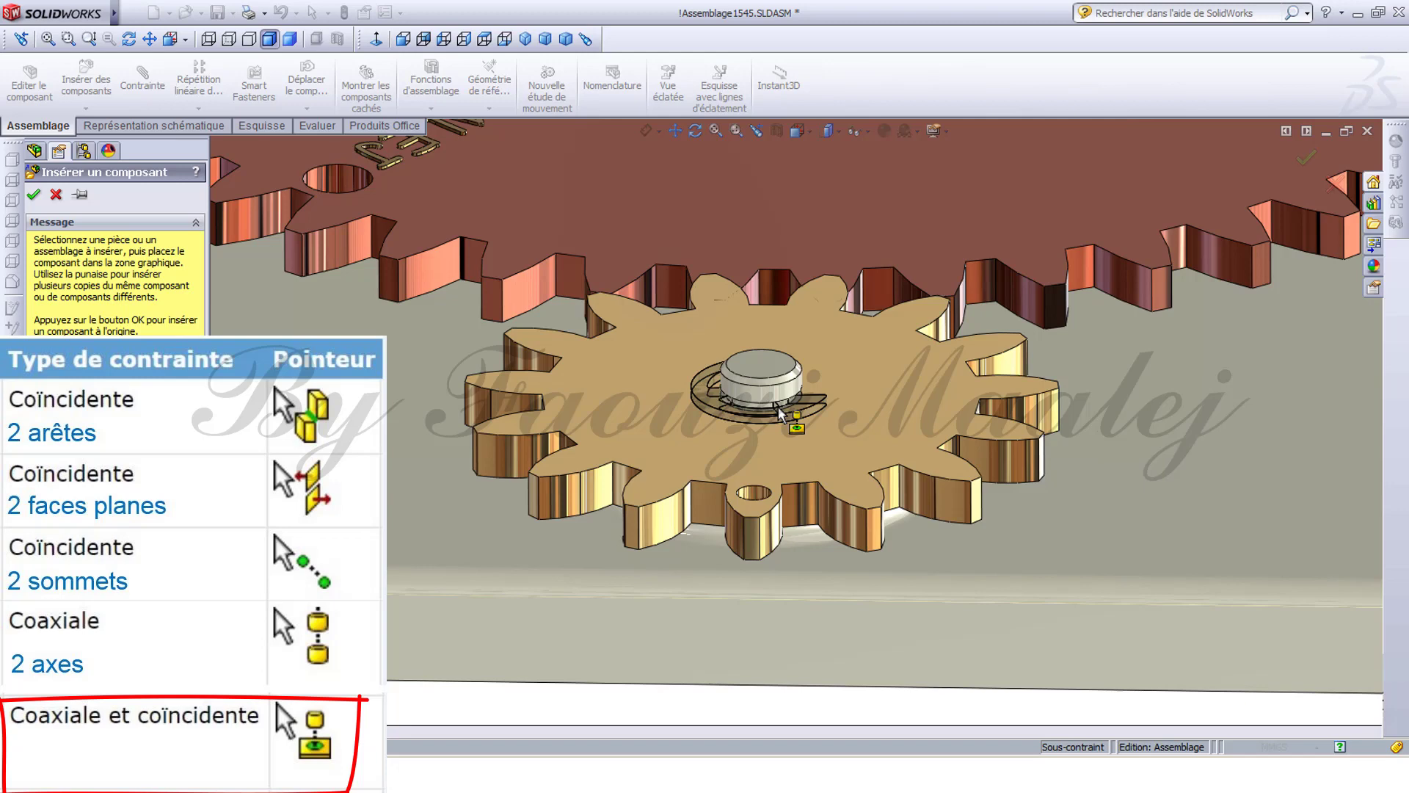
click(780, 412)
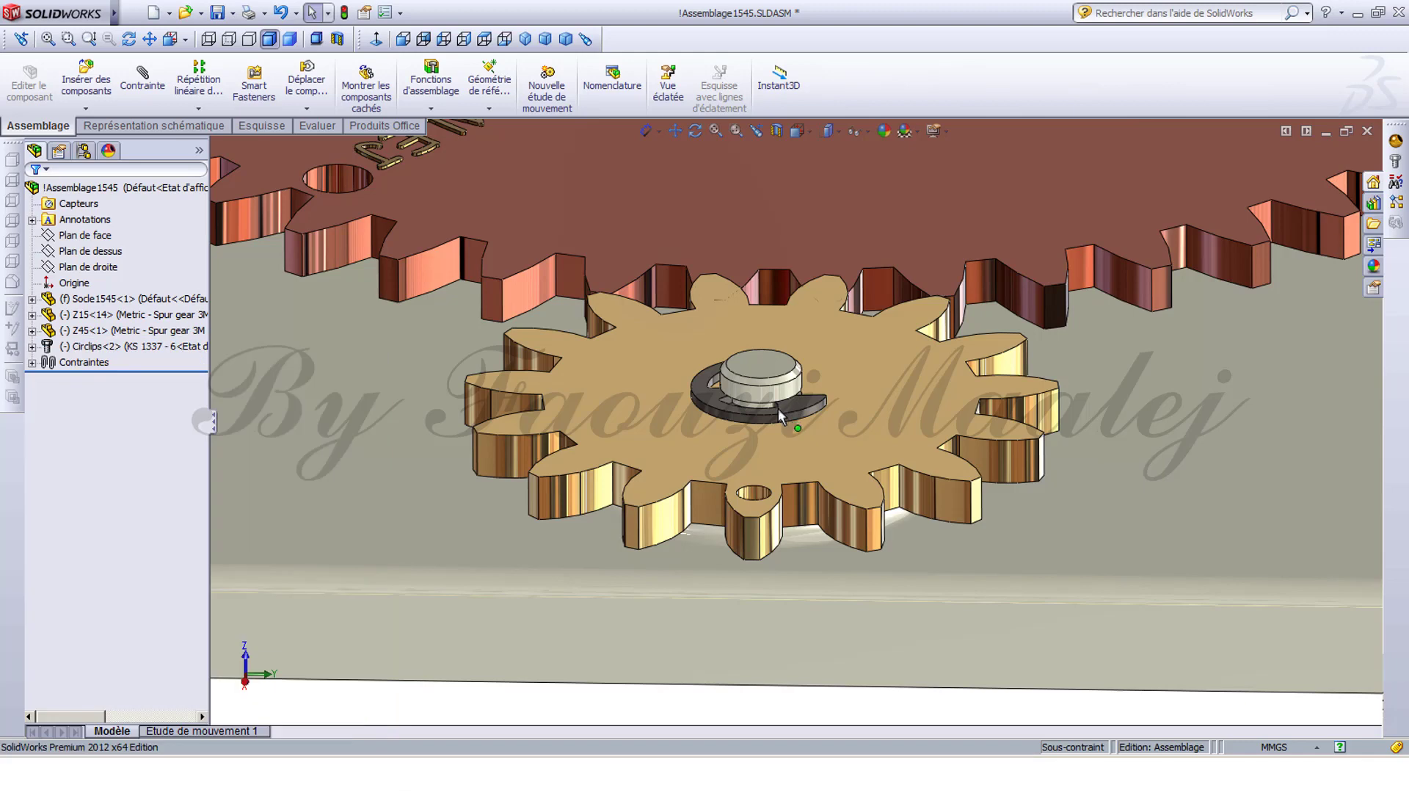
drag(798, 412, 749, 413)
Copy the circlip from the Z15 pin onto the Z45 pin's groove edge with a coaxial and coincident SmartMate.
scroll(1038, 486, up, 3)
scroll(1046, 486, up, 1)
middle_drag(1046, 485, 758, 638)
scroll(998, 469, up, 2)
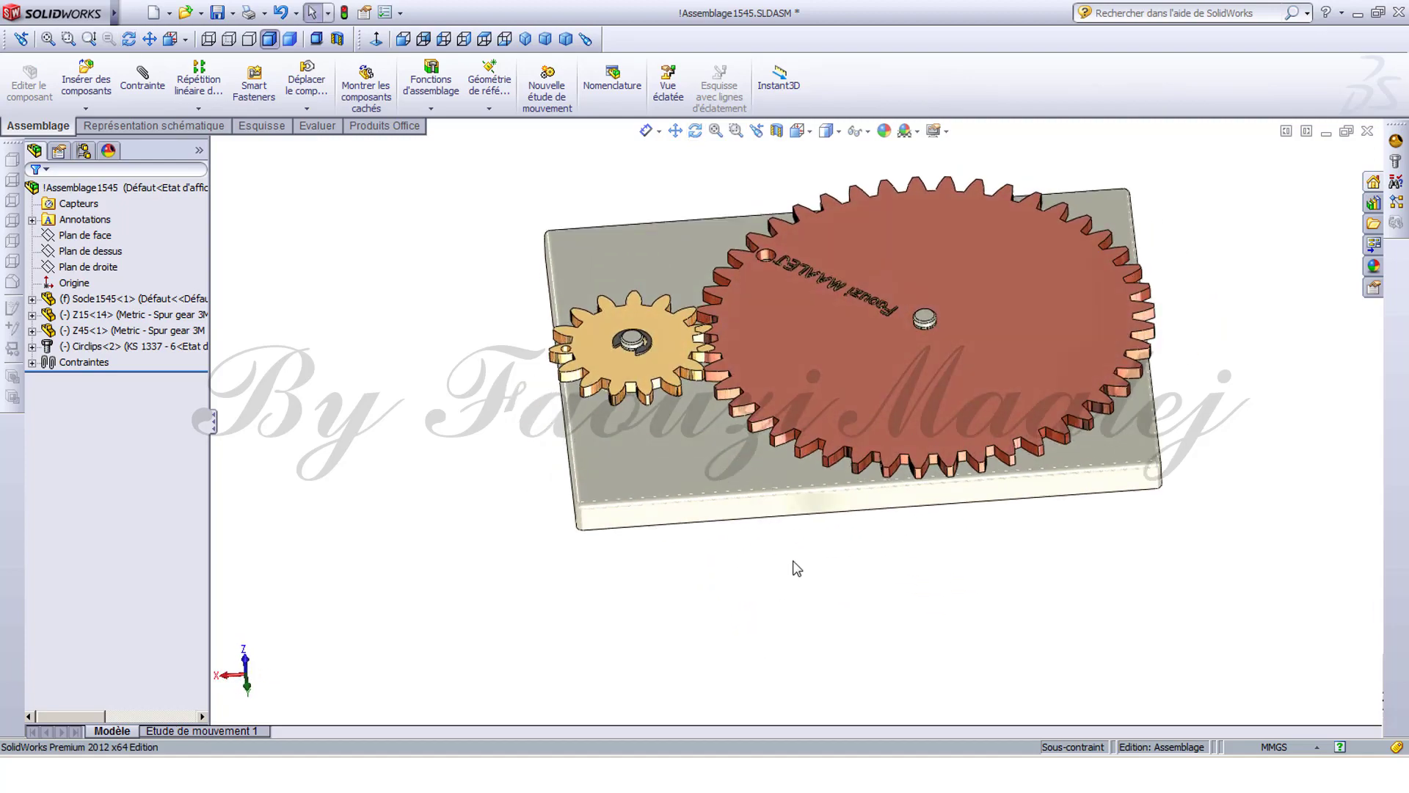
scroll(827, 587, down, 3)
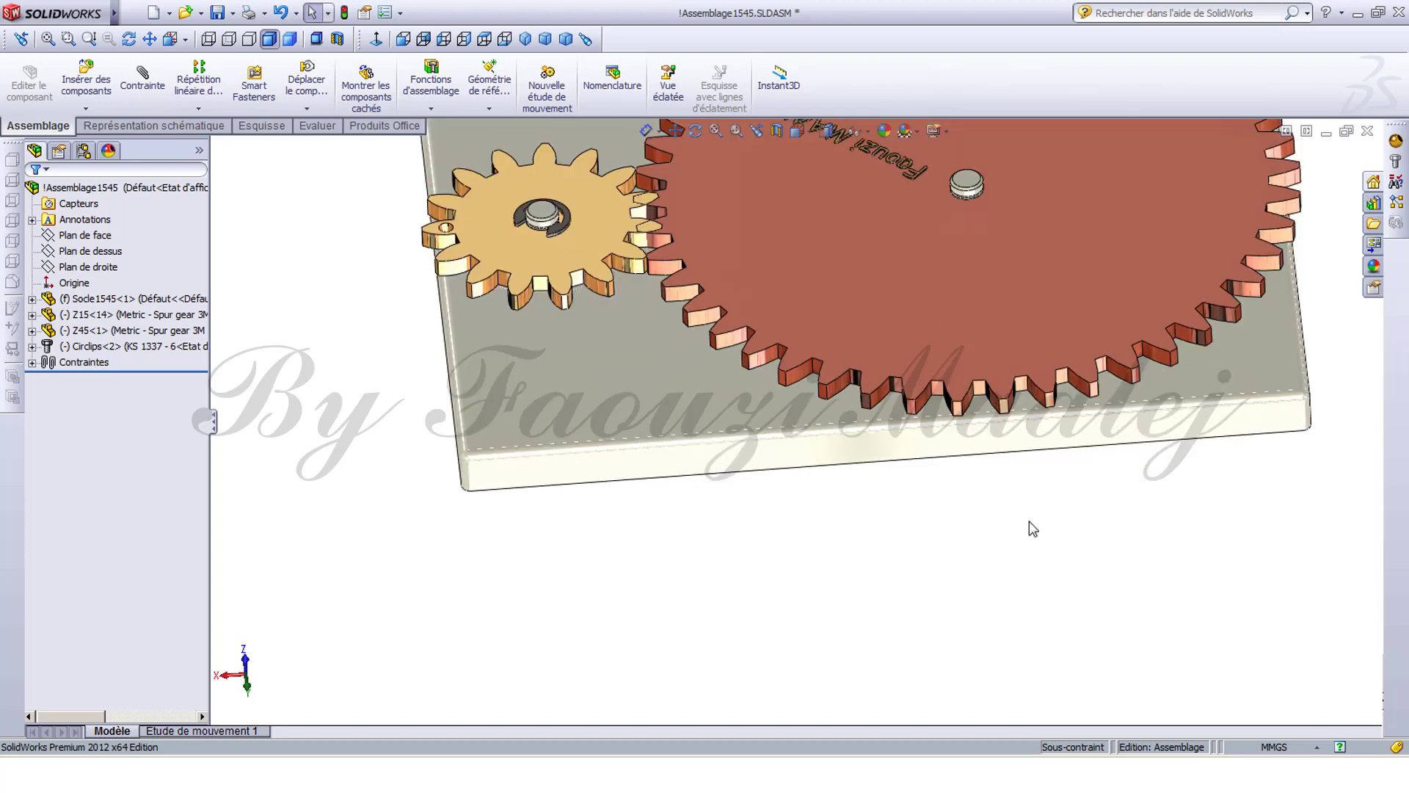
scroll(829, 191, down, 3)
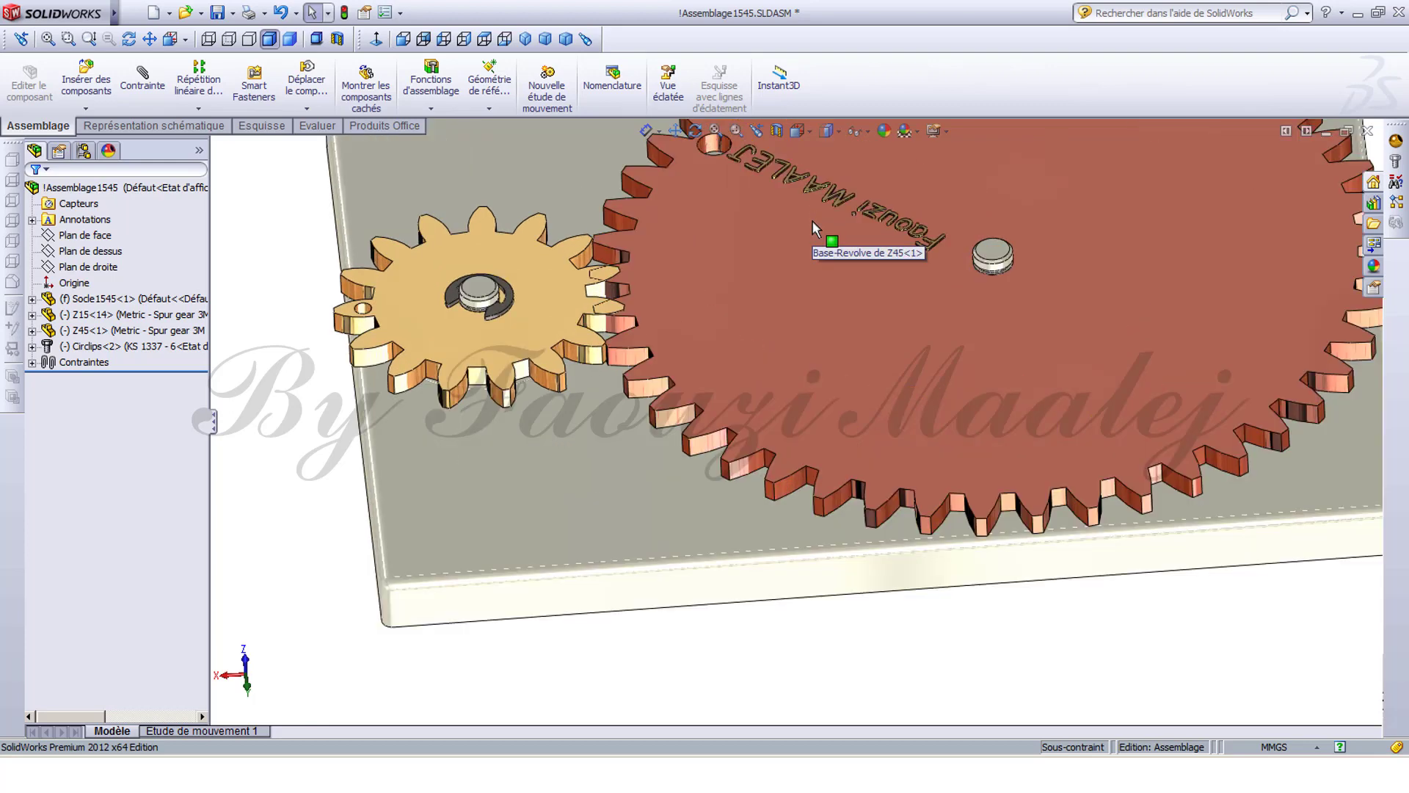
scroll(812, 221, down, 2)
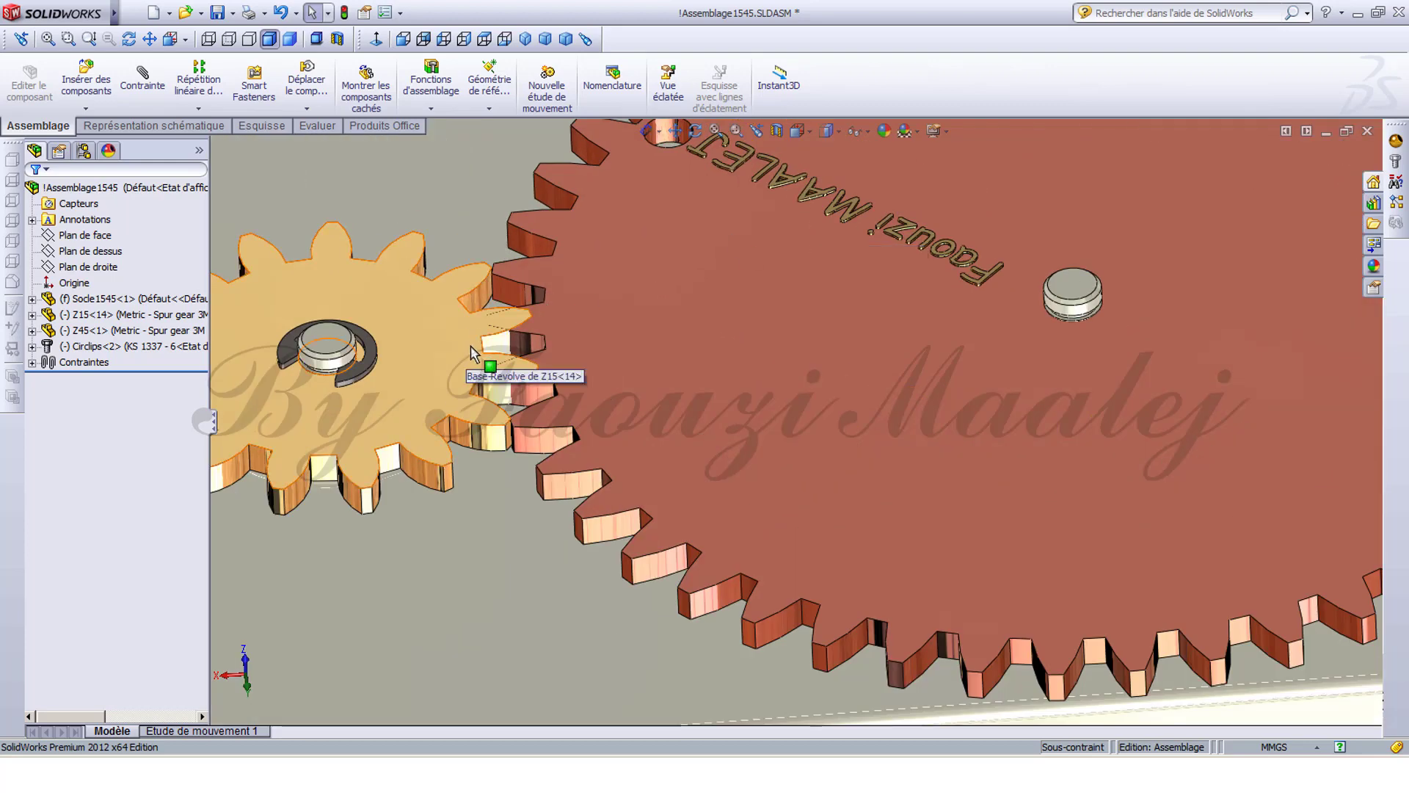
click(359, 362)
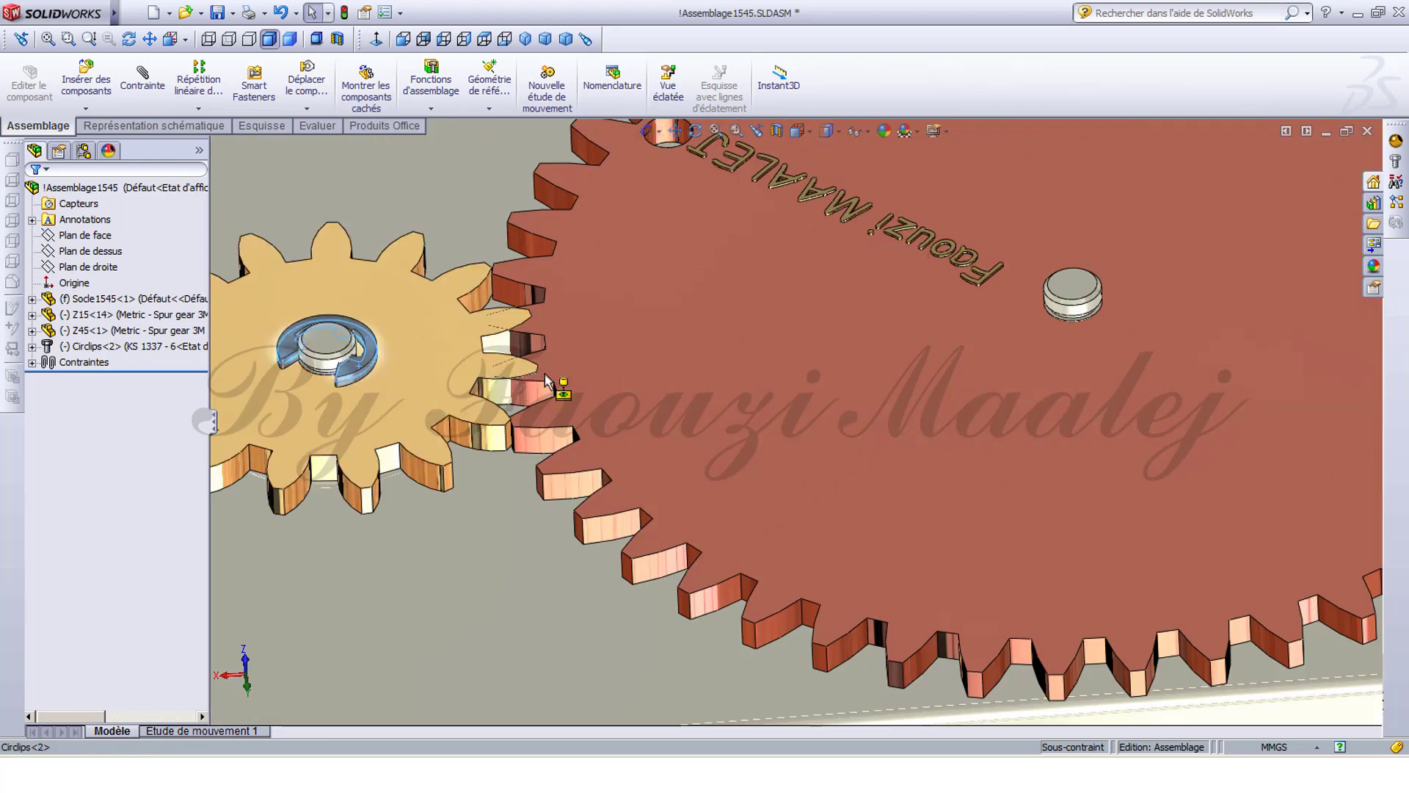
alt+drag(546, 380, 1078, 323)
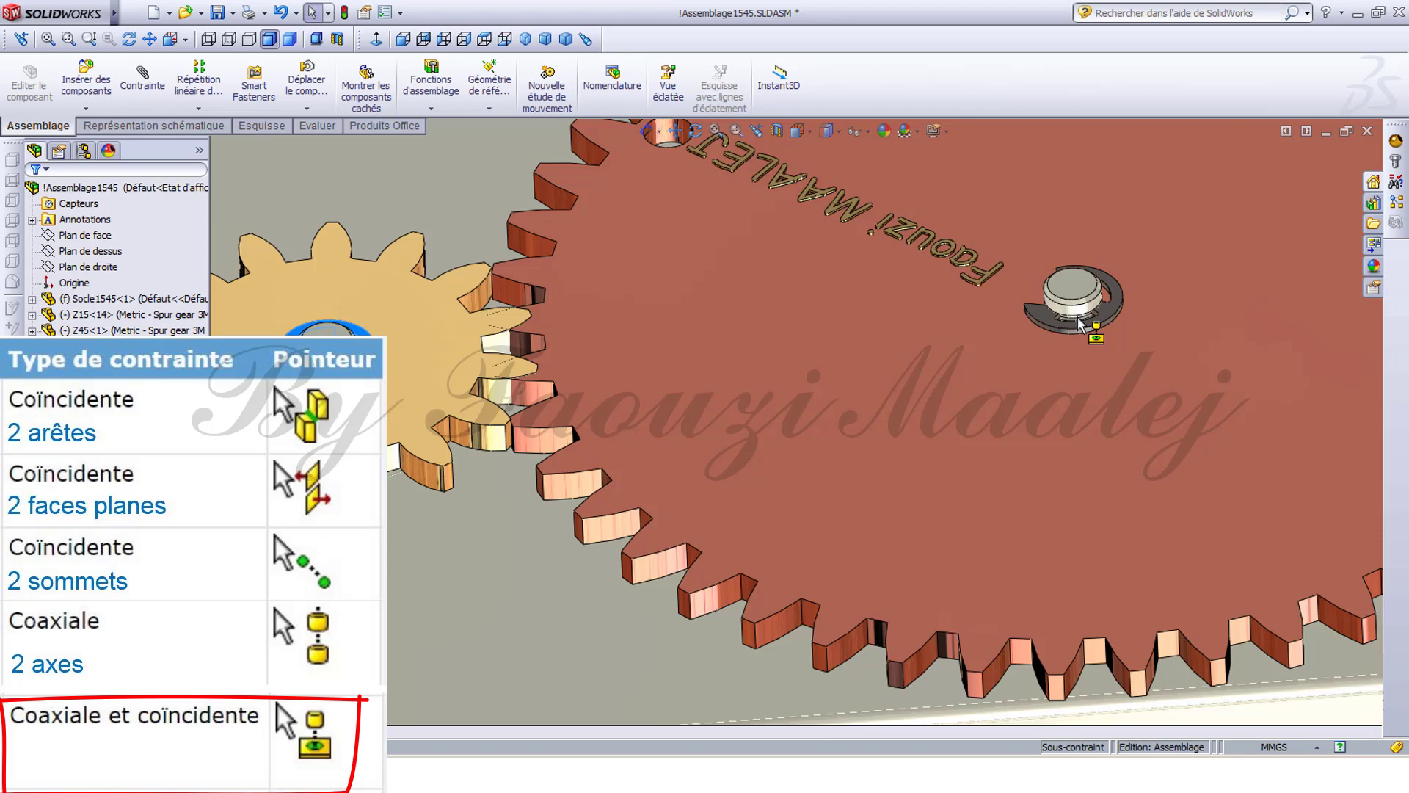
mouse_move(1077, 317)
ctrl+mouse_down()
mouse_move(1063, 340)
mouse_move(1083, 333)
mouse_move(1050, 336)
mouse_move(1071, 336)
ctrl+mouse_up()
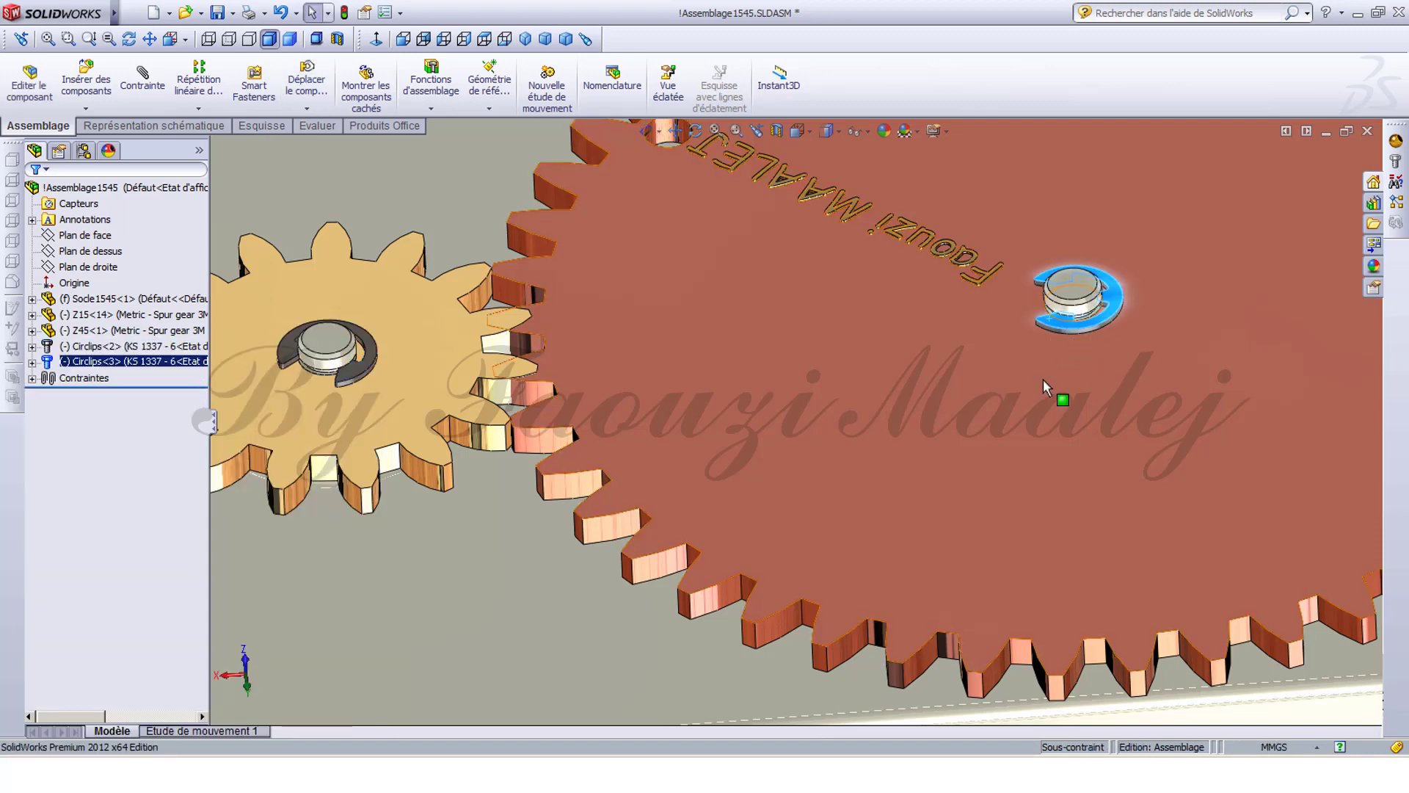
Orient the view normal to the base plate's upper face.
scroll(928, 410, up, 4)
middle_drag(887, 416, 1048, 484)
click(1123, 378)
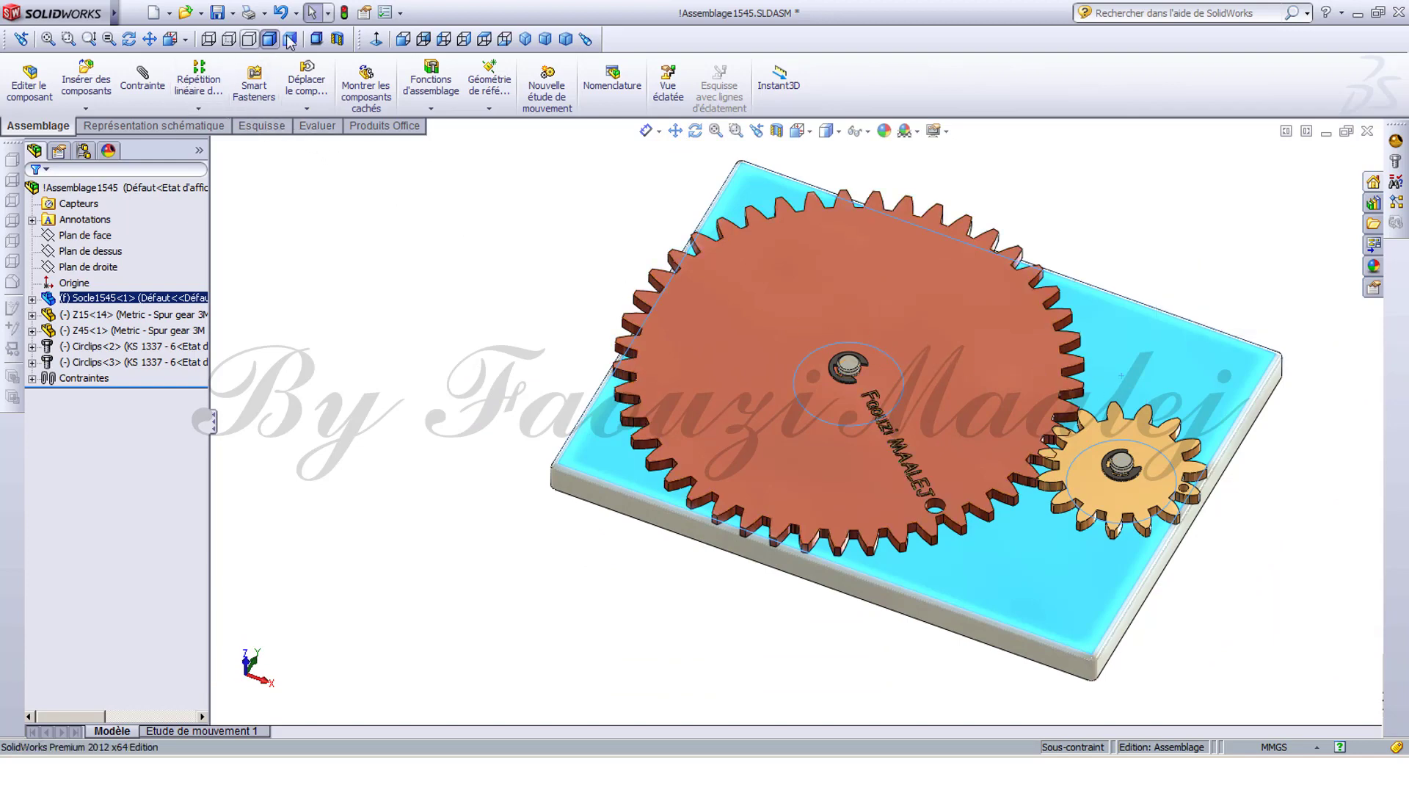
click(376, 40)
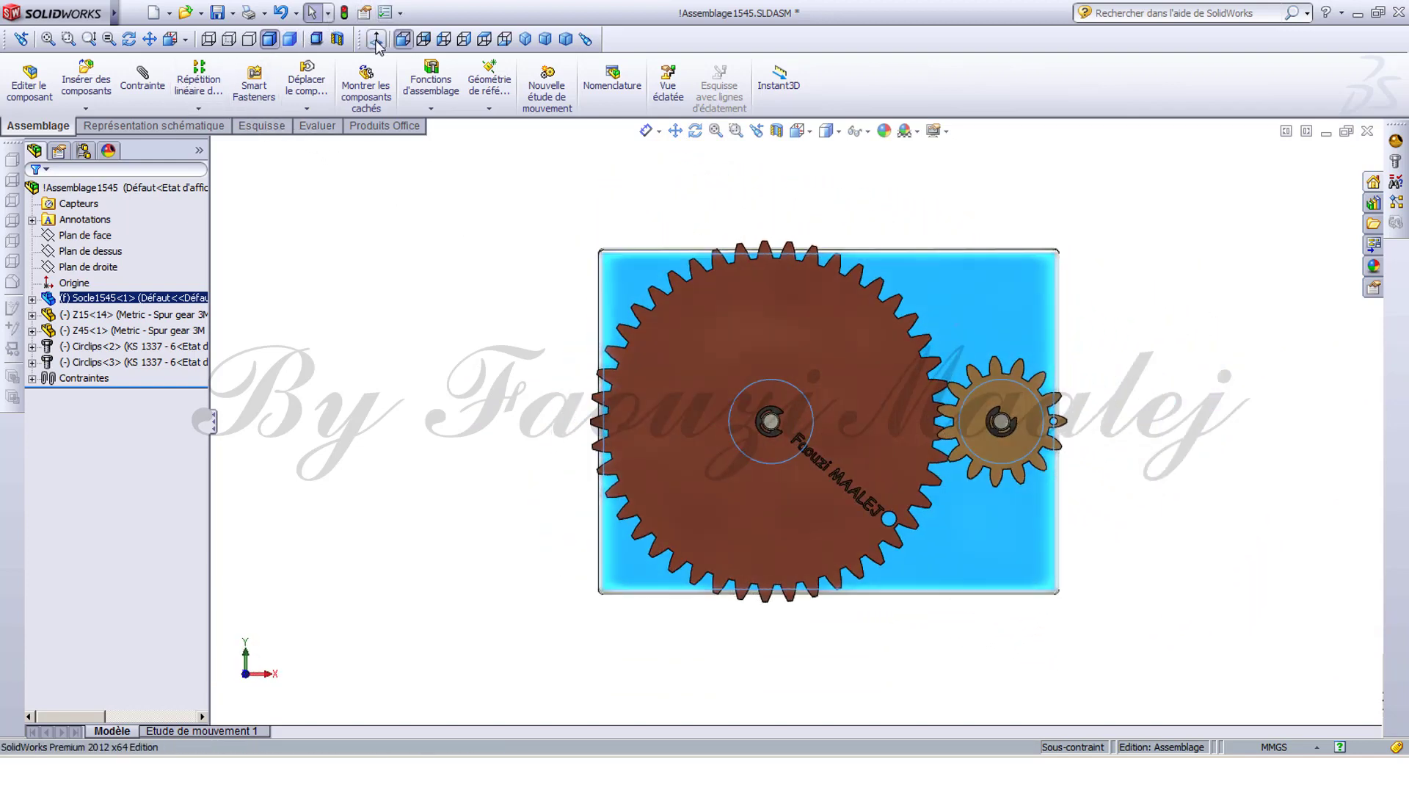
Rotate the Z15 and Z45 gears about their pins until their small holes face each other where the teeth mesh.
scroll(1020, 569, down, 3)
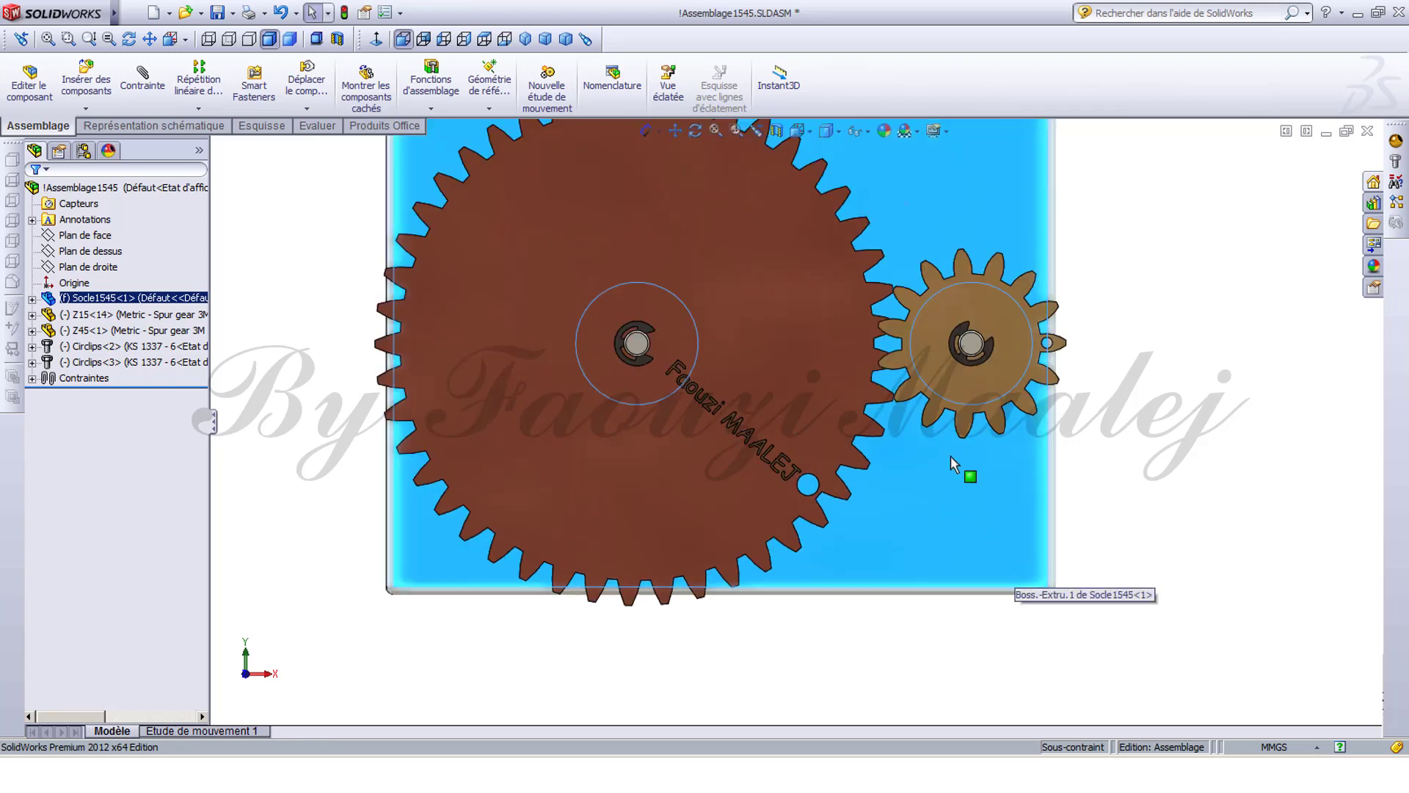
click(1097, 431)
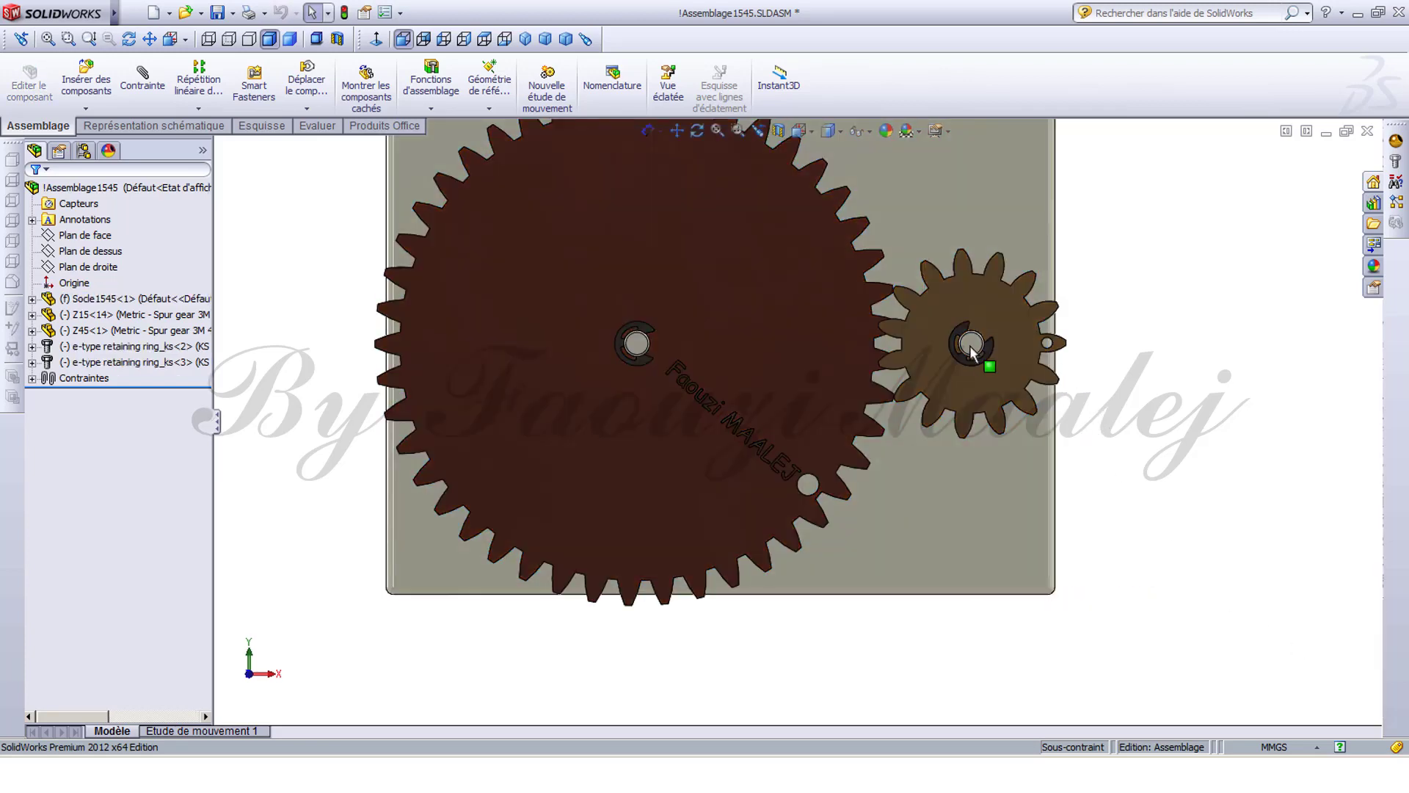
drag(991, 362, 835, 286)
click(897, 422)
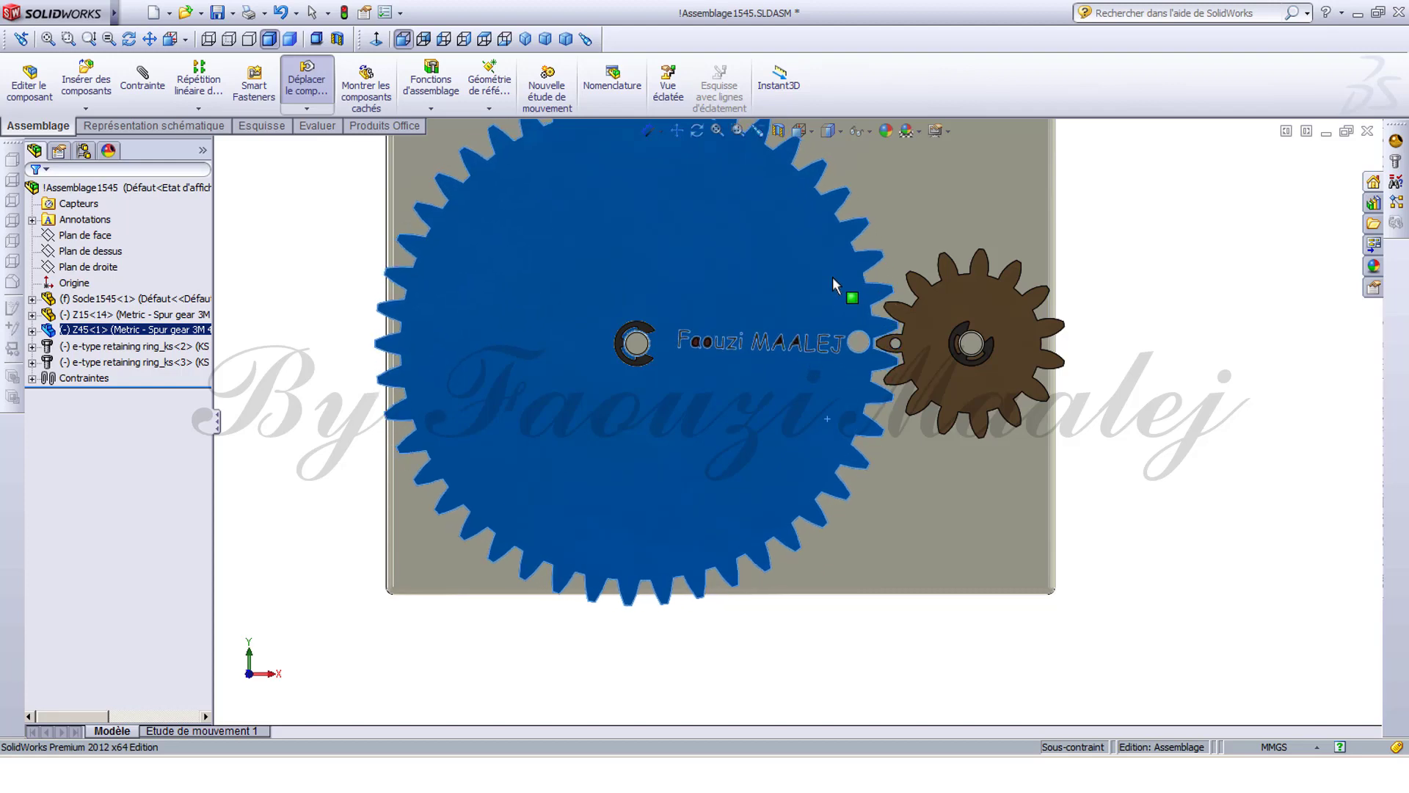
key(Escape)
click(1147, 402)
middle_drag(1167, 412, 1171, 370)
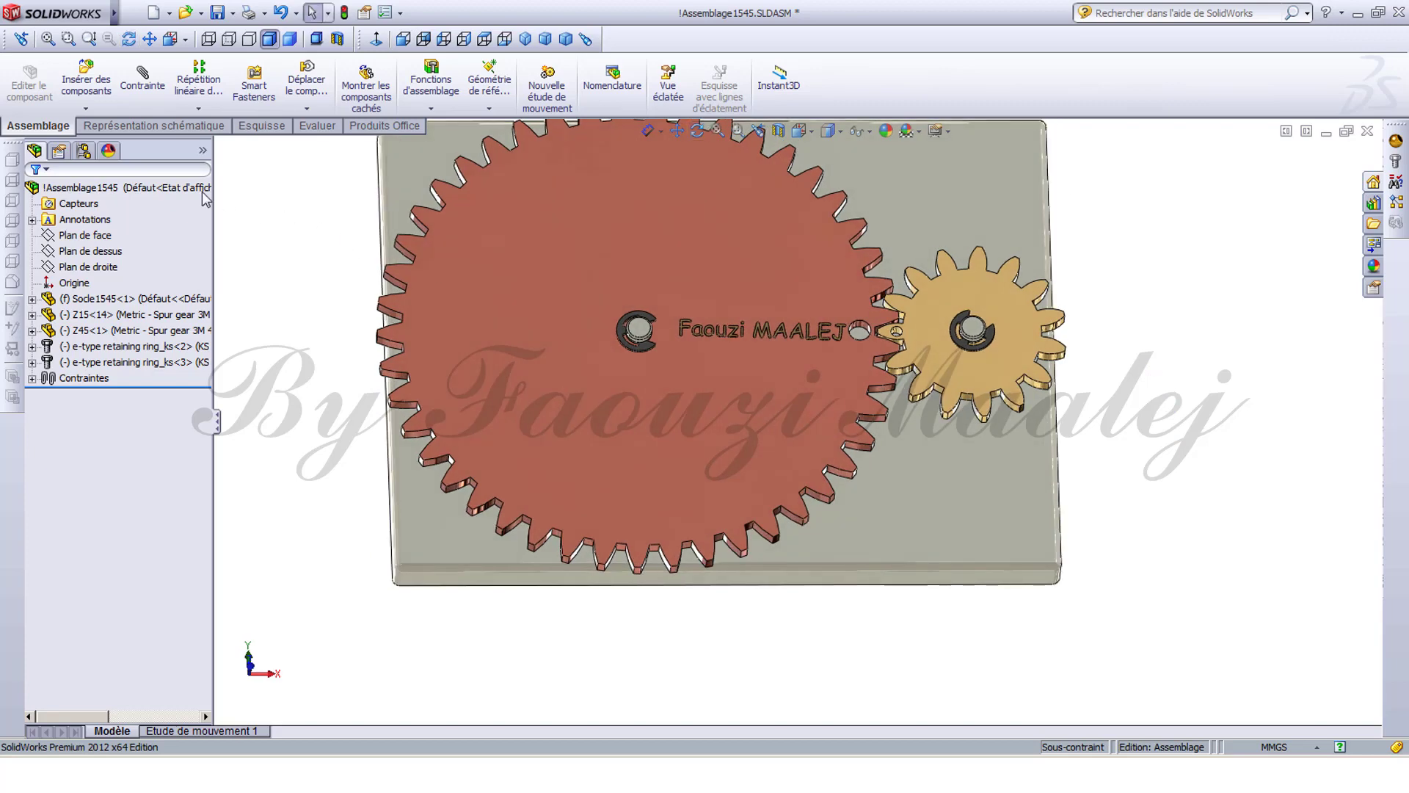
Start a mechanical gear mate between a tooth-root face of the Z15 gear and one of the Z45 gear.
click(134, 85)
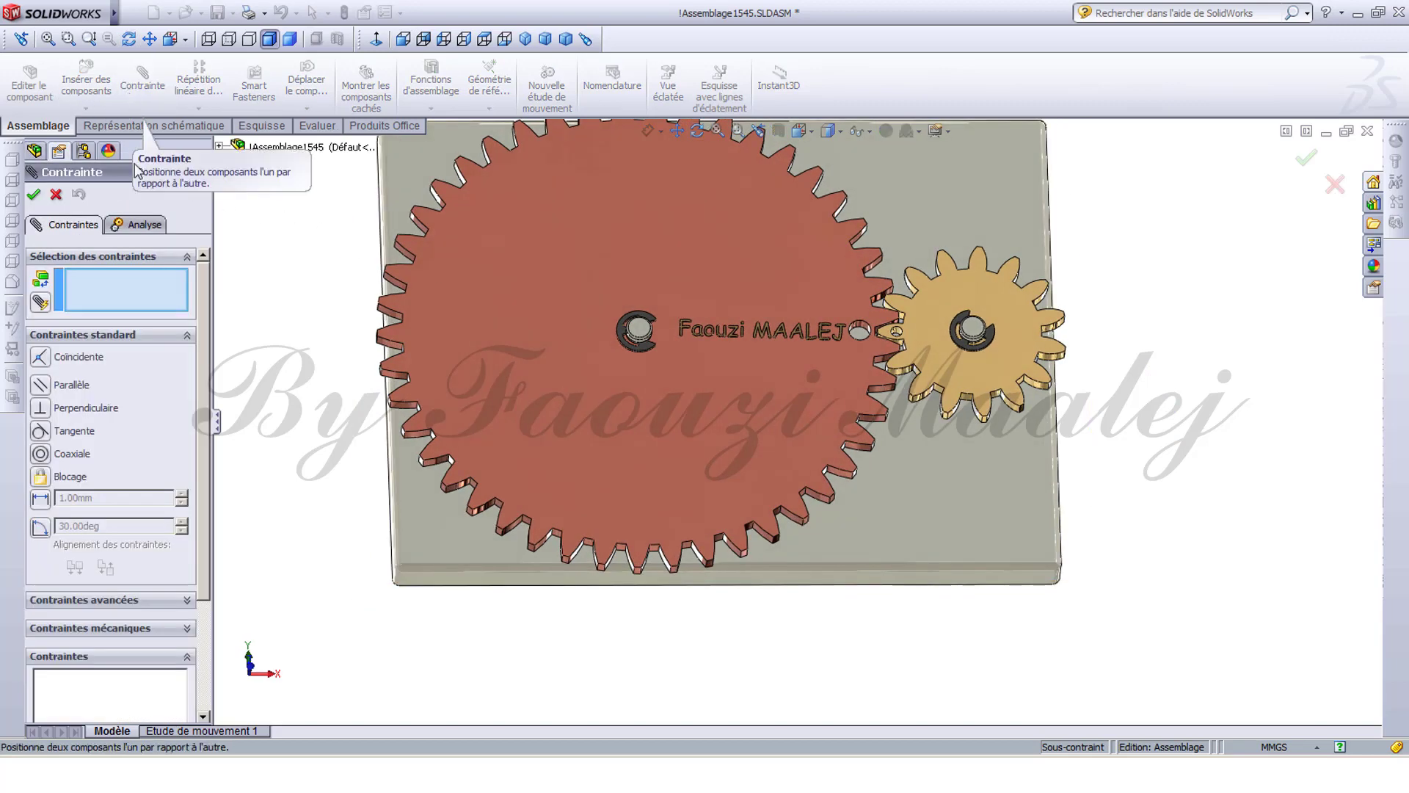
click(136, 627)
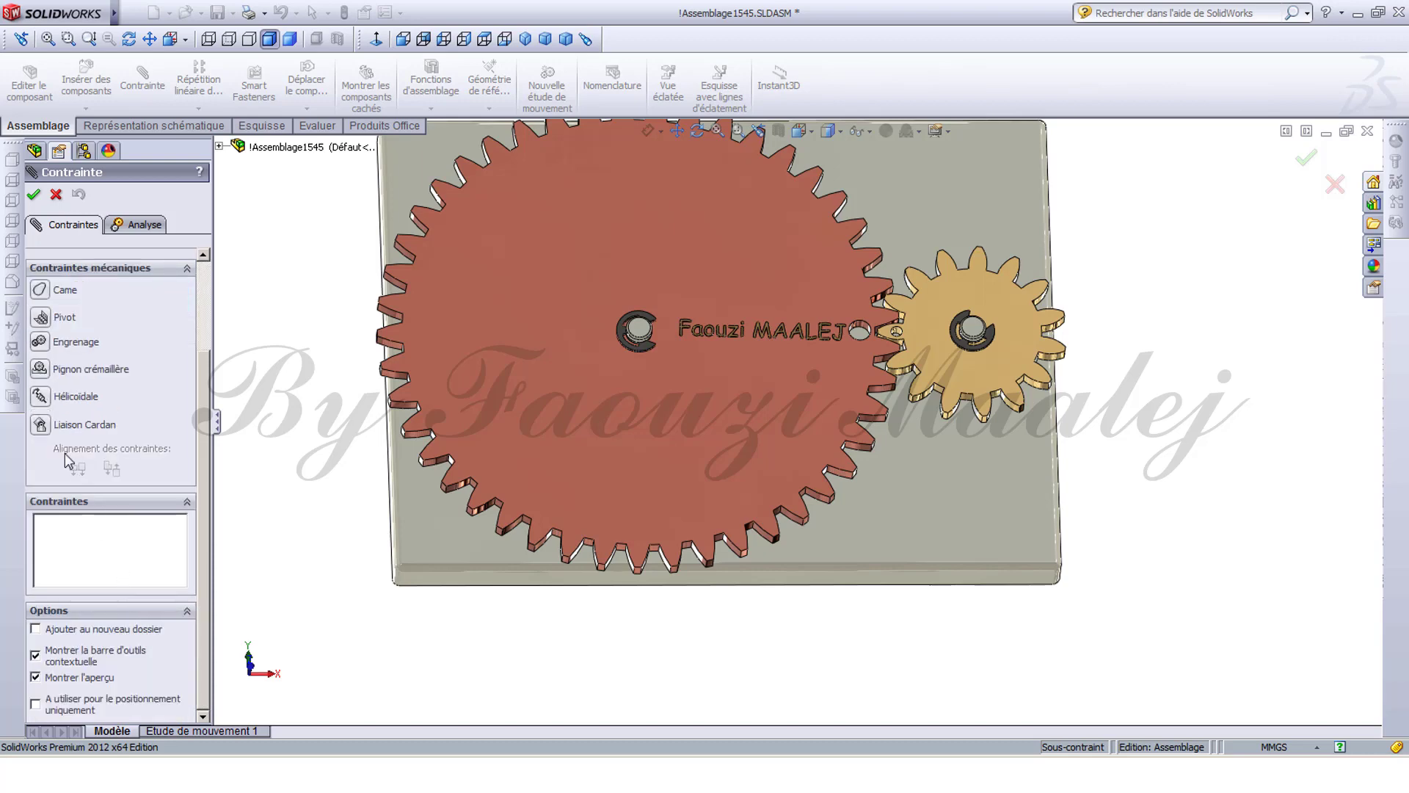
click(39, 342)
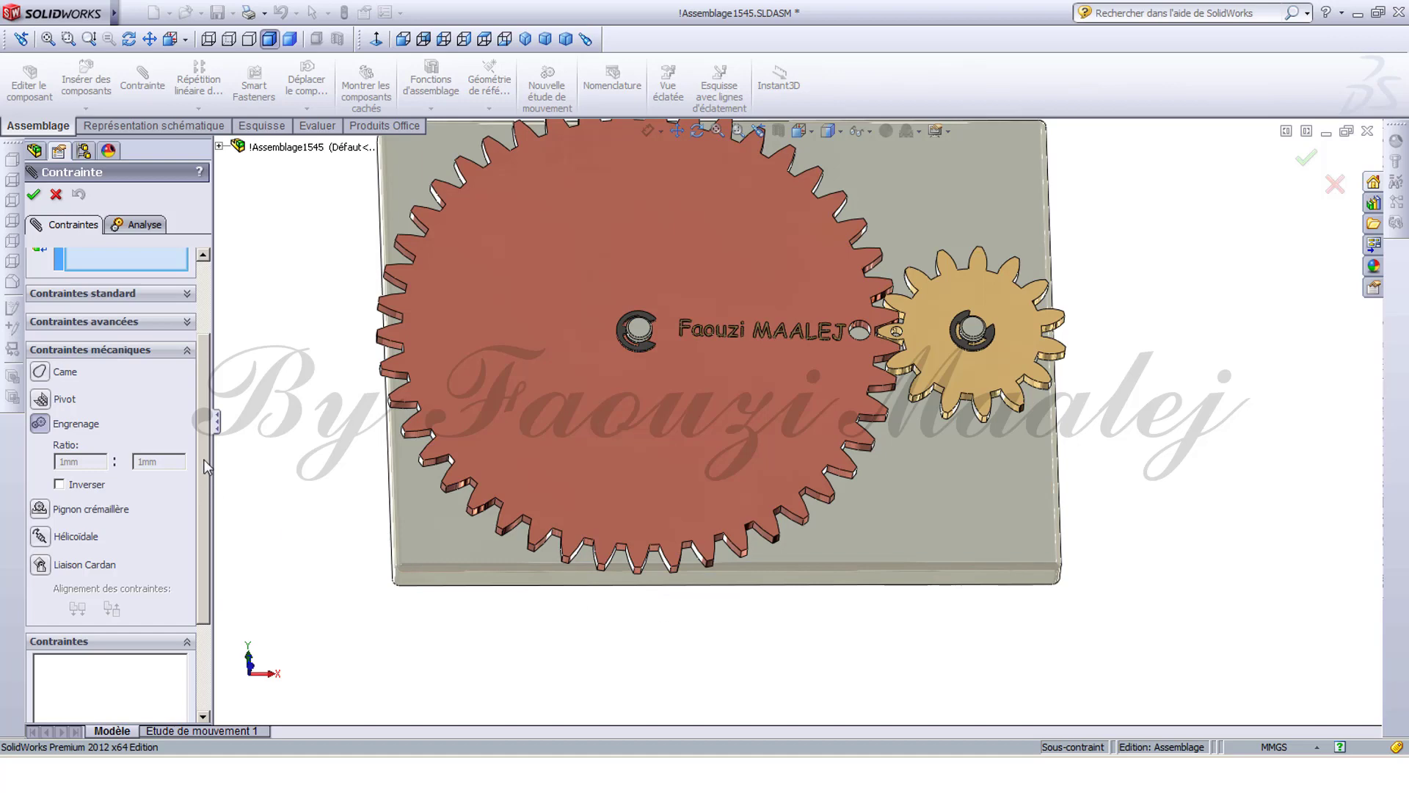
drag(205, 467, 205, 339)
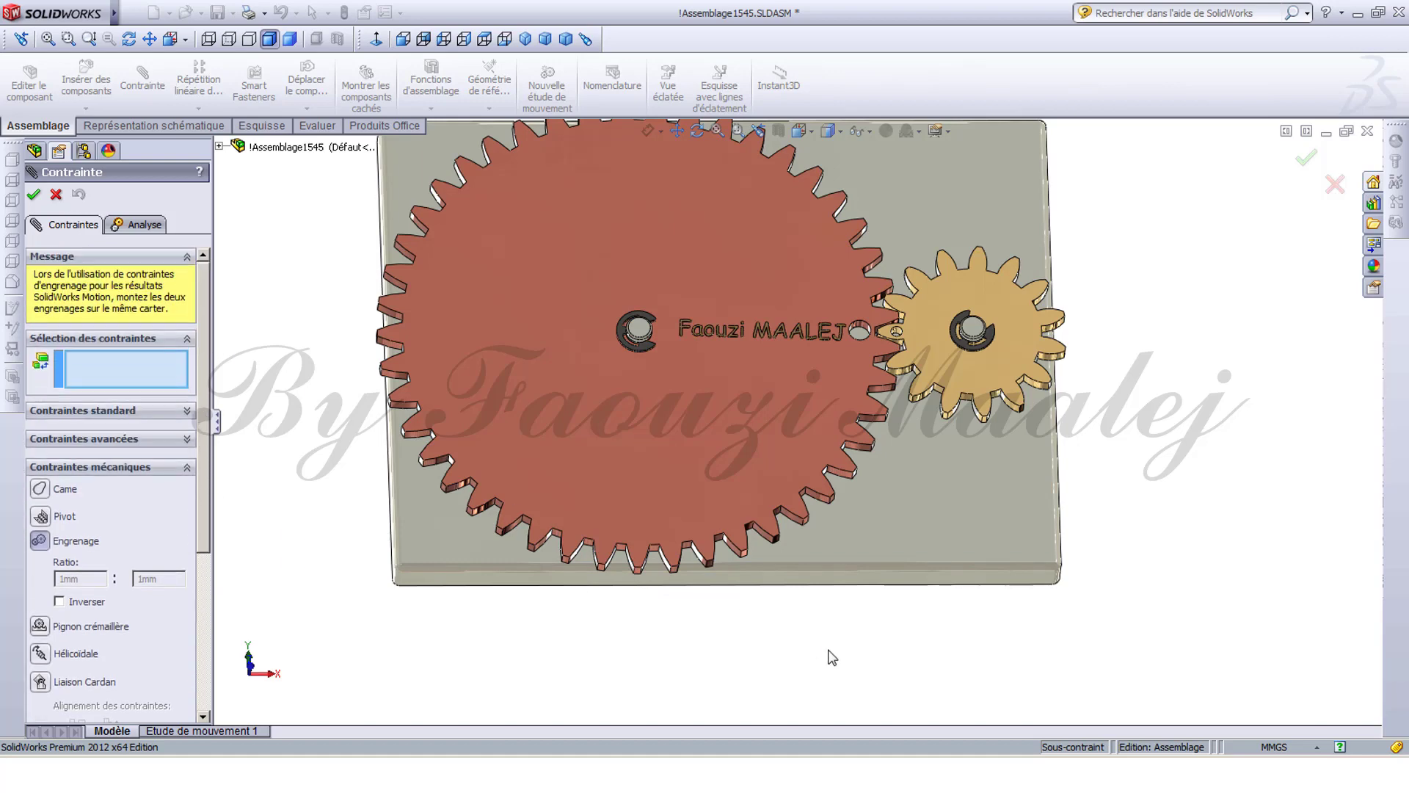
middle_drag(832, 657, 826, 570)
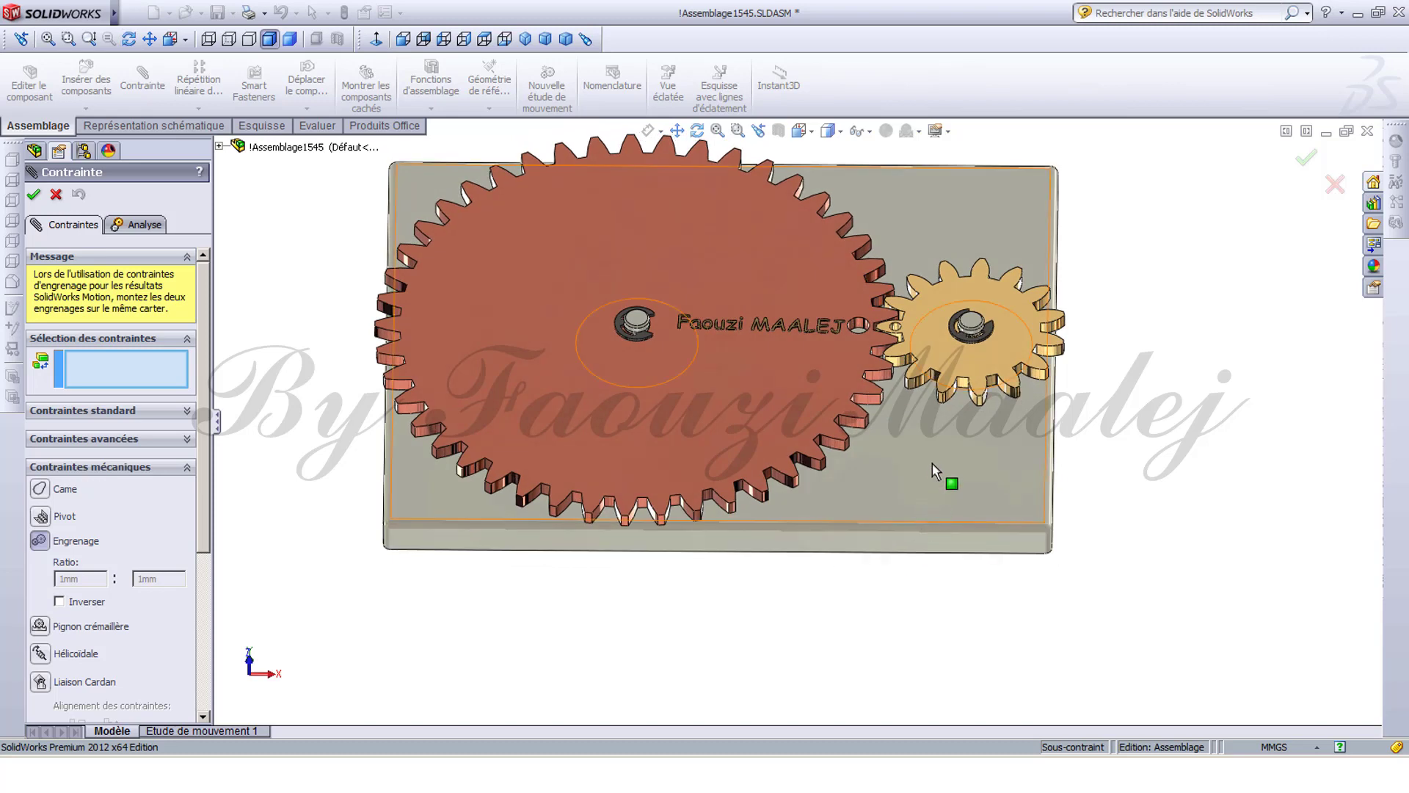
click(963, 388)
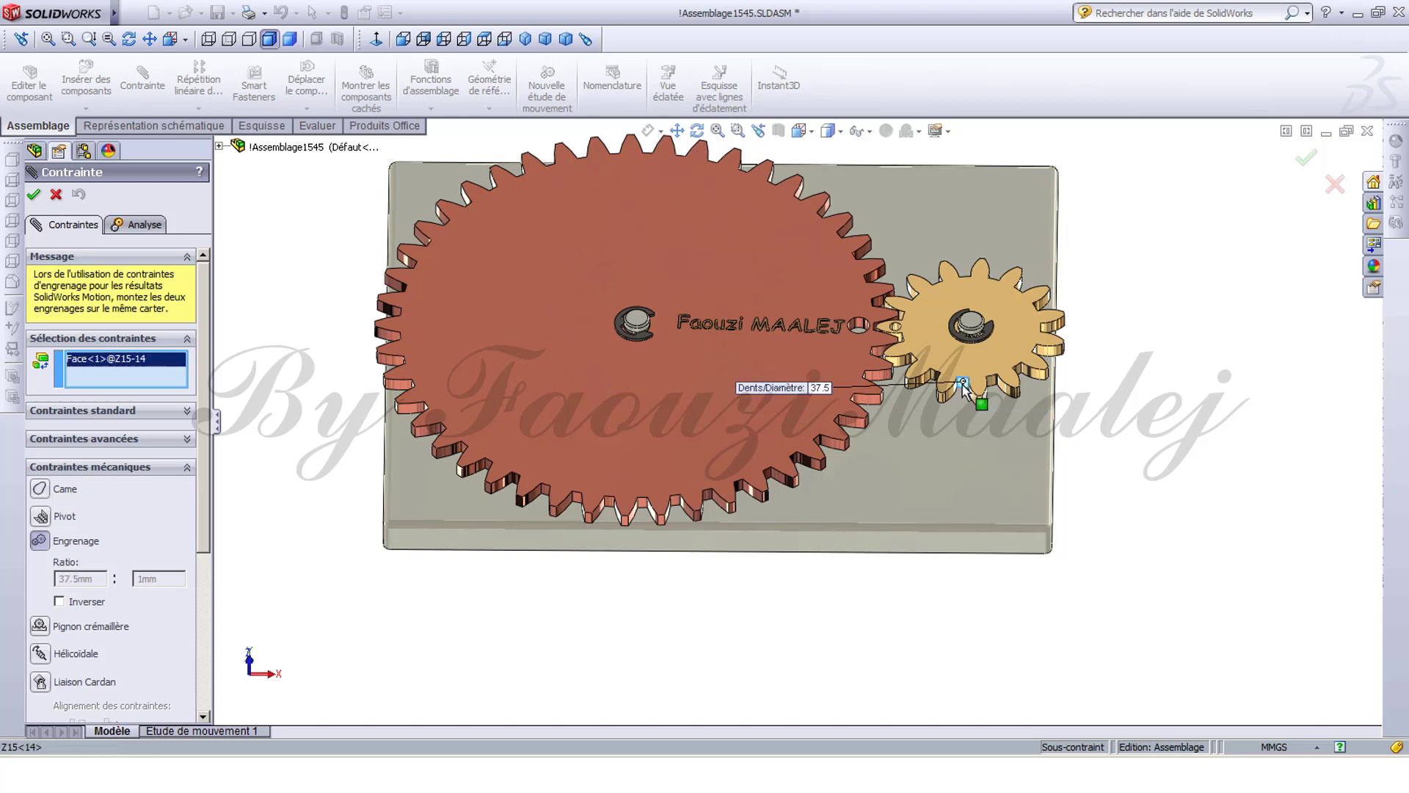
click(677, 501)
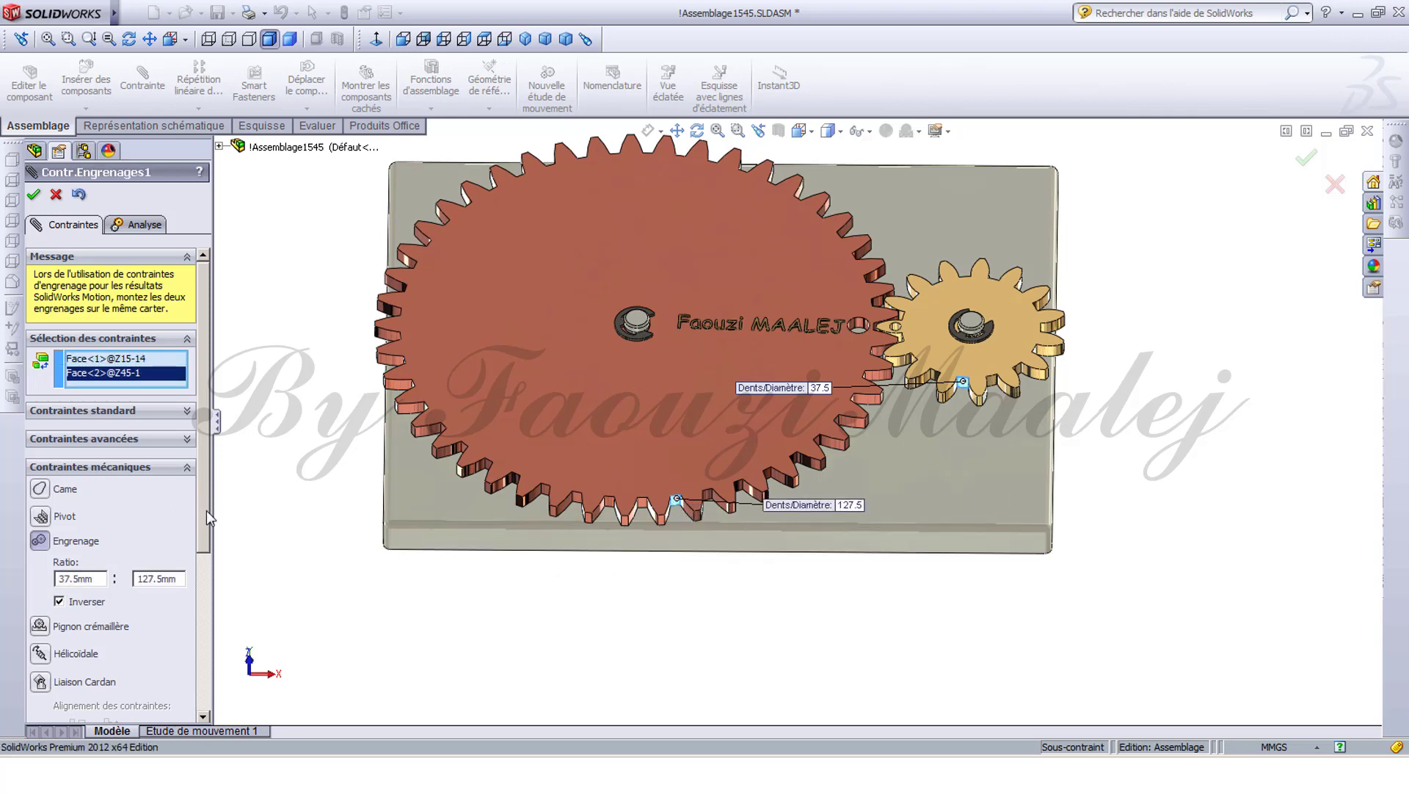
drag(207, 512, 214, 559)
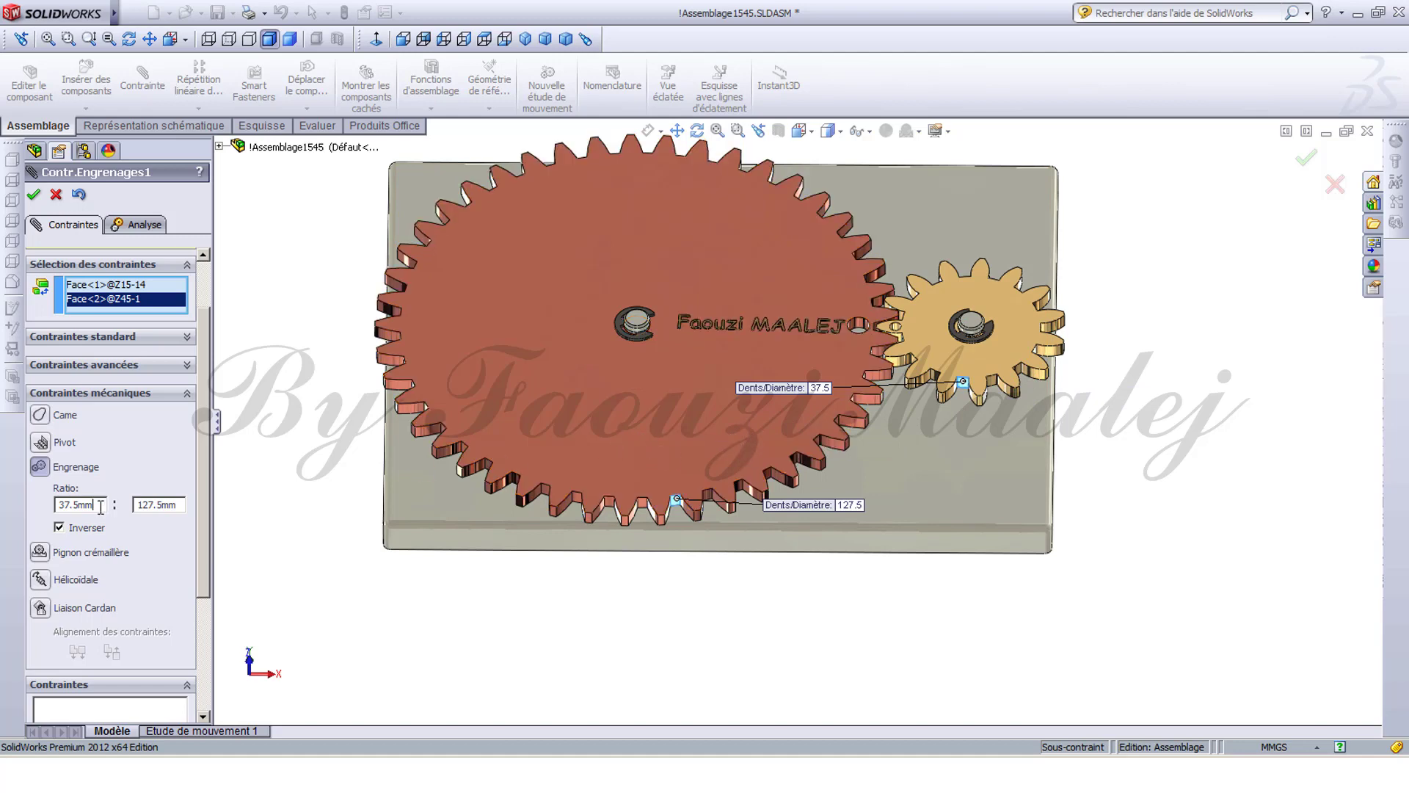
Set the gear mate's ratio to 1 : 3.
drag(101, 507, 53, 501)
text(1)
key(Tab)
text(3)
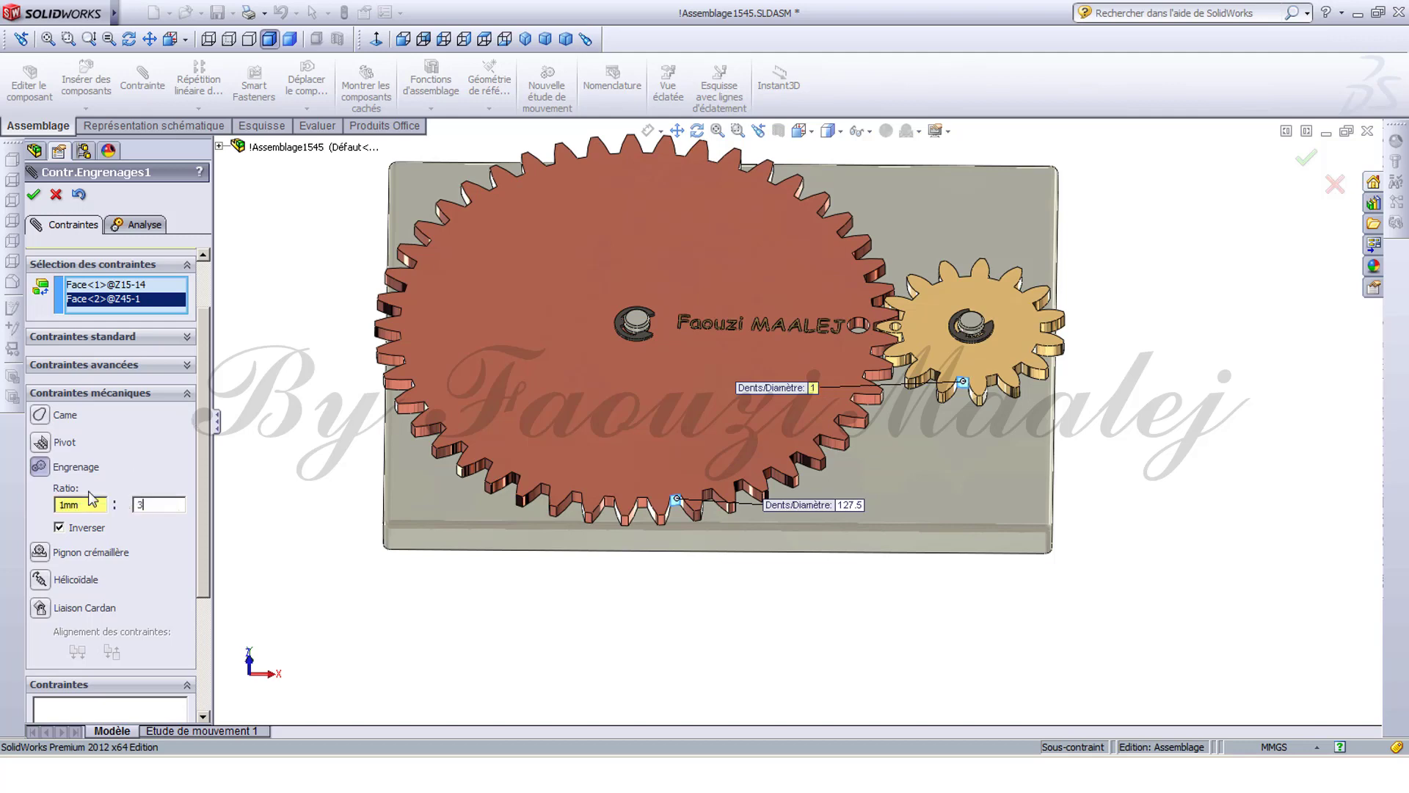
Set the gear mate's ratio to 15 mm : 45 mm and create the mate.
drag(80, 505, 8, 503)
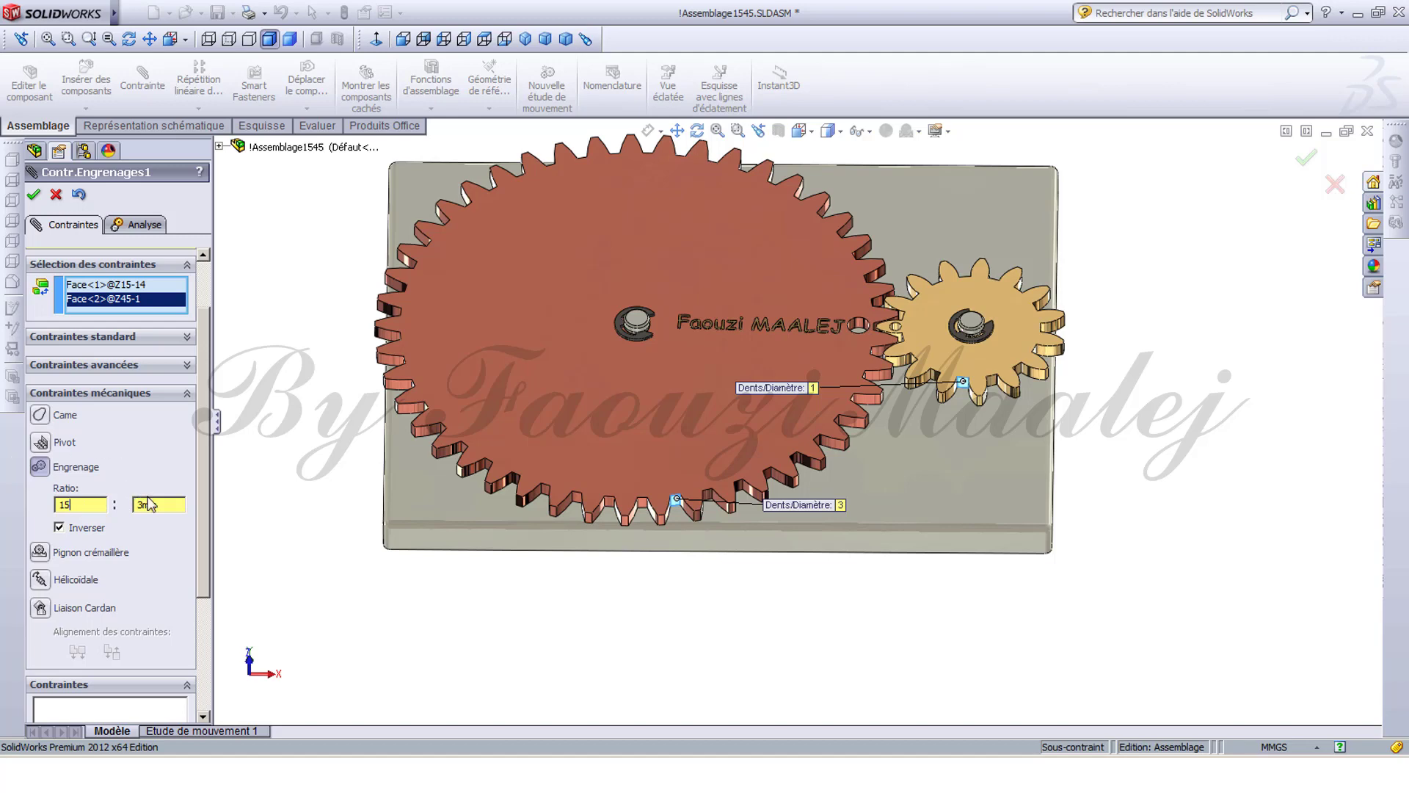
key(Tab)
click(33, 195)
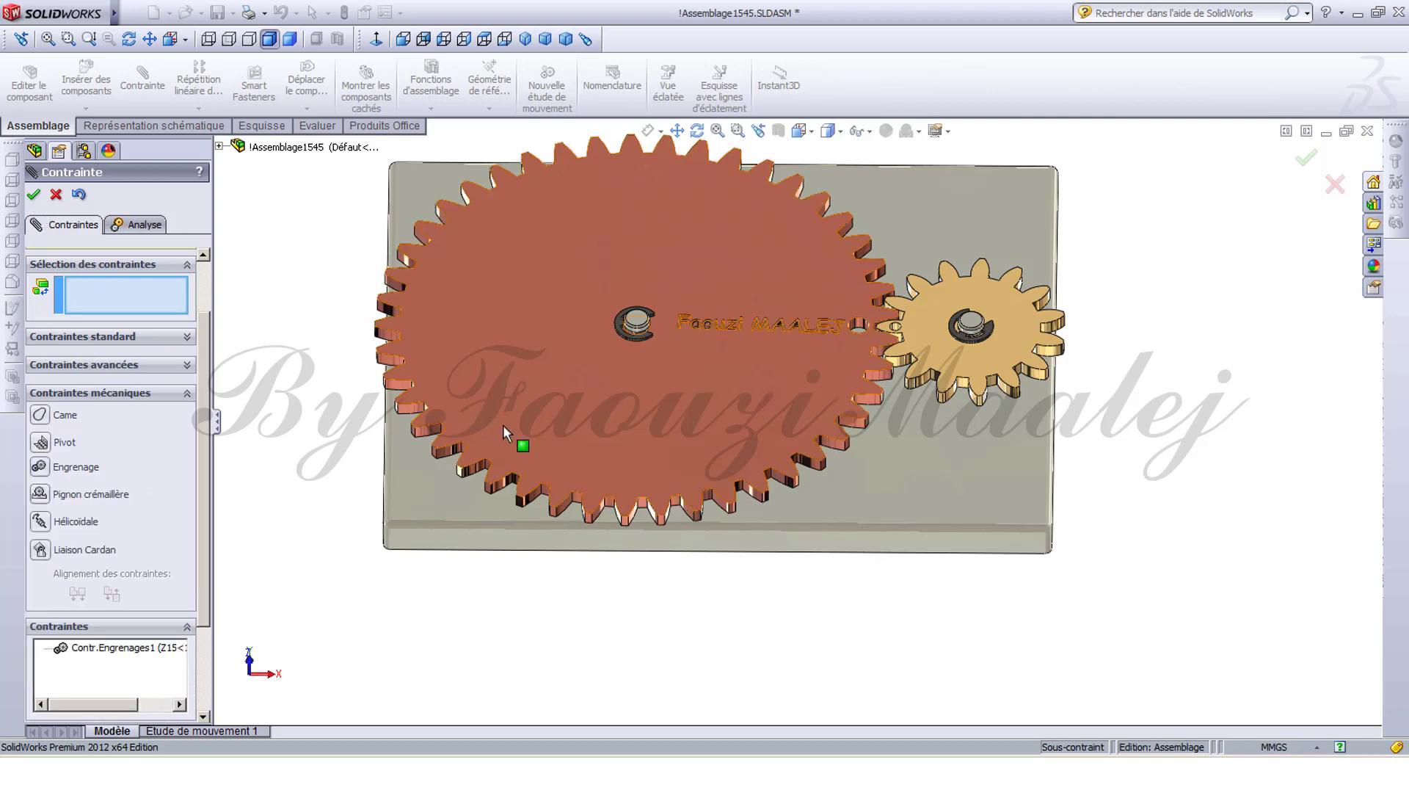
Turn the Z45 gear to test the gear mate and finish mating.
scroll(825, 367, down, 1)
middle_drag(825, 367, 826, 481)
drag(834, 395, 709, 376)
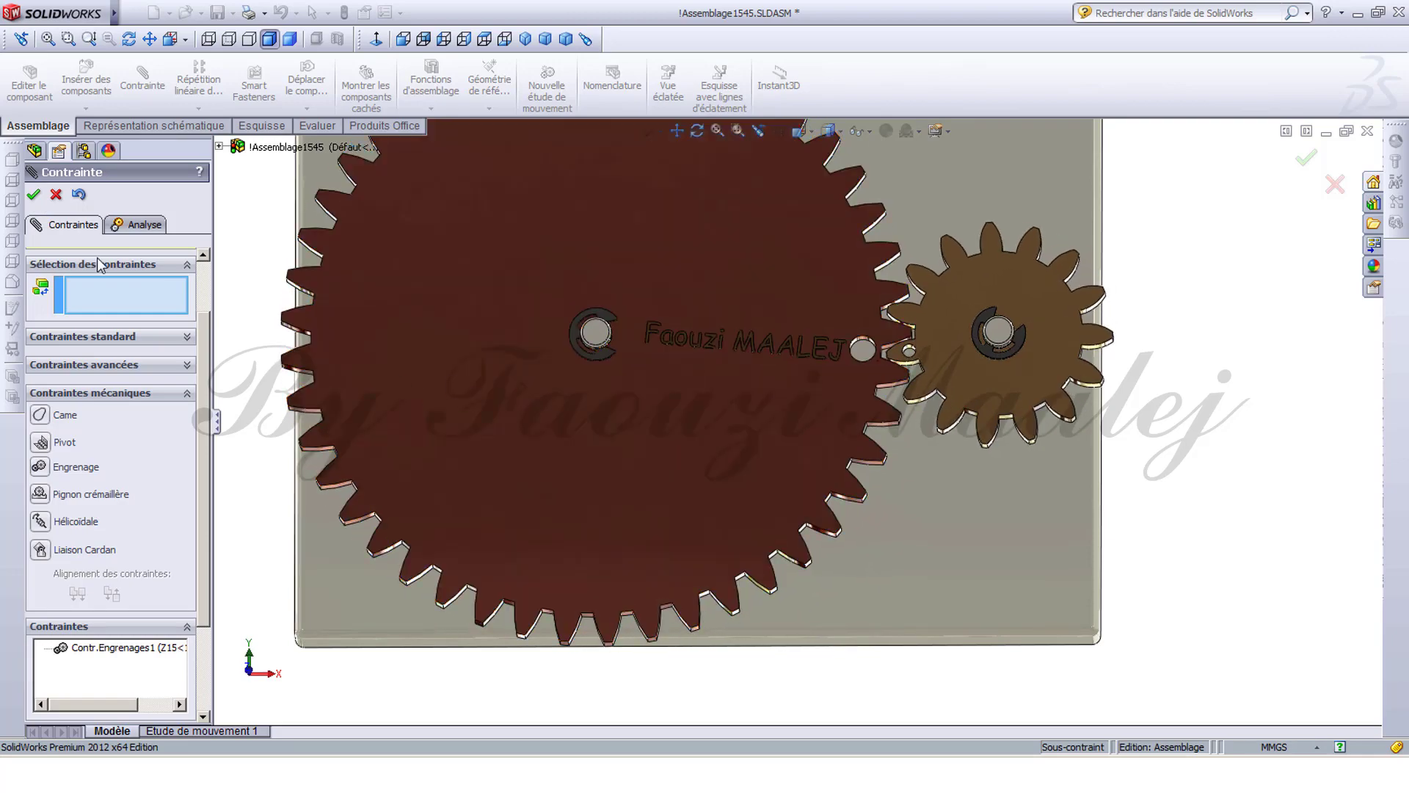
click(33, 194)
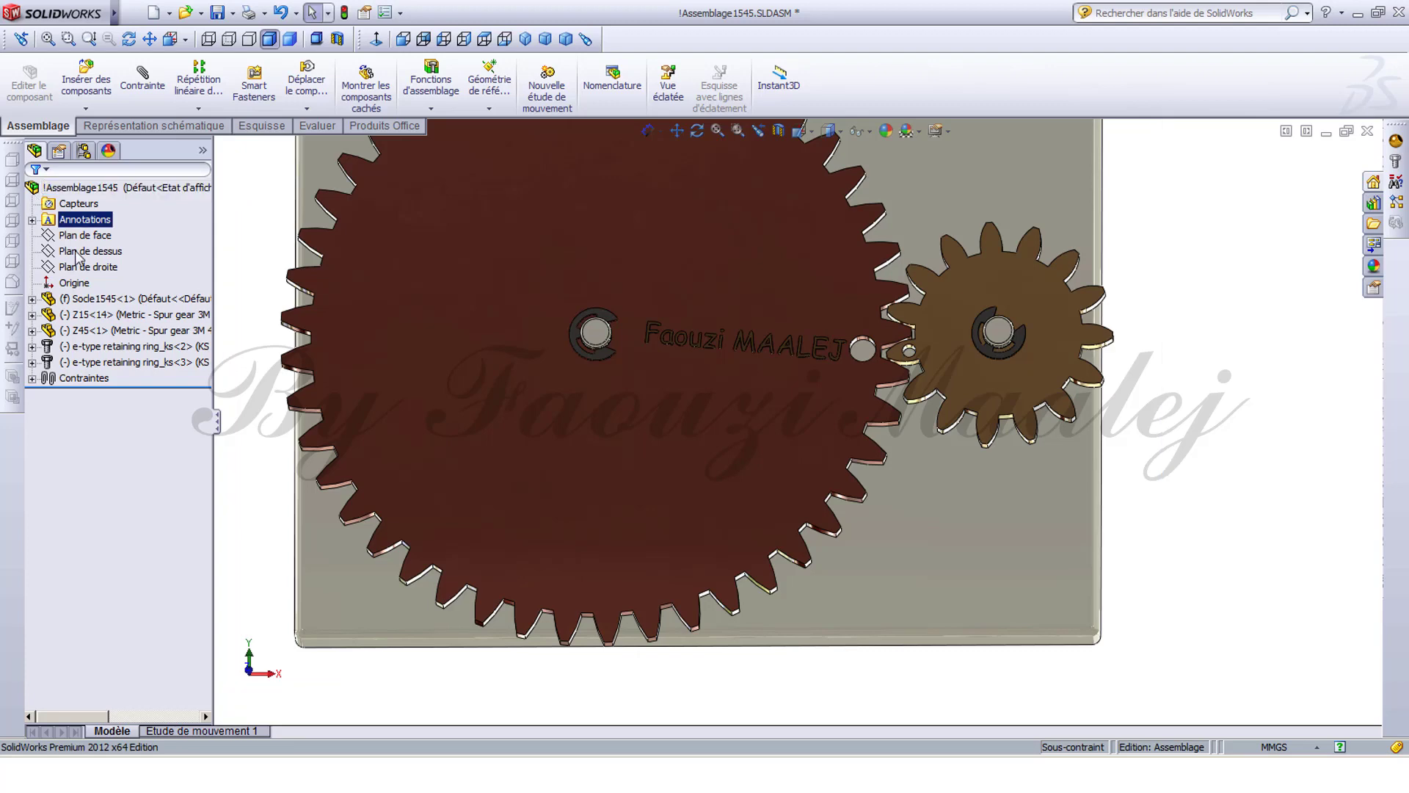
Reopen the gear mate Contr.Engrenages1 to review its ratio and reverse-direction option, and close it without changes.
click(31, 378)
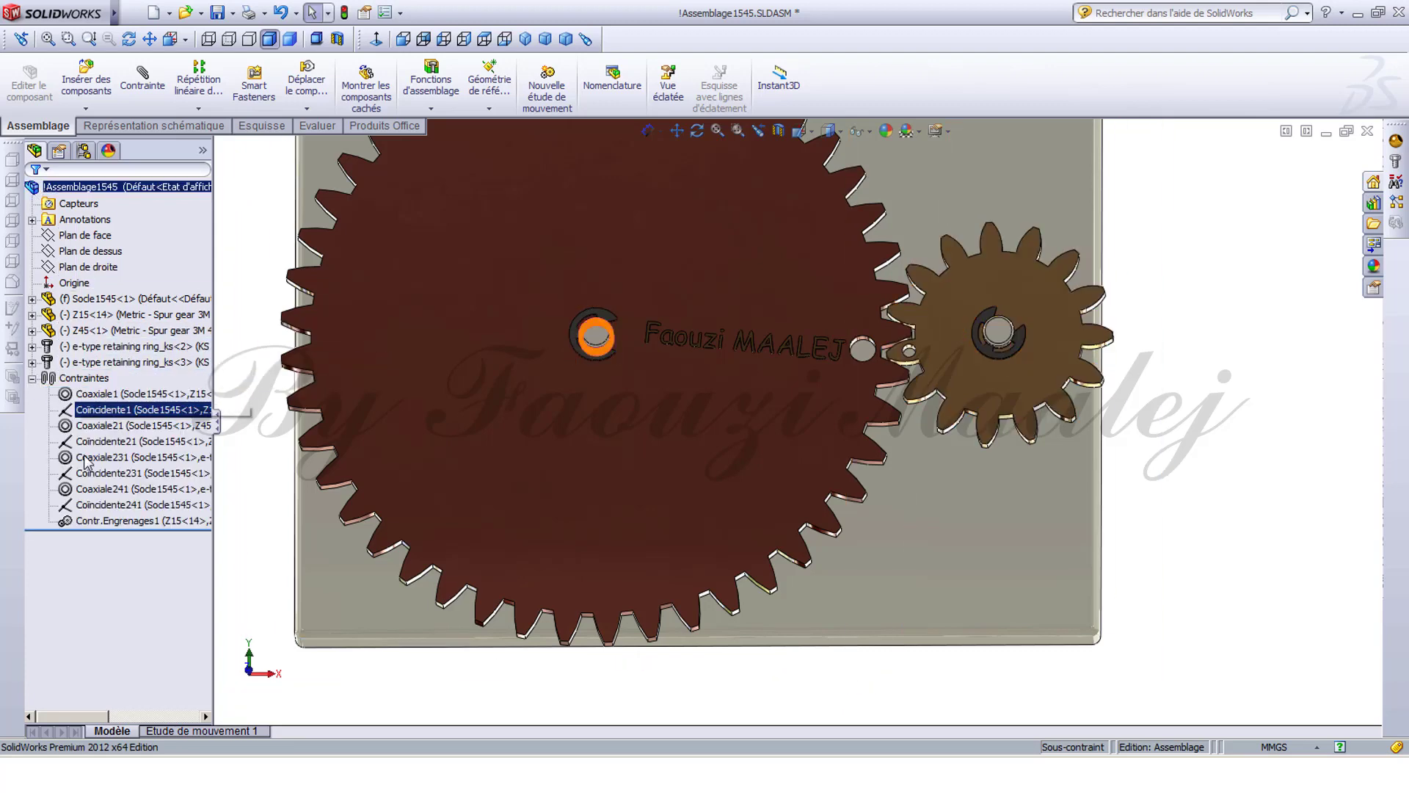
right_click(103, 521)
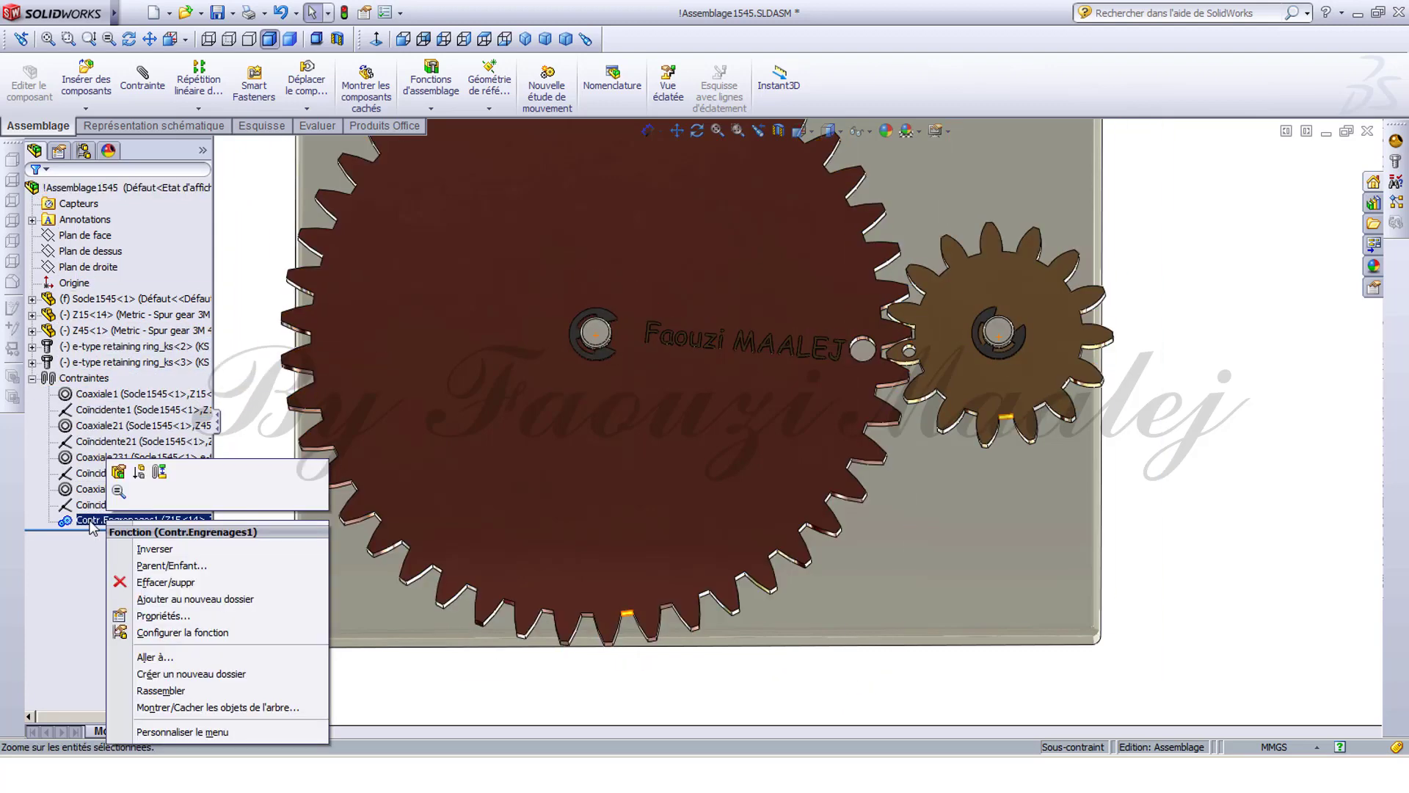
click(118, 472)
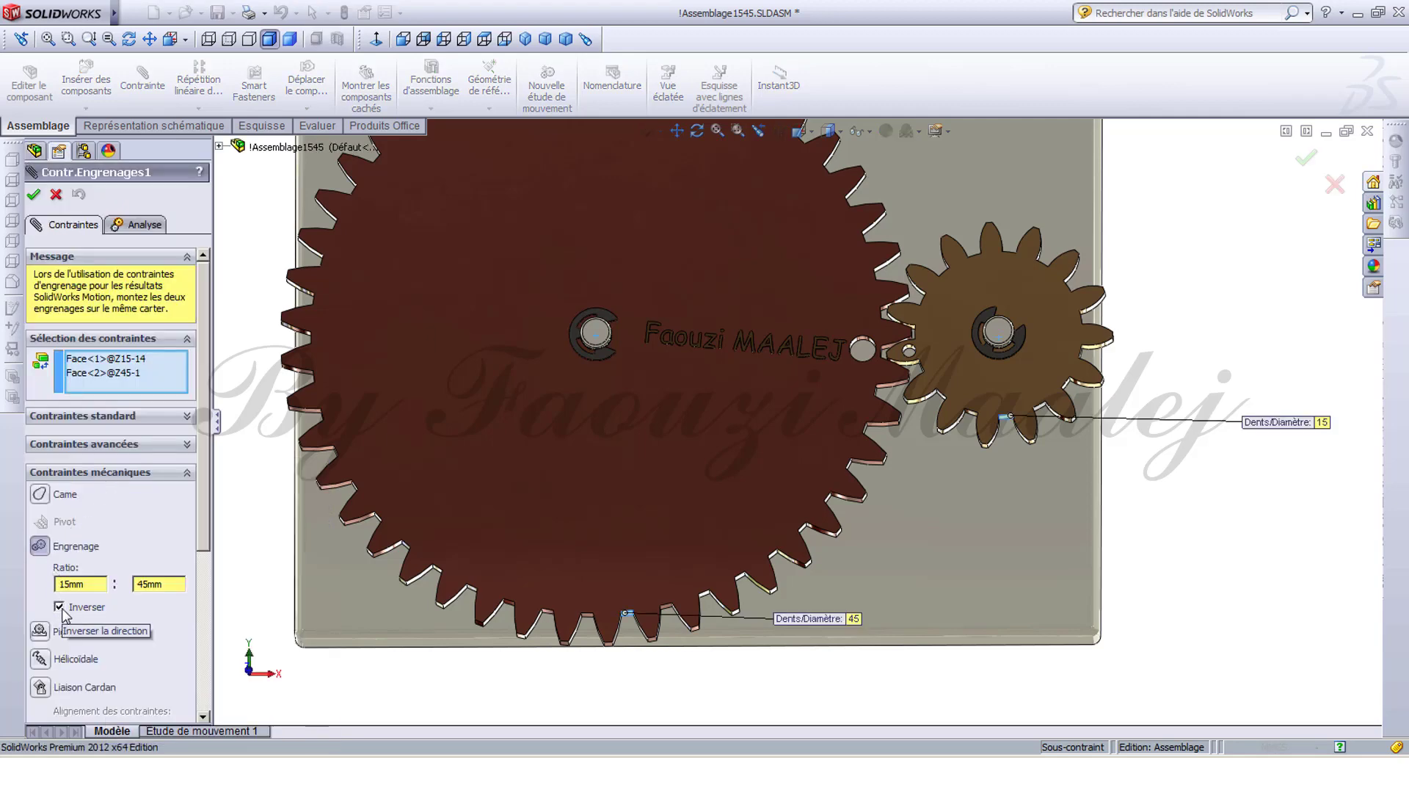
click(34, 194)
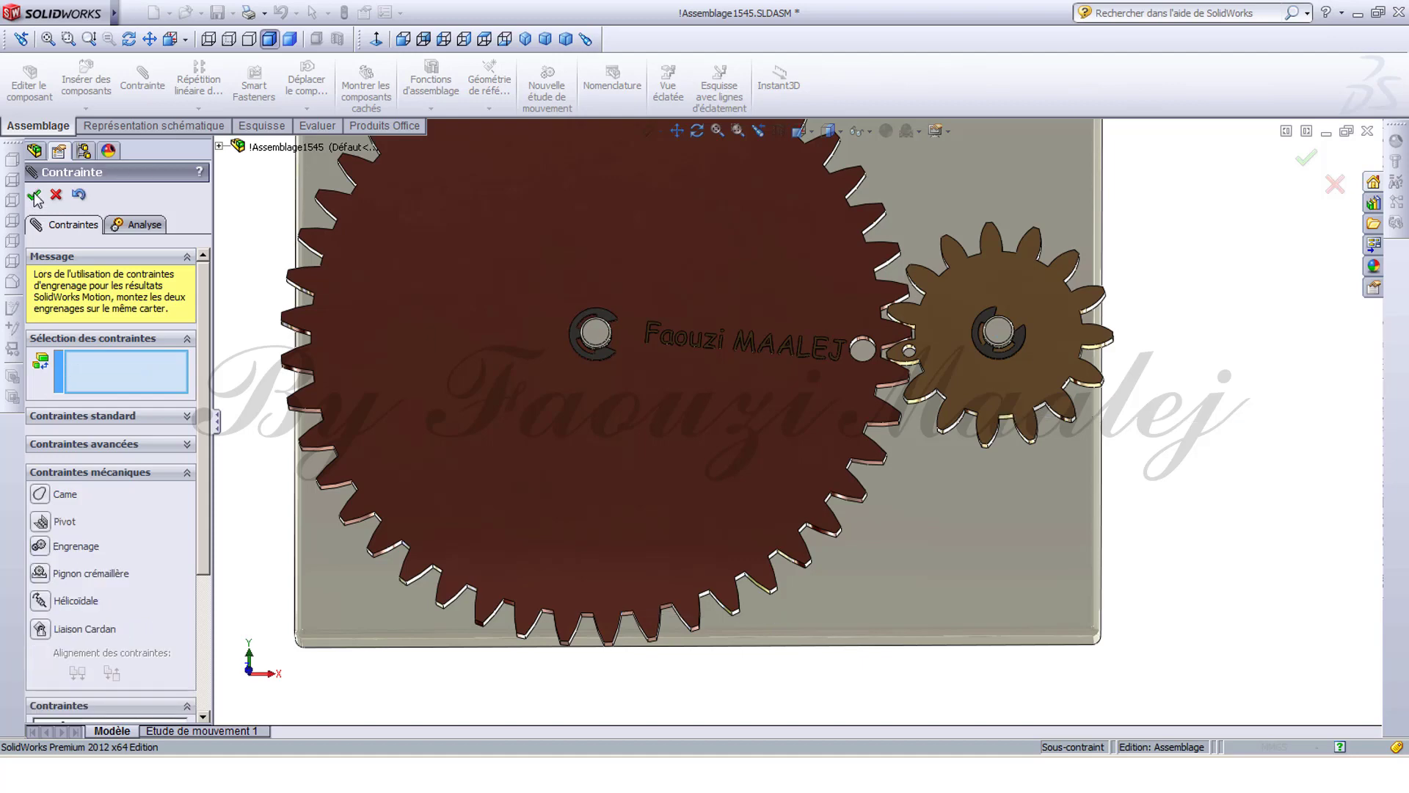
click(34, 195)
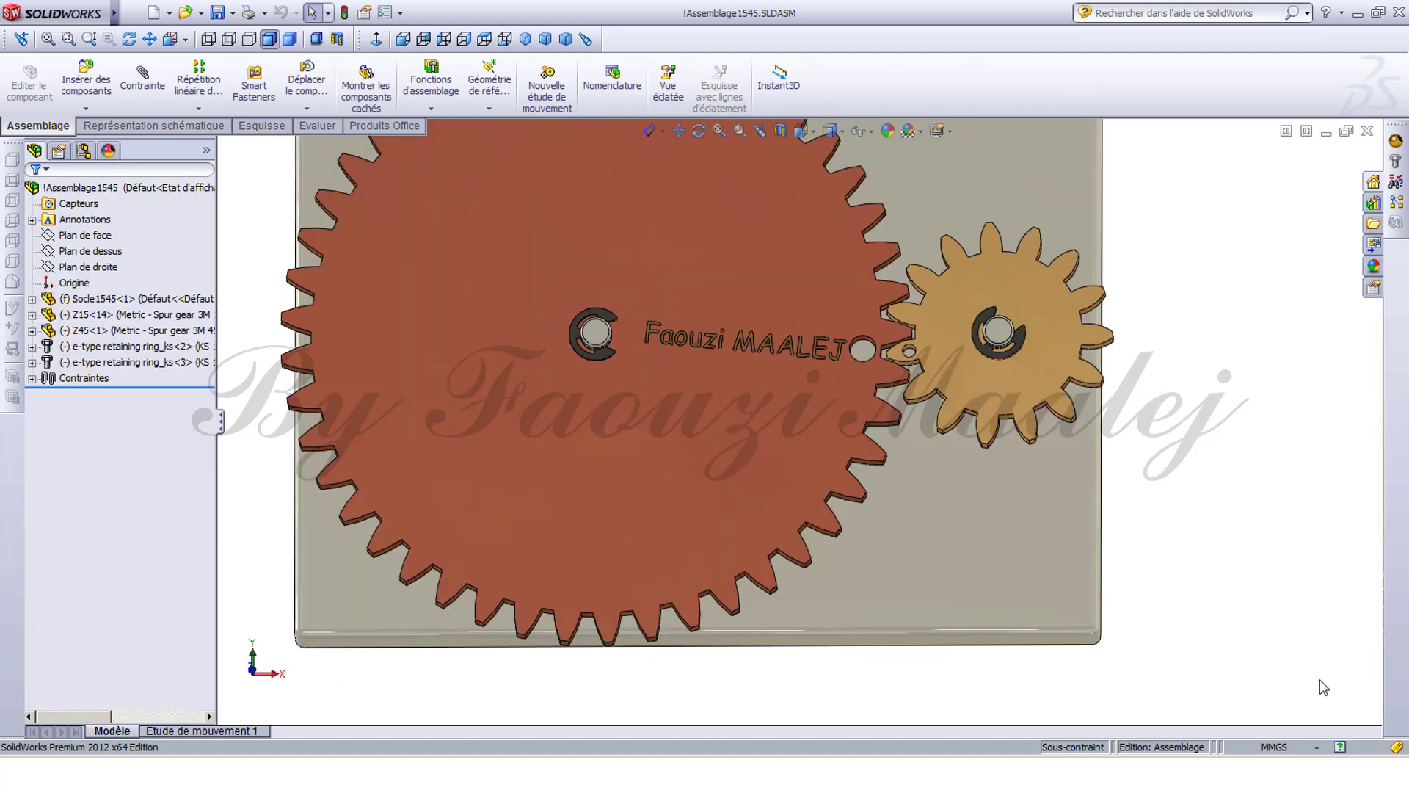
View the whole assembly at an angle and turn the Z45 gear slightly to check the gear pair's motion.
middle_drag(1319, 680, 1286, 585)
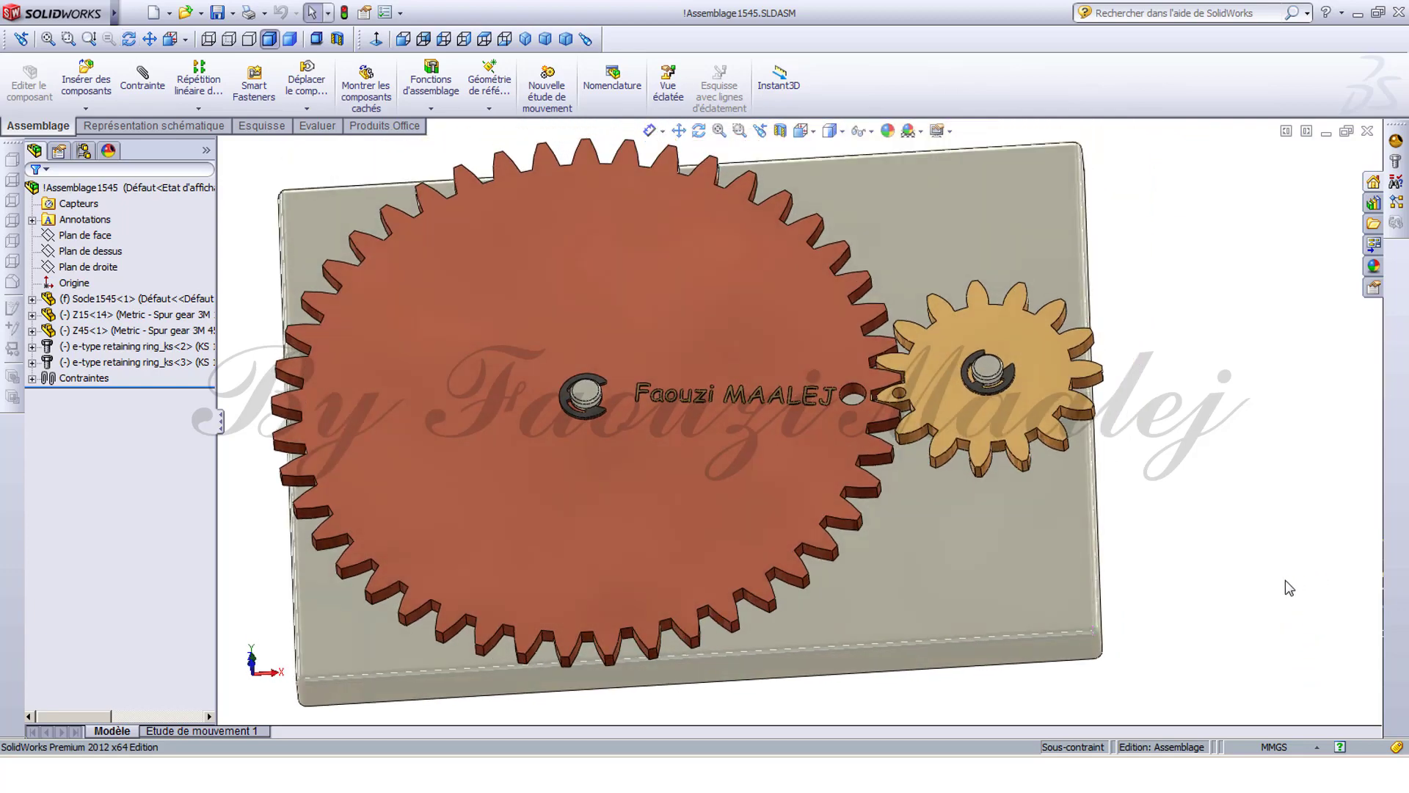
middle_drag(1145, 601, 1115, 553)
scroll(1166, 597, down, 2)
scroll(1176, 596, up, 5)
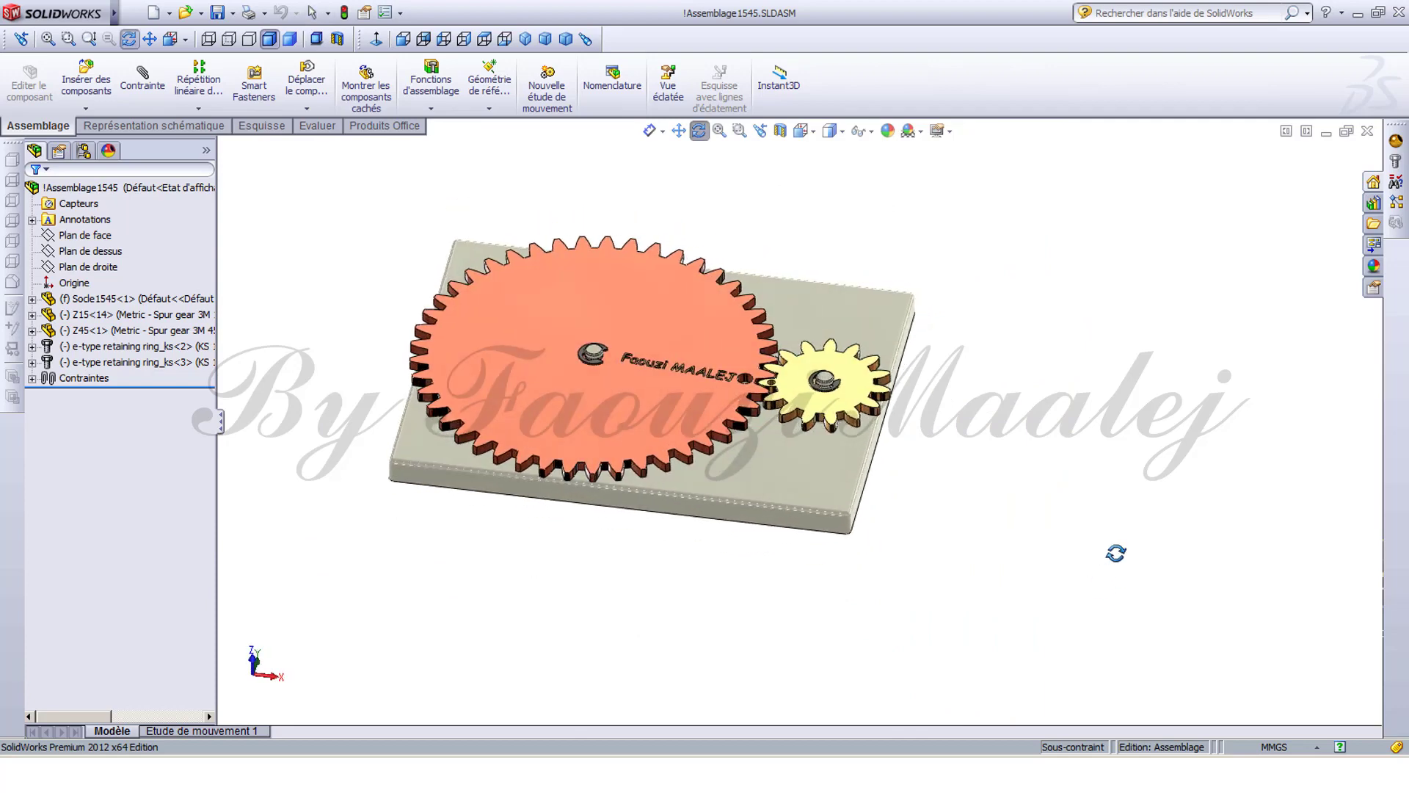
key(Escape)
drag(673, 443, 676, 428)
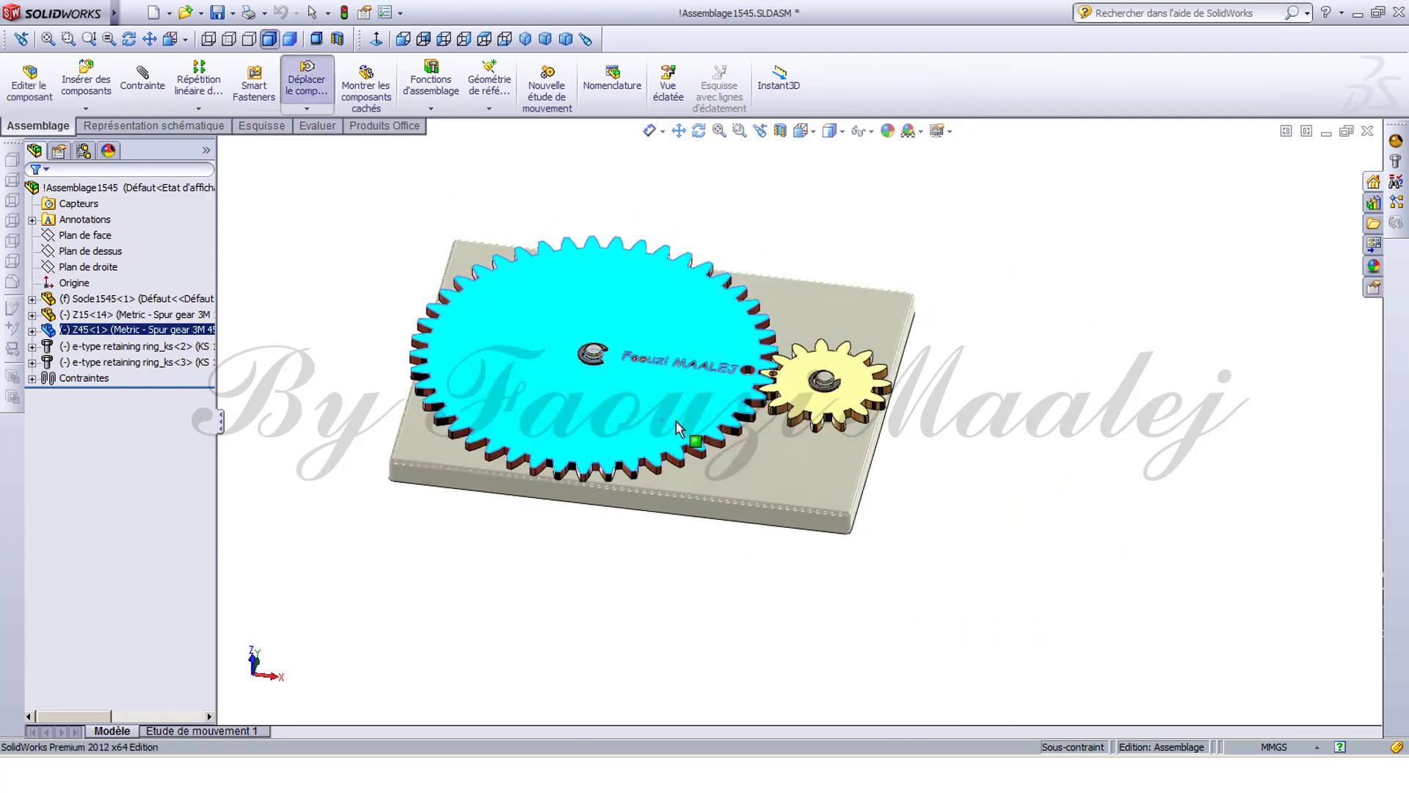
click(693, 678)
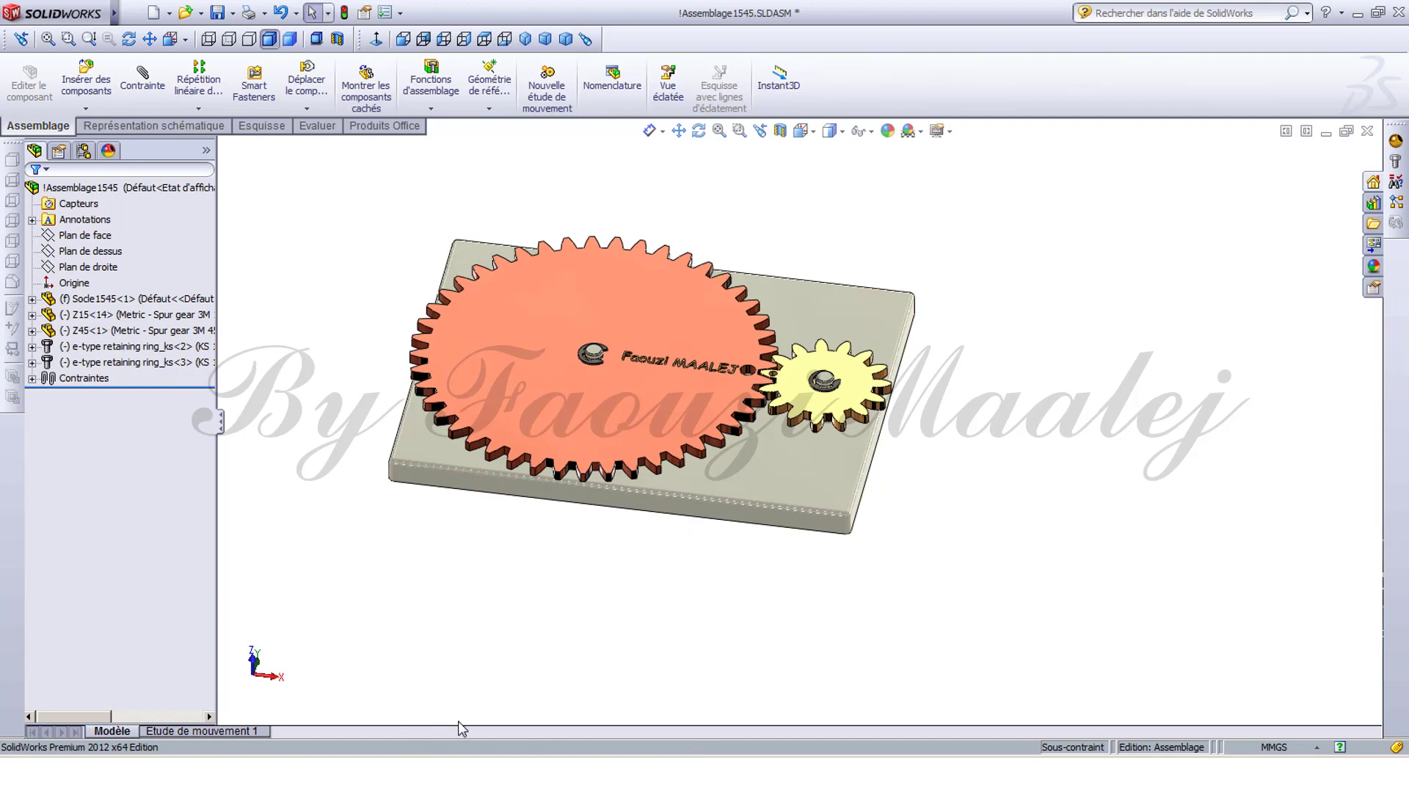
In Etude de mouvement 1, add a constant-speed rotary motor of 36 RPM to the Z15 gear's face.
click(244, 731)
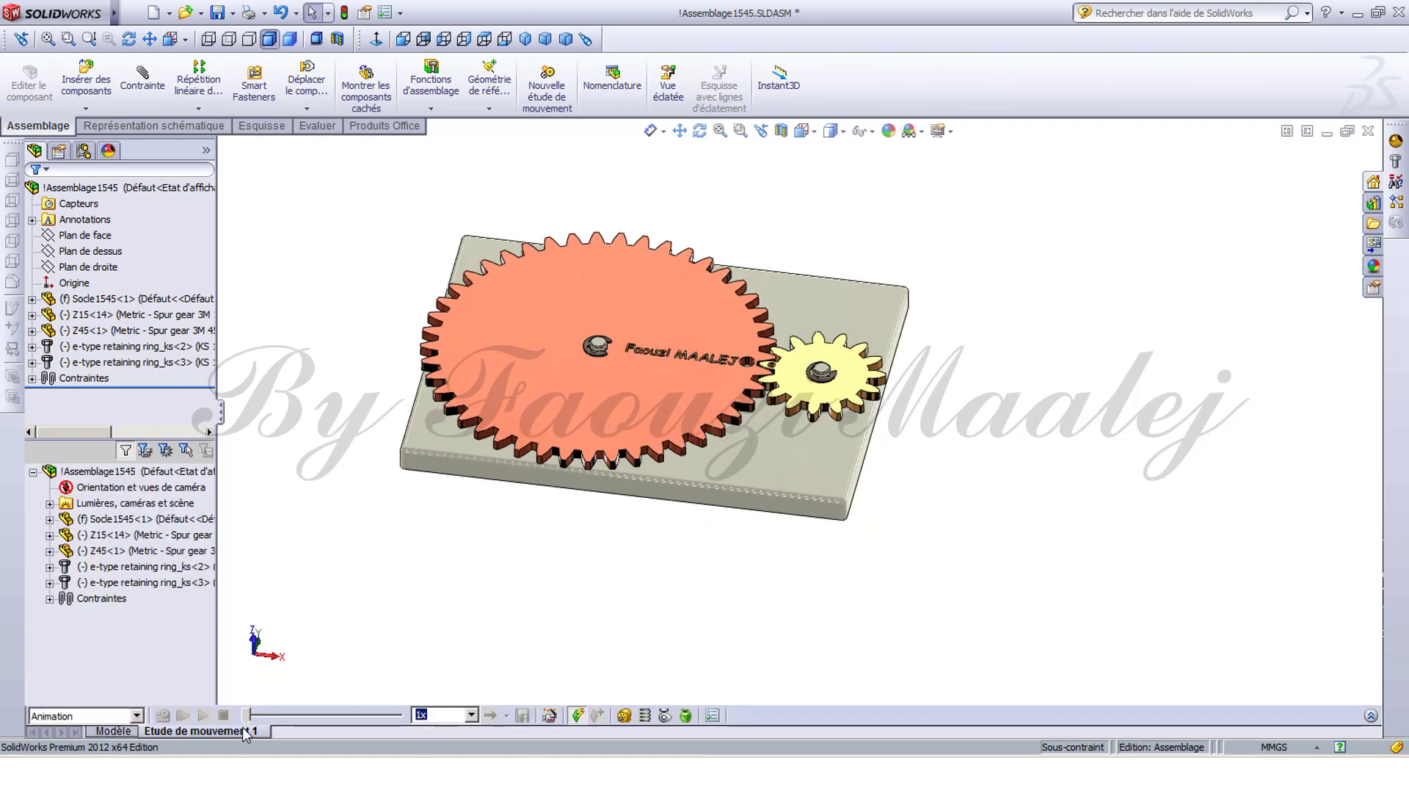
click(1370, 716)
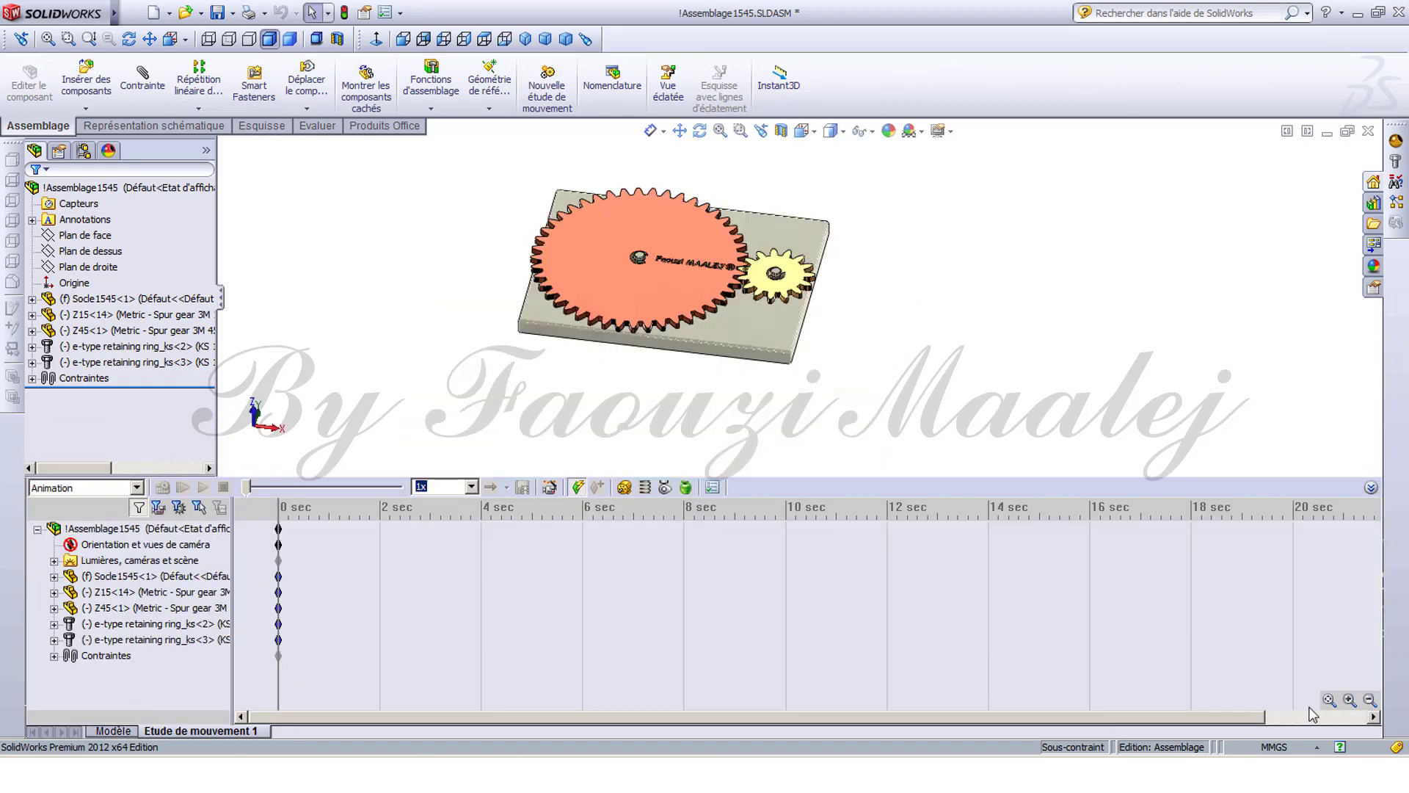
click(625, 488)
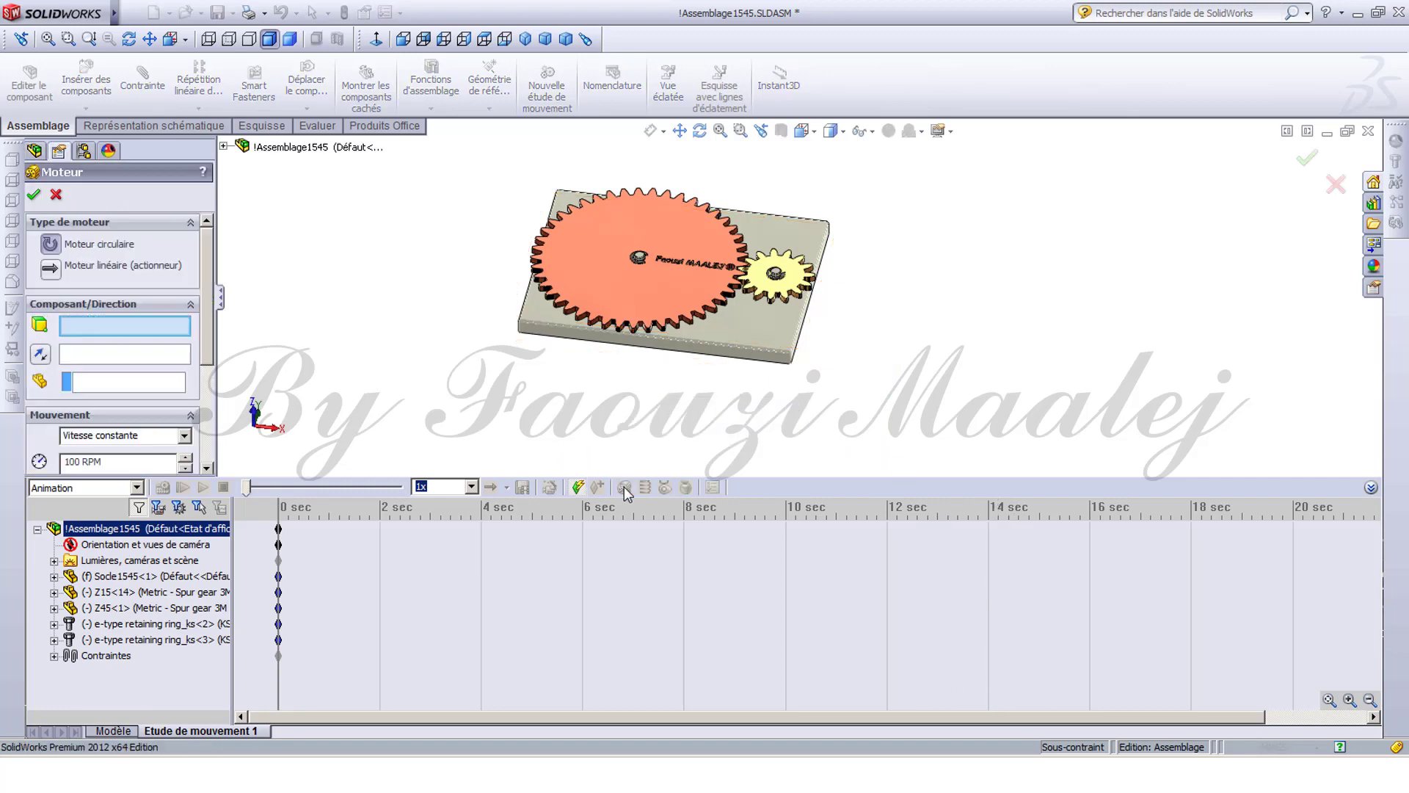
click(765, 288)
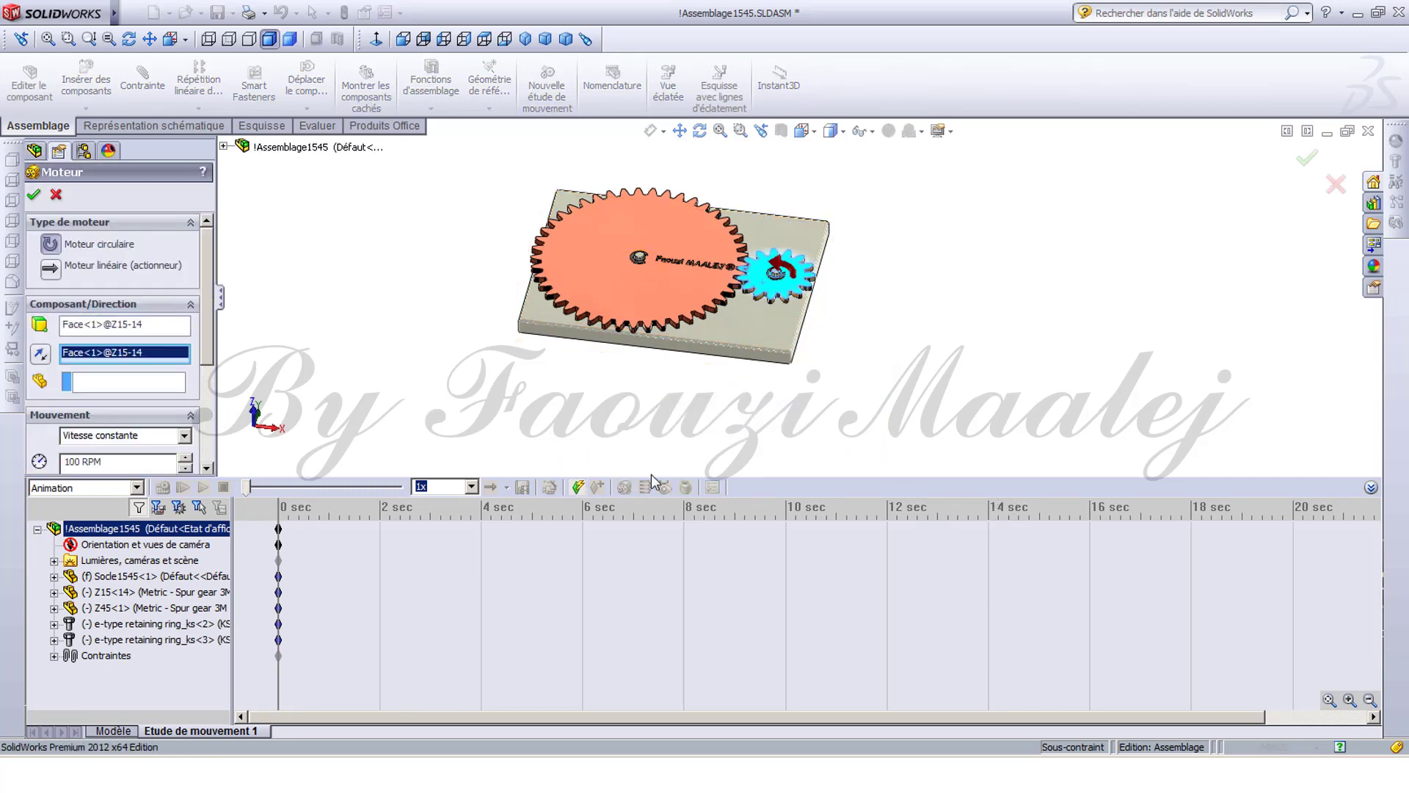
drag(117, 460, 31, 455)
text(36)
click(33, 195)
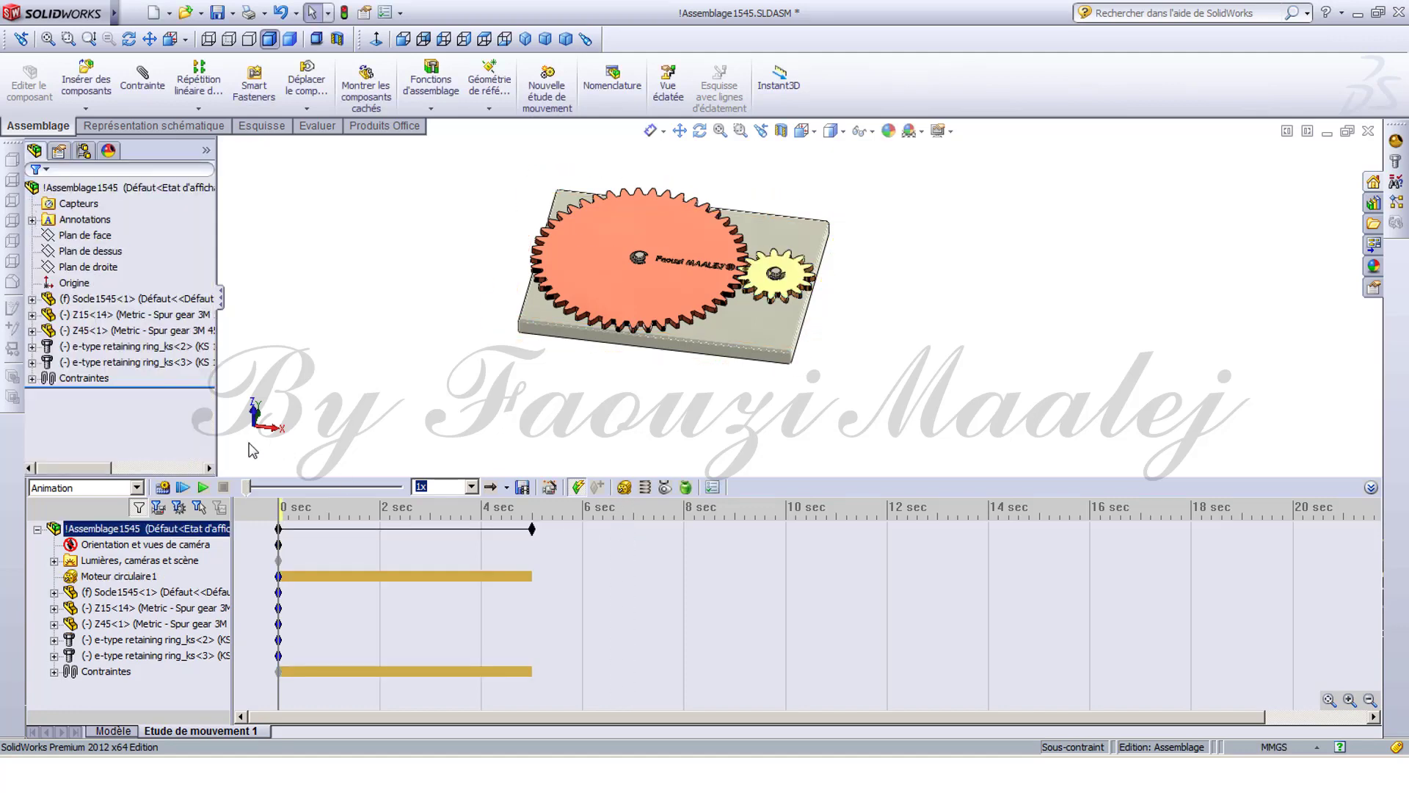
Frame the gear assembly and play the motion study to examine the gears turning.
scroll(605, 409, down, 3)
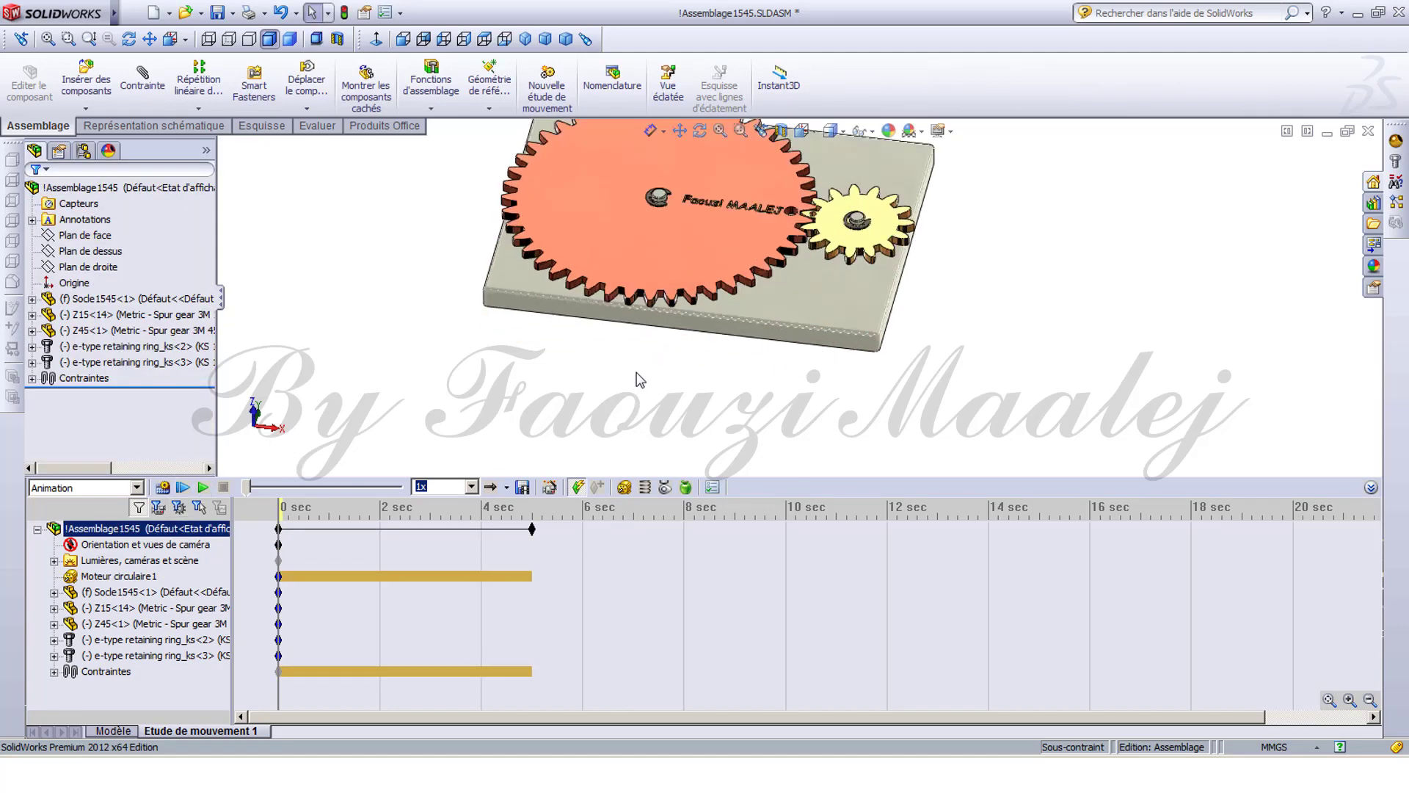
ctrl+middle_drag(636, 373, 631, 447)
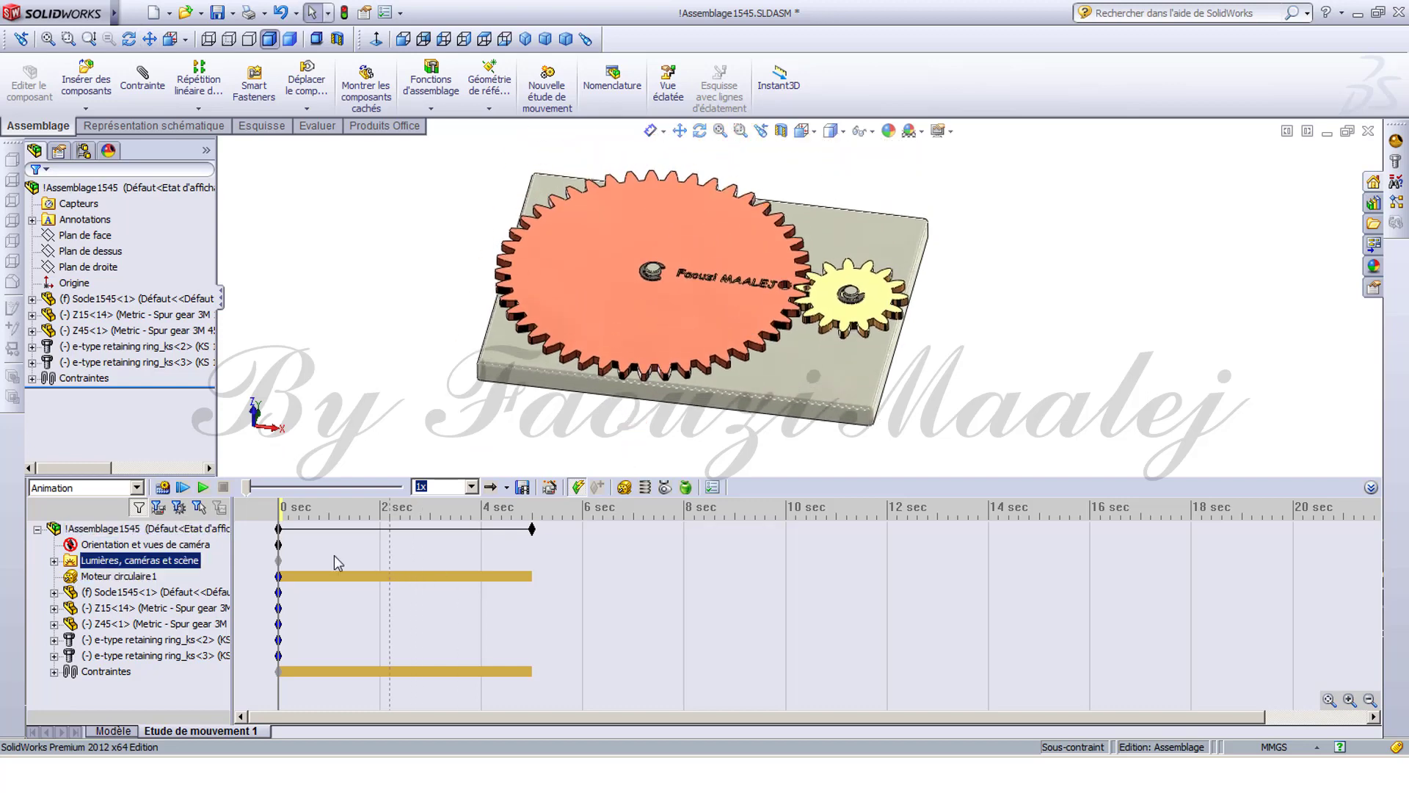
click(203, 486)
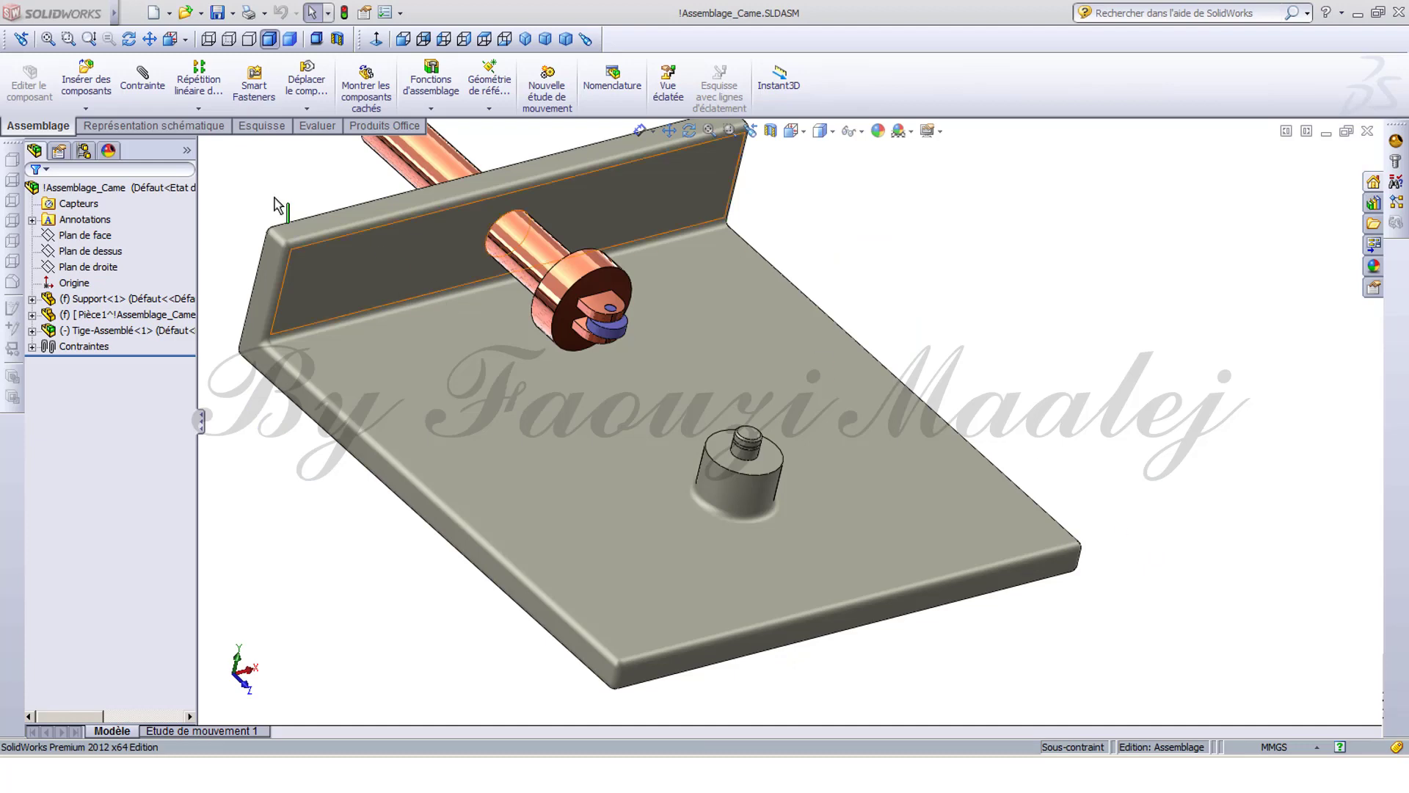
Insert the part Came_Perceuse.SLDPRT into the assembly, placing it beside the support plate.
click(88, 92)
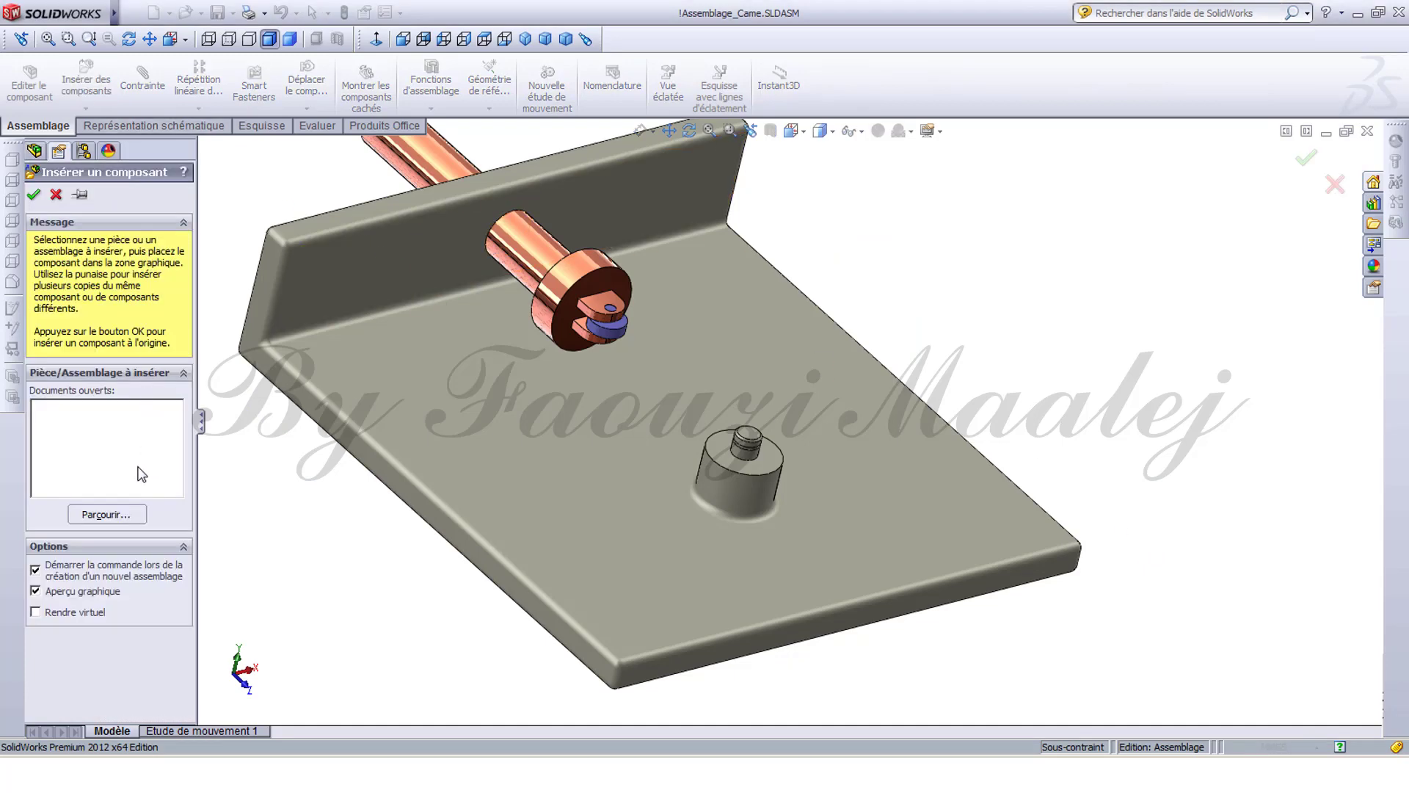
click(116, 513)
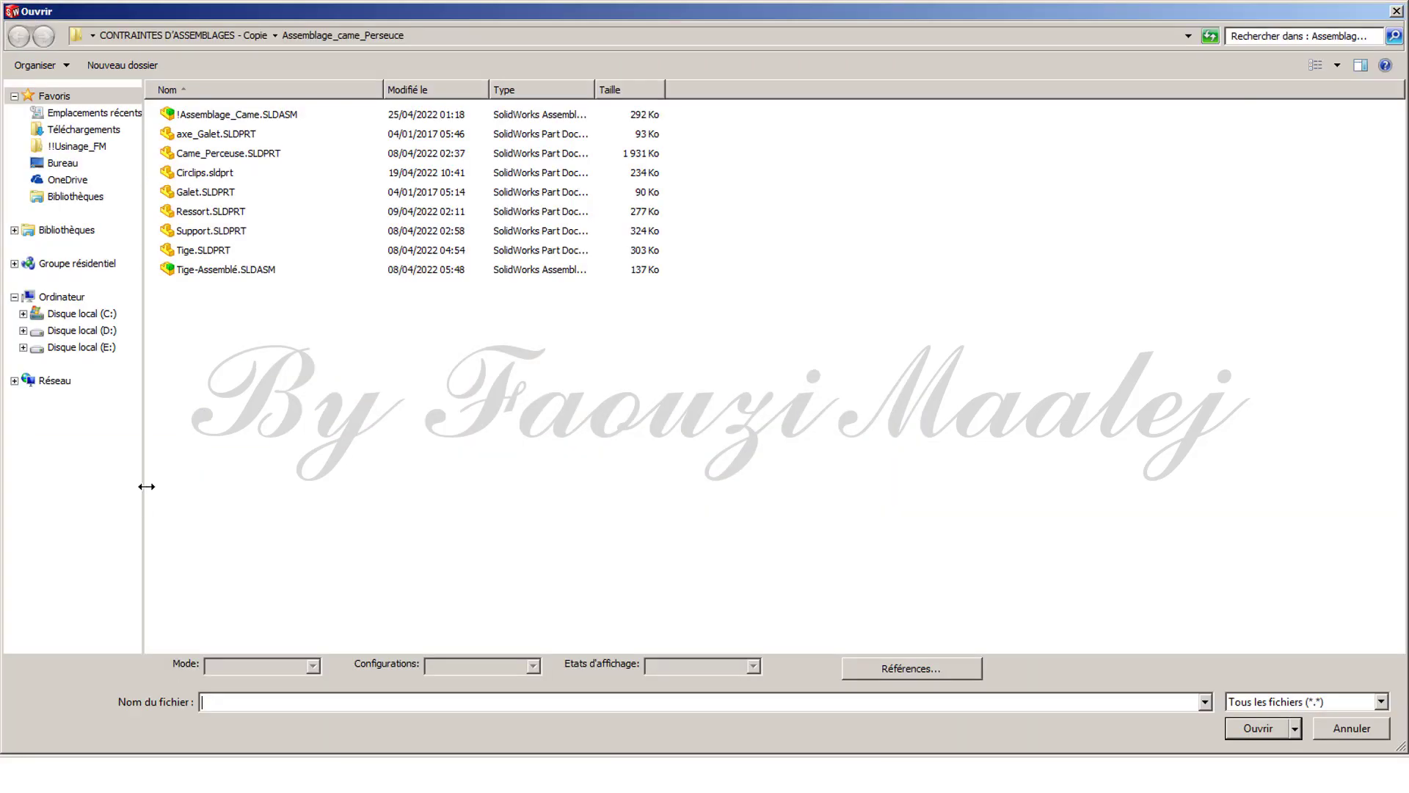
click(213, 158)
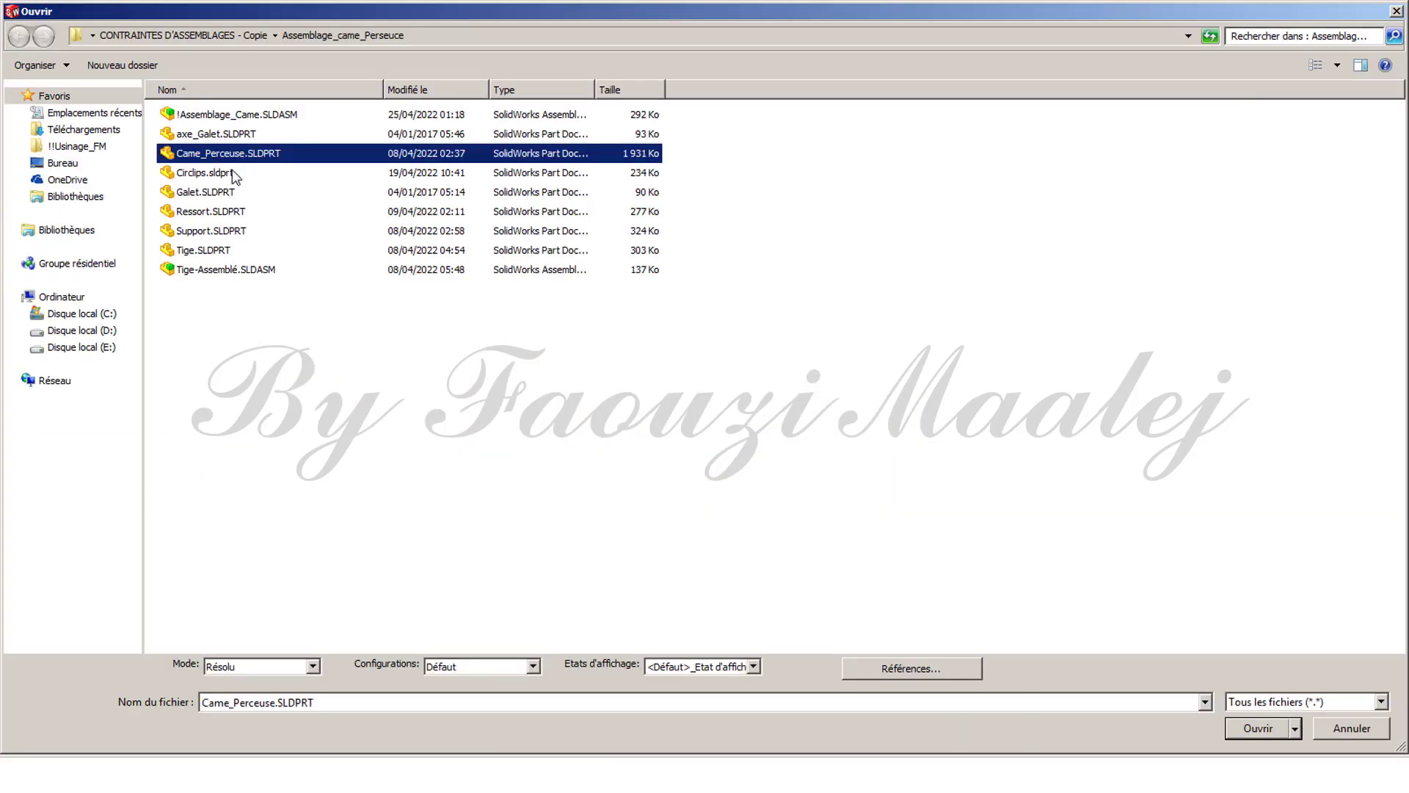
click(1257, 727)
click(994, 320)
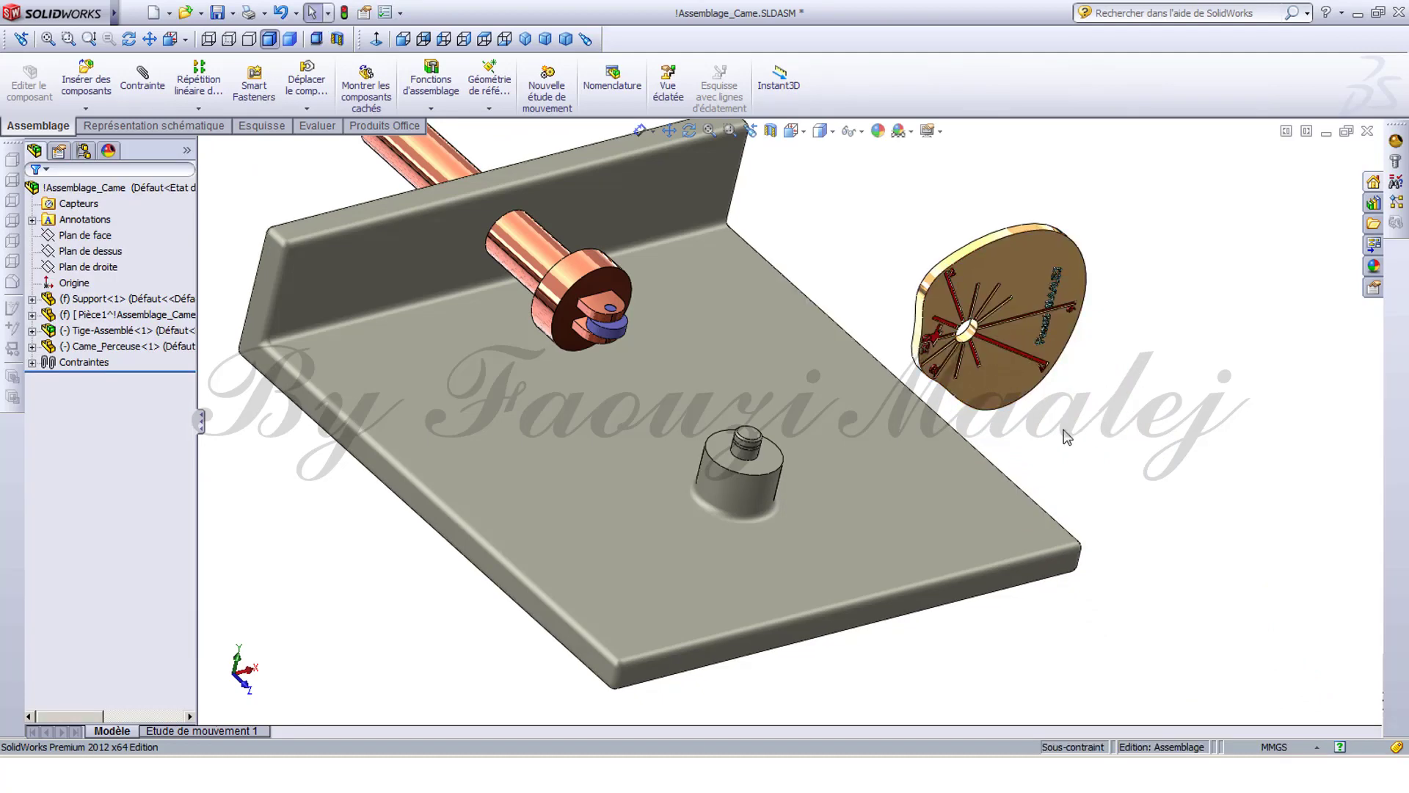
Add a concentric mate between the cam's hole and the support's pin, flipping the alignment so the engraved side faces up.
click(142, 82)
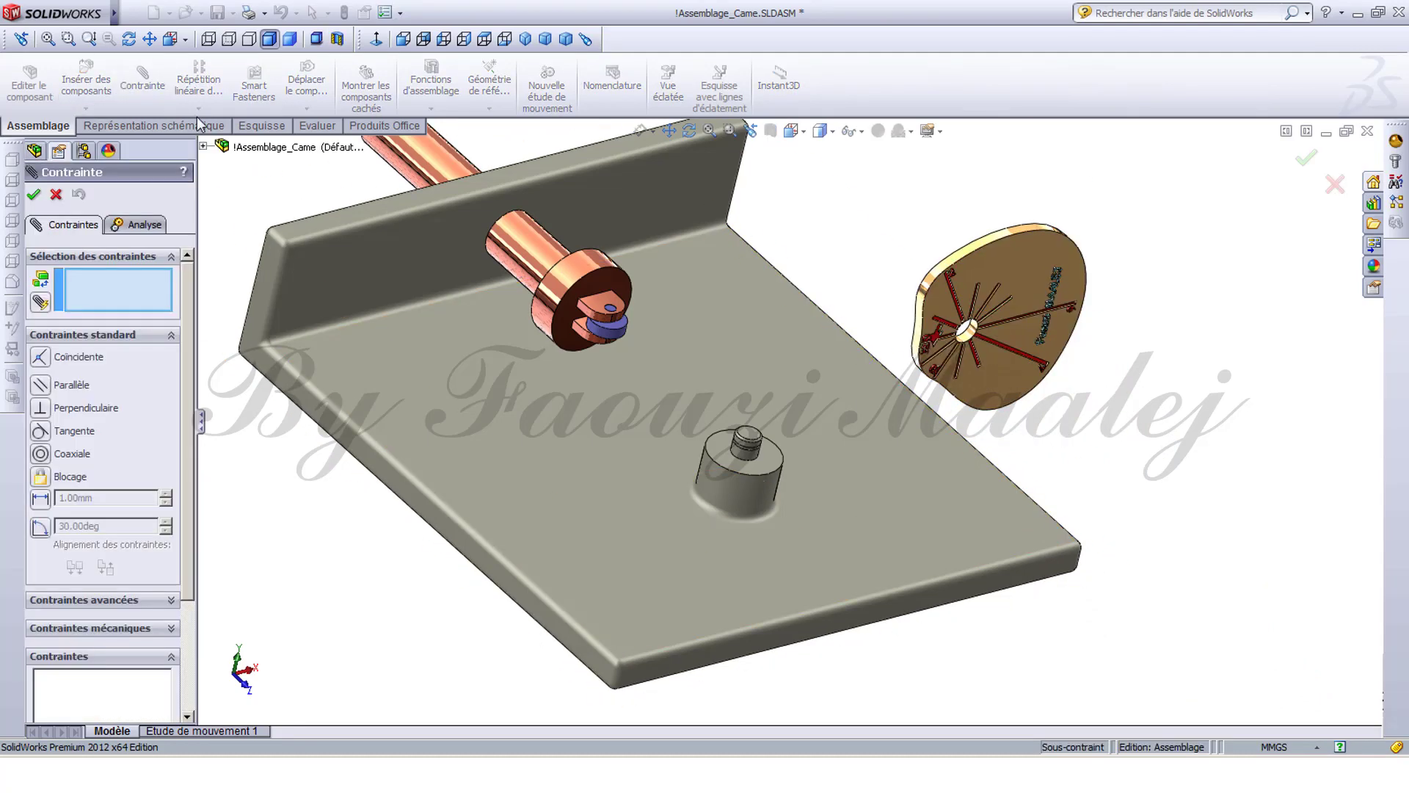
scroll(973, 352, down, 2)
scroll(972, 352, down, 1)
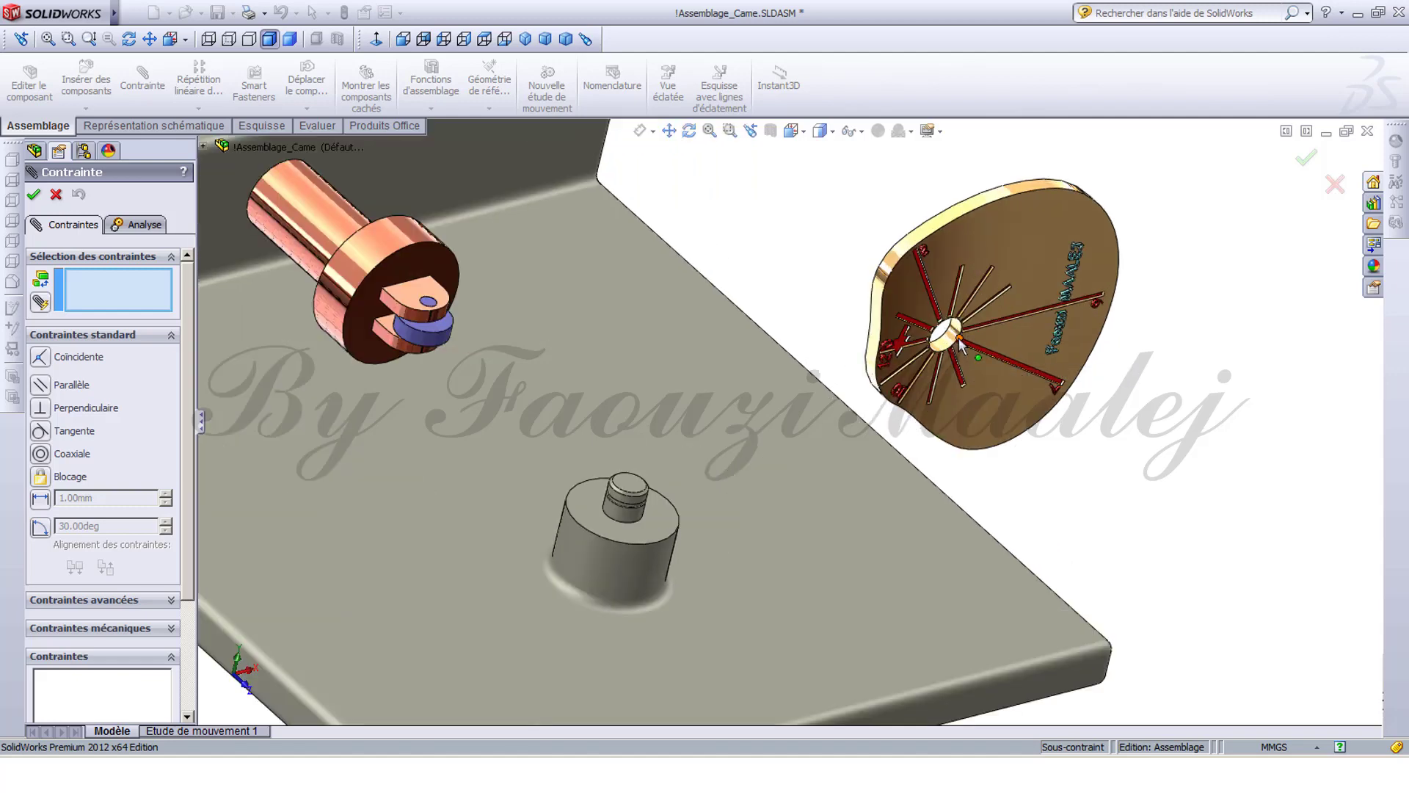
click(954, 342)
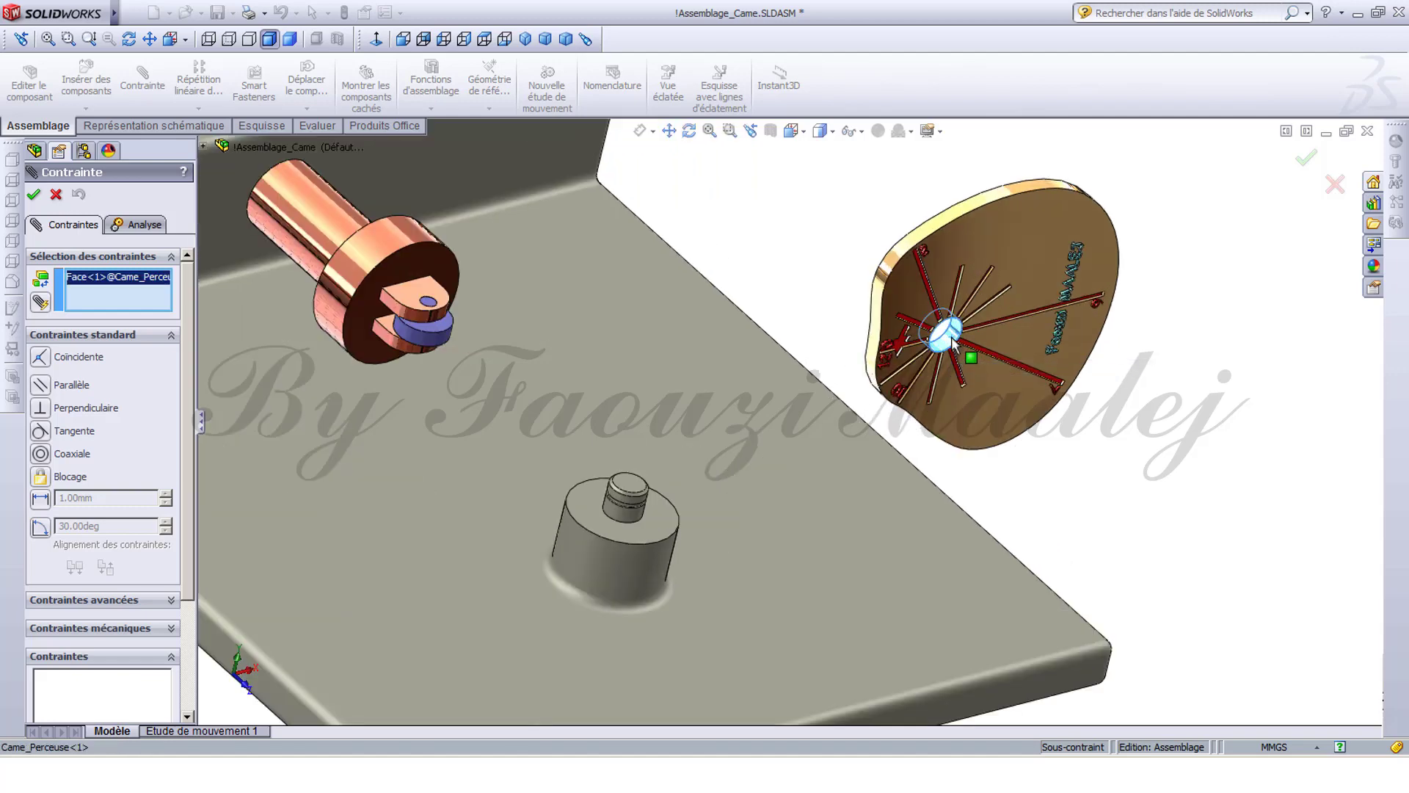
click(628, 512)
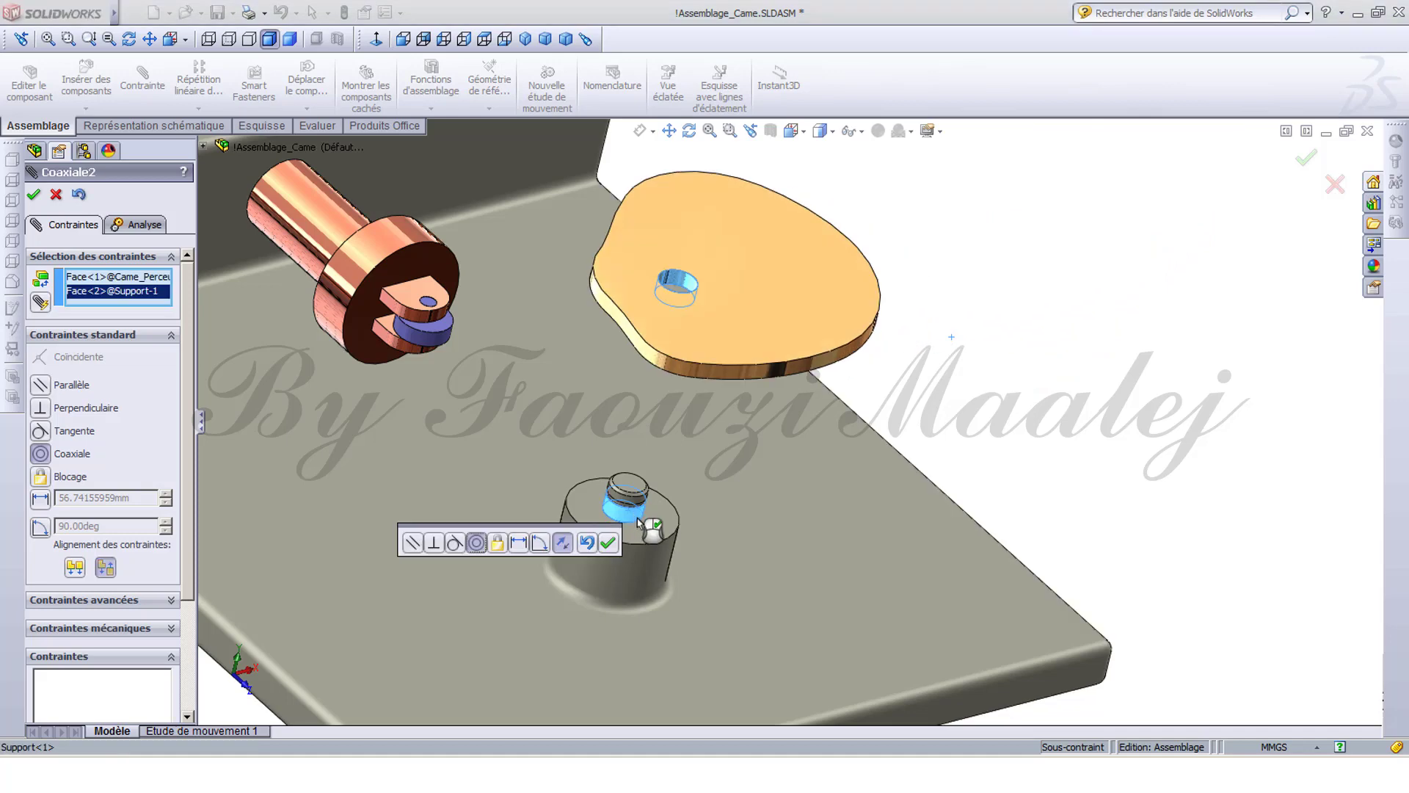
click(563, 543)
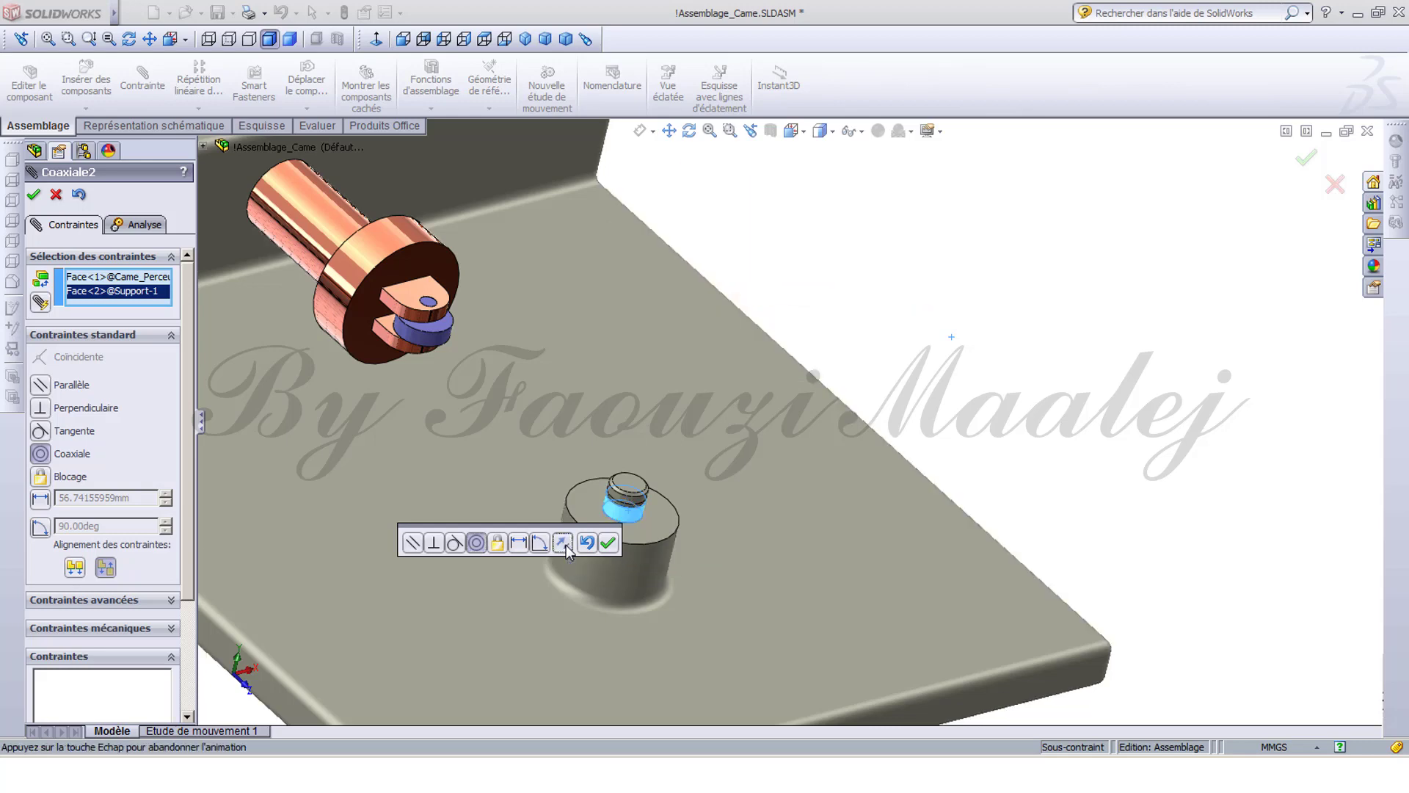
click(609, 542)
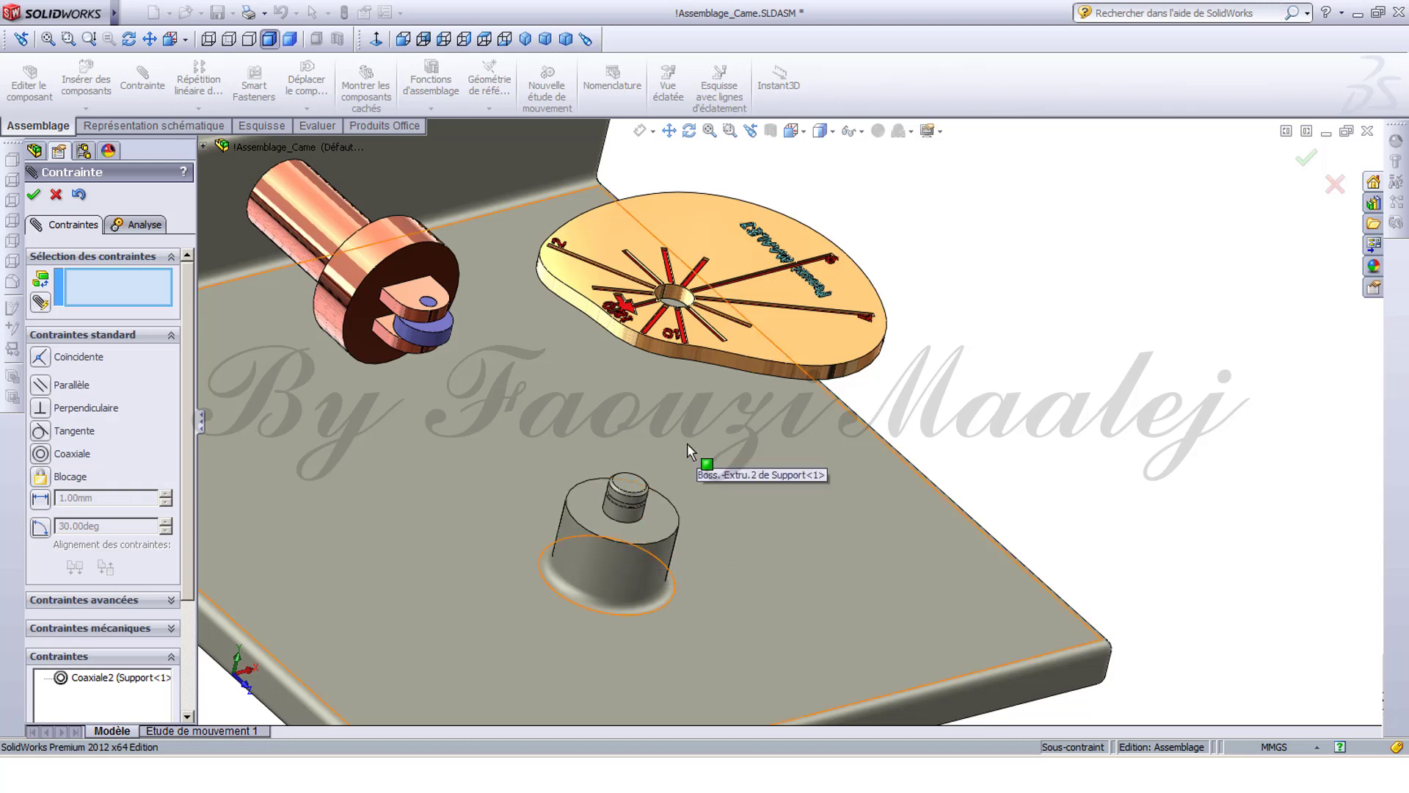
Add a coincident mate between the top face of the support's boss and the cam's underside, and finish mating.
click(666, 522)
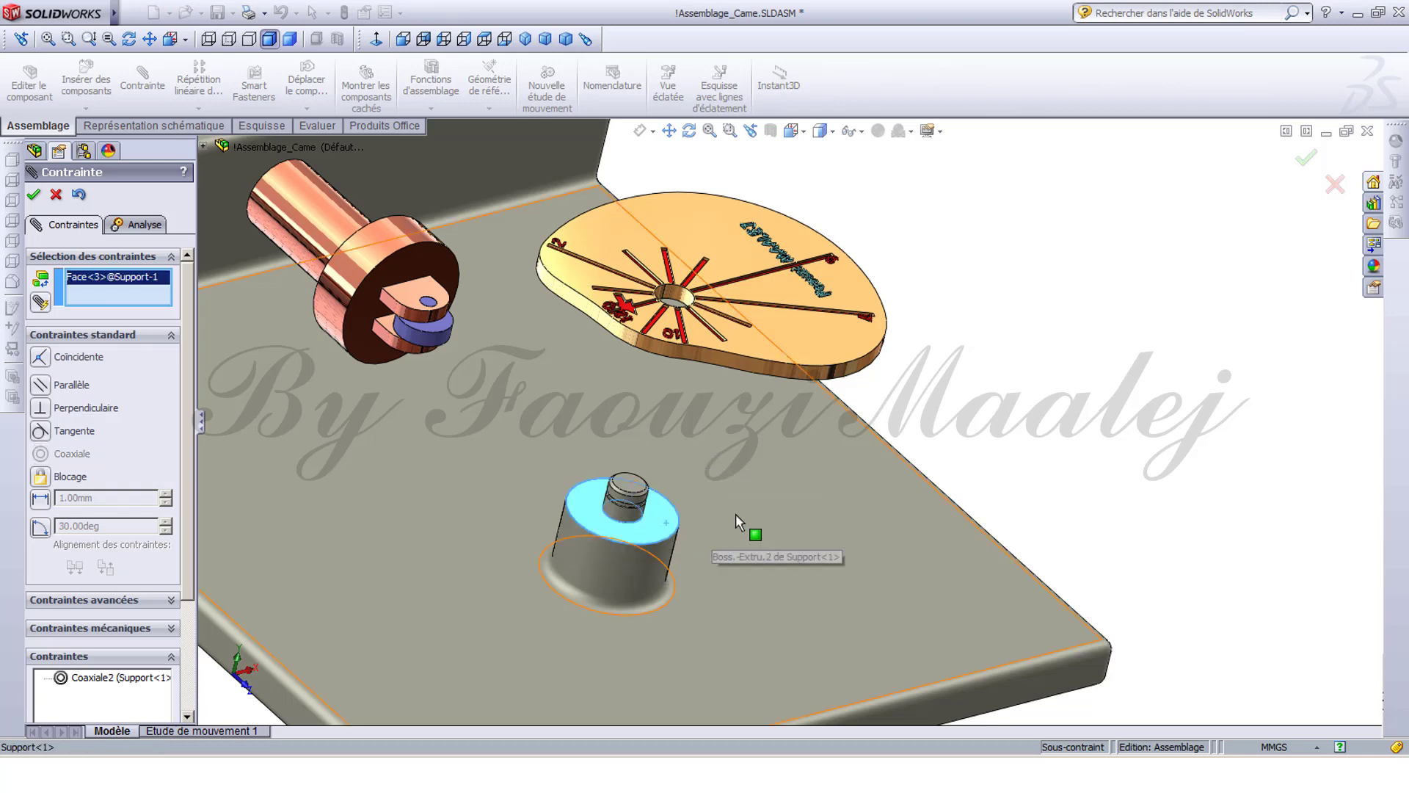
middle_drag(763, 493, 873, 264)
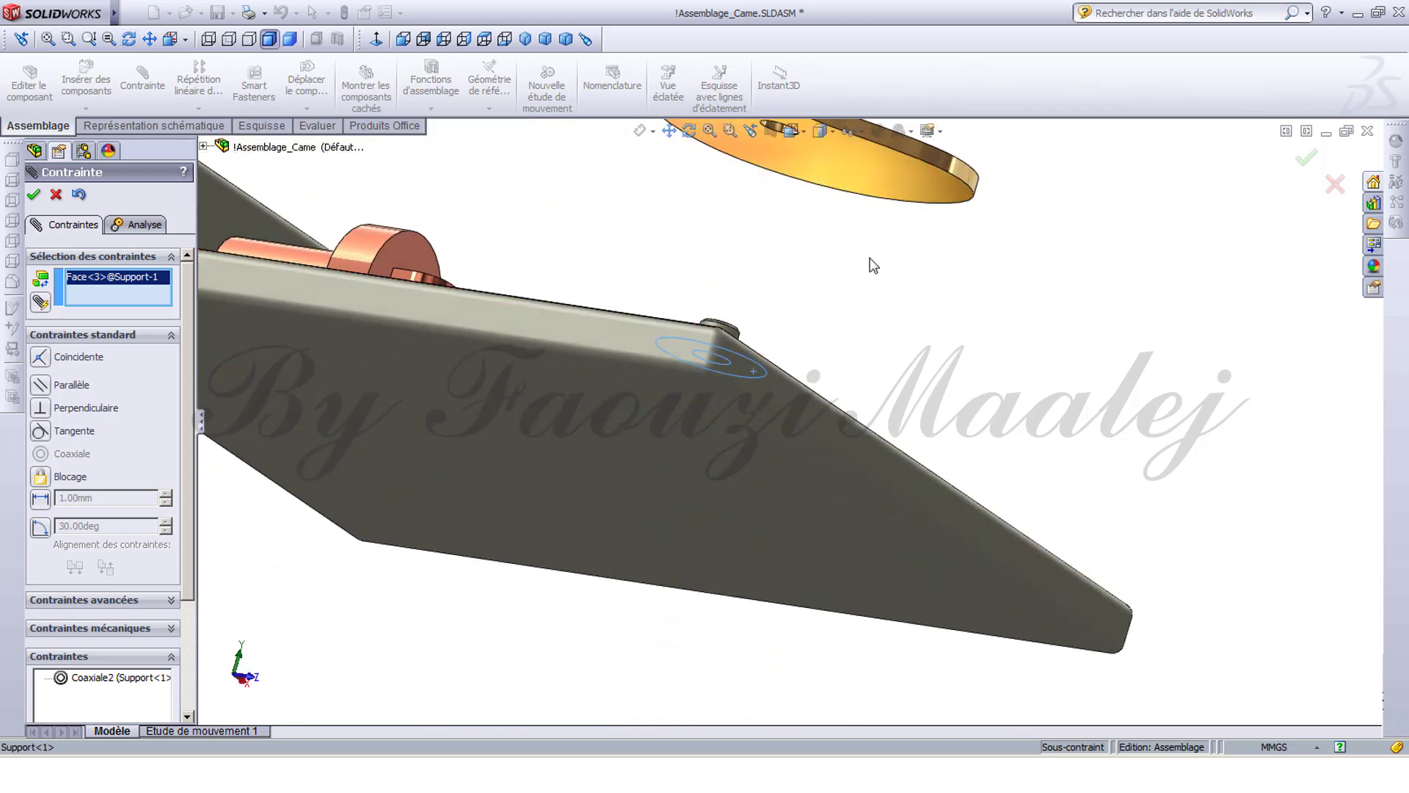
click(889, 183)
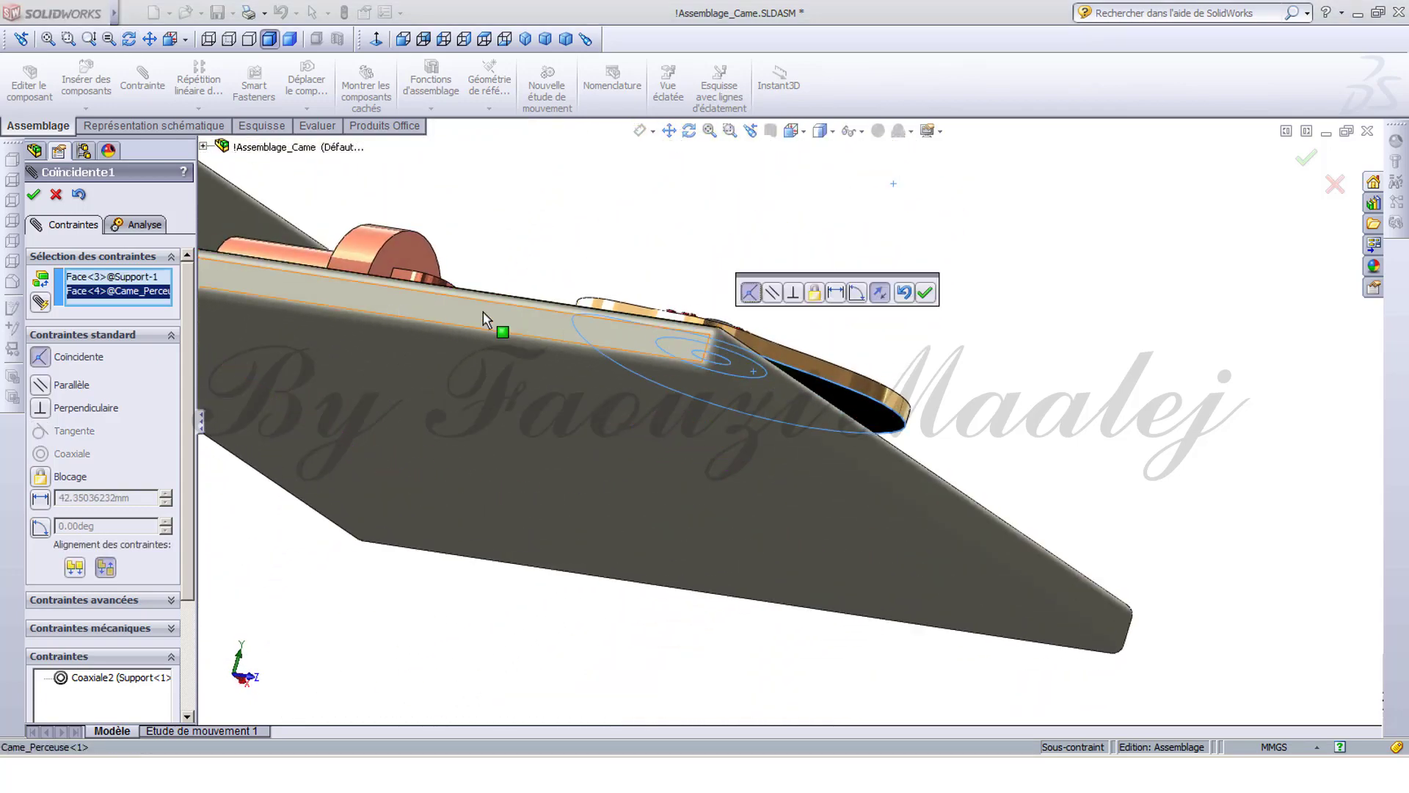
click(925, 292)
middle_drag(1033, 403, 1000, 547)
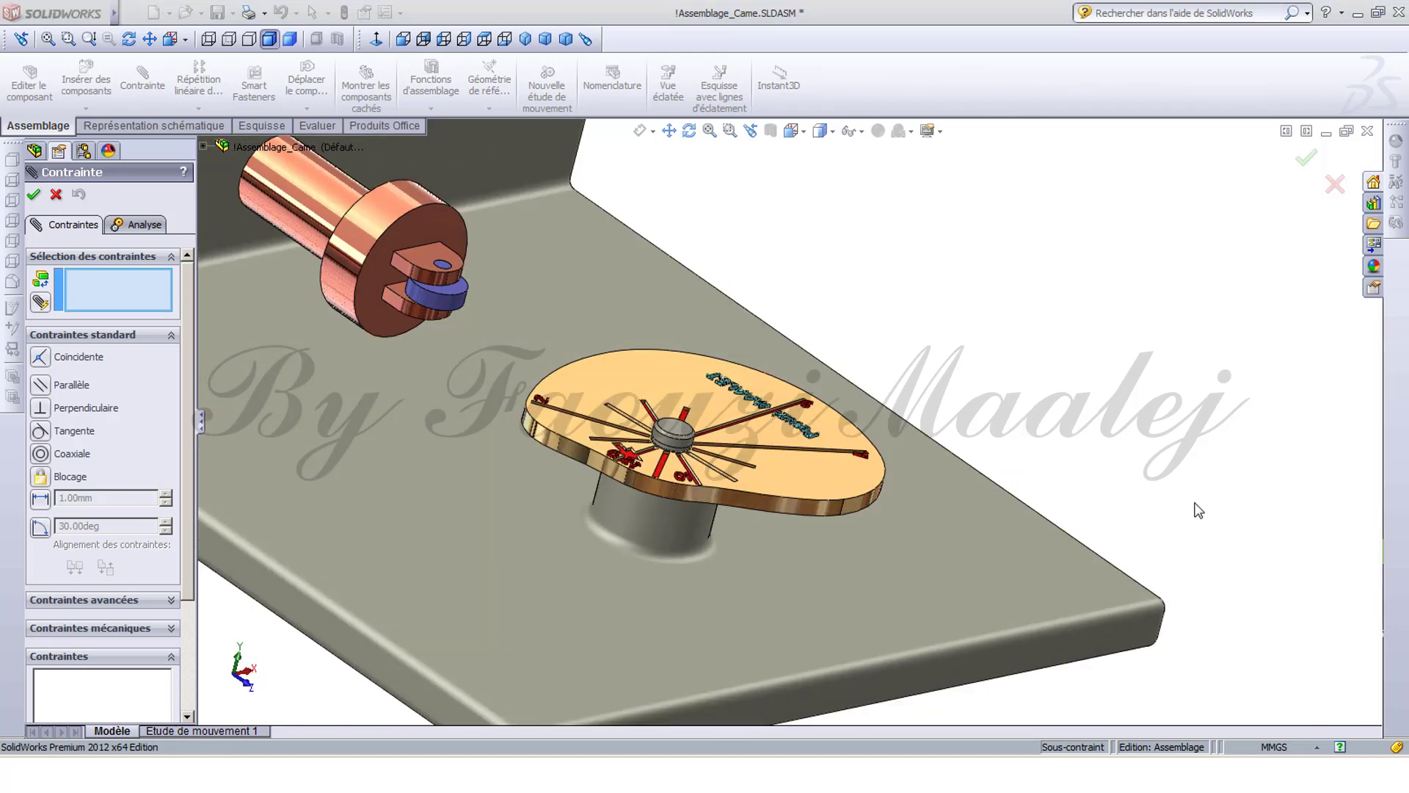
click(56, 196)
Delete the Came_Perceuse component from the assembly together with its dependent mates.
click(718, 375)
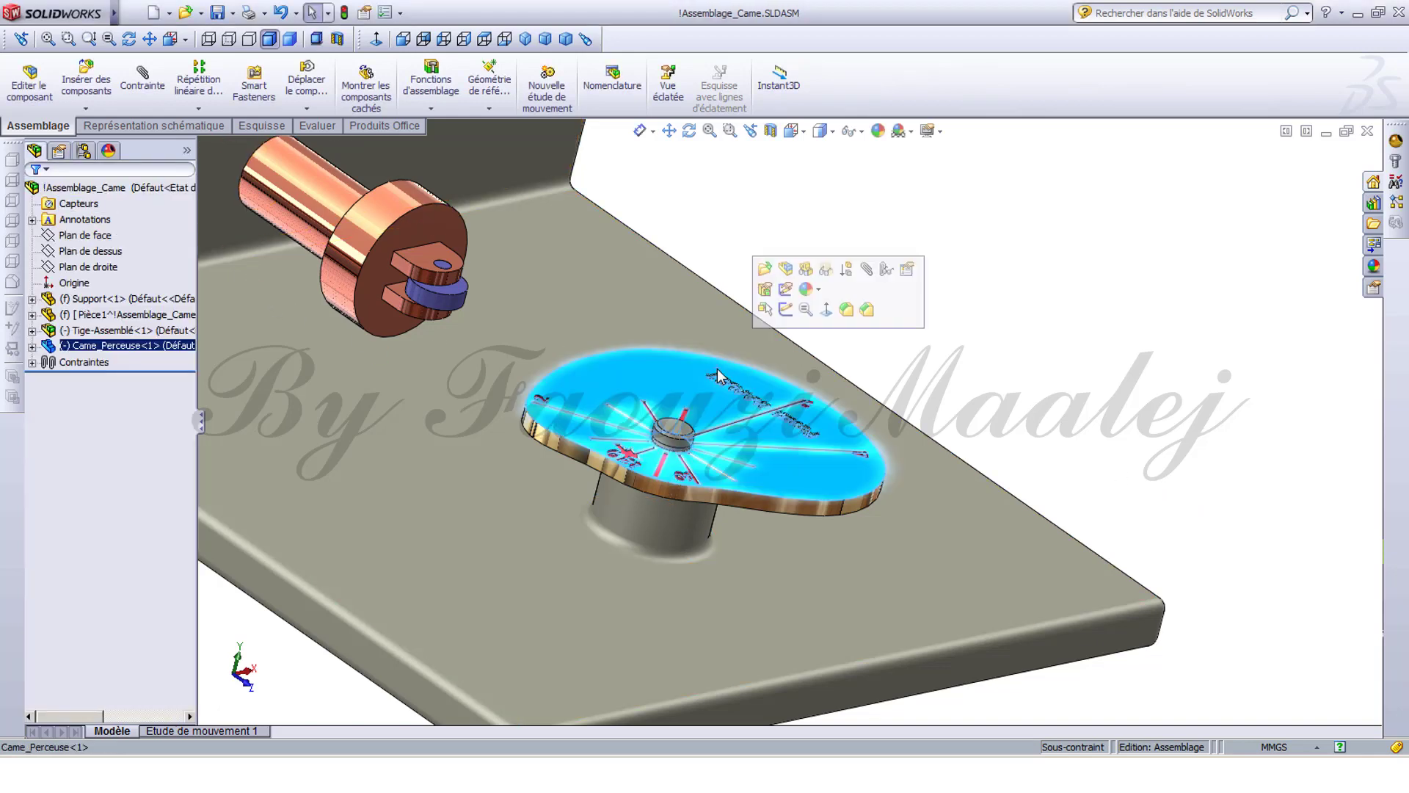
key(Delete)
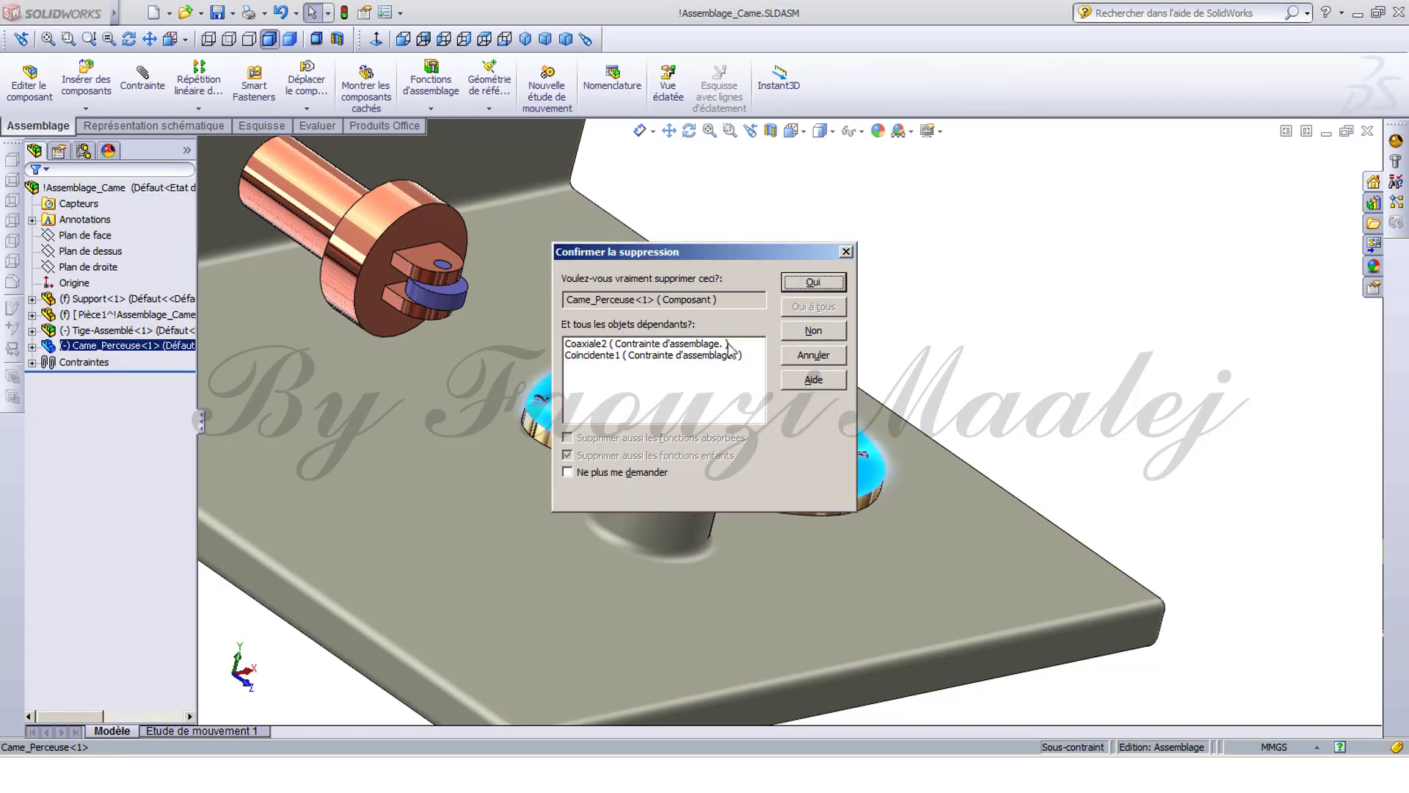
click(819, 285)
Open the part Came_Perceuse.SLDPRT in its own window, listing all file types to find it.
click(136, 13)
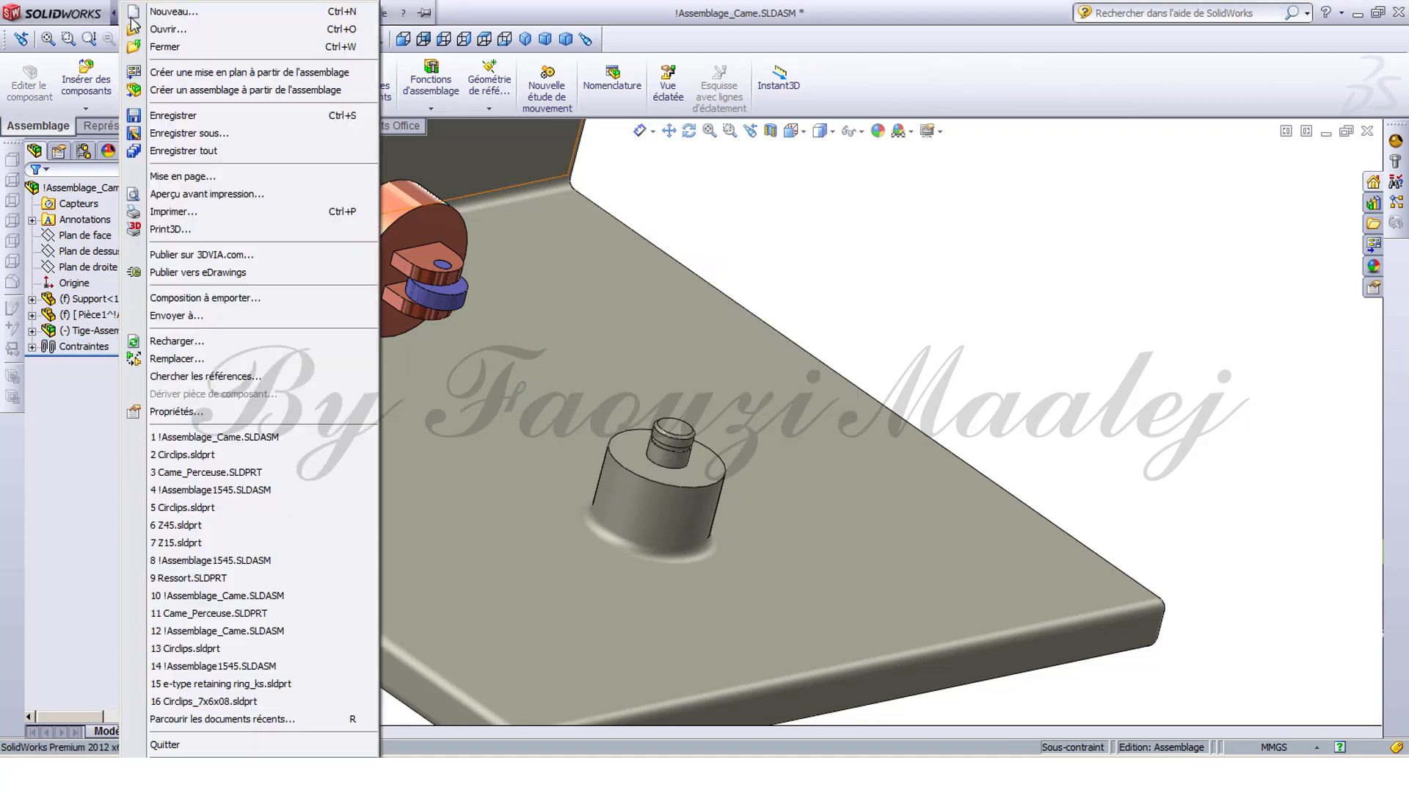
click(152, 30)
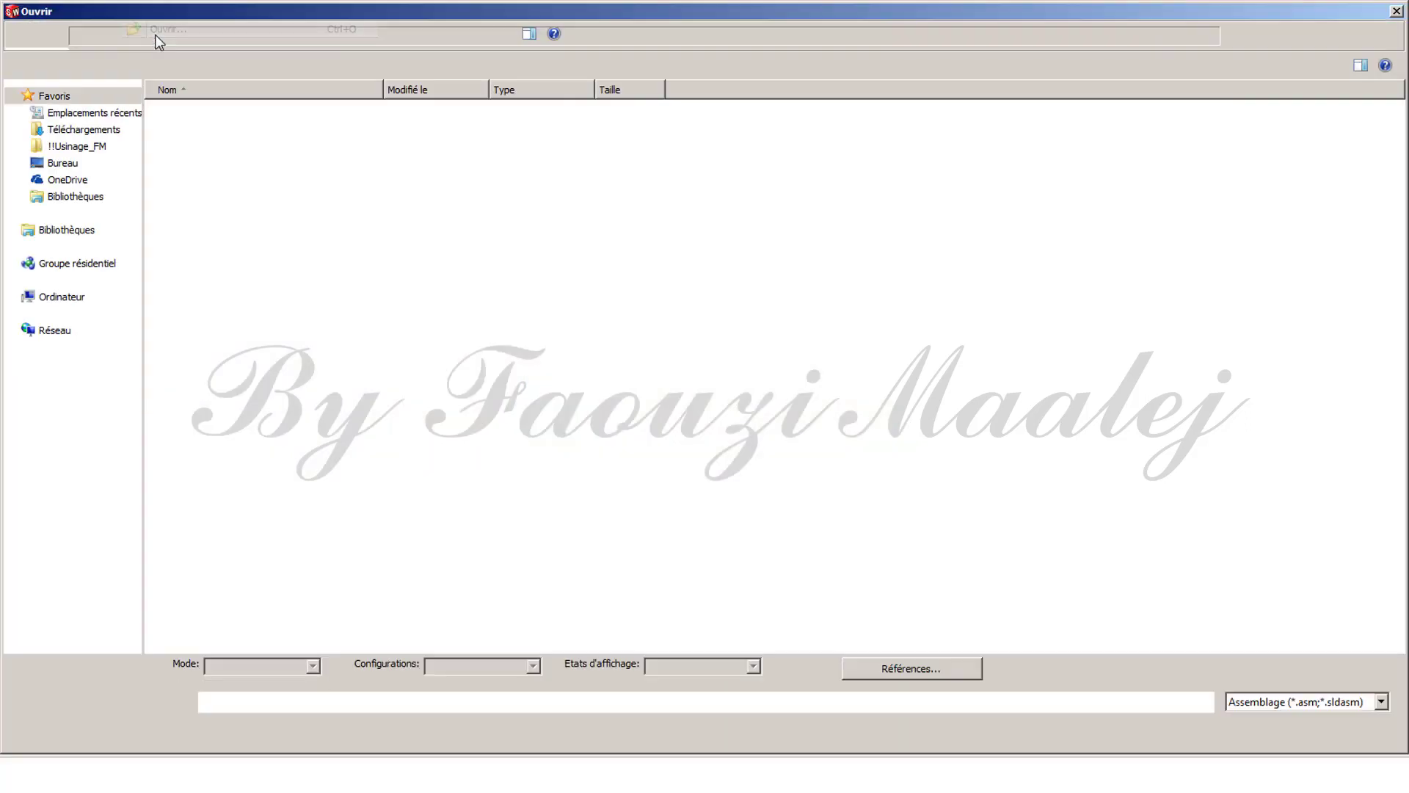
click(1257, 697)
click(1269, 685)
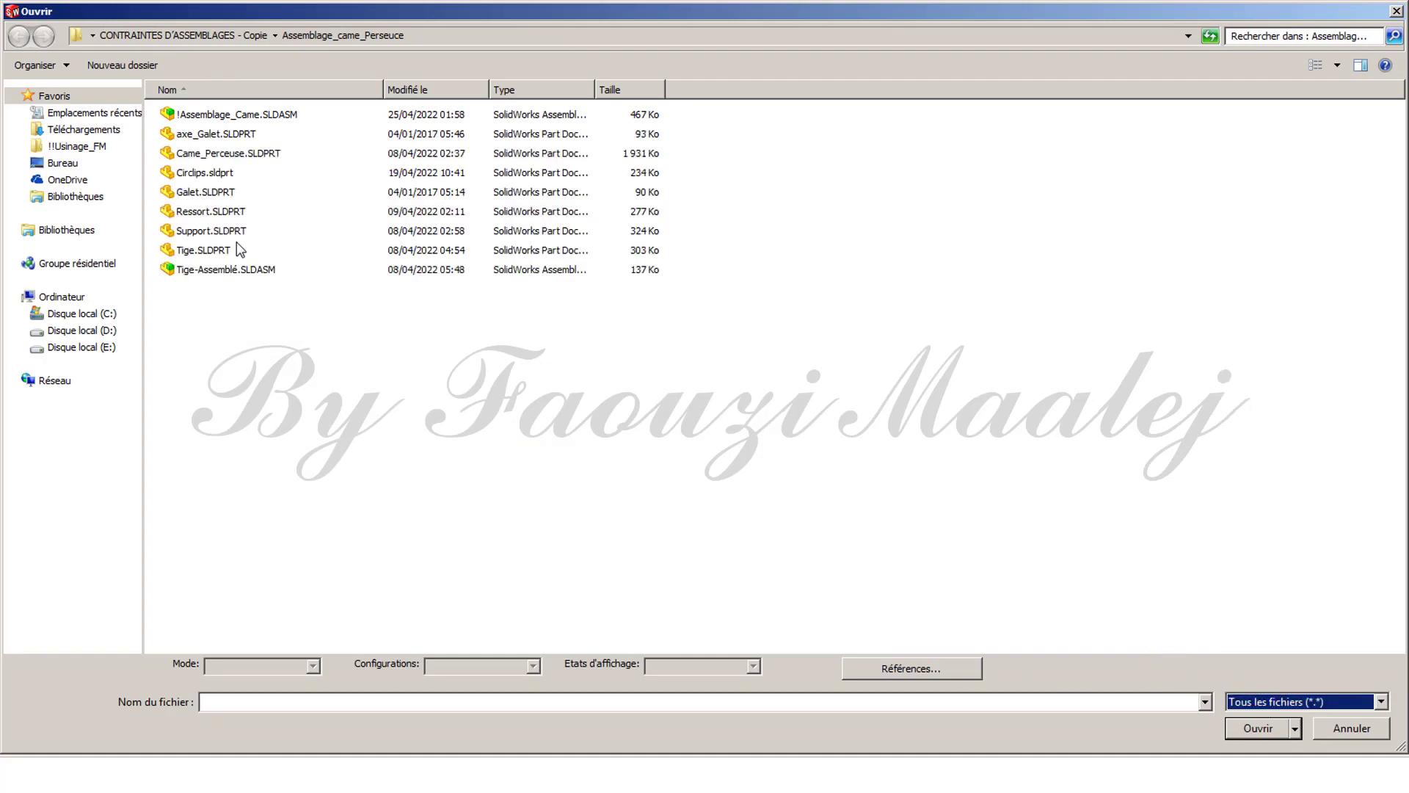
click(192, 154)
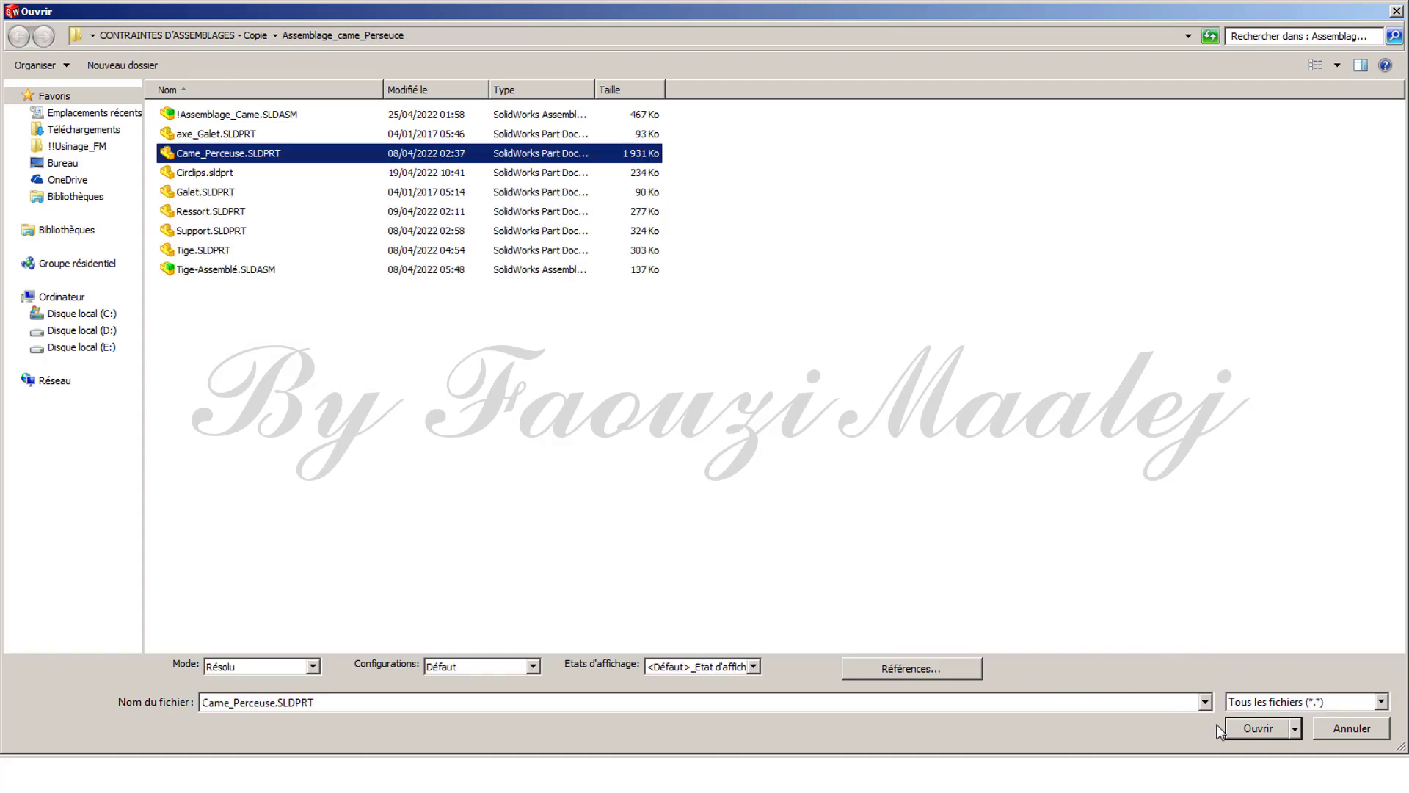
click(1259, 729)
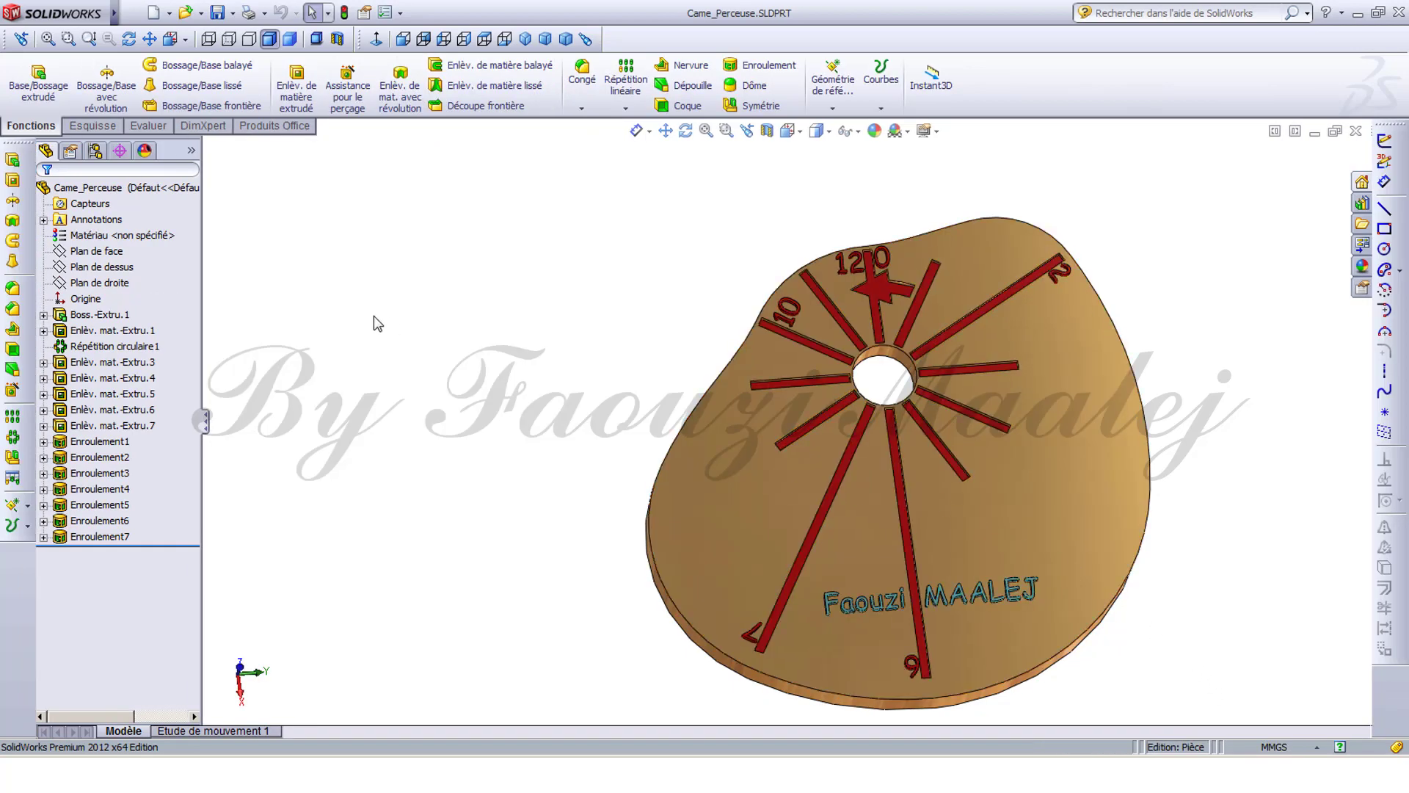
Tile the open part and assembly windows vertically, side by side.
click(373, 14)
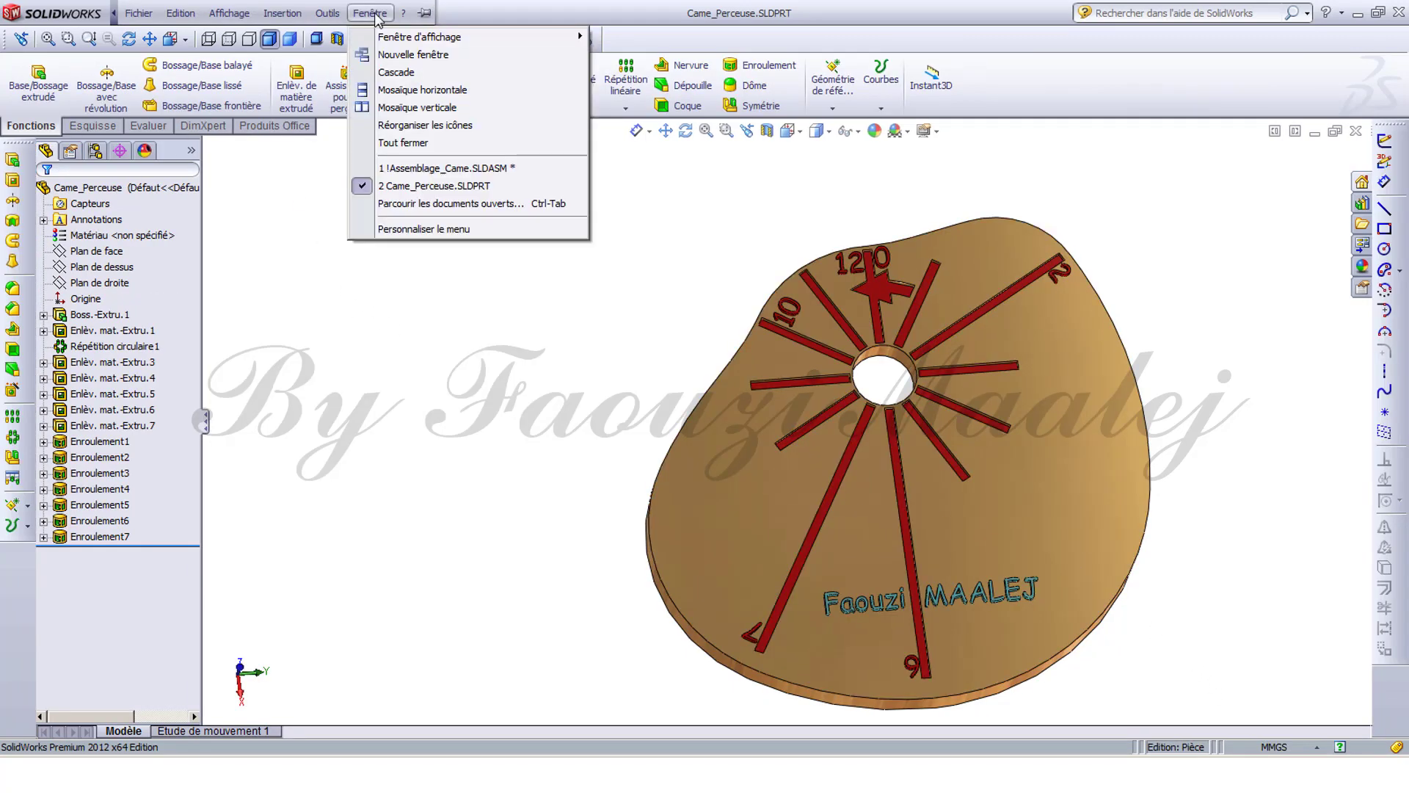
mouse_move(432, 176)
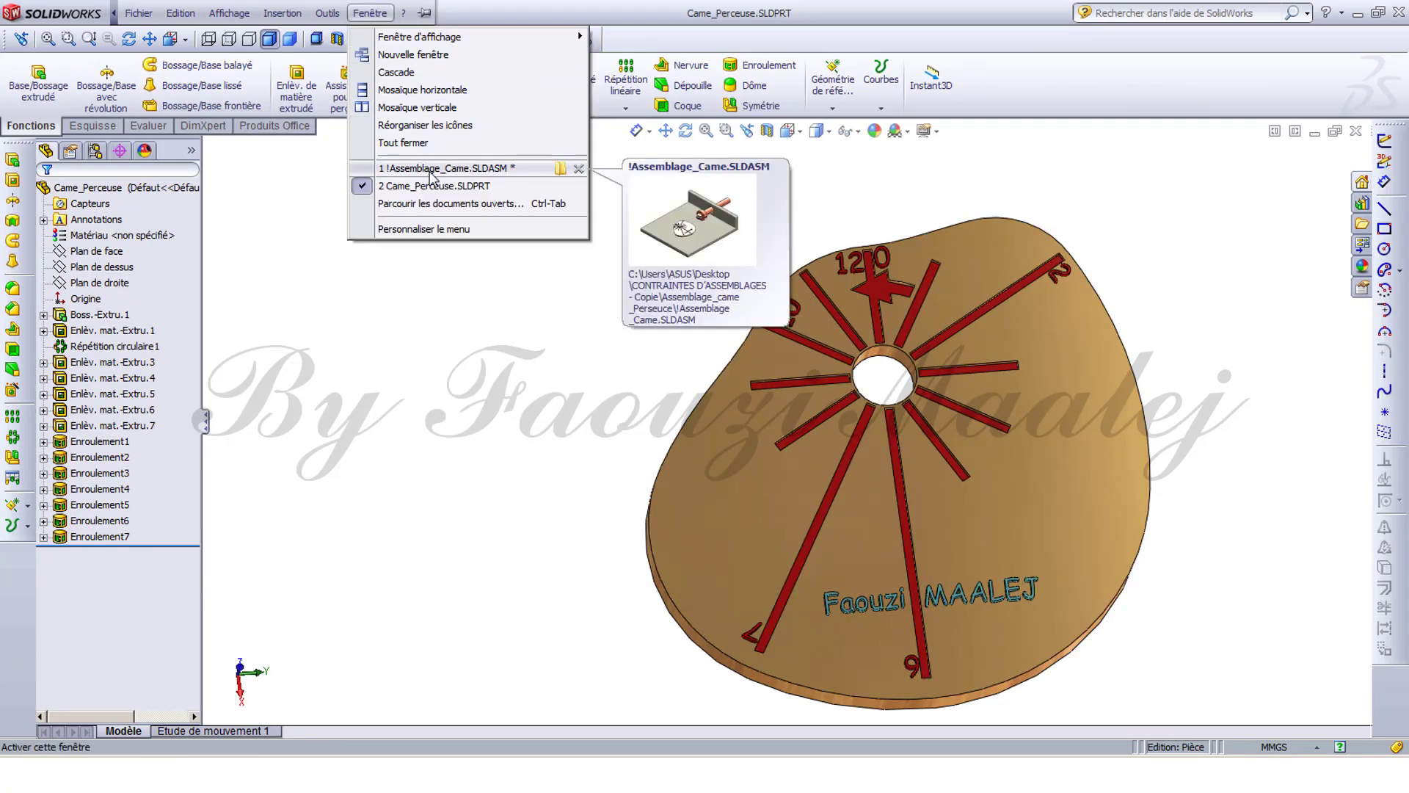
click(404, 109)
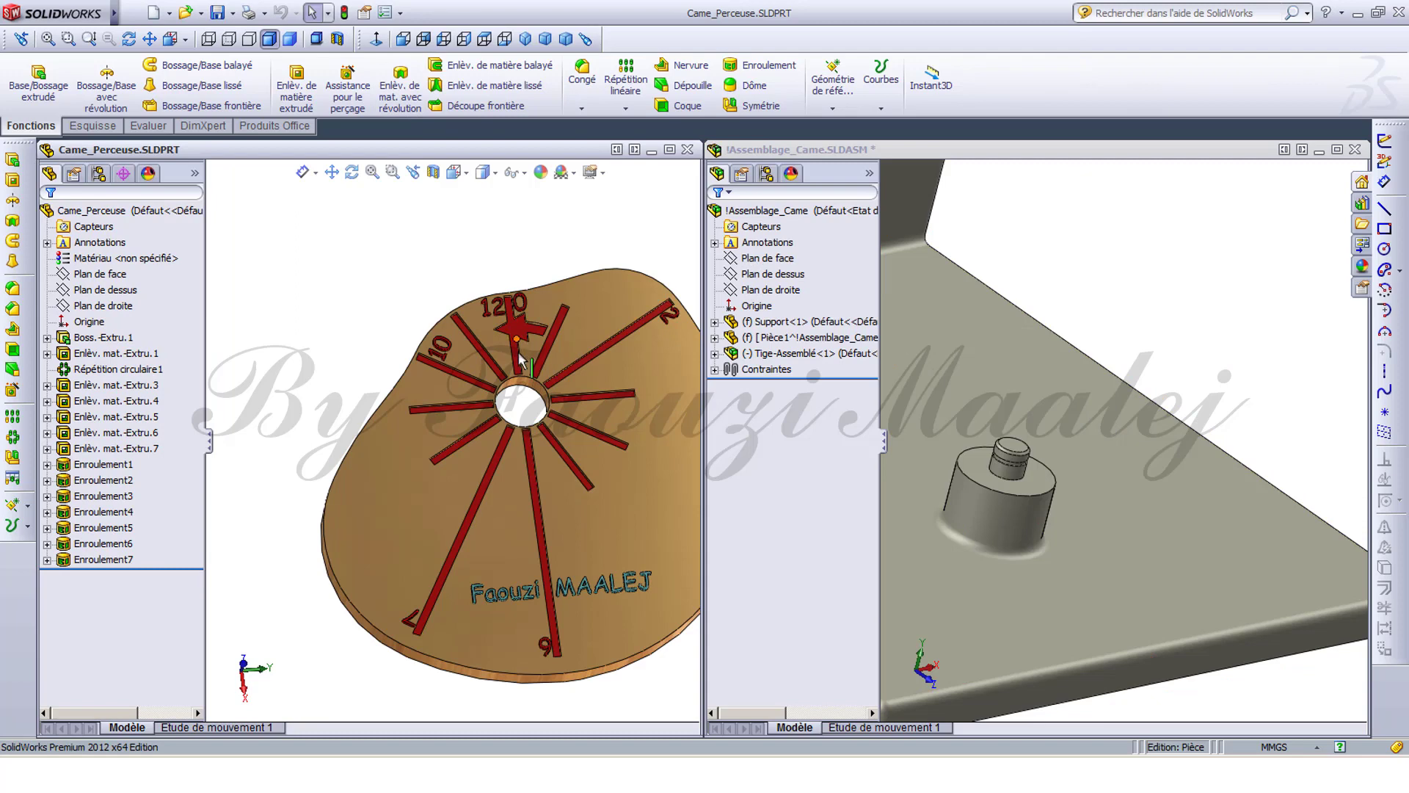
Bring the cam into the assembly by its hole's underside circular edge, snapping it onto the circular edge where the support's pin meets the boss.
middle_drag(531, 512, 478, 350)
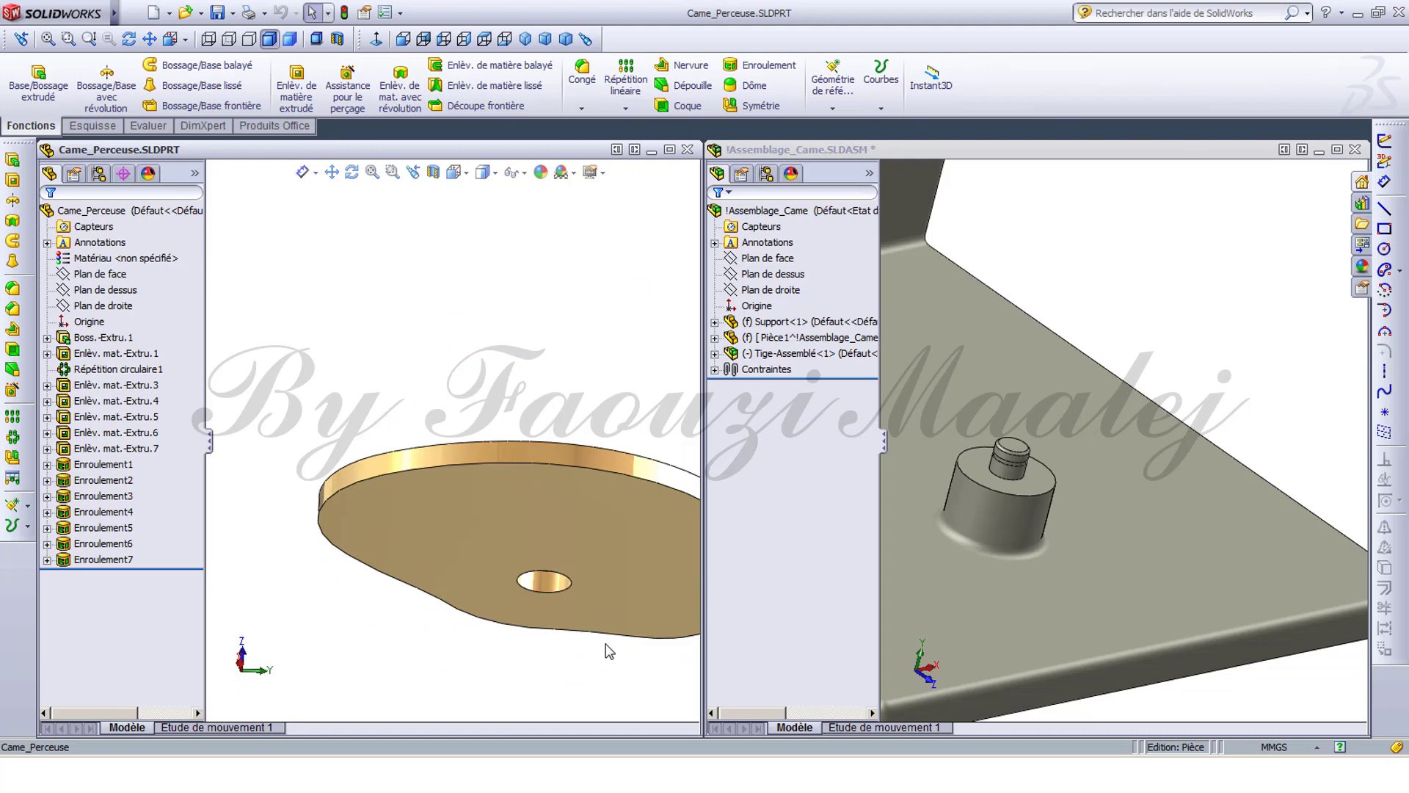
click(560, 589)
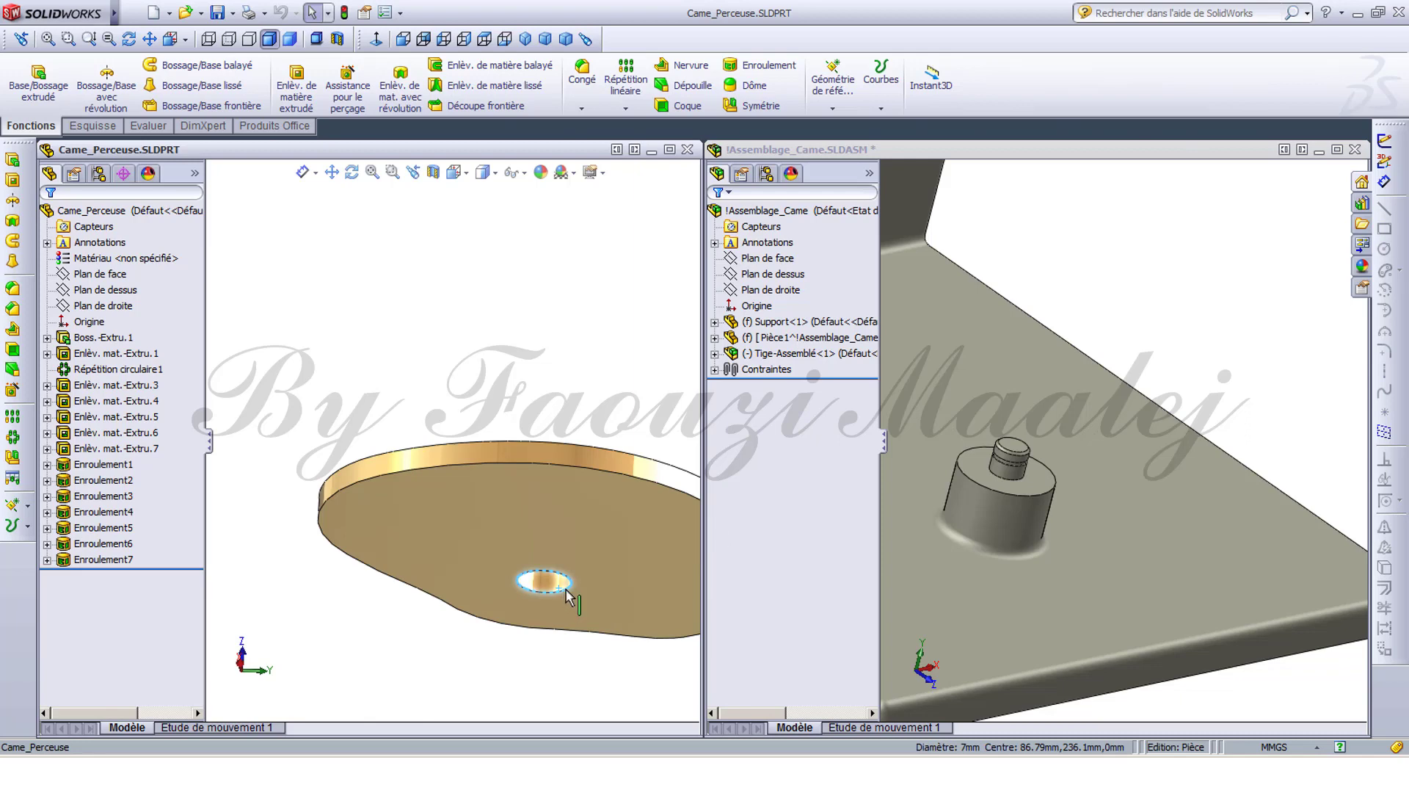
drag(569, 596, 1003, 484)
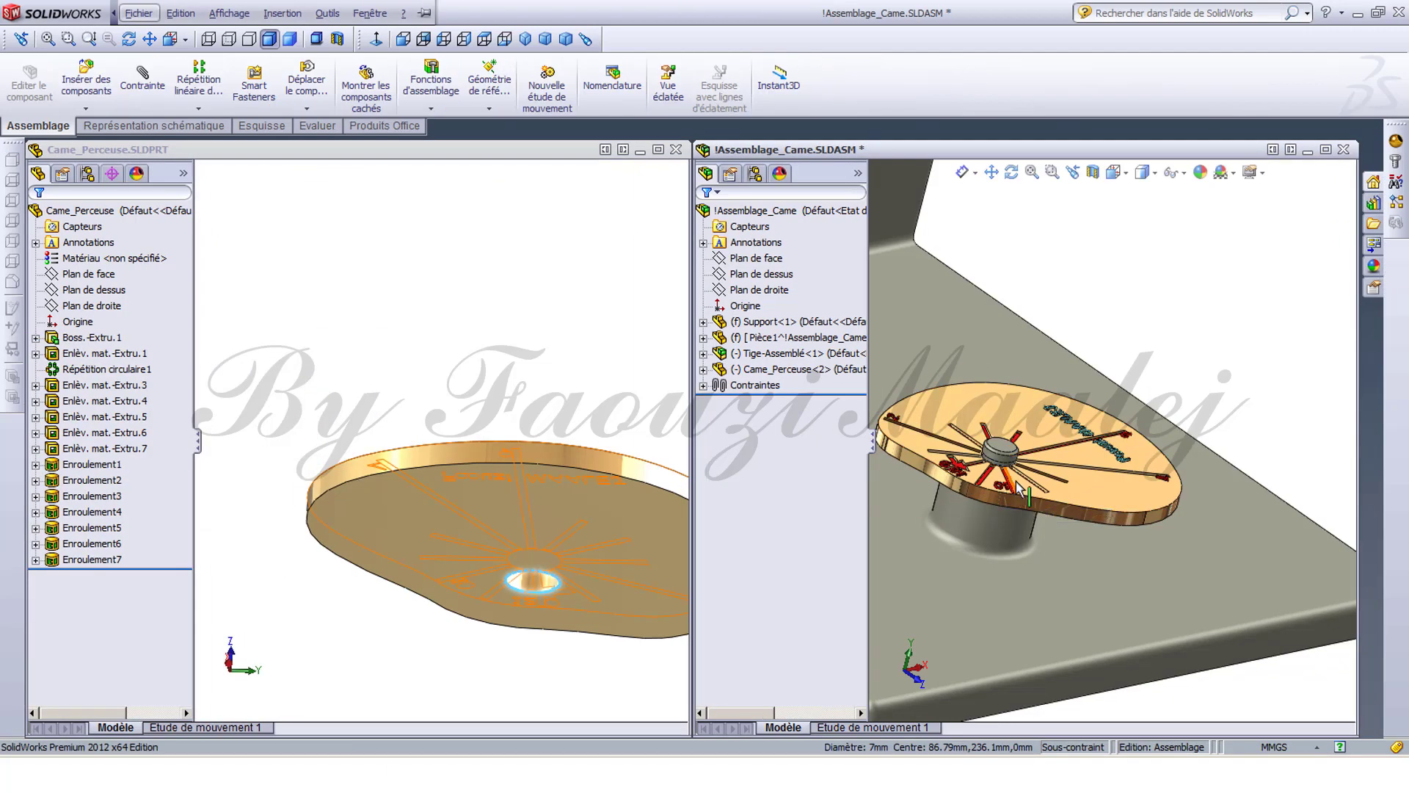
Turn the inserted cam slightly about the support's pin to check its rotation, and clear the selection.
click(1099, 484)
drag(1099, 478, 1103, 499)
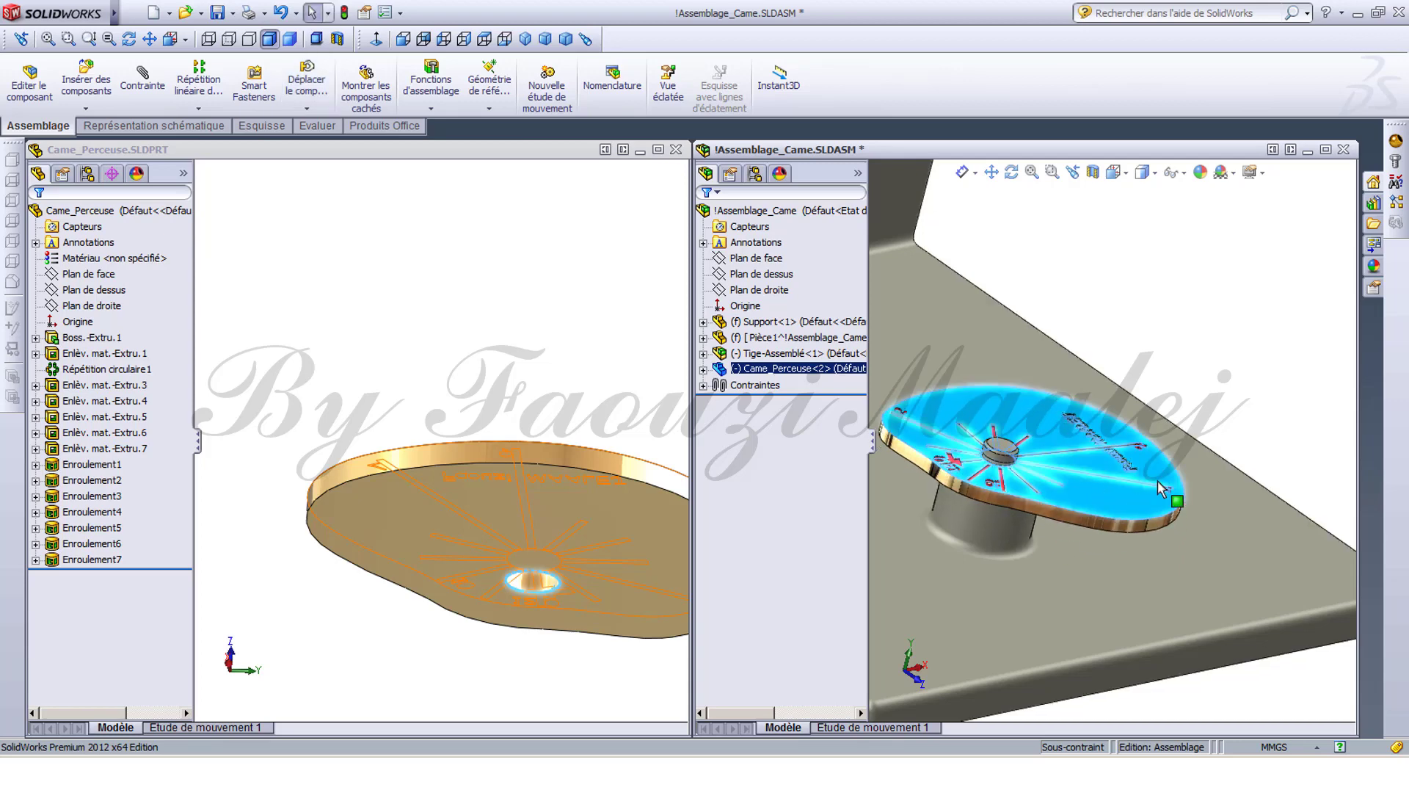
click(1222, 377)
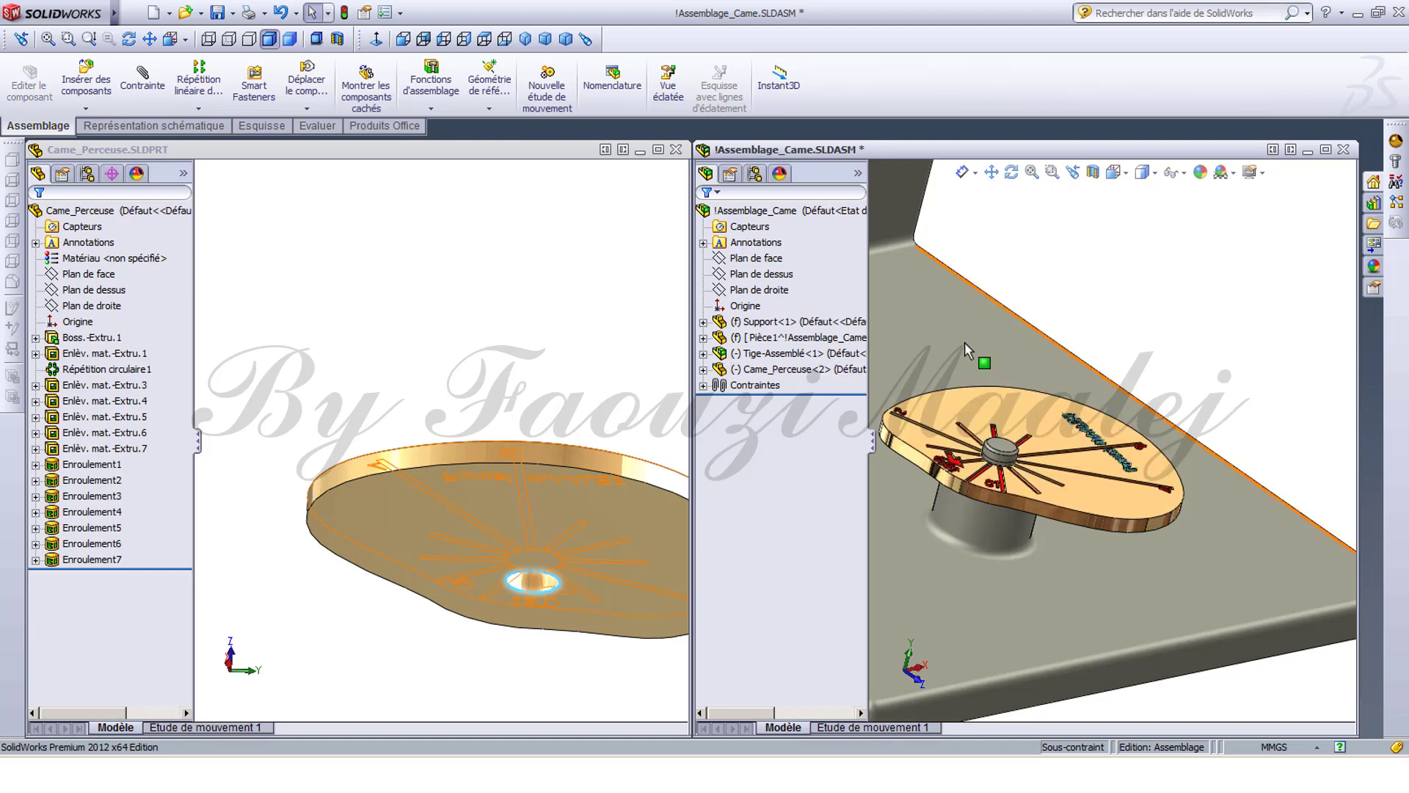
Close the Came_Perceuse part window and maximize the !Assemblage_Came assembly window.
click(674, 158)
click(687, 149)
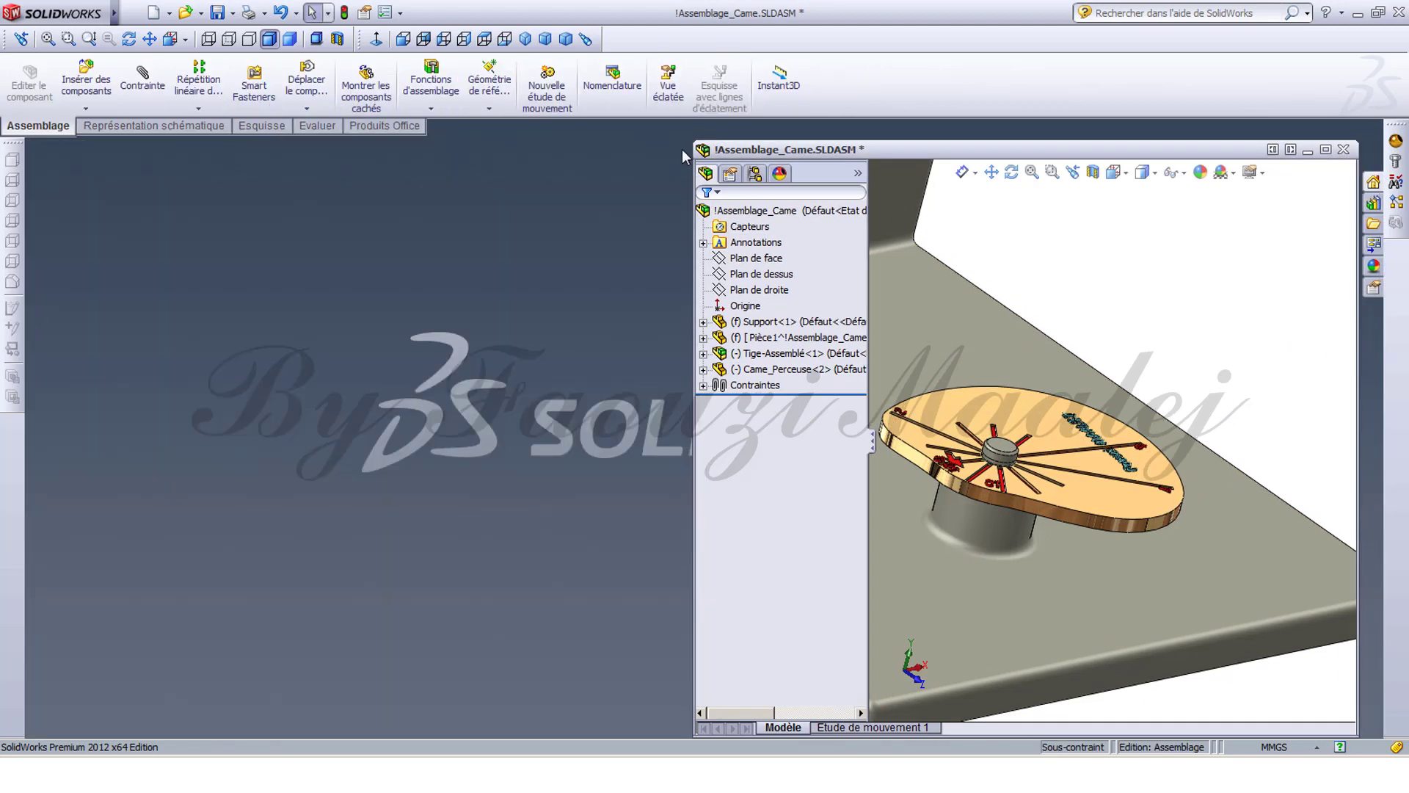
click(1325, 150)
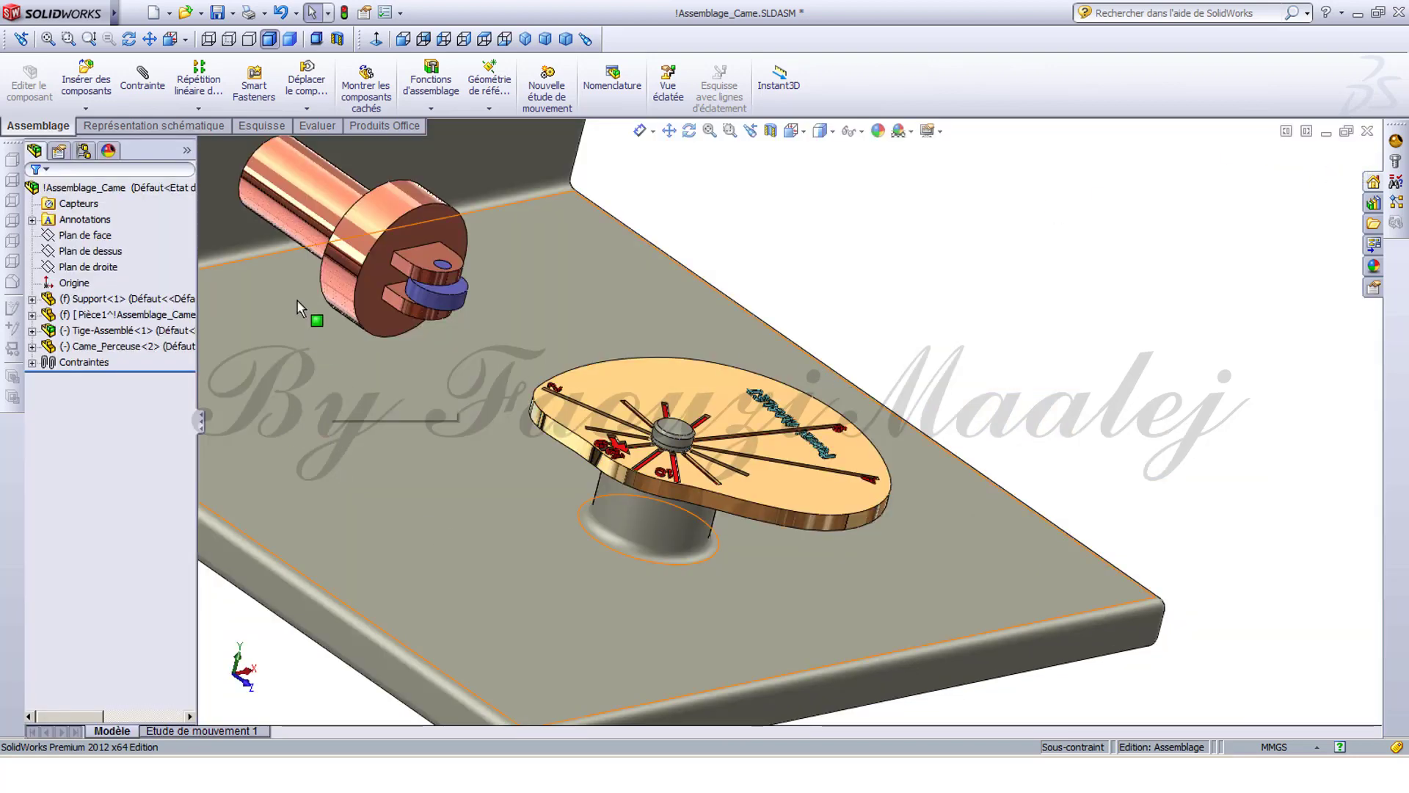
Insert Circlips.sldprt into the assembly, snapping it onto the circular edge of the support pin's groove just above the cam.
click(86, 77)
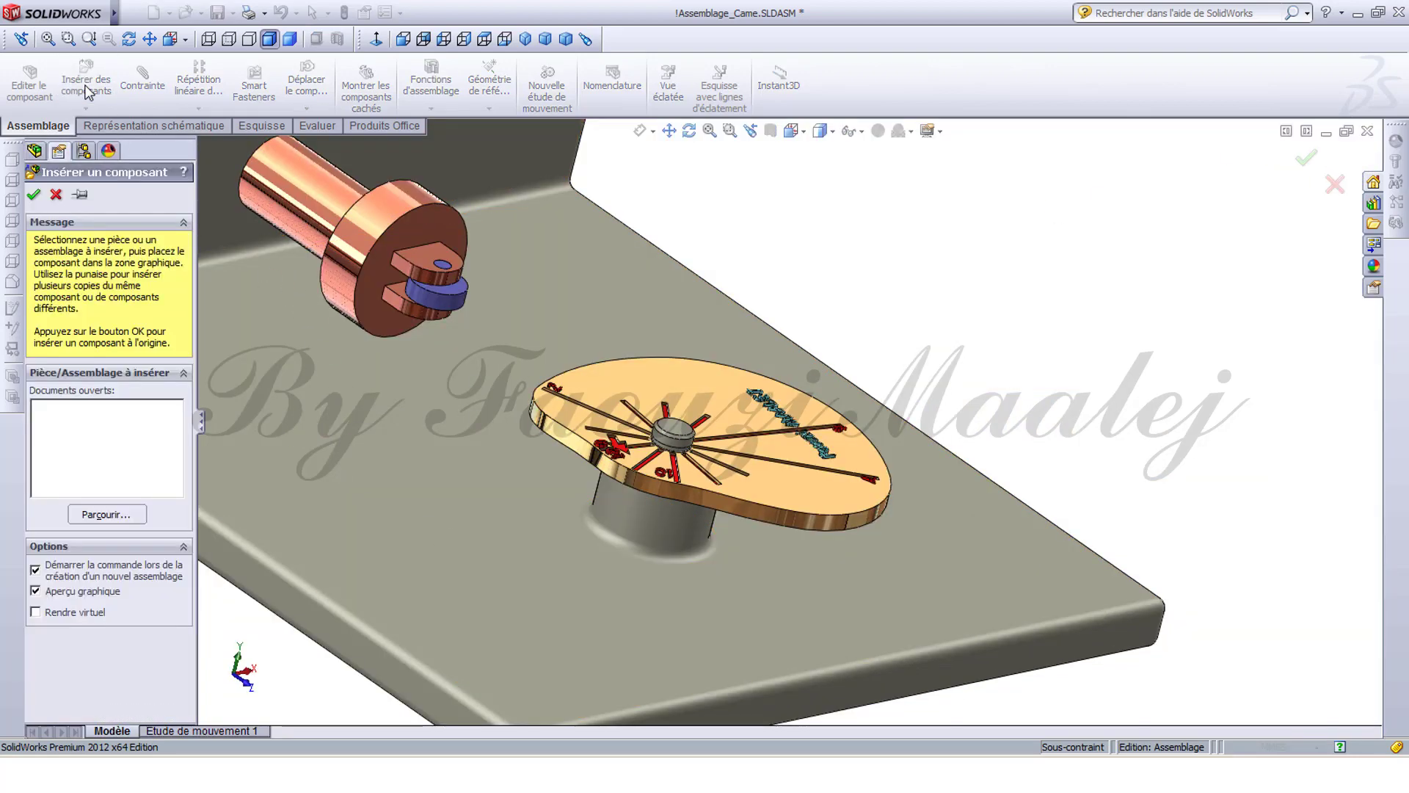
click(133, 512)
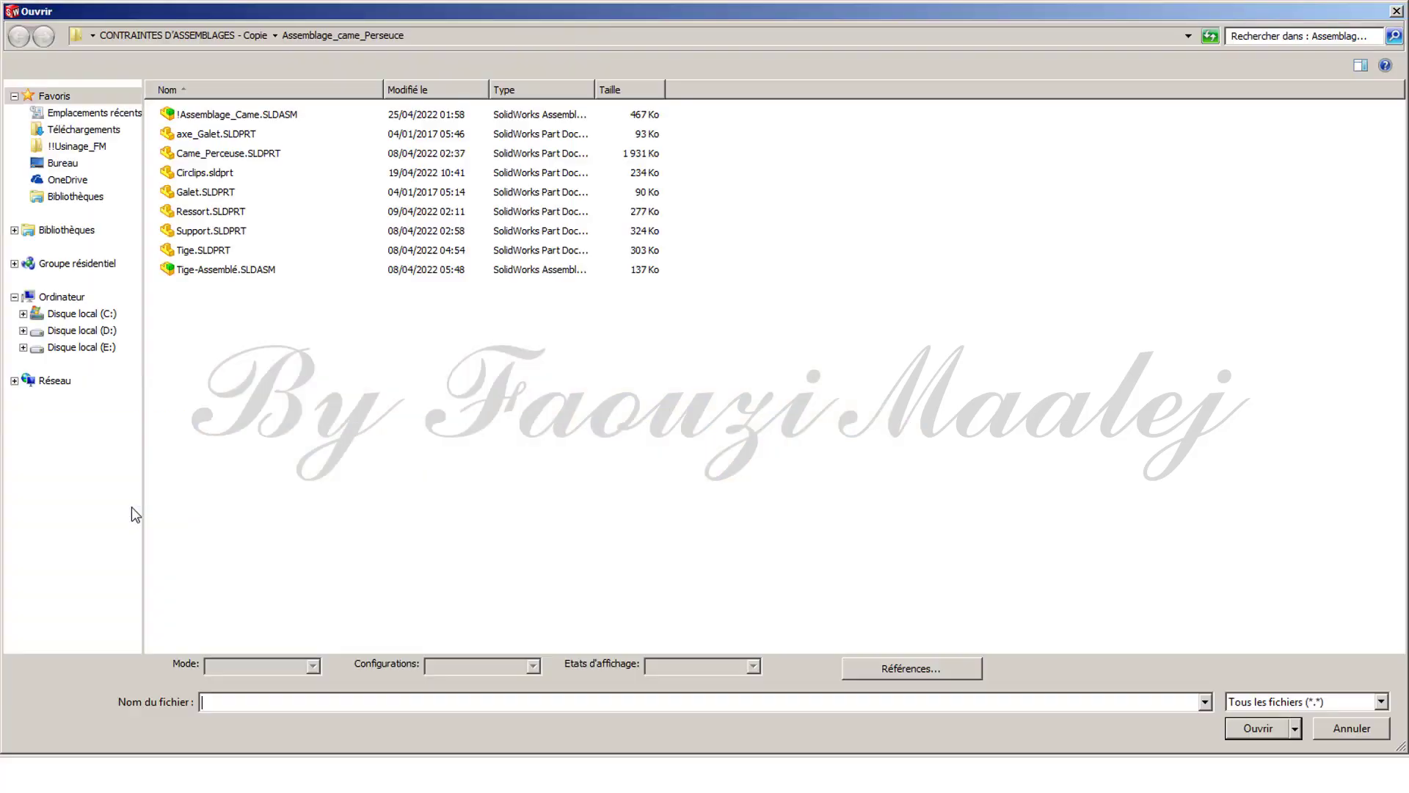
click(206, 174)
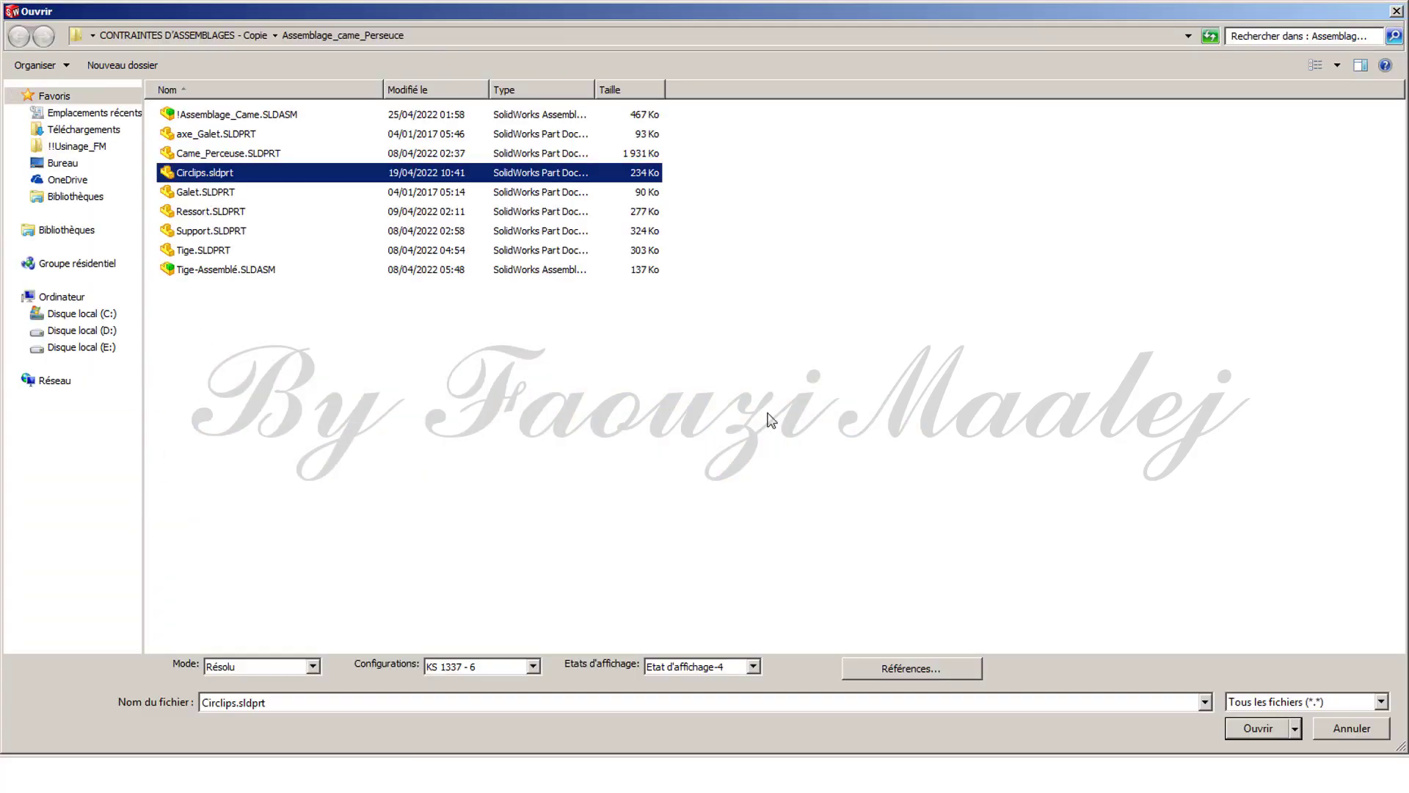
click(1259, 728)
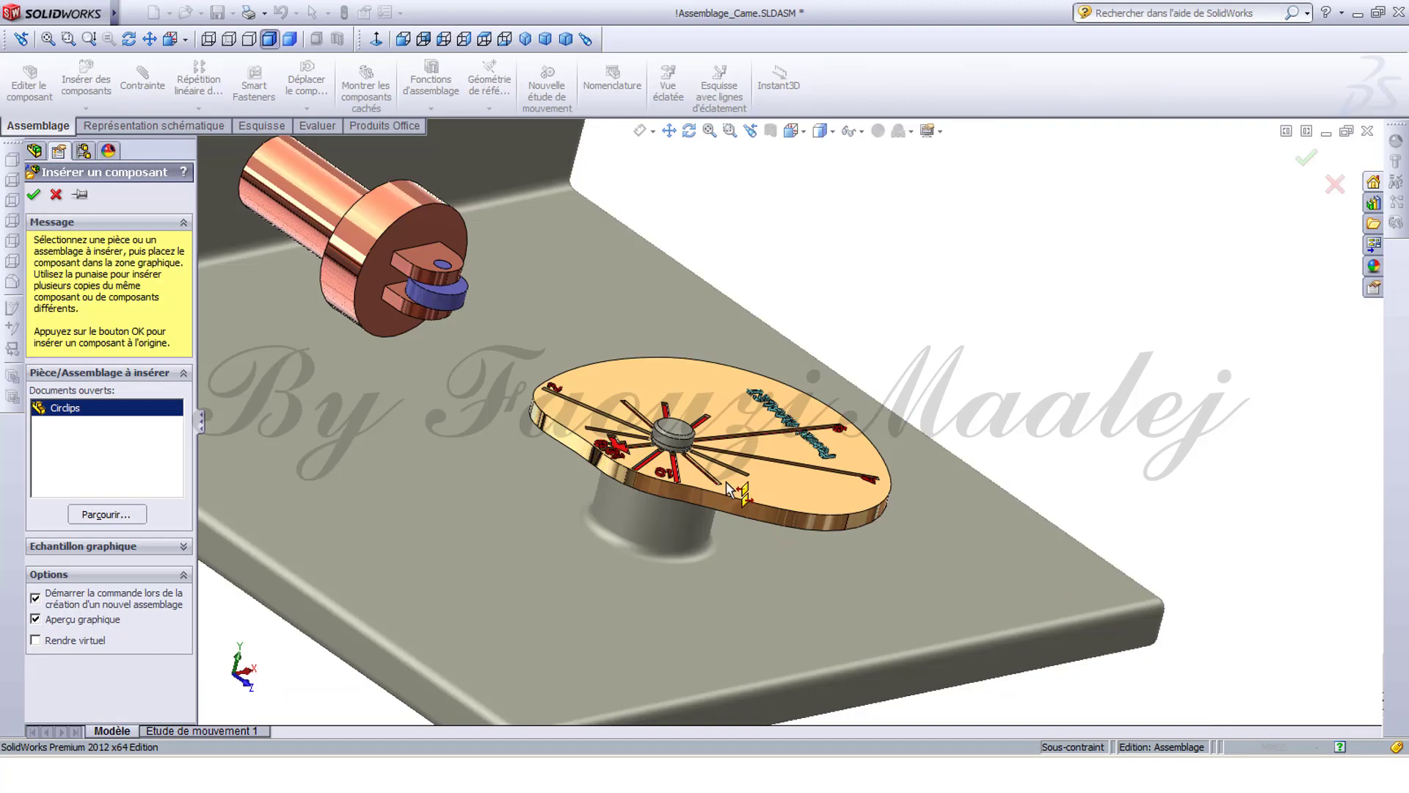
scroll(690, 462, down, 5)
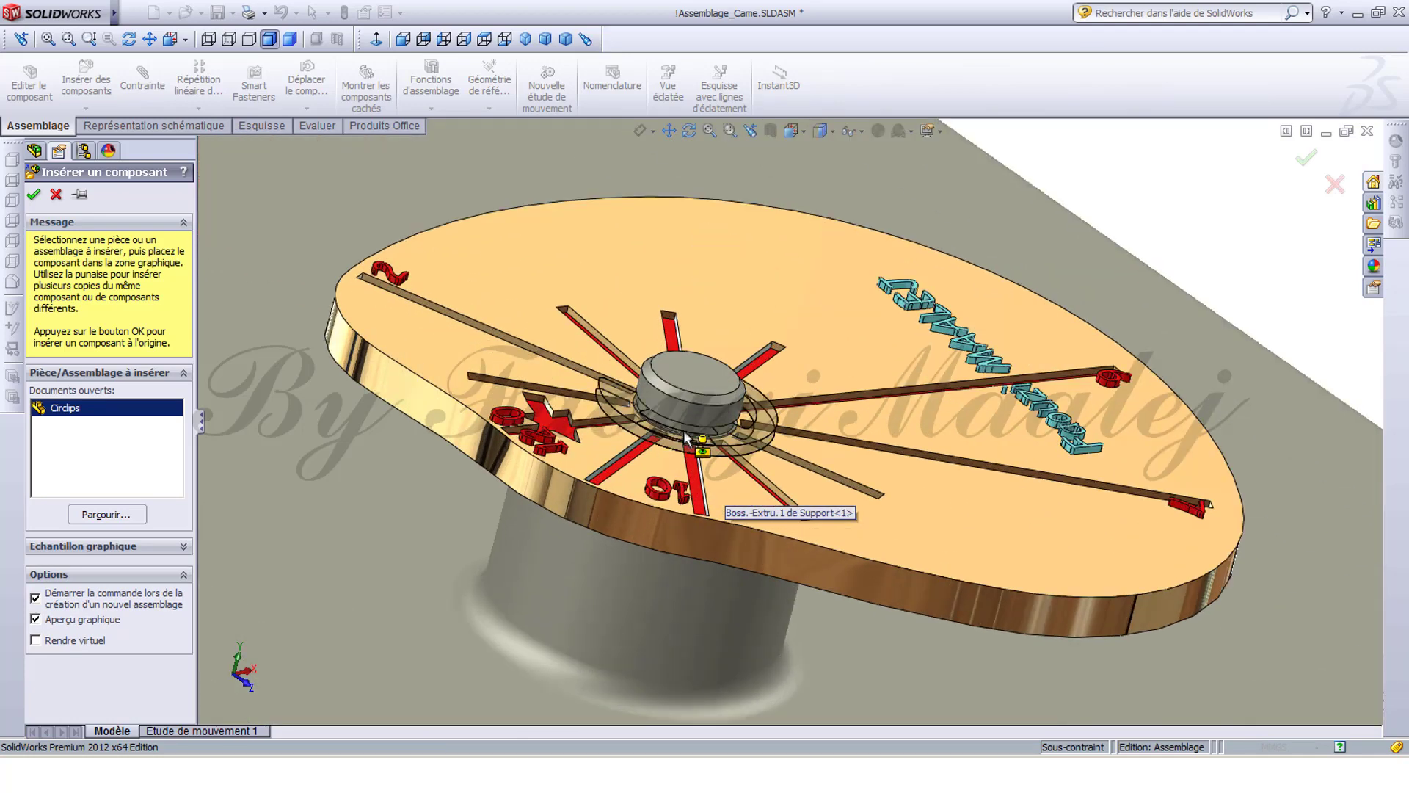
click(685, 433)
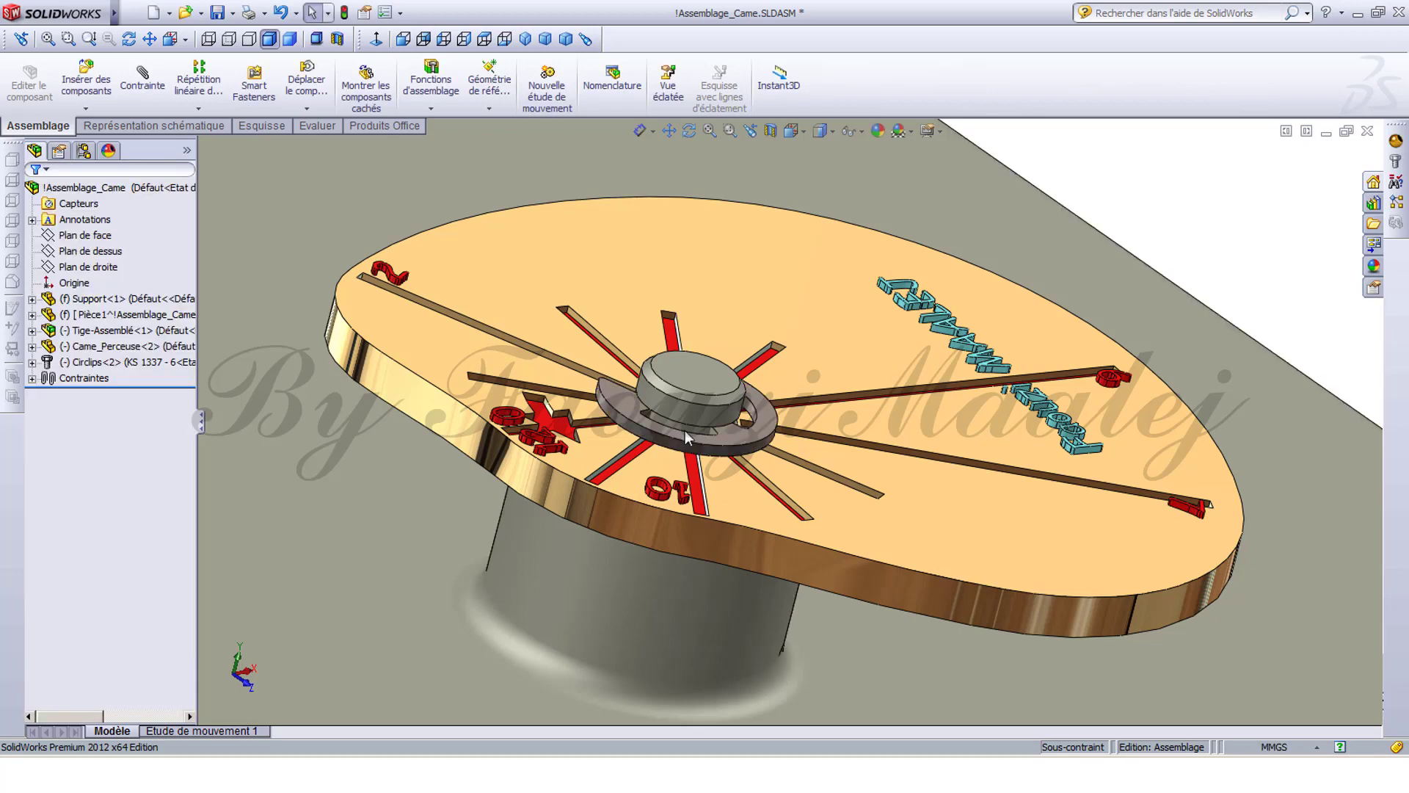
Turn the circlip and the cam slightly about the support's pin to check their rotation, and clear the selection.
click(721, 454)
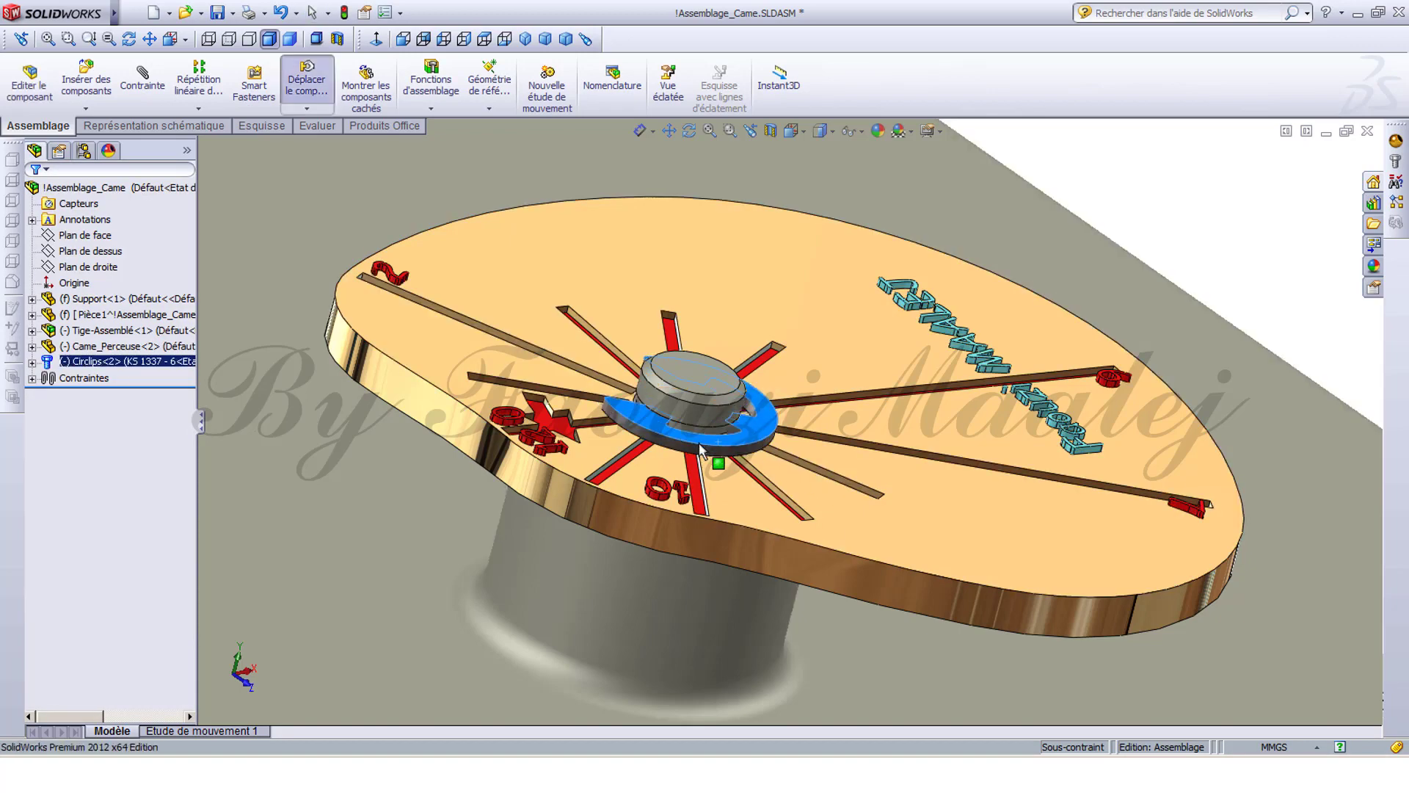
drag(915, 479, 954, 489)
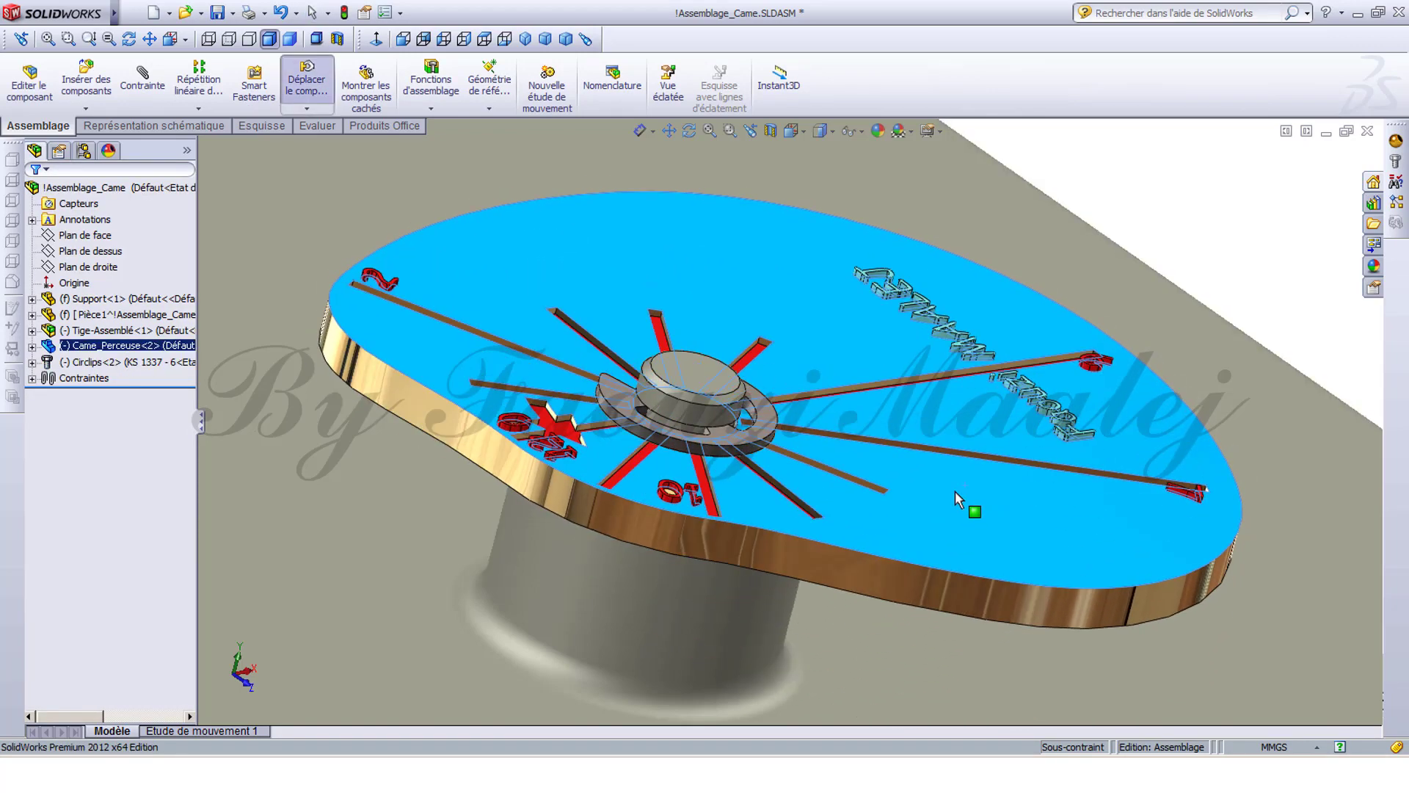
scroll(954, 486, down, 3)
scroll(954, 481, up, 6)
scroll(953, 489, up, 5)
click(1062, 383)
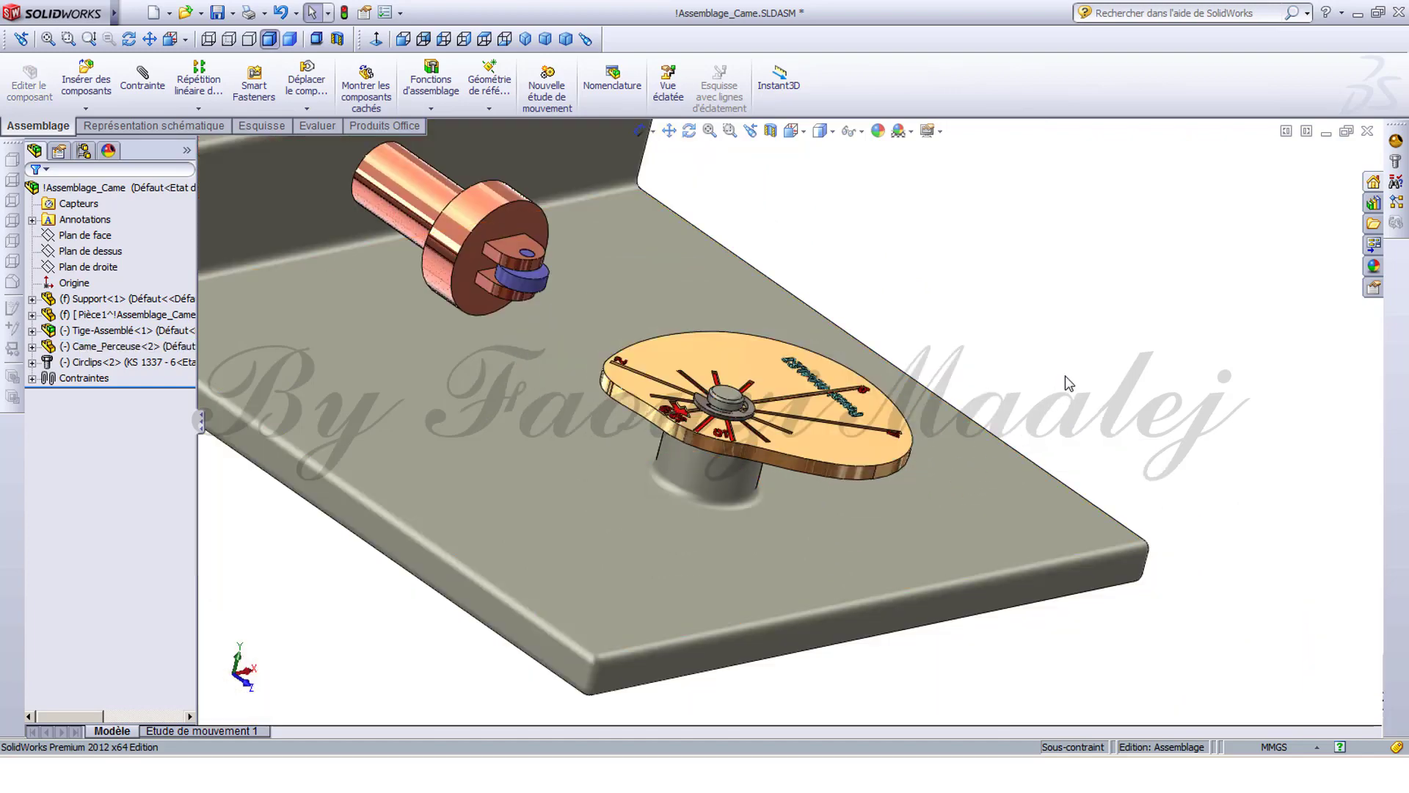
Start a mechanical cam mate using the cam's outer profile face, with the rod's roller face as the cam follower.
scroll(1062, 380, down, 4)
middle_drag(1004, 385, 1057, 452)
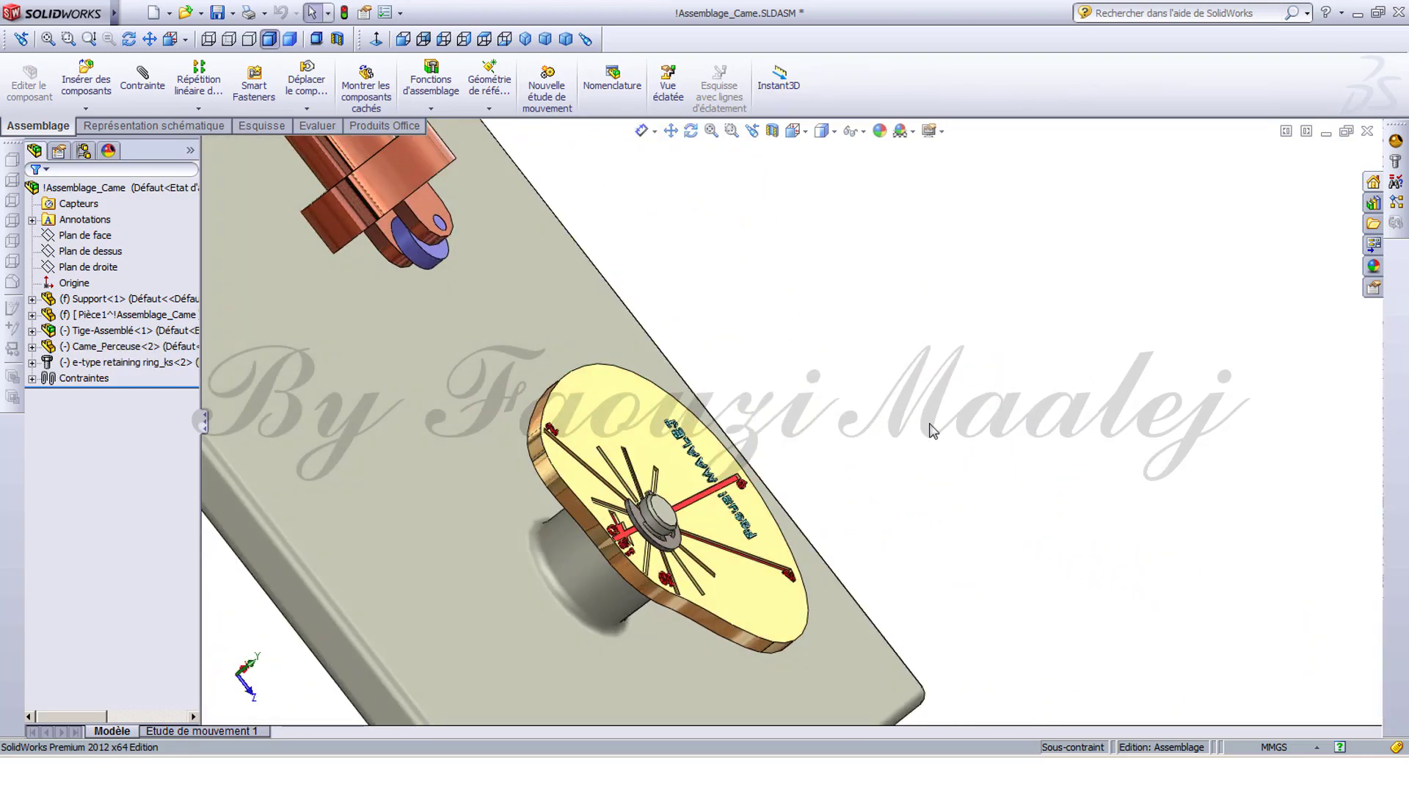
click(129, 95)
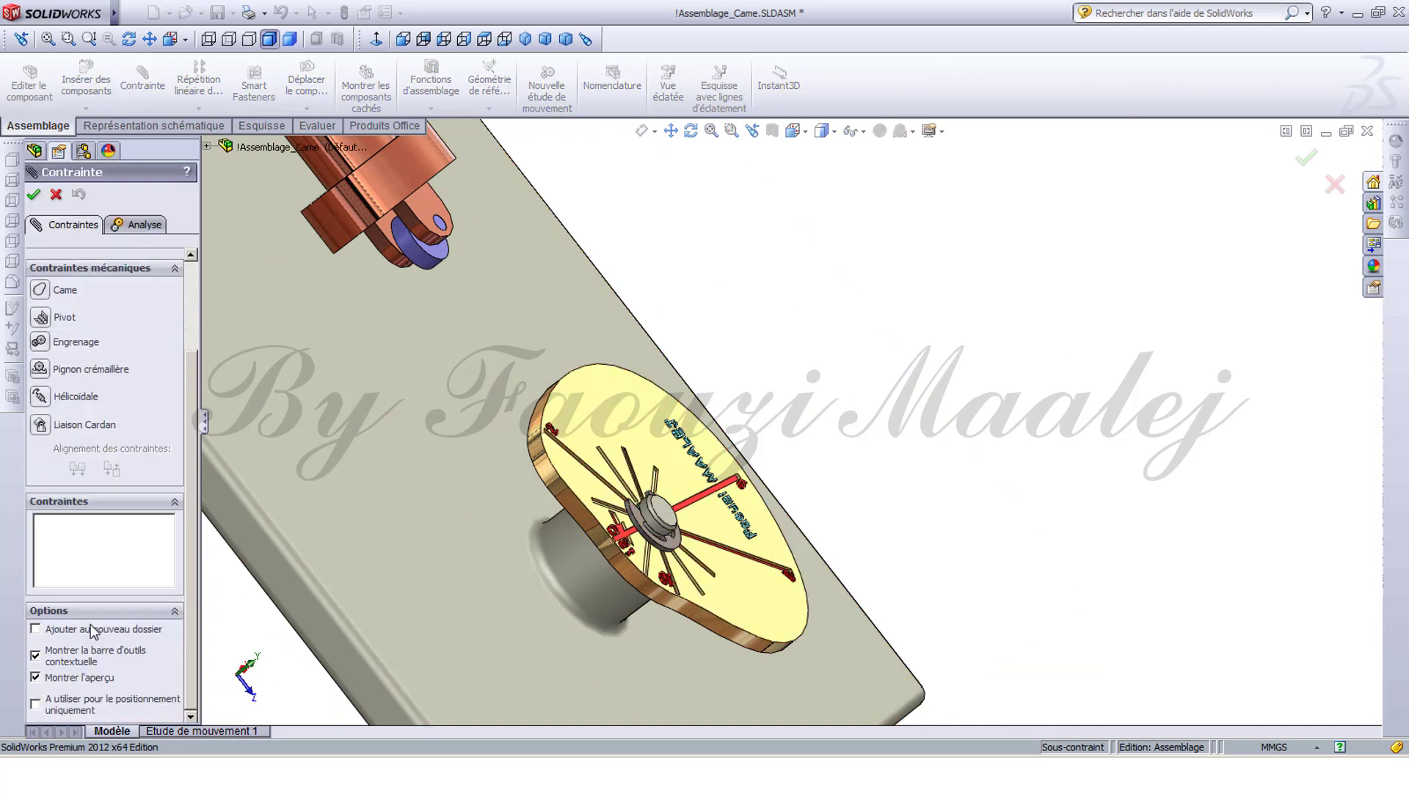
click(39, 291)
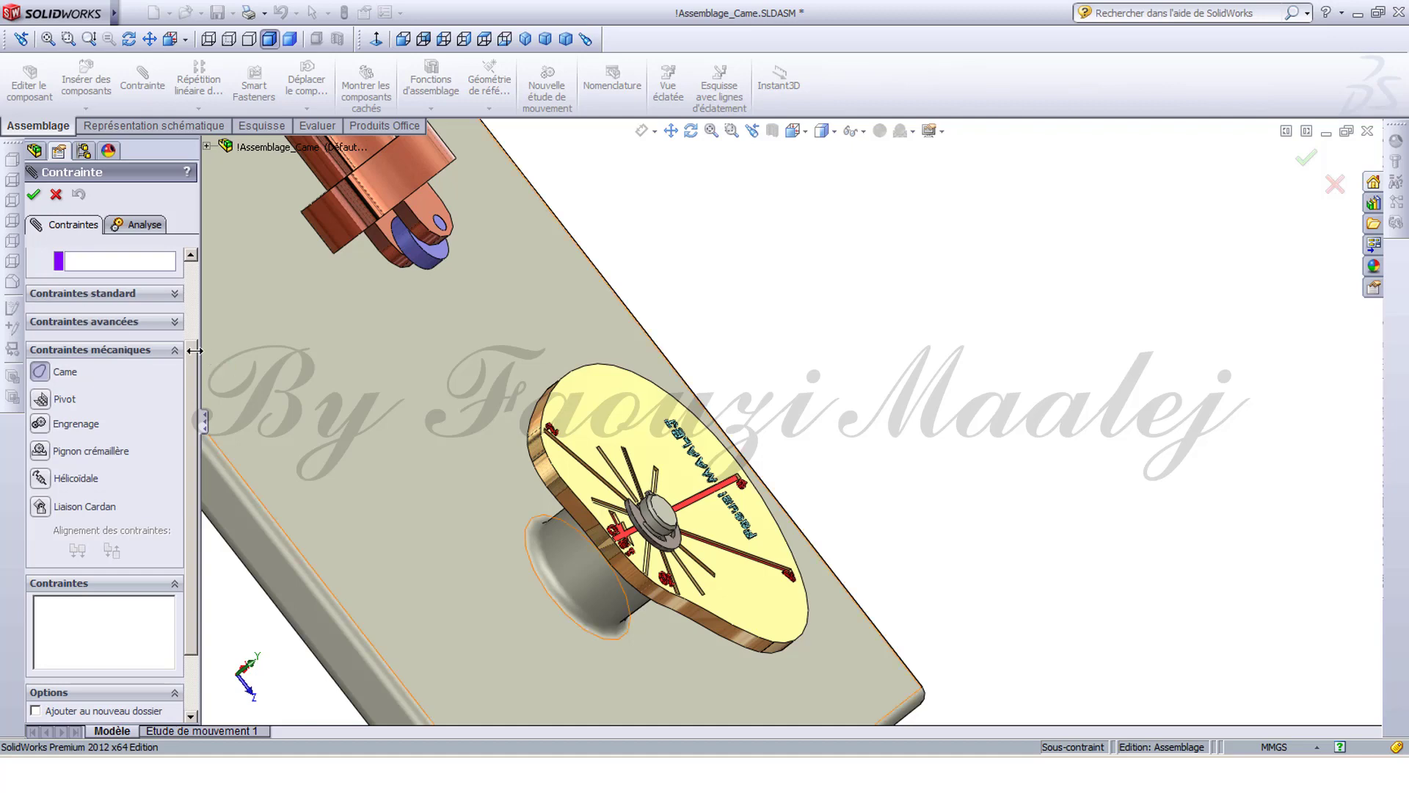
drag(190, 371, 184, 275)
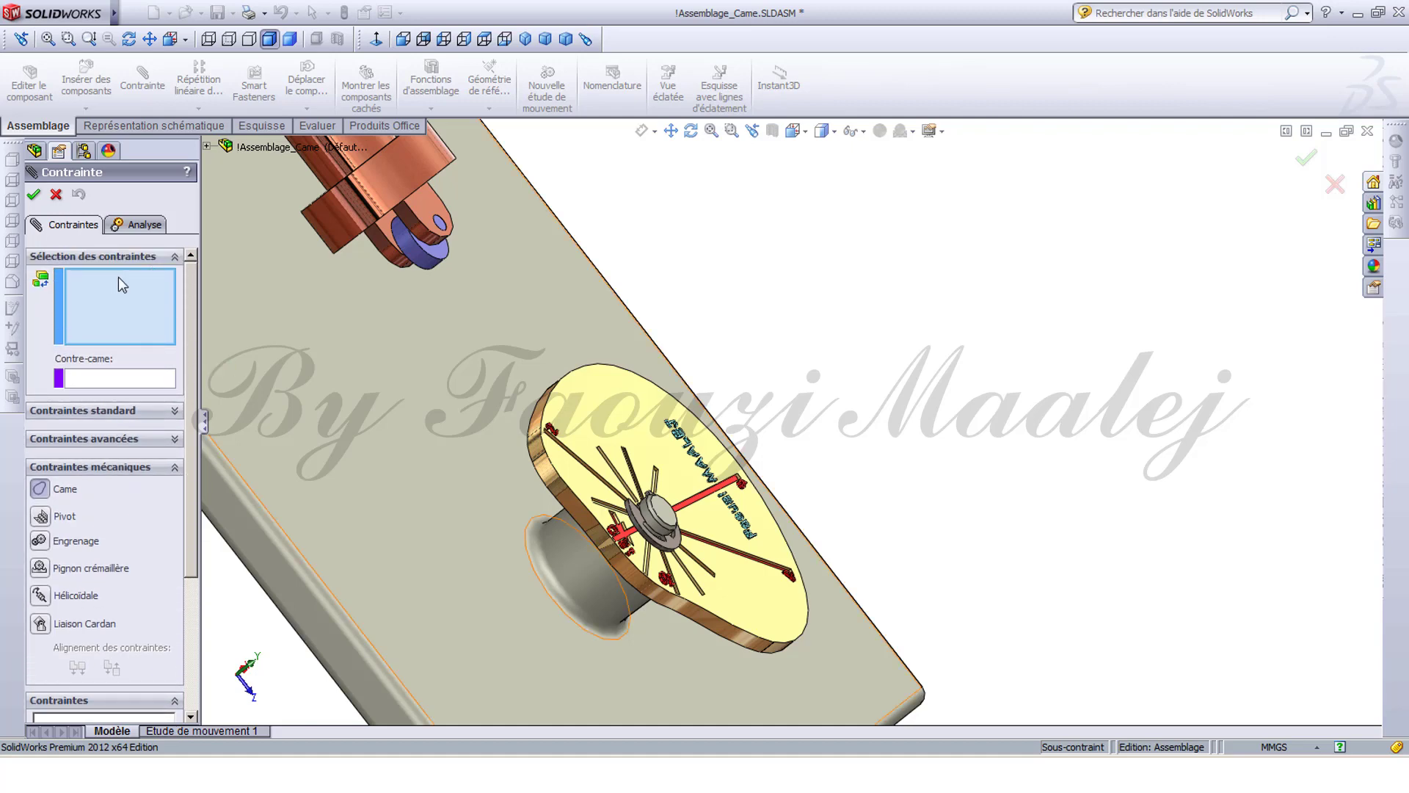
click(539, 459)
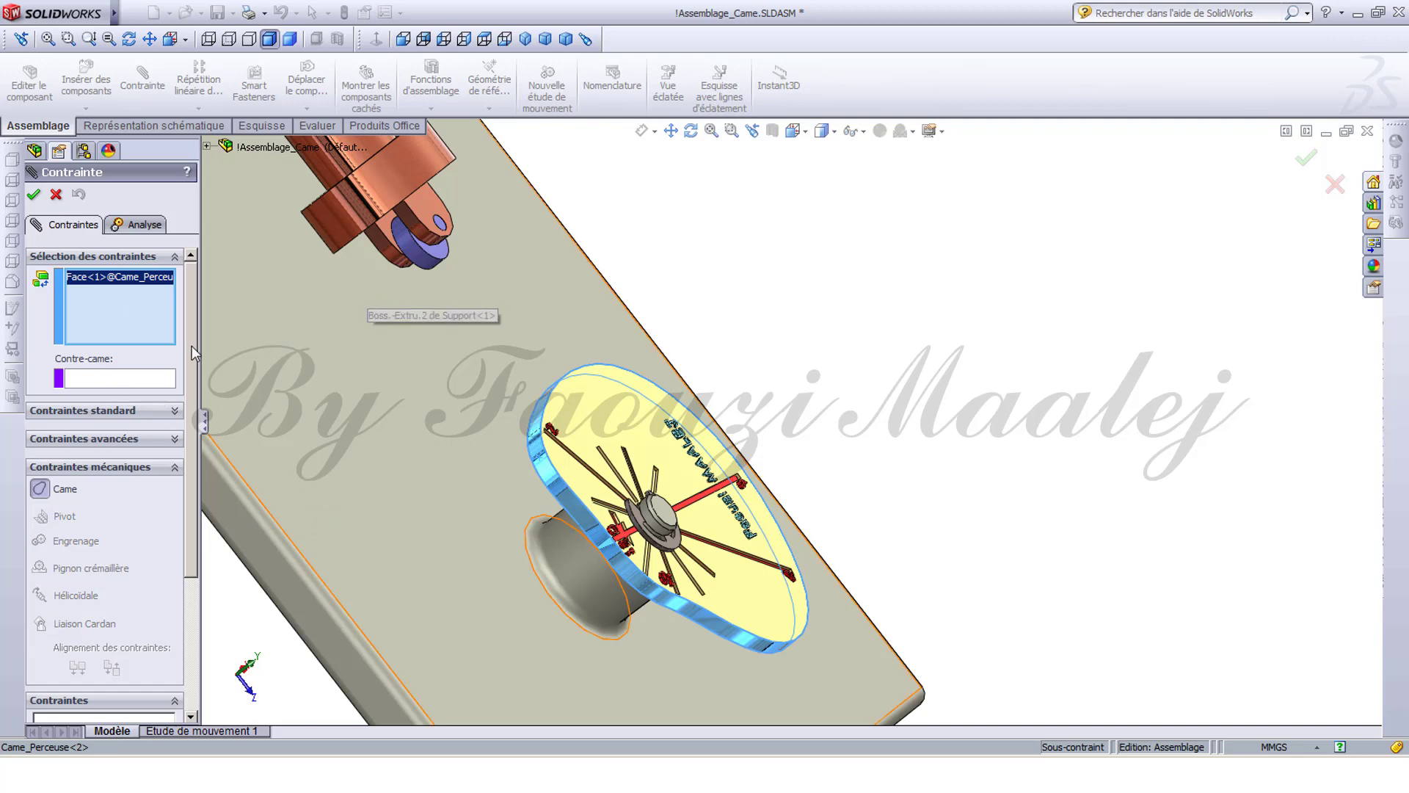
click(165, 379)
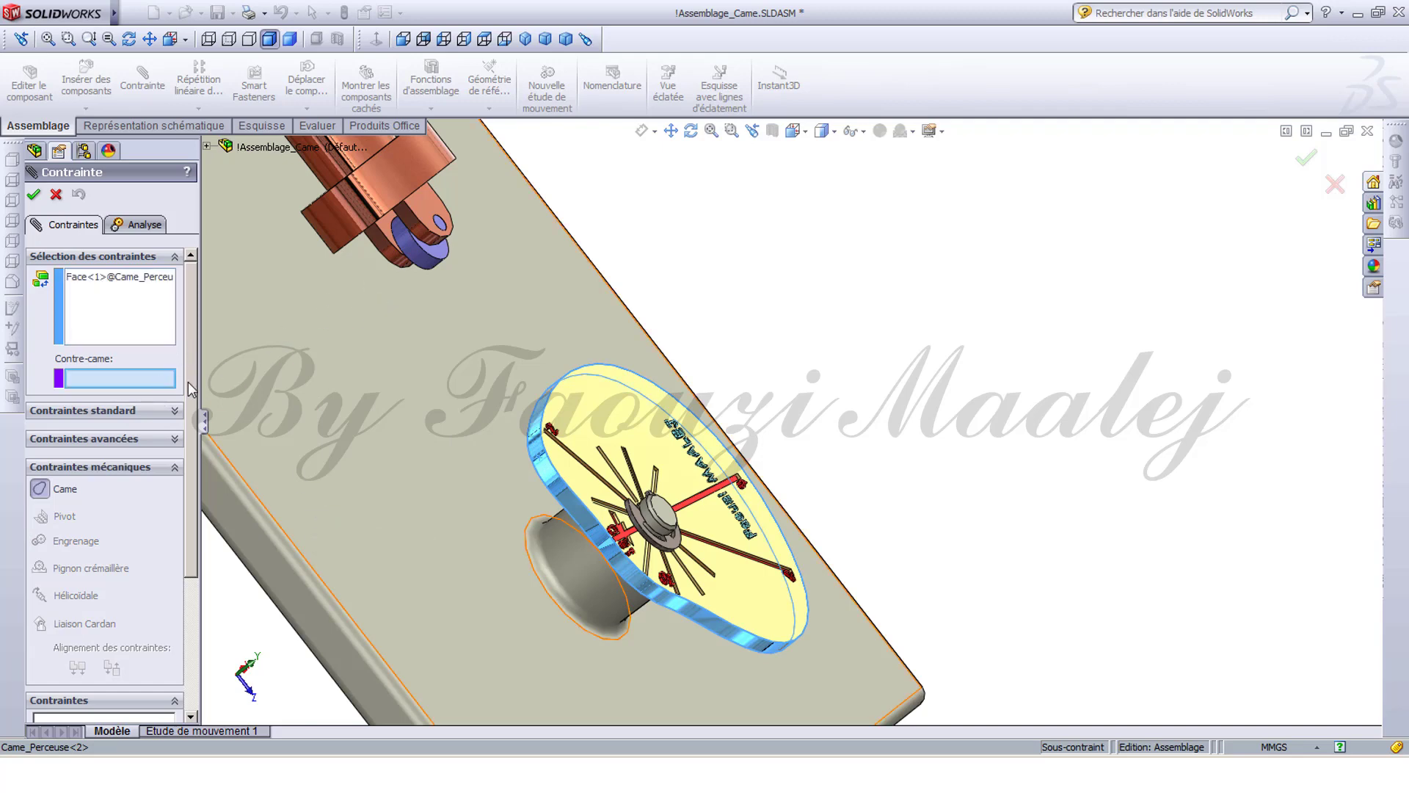
click(410, 249)
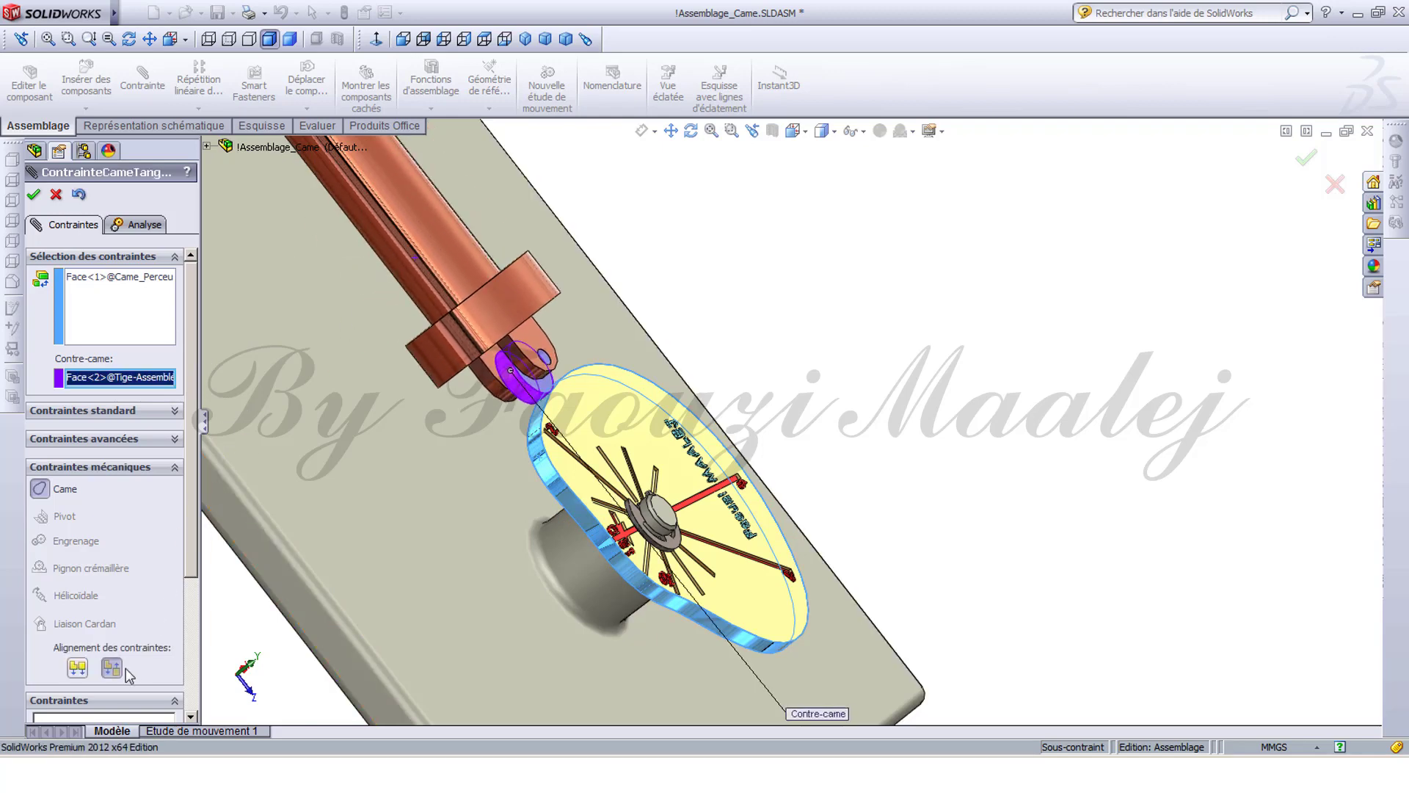
Compare the cam mate's two alignments, set it to the same direction (Même direction), and accept the mate.
click(78, 668)
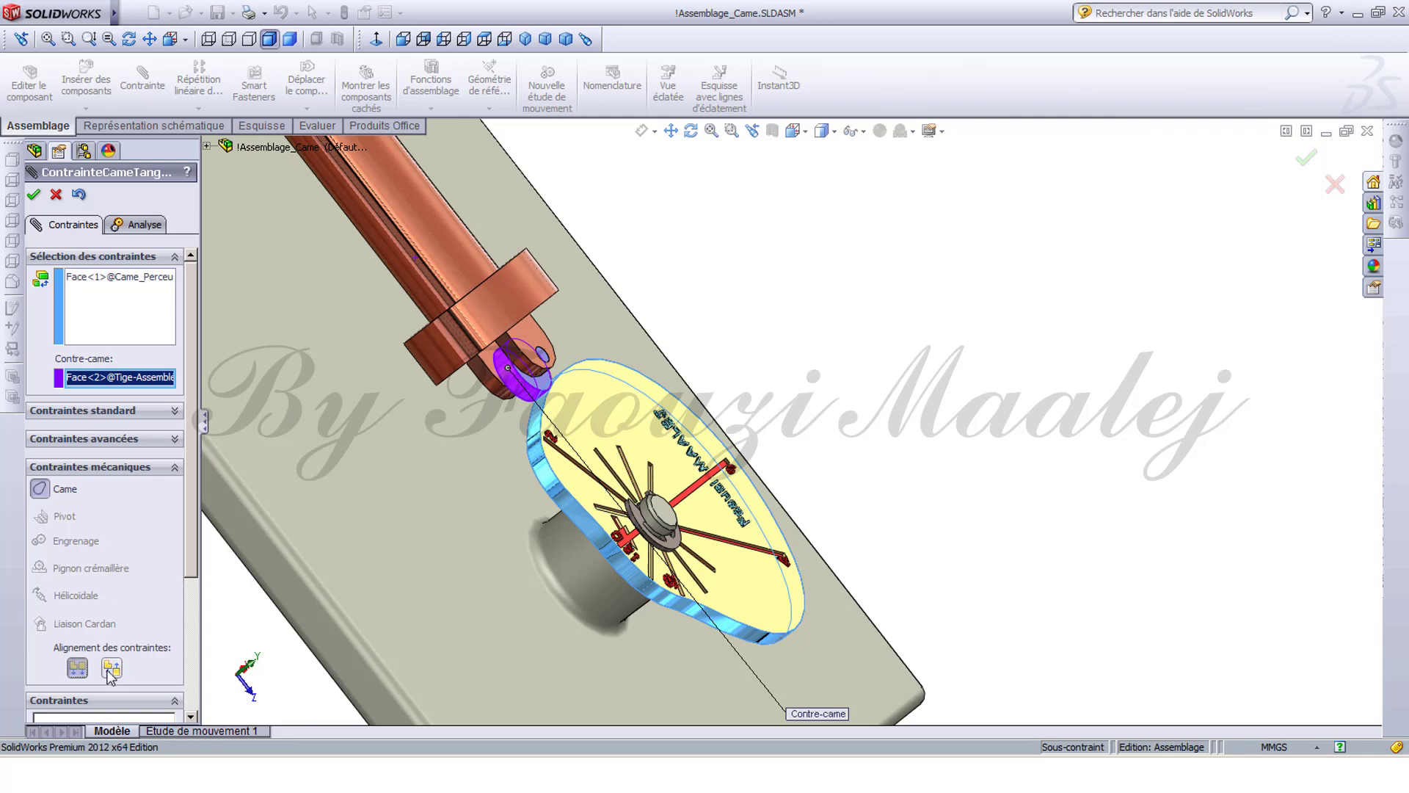
click(110, 668)
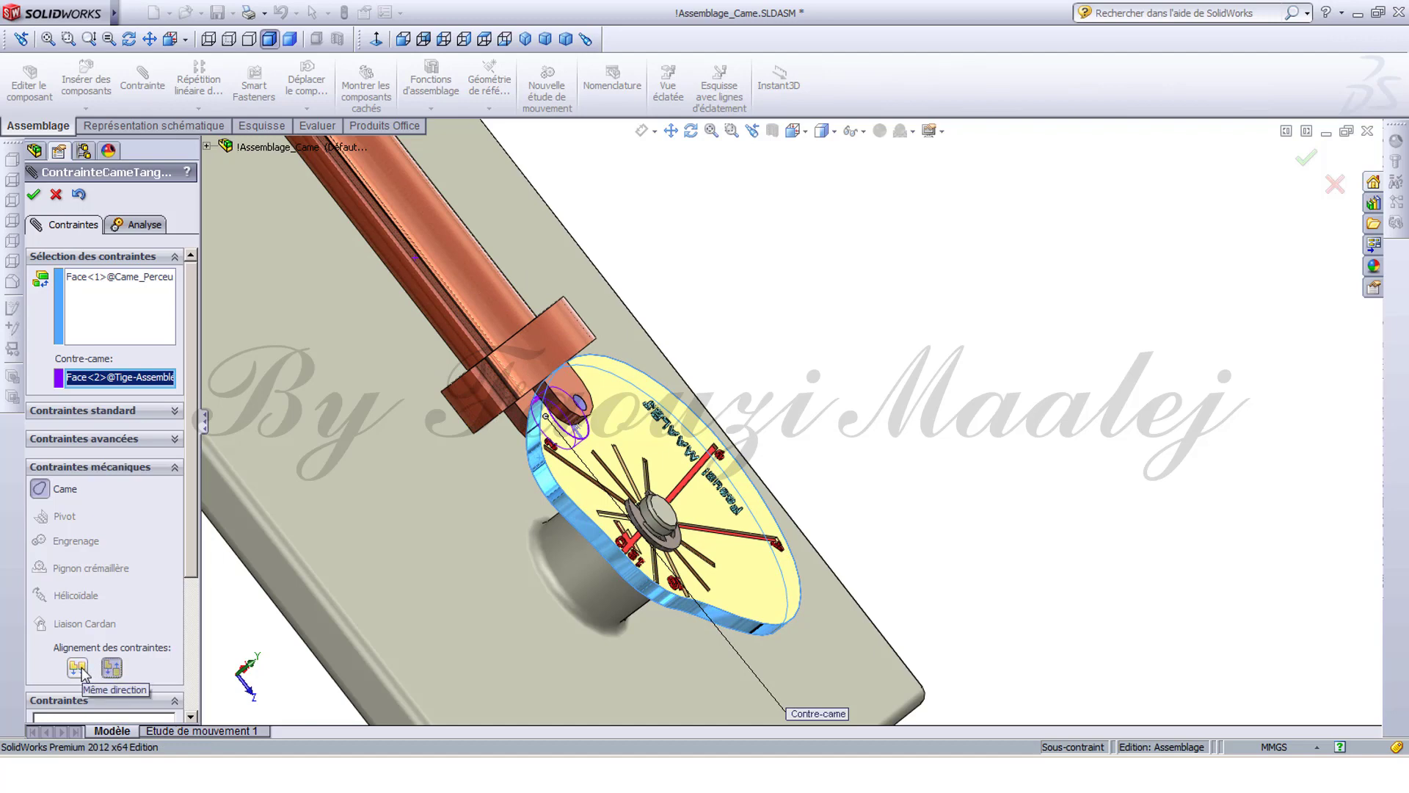
click(78, 668)
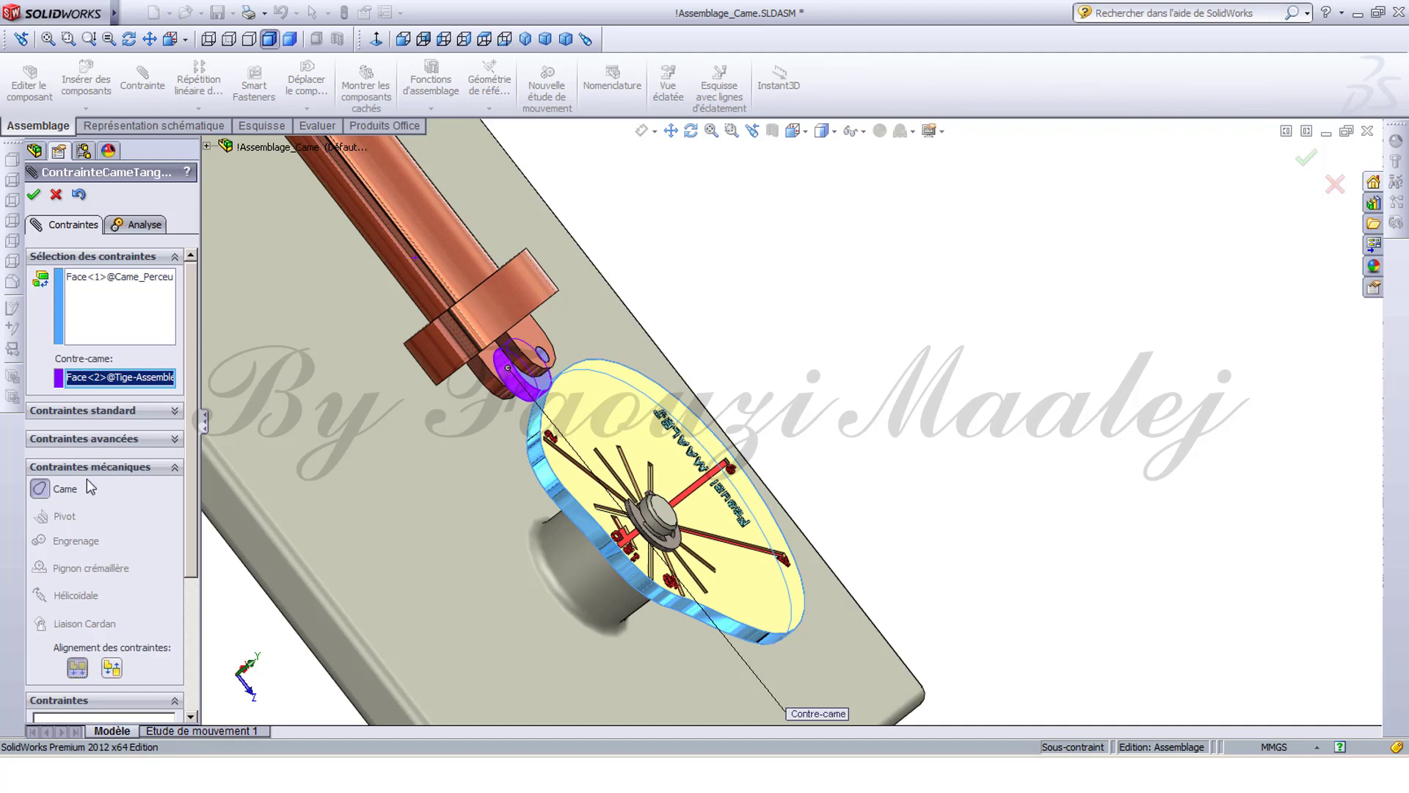
click(33, 196)
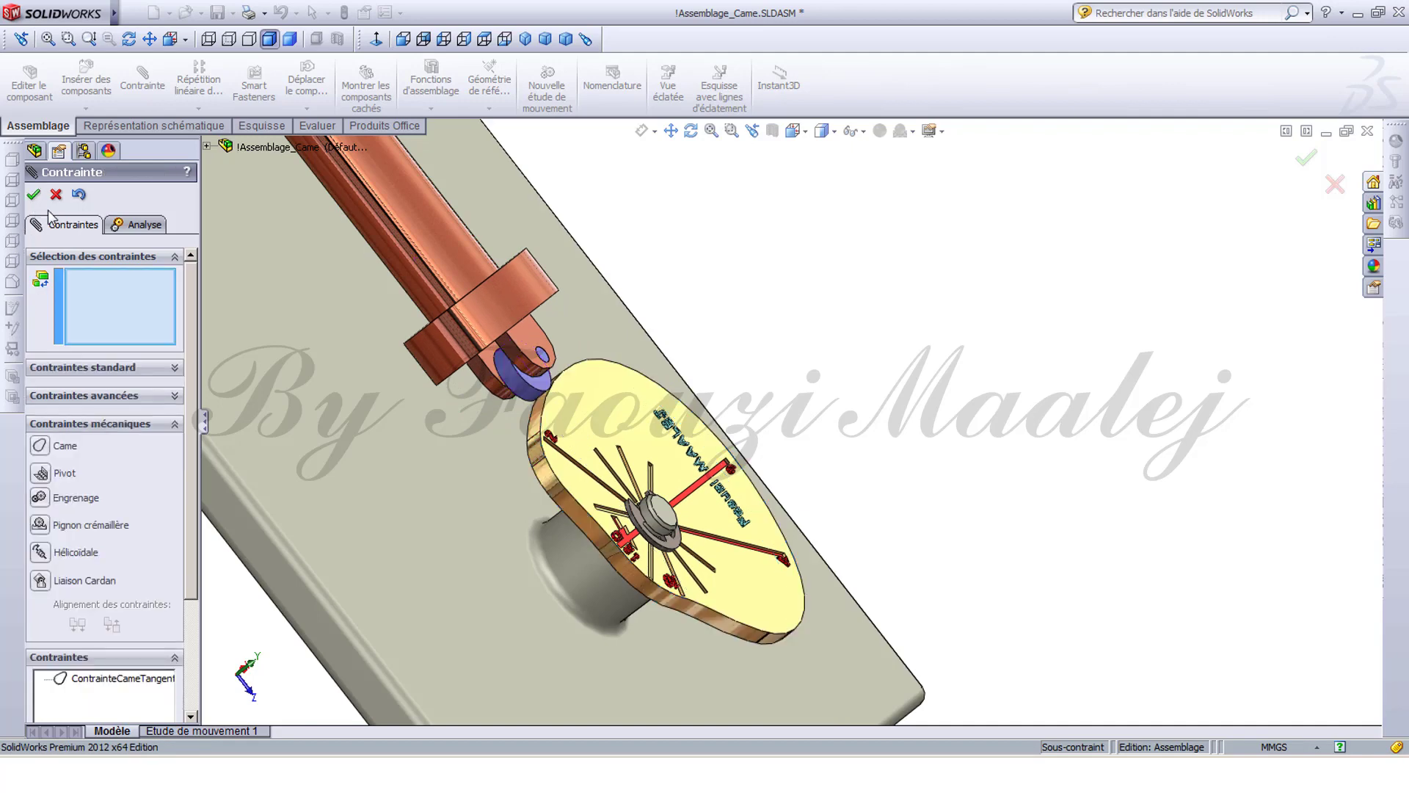
click(34, 196)
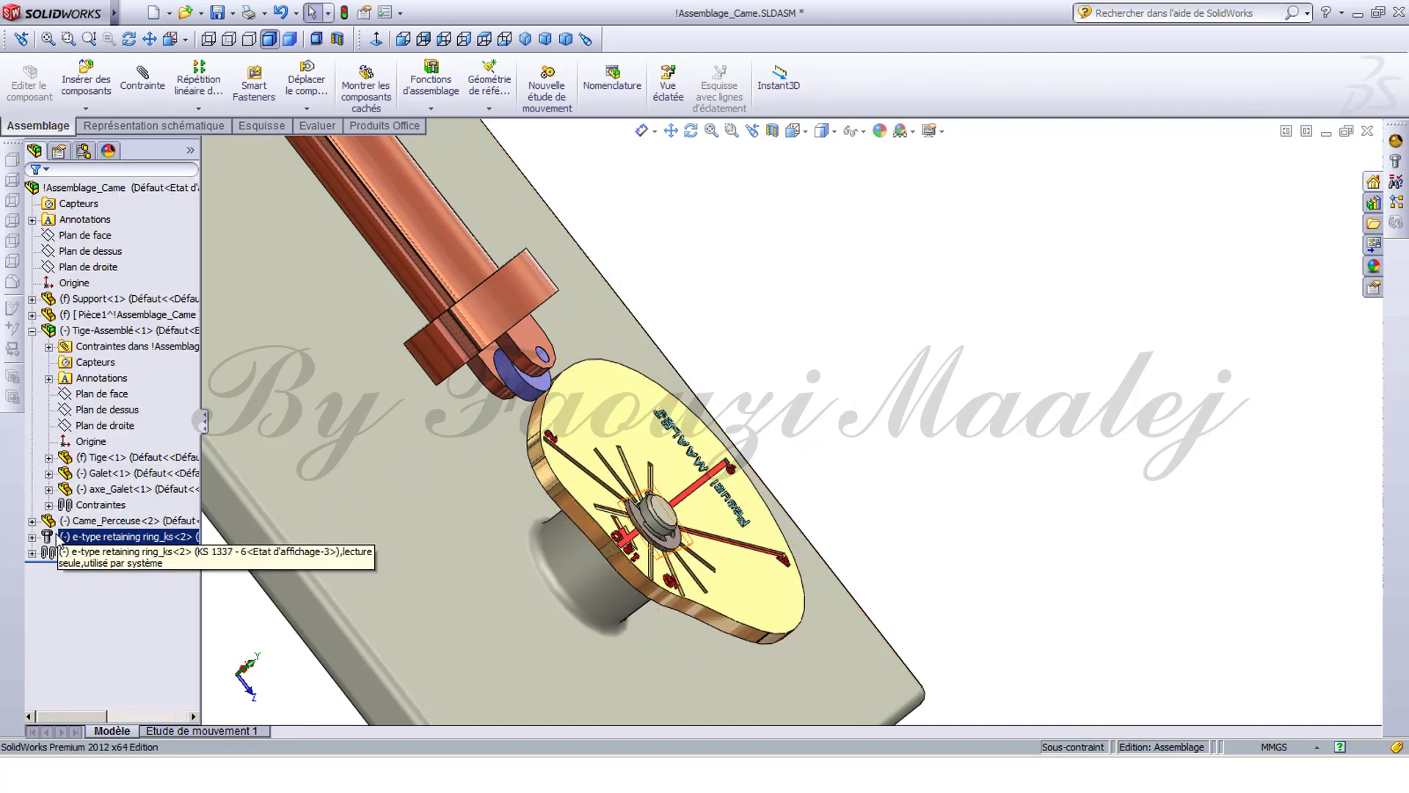
Try to turn the cam, and reopen the ContrainteCameTangente1 mate to review its faces and alignment.
mouse_move(612, 389)
mouse_down()
mouse_move(573, 428)
mouse_move(633, 397)
mouse_move(596, 394)
mouse_up()
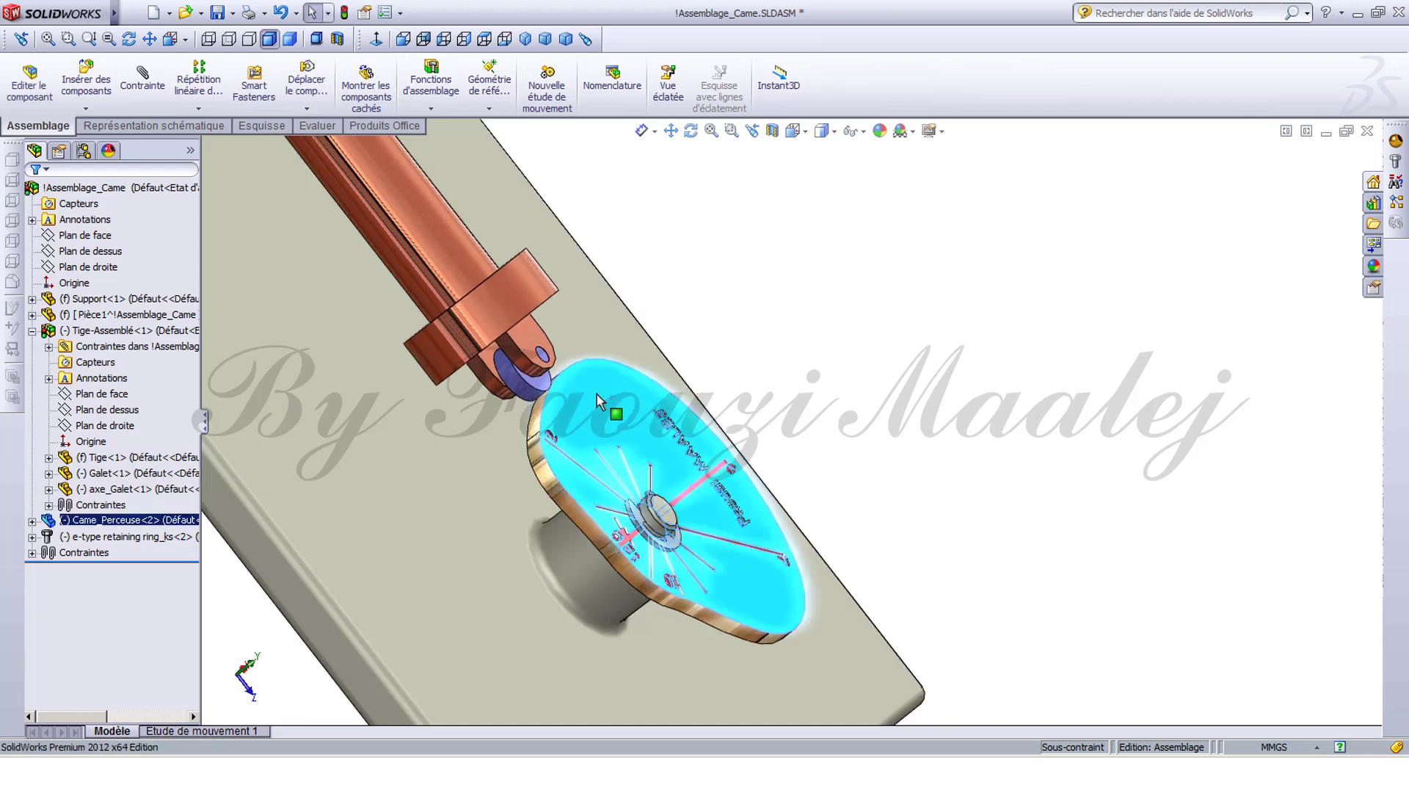
click(31, 553)
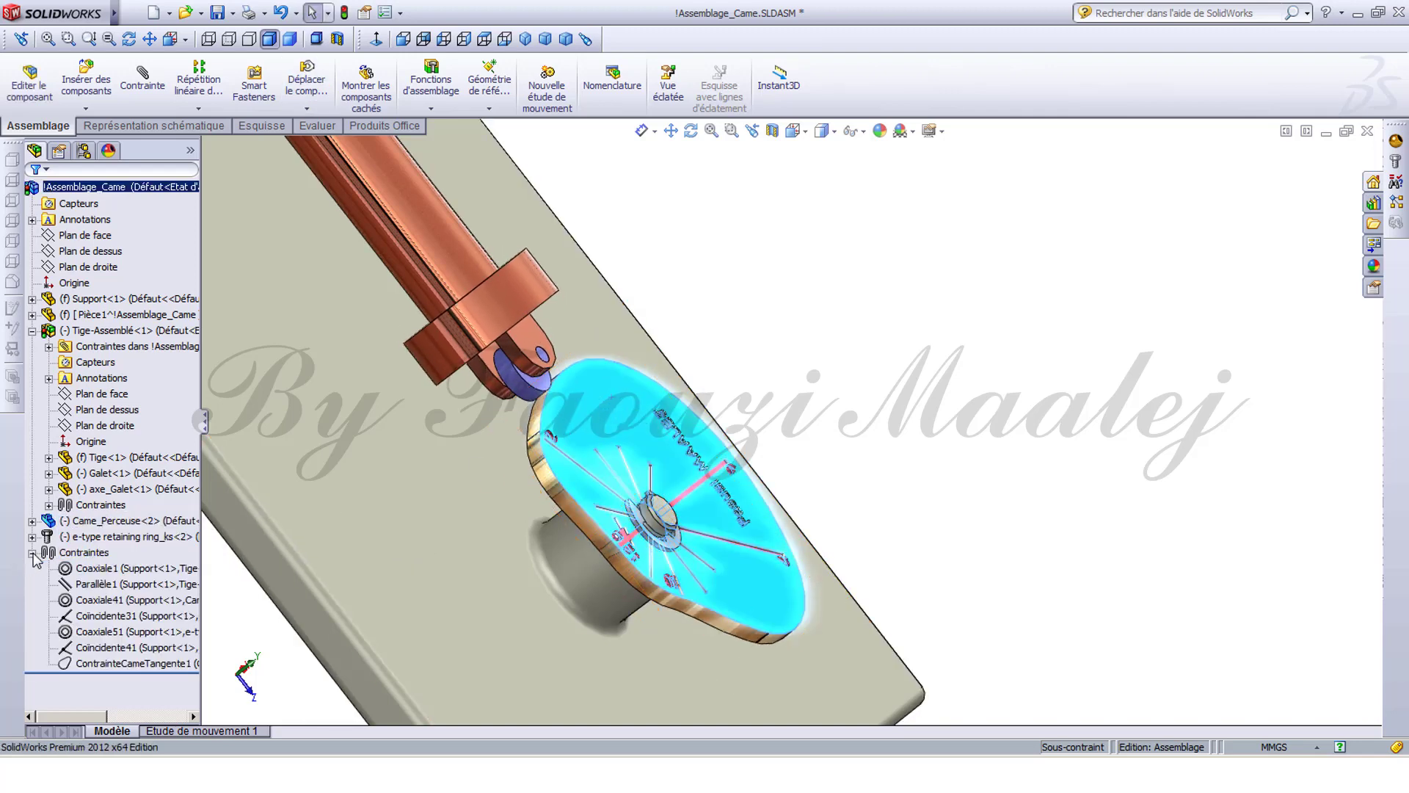
right_click(132, 663)
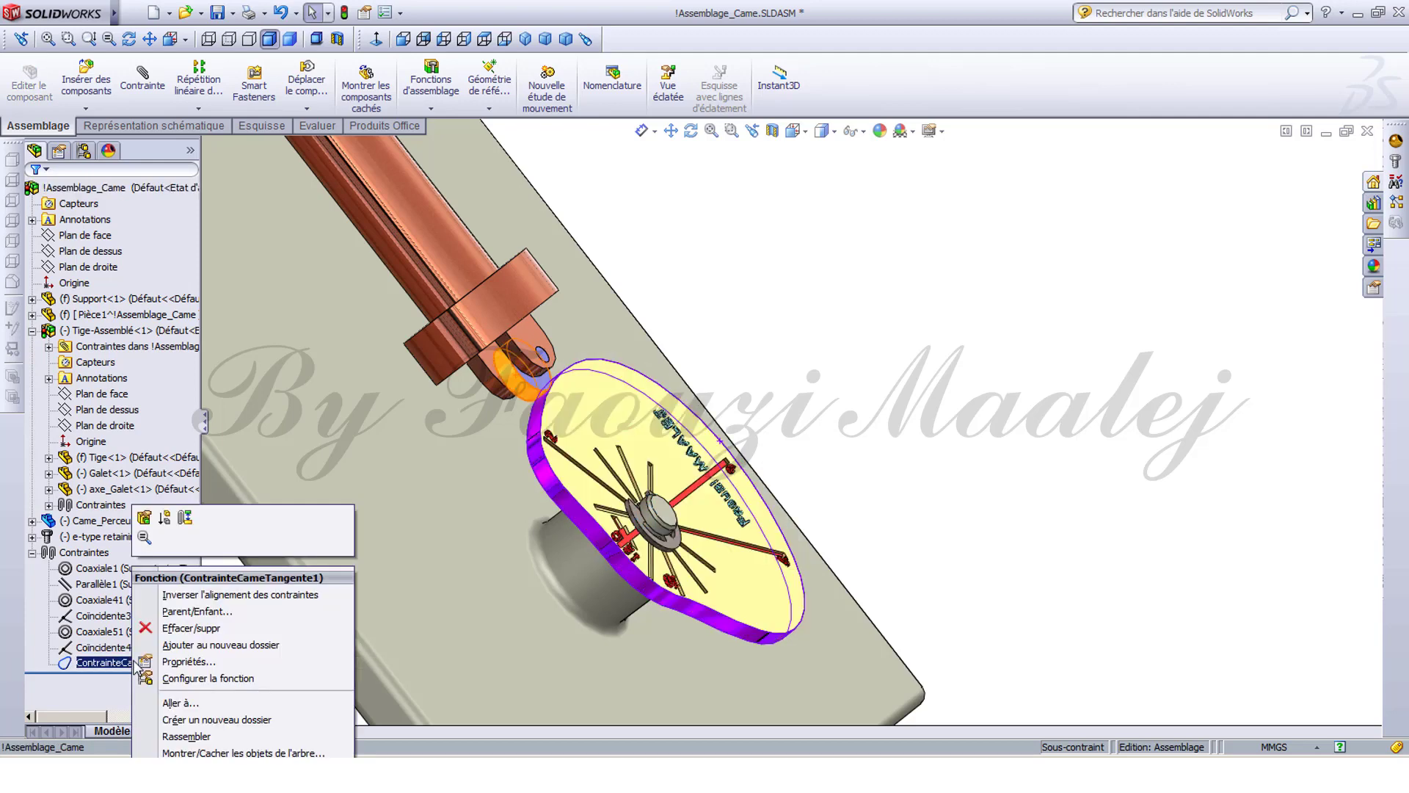
click(143, 519)
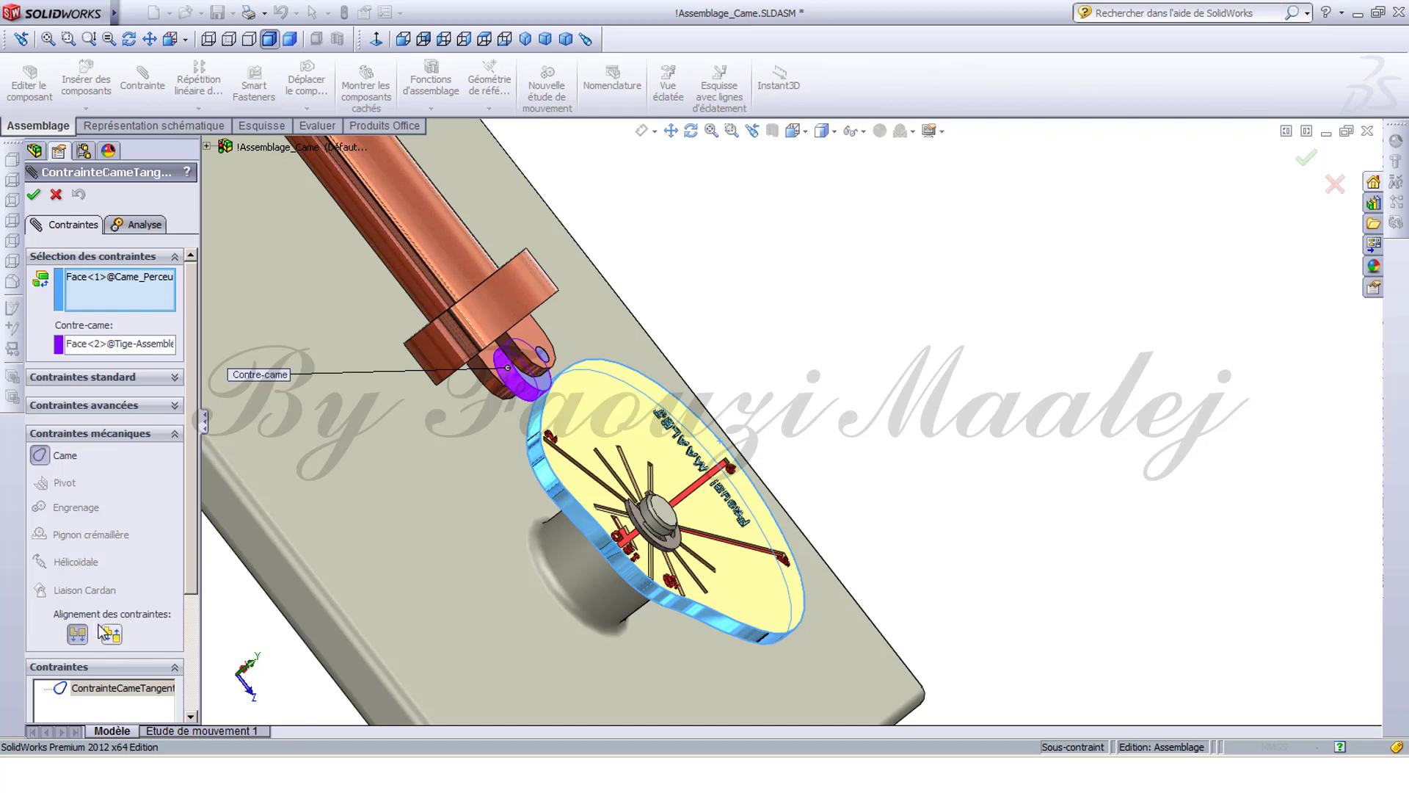
click(33, 196)
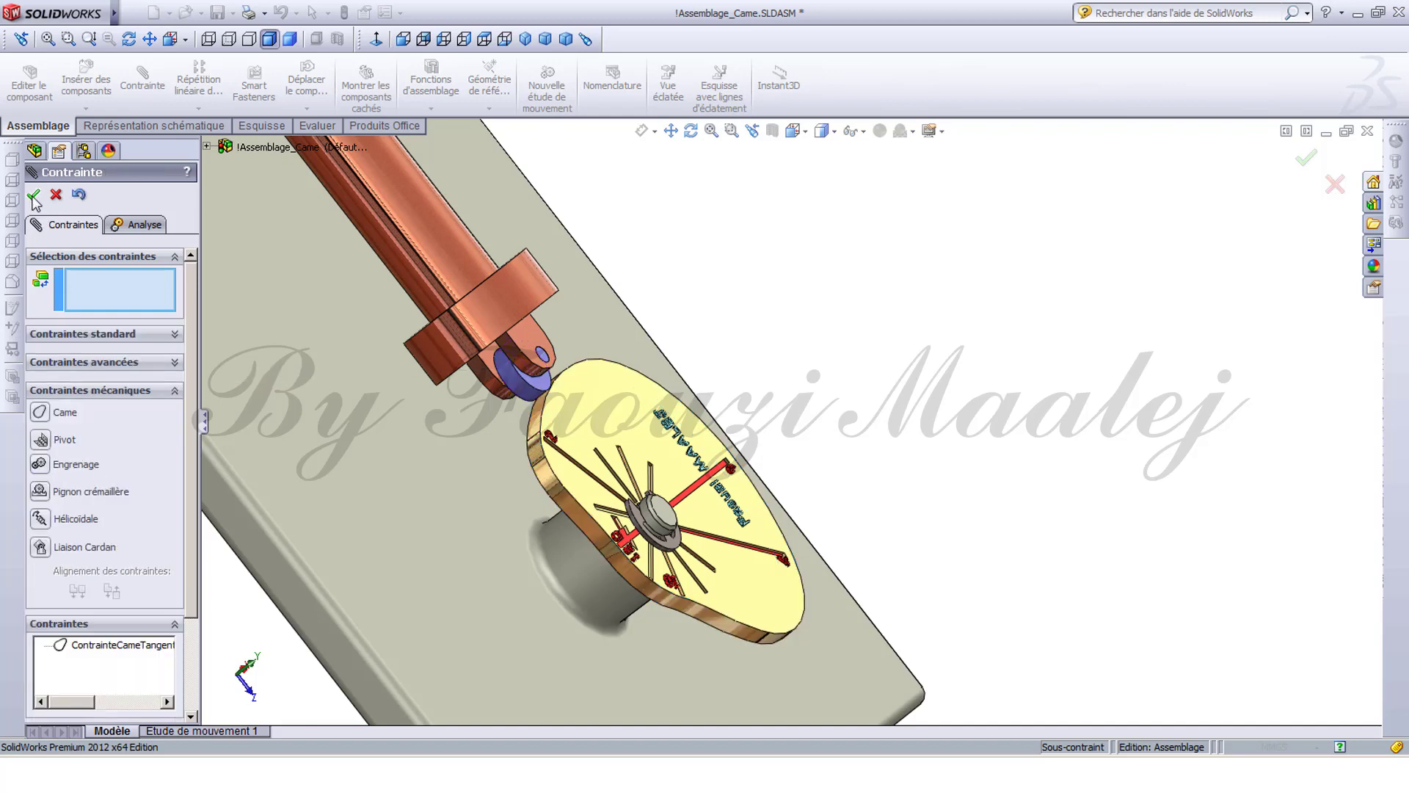
click(34, 196)
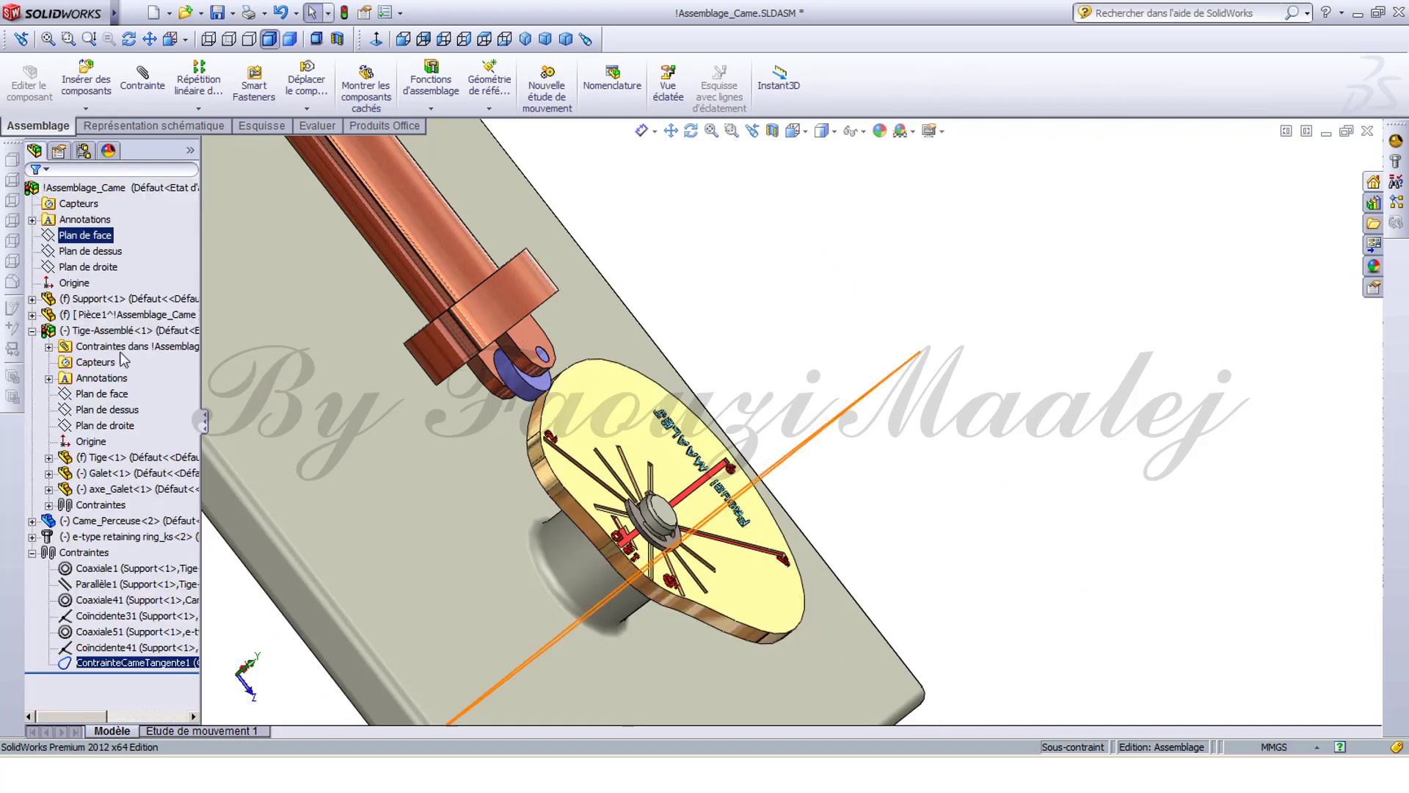
Insert Ressort.SLDPRT into the assembly, place it in free space beside the support, and select it.
scroll(1118, 534, down, 3)
scroll(942, 492, up, 6)
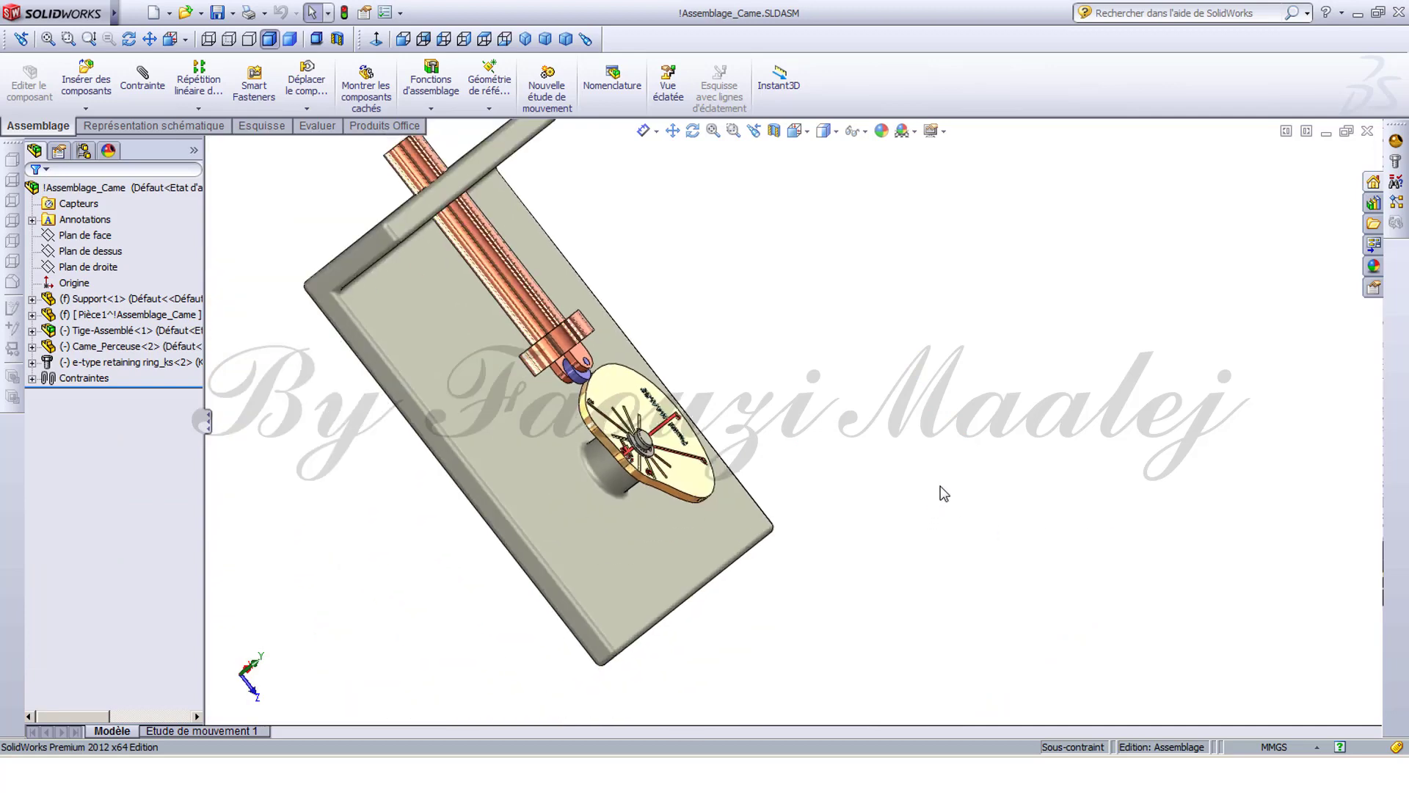
middle_drag(942, 492, 818, 566)
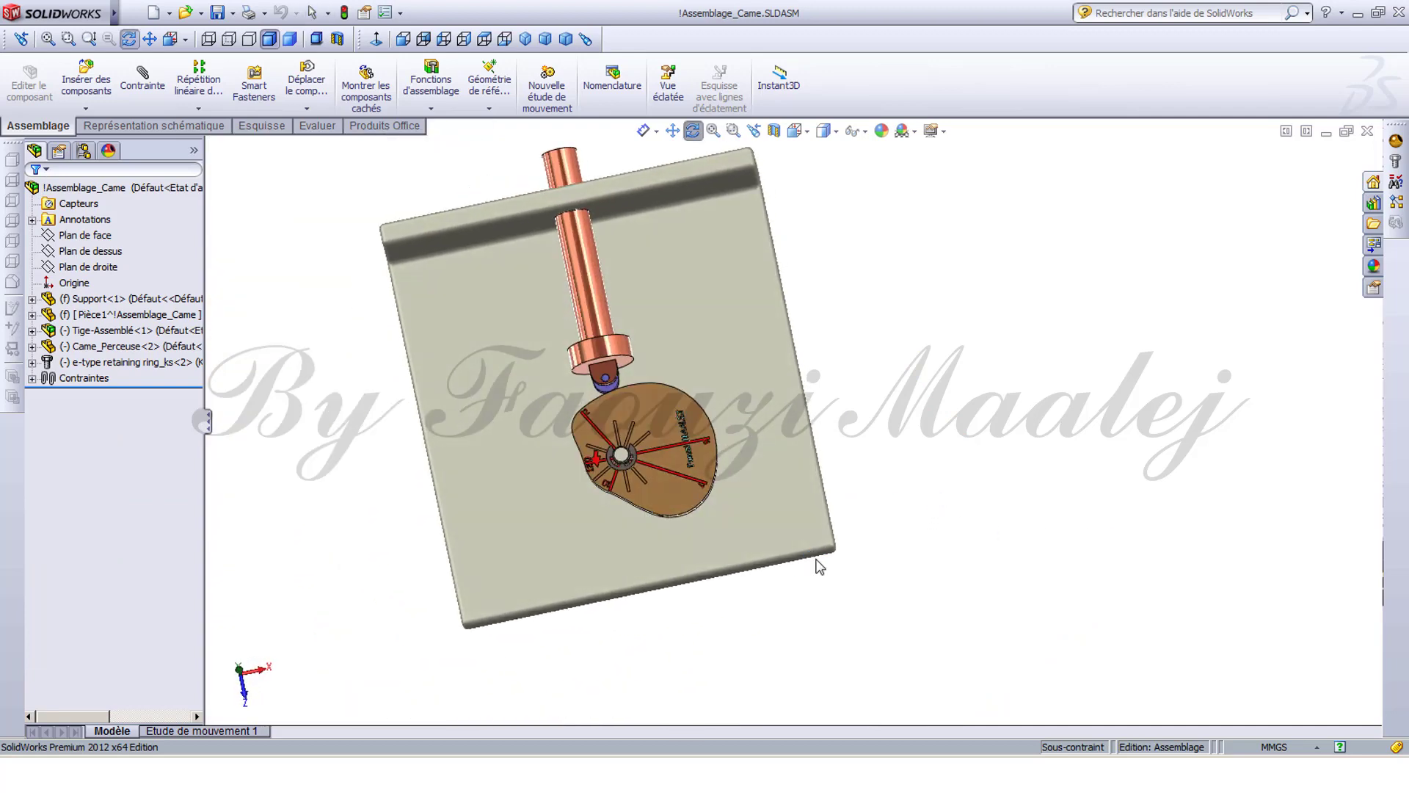
scroll(764, 302, down, 3)
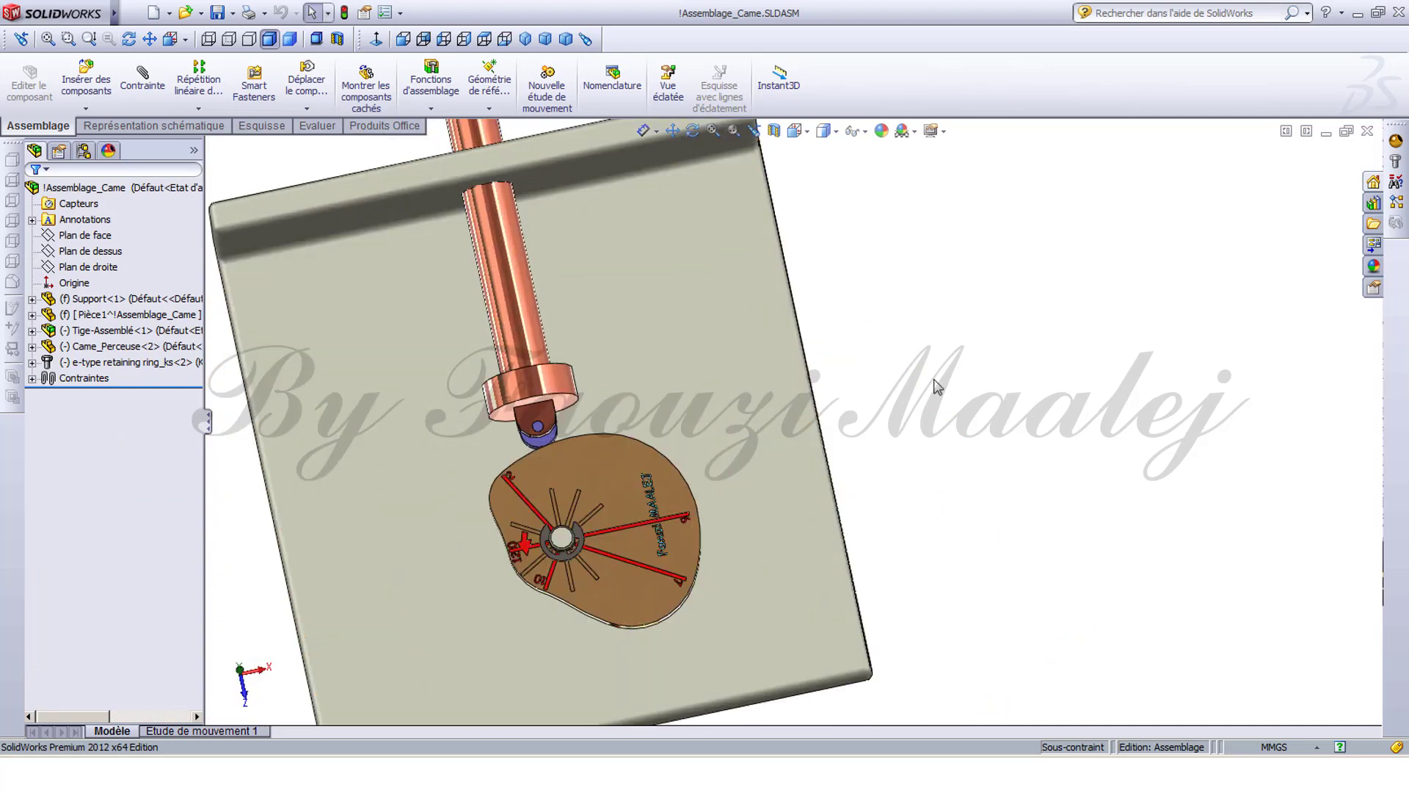
scroll(934, 380, down, 1)
scroll(933, 380, up, 2)
ctrl+middle_drag(933, 380, 1040, 369)
click(87, 88)
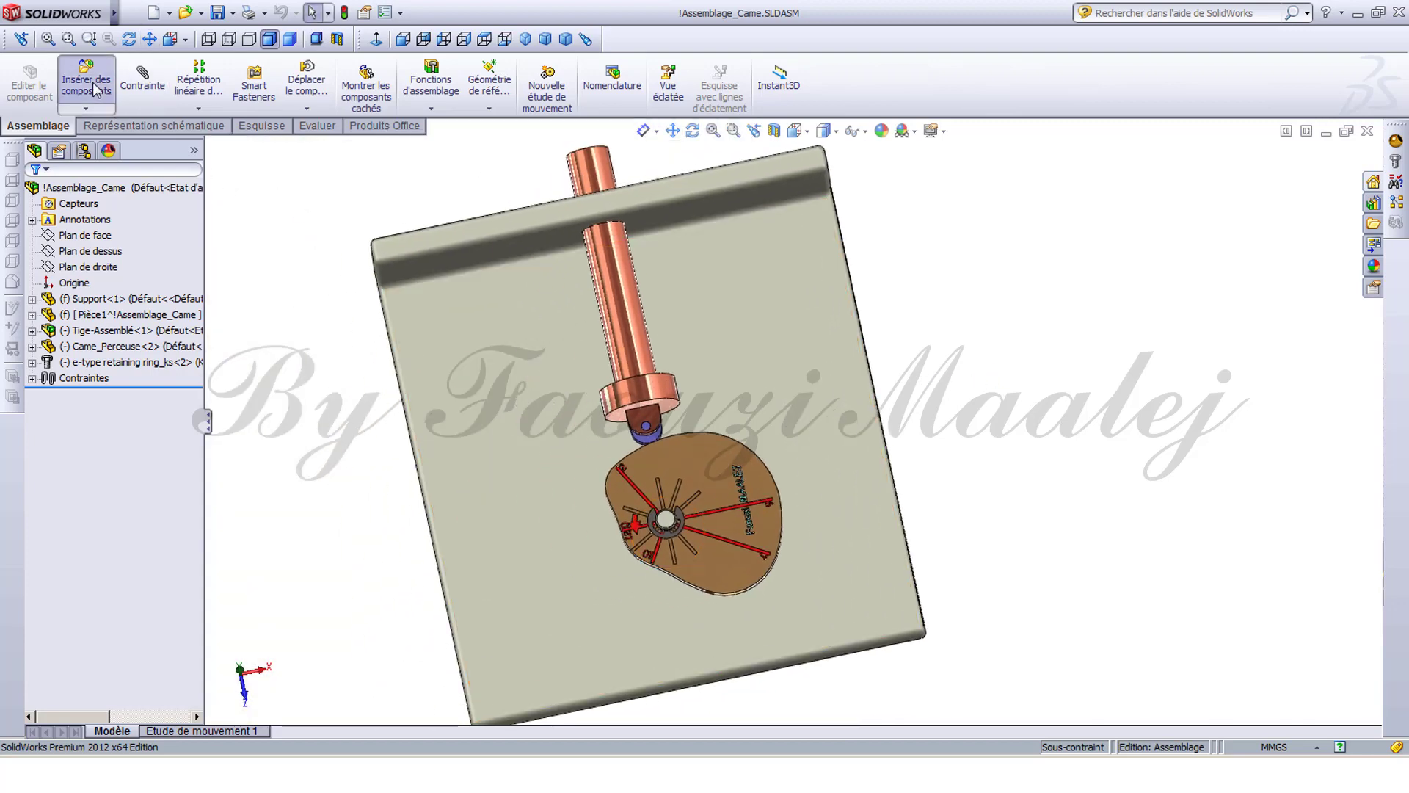
click(110, 503)
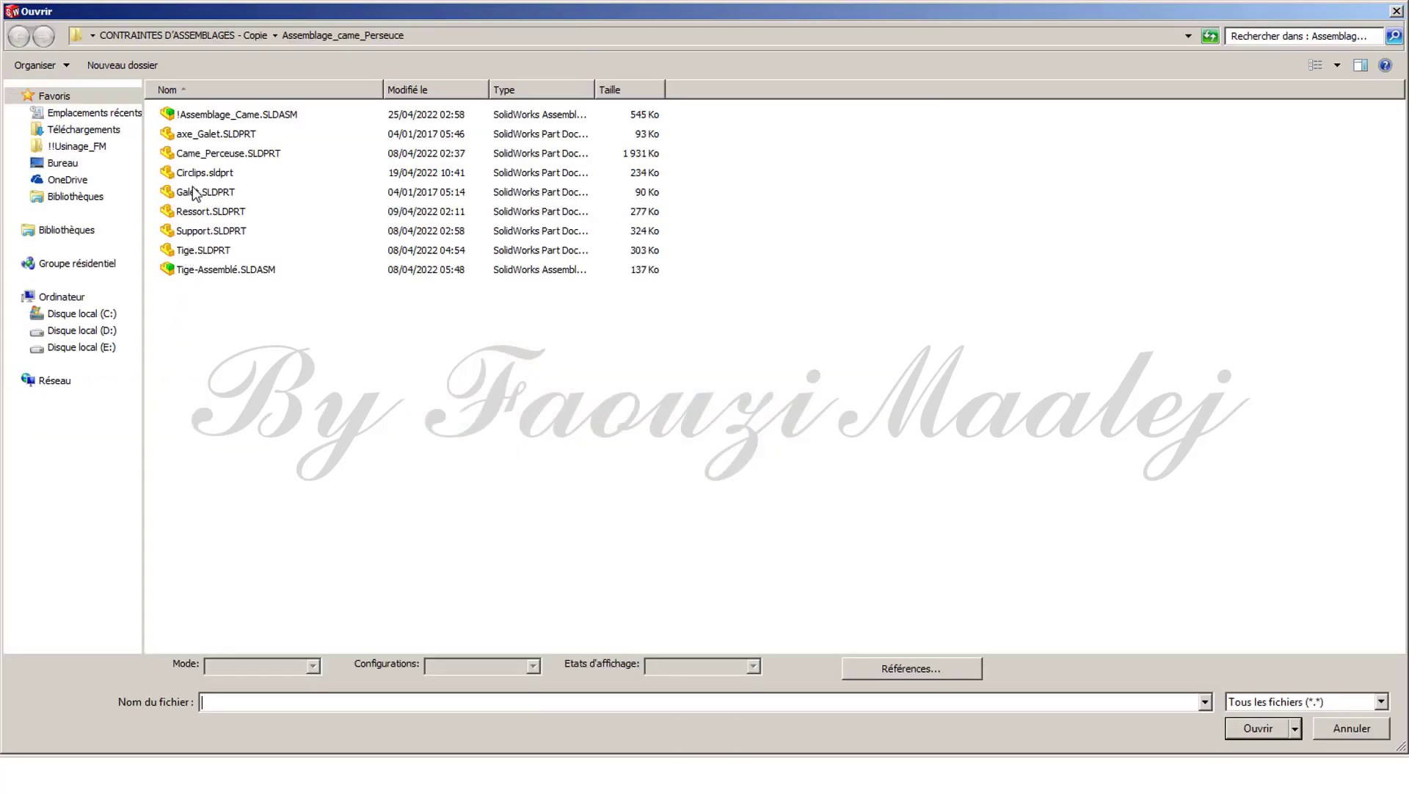
click(197, 213)
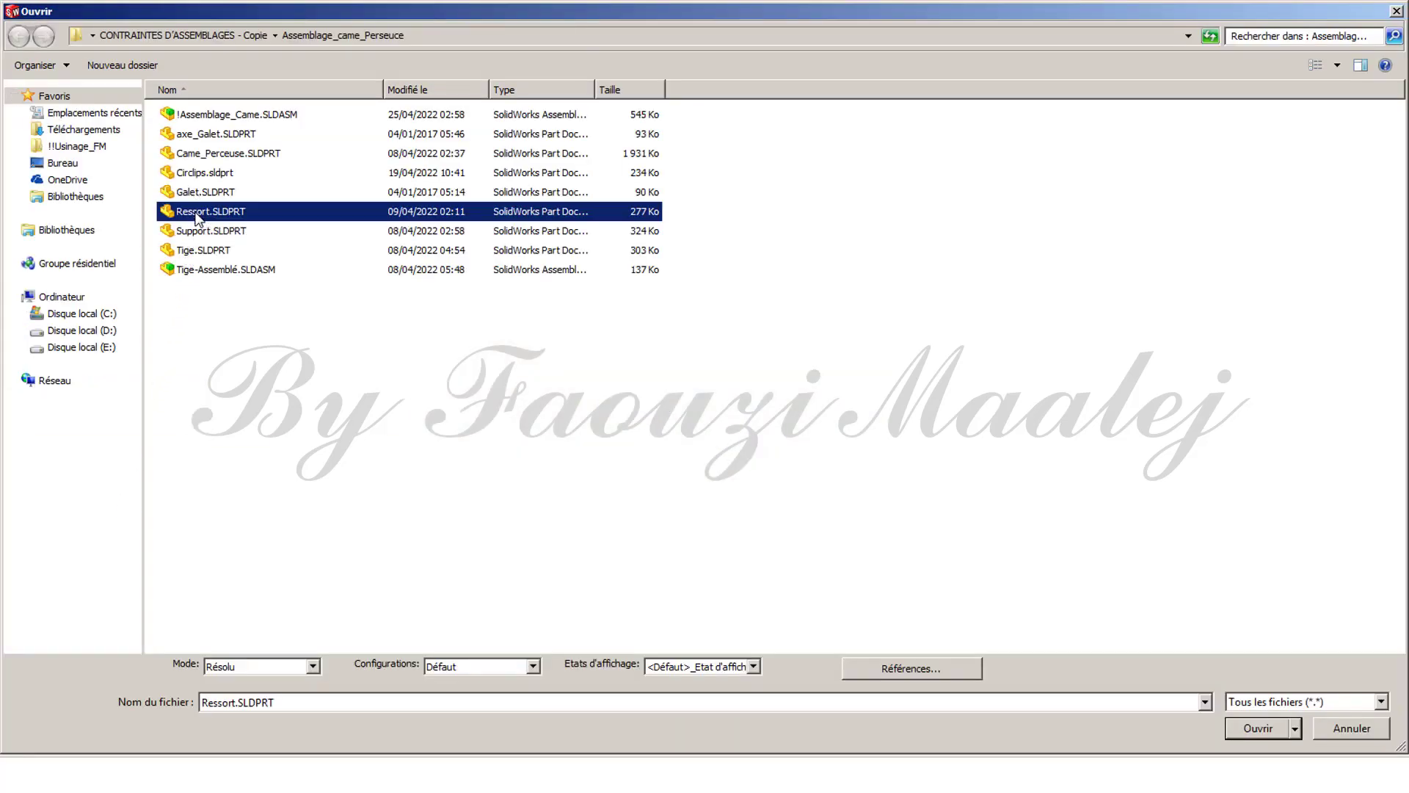
click(1261, 726)
click(1012, 376)
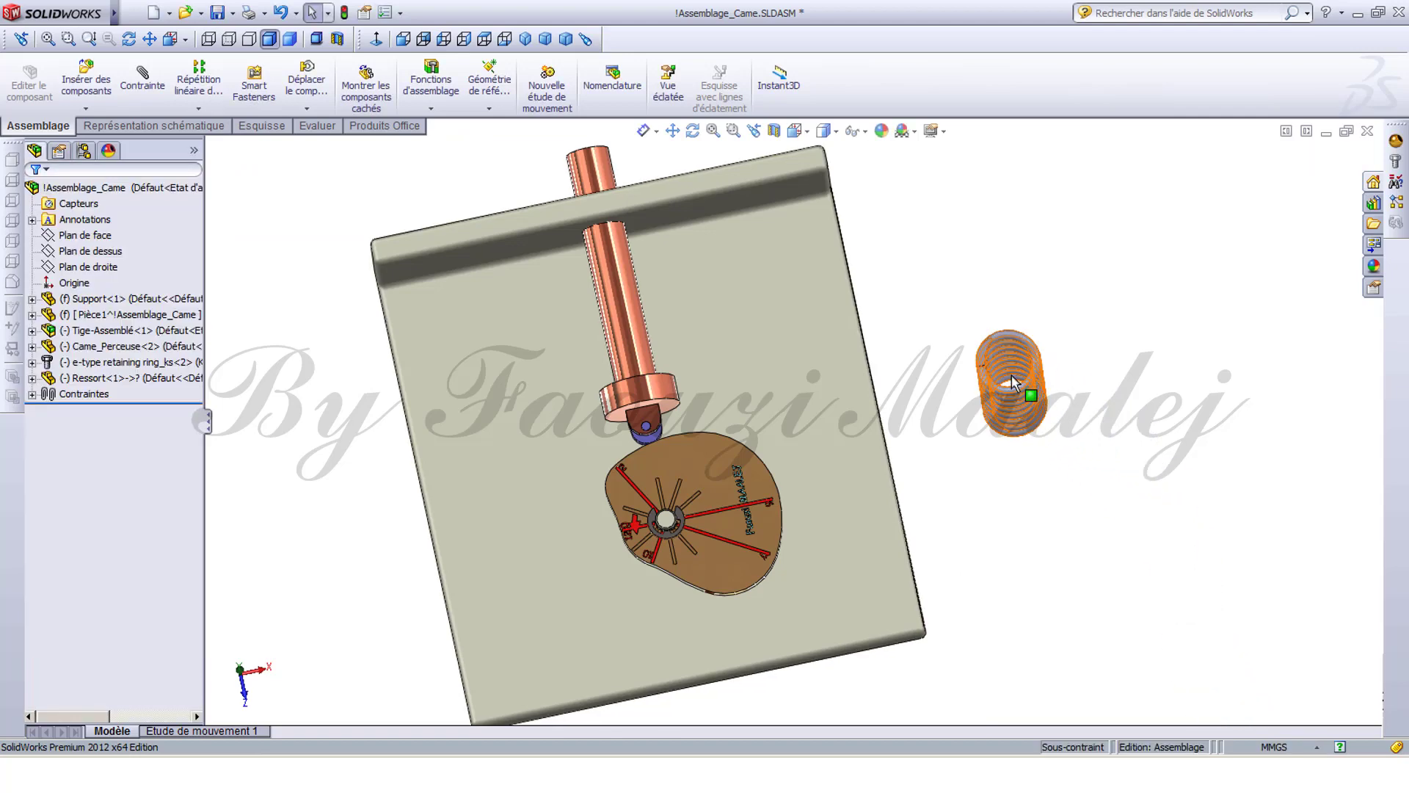
click(1026, 398)
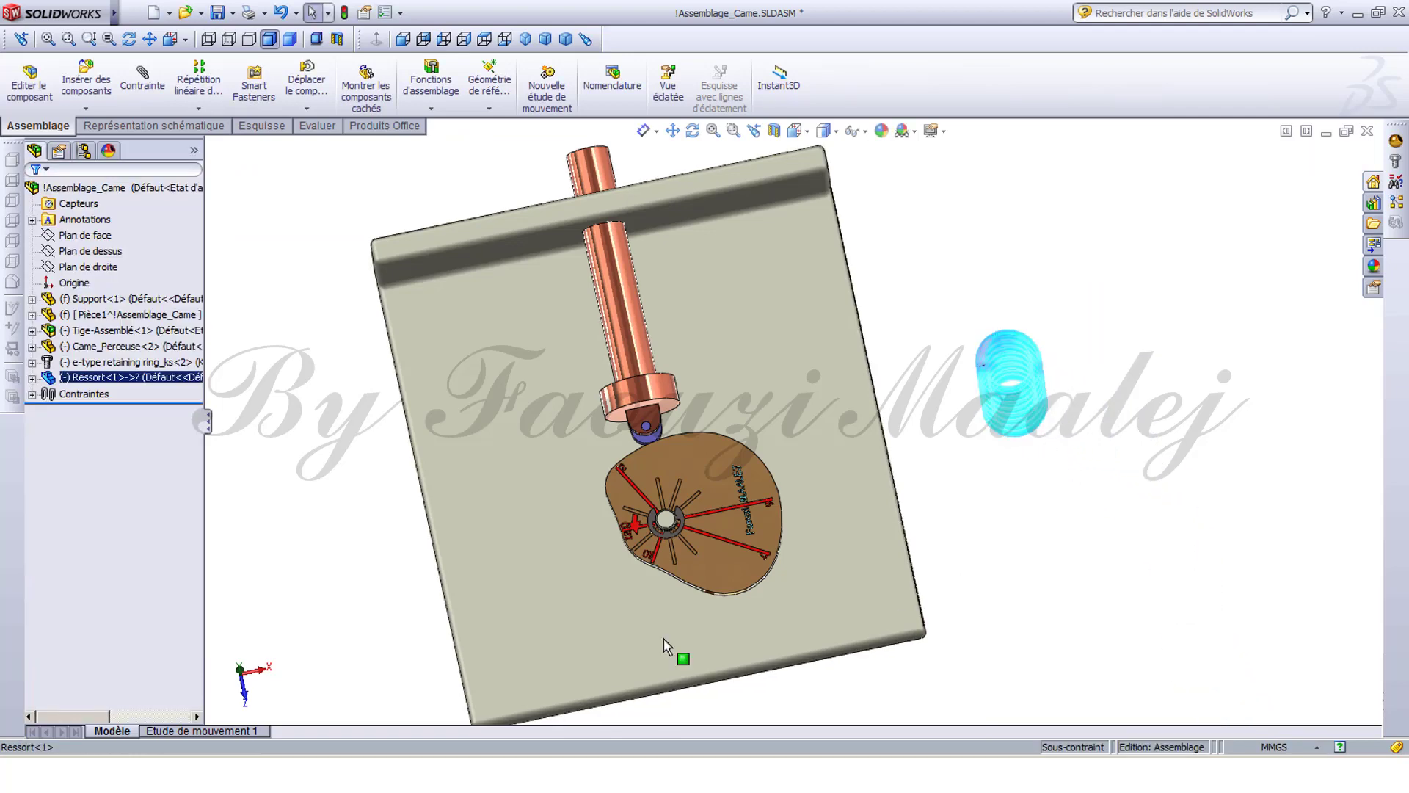
Show Esquisse1, the straight axis sketch inside the Ressort component's Balayage1 sweep.
click(33, 379)
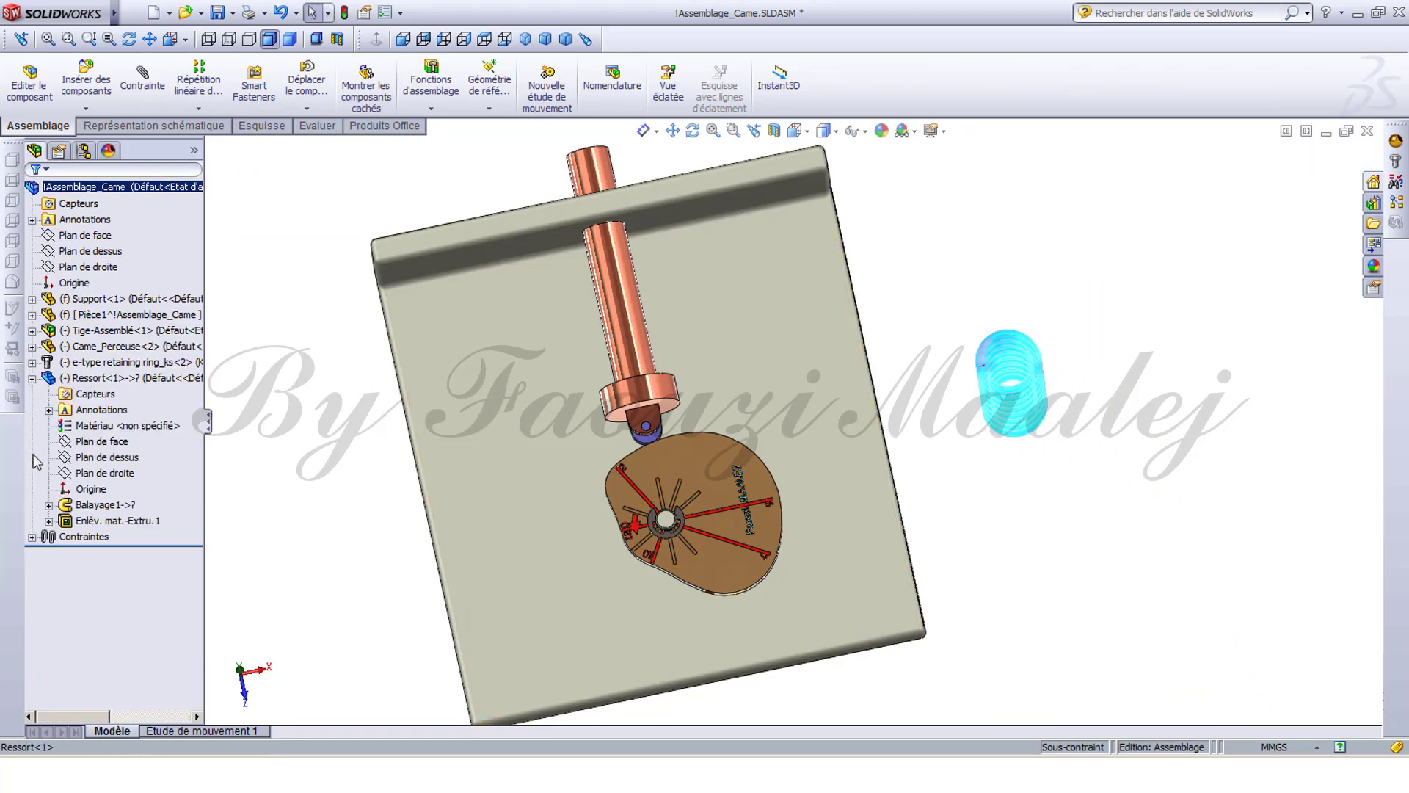
click(48, 505)
click(102, 538)
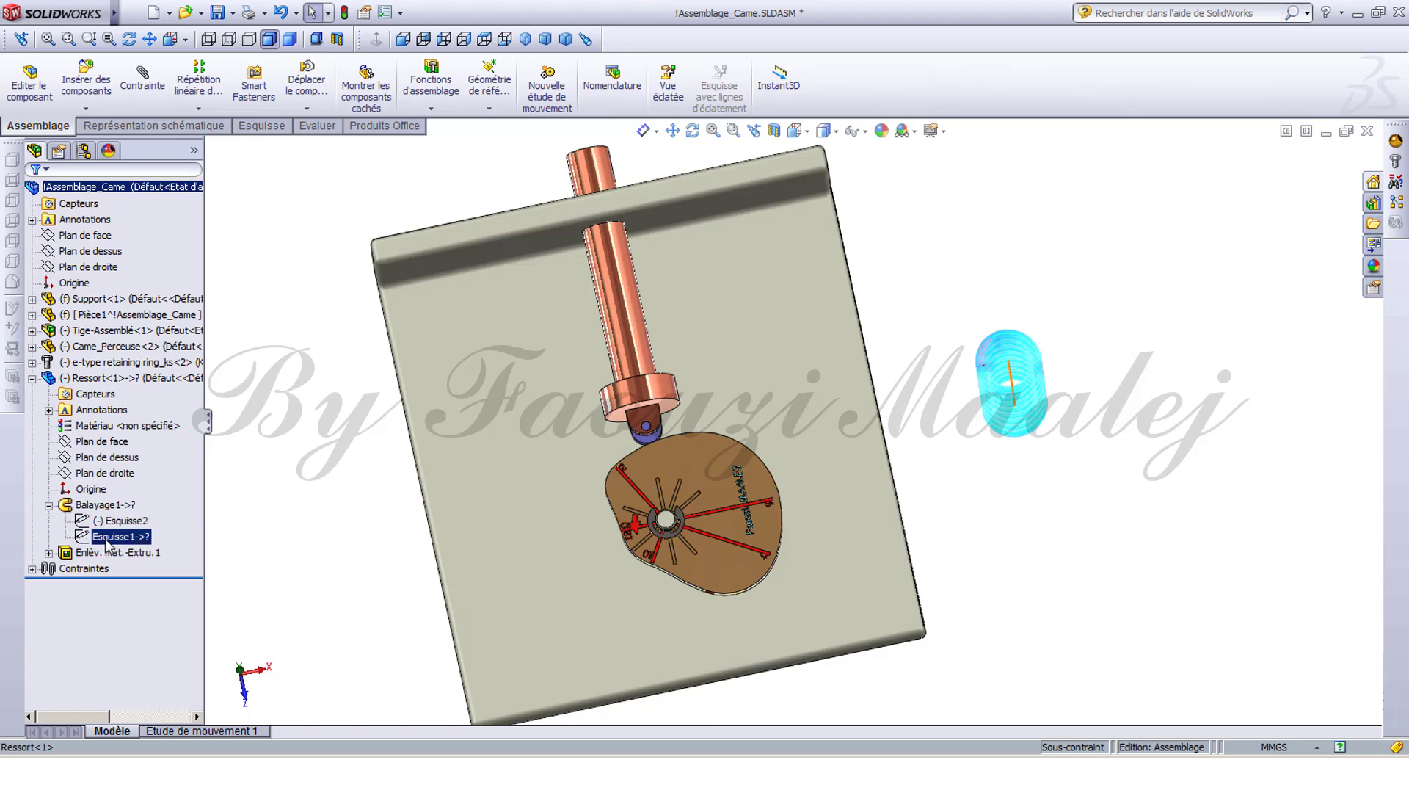
right_click(106, 541)
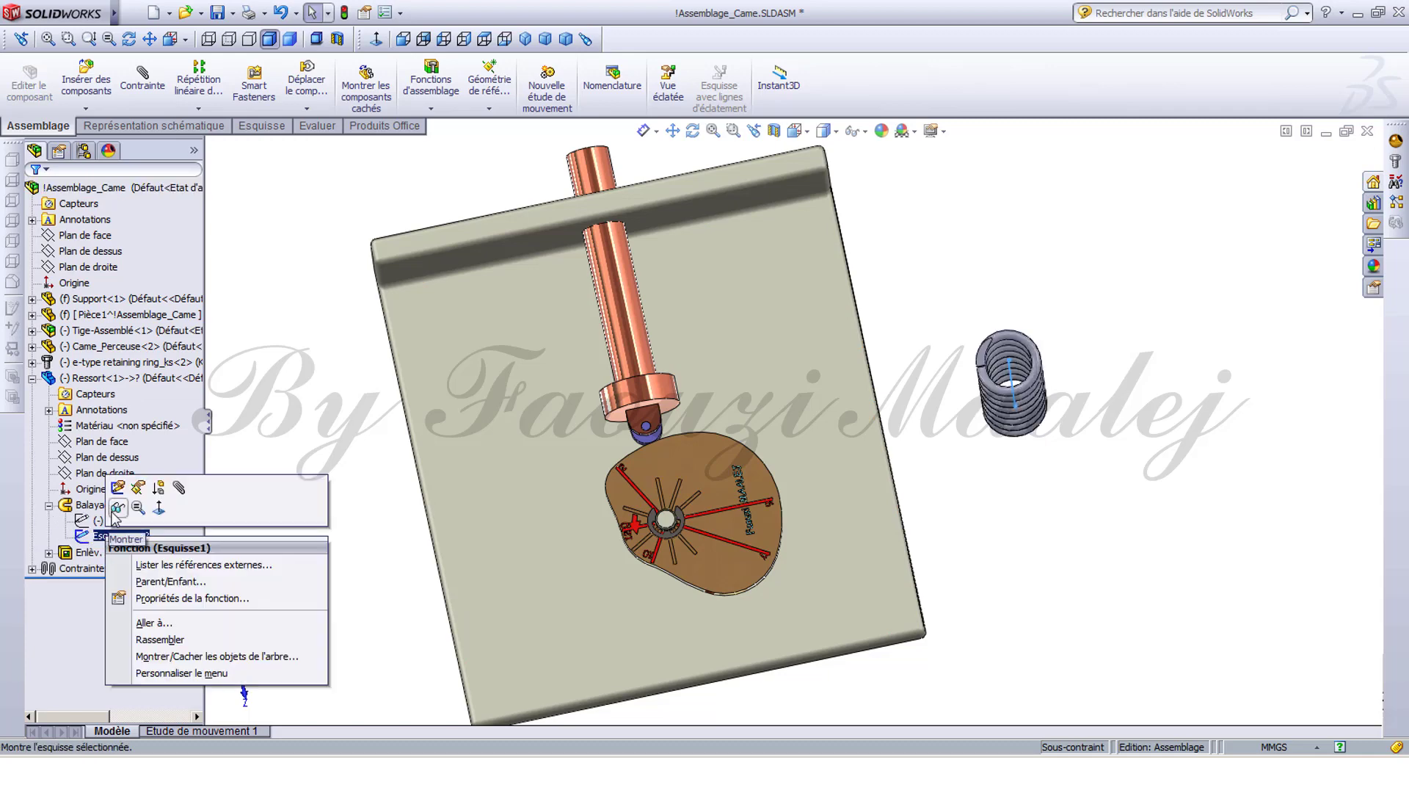
click(116, 509)
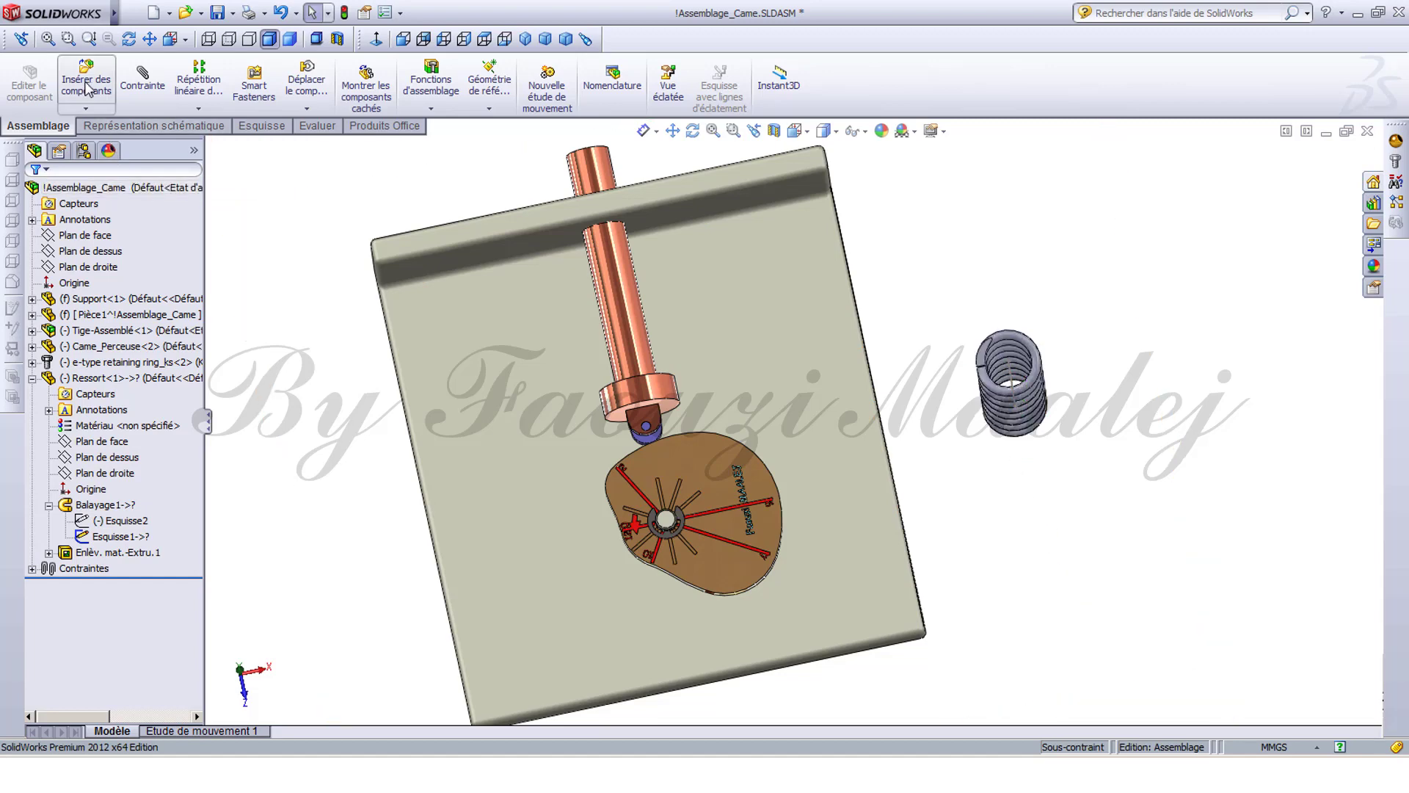
Add a concentric (Coaxiale) mate between the spring's Esquisse1 axis line and the rod's cylindrical face.
click(141, 88)
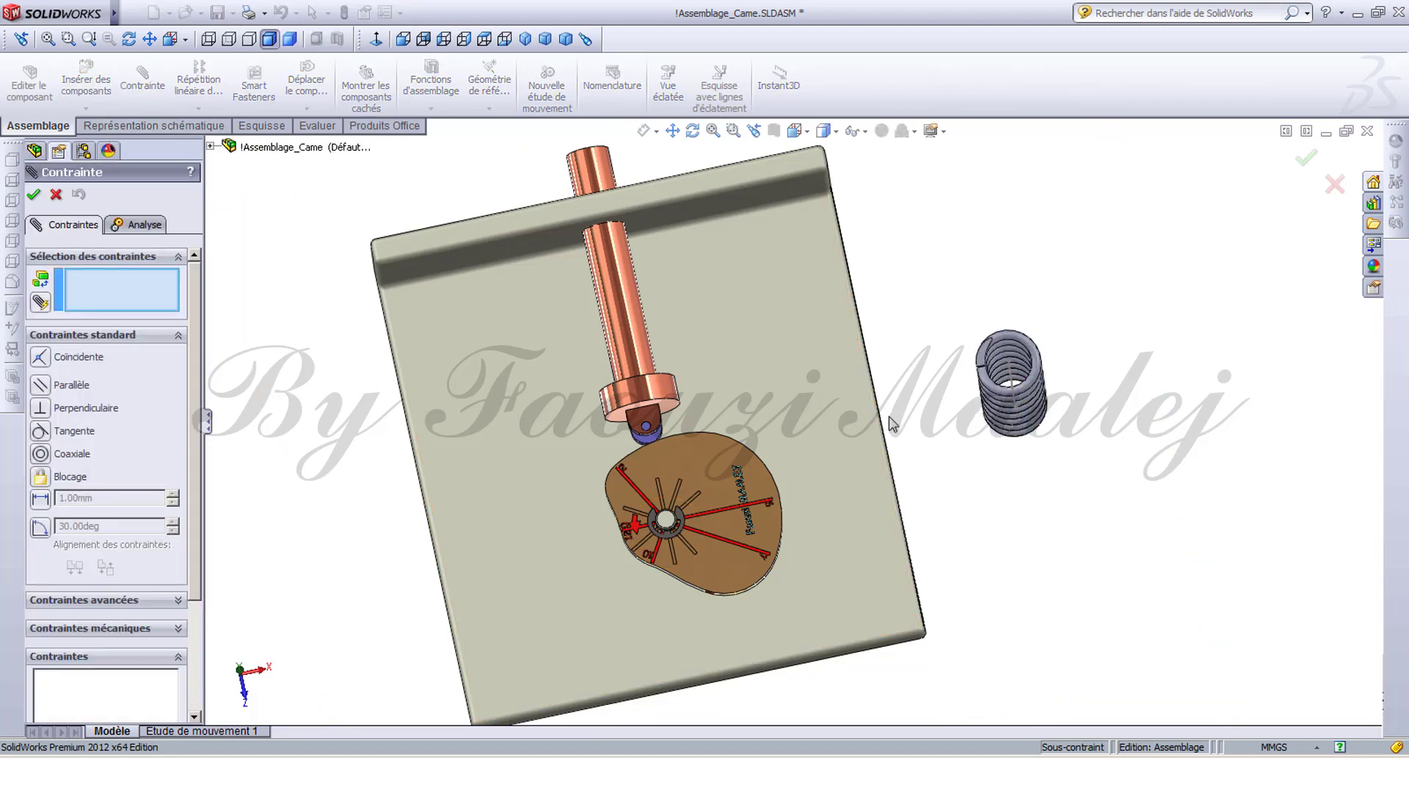
click(1010, 380)
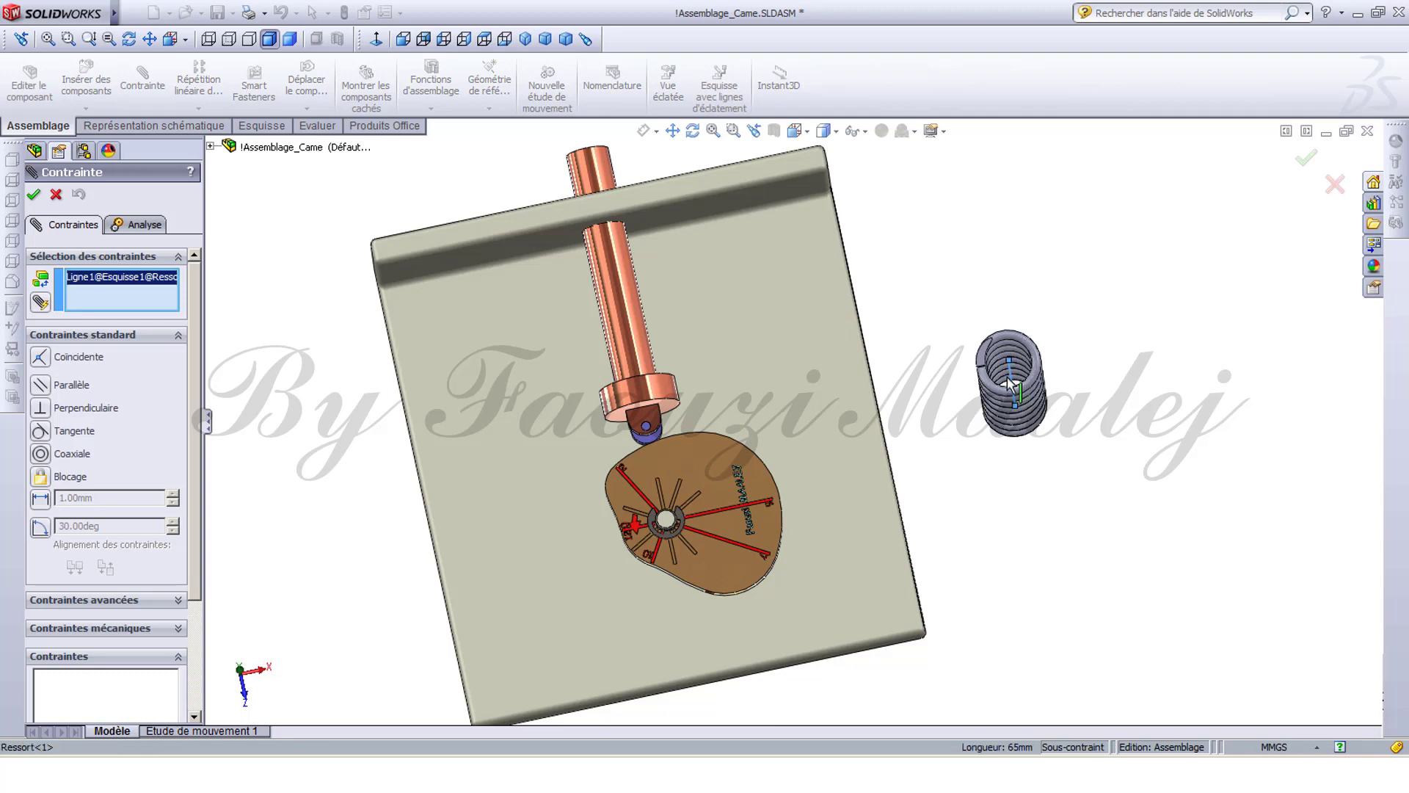
click(628, 300)
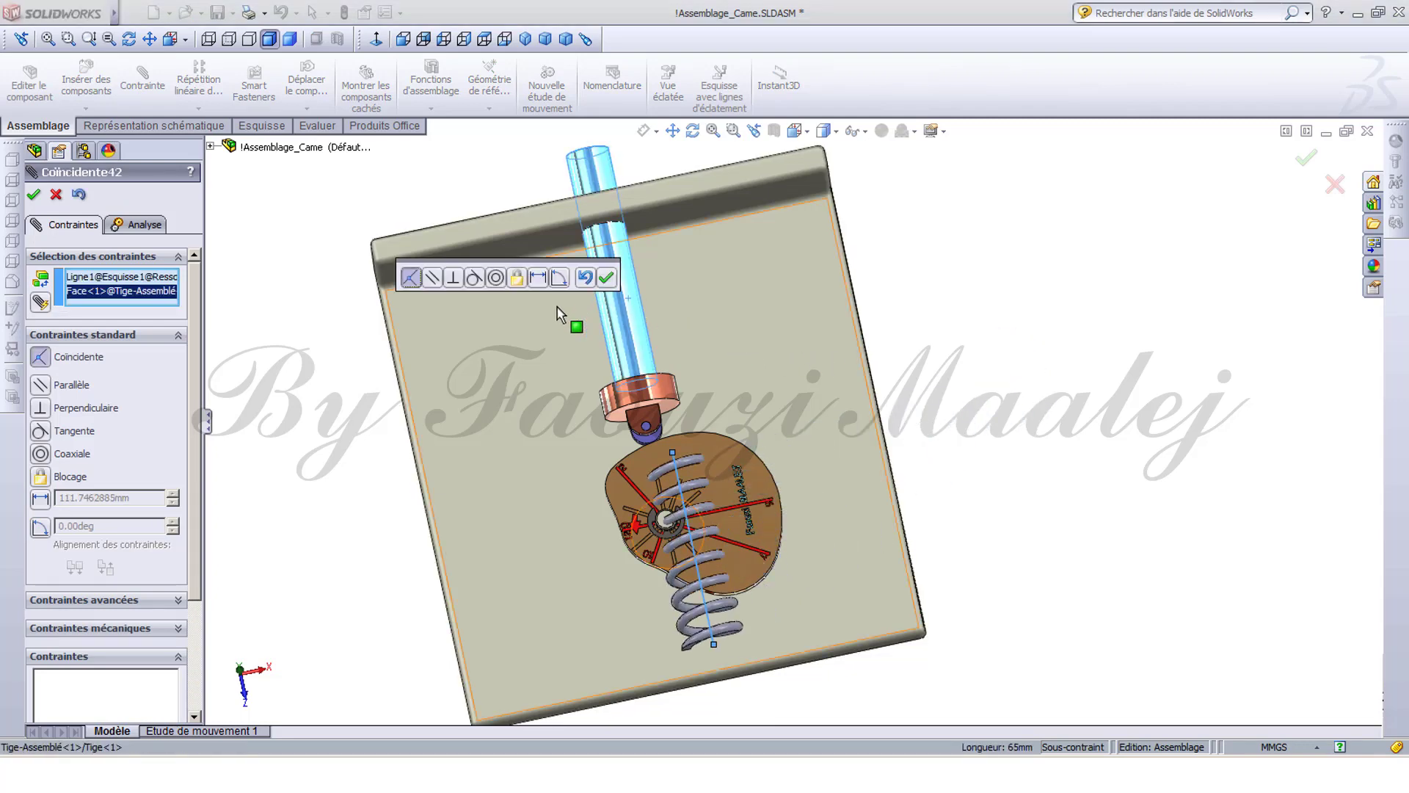
click(497, 278)
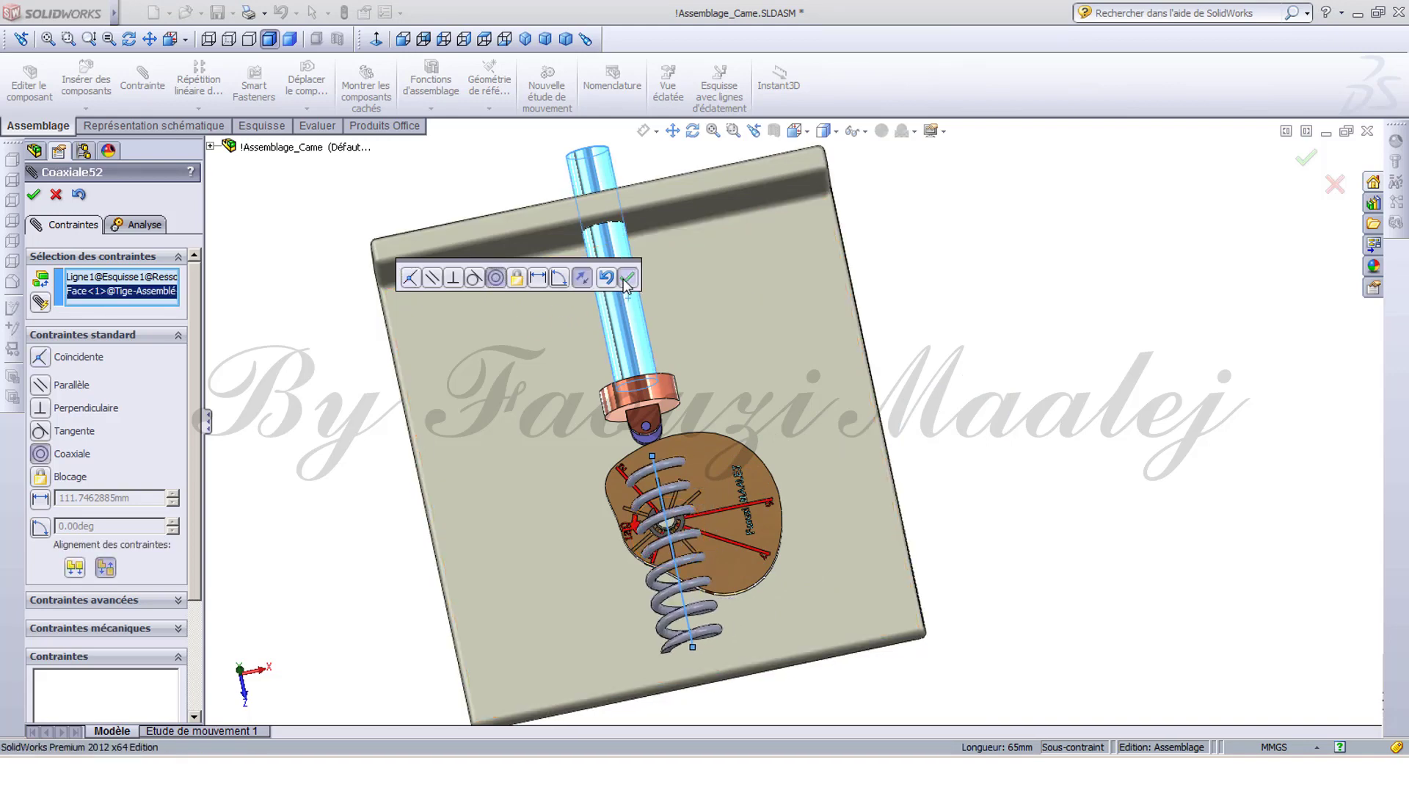
click(626, 277)
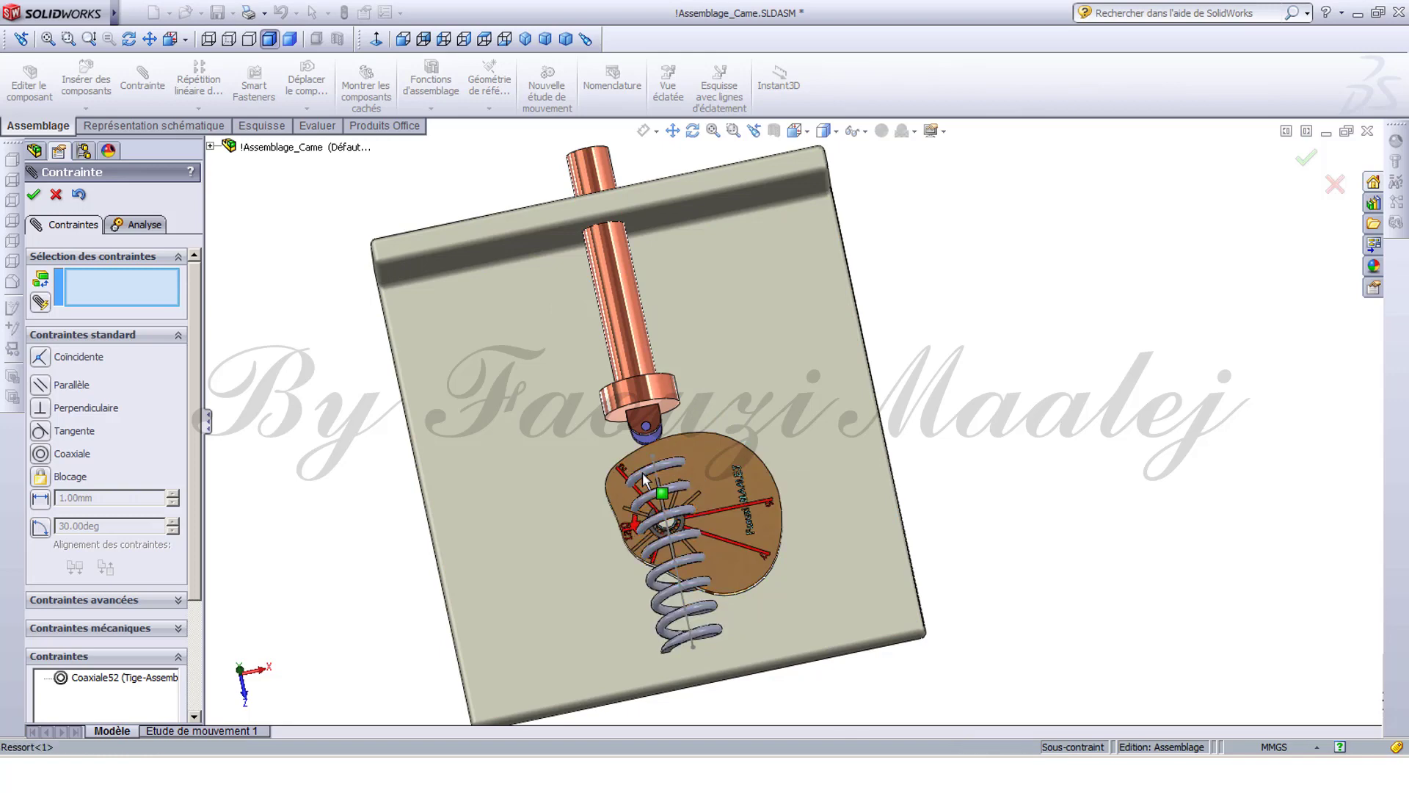
Slide the spring up along the rod and mate its flat upper end face coincident with the underside of the support's top flange.
drag(641, 473, 551, 336)
middle_drag(552, 336, 619, 356)
scroll(618, 356, down, 2)
scroll(619, 356, down, 2)
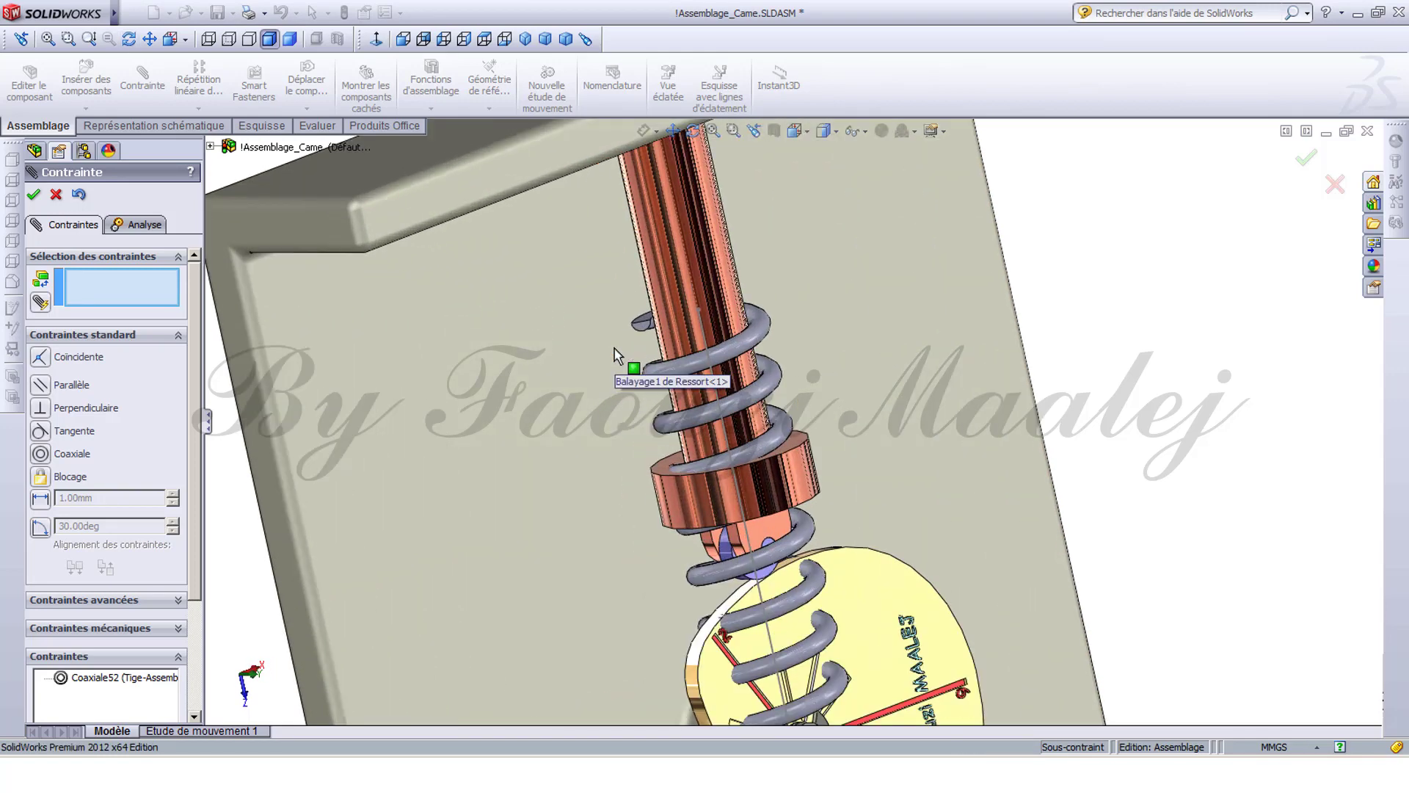
scroll(639, 330, down, 2)
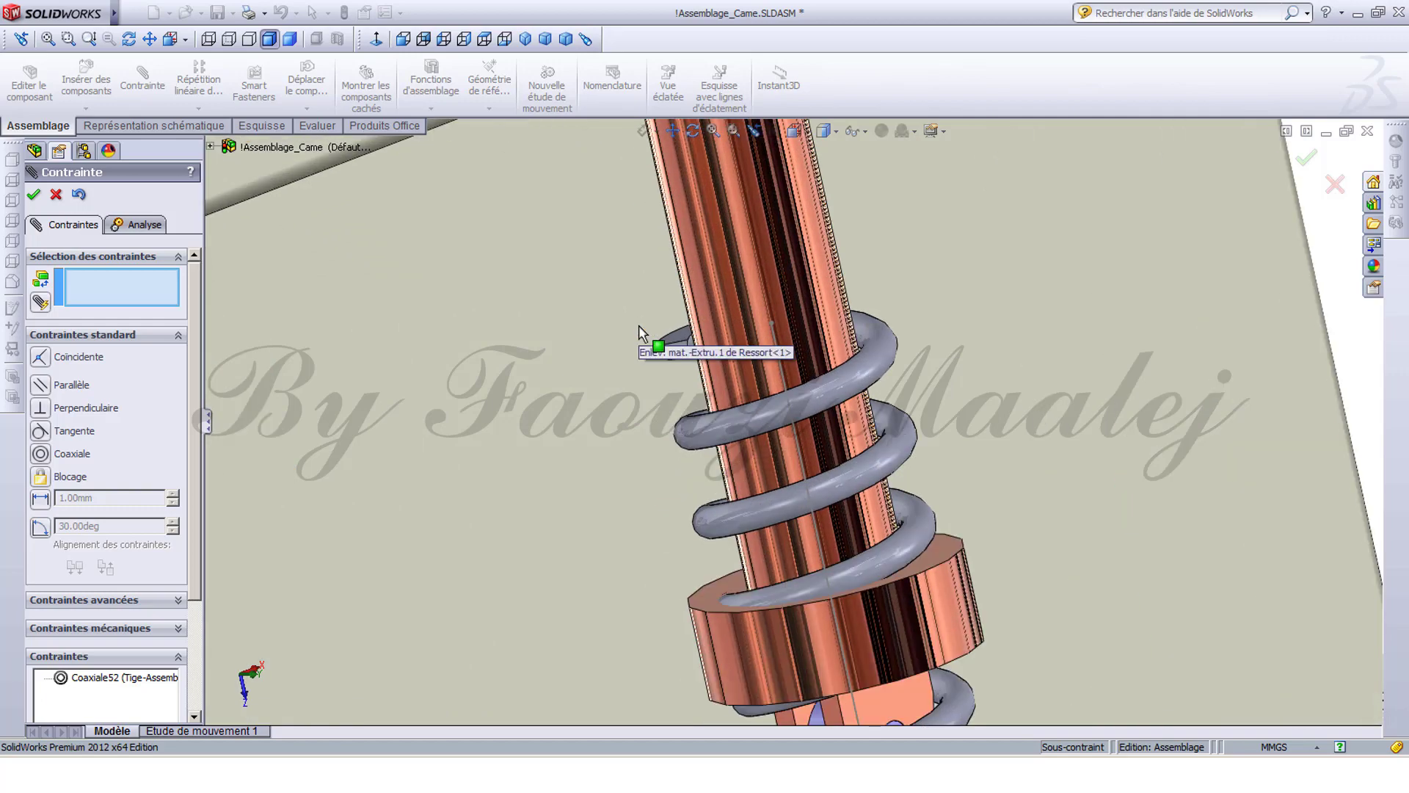
click(673, 341)
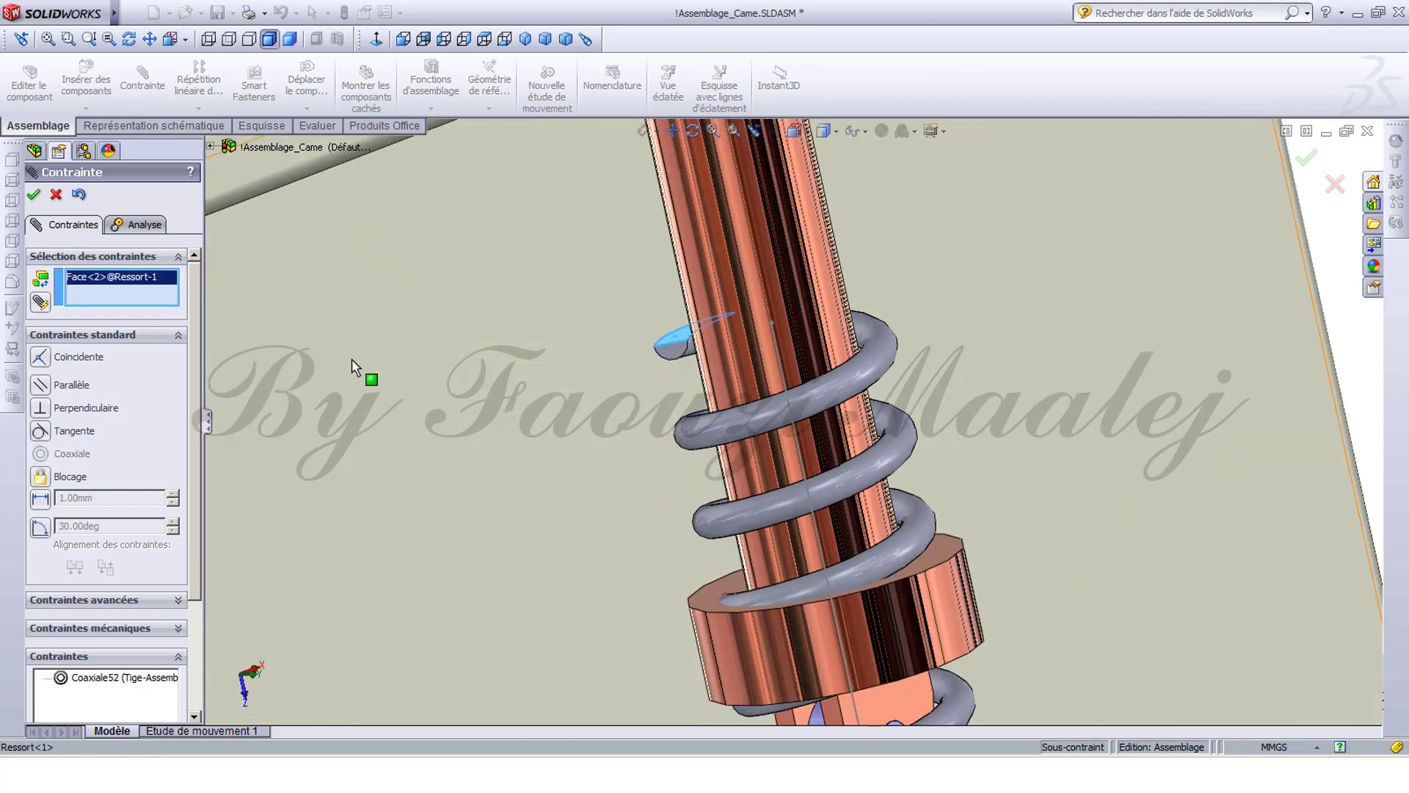
scroll(478, 340, up, 4)
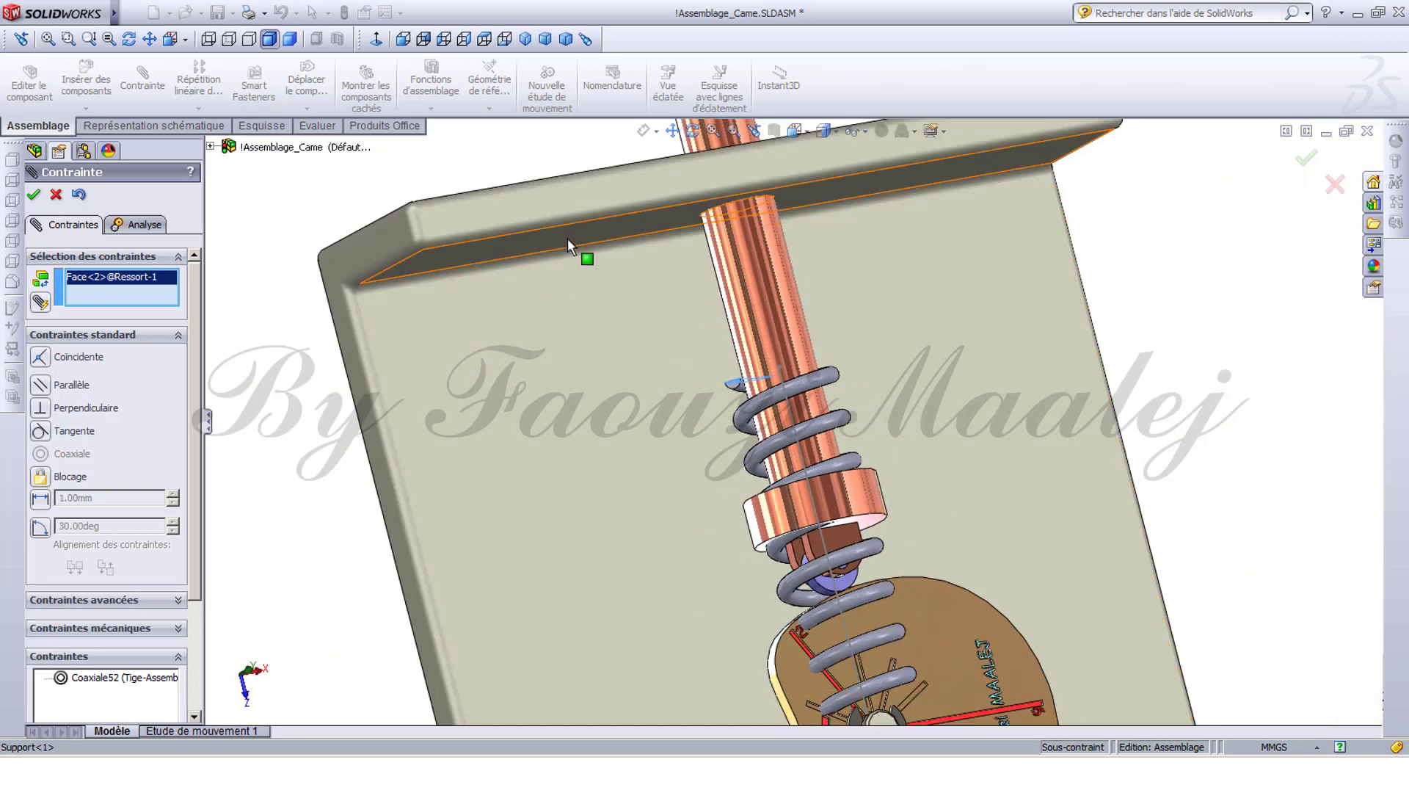
click(567, 245)
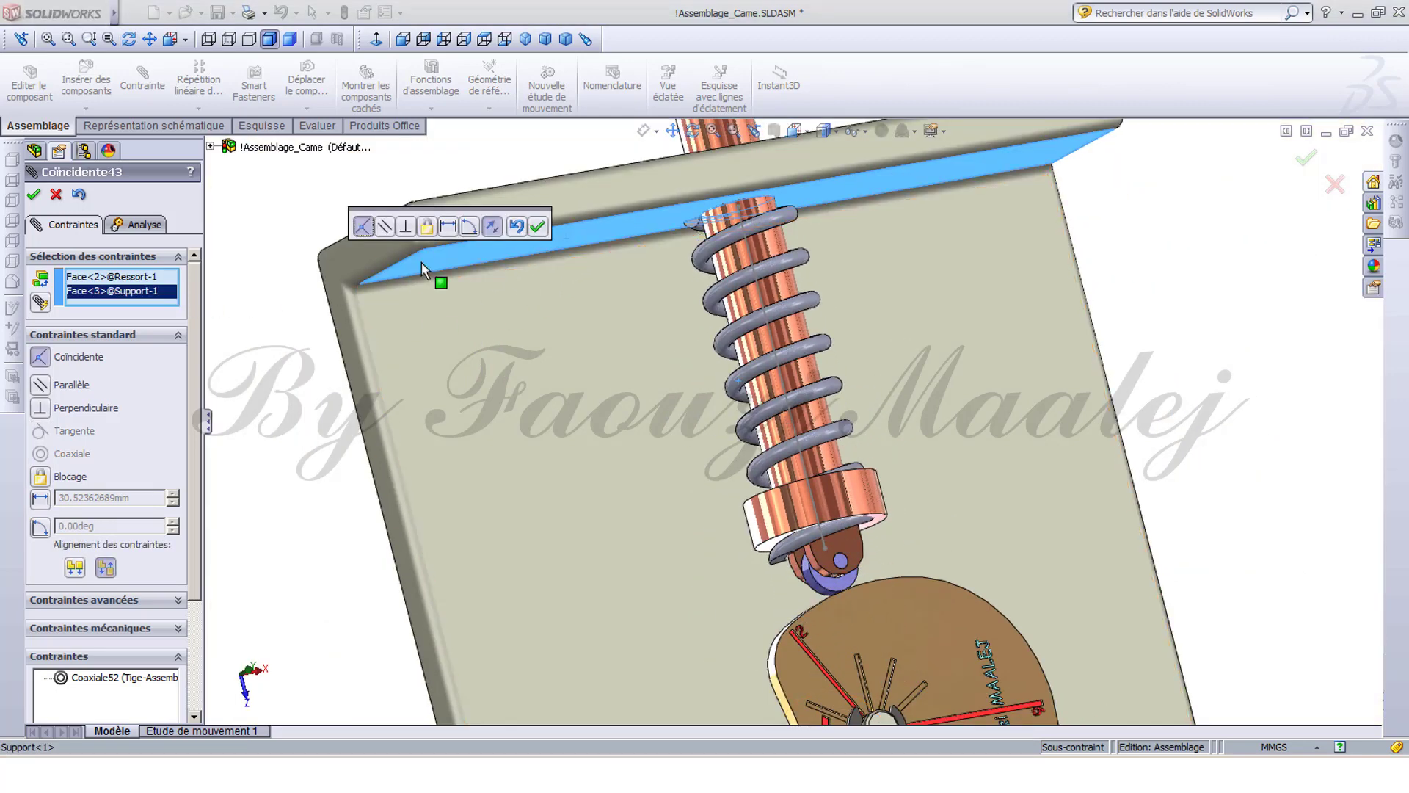
click(535, 227)
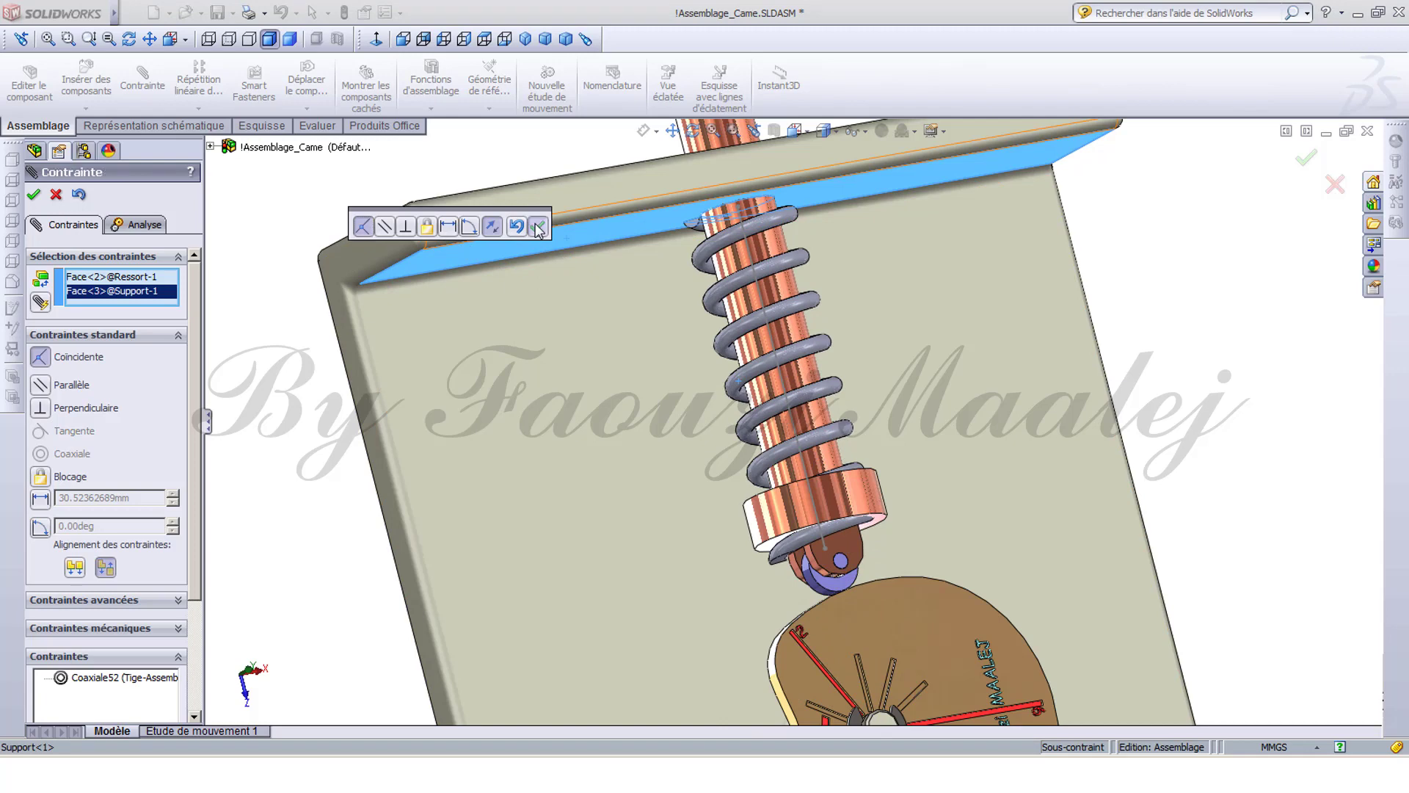
Finish mating and turn the cam until its 12/0 mark sits under the rod's roller.
mouse_move(602, 386)
middle_down()
mouse_move(560, 385)
mouse_move(588, 402)
middle_up()
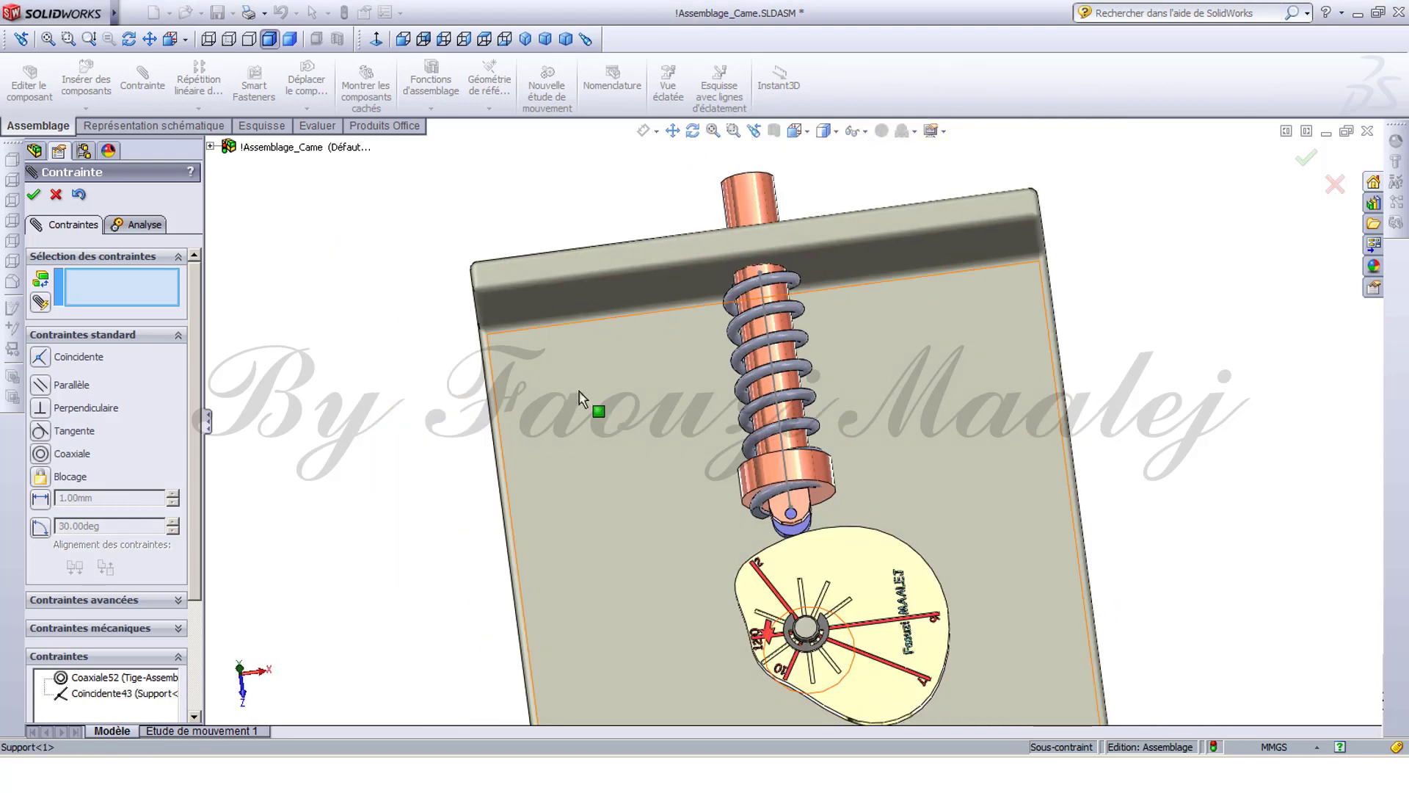
click(587, 402)
click(376, 39)
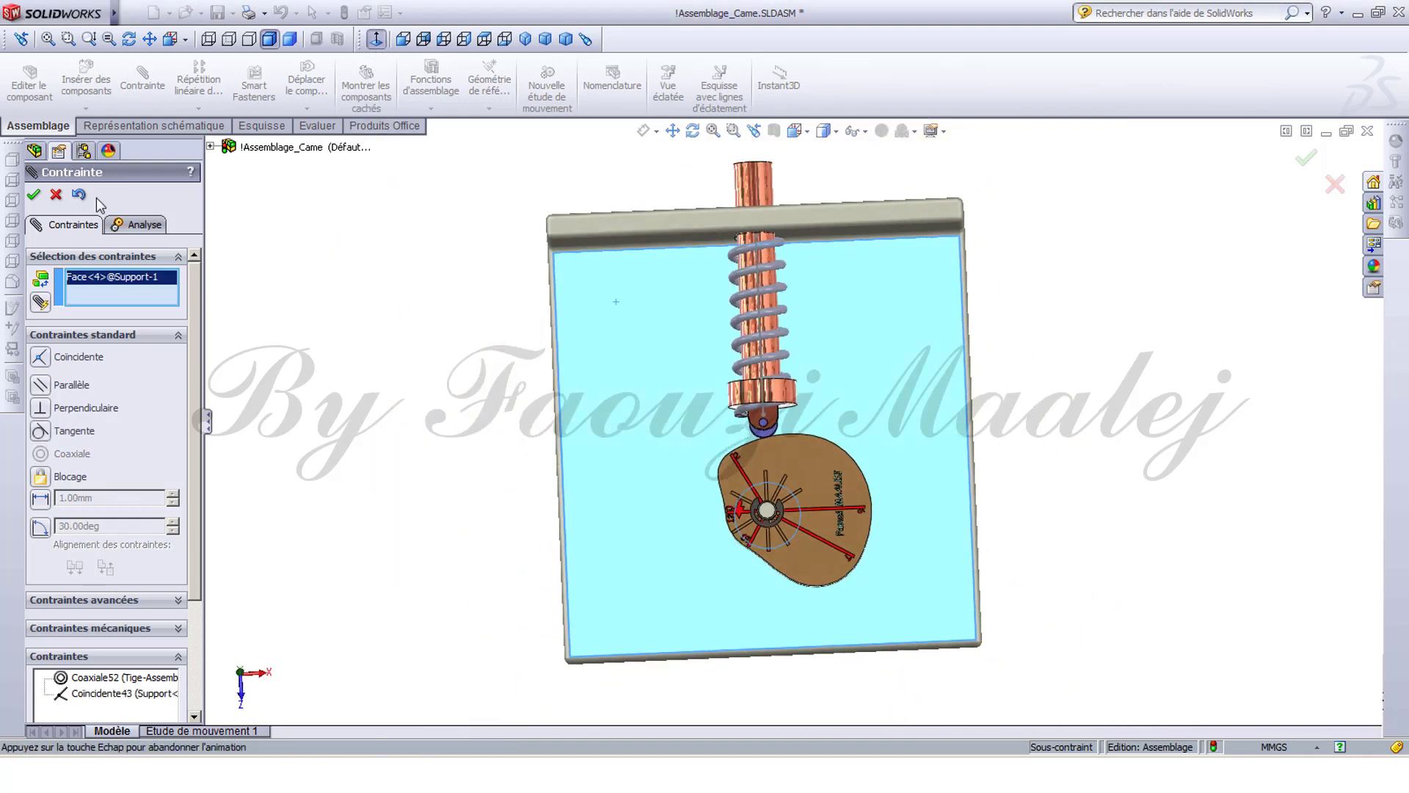
click(57, 197)
scroll(840, 368, down, 5)
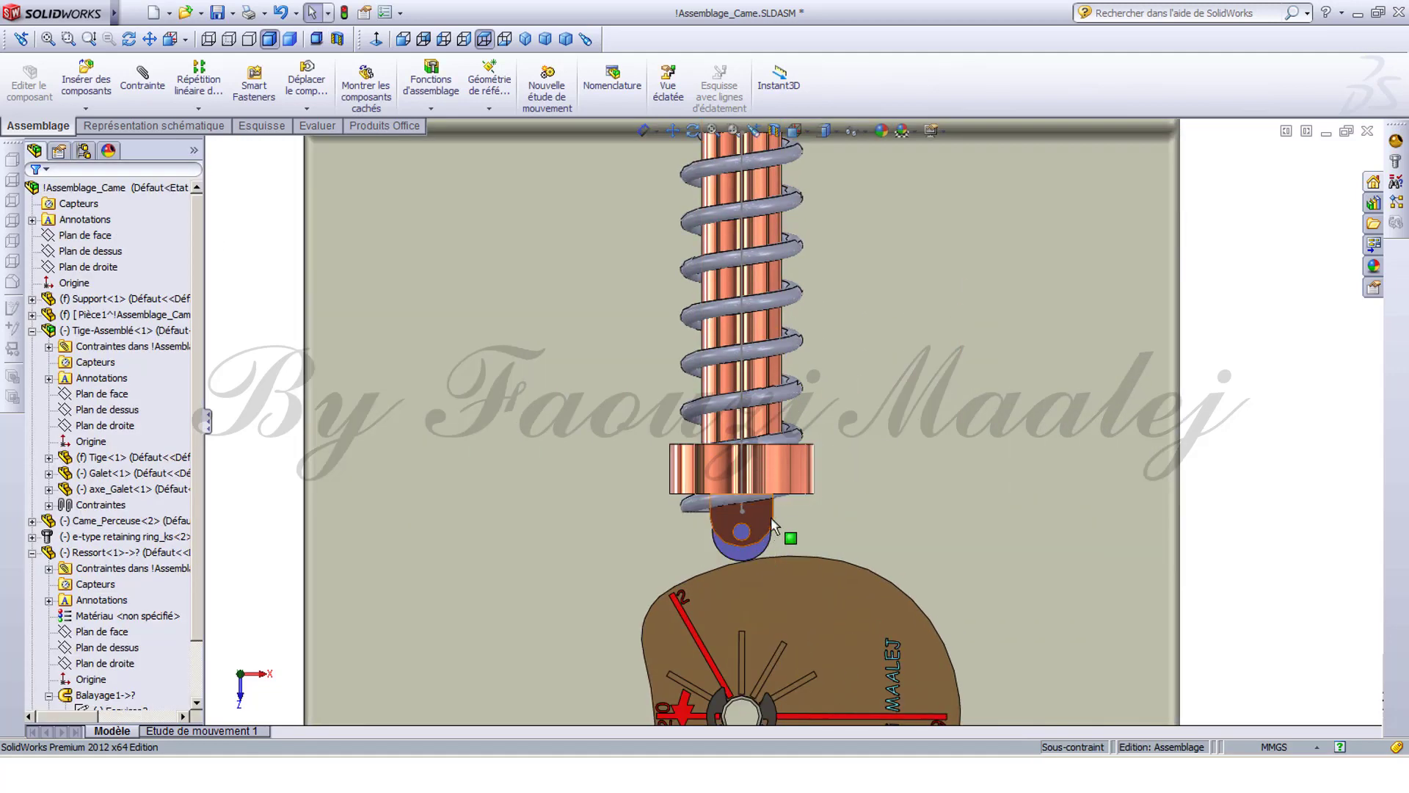
drag(811, 585, 814, 791)
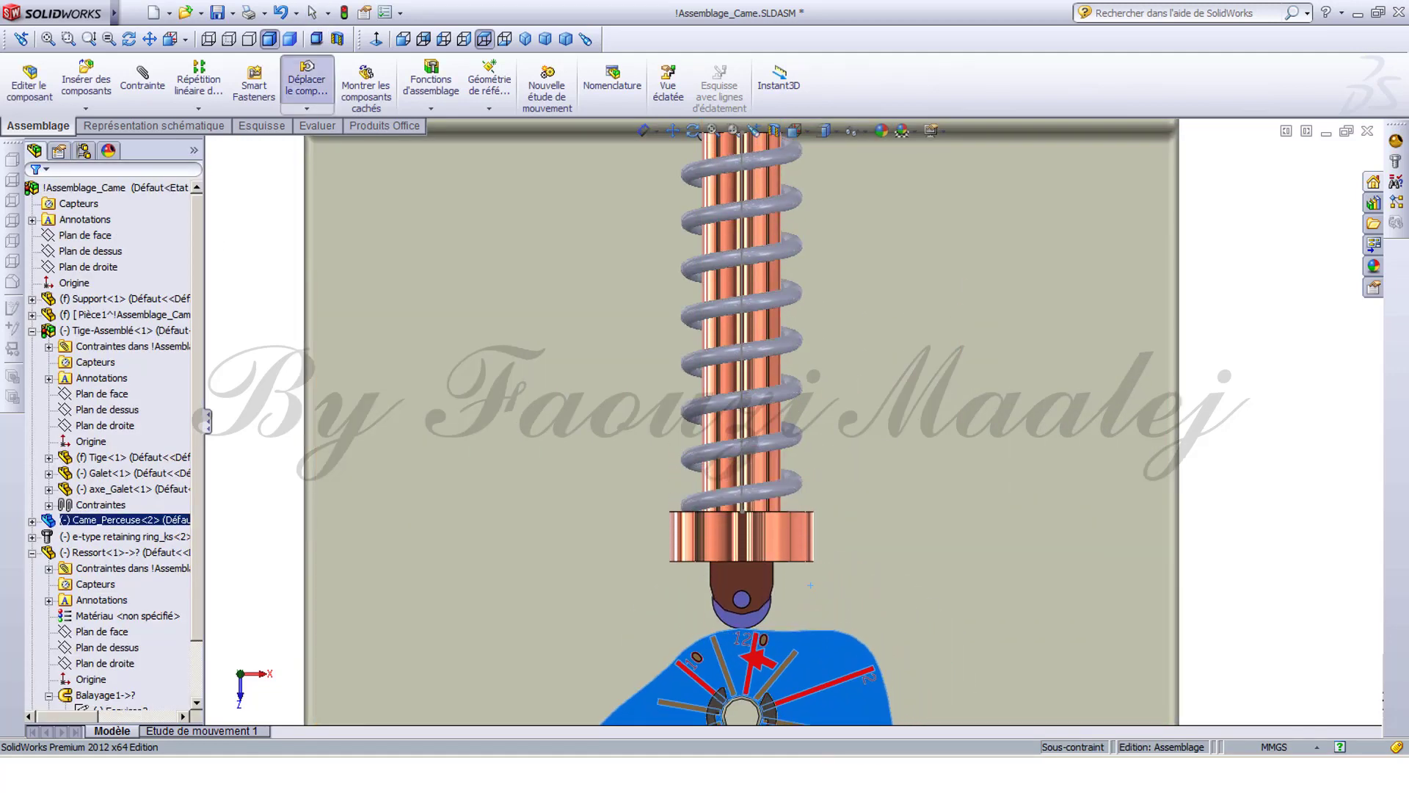
Edit the spring's Esquisse1 within the assembly and move the axis line's lower endpoint up above the rod's collar, to about Y 61.08 mm.
click(742, 427)
right_click(741, 426)
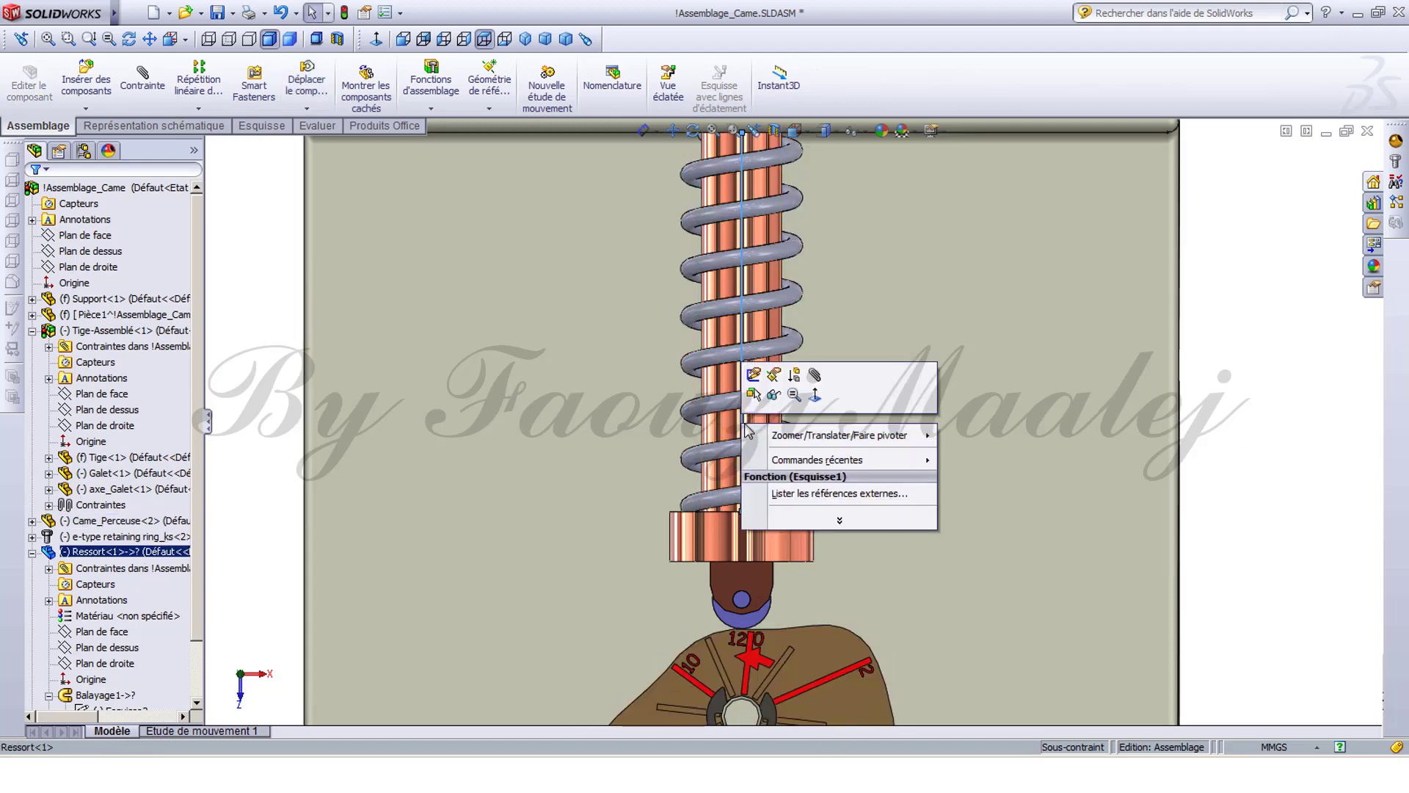
click(754, 375)
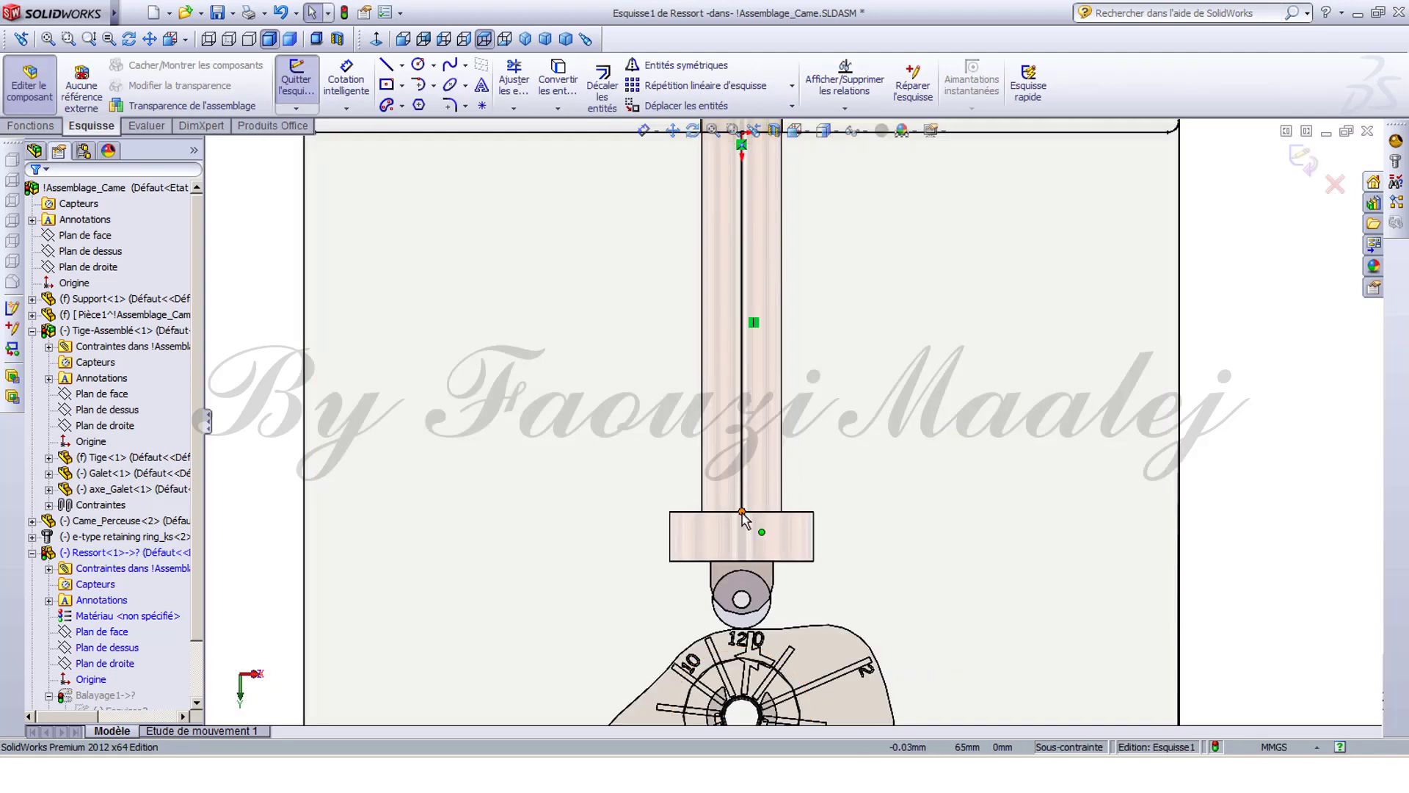
drag(742, 511, 742, 488)
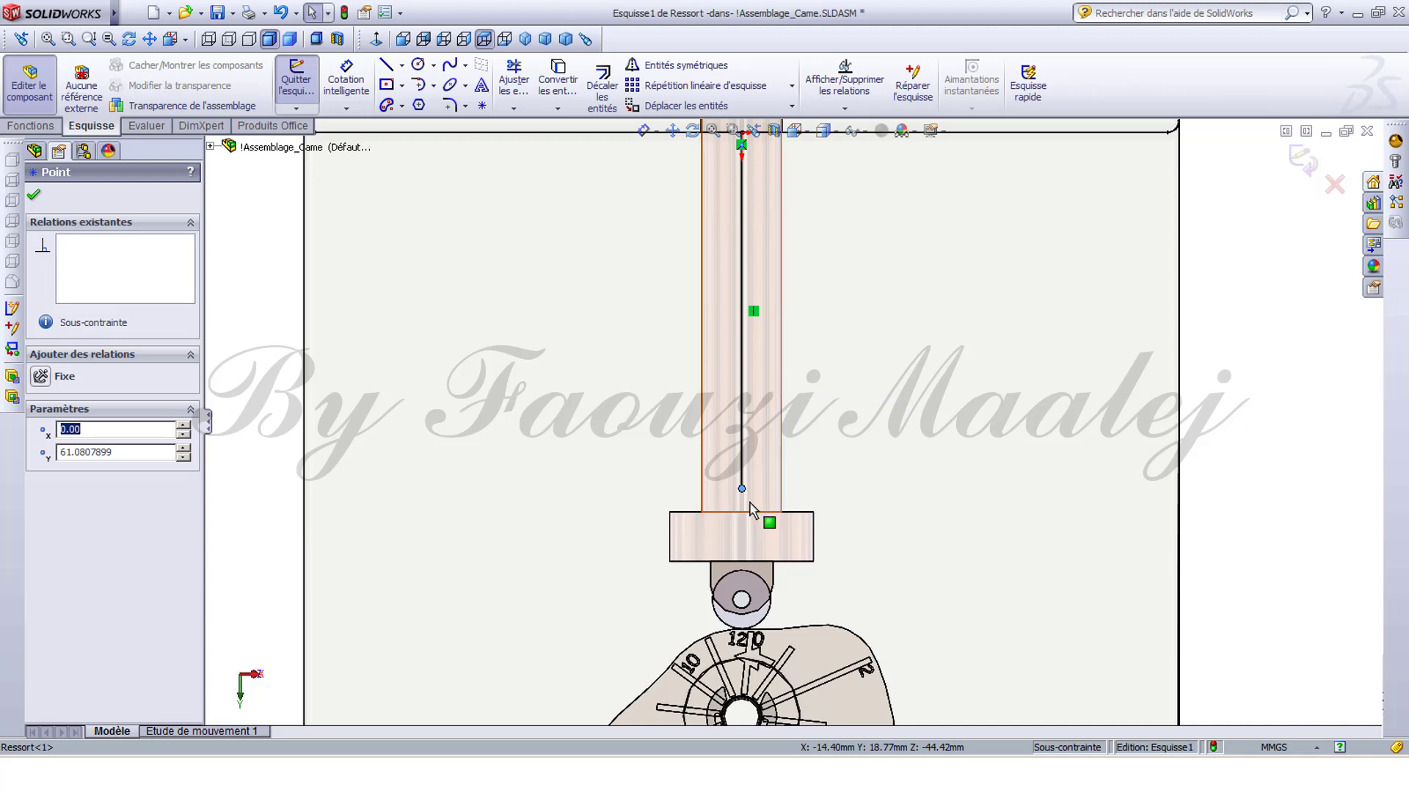
key(Escape)
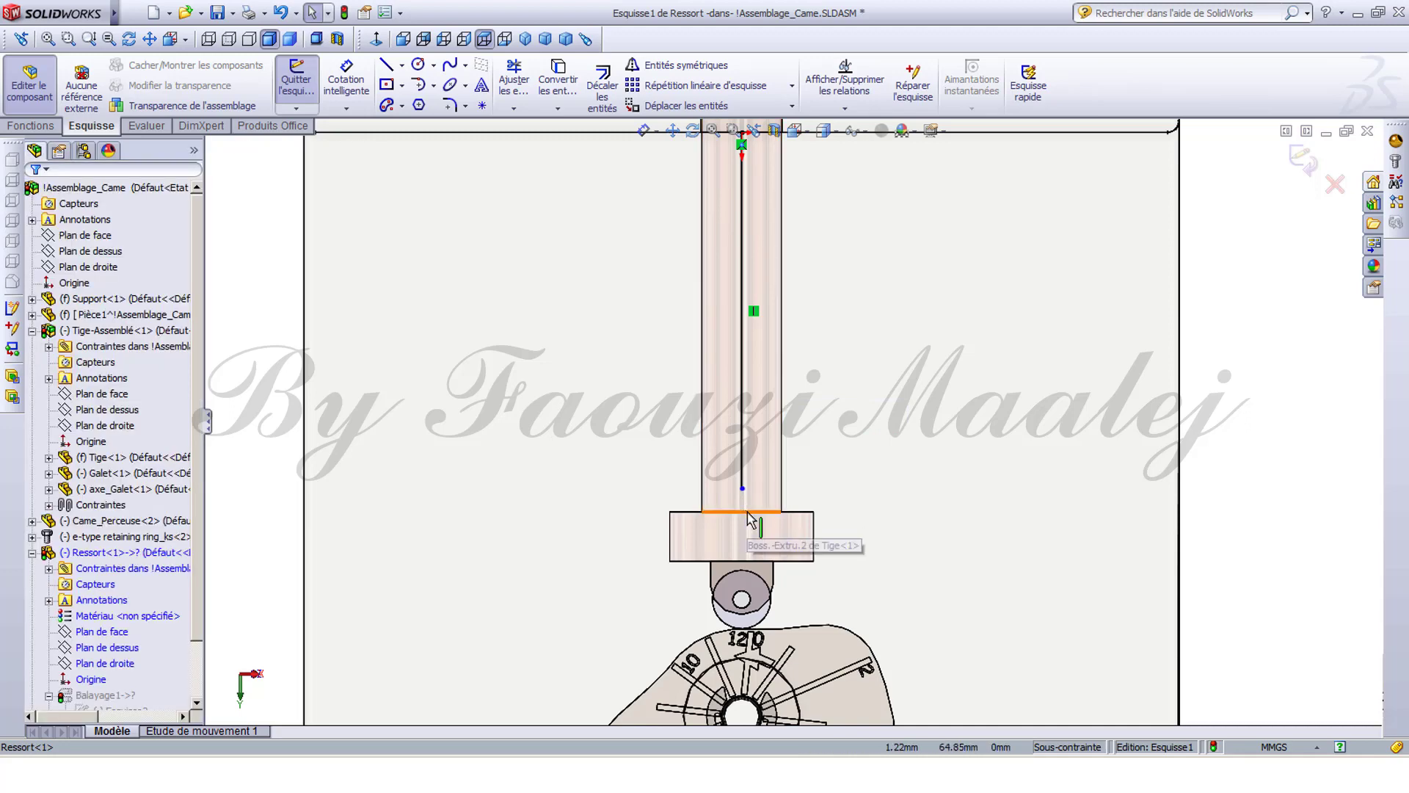
Add a coincident relation between the lower endpoint of the spring's sketch line and the rod's shoulder edge.
click(747, 513)
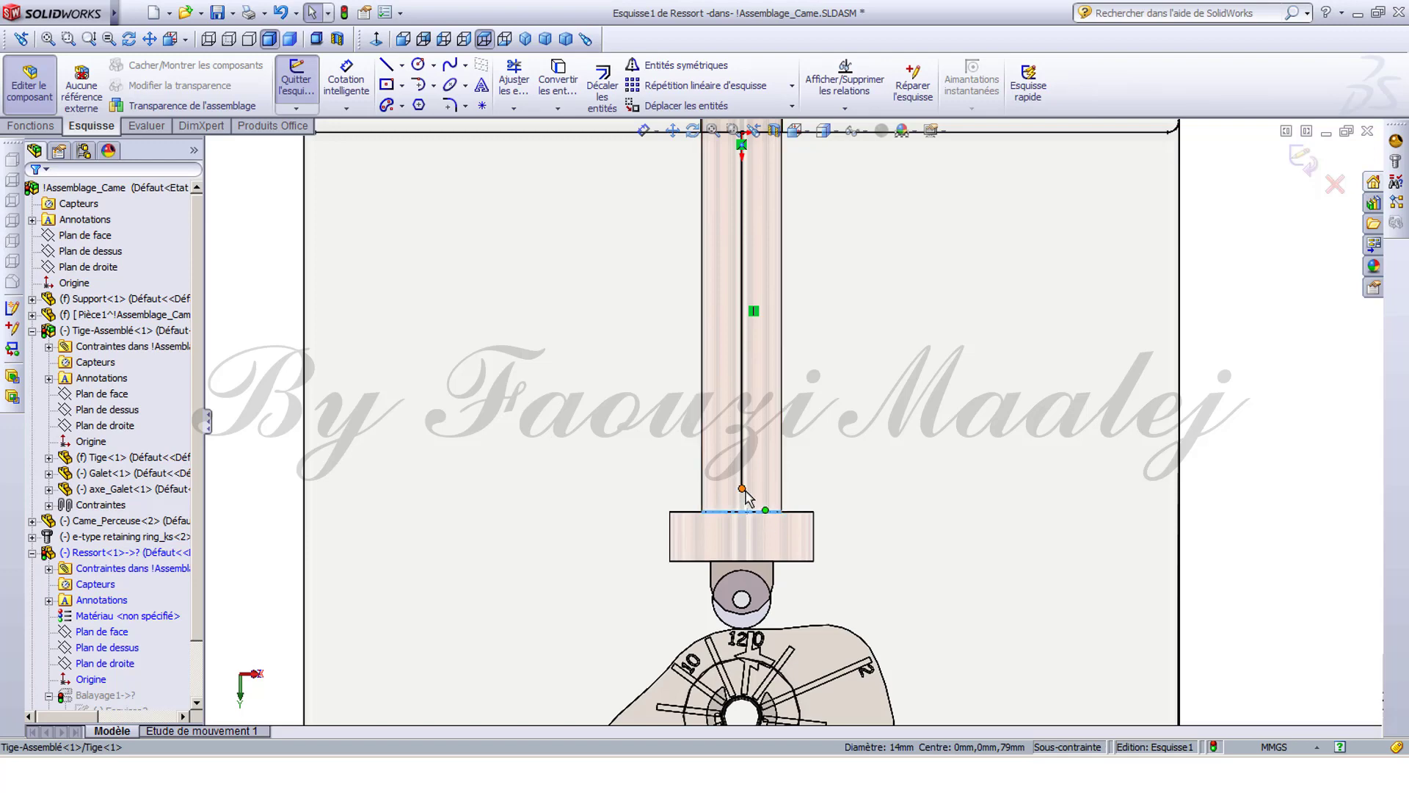
ctrl+click(742, 489)
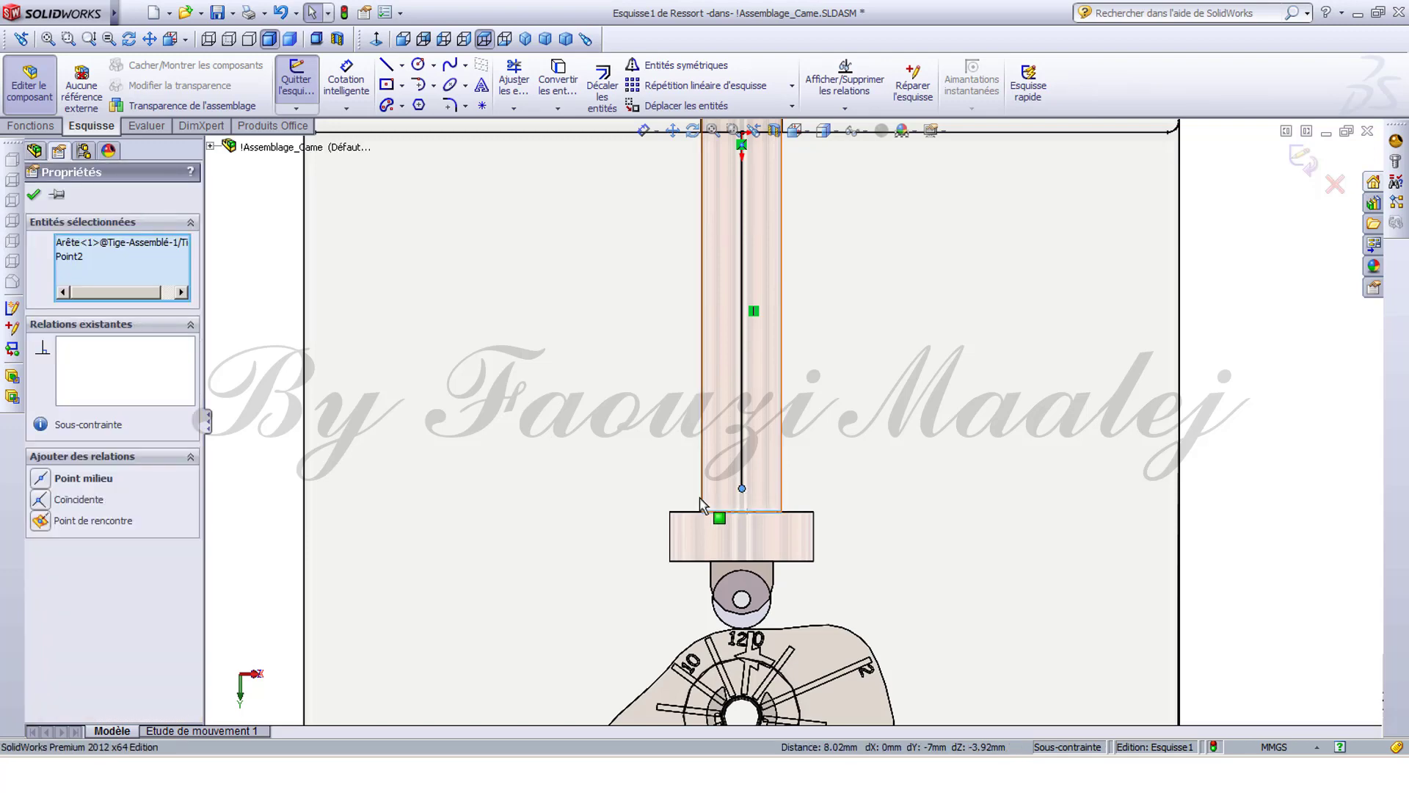
click(78, 500)
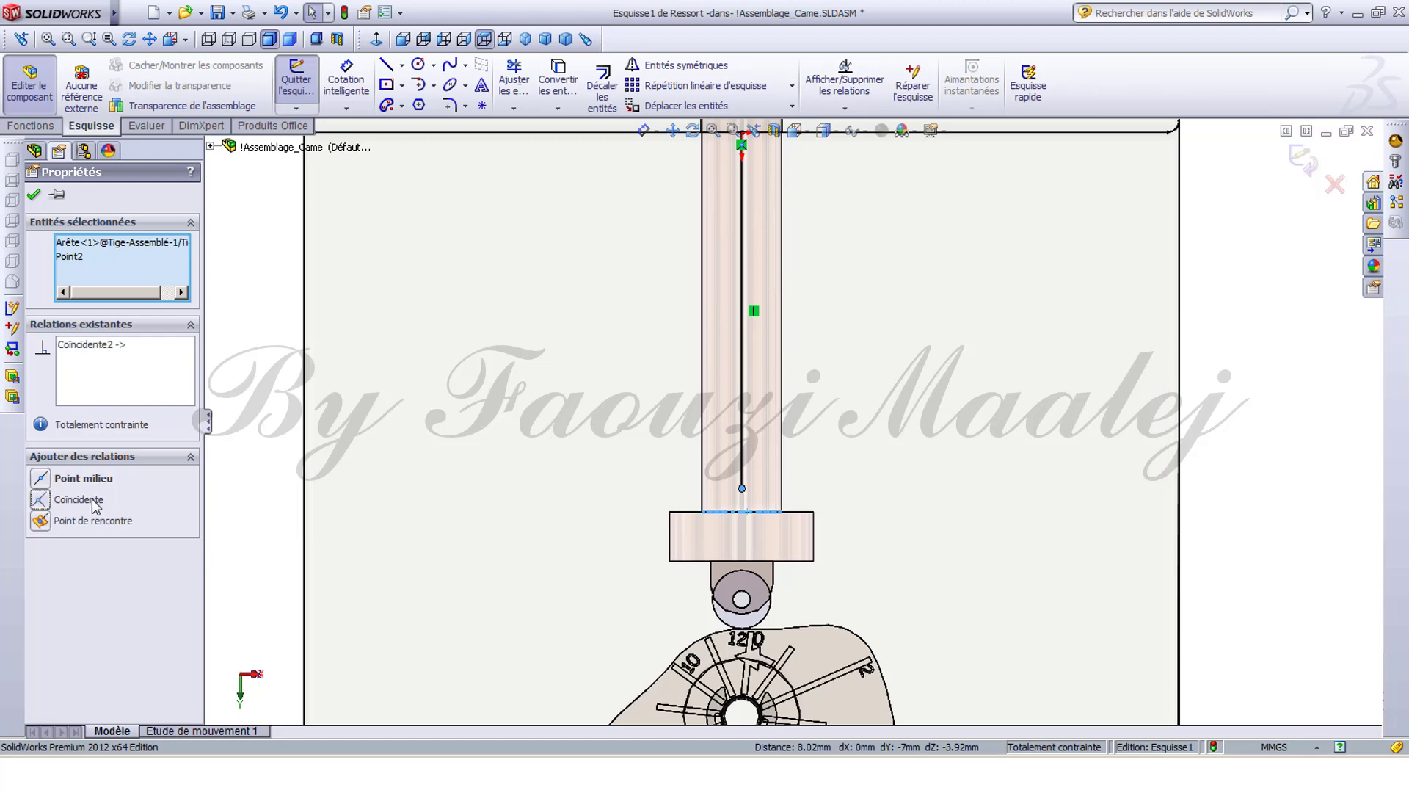
click(33, 196)
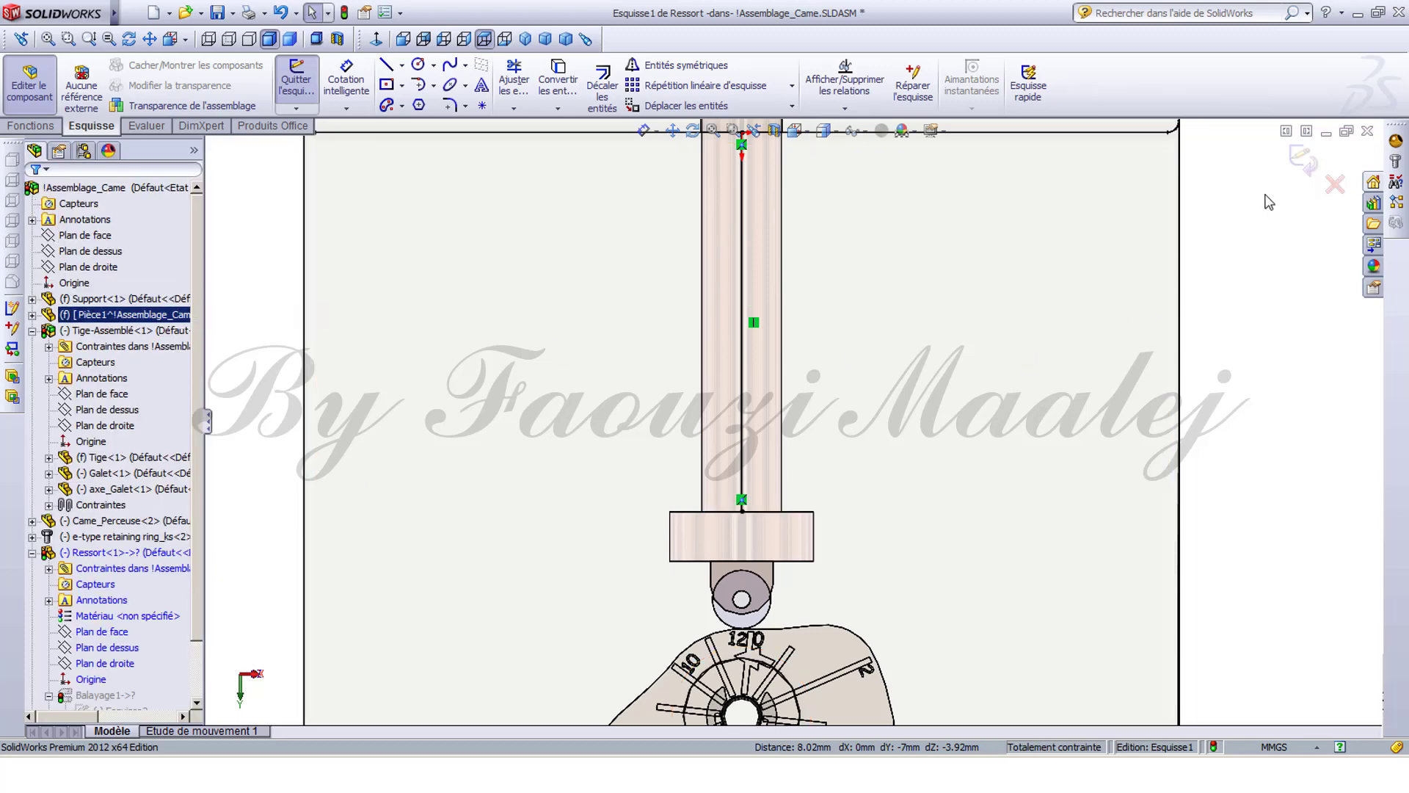
Exit the sketch and finish editing the spring part to return to the cam assembly.
click(1300, 163)
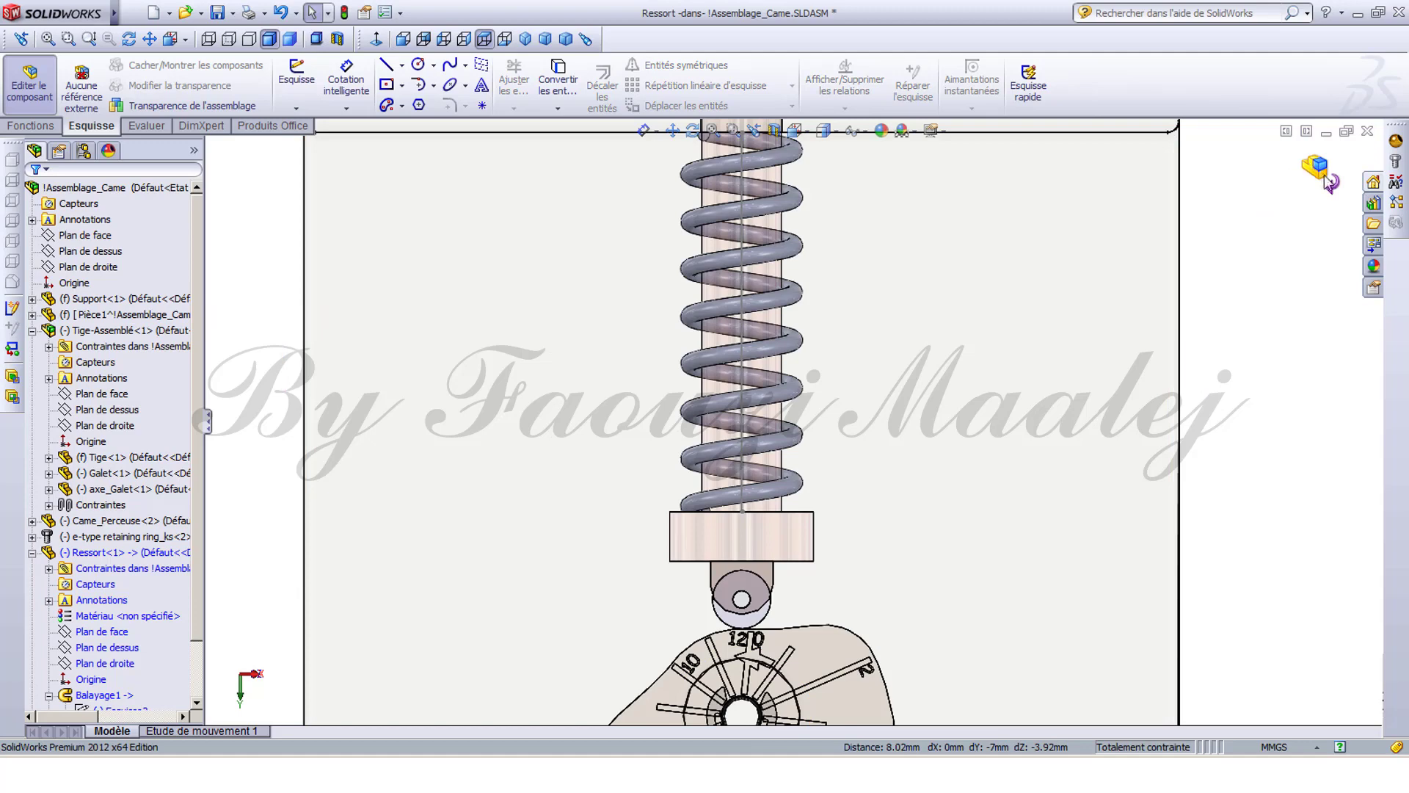
click(1331, 188)
key(f)
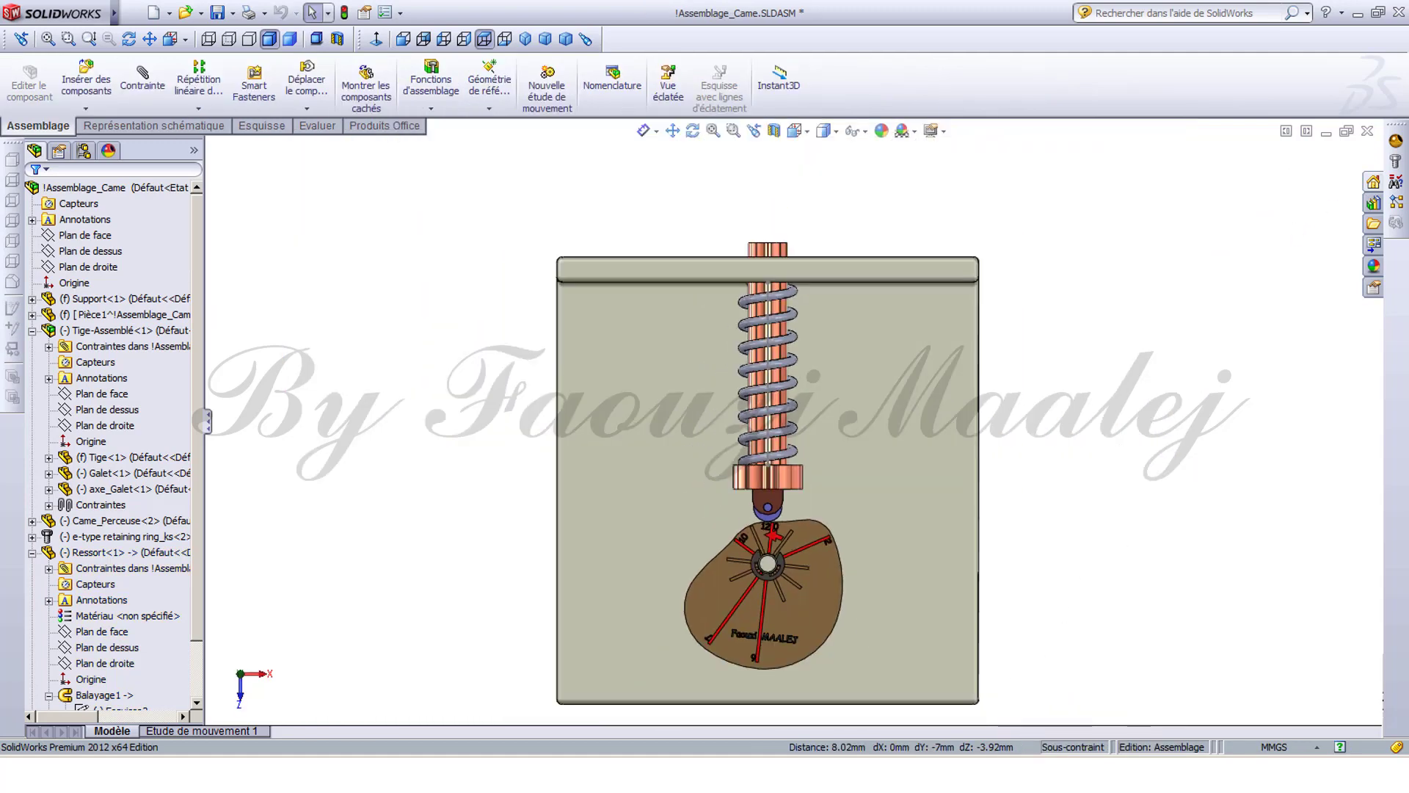
Open the first motion study, accept updating the animation's initial state, and expand its timeline.
click(207, 730)
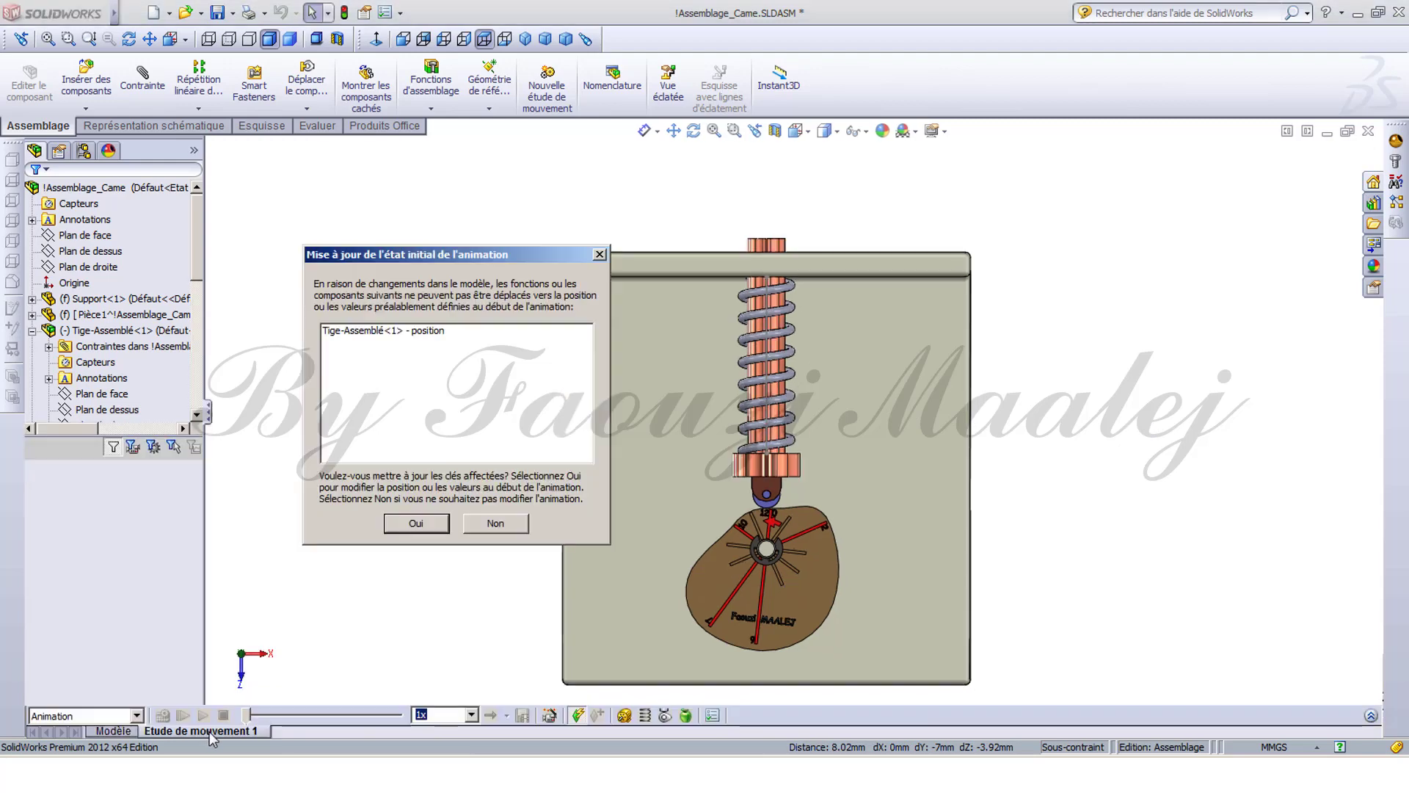
click(416, 524)
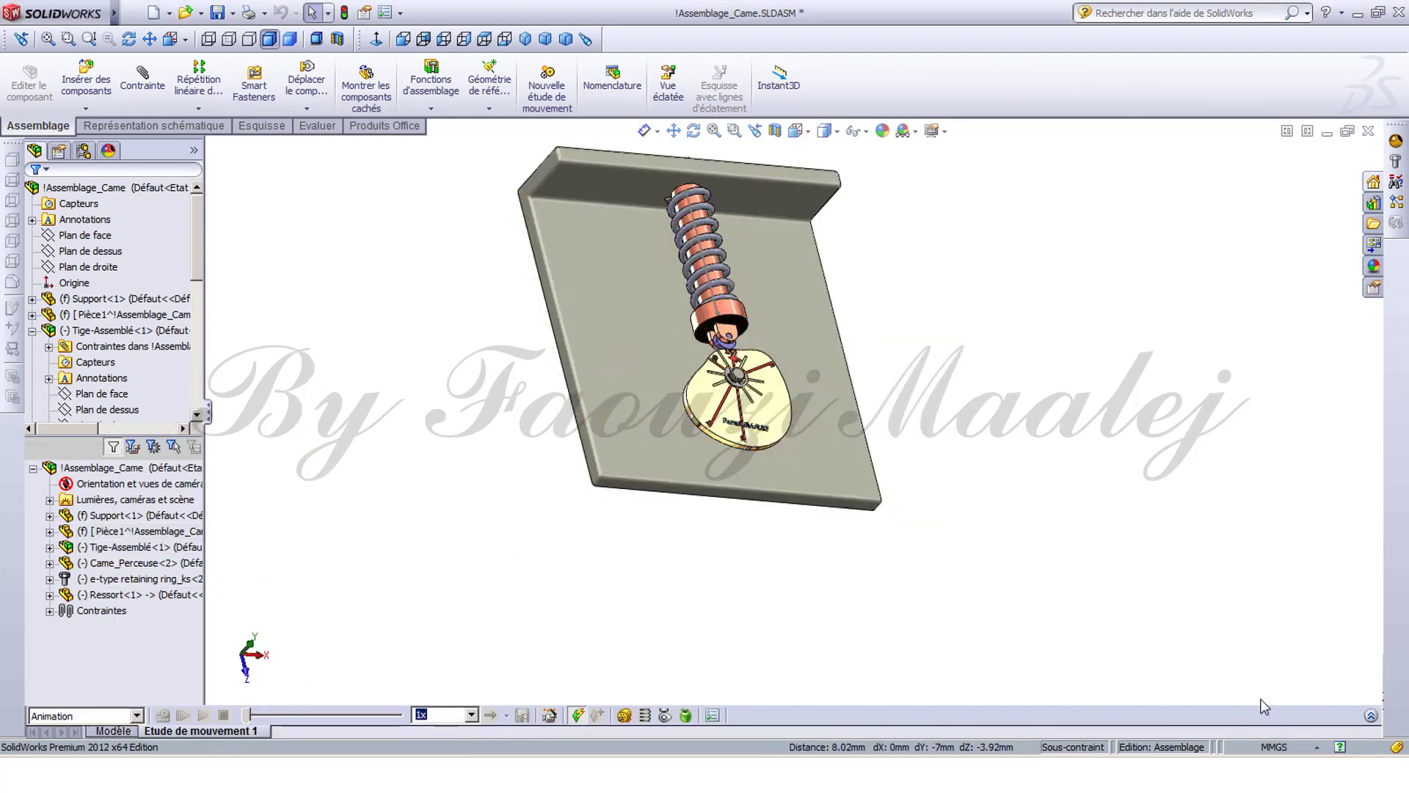
click(1372, 716)
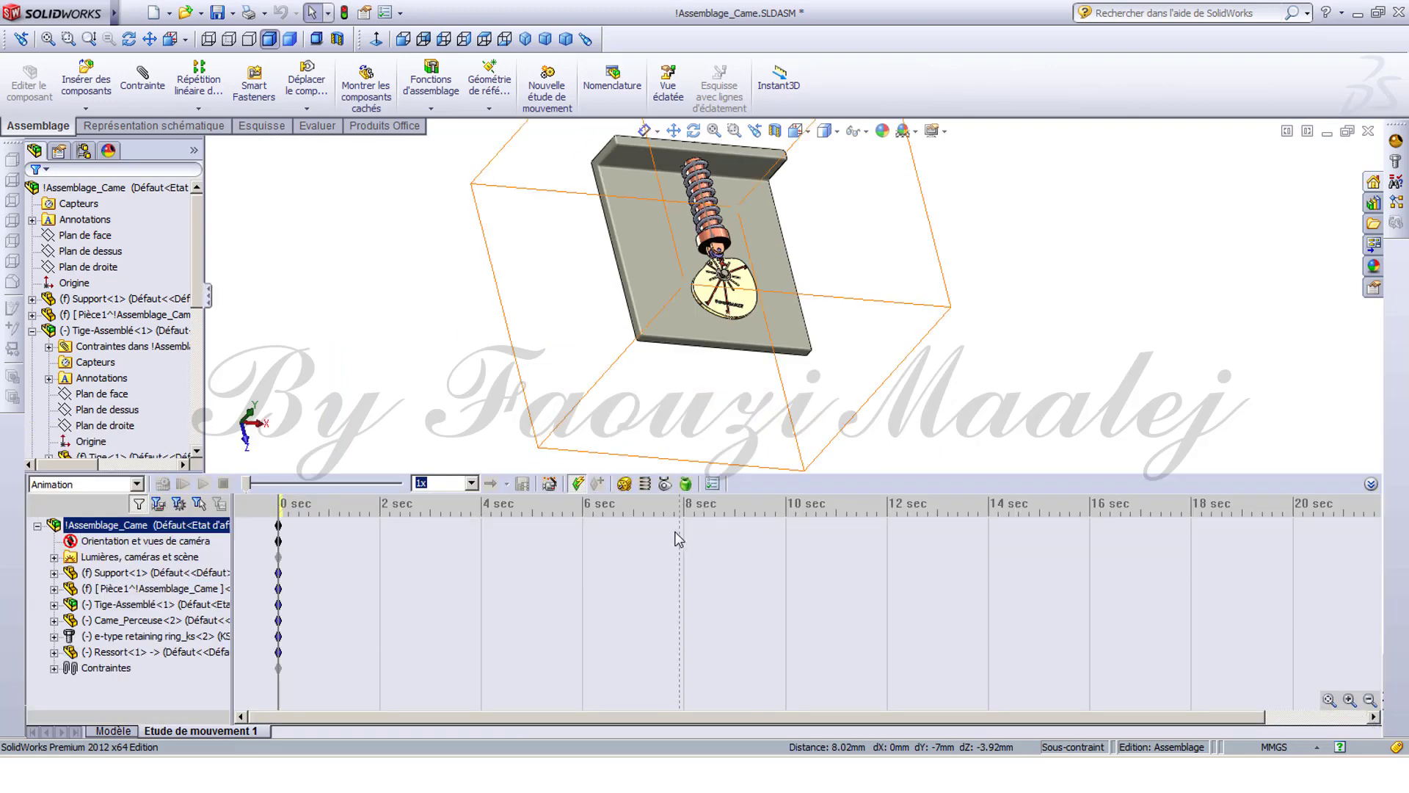
Add a constant-speed rotary motor at 5 RPM to the cam's front face.
click(625, 484)
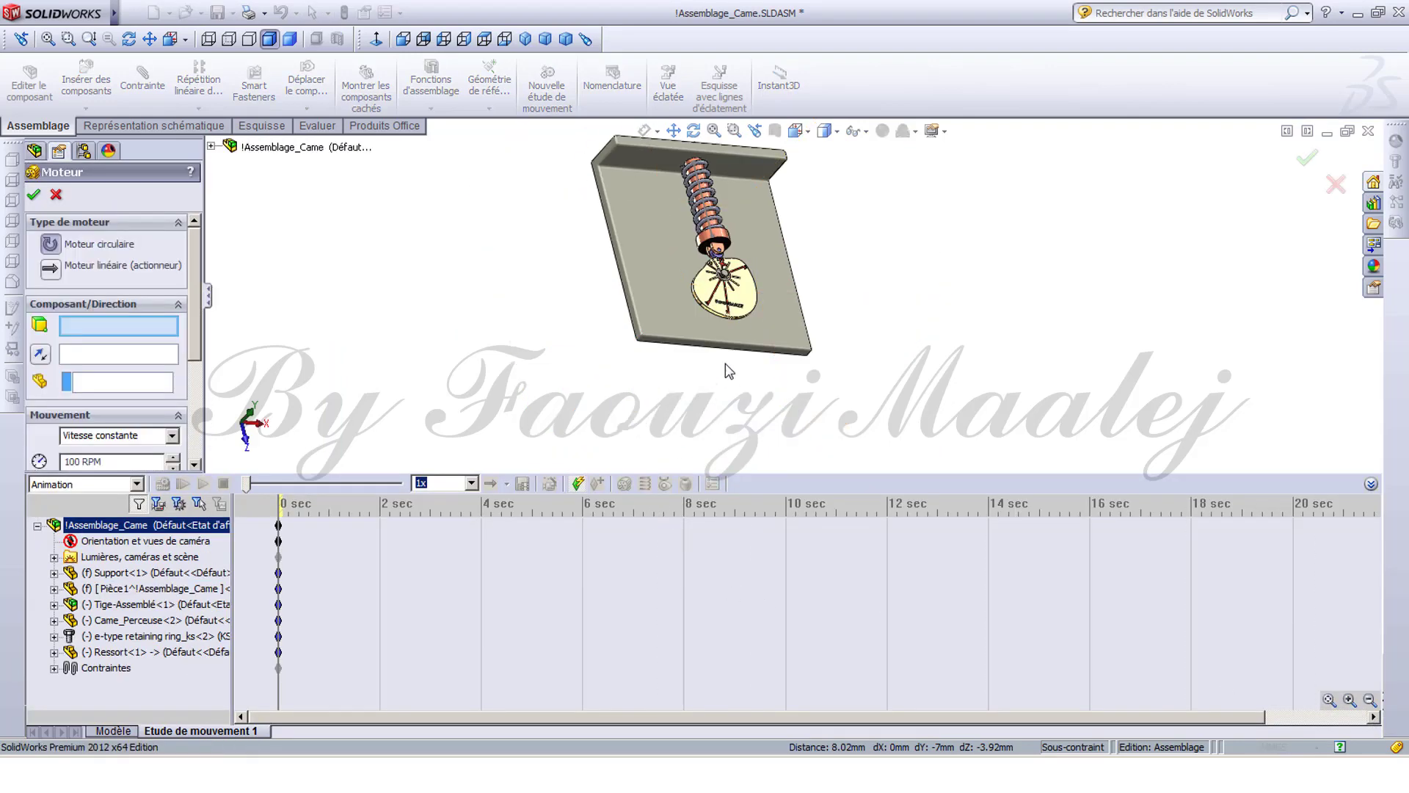
click(749, 302)
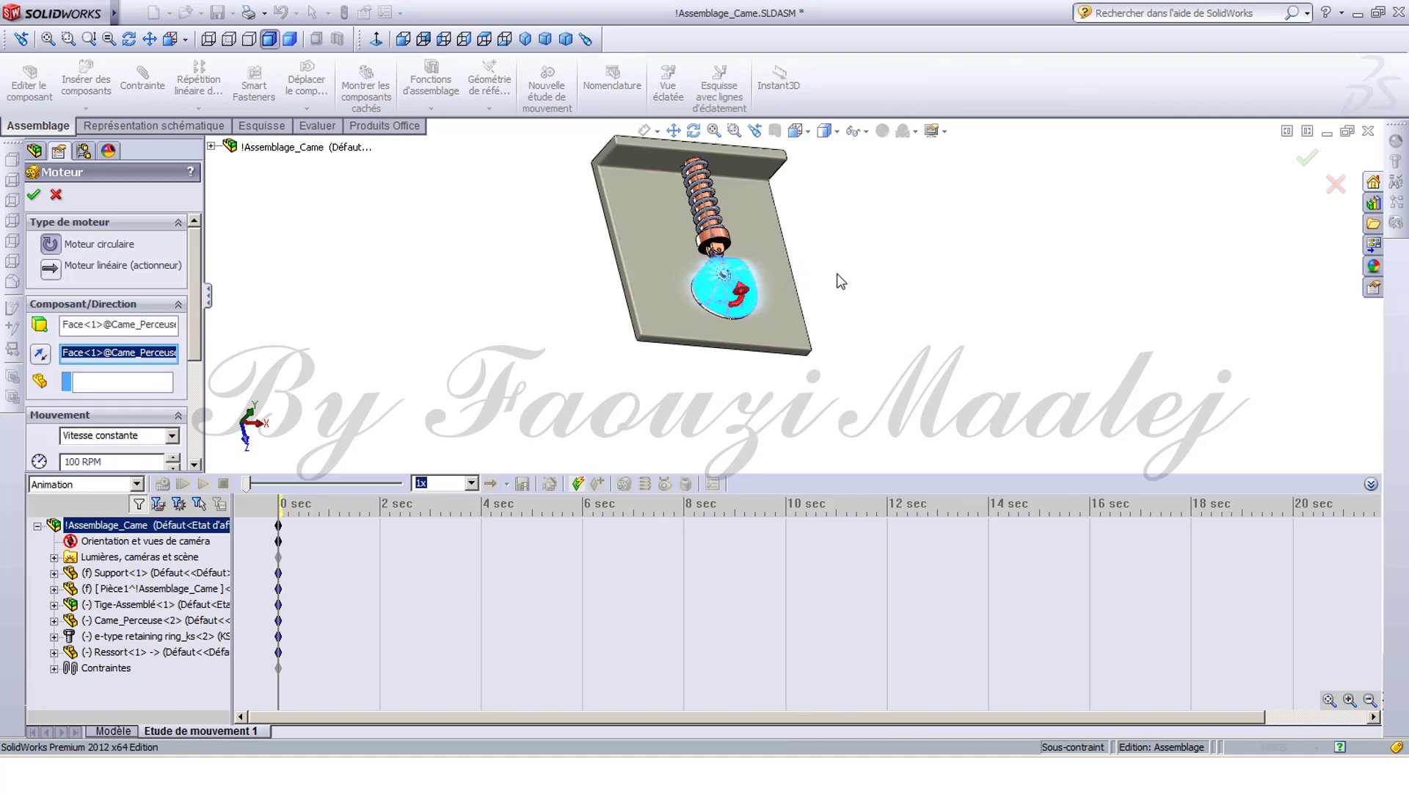
middle_drag(837, 275, 820, 320)
scroll(830, 264, up, 2)
scroll(823, 275, down, 3)
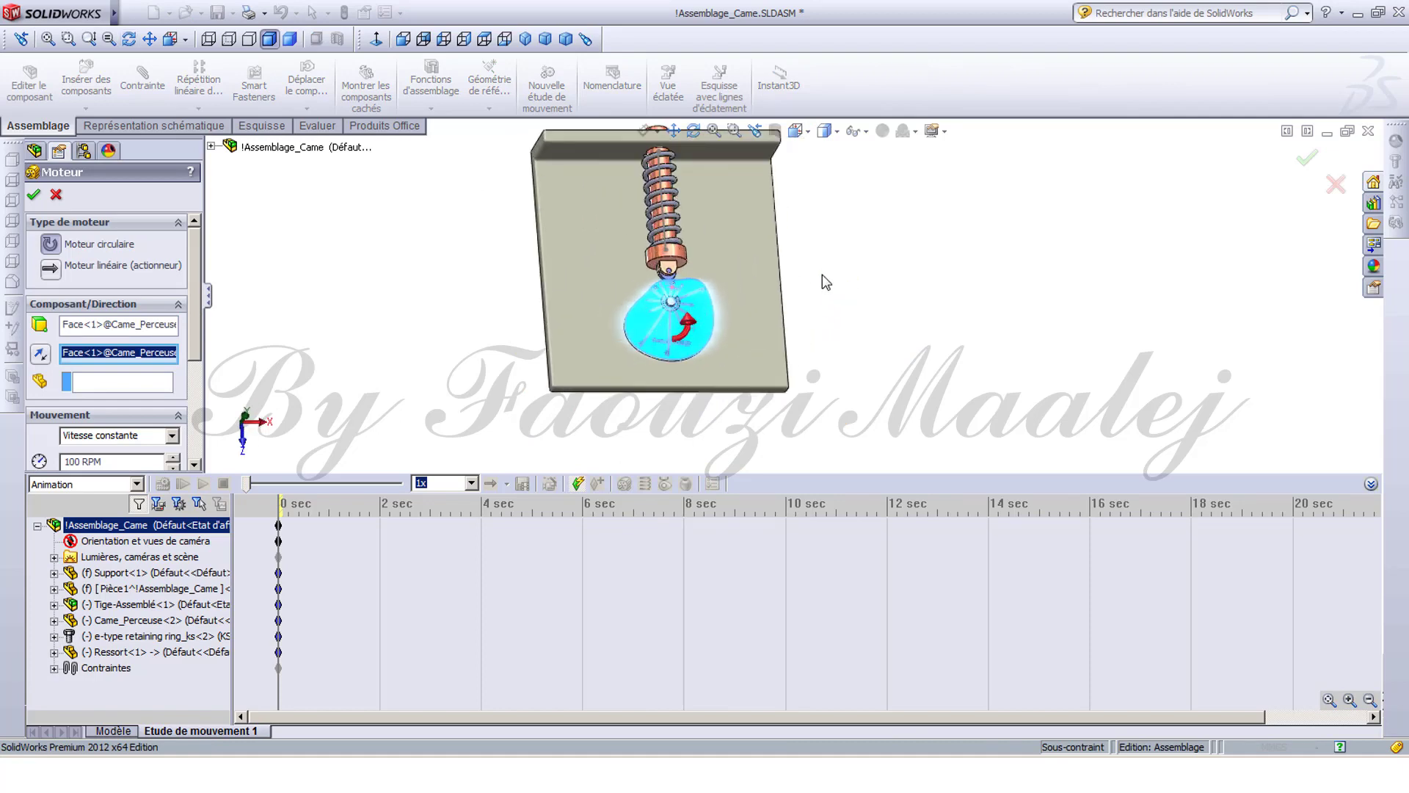
scroll(823, 275, down, 1)
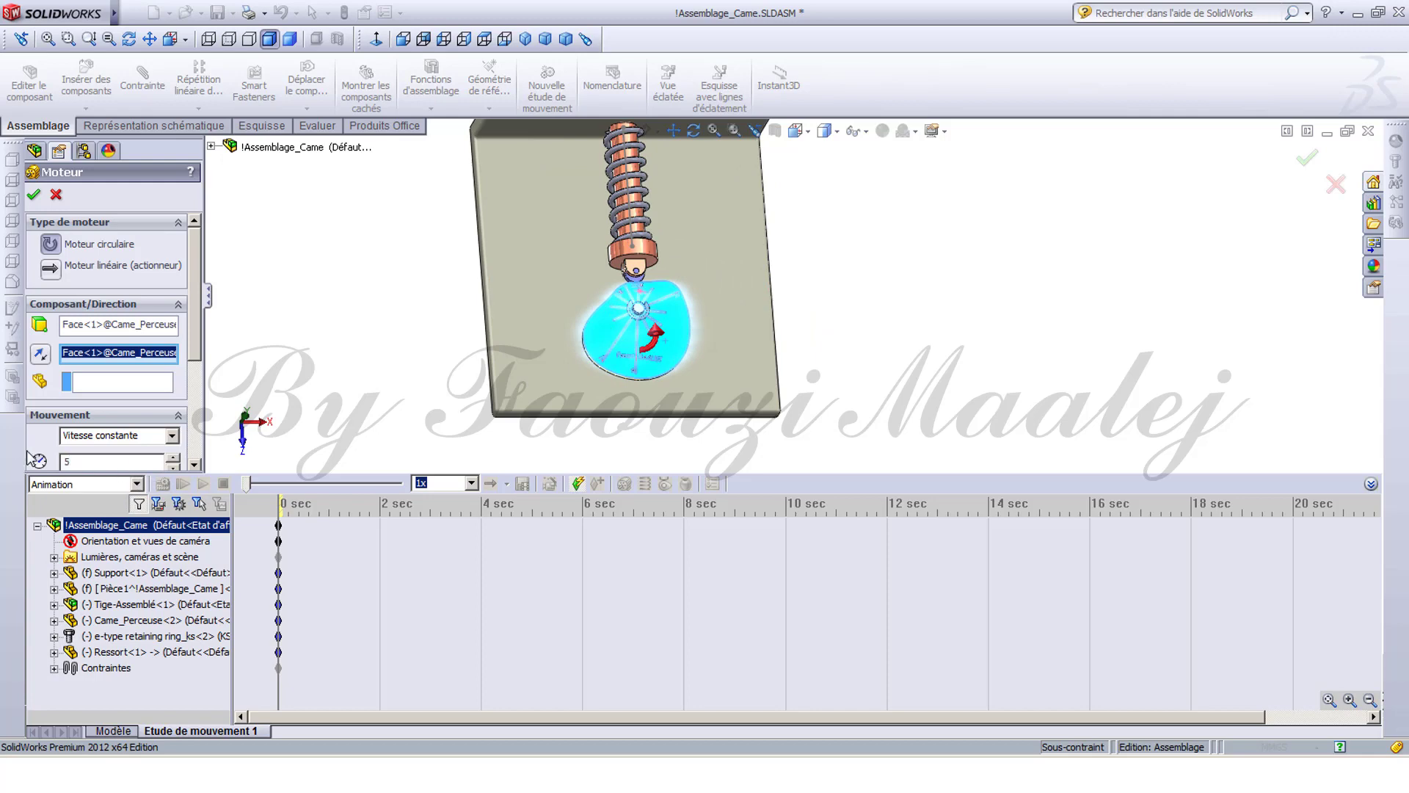
click(34, 196)
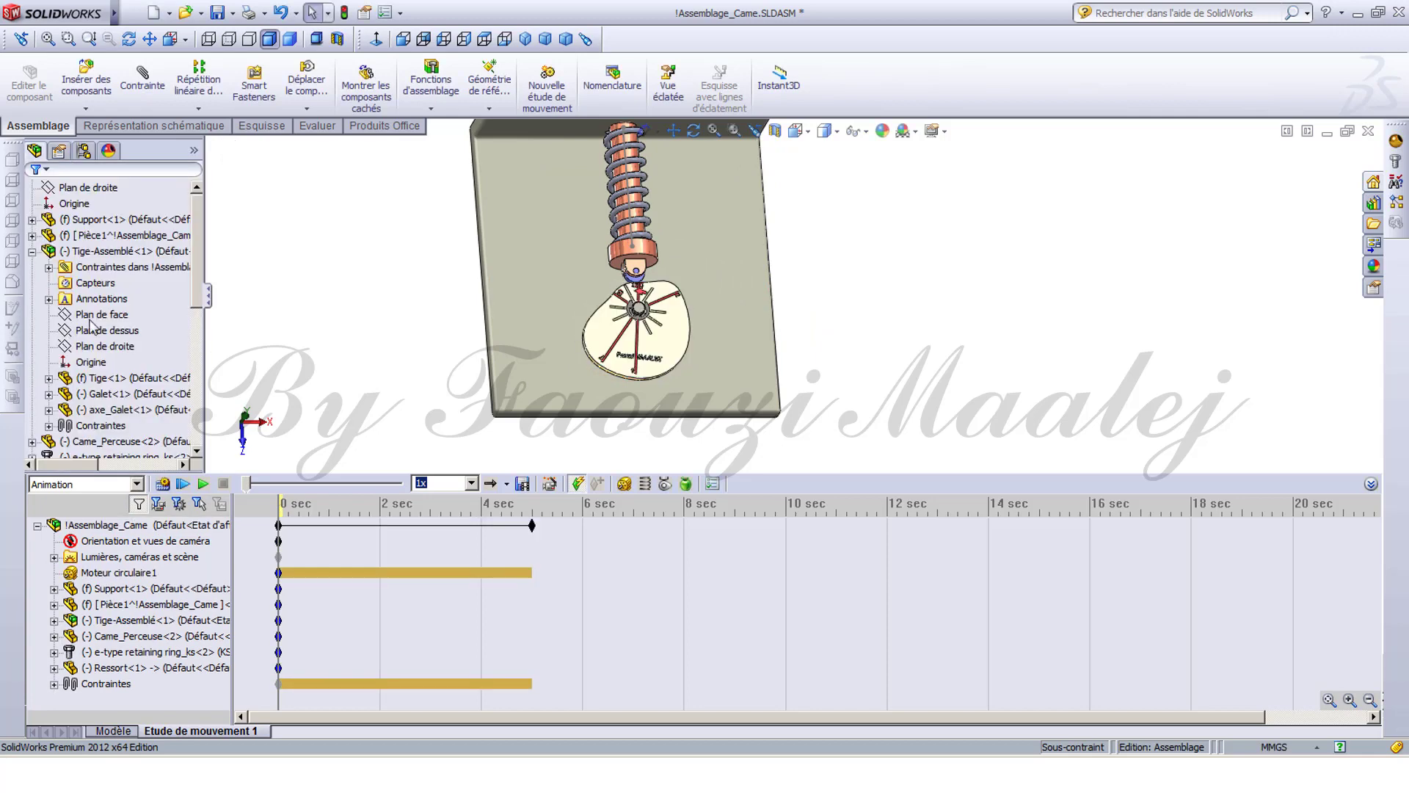
Extend the animation's end key on the assembly's timeline row to about 36 seconds.
click(1369, 699)
click(1369, 699)
click(354, 525)
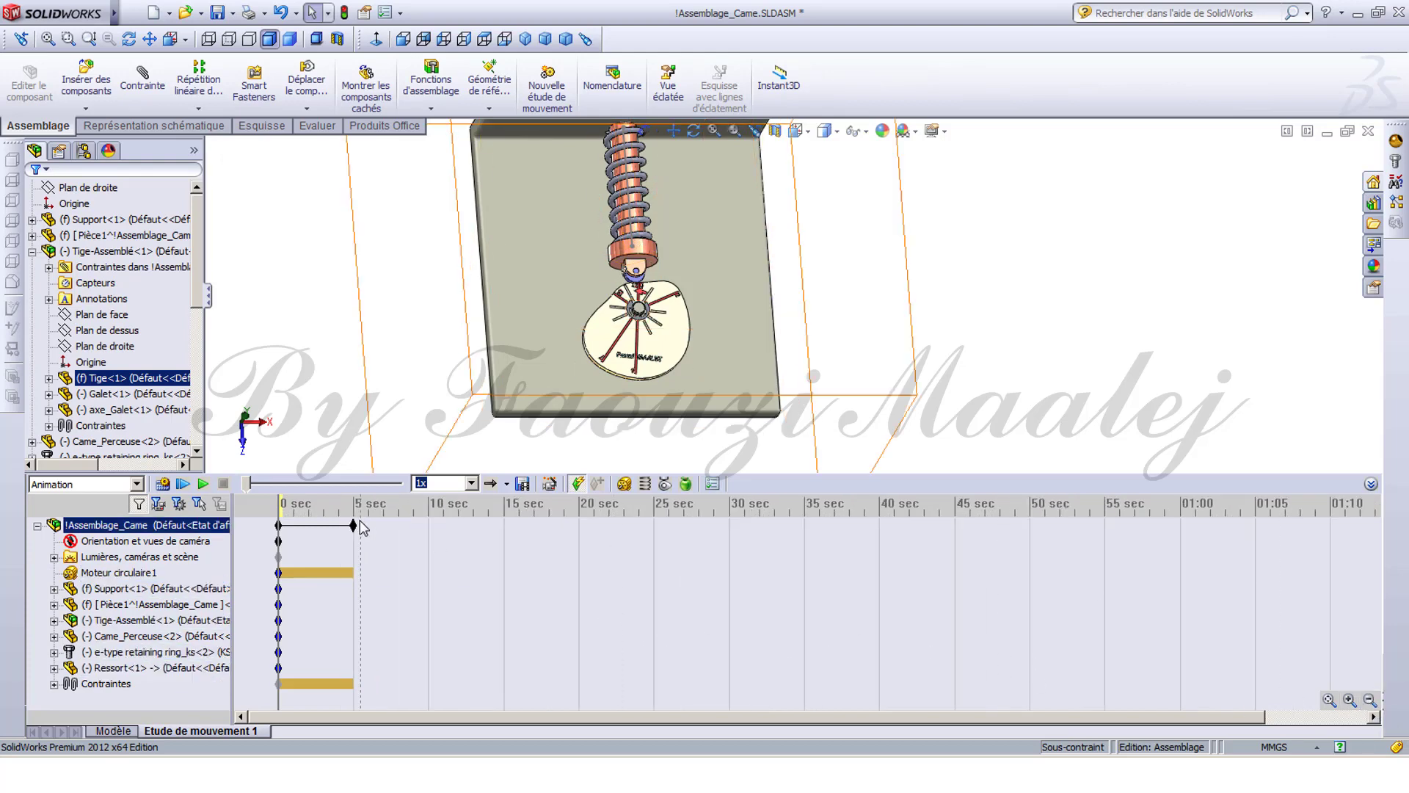
drag(353, 524, 430, 541)
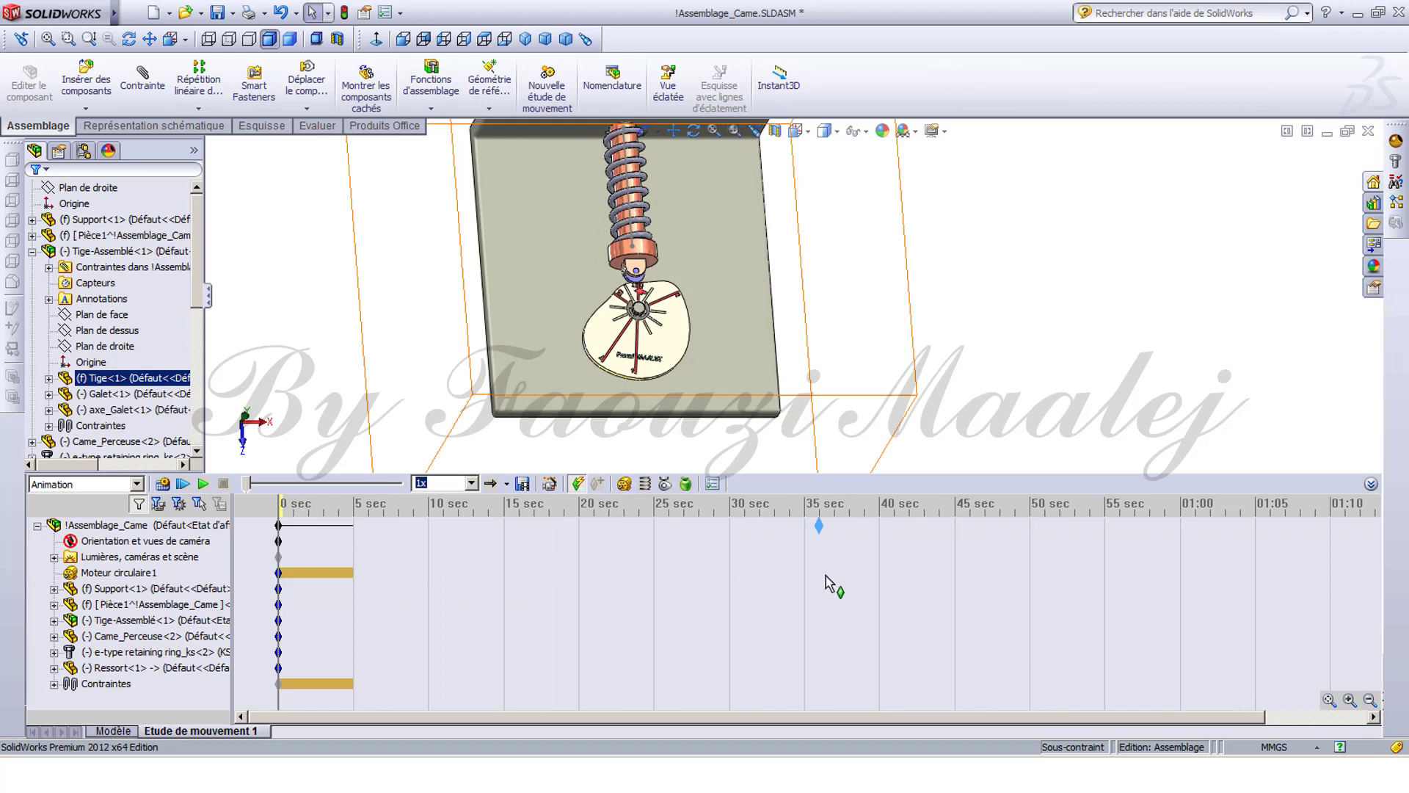
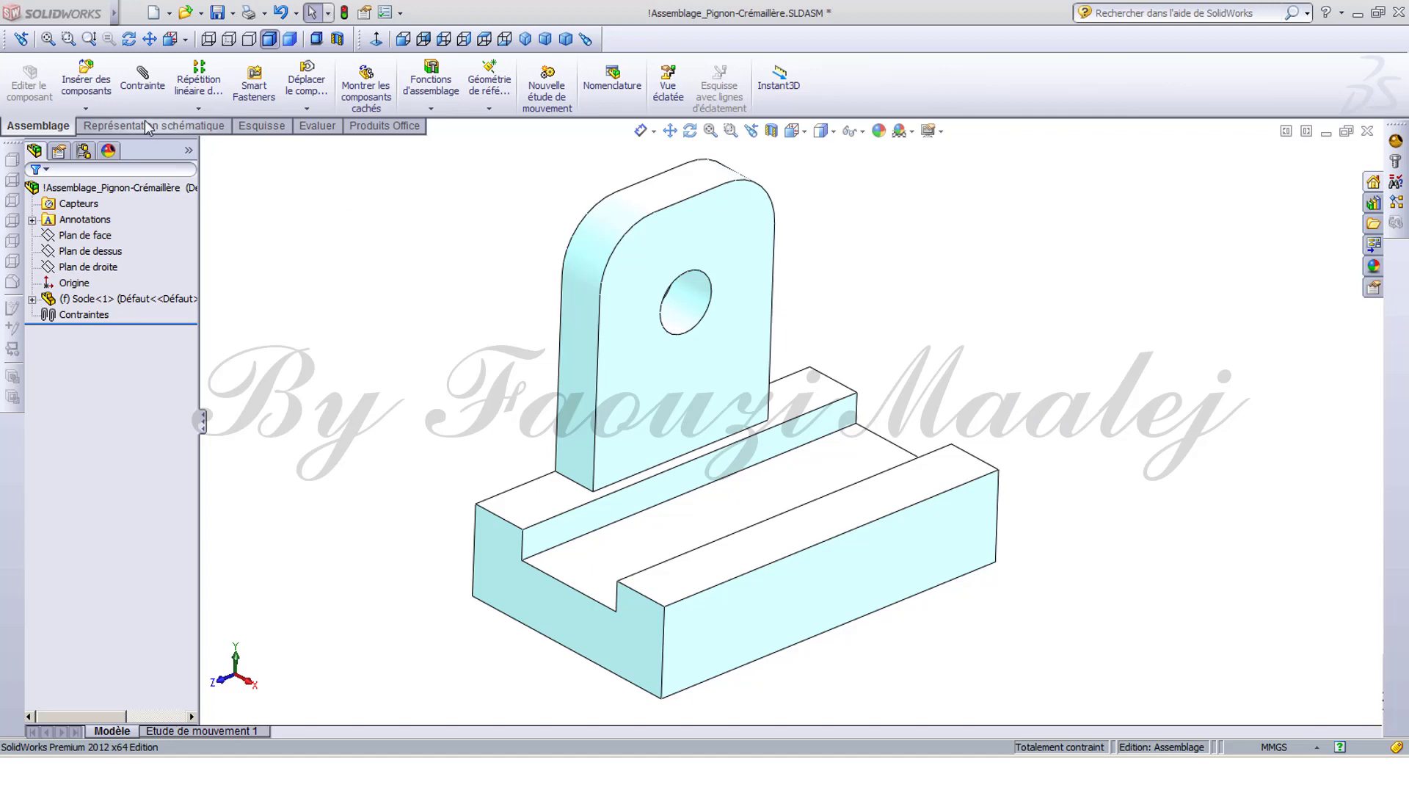
Insert the Crémaillère.sldprt rack into the Assemblage_Pignon-Crémaillère assembly, placing it beside the base.
click(84, 94)
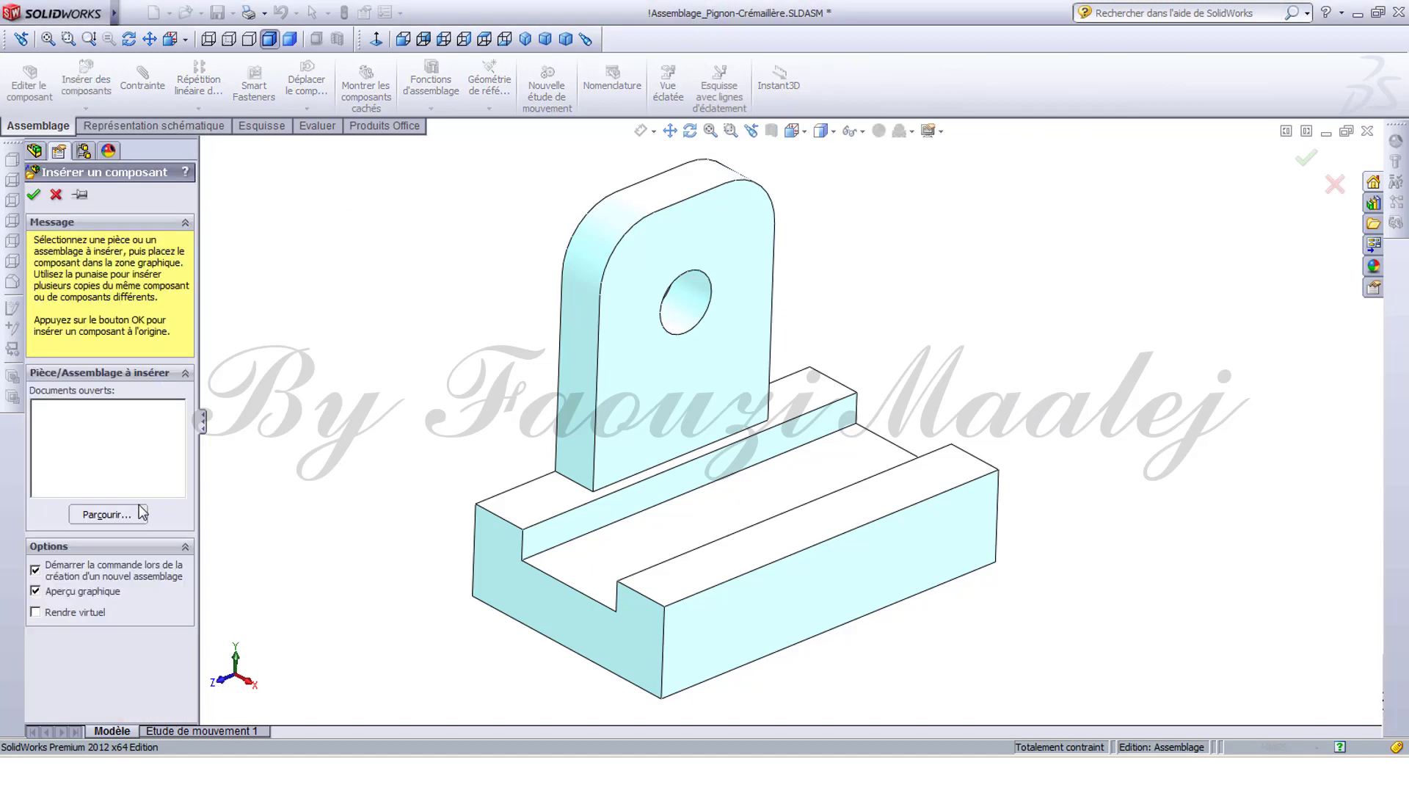
click(127, 516)
click(203, 193)
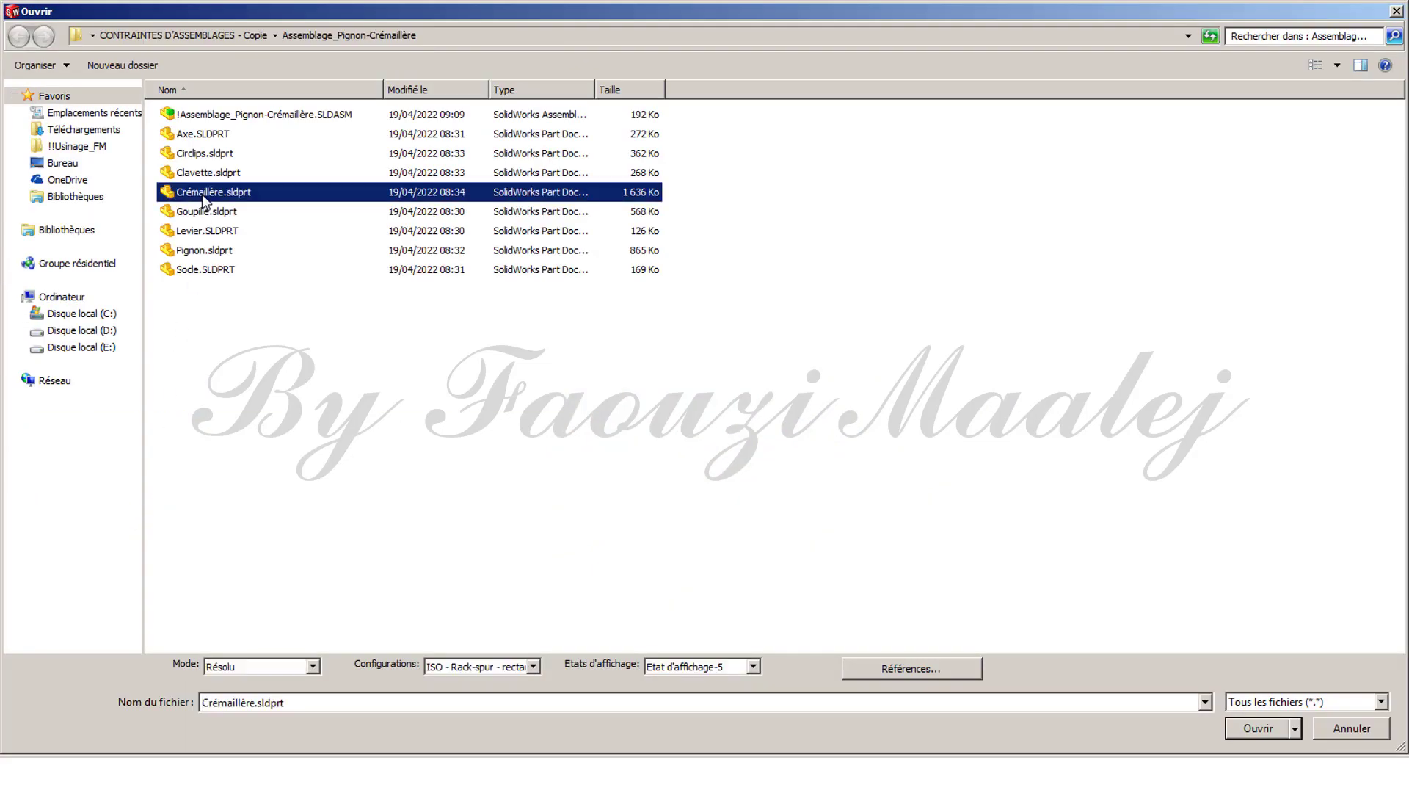
click(1254, 725)
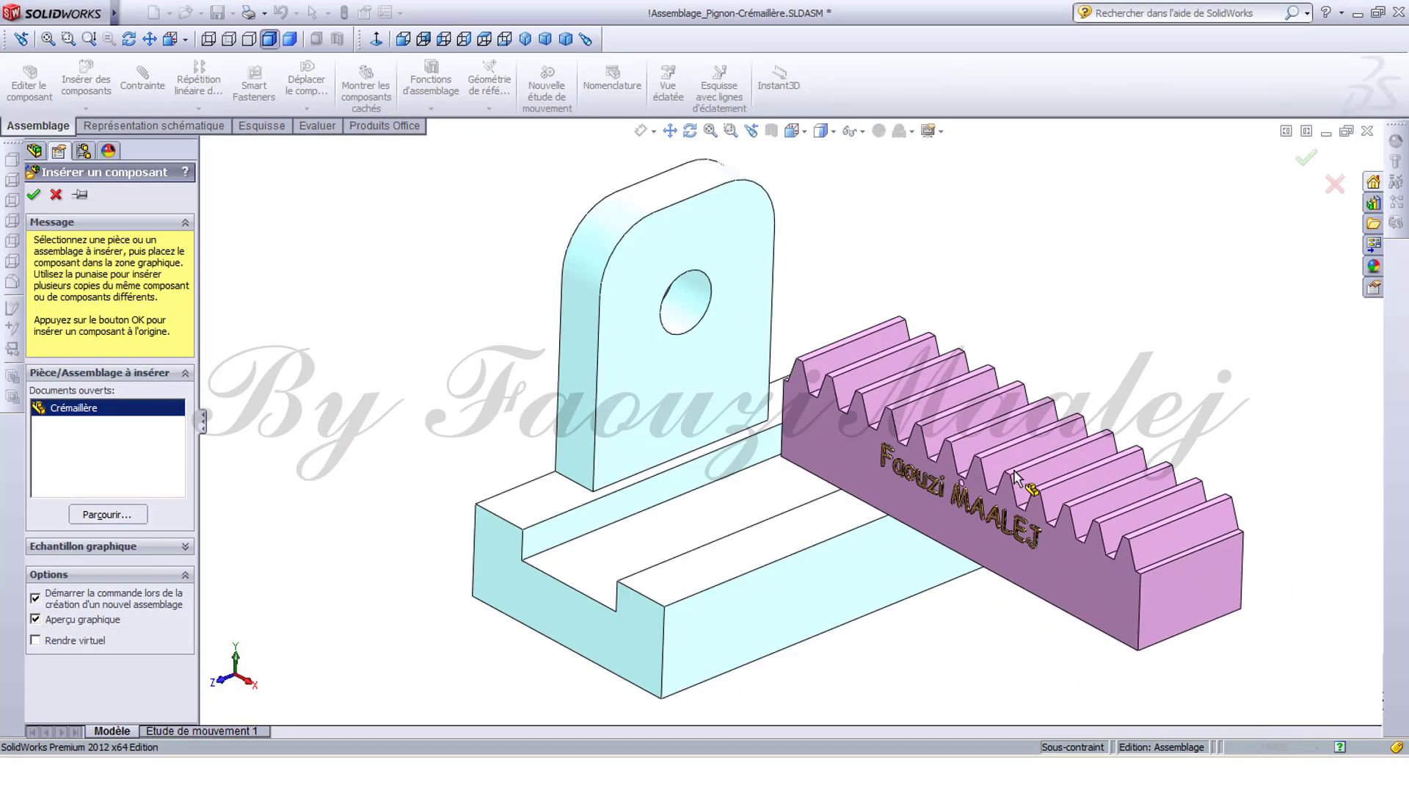
click(1045, 308)
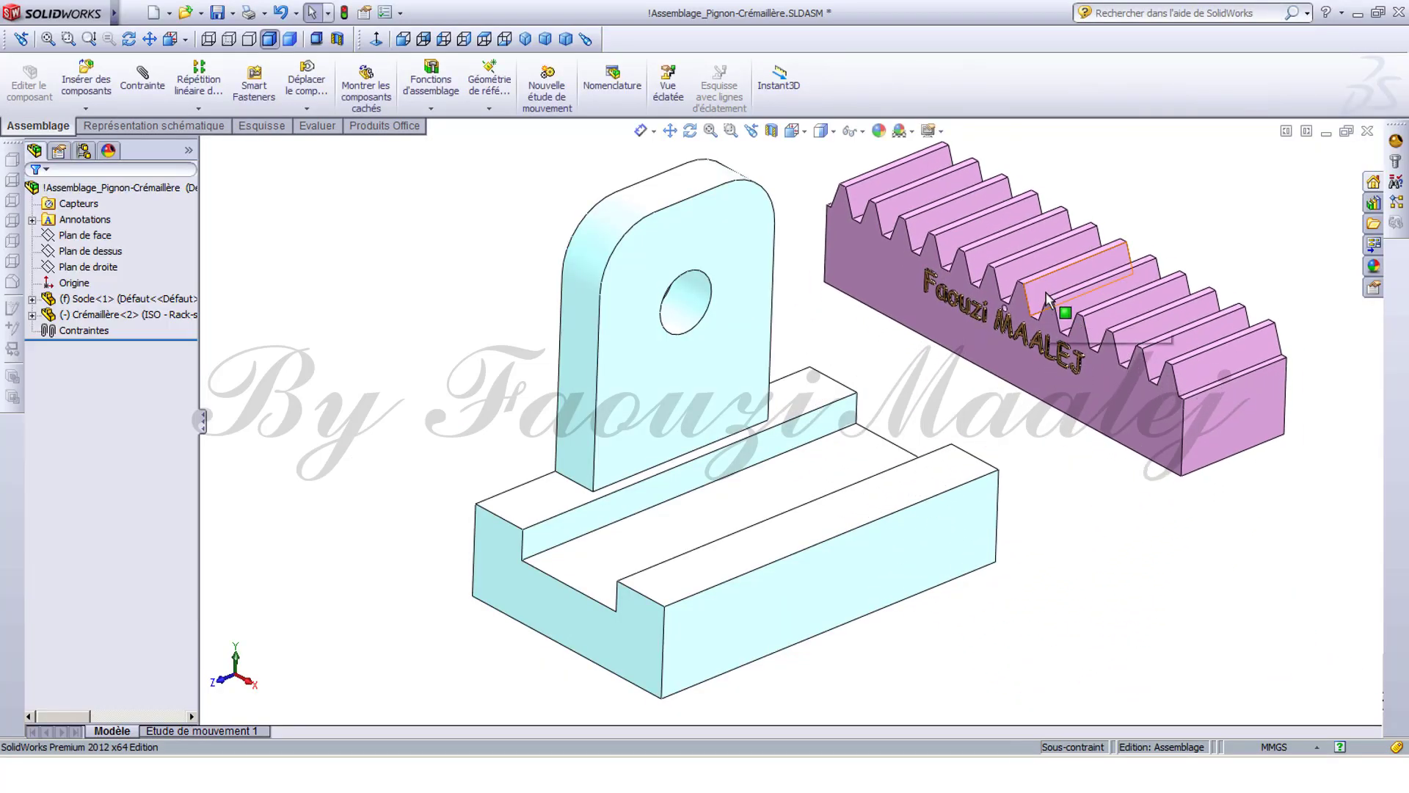
Rotate the rack to expose its underside and mate its bottom face coincident with the floor of the base's groove.
mouse_move(1049, 280)
middle_down()
mouse_move(1028, 234)
mouse_move(1037, 284)
middle_up()
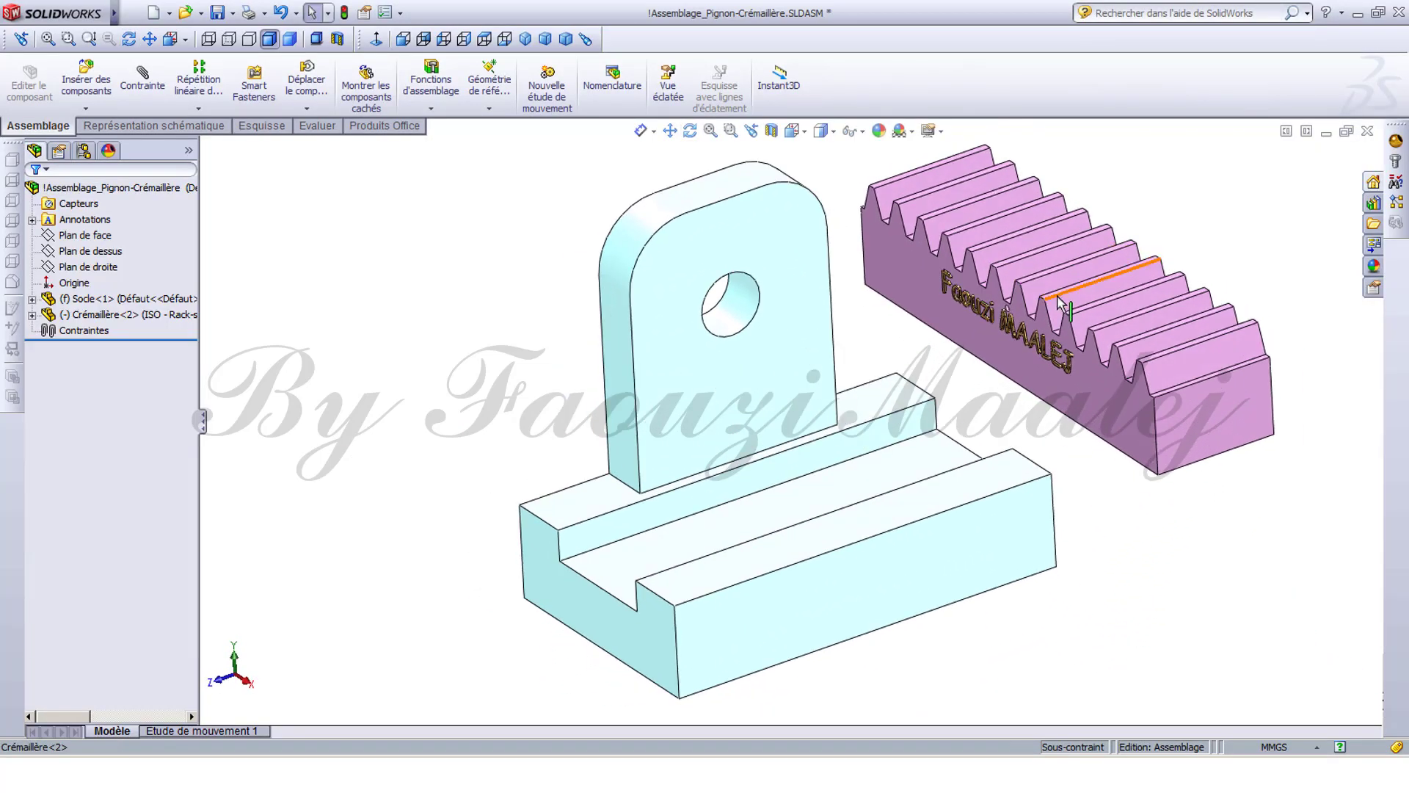
right_drag(1057, 296, 931, 147)
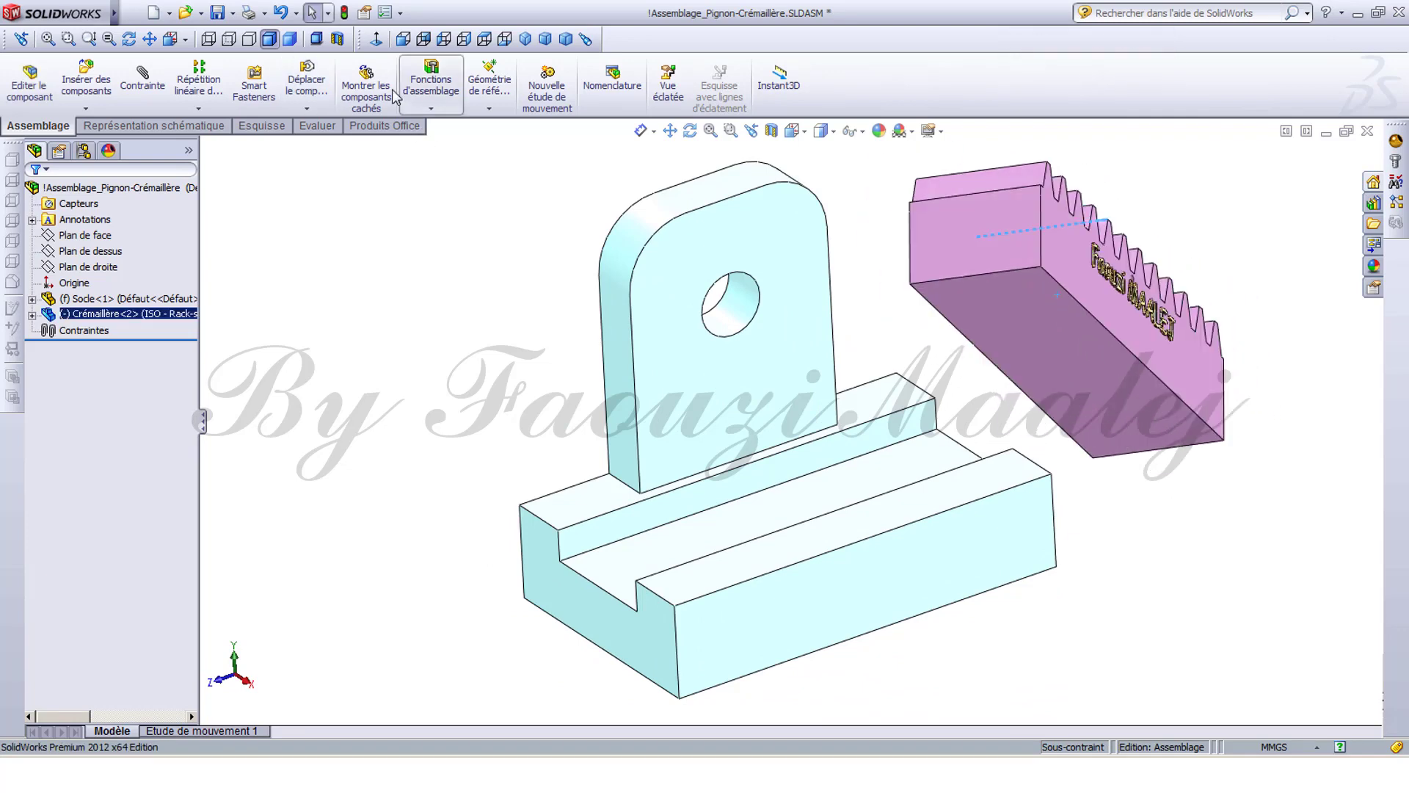
click(141, 91)
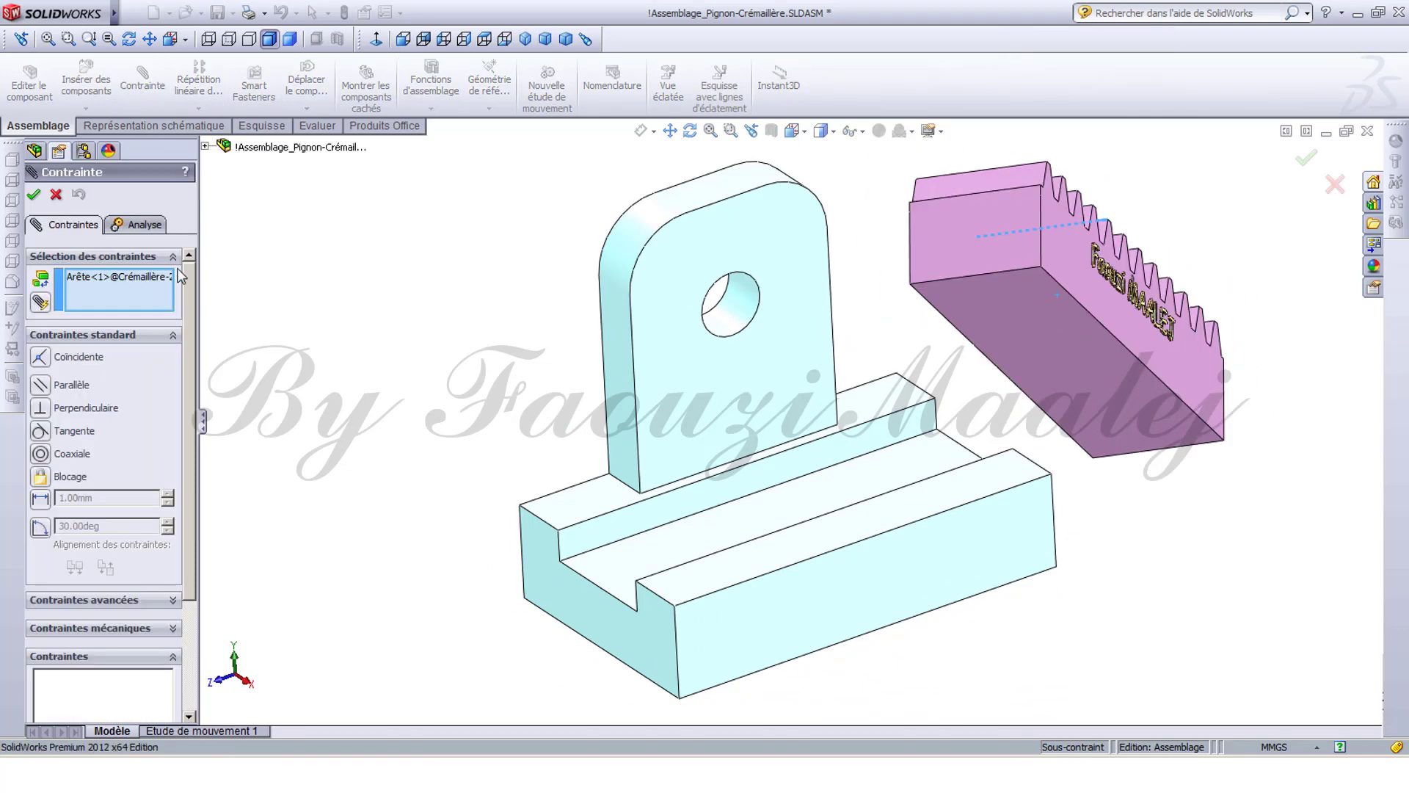
click(133, 276)
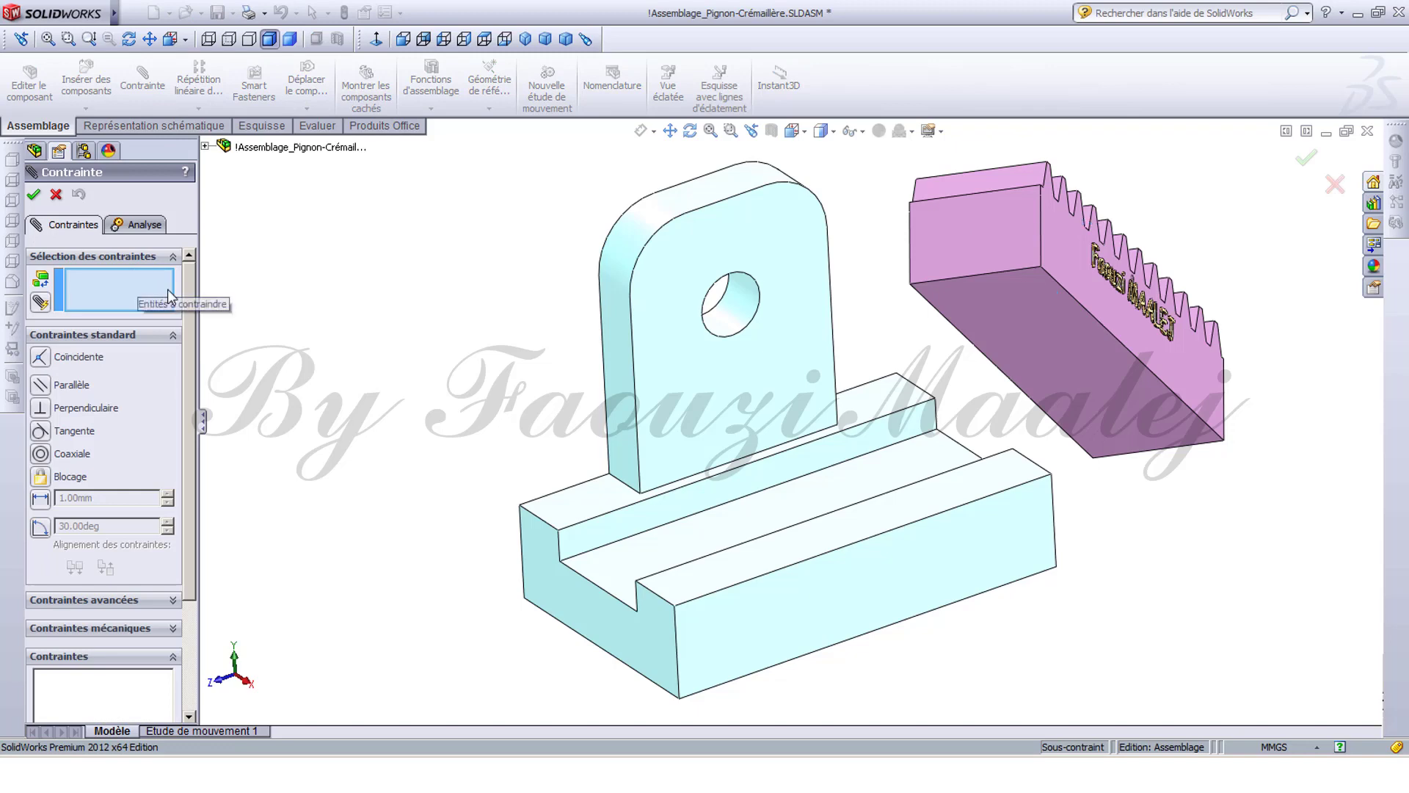
click(1038, 332)
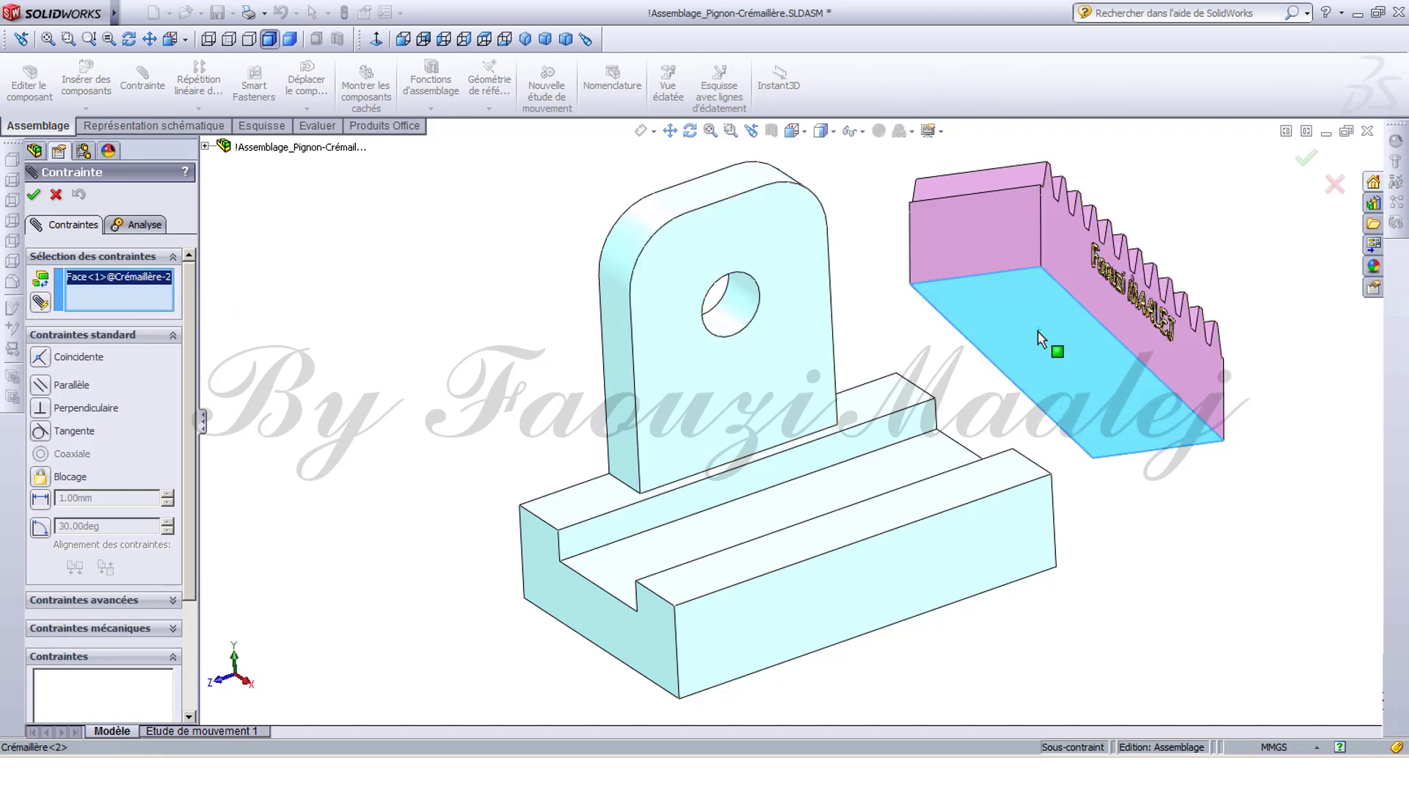
click(689, 541)
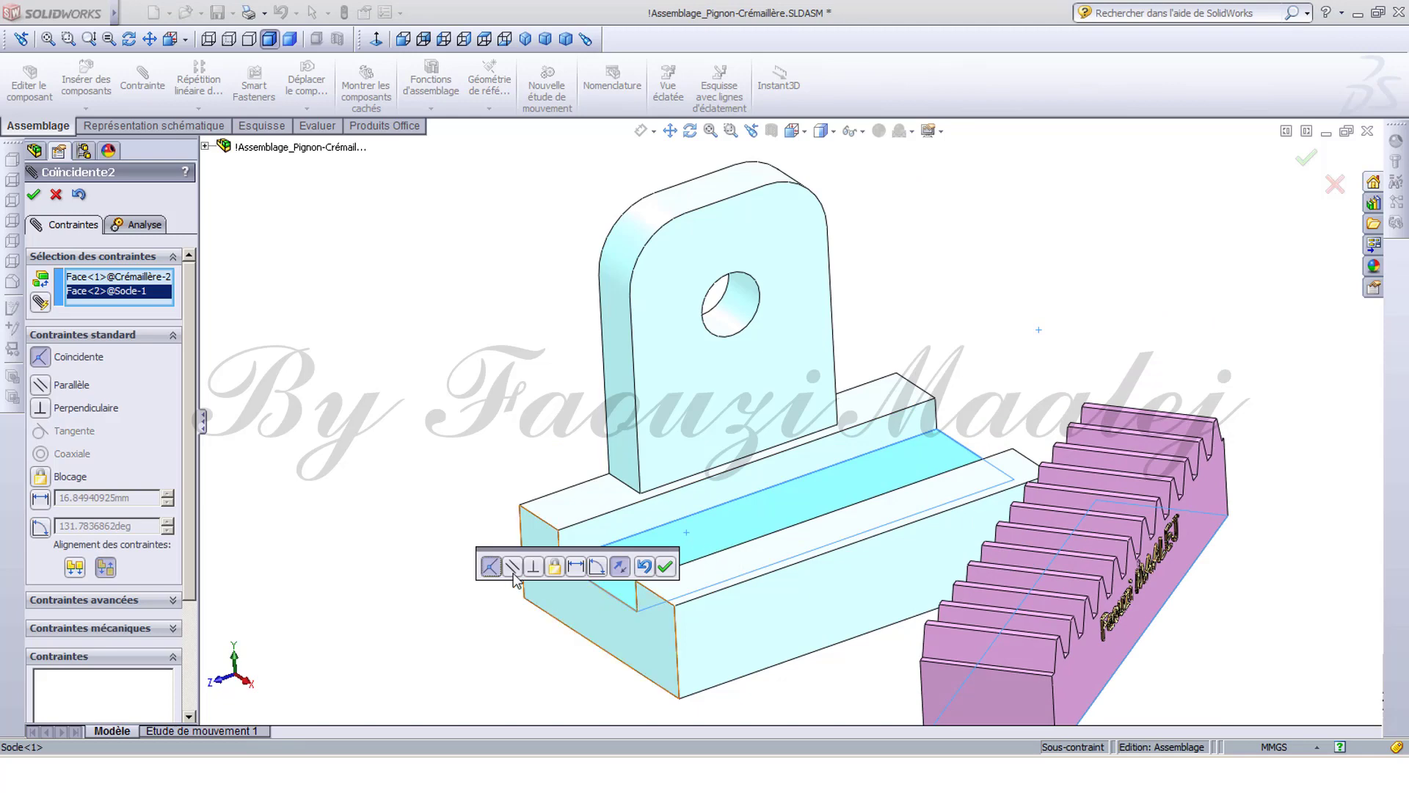
click(664, 567)
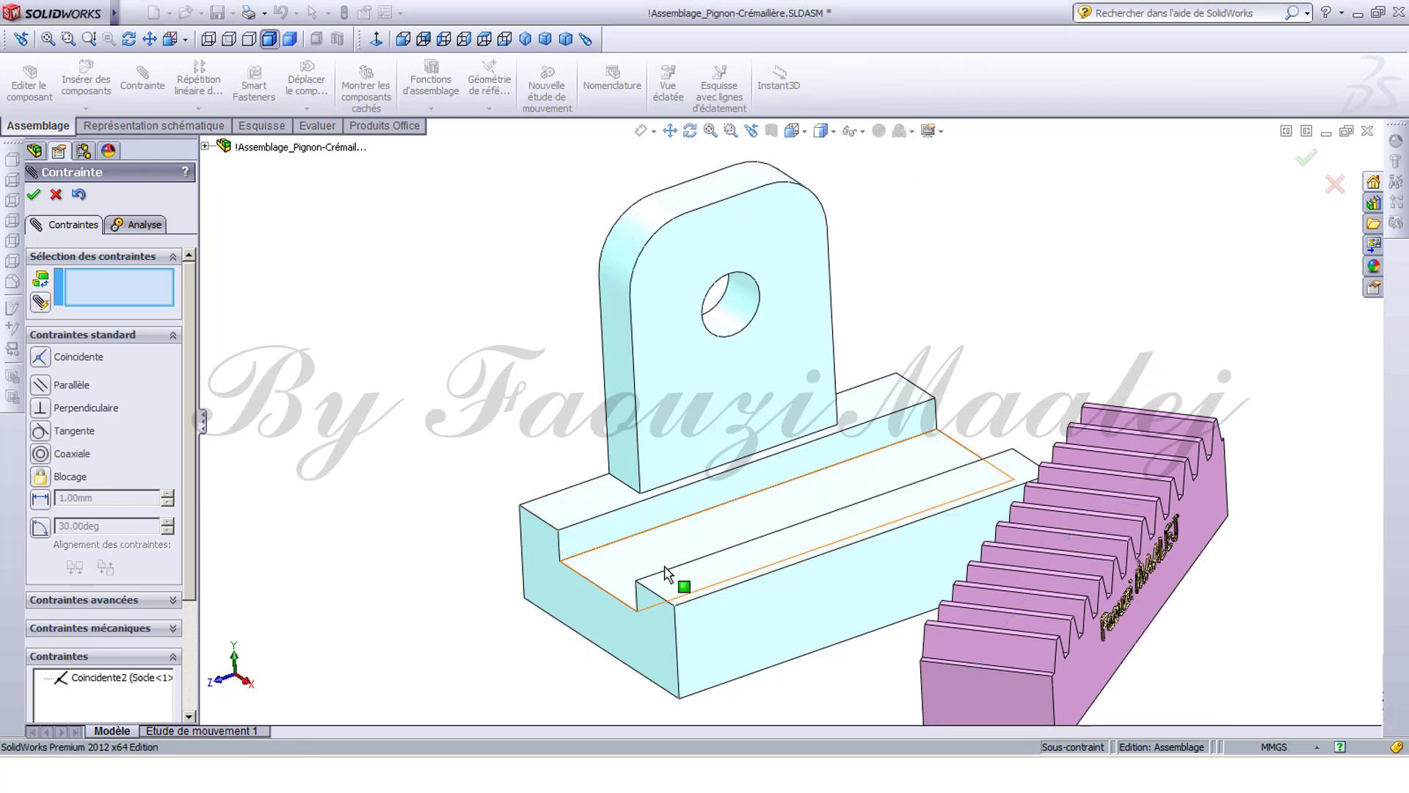
Add a coincident mate between the groove's side wall next to the upright and the rack's unlettered side face.
click(651, 527)
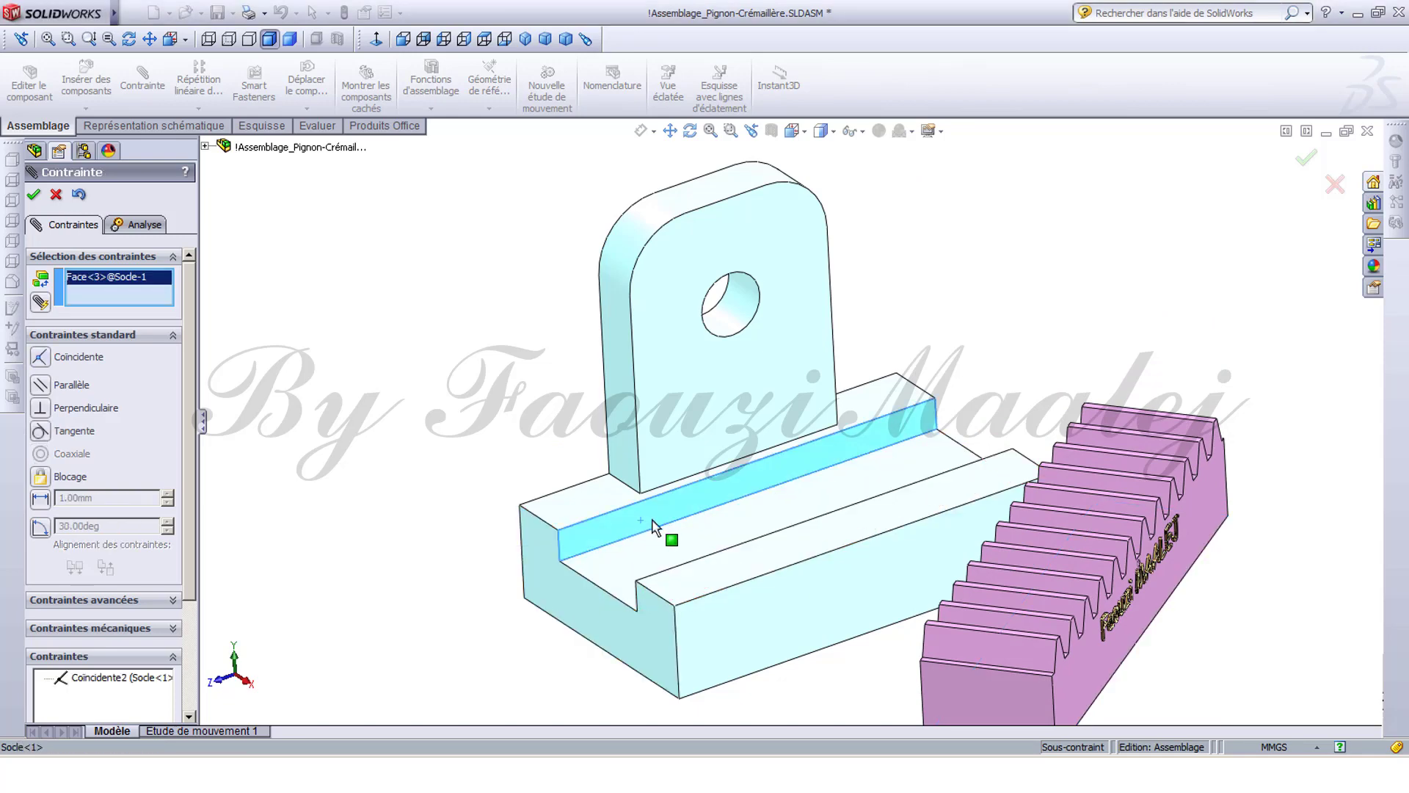
middle_drag(660, 525, 756, 550)
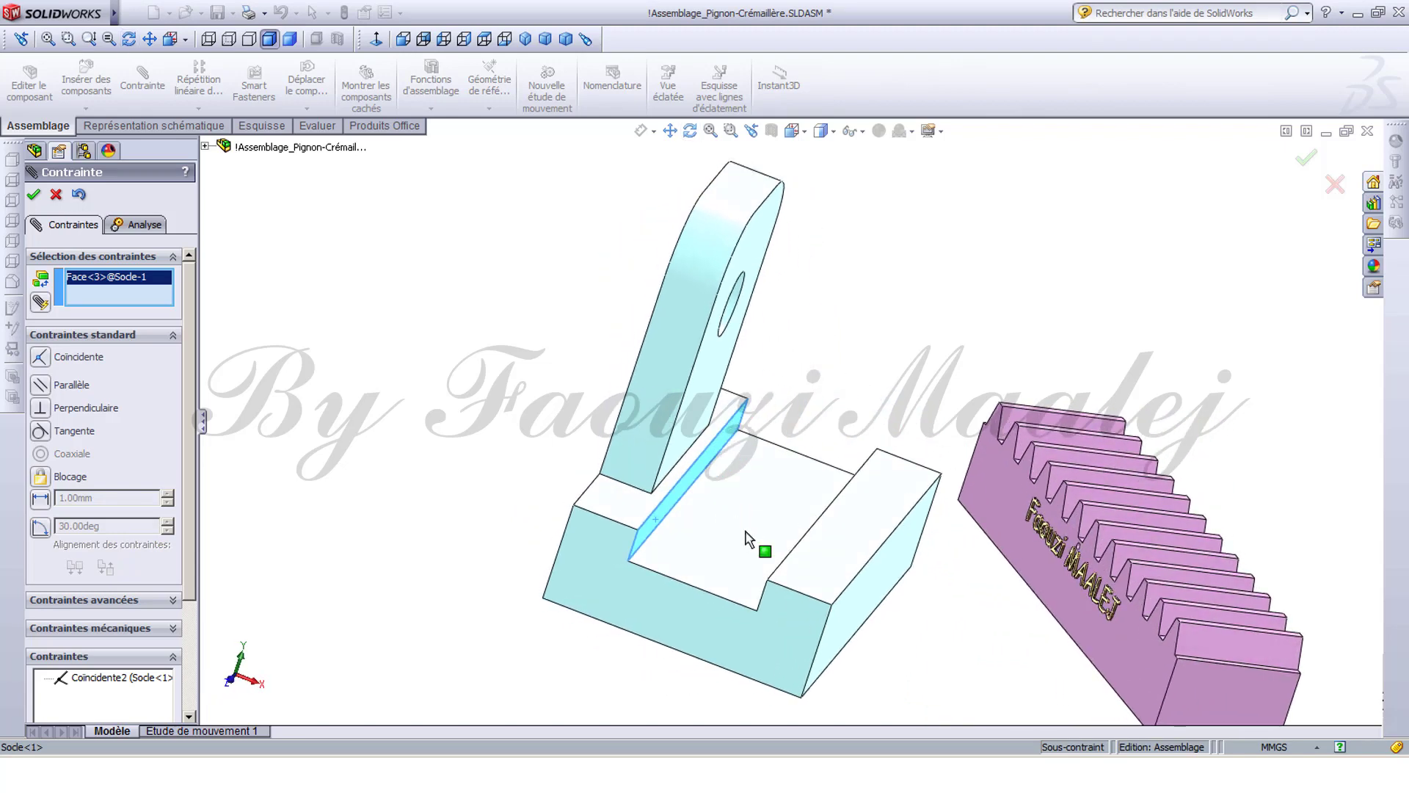
click(1092, 622)
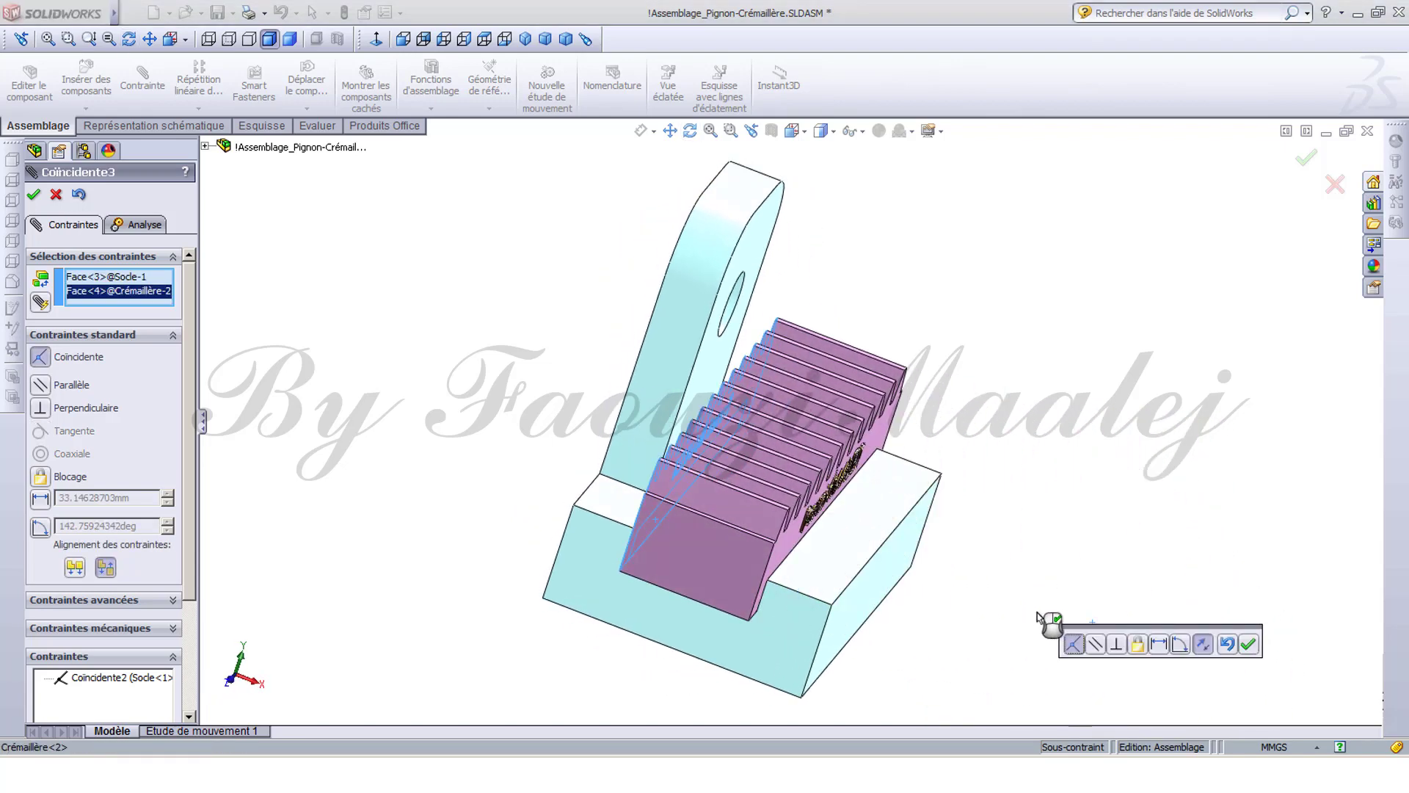
click(34, 195)
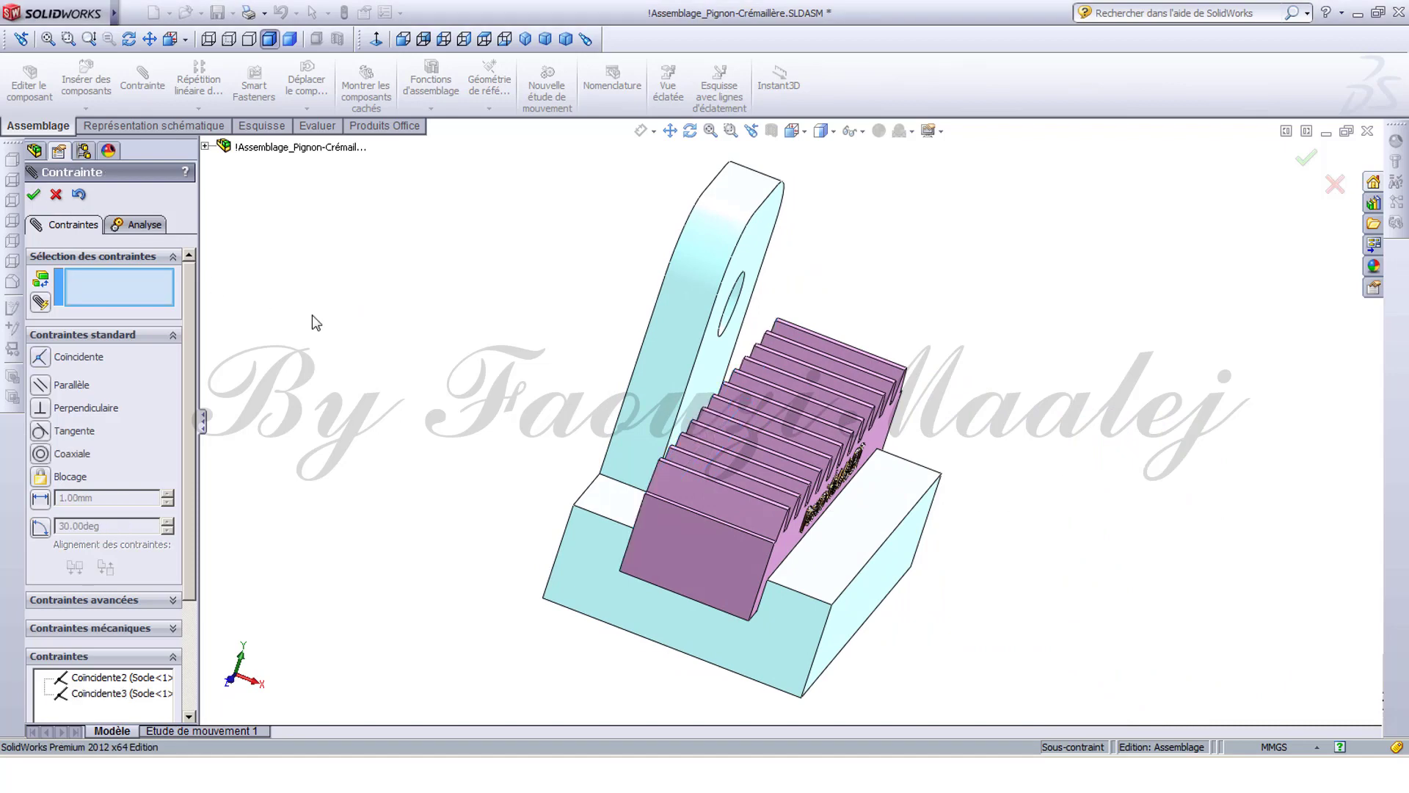
Slide the rack along the groove until it overhangs one end of the base, and leave the mate command.
middle_drag(316, 319, 286, 308)
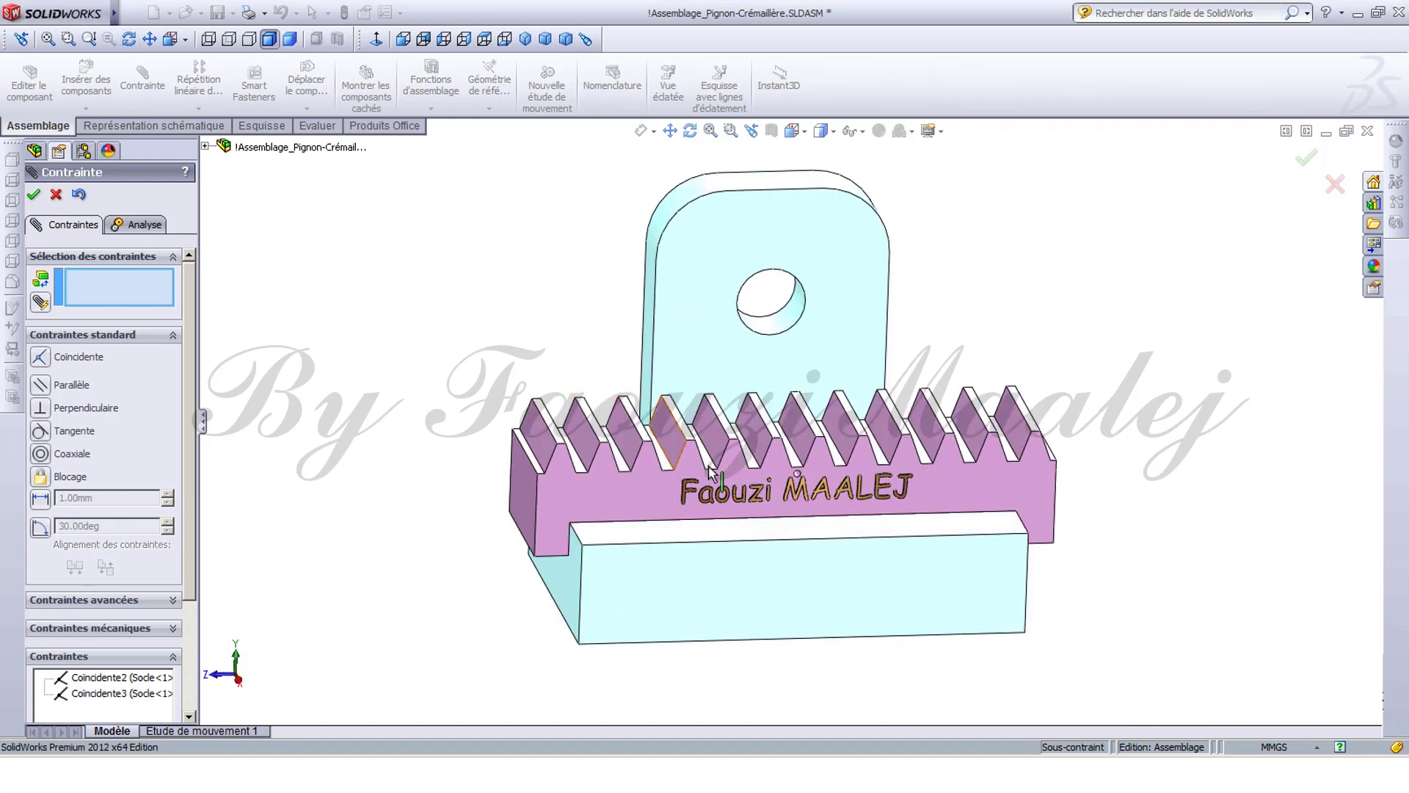
drag(710, 472, 478, 446)
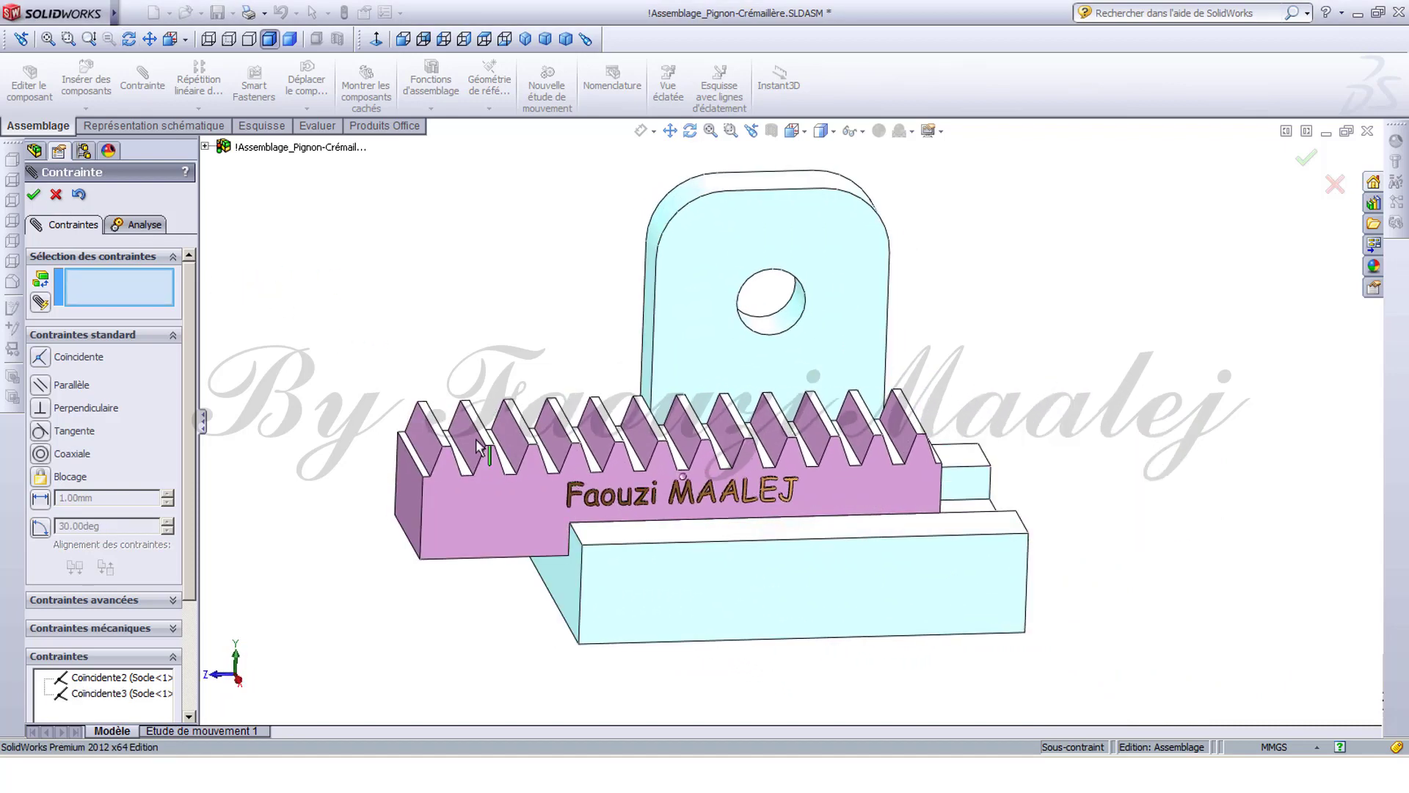
click(55, 195)
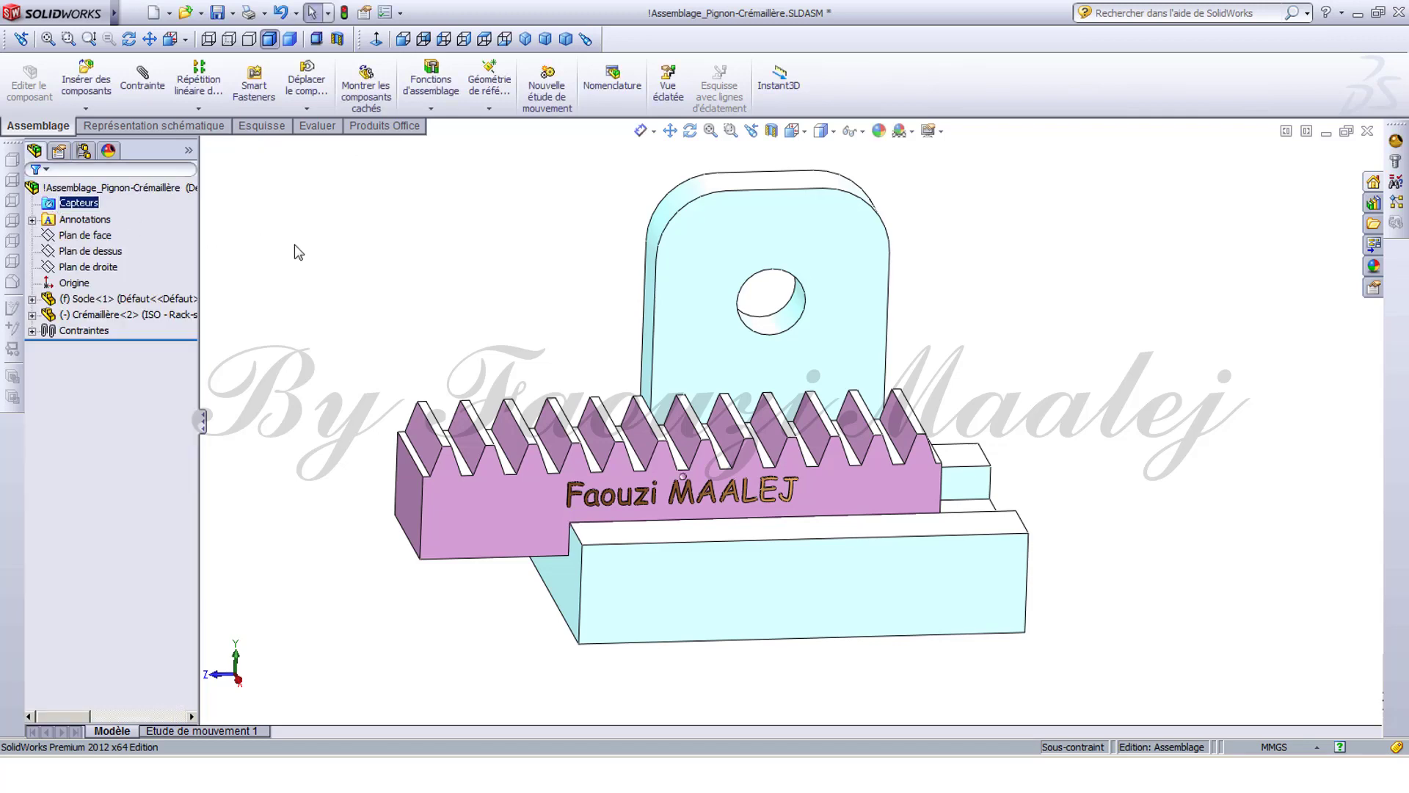
Insert the Axe.SLDPRT shaft into the assembly, placing it beside the base's upright.
middle_drag(299, 252, 455, 316)
scroll(411, 270, up, 3)
scroll(456, 316, down, 3)
ctrl+middle_drag(459, 318, 467, 350)
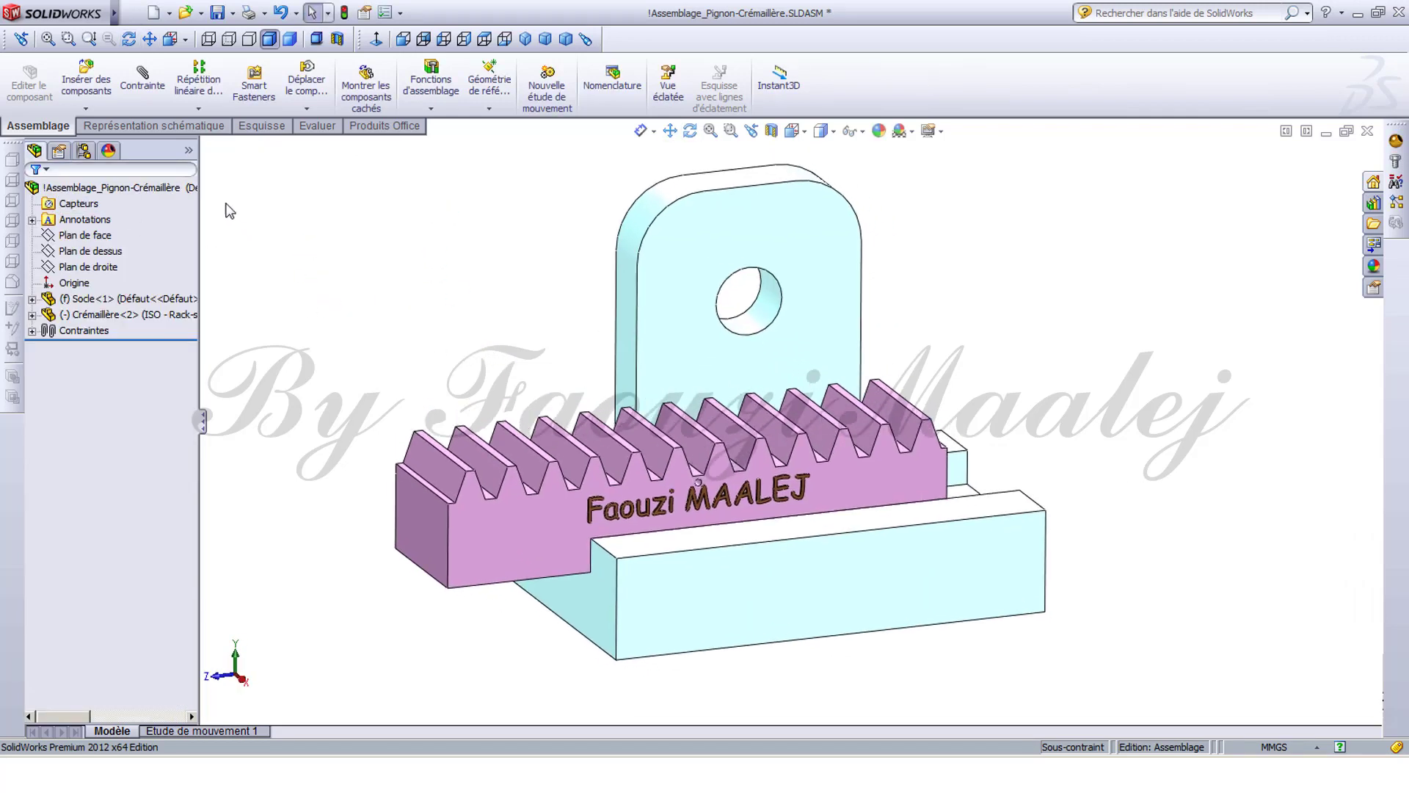
click(86, 86)
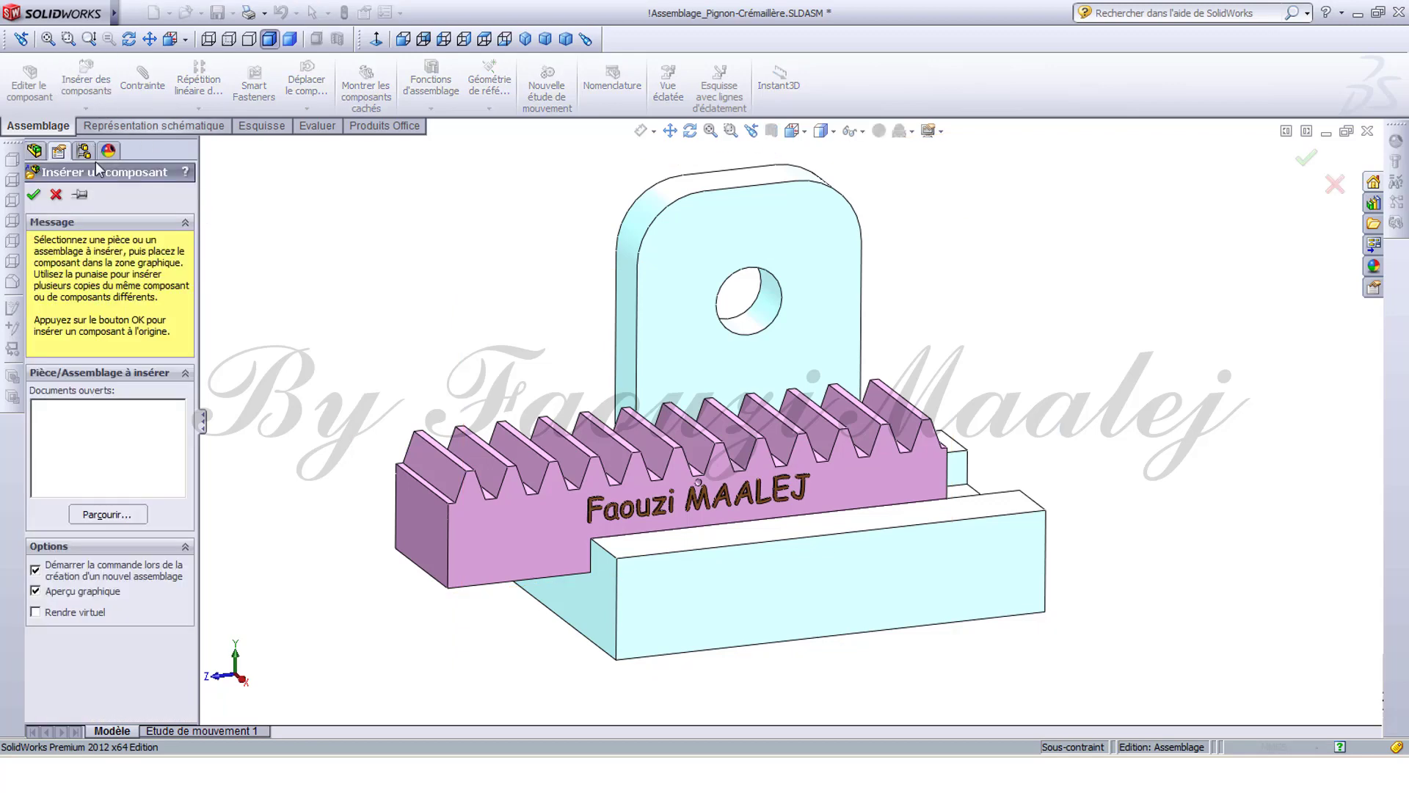
click(110, 514)
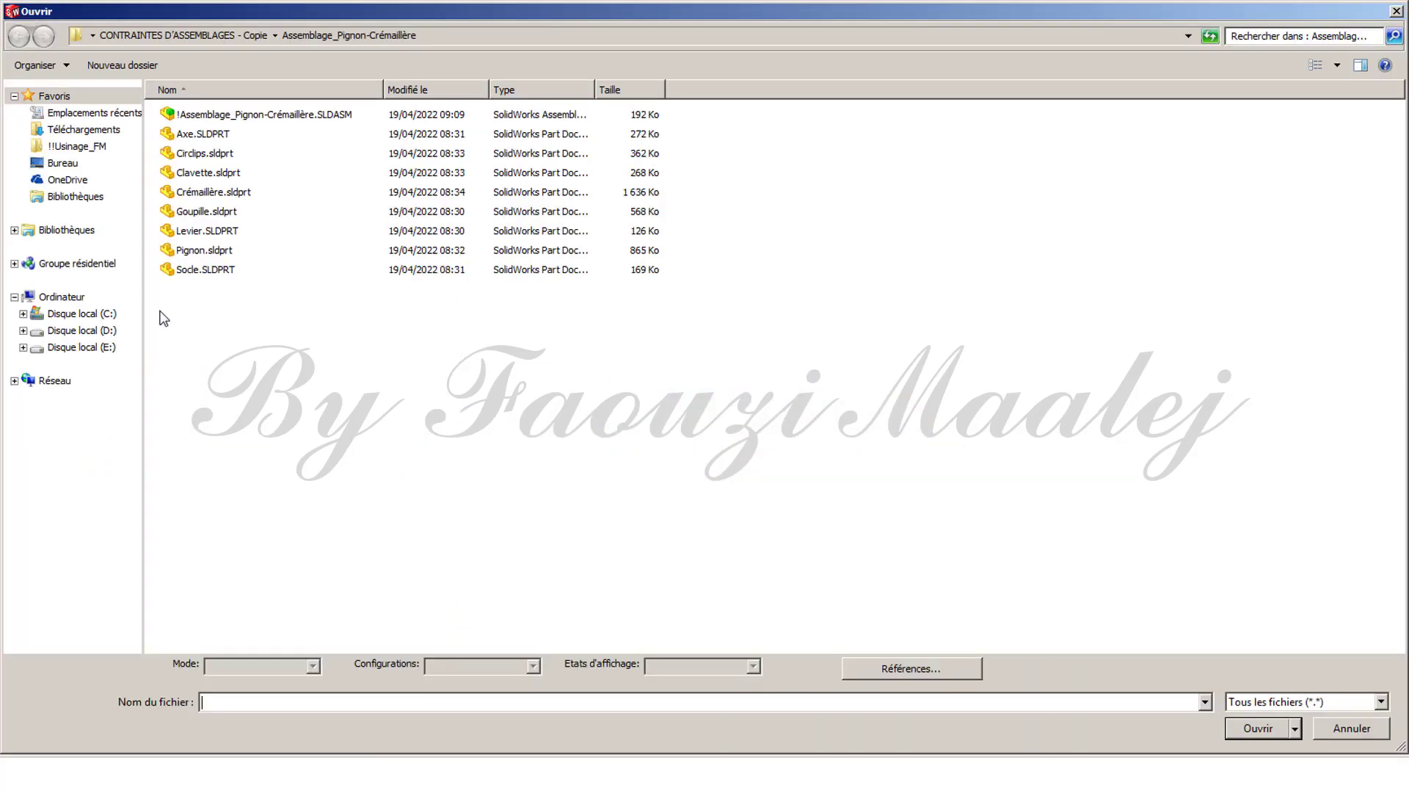
click(195, 135)
click(1237, 727)
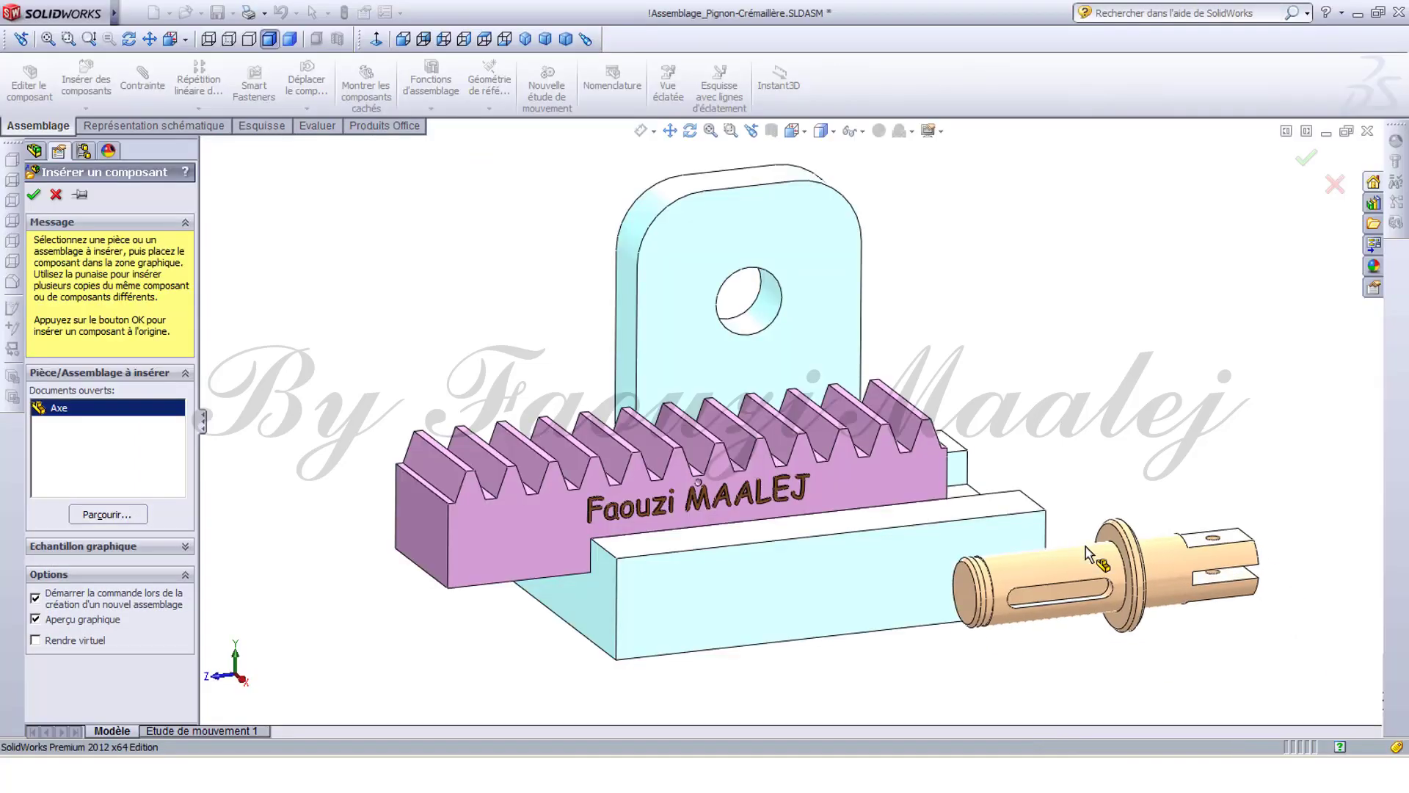
click(1067, 331)
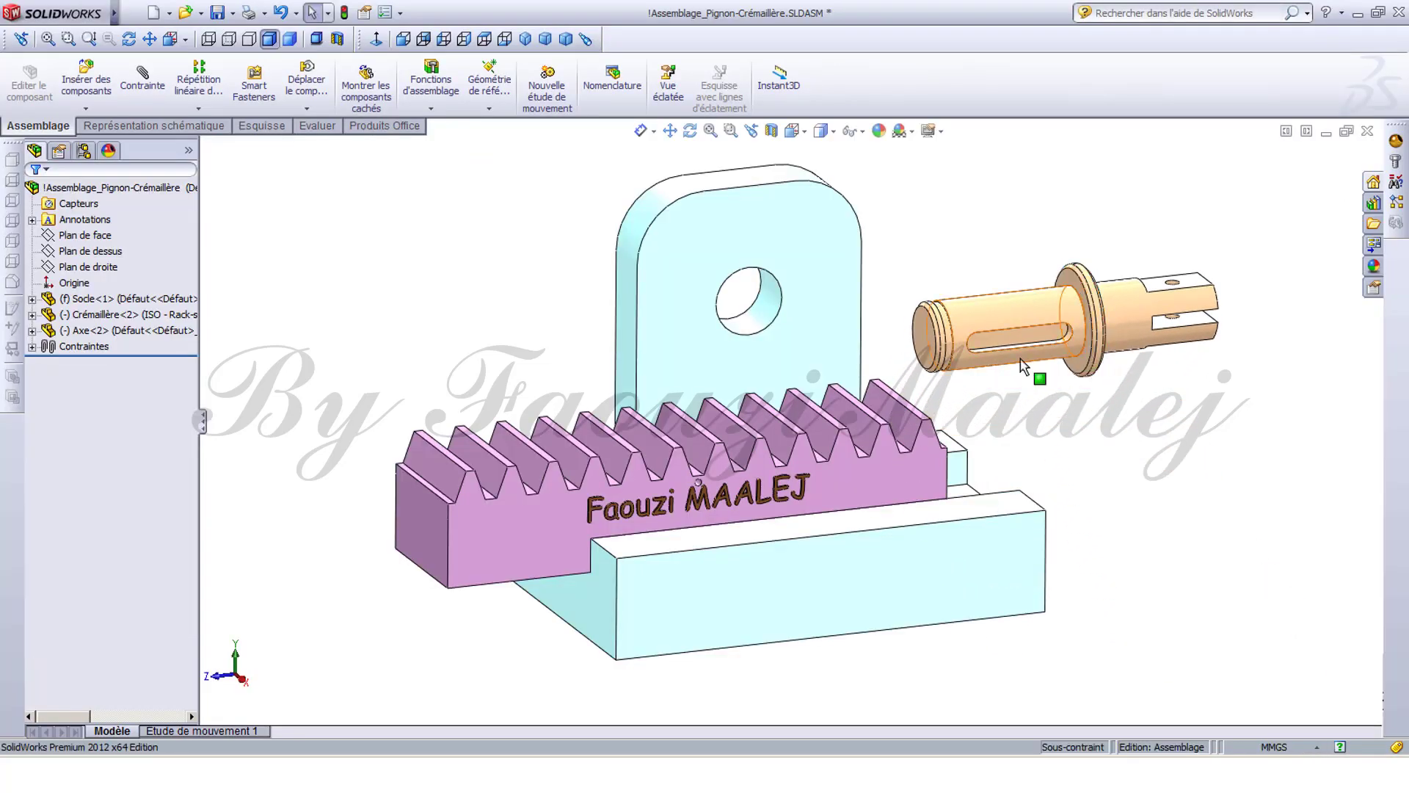
Rotate the shaft so its keyway end points forward and the slotted end points back toward the upright's side, and clear the selection.
click(1045, 326)
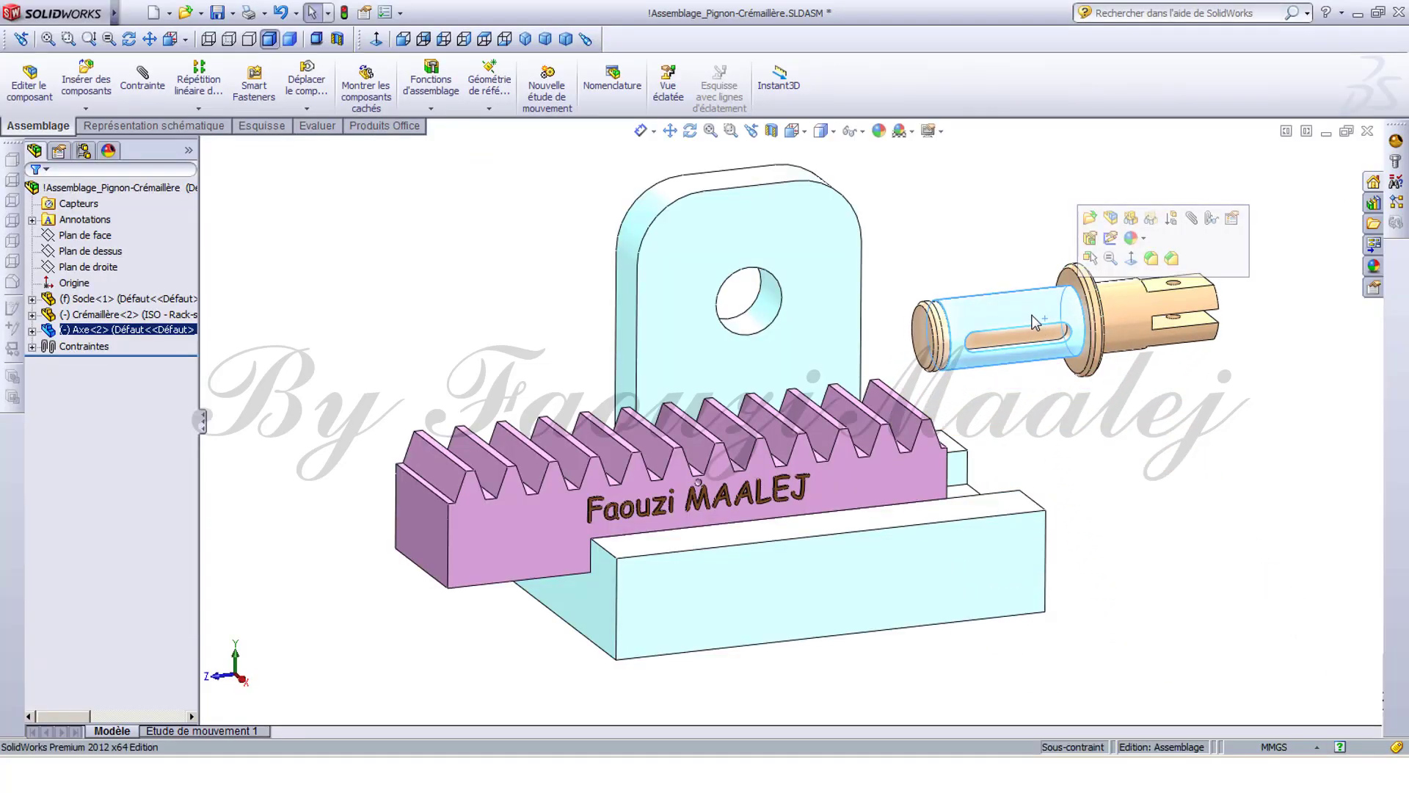
middle_drag(1030, 318, 1047, 307)
right_drag(1047, 307, 1123, 441)
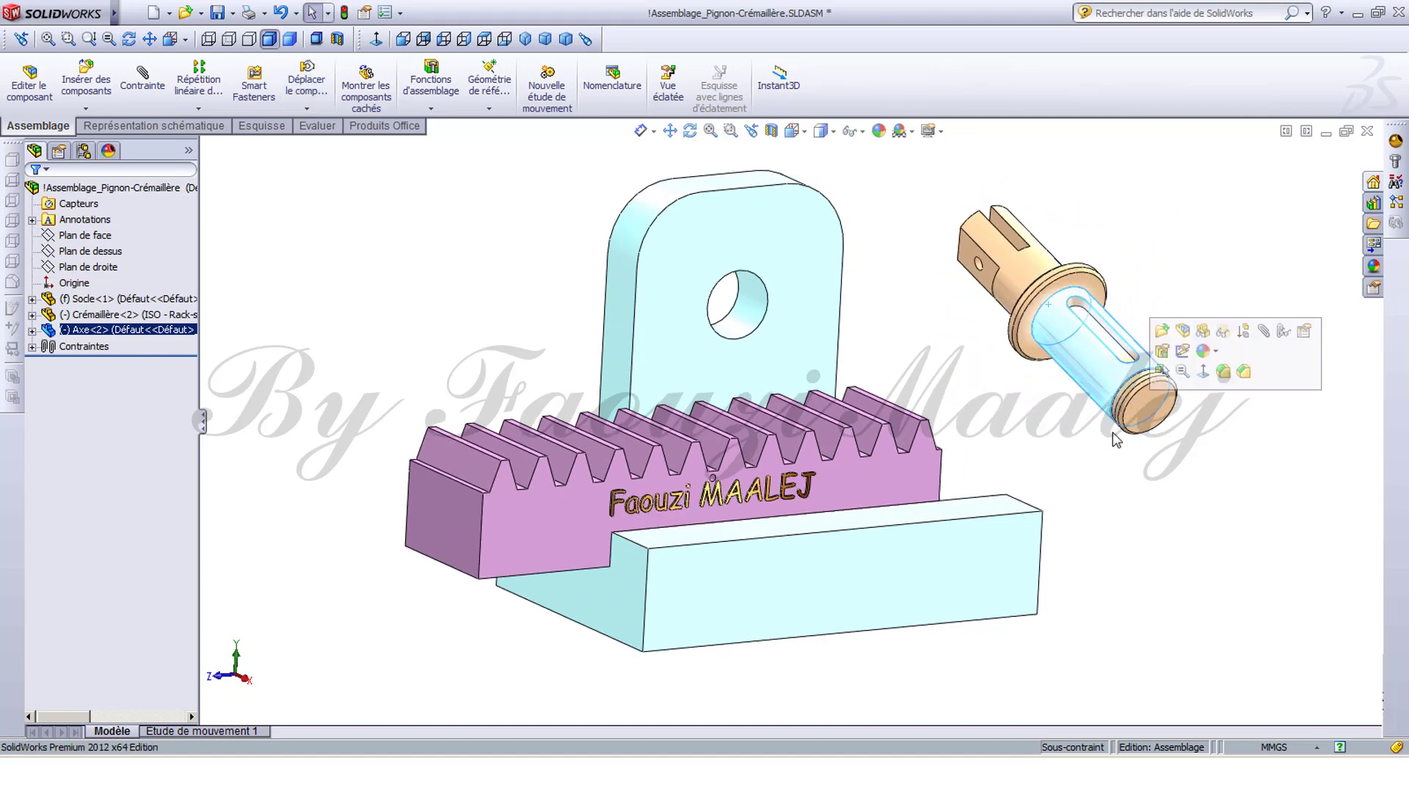
click(931, 317)
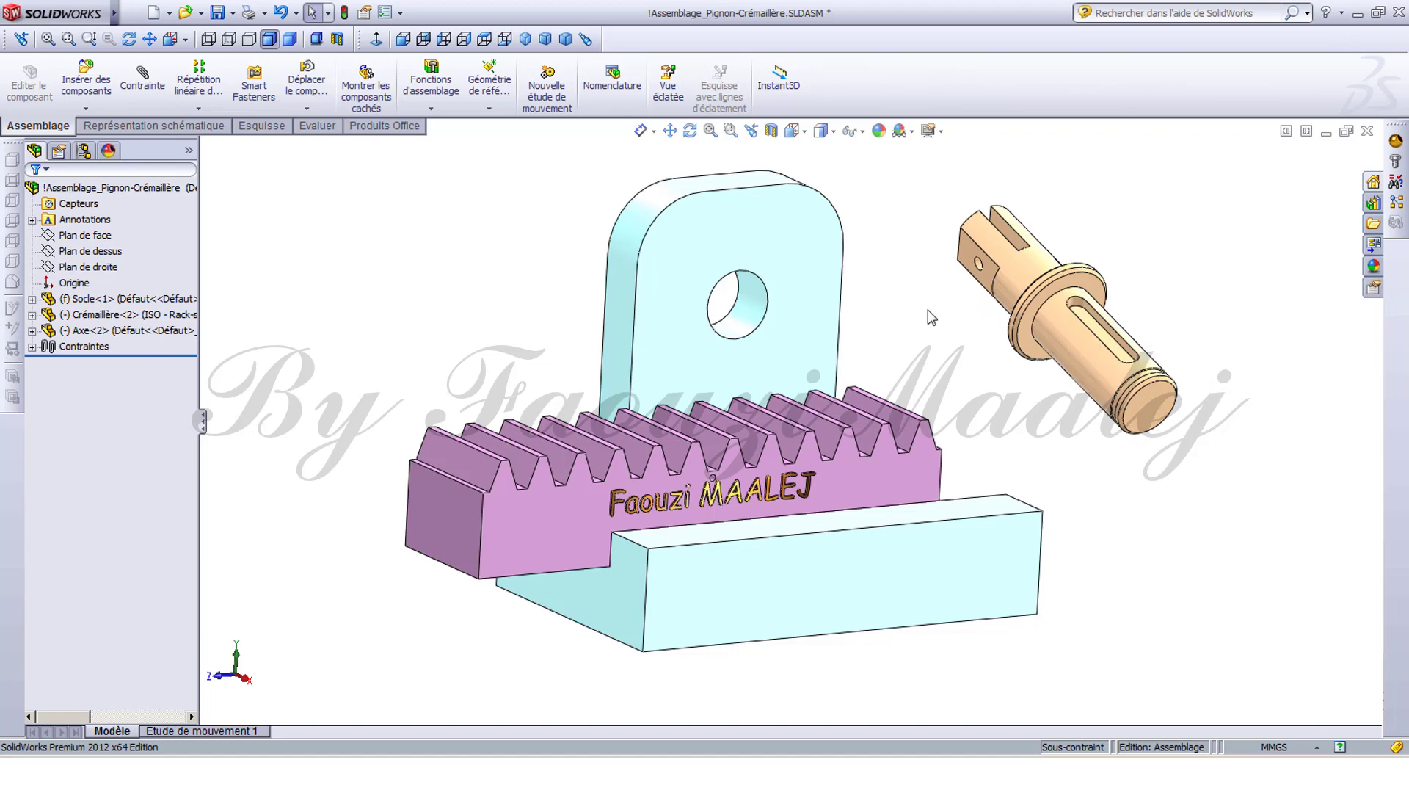
Insert the Clavette.sldprt key into the assembly, placing it close to the shaft.
click(87, 93)
click(109, 515)
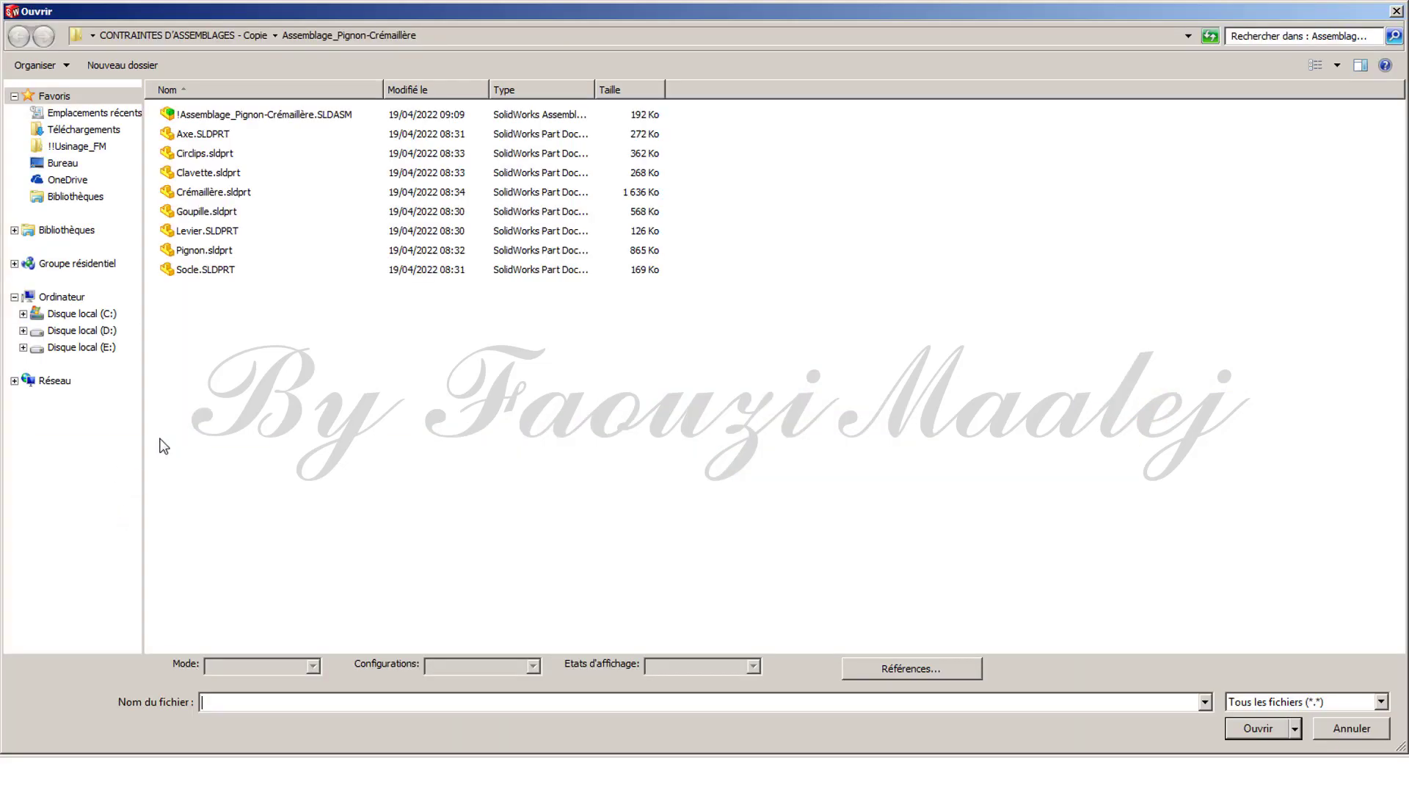
click(220, 174)
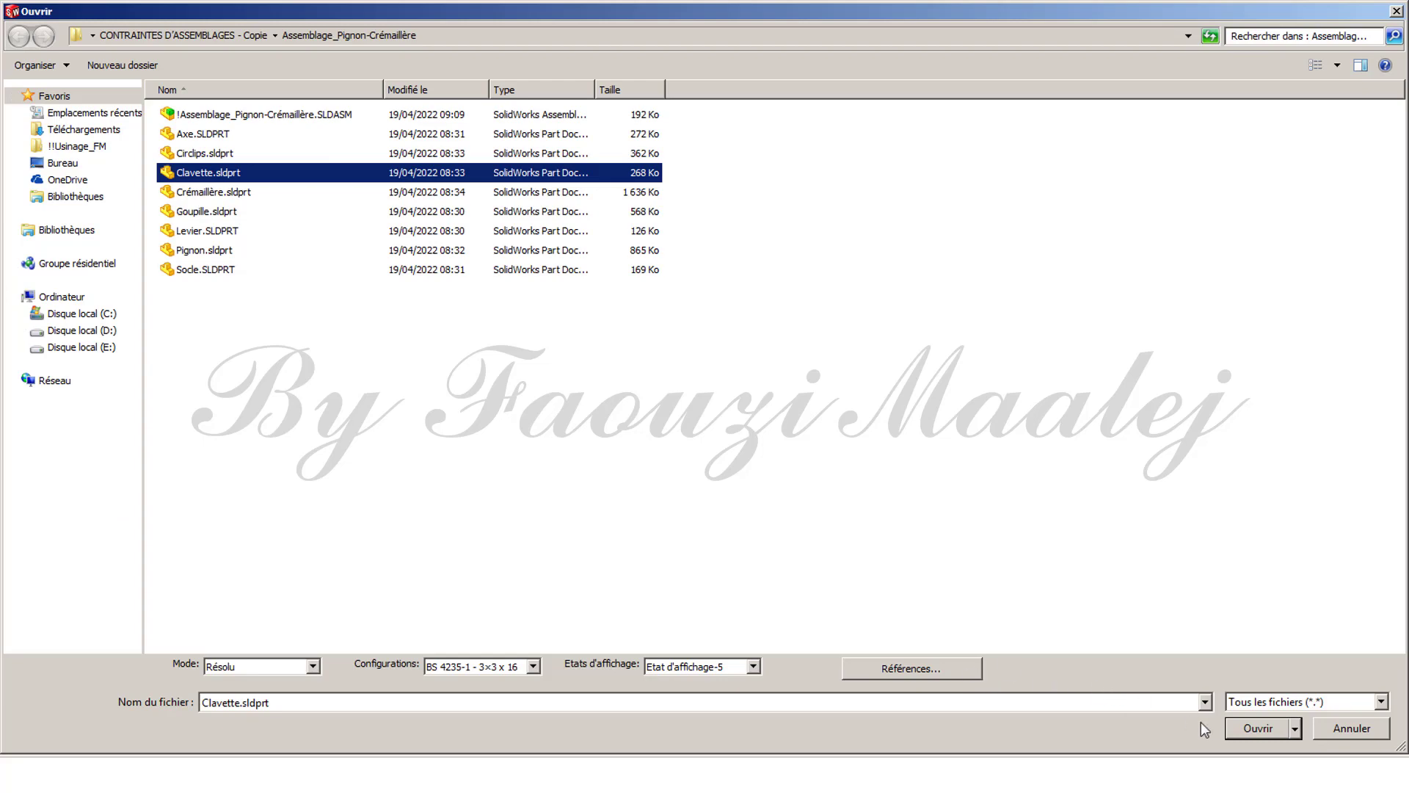
click(1256, 728)
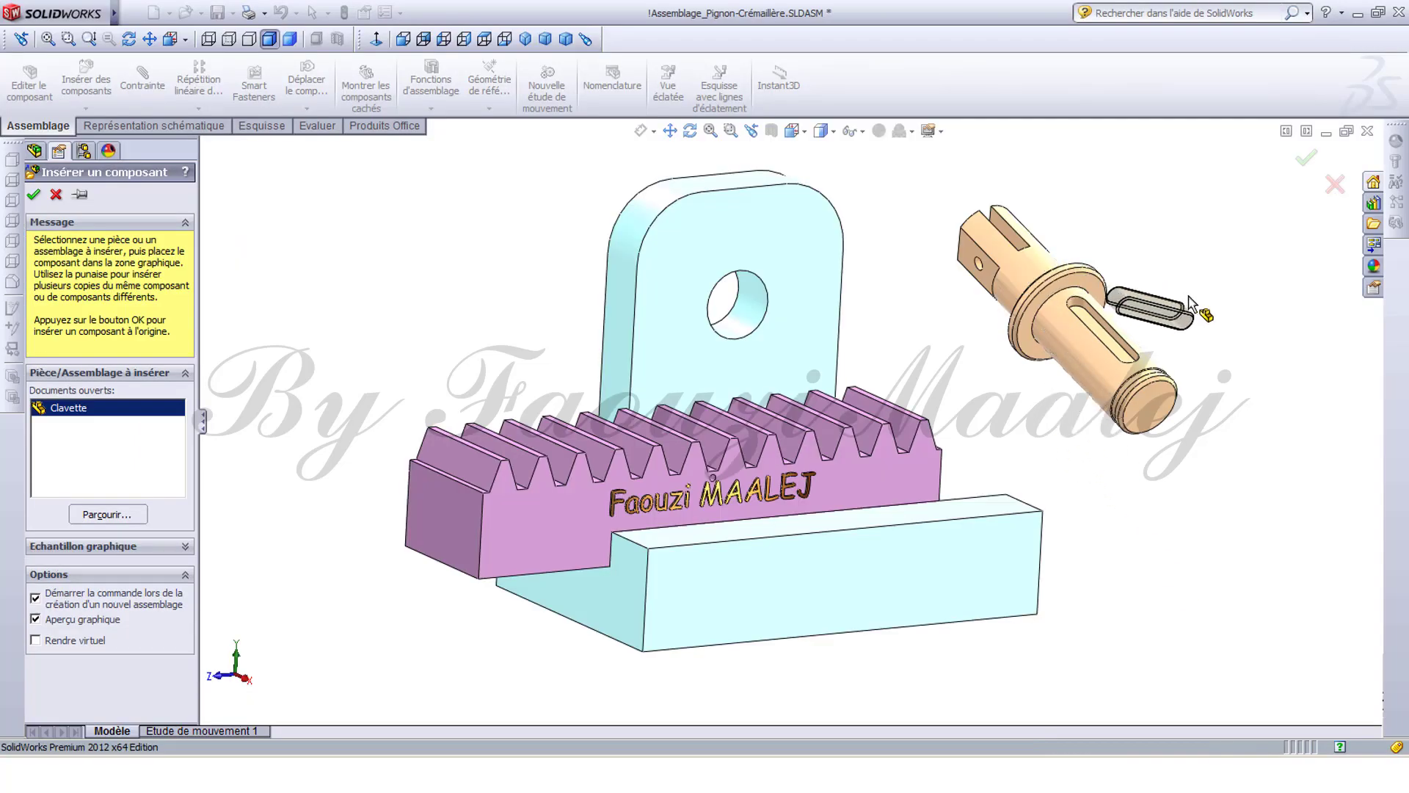
click(1187, 300)
Mate the key's large flat face coincident with the floor of the shaft's keyway, flipping the mate alignment.
scroll(1181, 308, down, 5)
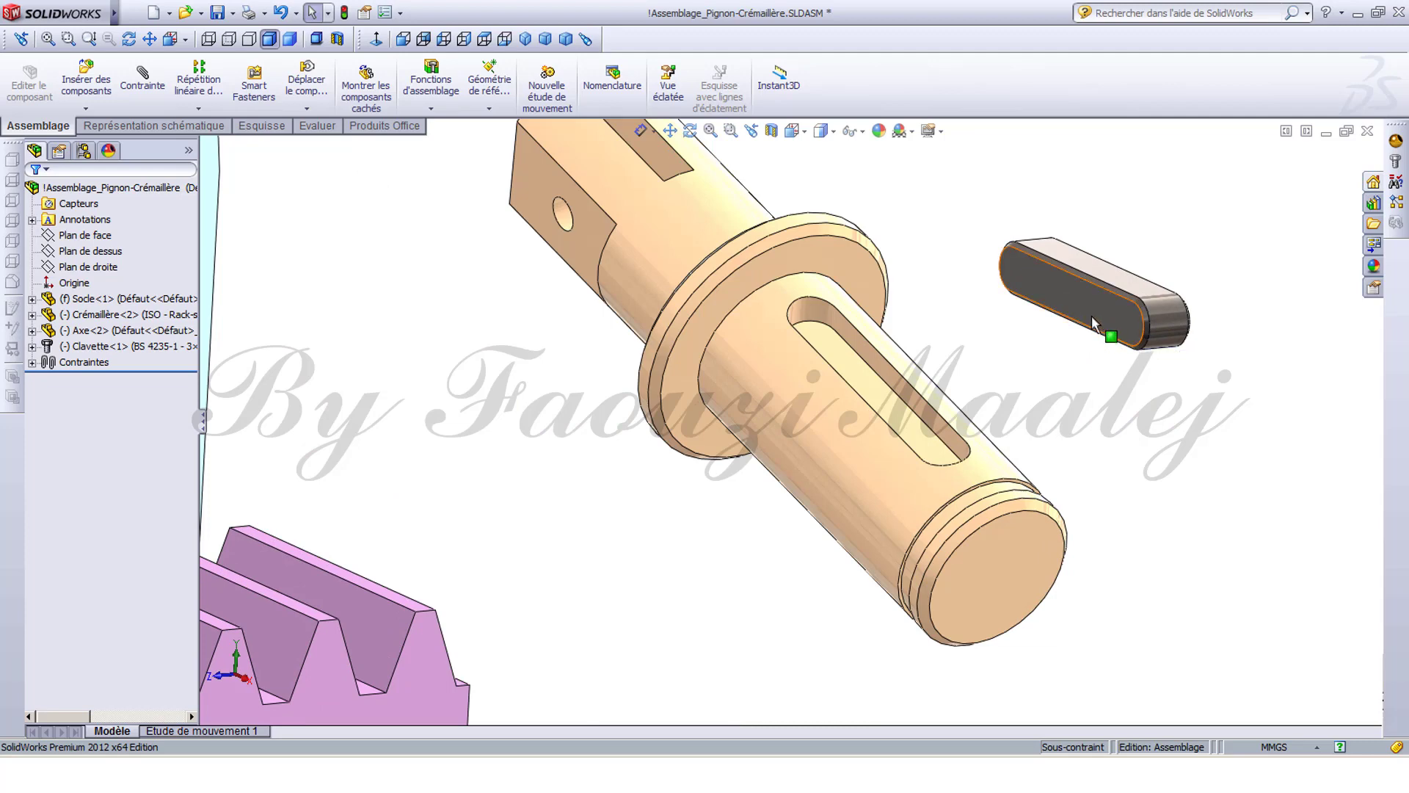
click(142, 81)
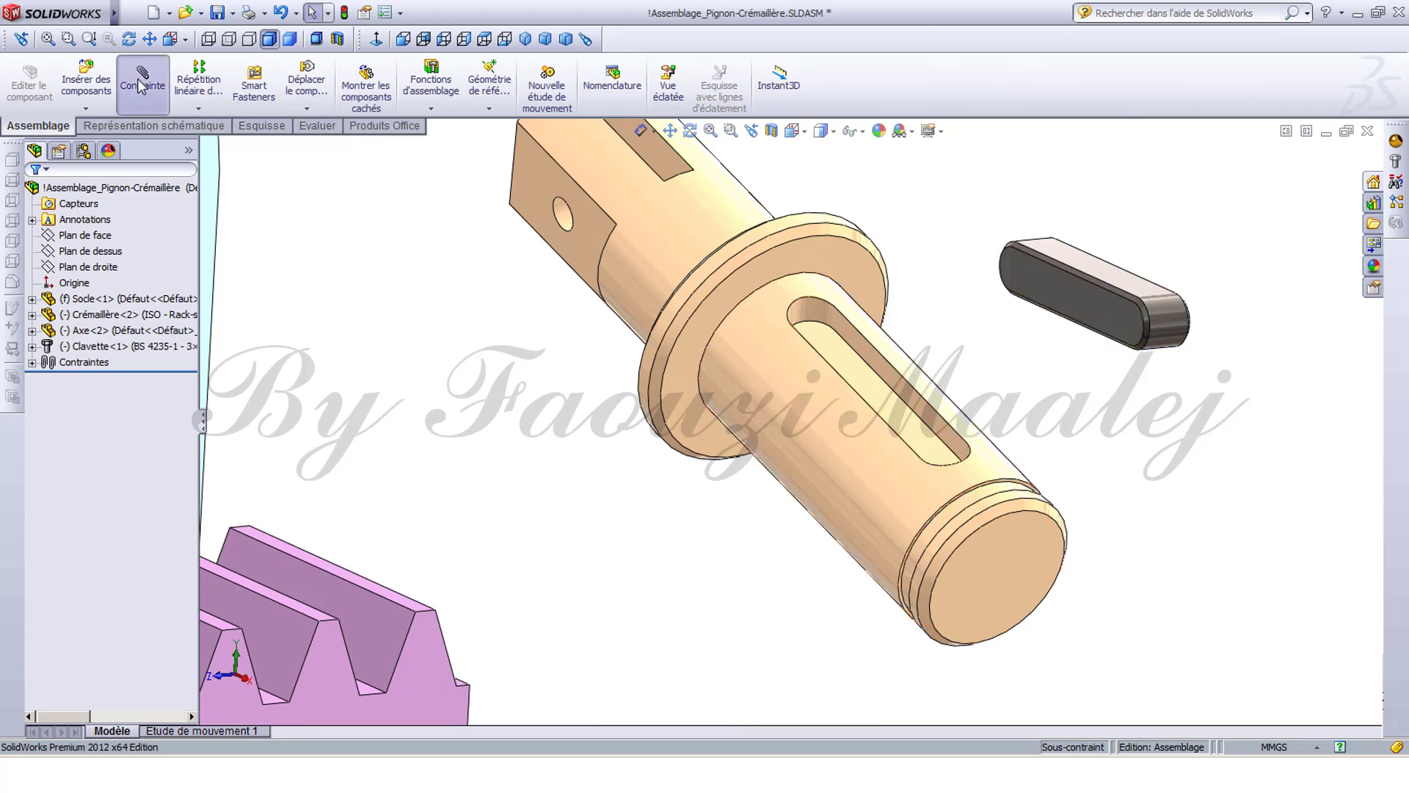
click(1039, 282)
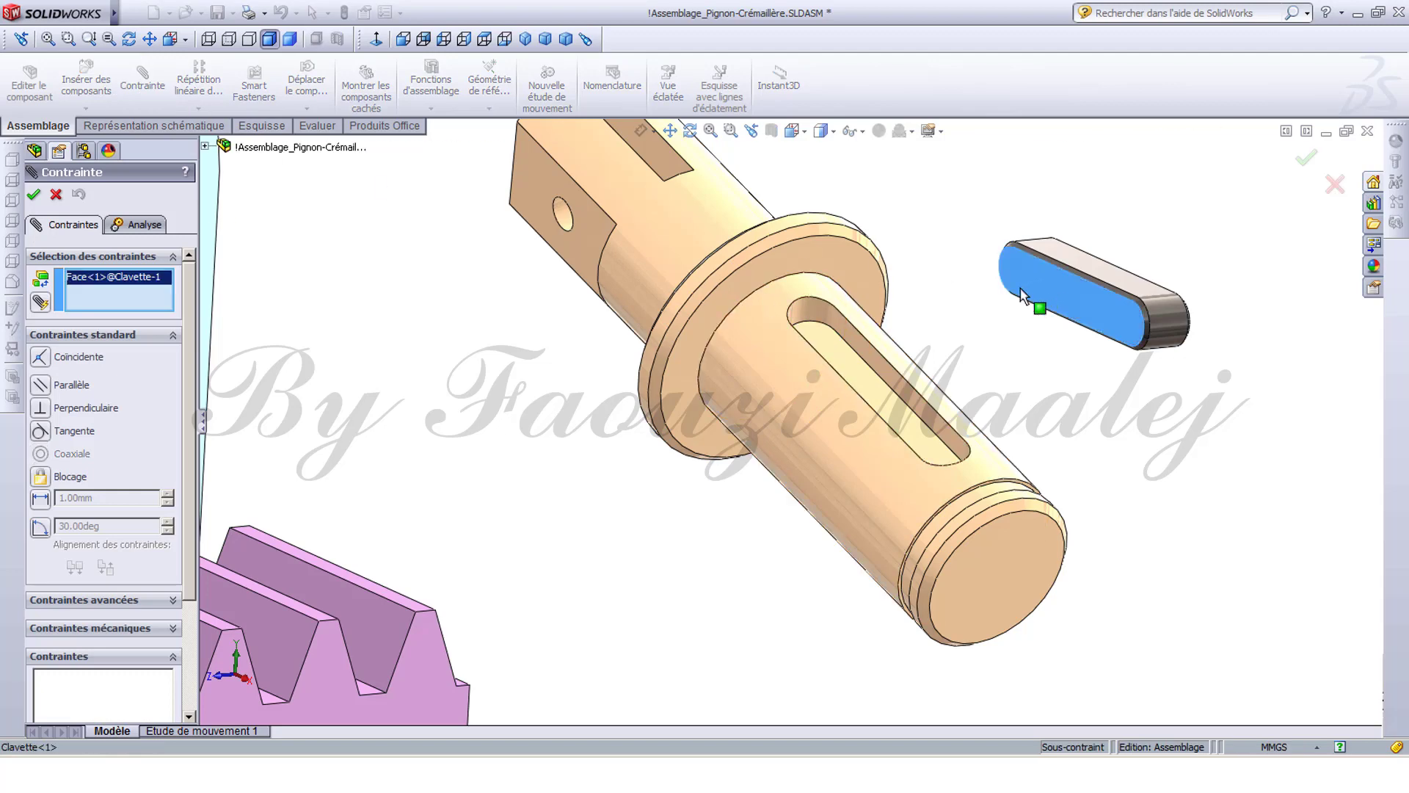
click(869, 387)
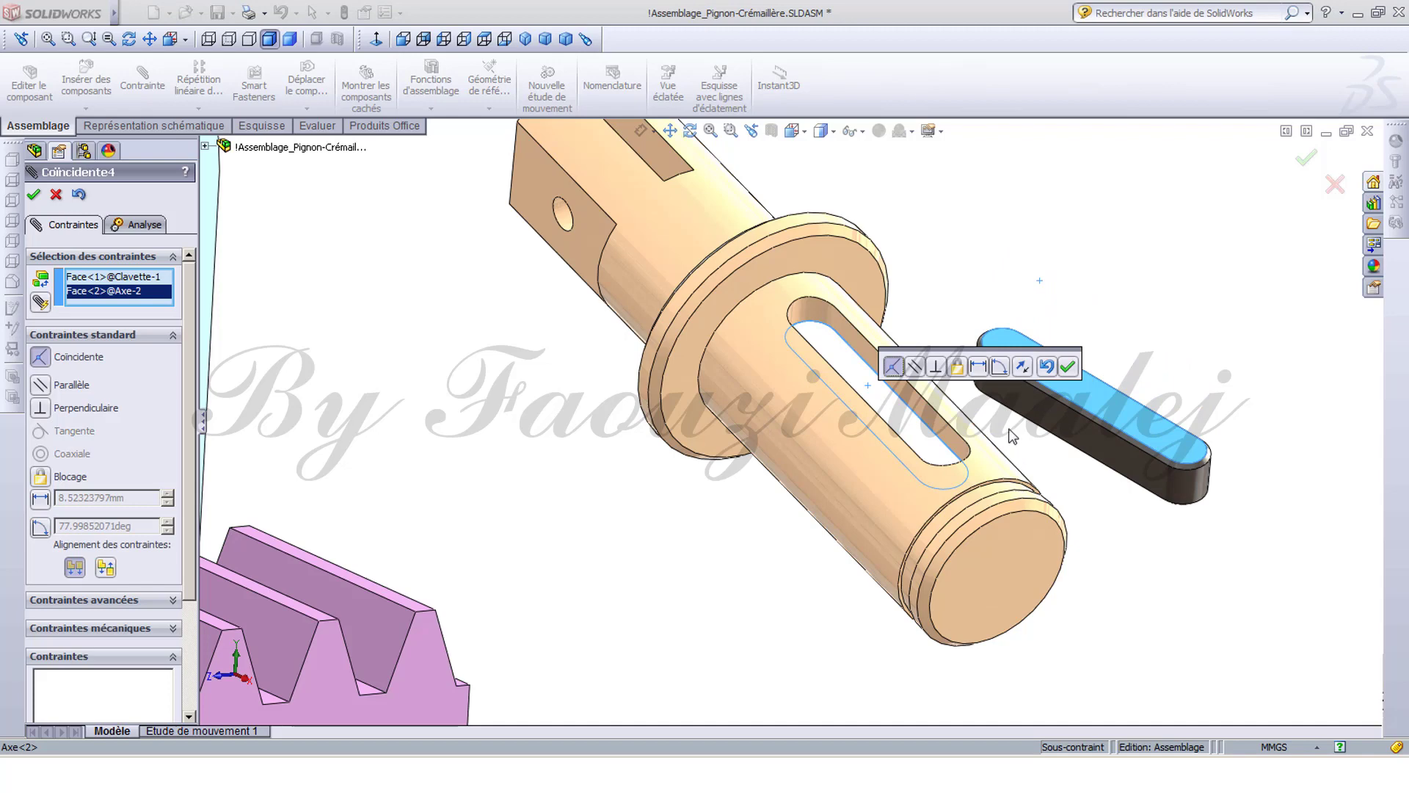
click(1023, 370)
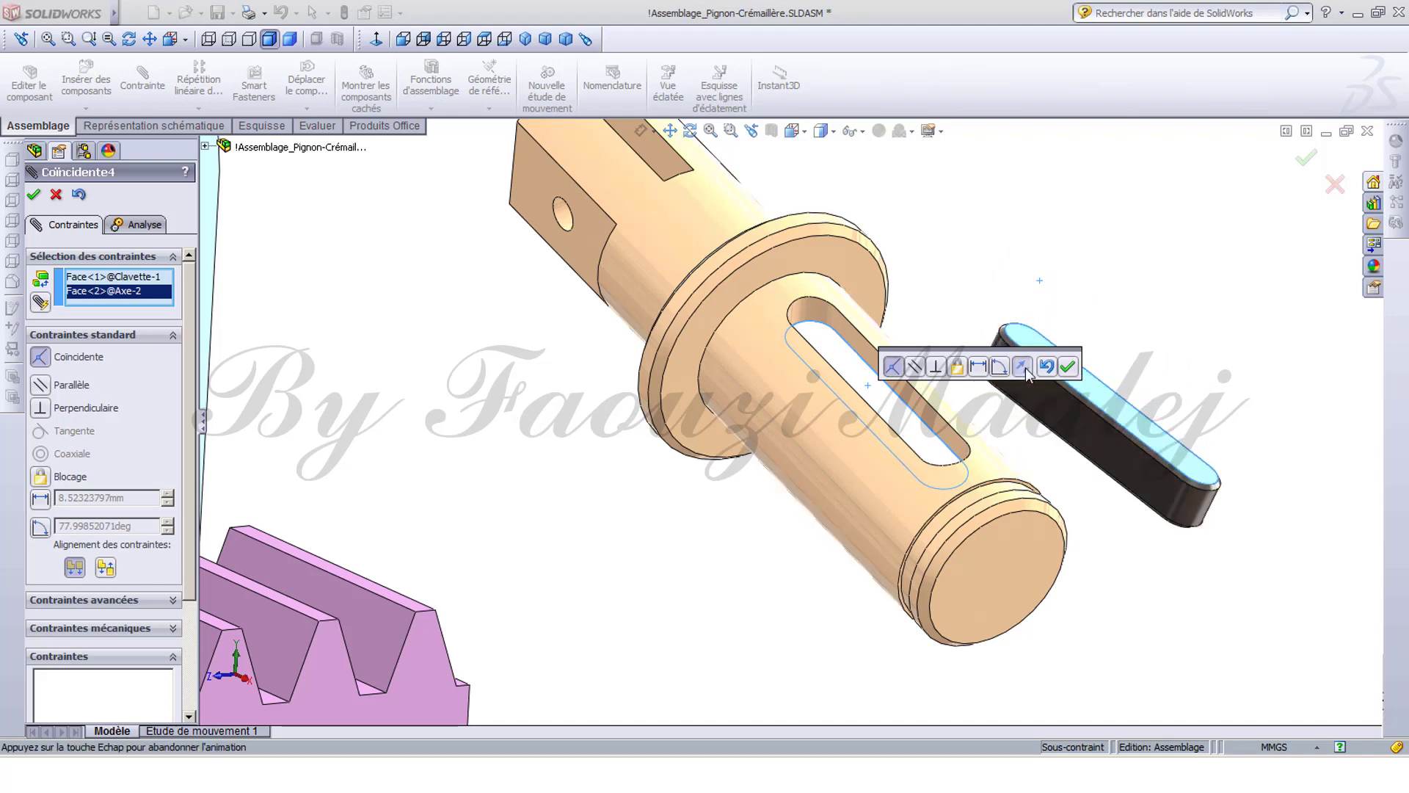
click(1068, 367)
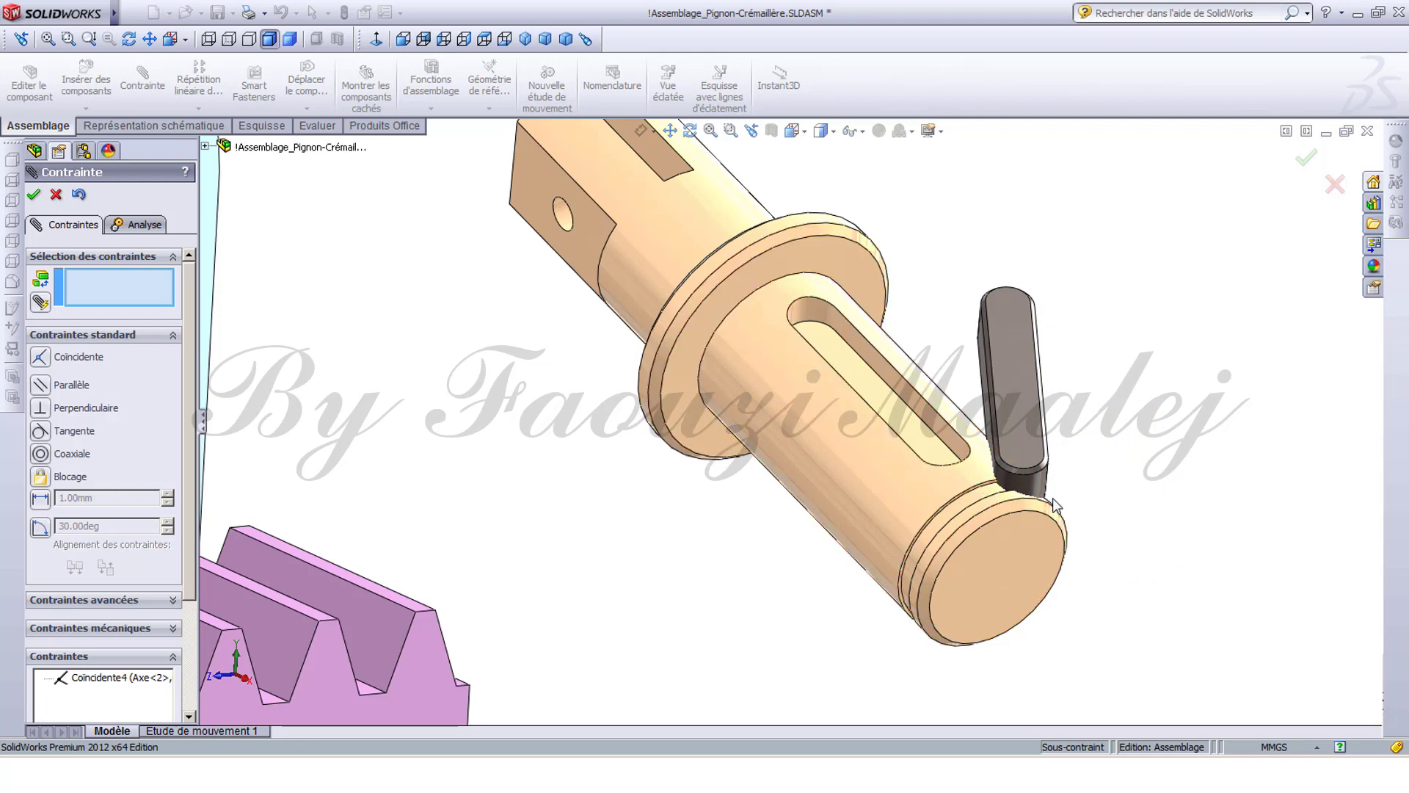
Add a concentric mate between one rounded end of the key and the keyway's rounded end nearest the shaft's free end.
scroll(1052, 498, down, 2)
click(994, 473)
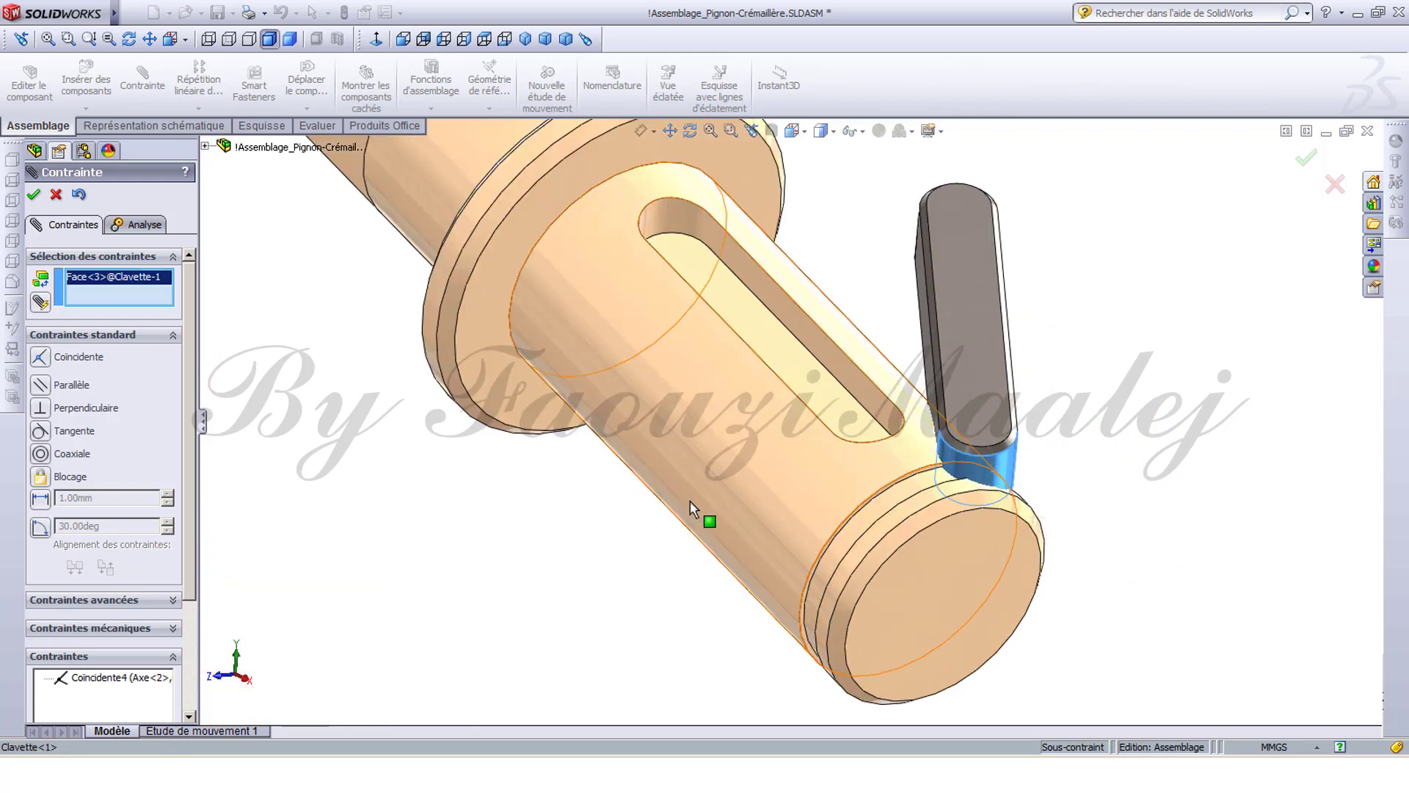
middle_drag(643, 545, 714, 642)
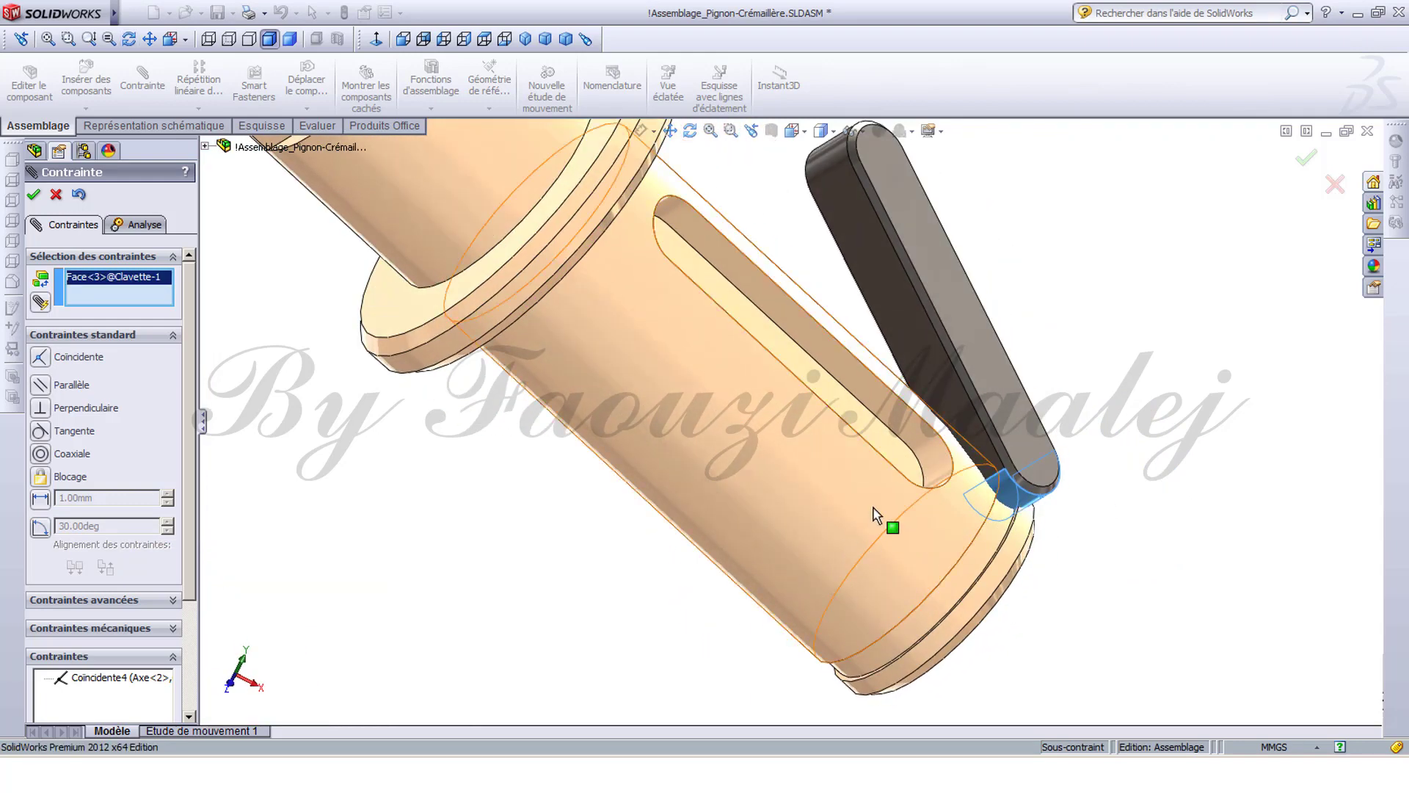
click(940, 472)
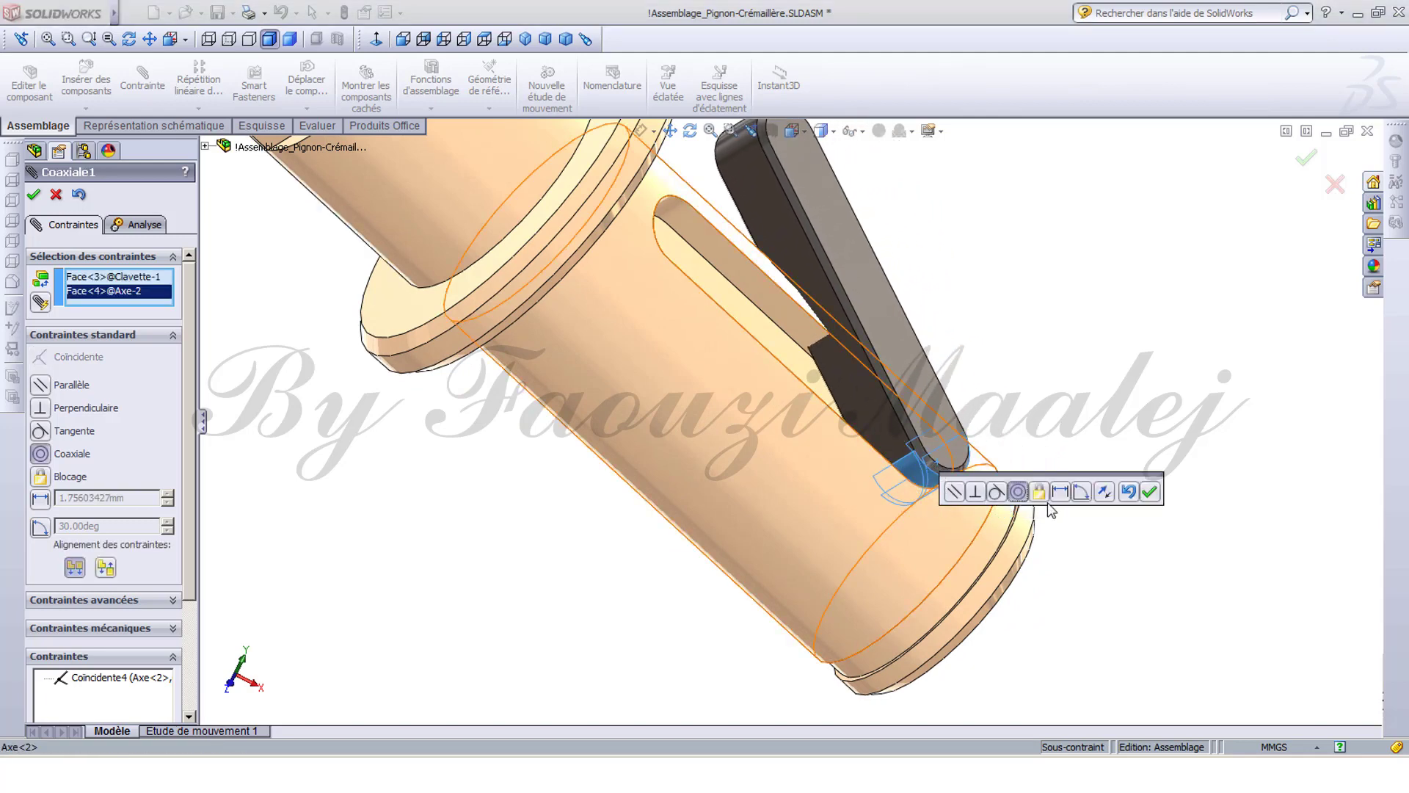
click(1149, 491)
Mate the key's other rounded end concentric with the keyway's end near the collar, and leave the mate command.
middle_drag(1028, 411, 778, 284)
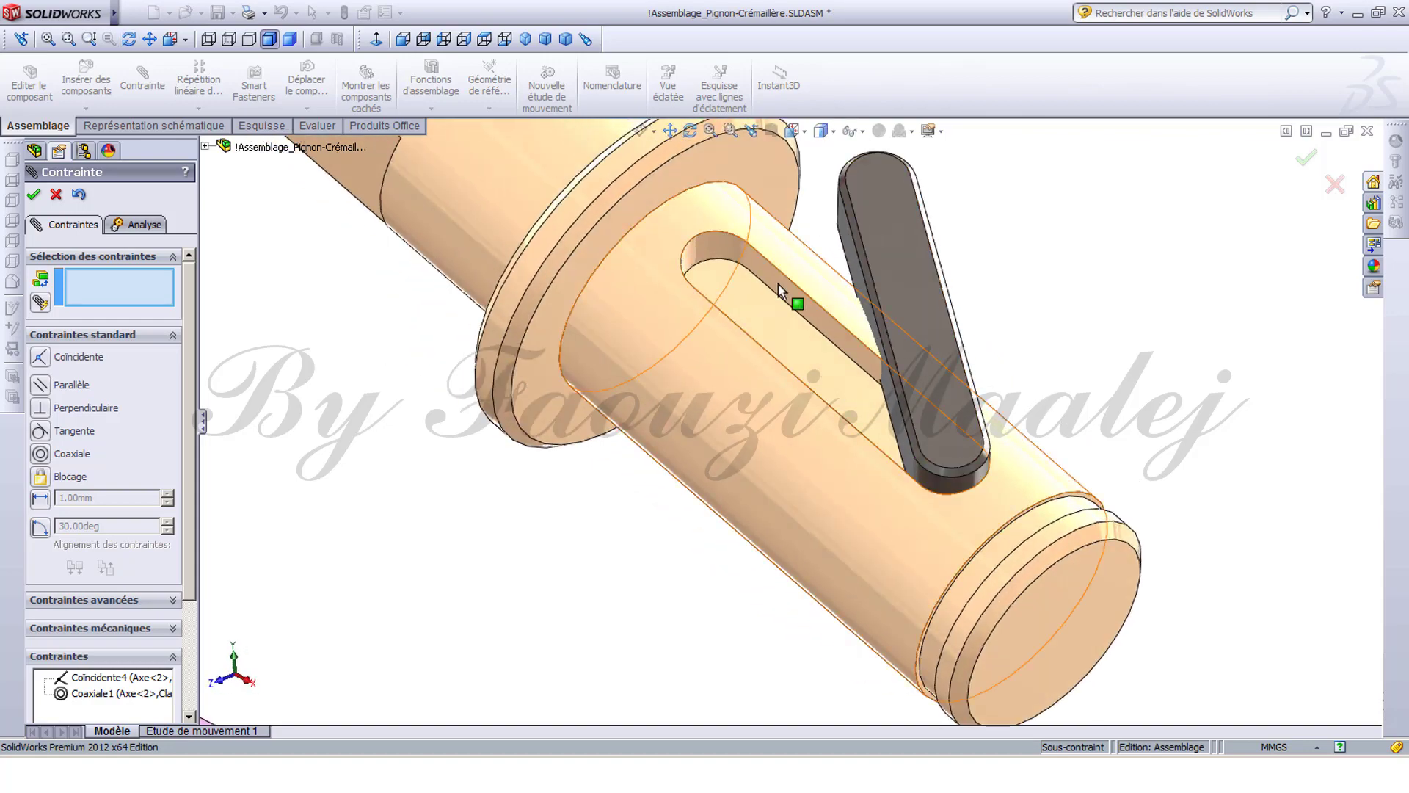
click(710, 259)
middle_drag(979, 253, 868, 461)
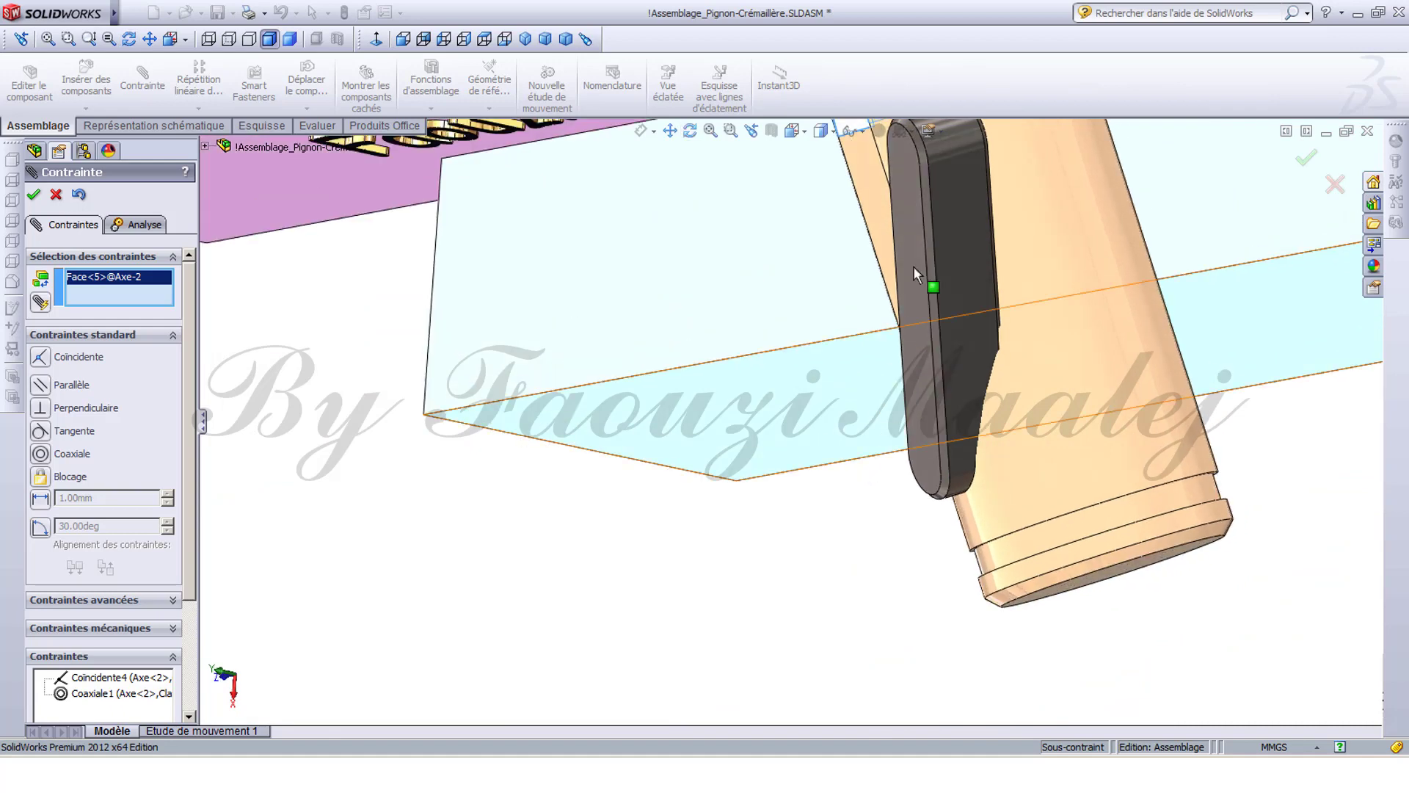
click(949, 136)
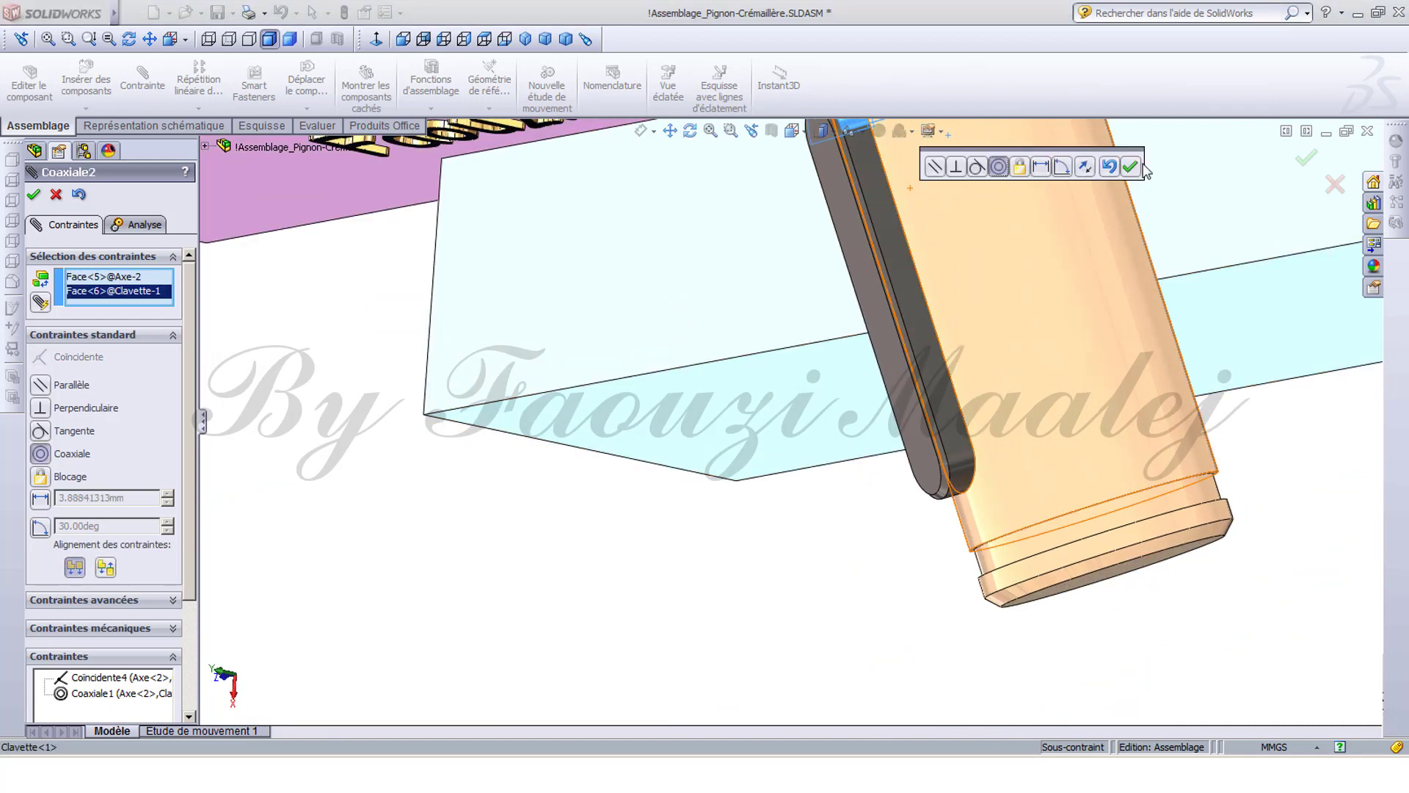
click(1132, 169)
middle_drag(698, 519, 974, 416)
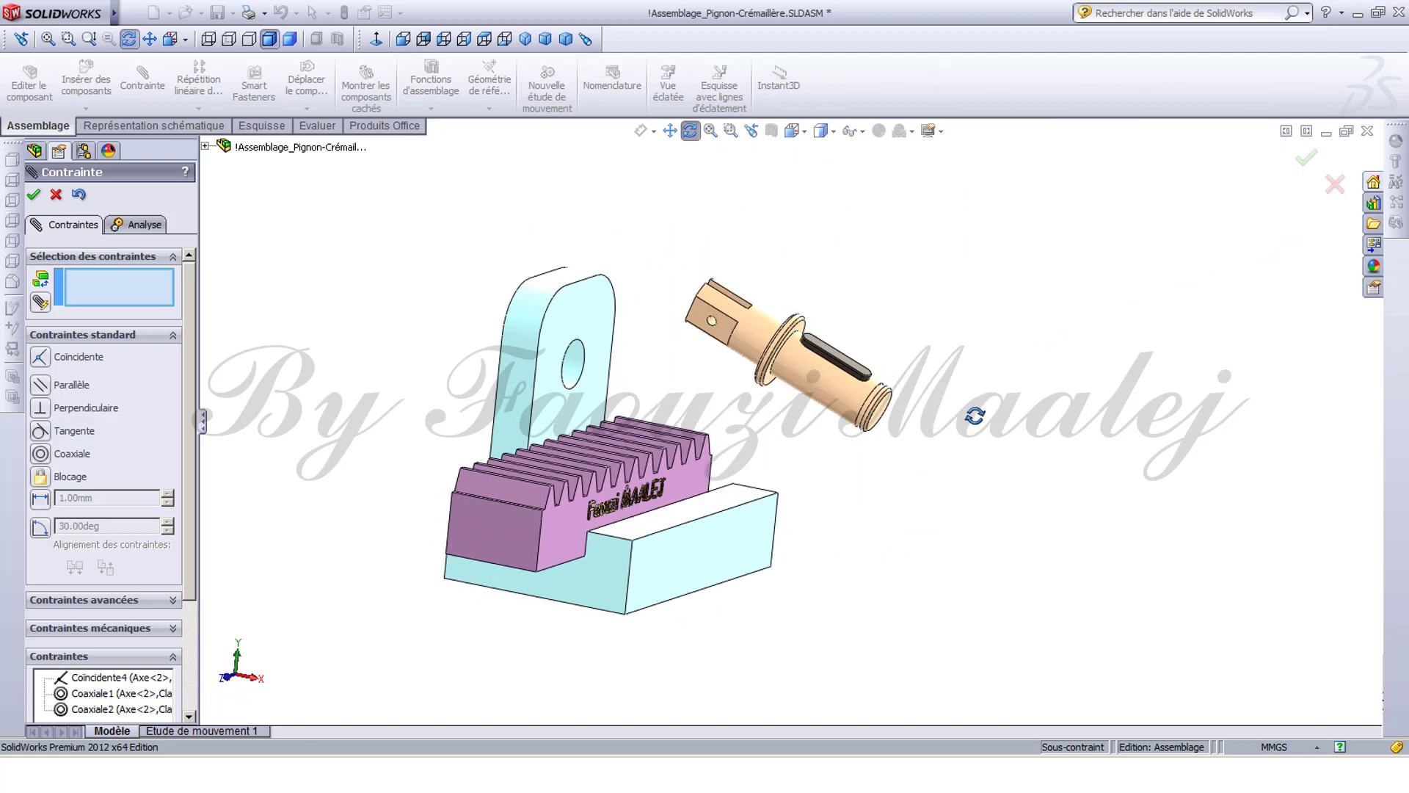
scroll(800, 387, down, 4)
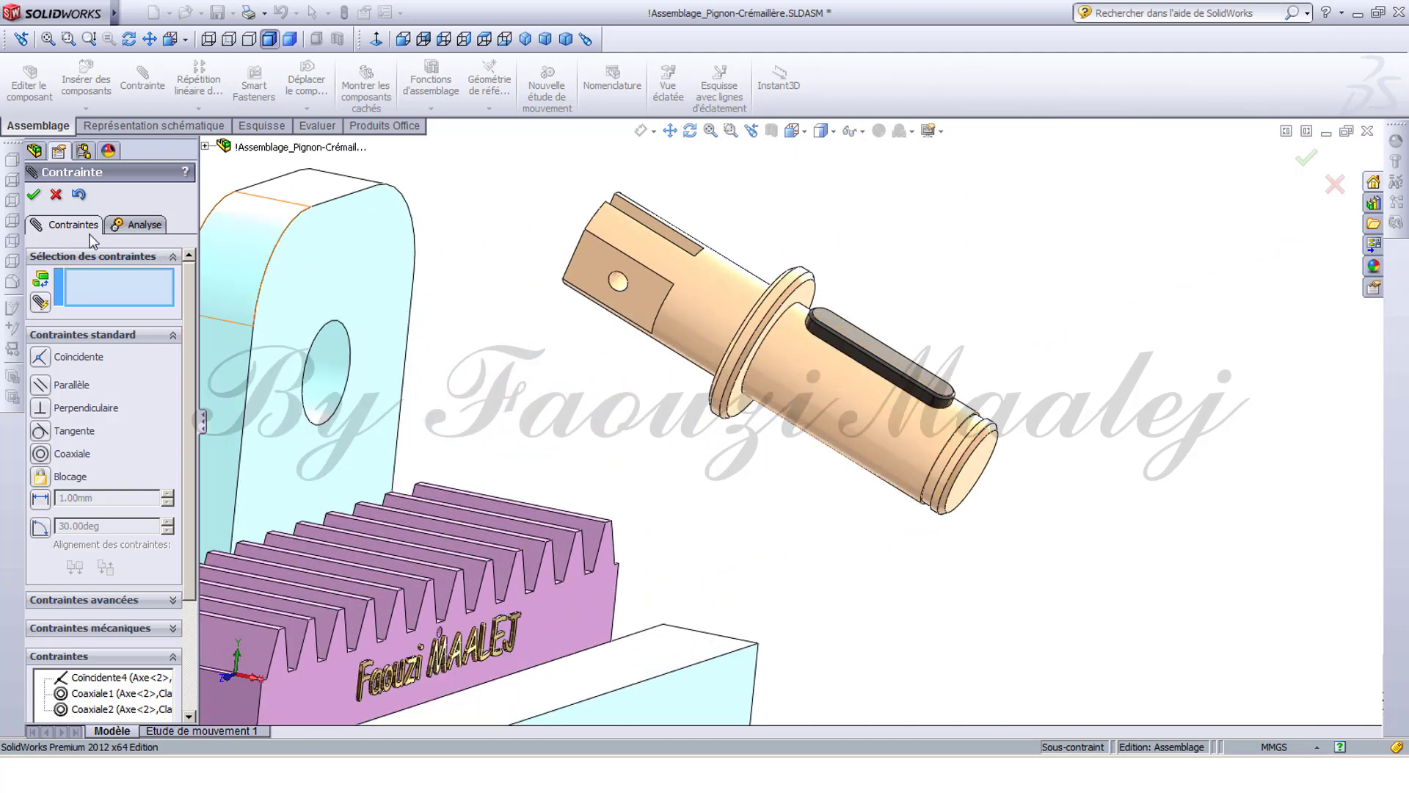
click(57, 196)
Insert the Pignon.sldprt gear into the assembly, placing it beyond the keyed end of the shaft.
click(87, 87)
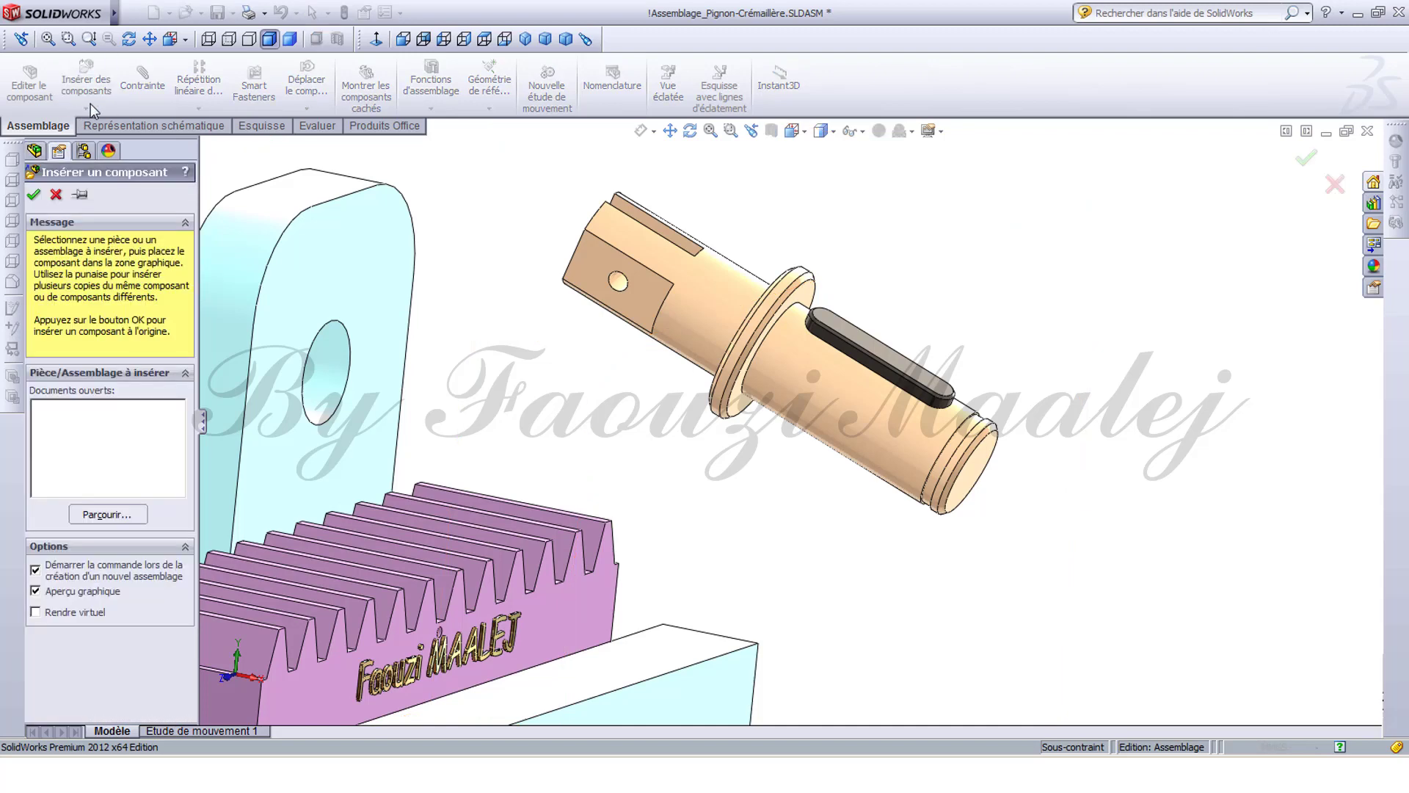
click(110, 514)
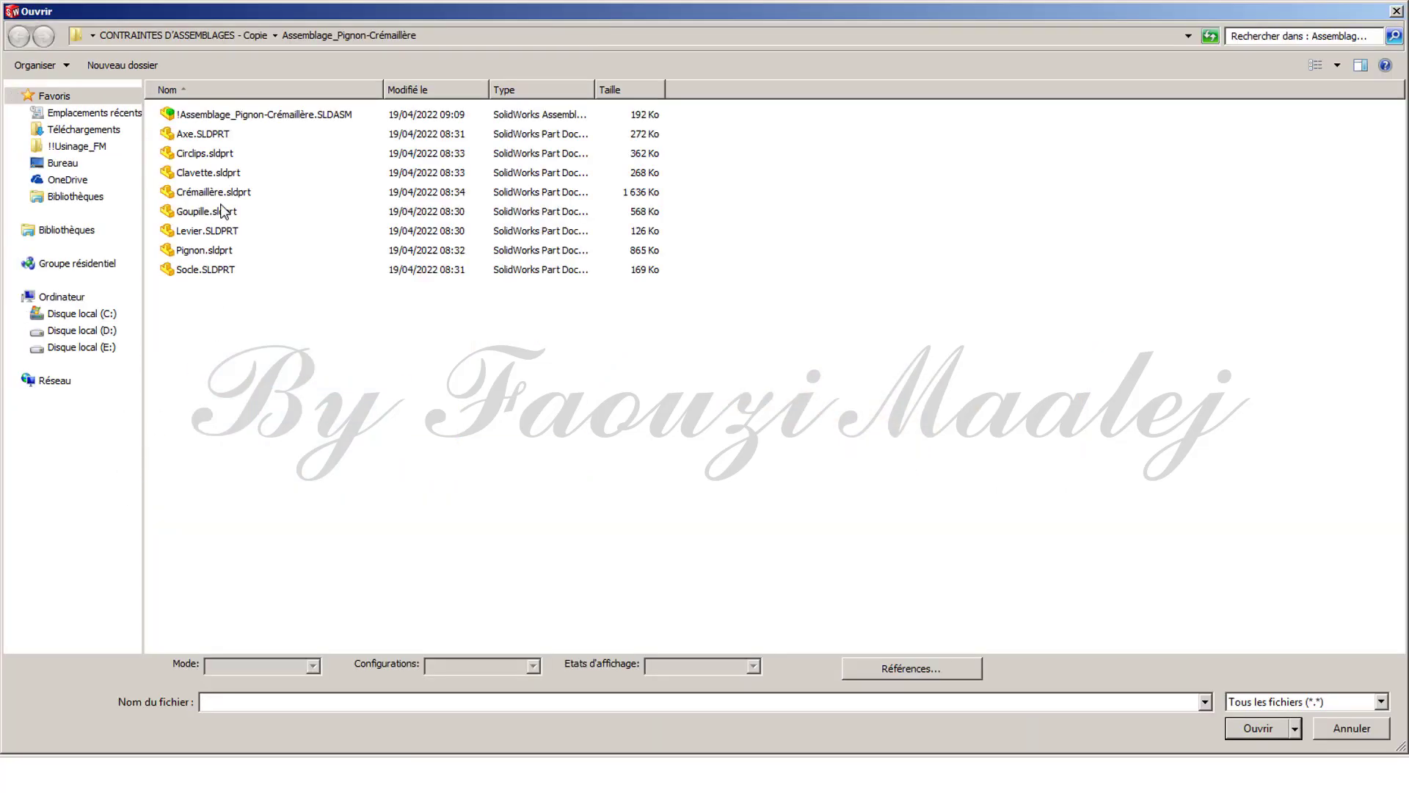
click(206, 252)
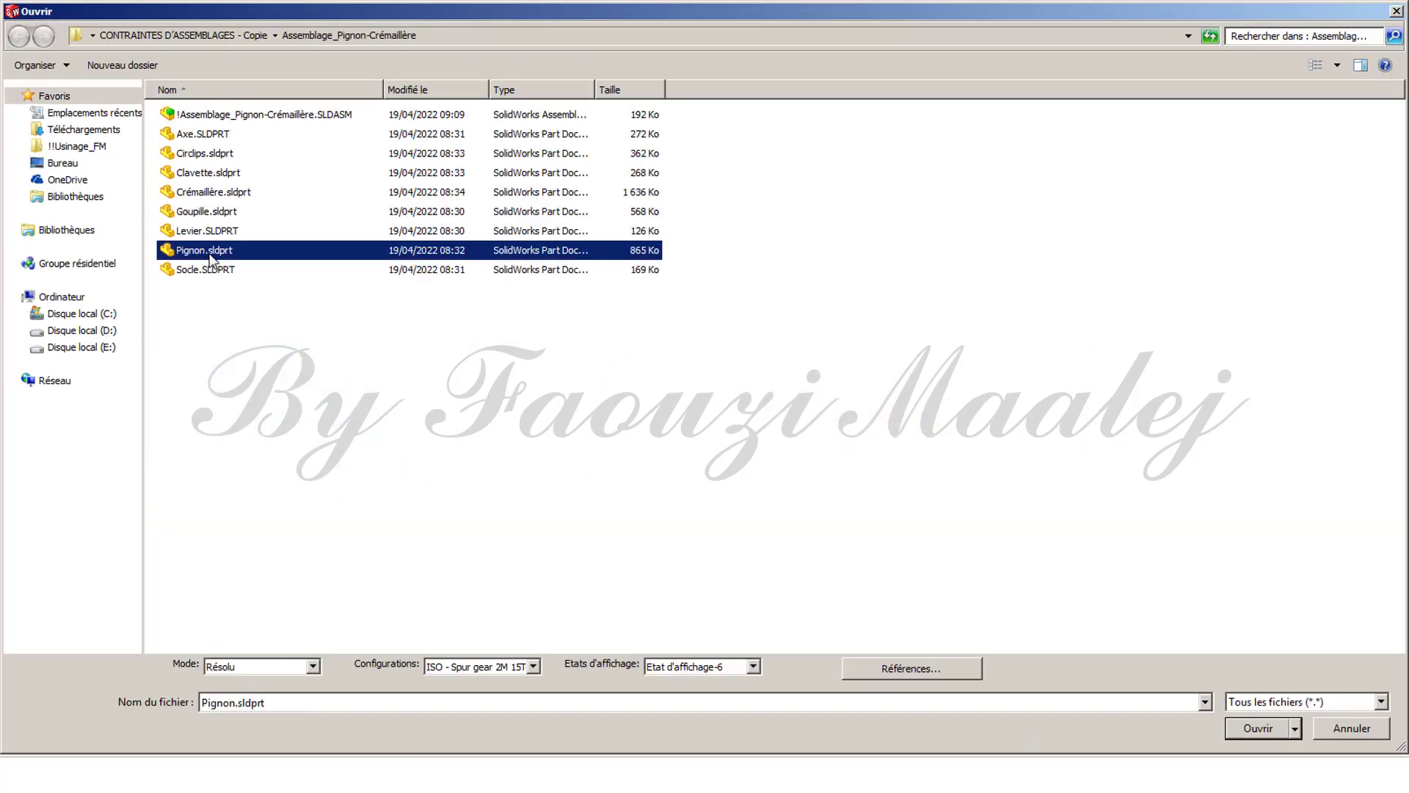
click(1241, 731)
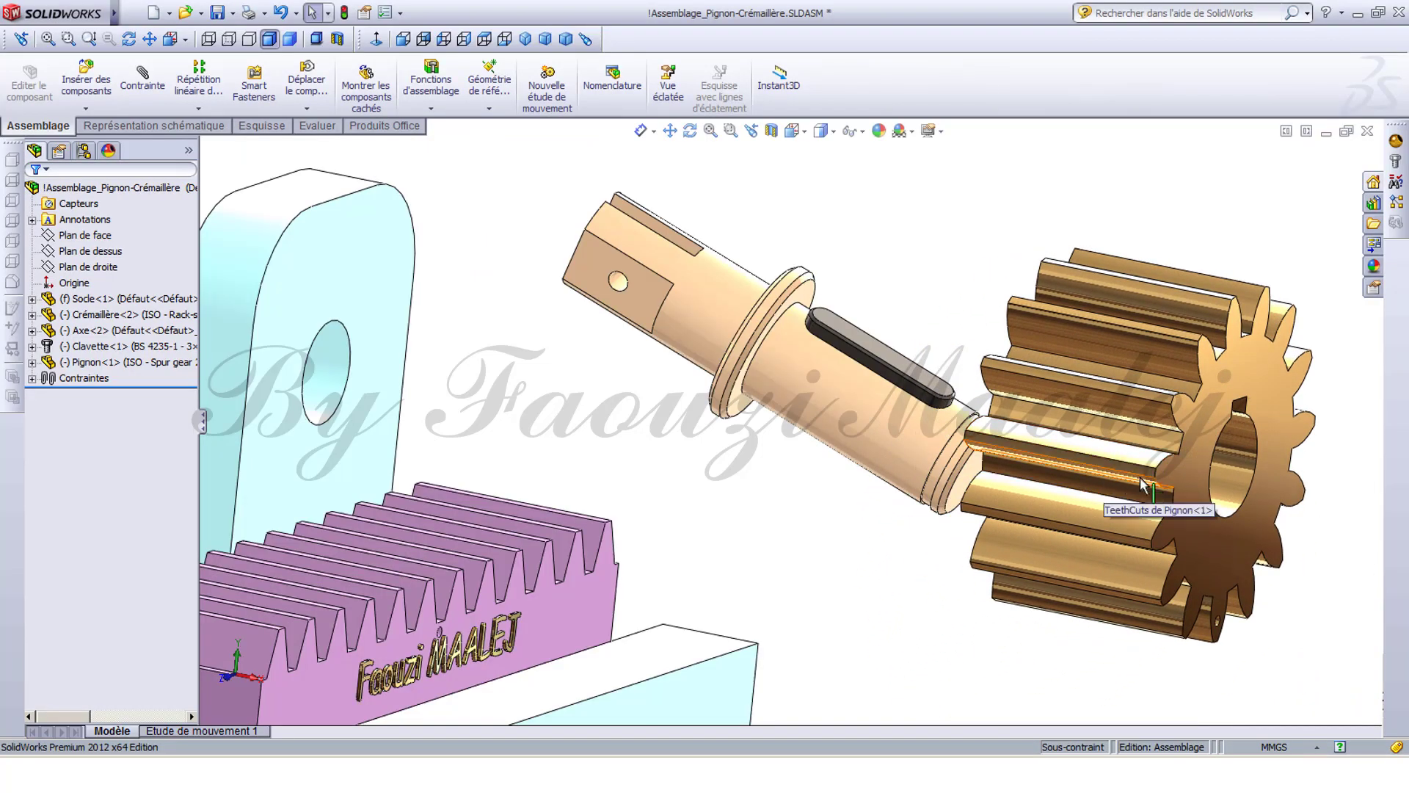
Add a concentric mate between the pinion's bore and the shaft's keyed cylindrical face.
click(143, 82)
click(1232, 459)
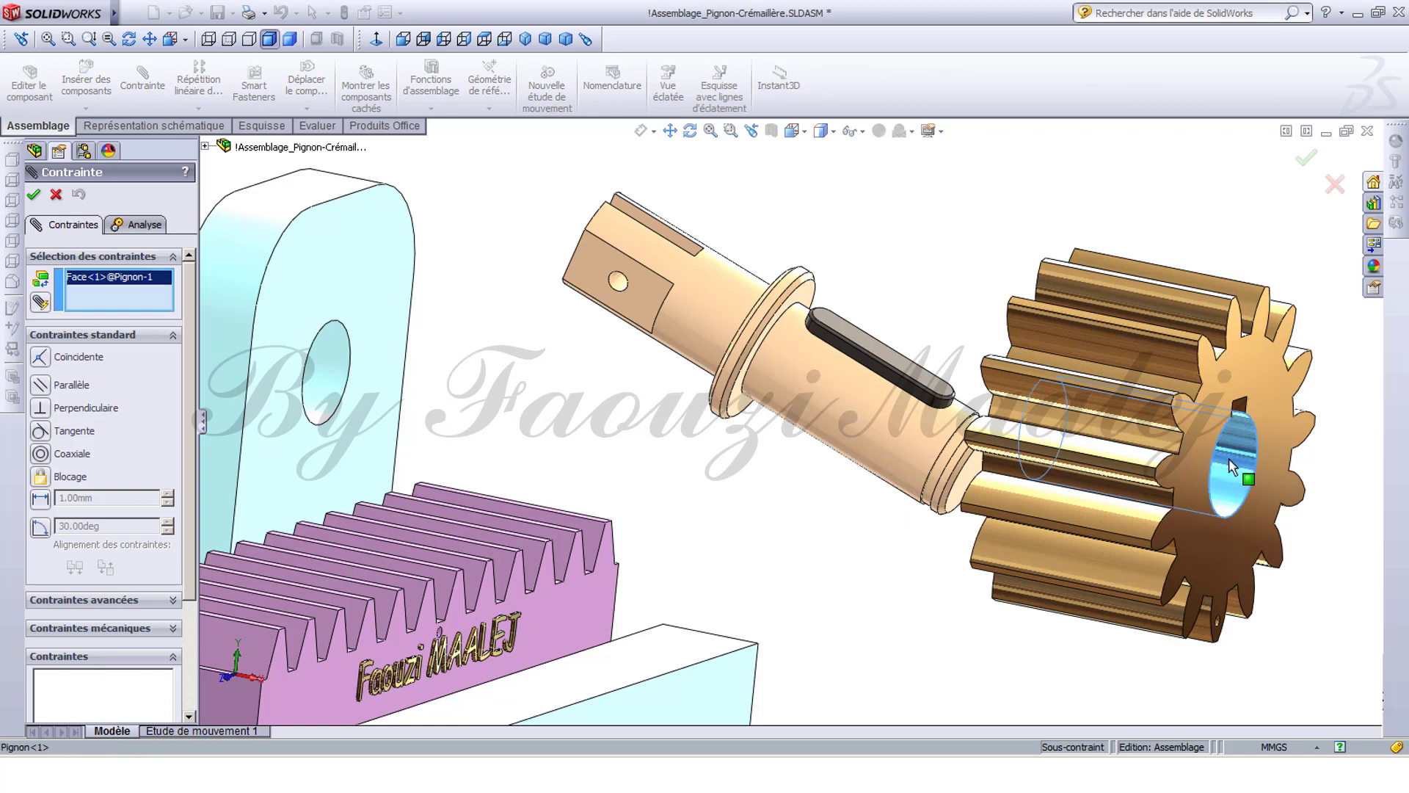
click(852, 424)
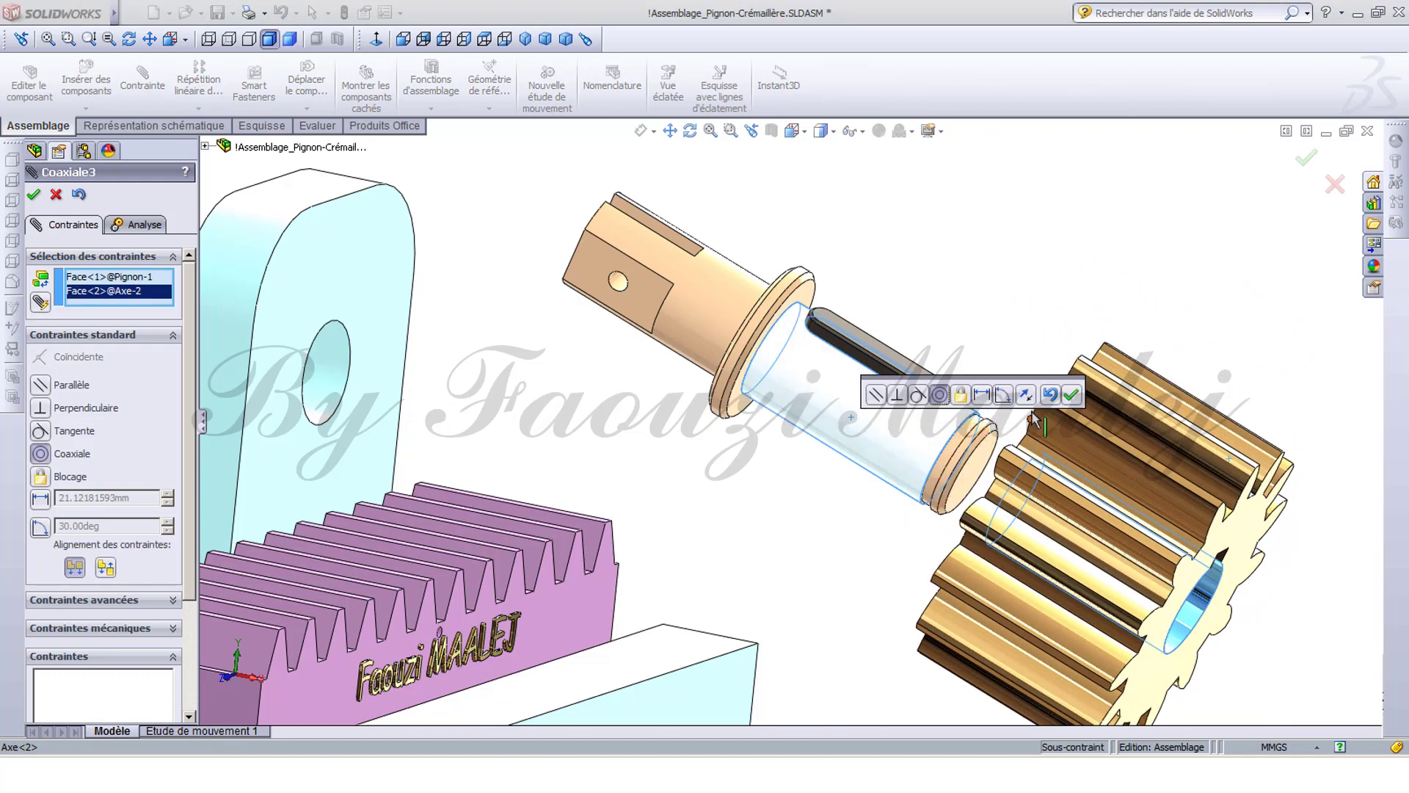
click(1070, 397)
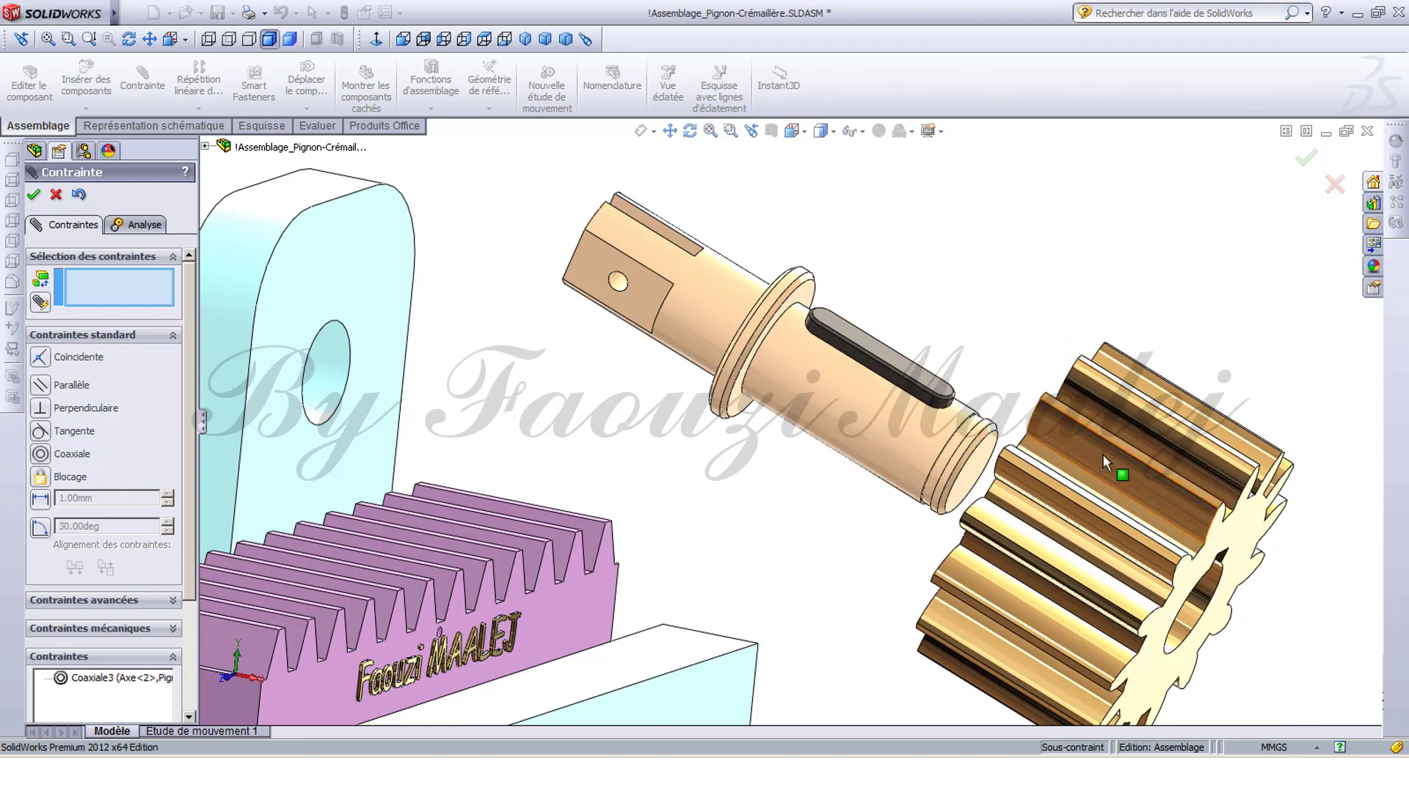
Add a parallel mate between the key's flat top face and the matching face of the pinion's keyway.
middle_drag(1174, 518, 1019, 436)
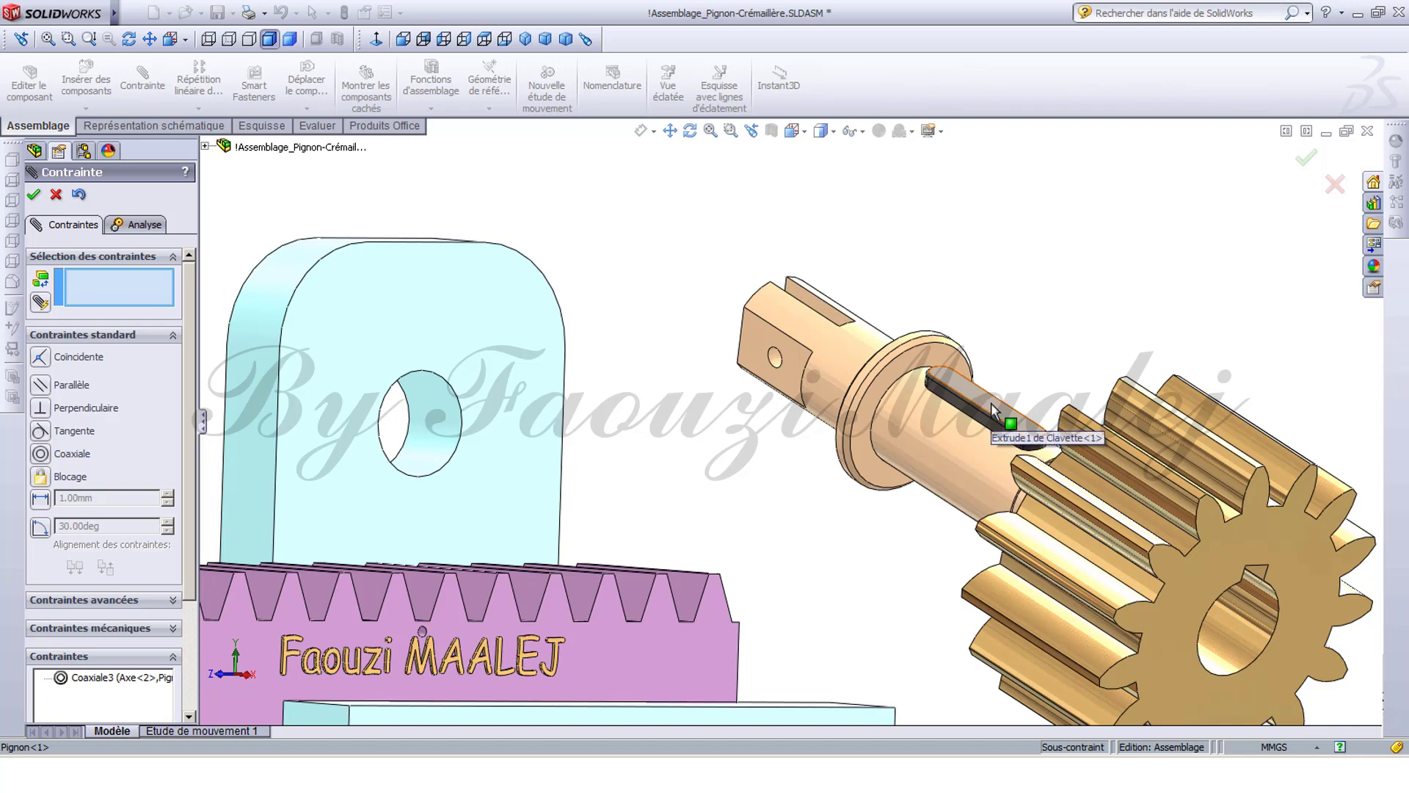
click(1026, 439)
scroll(1129, 530, down, 1)
middle_drag(1129, 530, 1079, 431)
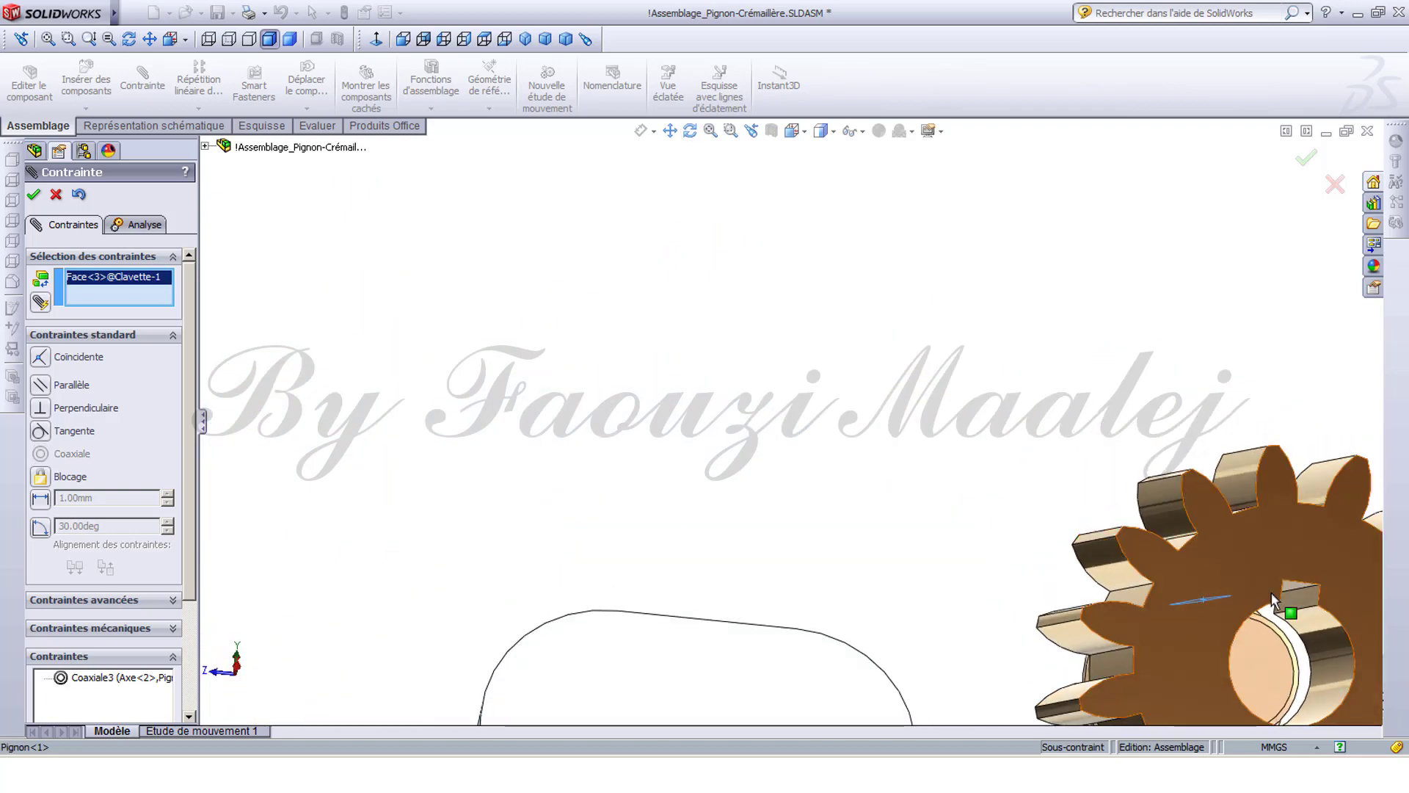
scroll(1275, 600, down, 1)
scroll(1276, 606, down, 1)
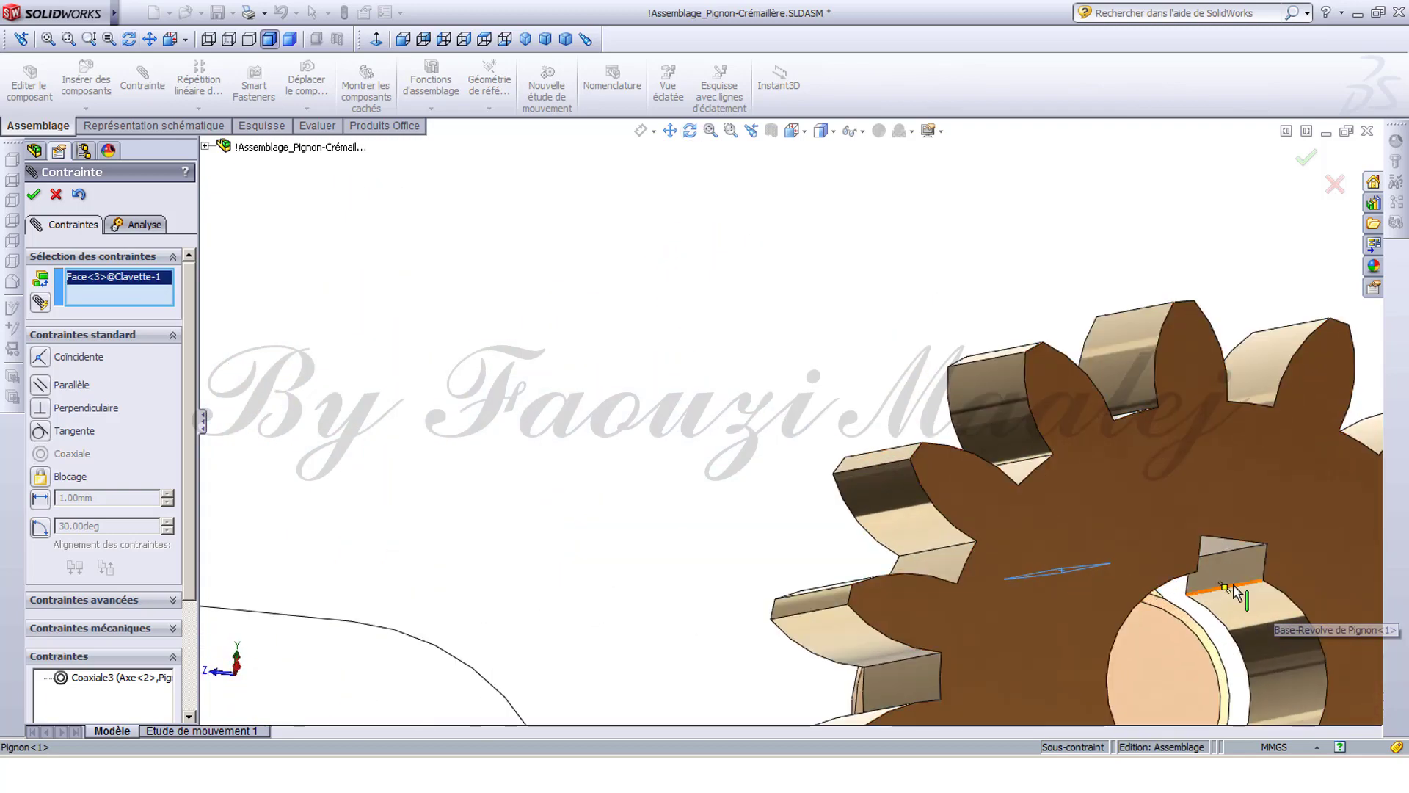
click(1227, 544)
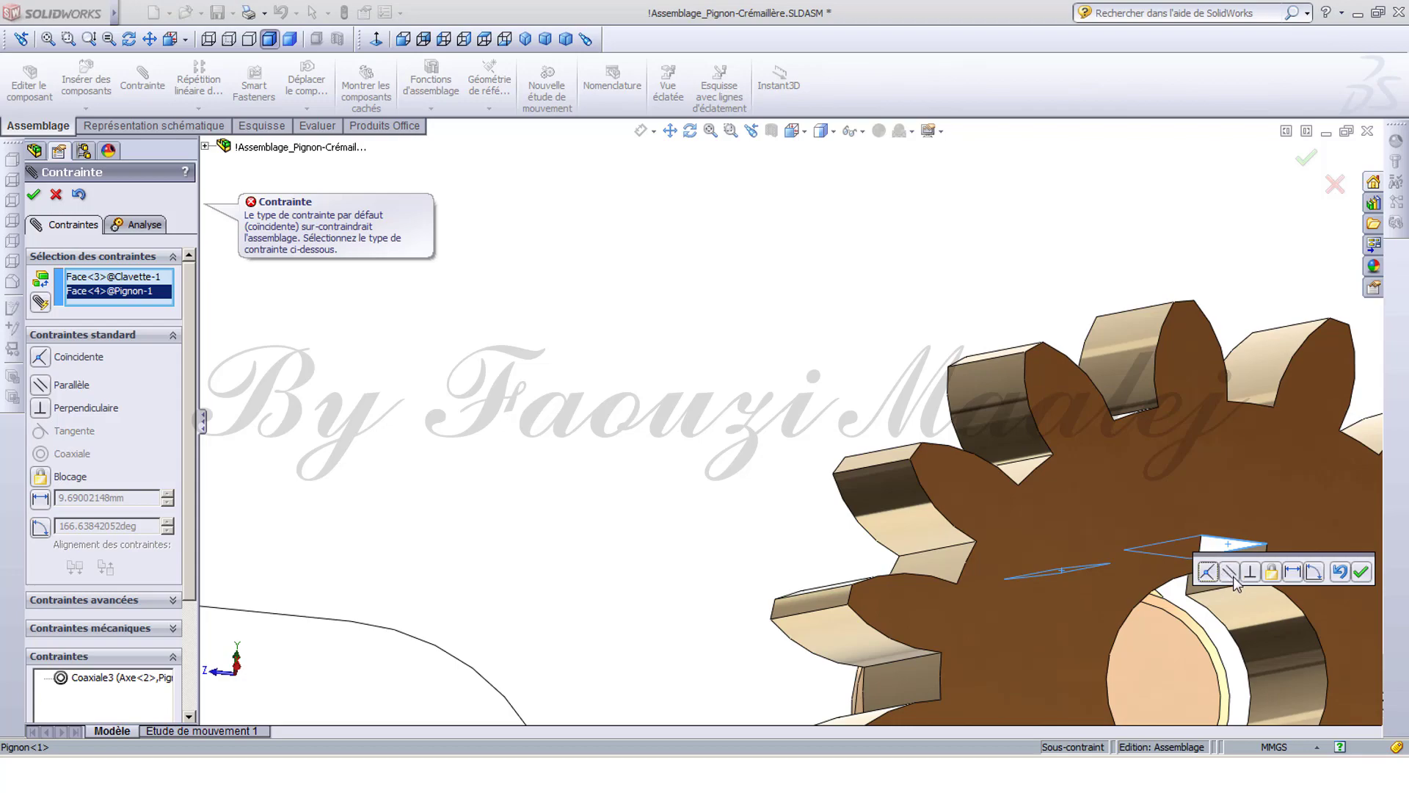
click(1232, 576)
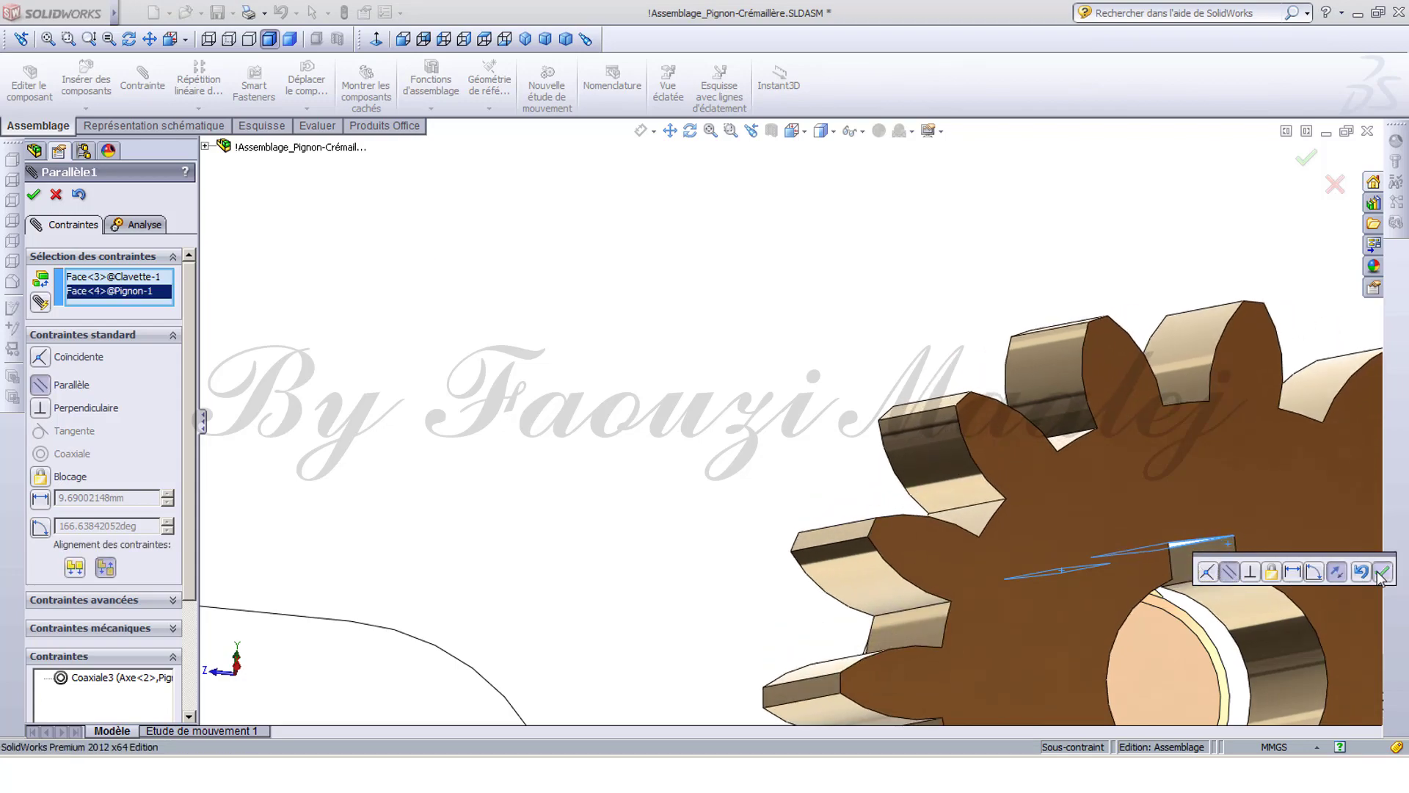
click(1381, 577)
Slide the pinion along the shaft, add a coincident mate between the shaft's collar face and the pinion's end face, and leave the mate command.
scroll(939, 526, up, 3)
middle_drag(875, 506, 899, 561)
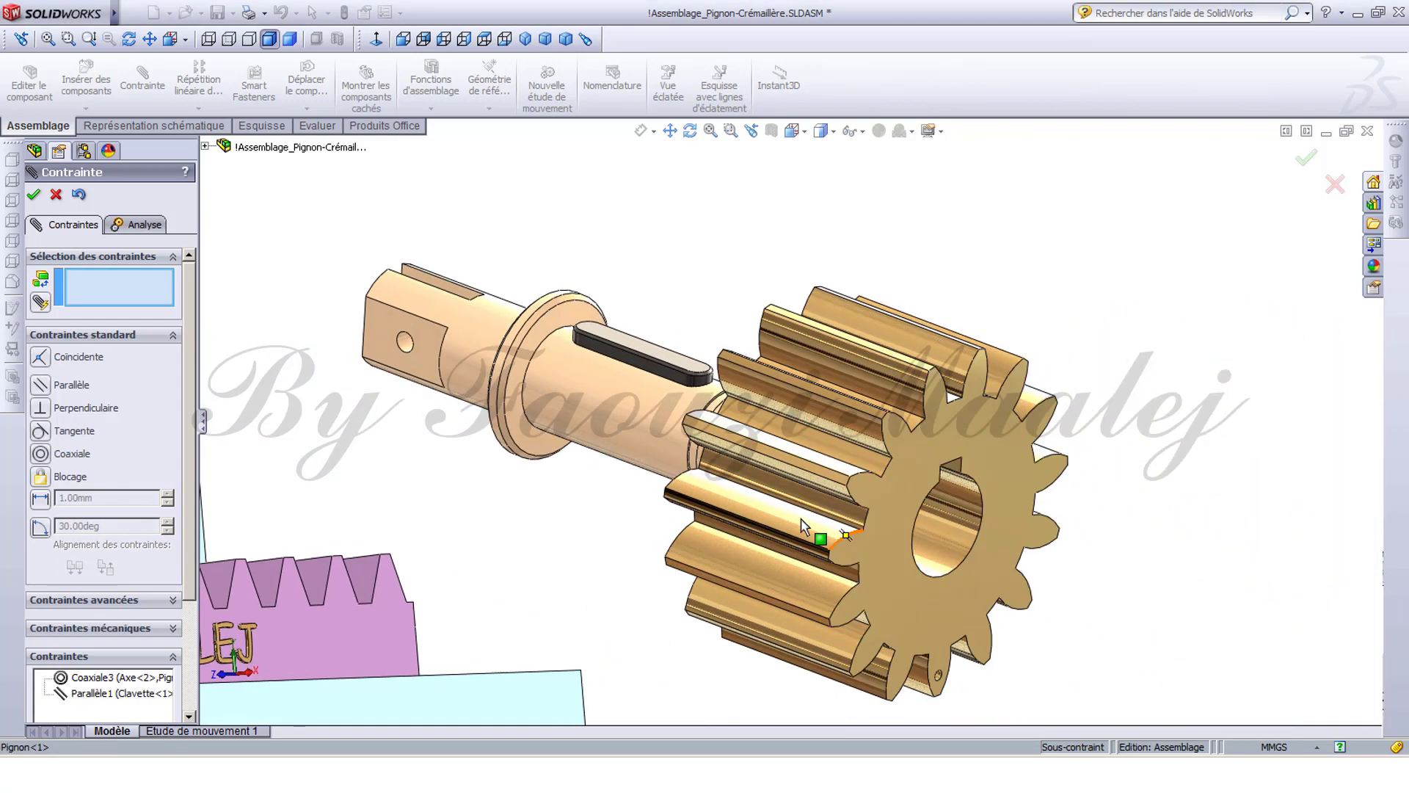
drag(812, 494, 688, 545)
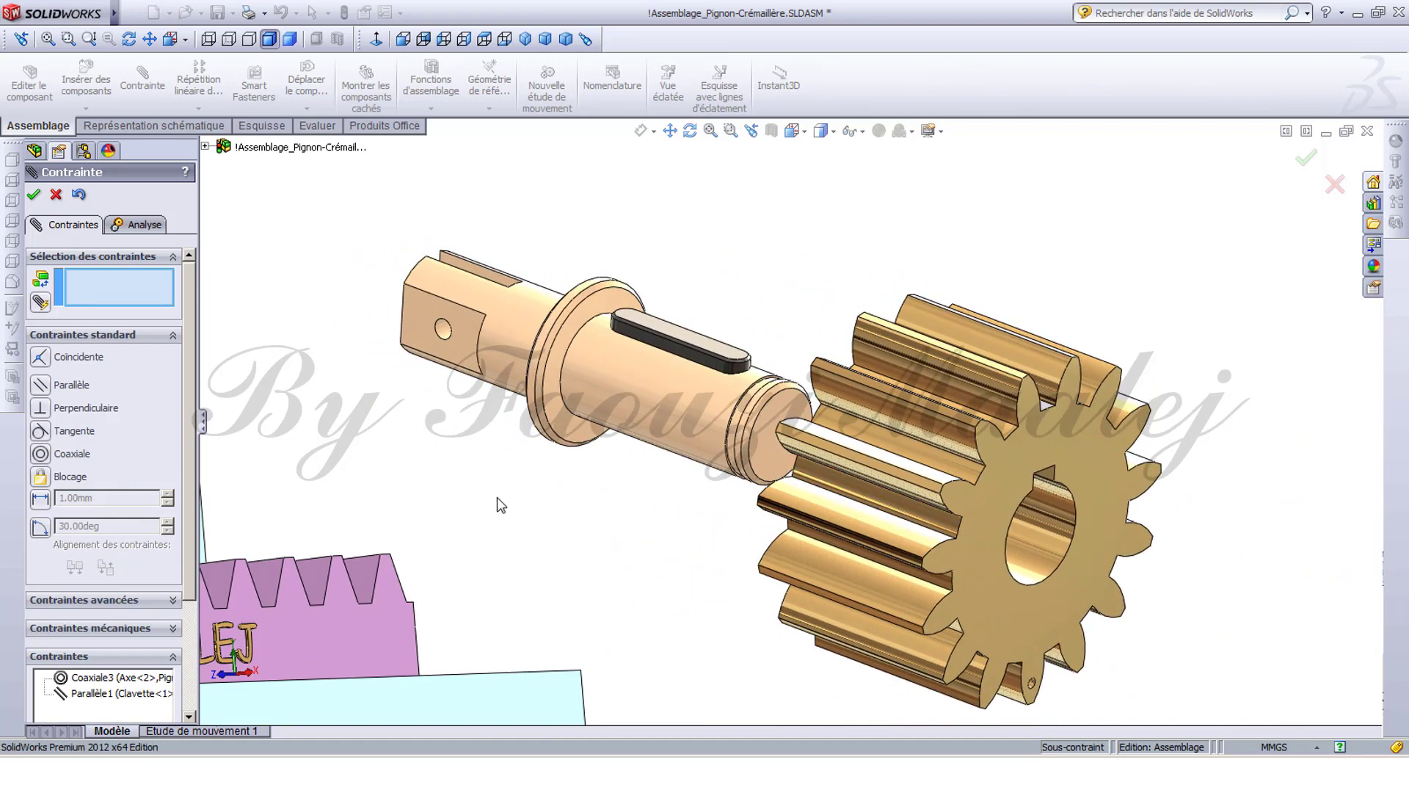
middle_drag(542, 470, 629, 424)
click(580, 332)
click(655, 319)
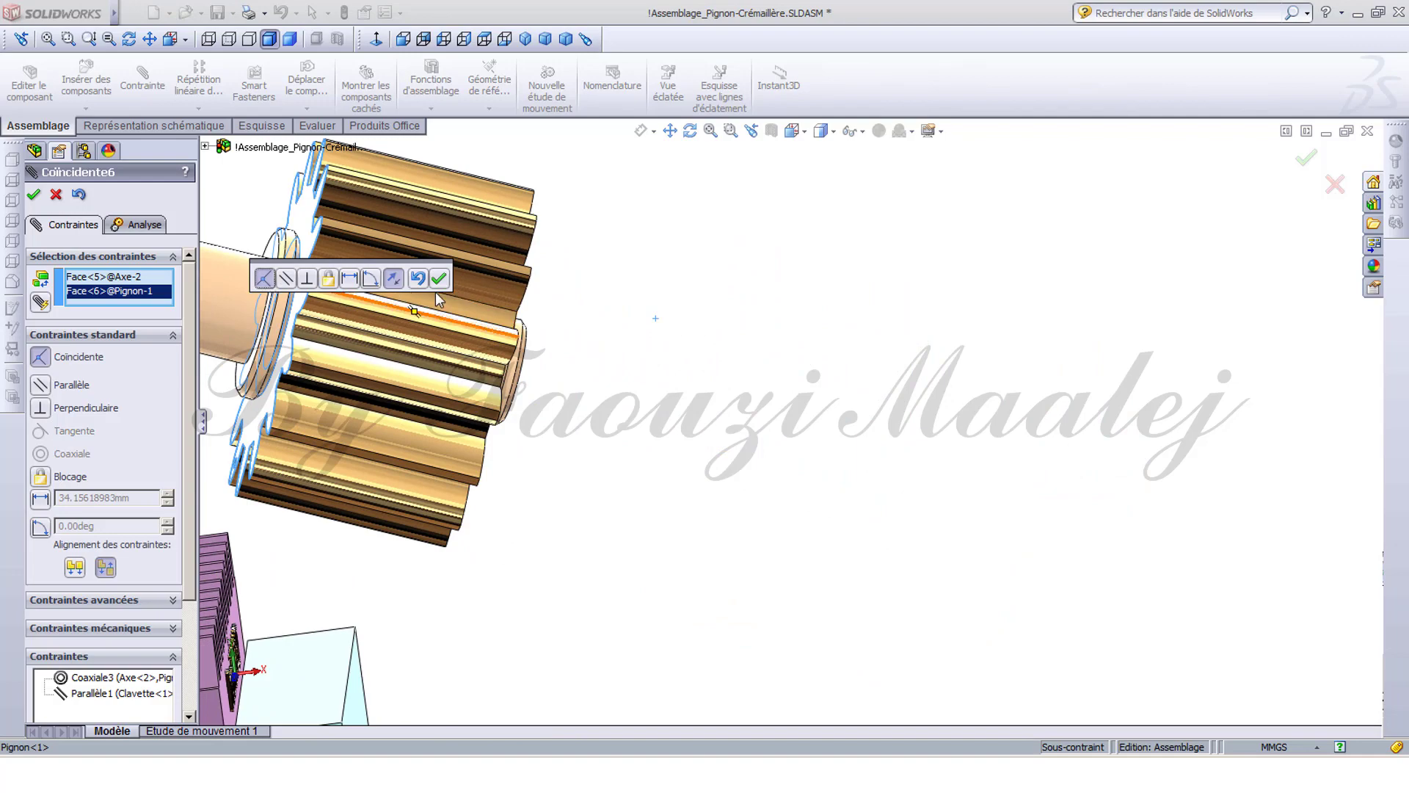
click(438, 281)
middle_drag(551, 393, 570, 449)
scroll(716, 399, down, 10)
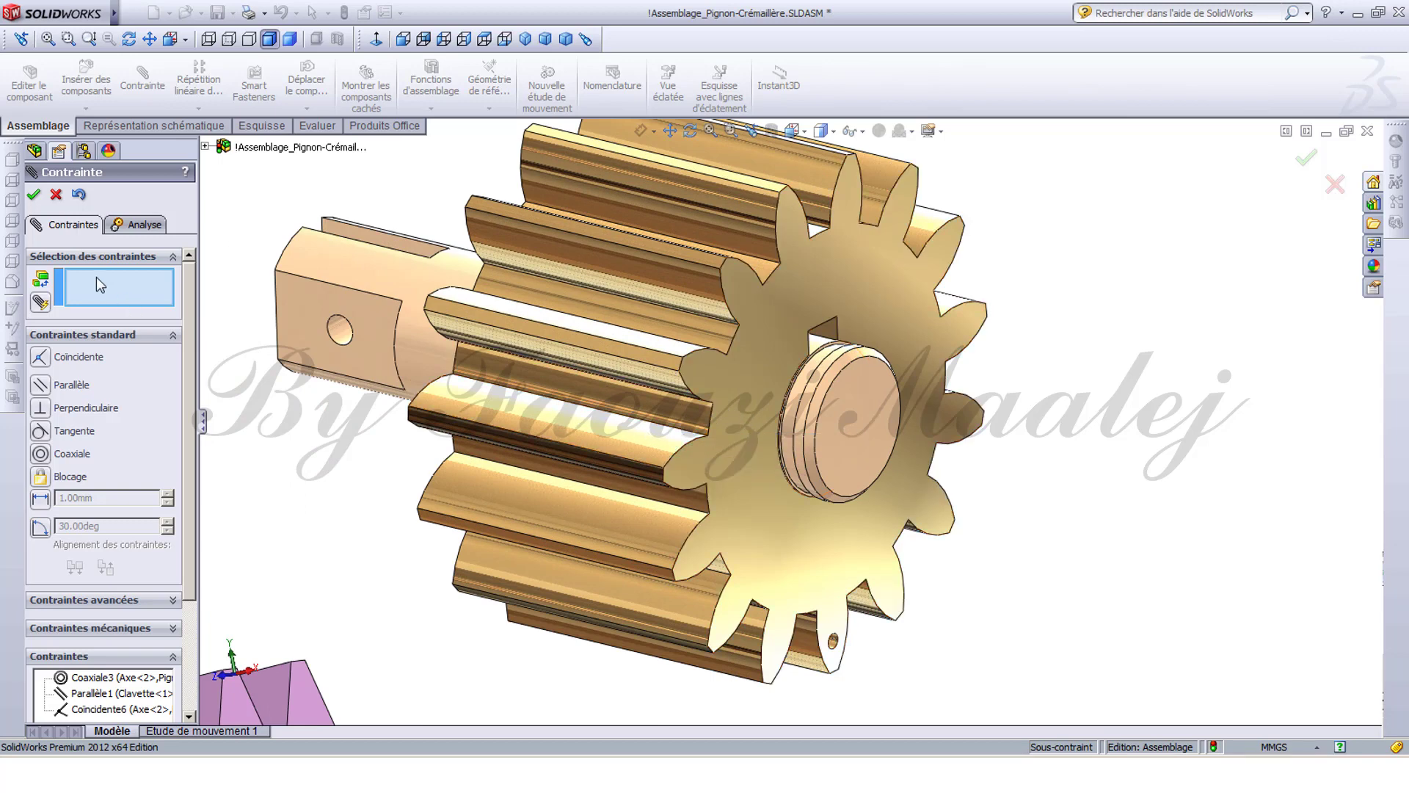
click(56, 194)
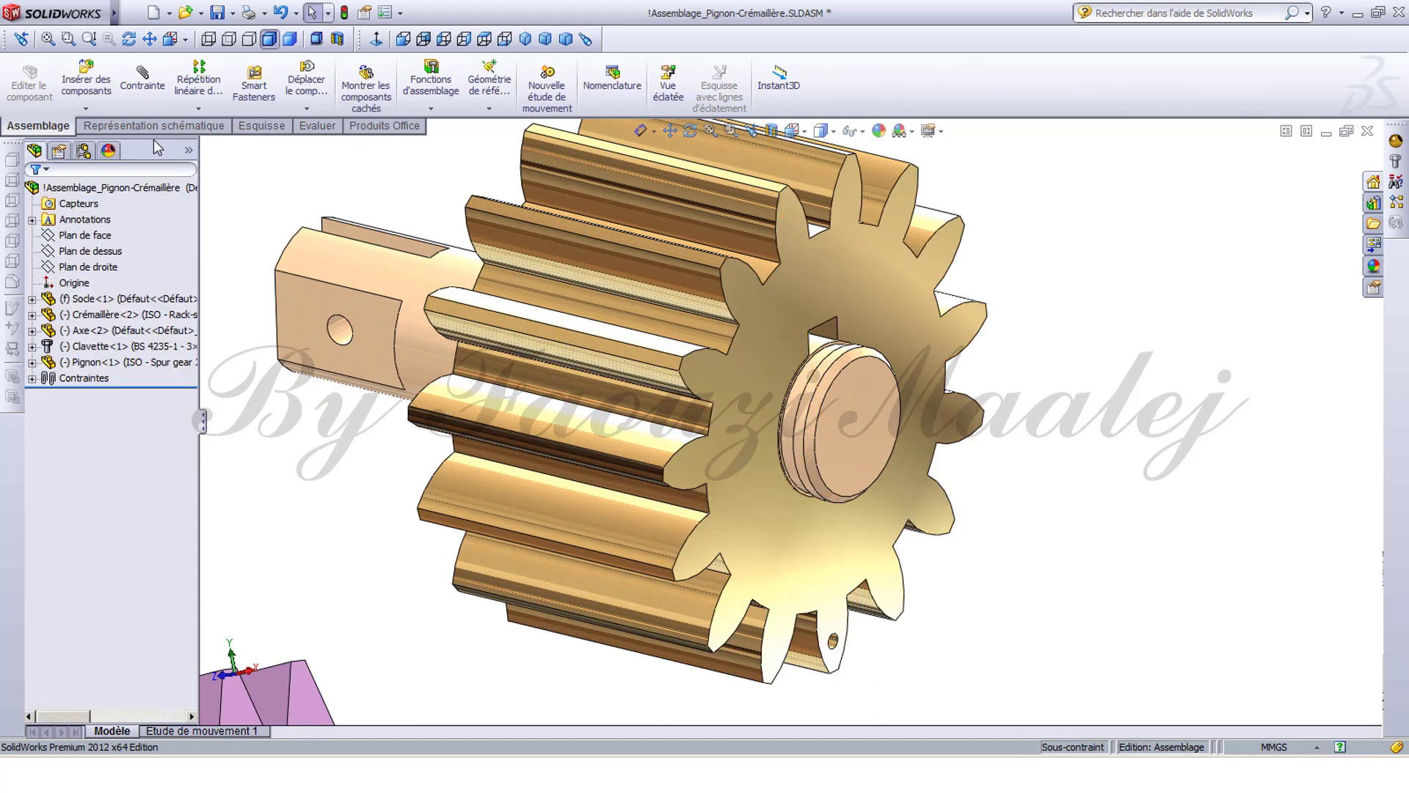
Insert Circlips.sldprt, snapping it into the groove at the shaft's free end beside the pinion, and move it slightly to test its attachment.
click(96, 94)
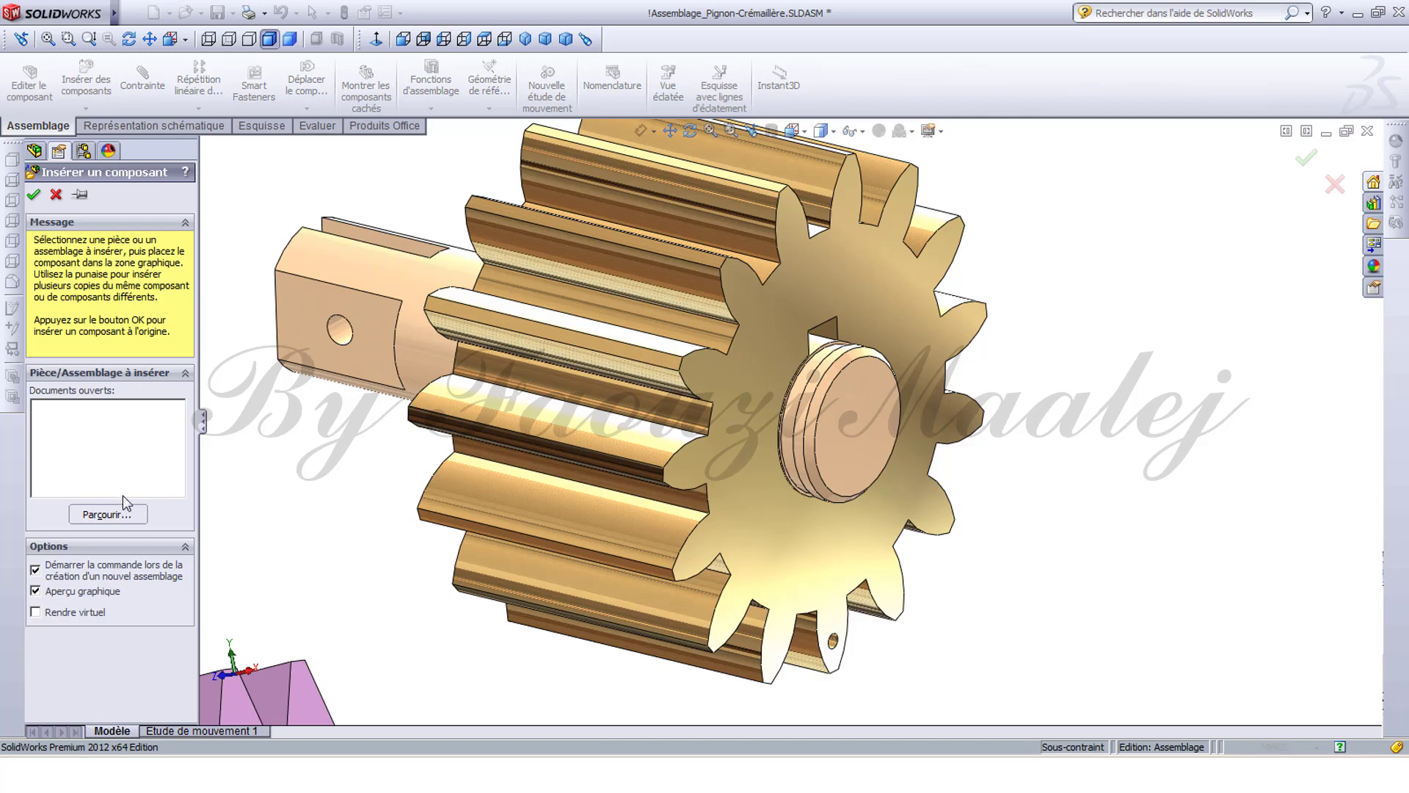
click(131, 517)
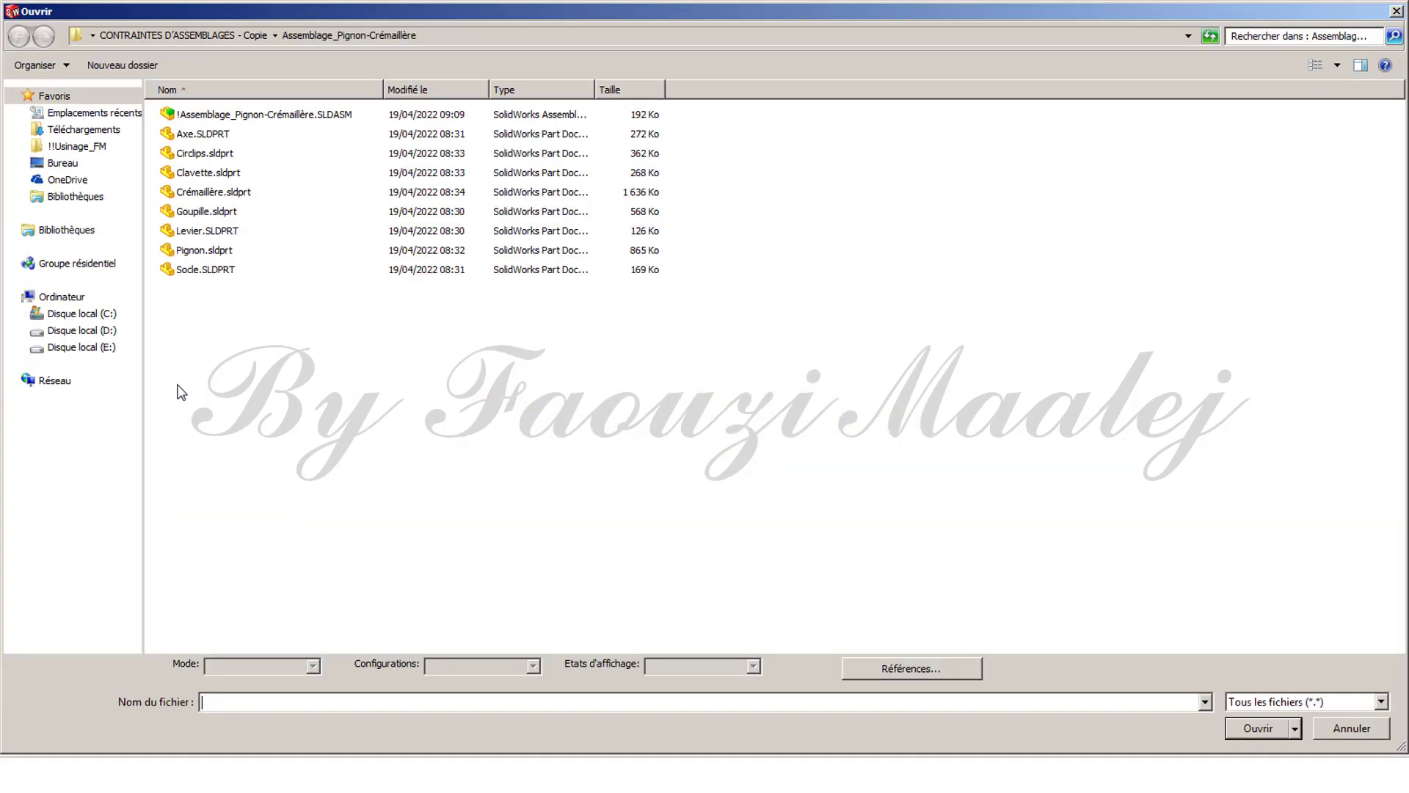
click(200, 155)
click(1256, 728)
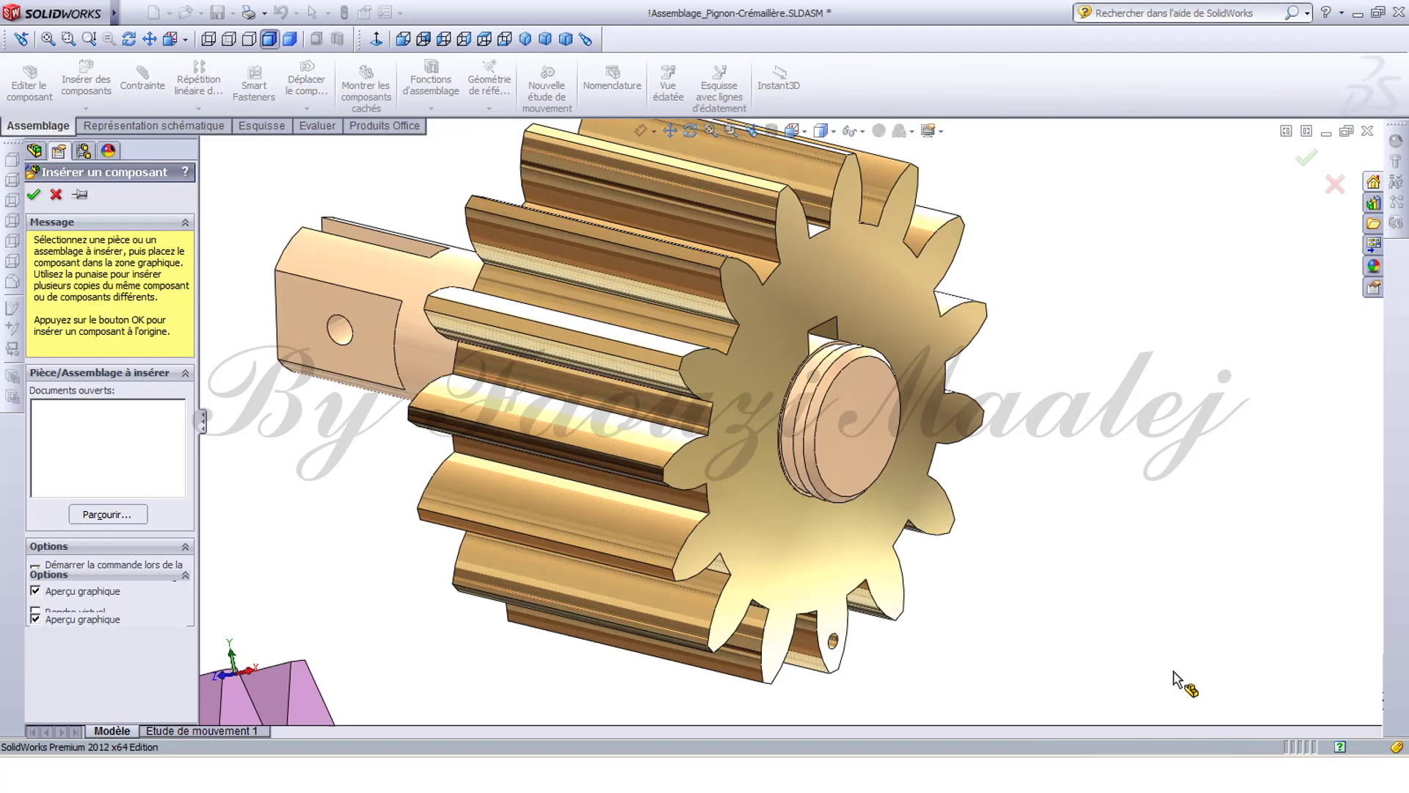
click(809, 406)
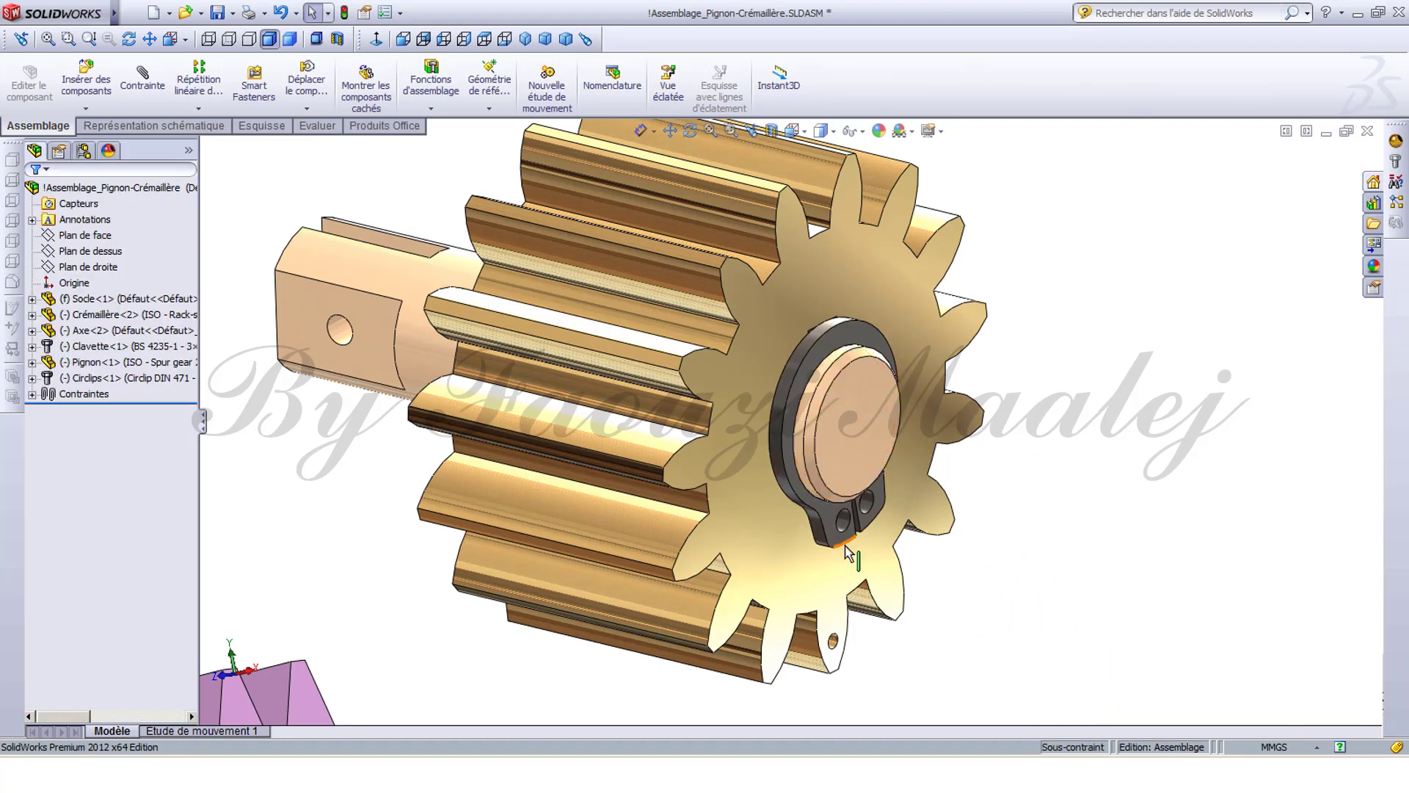
drag(828, 515, 818, 518)
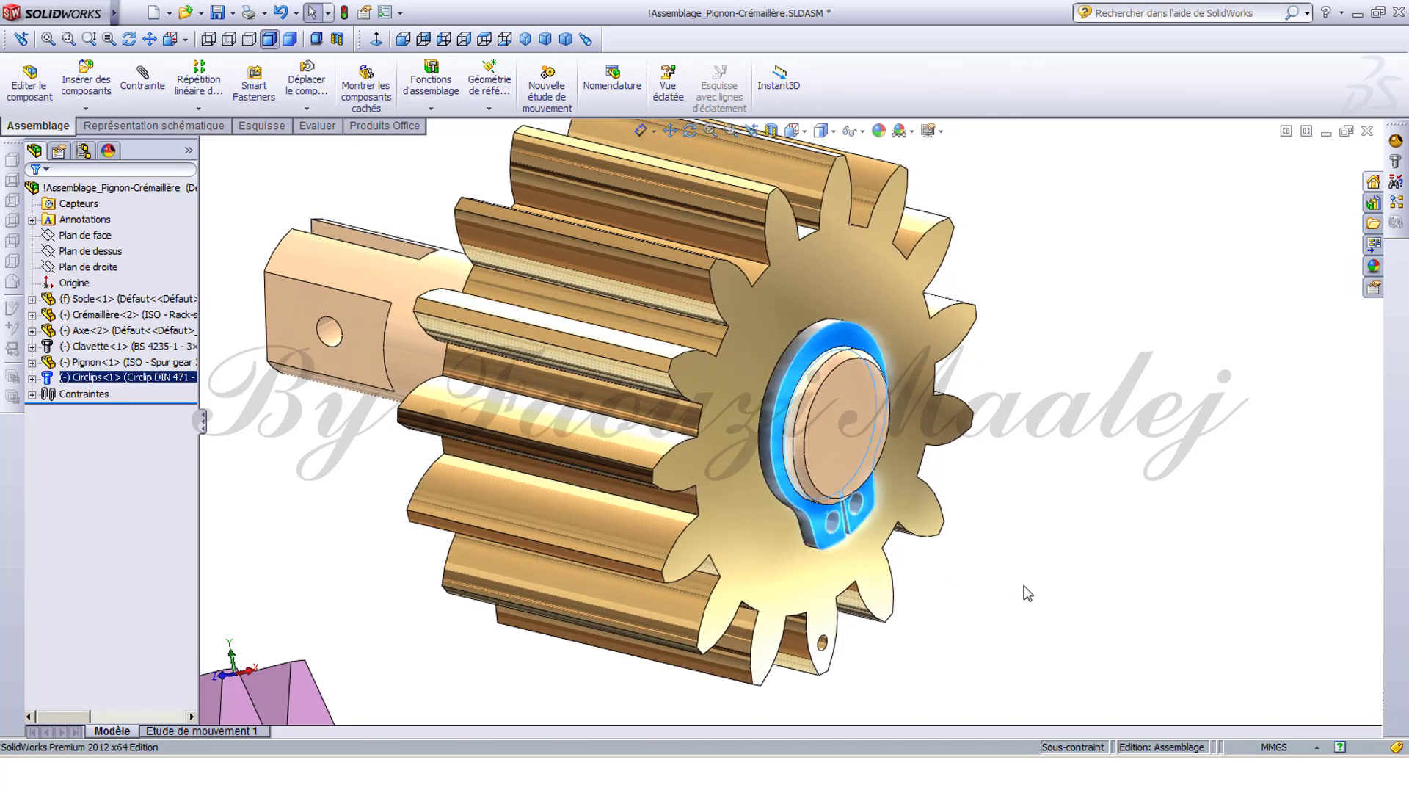
click(1025, 580)
Start a mechanical Pivot mate with the shaft's cylindrical face beside the slotted end and the base upright's hole as the concentric selections.
scroll(1026, 587, up, 6)
middle_drag(844, 572, 860, 608)
scroll(624, 481, down, 3)
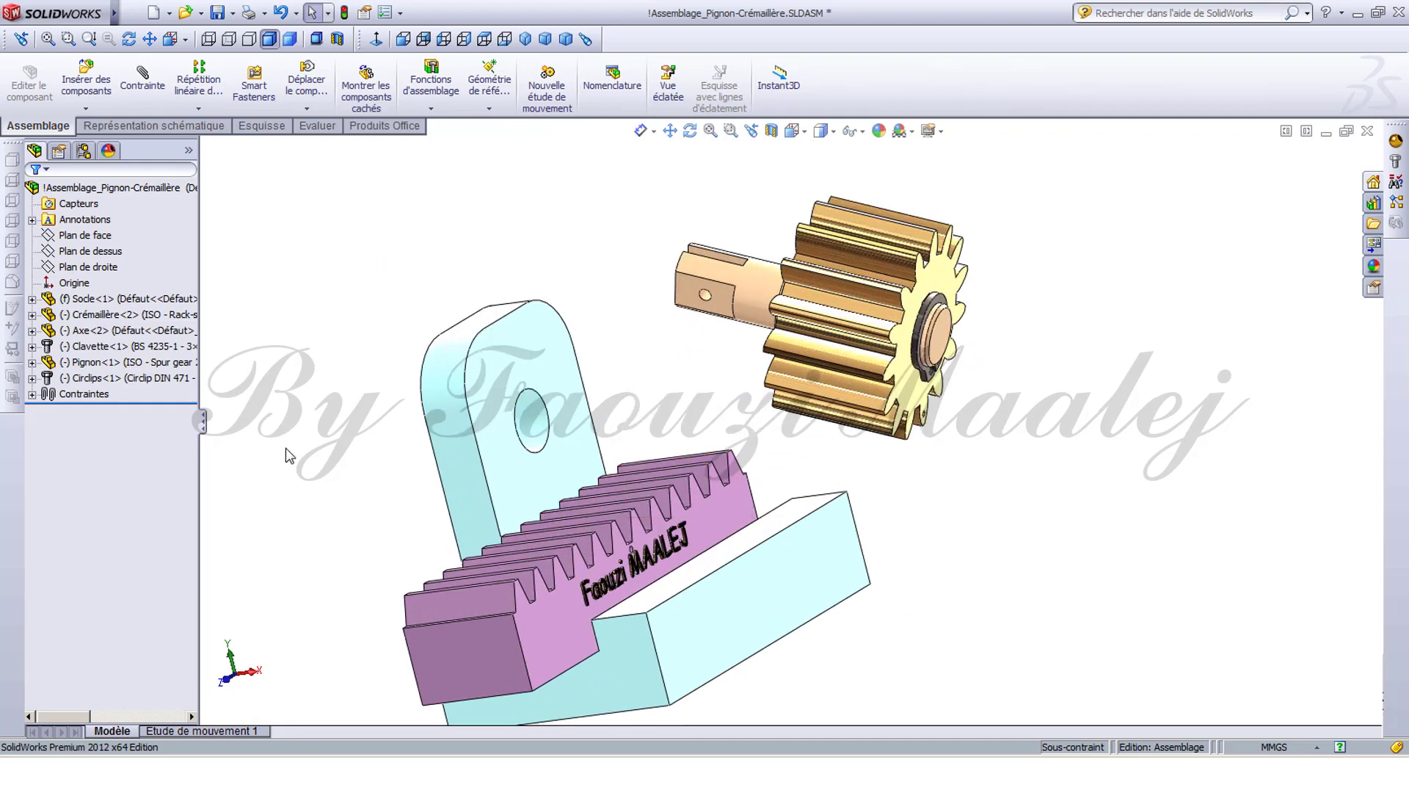
click(143, 94)
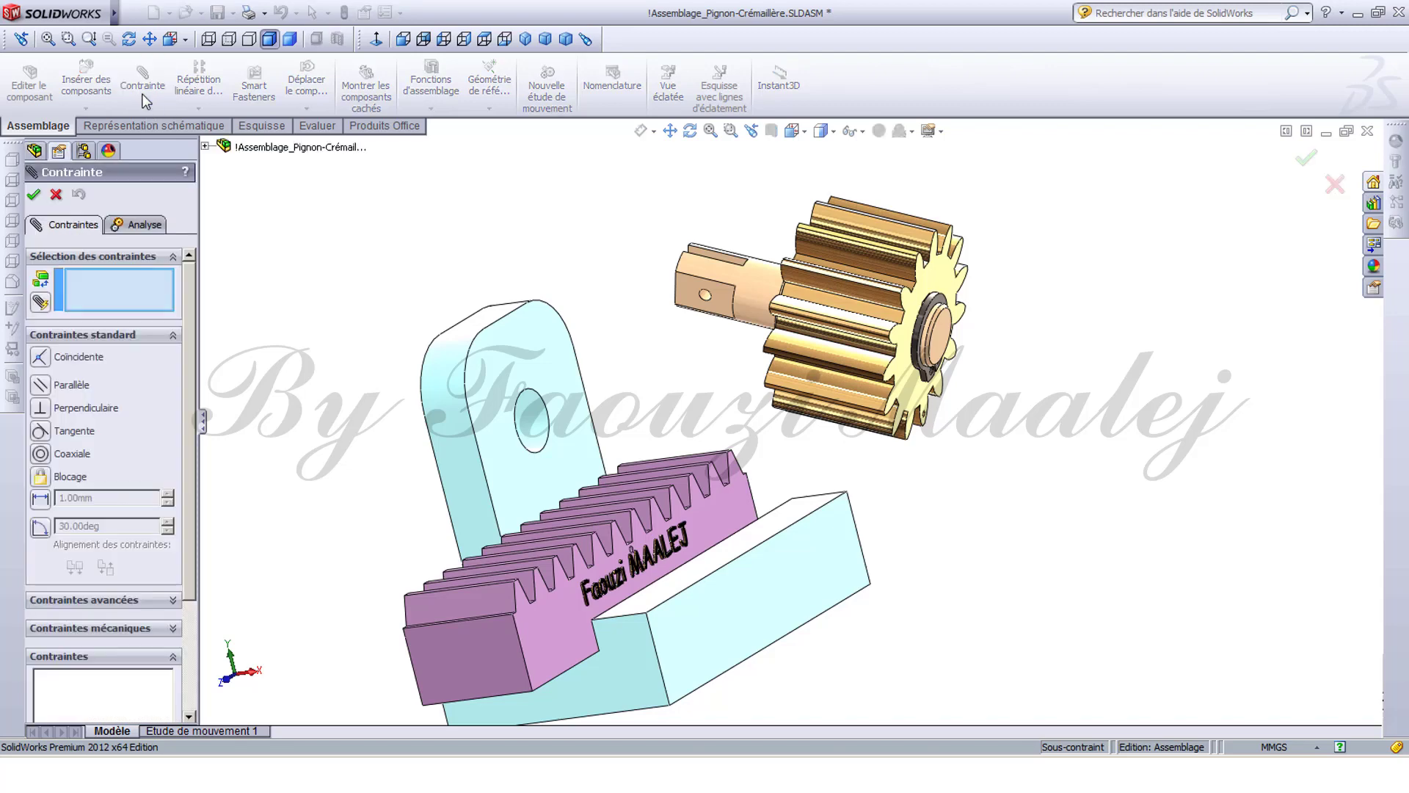
click(130, 629)
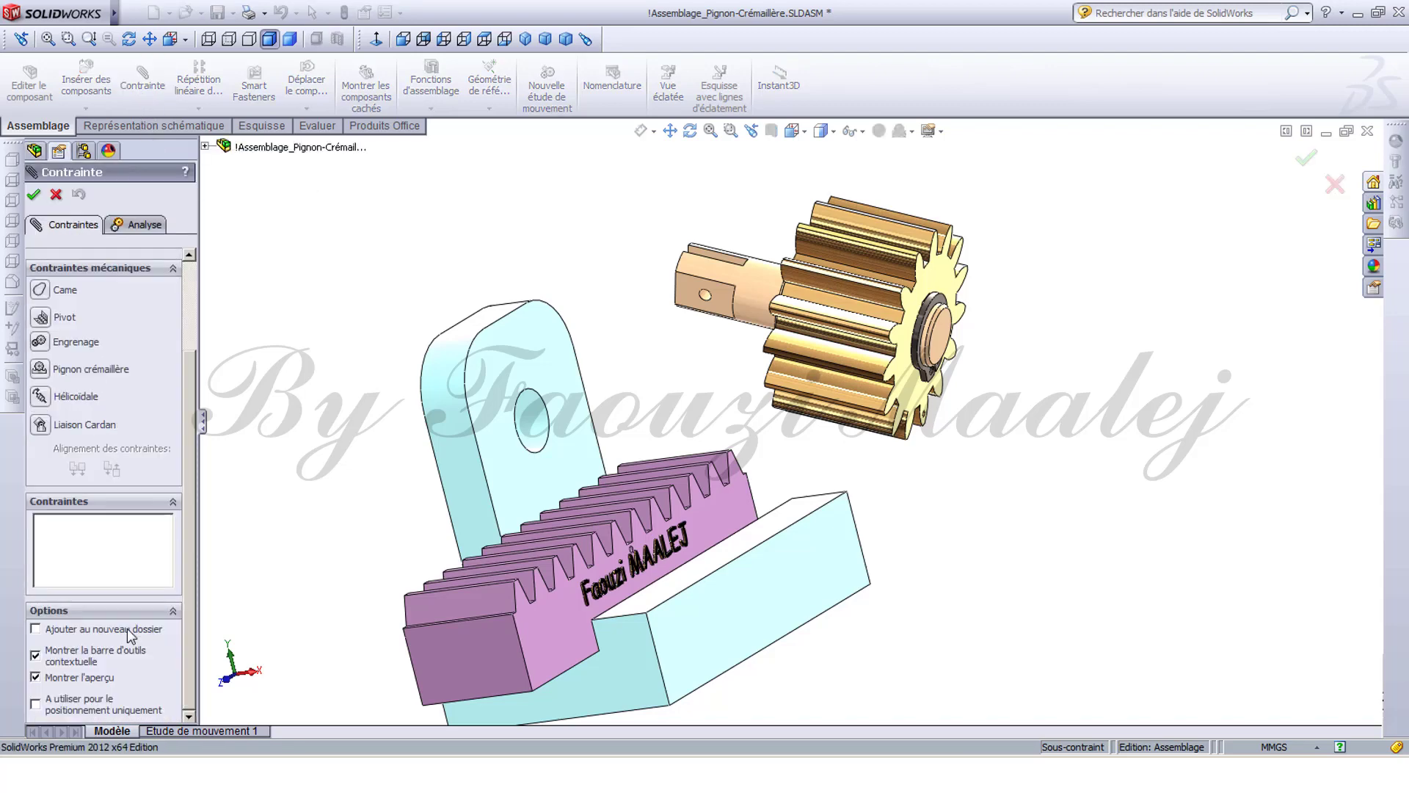
click(40, 317)
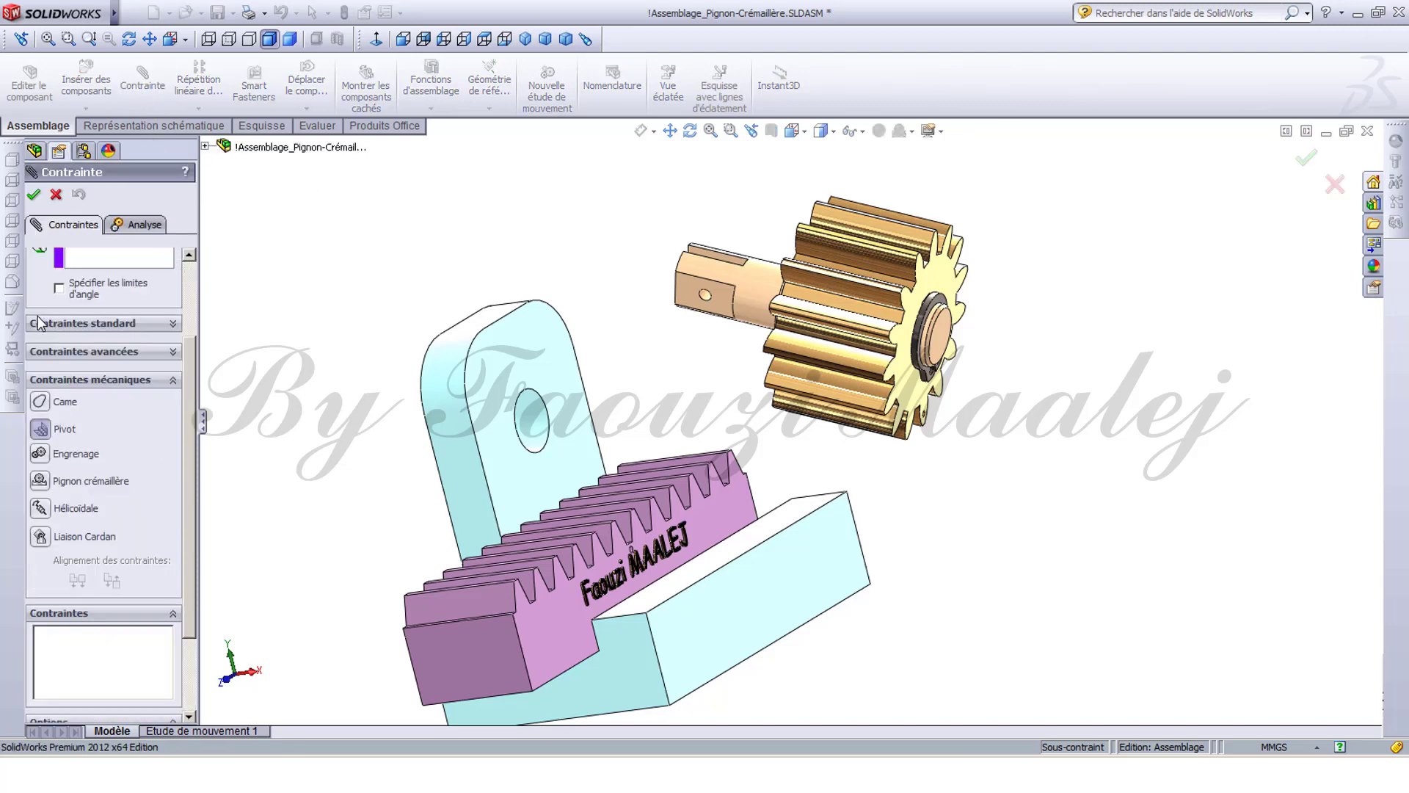
drag(192, 354, 191, 275)
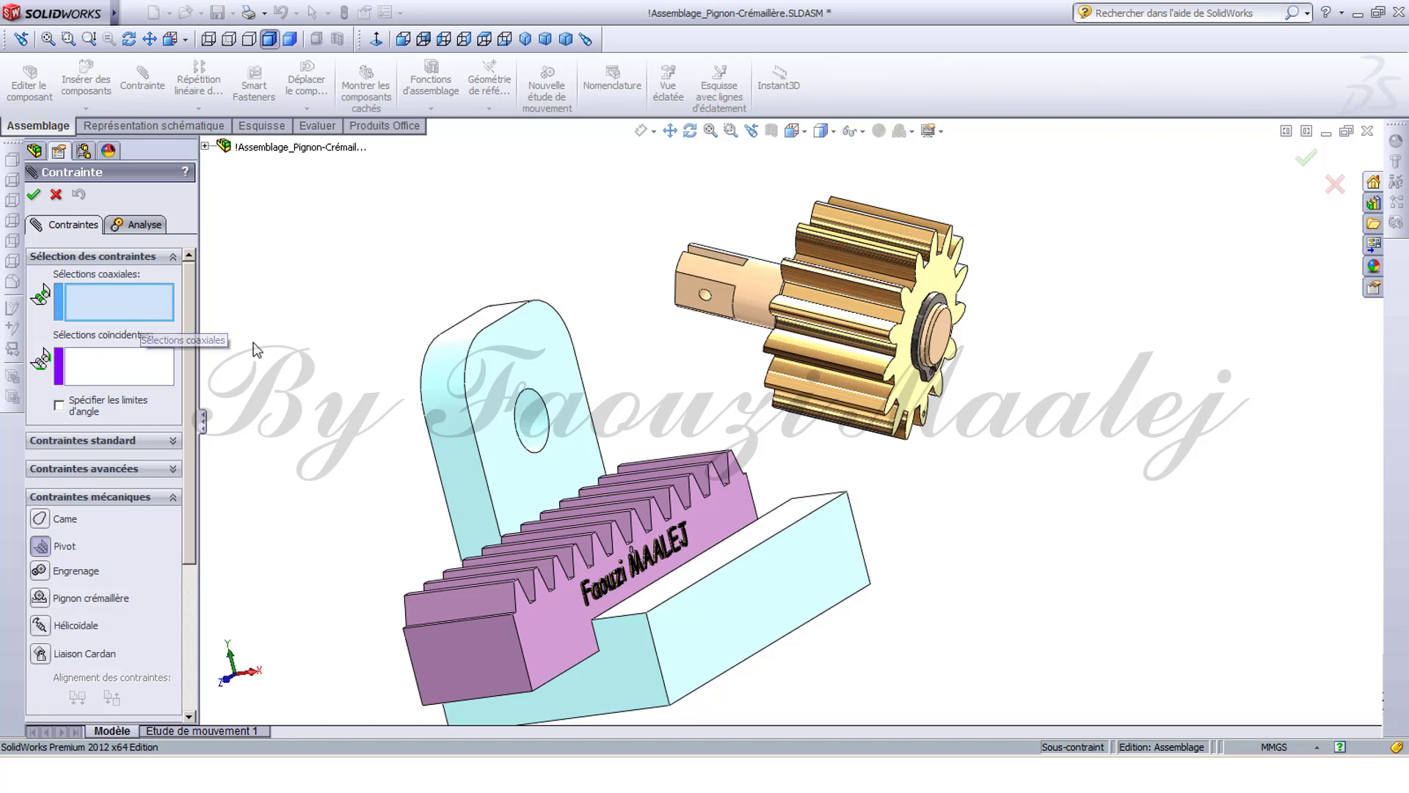
click(753, 312)
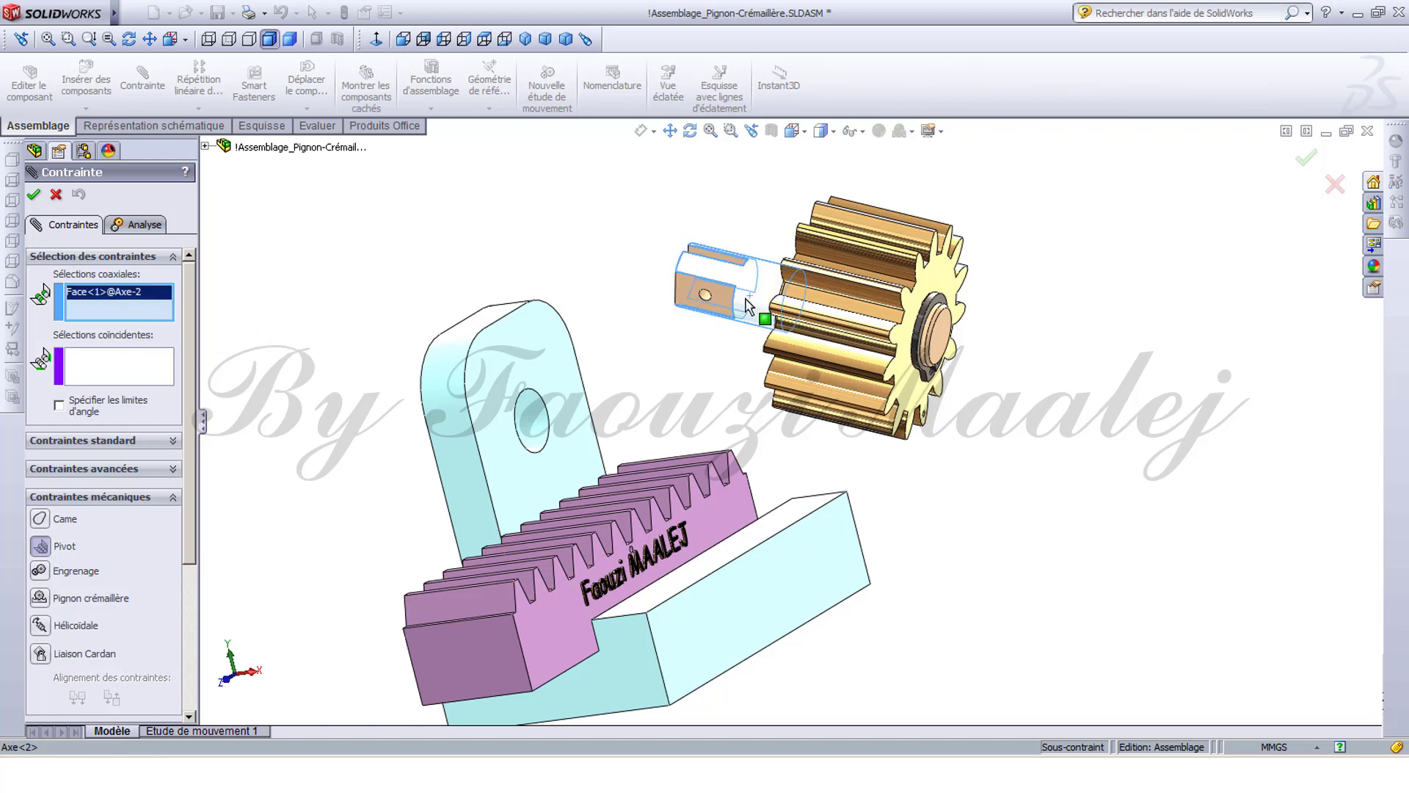
click(533, 432)
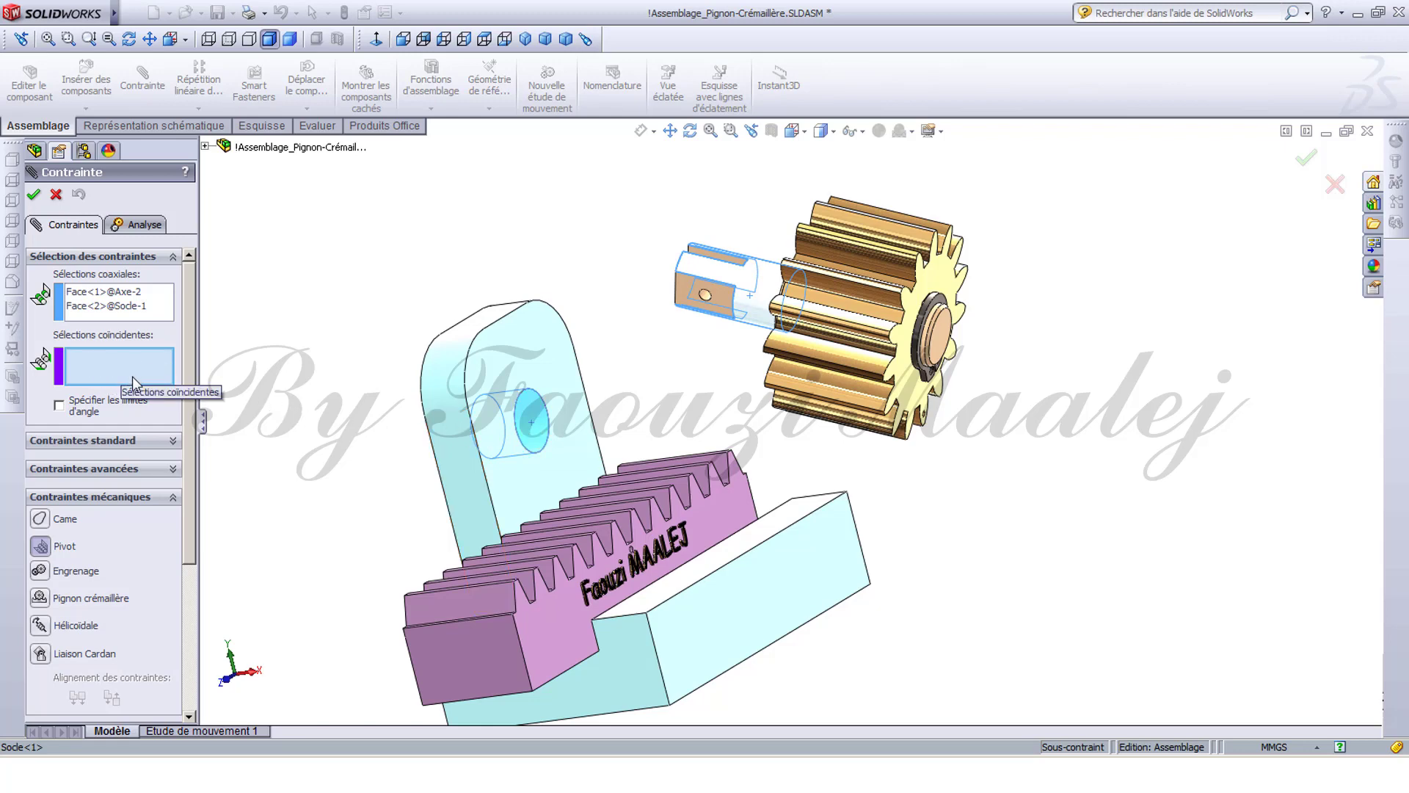
Set the upright's inner face and the shaft's collar face as the coincident selections and confirm the Pivot mate.
click(484, 365)
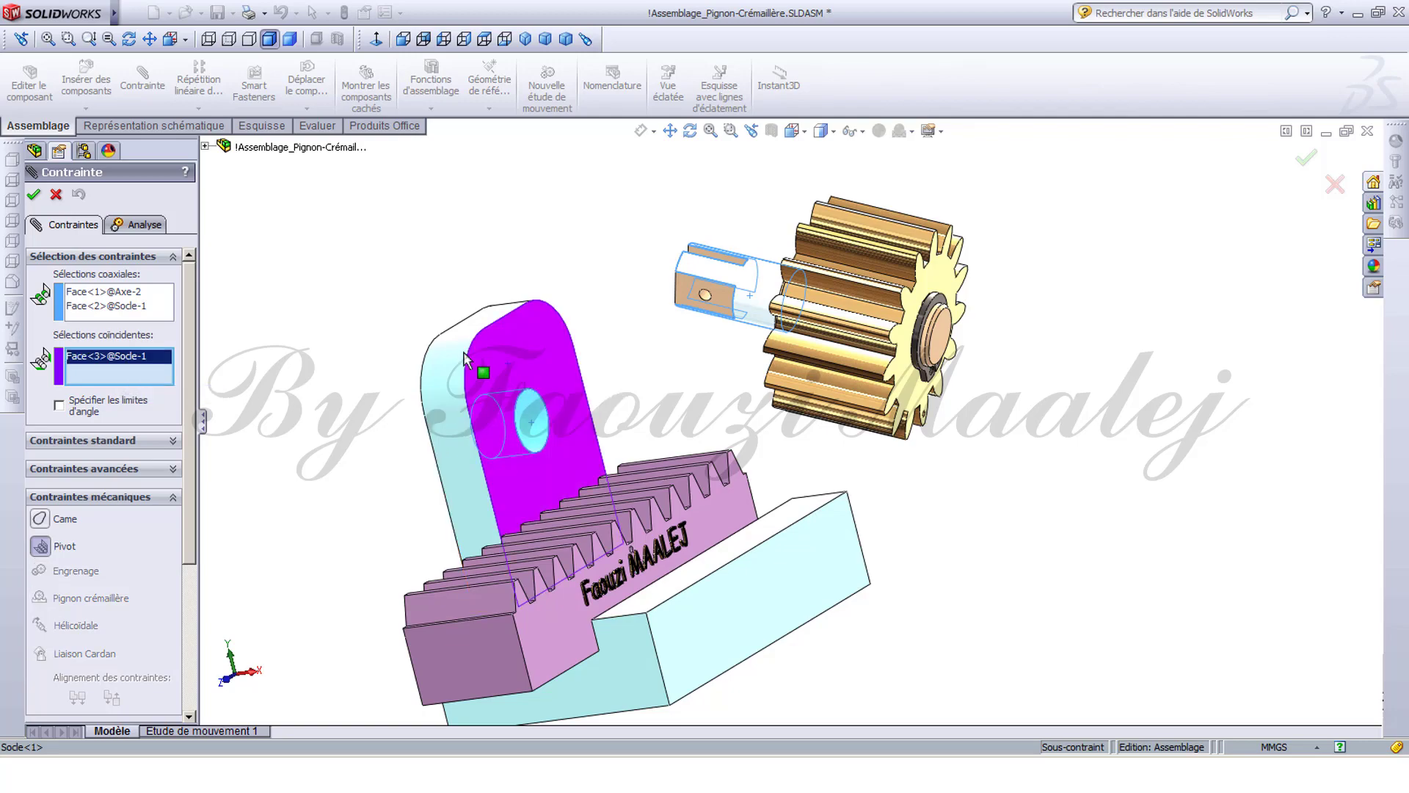
middle_drag(373, 276, 461, 320)
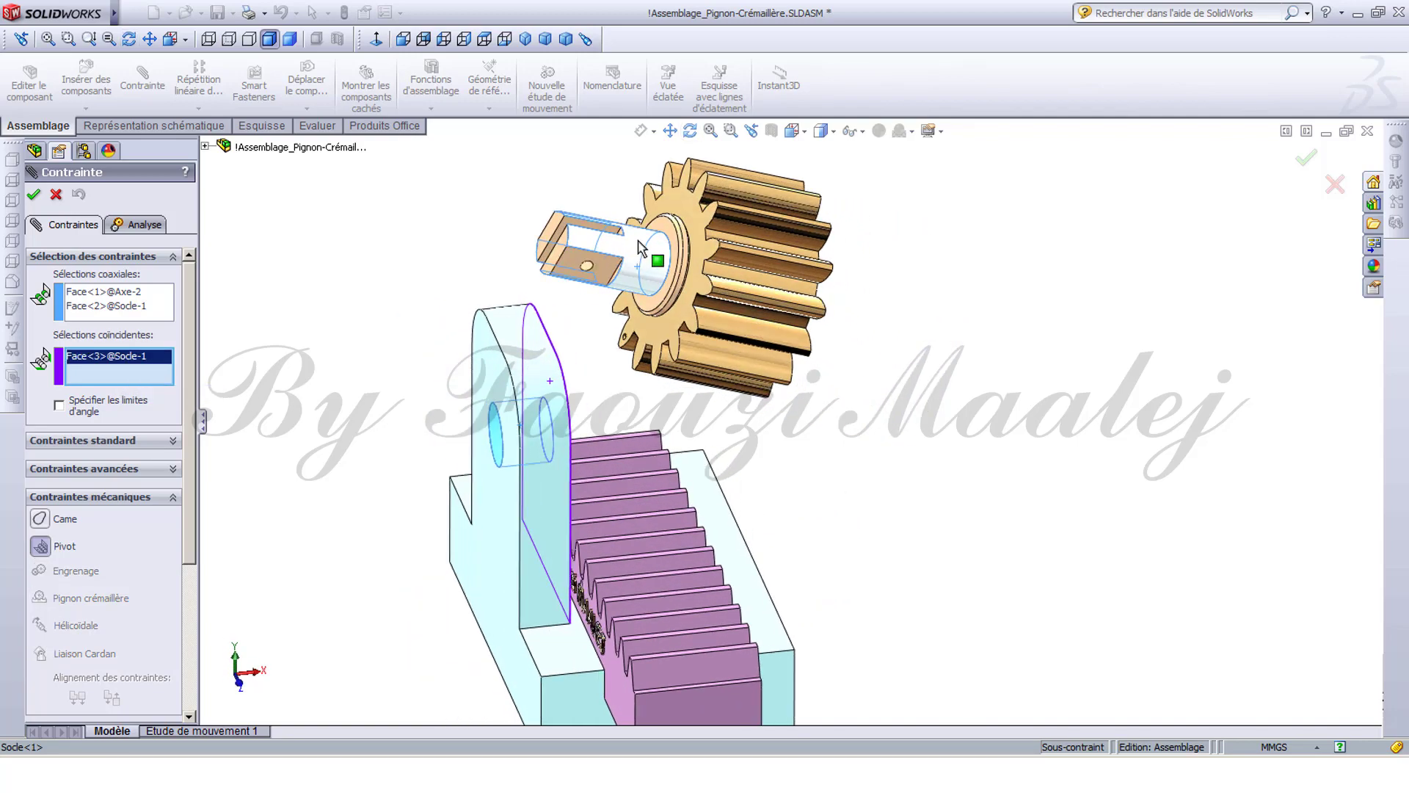
scroll(641, 263, down, 4)
click(639, 264)
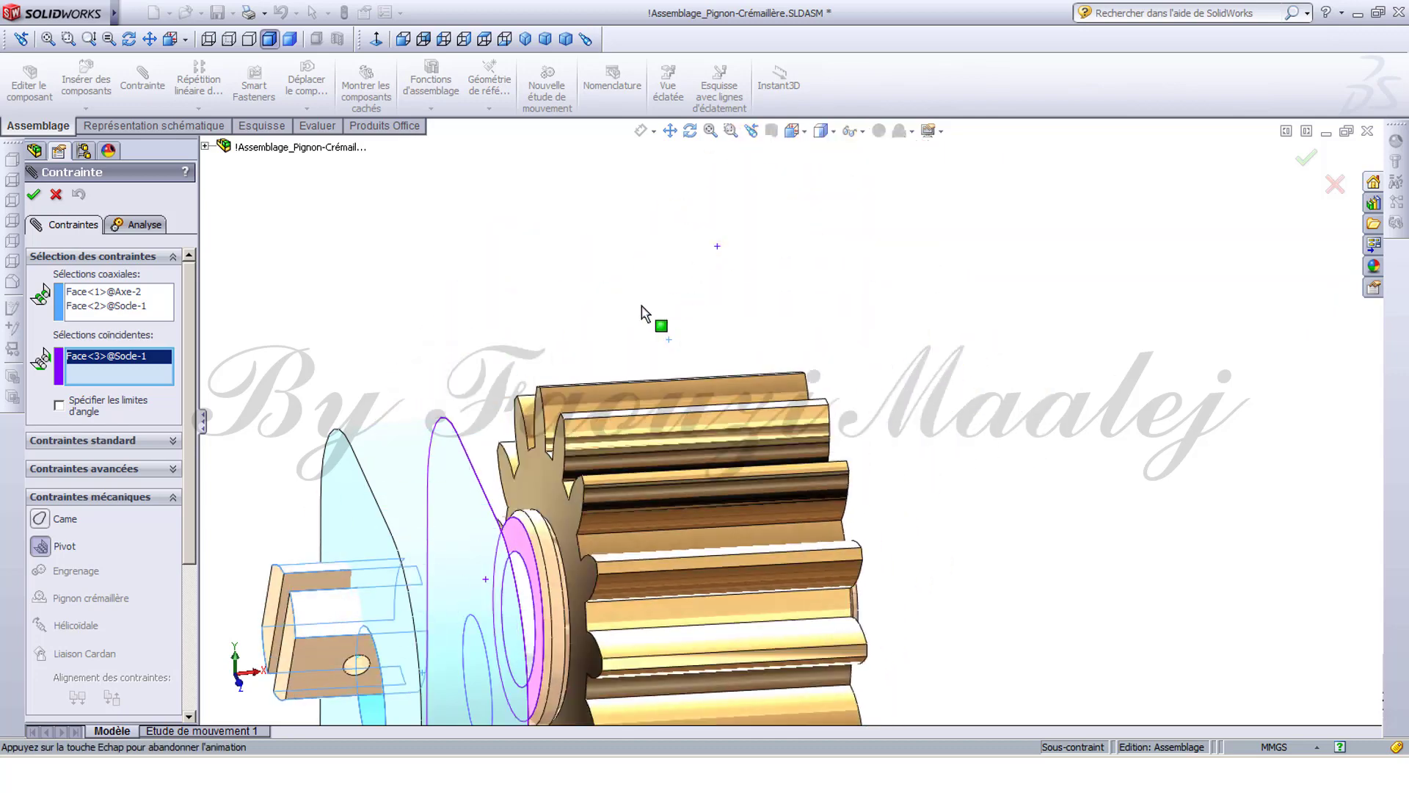
click(35, 193)
Rotate the pinion by hand to test the pivot joint, inspect the assembly, and leave the mate command.
ctrl+middle_drag(587, 355, 774, 149)
middle_drag(949, 422, 895, 380)
drag(907, 424, 881, 341)
scroll(488, 330, up, 3)
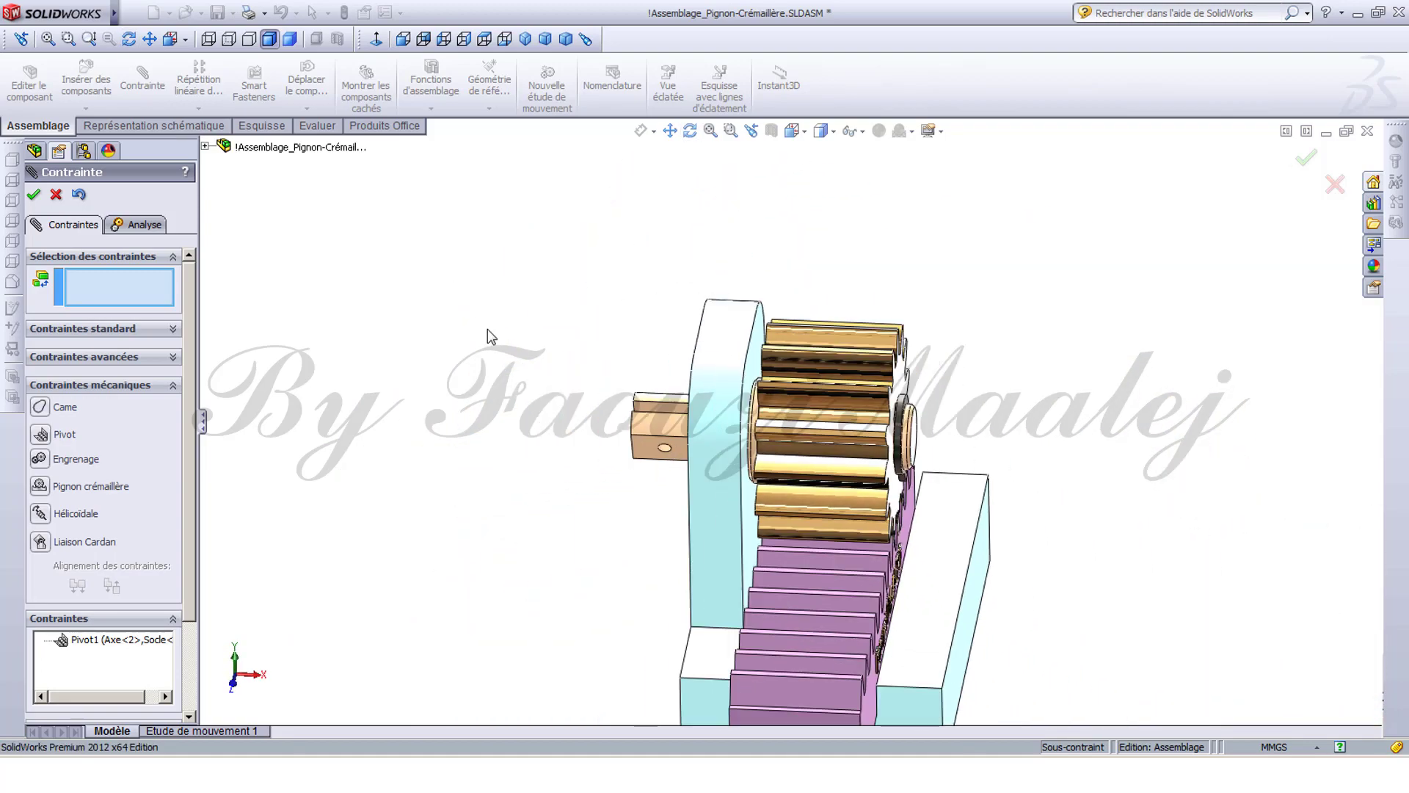
middle_drag(434, 384, 580, 380)
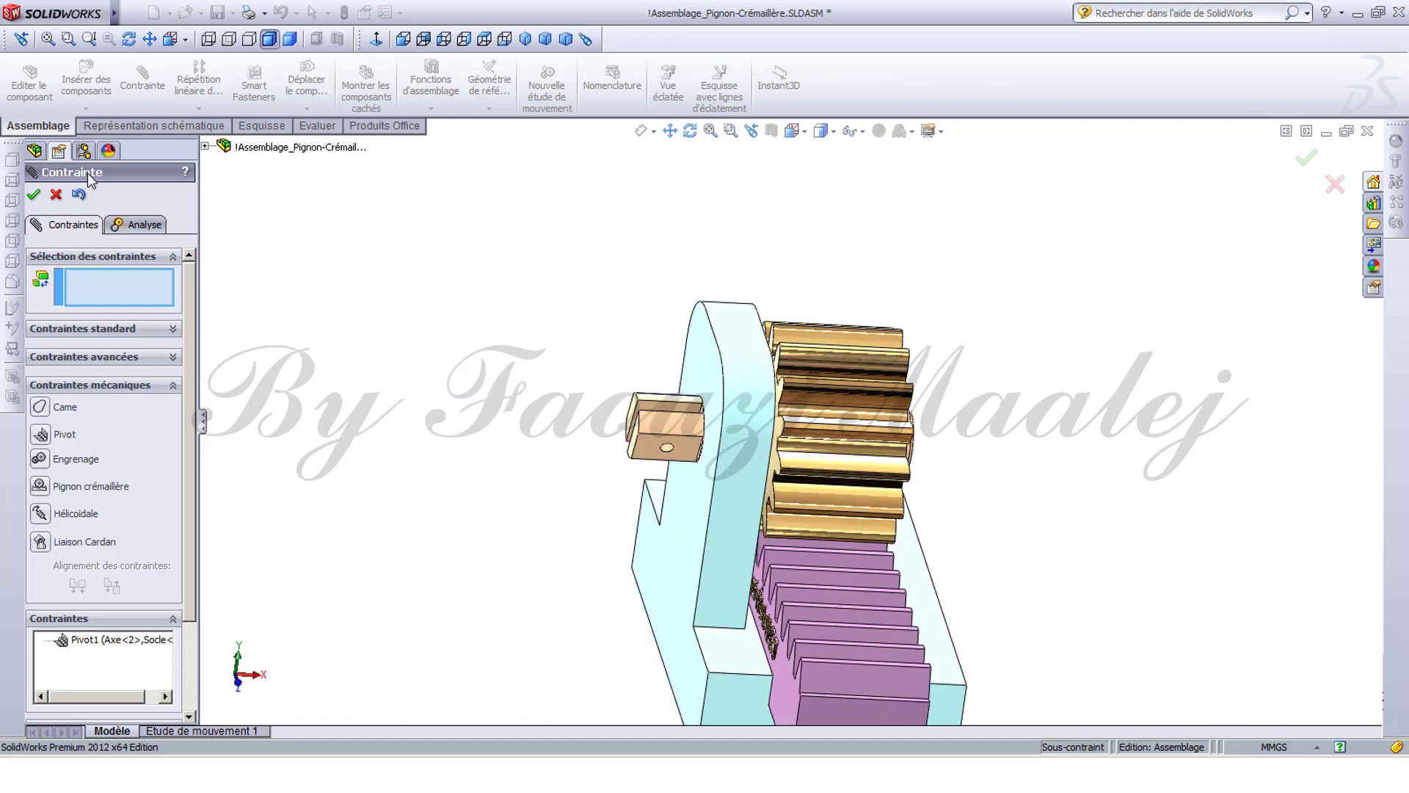
click(58, 196)
Insert the Levier.SLDPRT lever into the assembly, placing it above the shaft's slotted end.
click(80, 91)
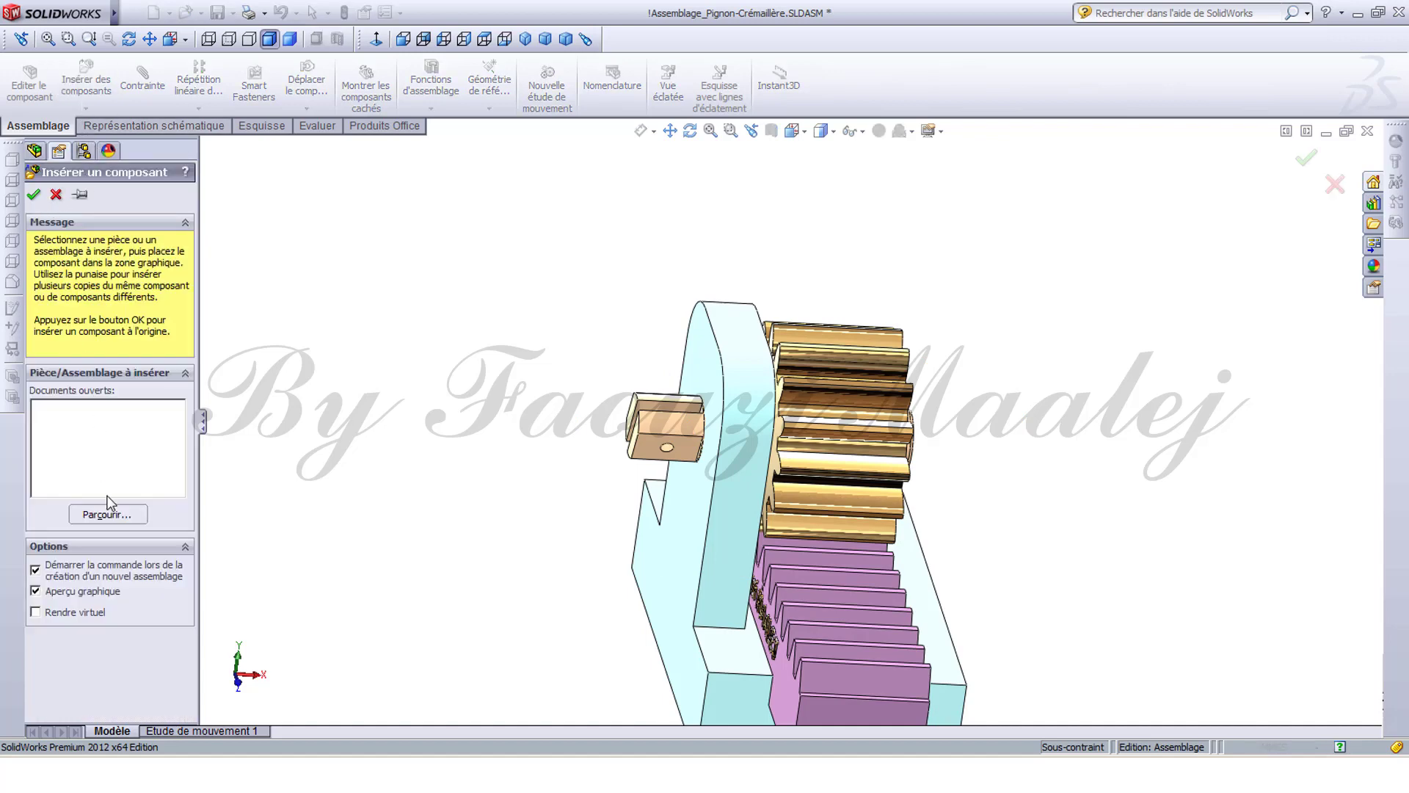
click(111, 514)
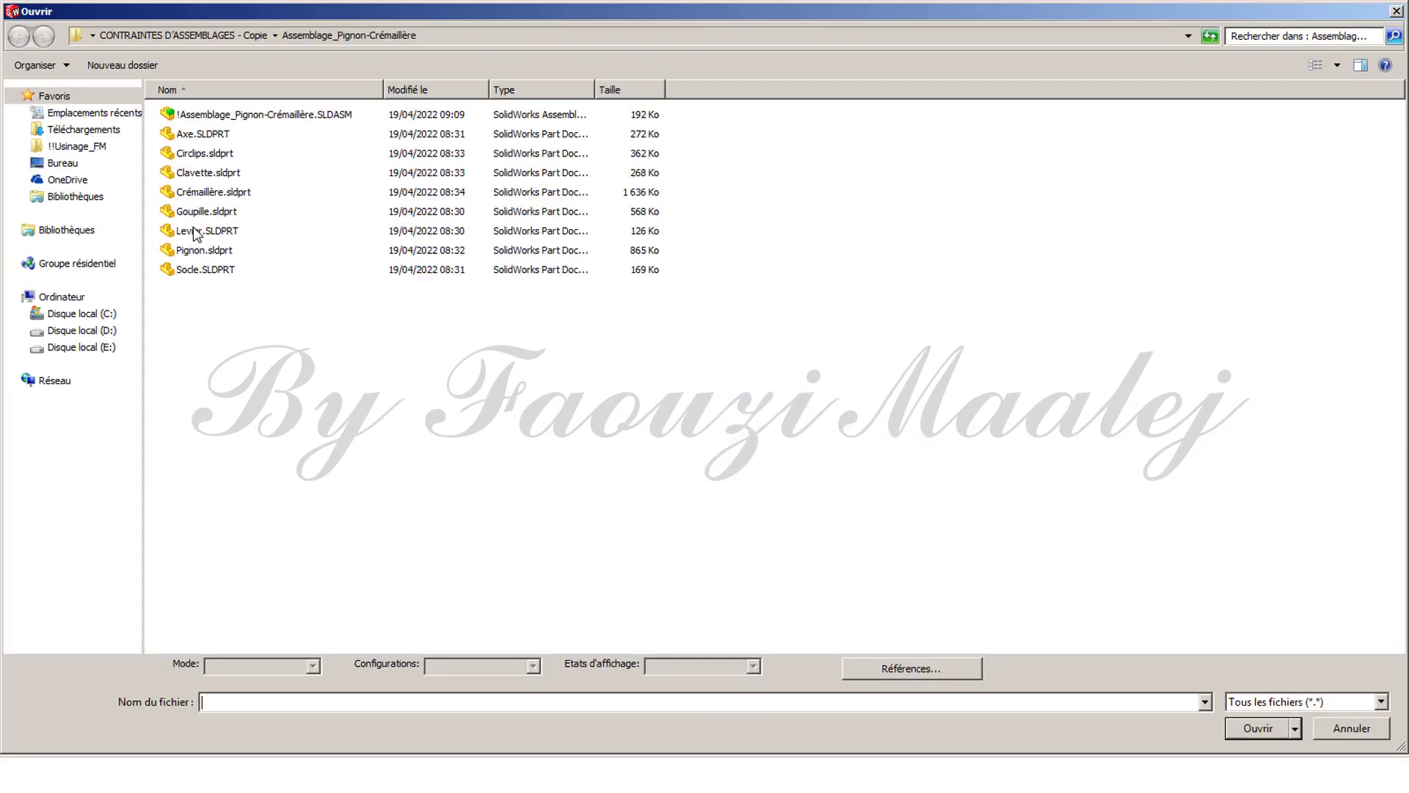
click(196, 232)
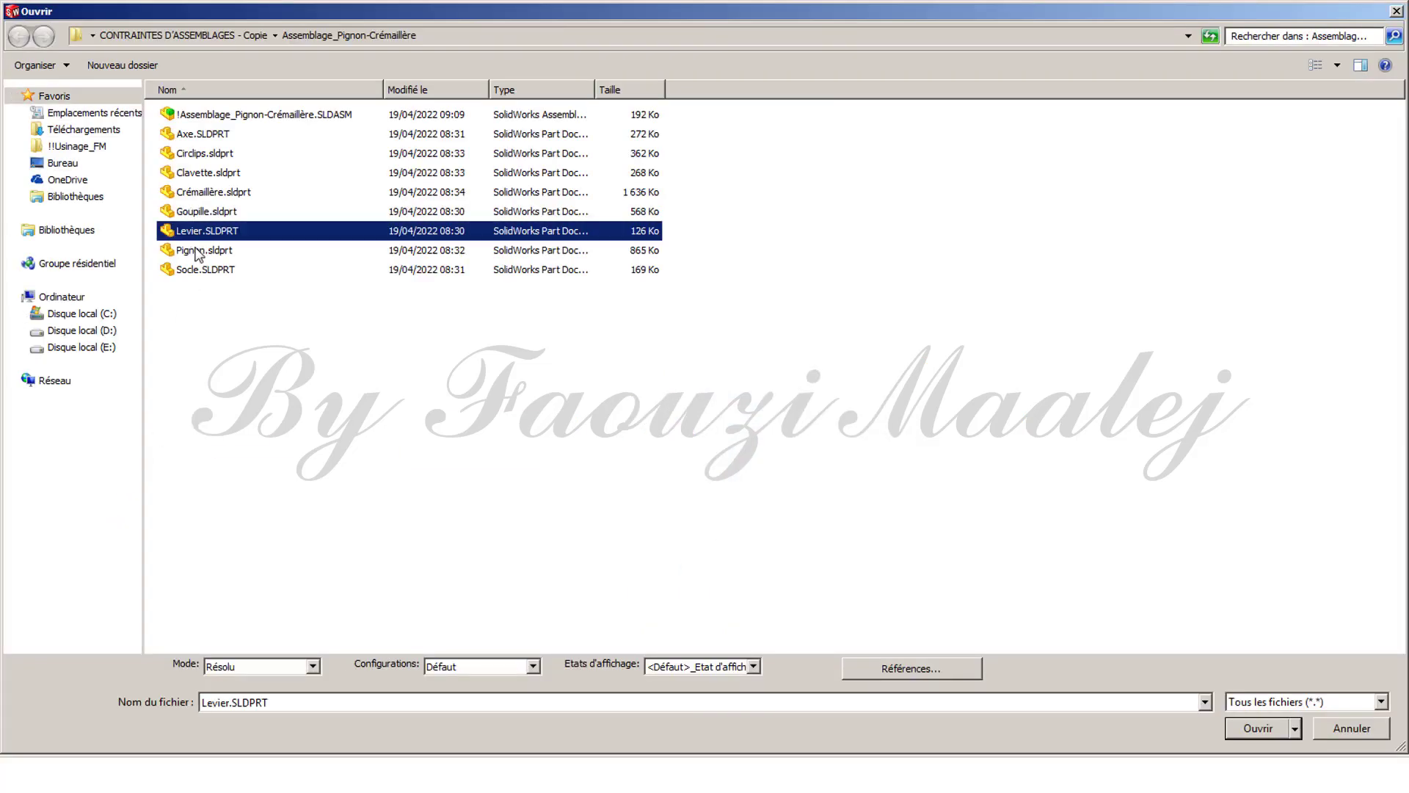
click(1260, 733)
click(561, 336)
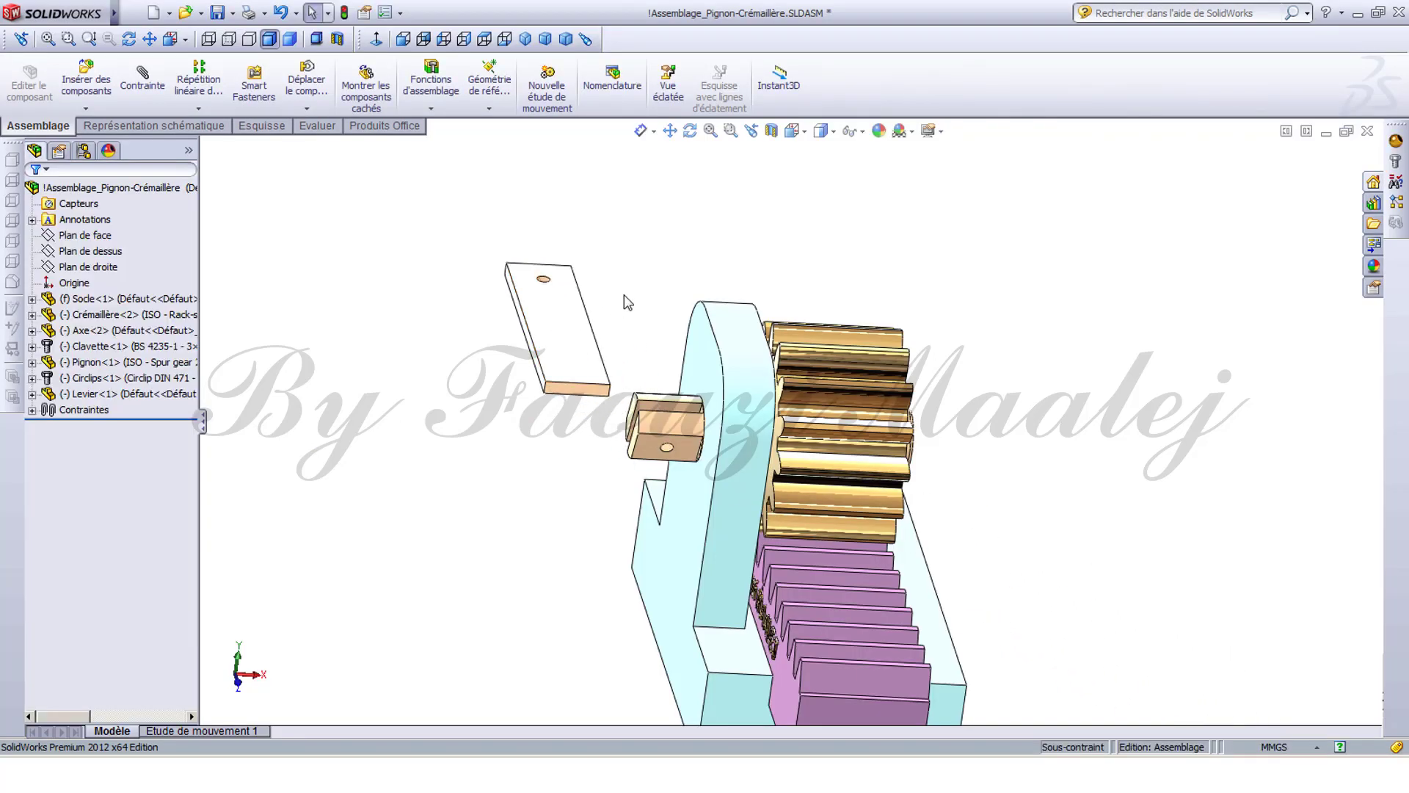
Add a concentric mate between the lever's hole and the cross hole in the shaft's slotted end.
scroll(654, 316, down, 3)
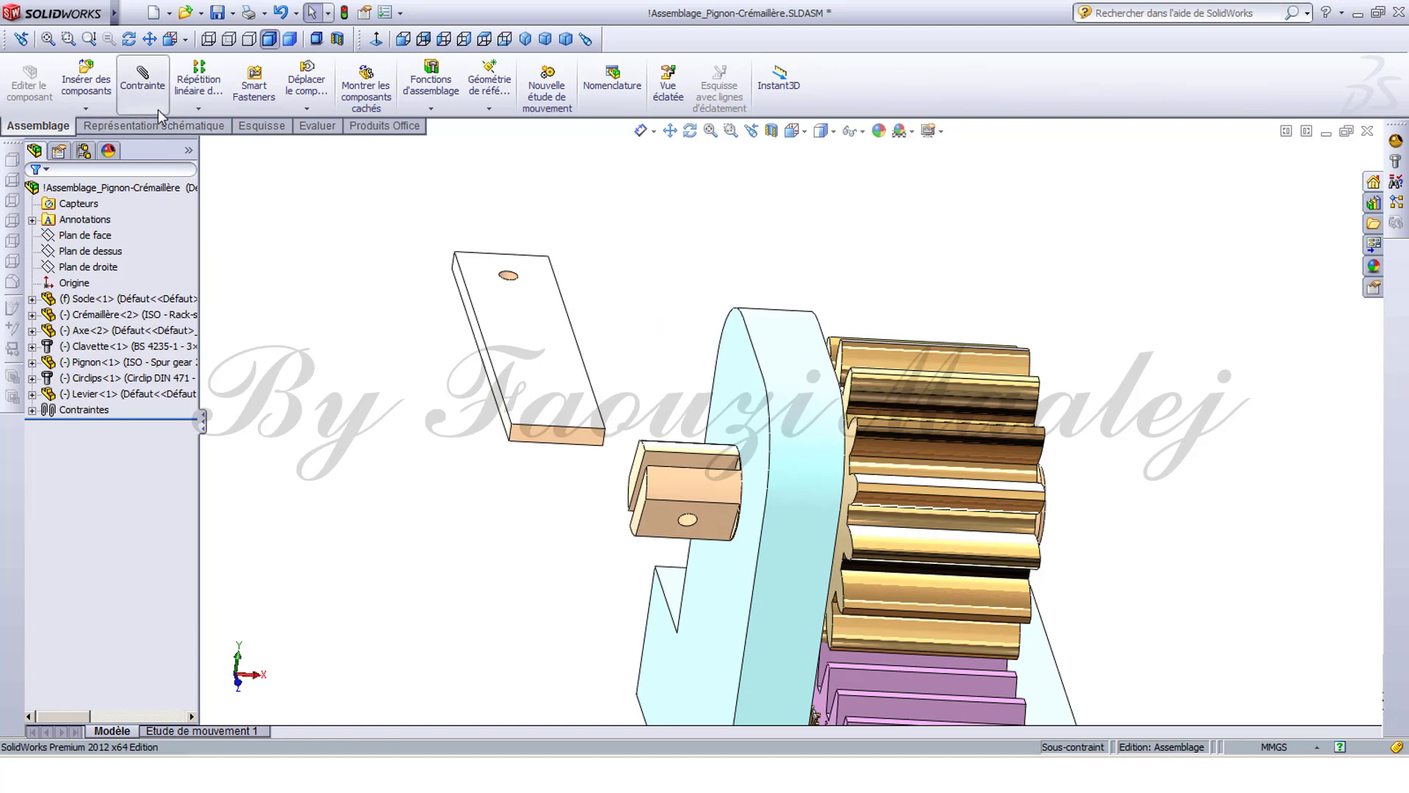
click(147, 94)
scroll(510, 279, down, 1)
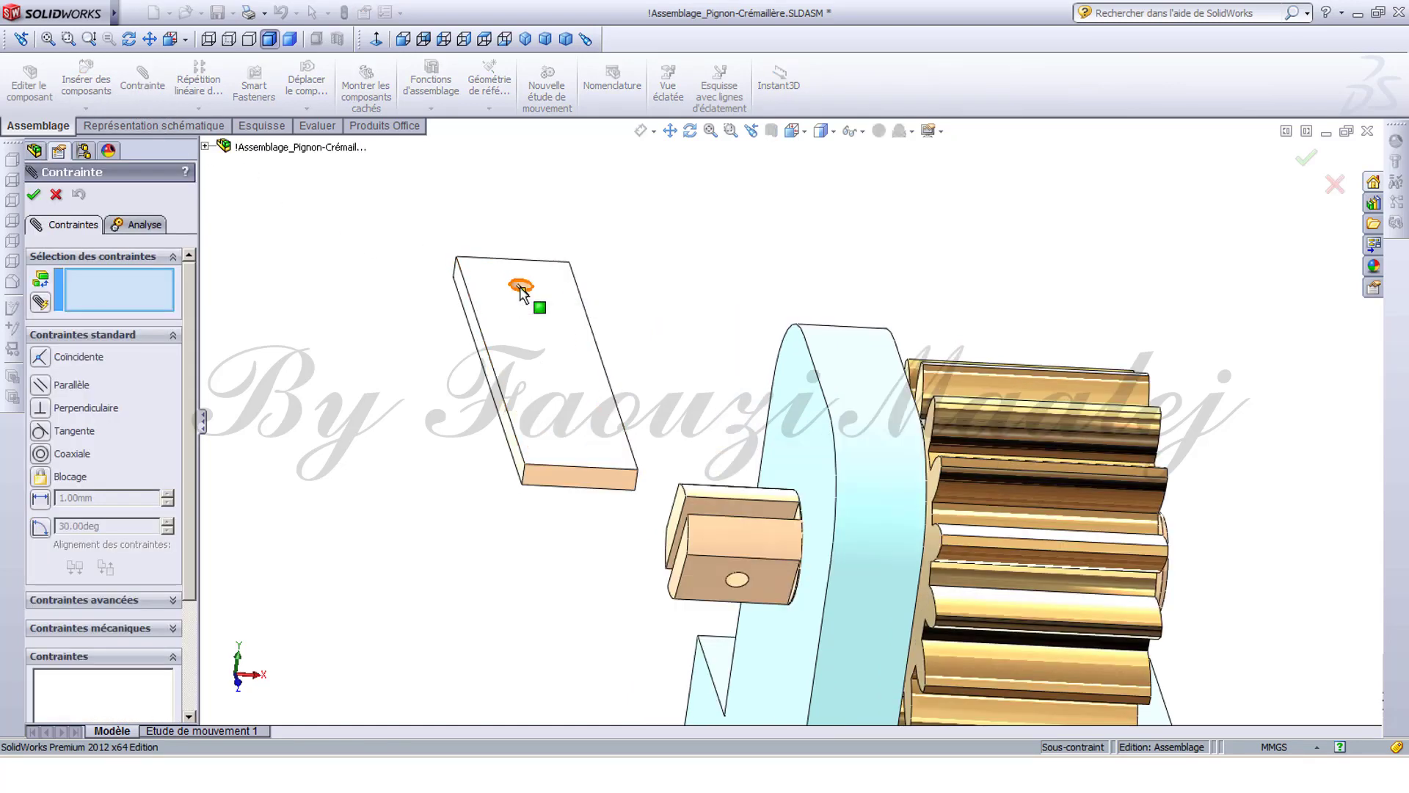
click(524, 291)
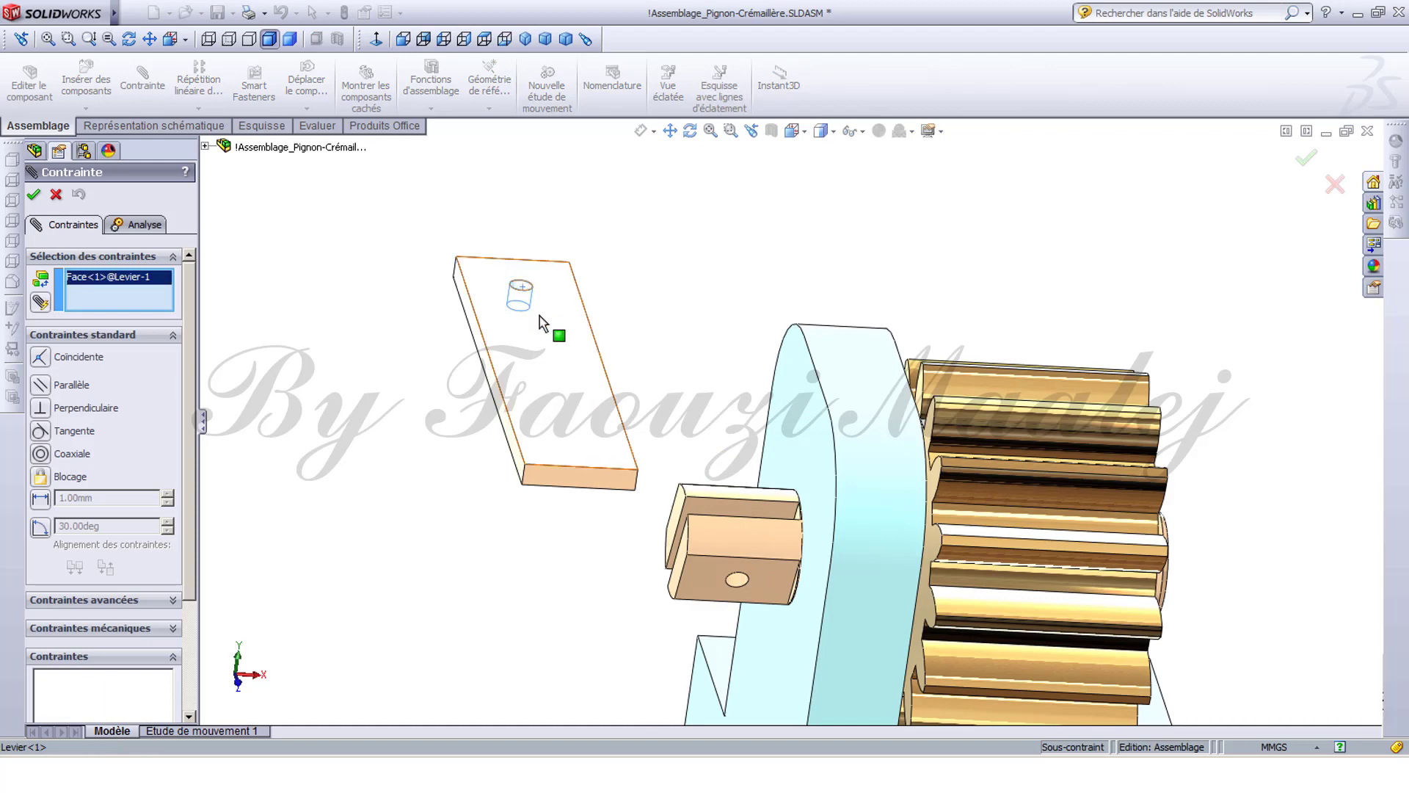
click(734, 579)
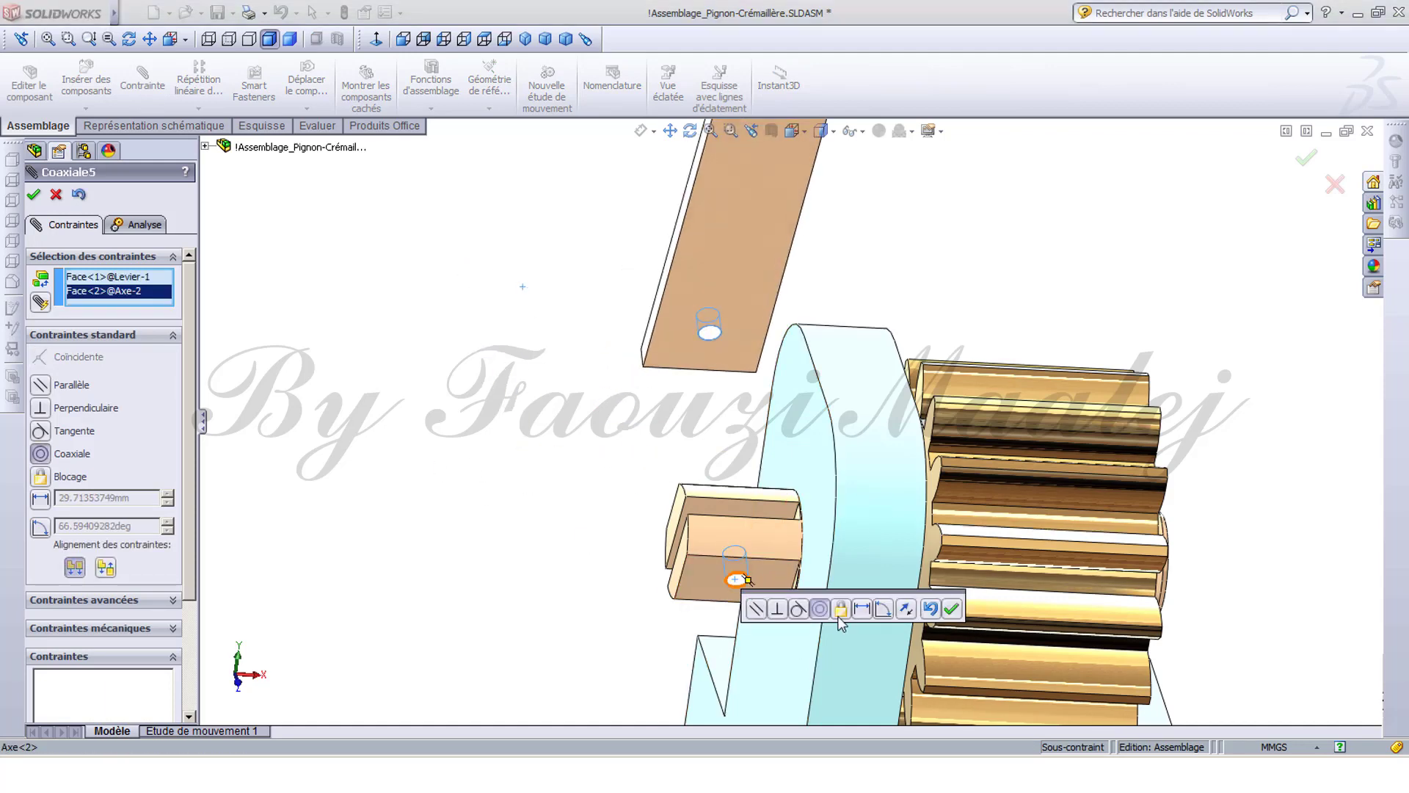
click(951, 608)
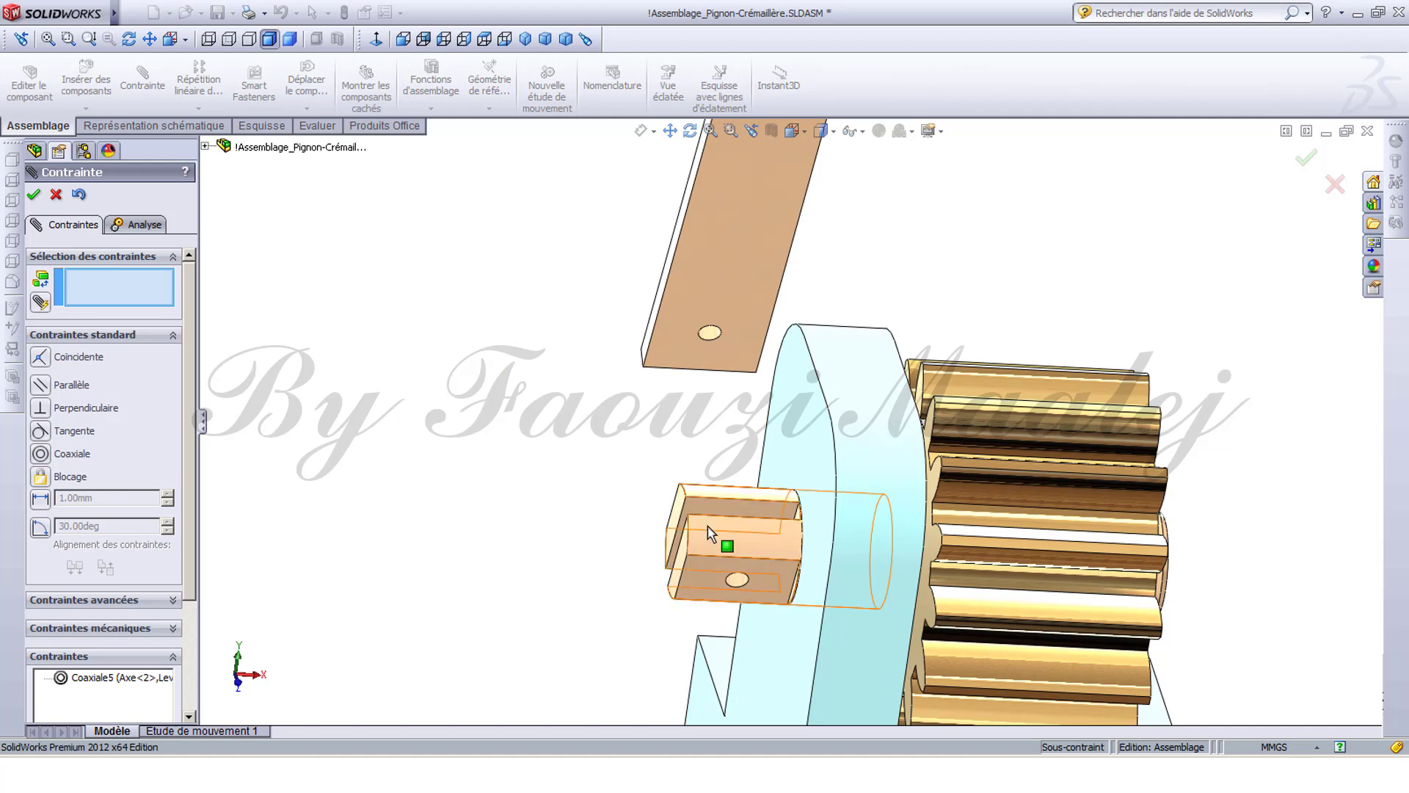
Add a coincident mate between the inner face of the shaft's slot and the lever's broad face.
click(682, 515)
middle_drag(573, 467, 609, 396)
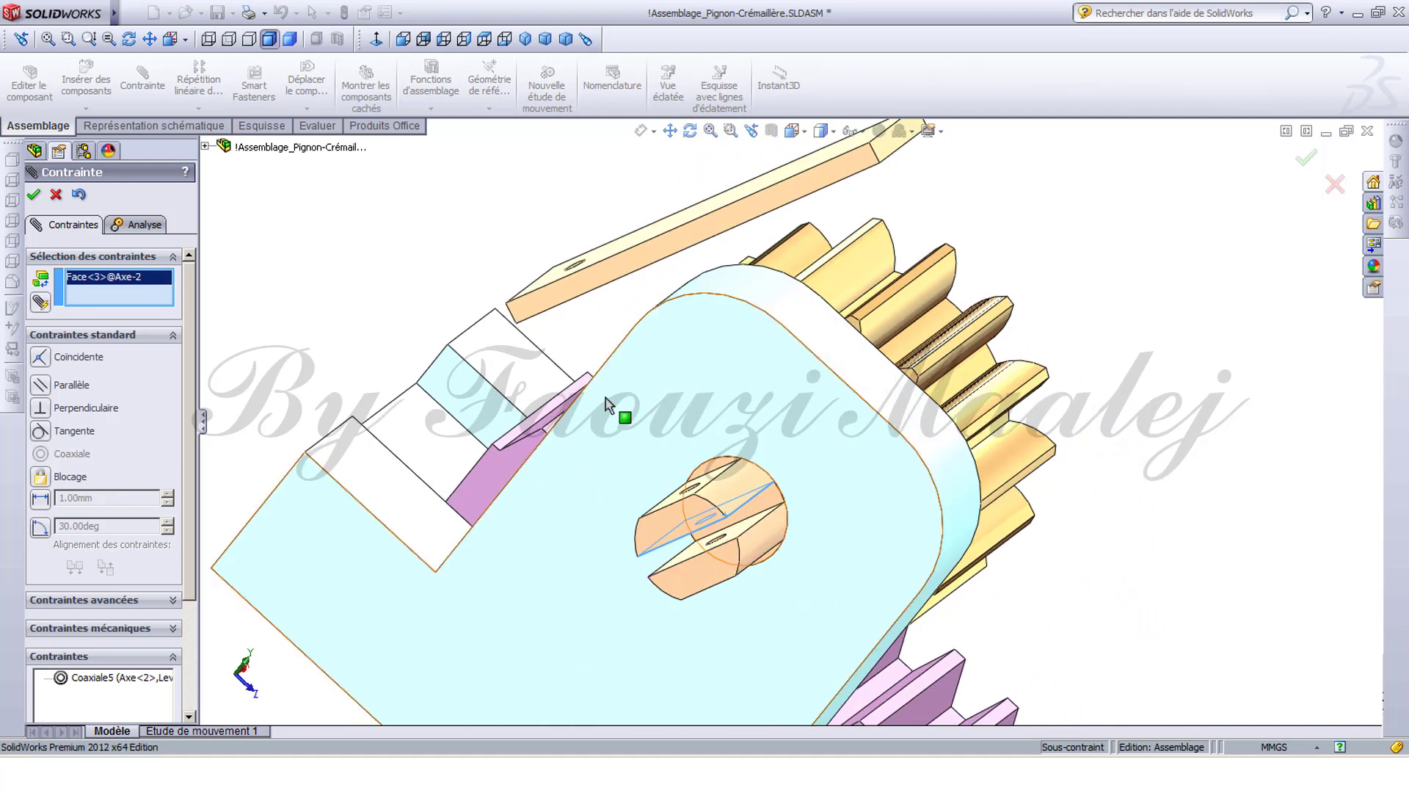
click(606, 268)
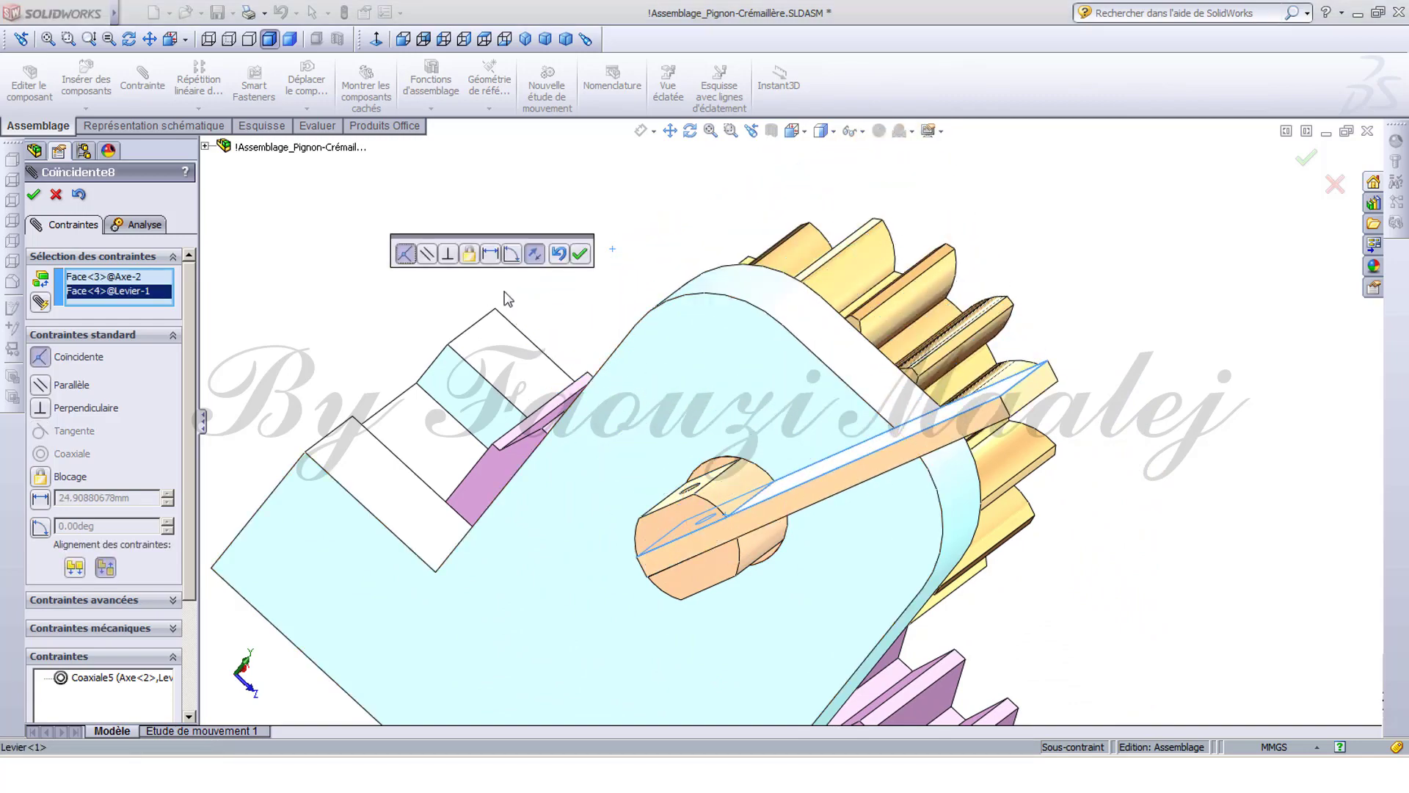
click(579, 254)
Add a parallel mate between the lever's narrow side face and the base upright's outer face, and leave the mate command.
middle_drag(584, 288, 434, 261)
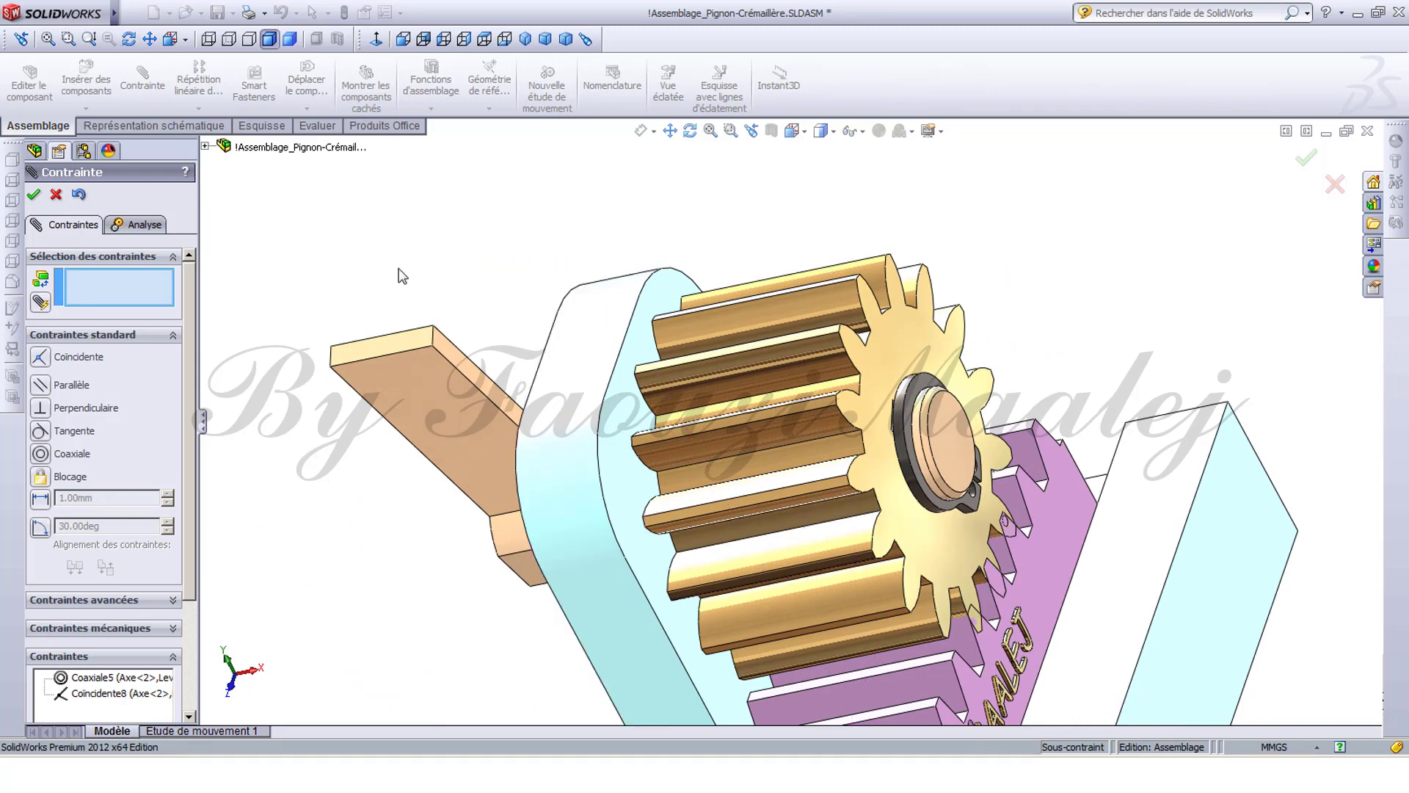
click(434, 342)
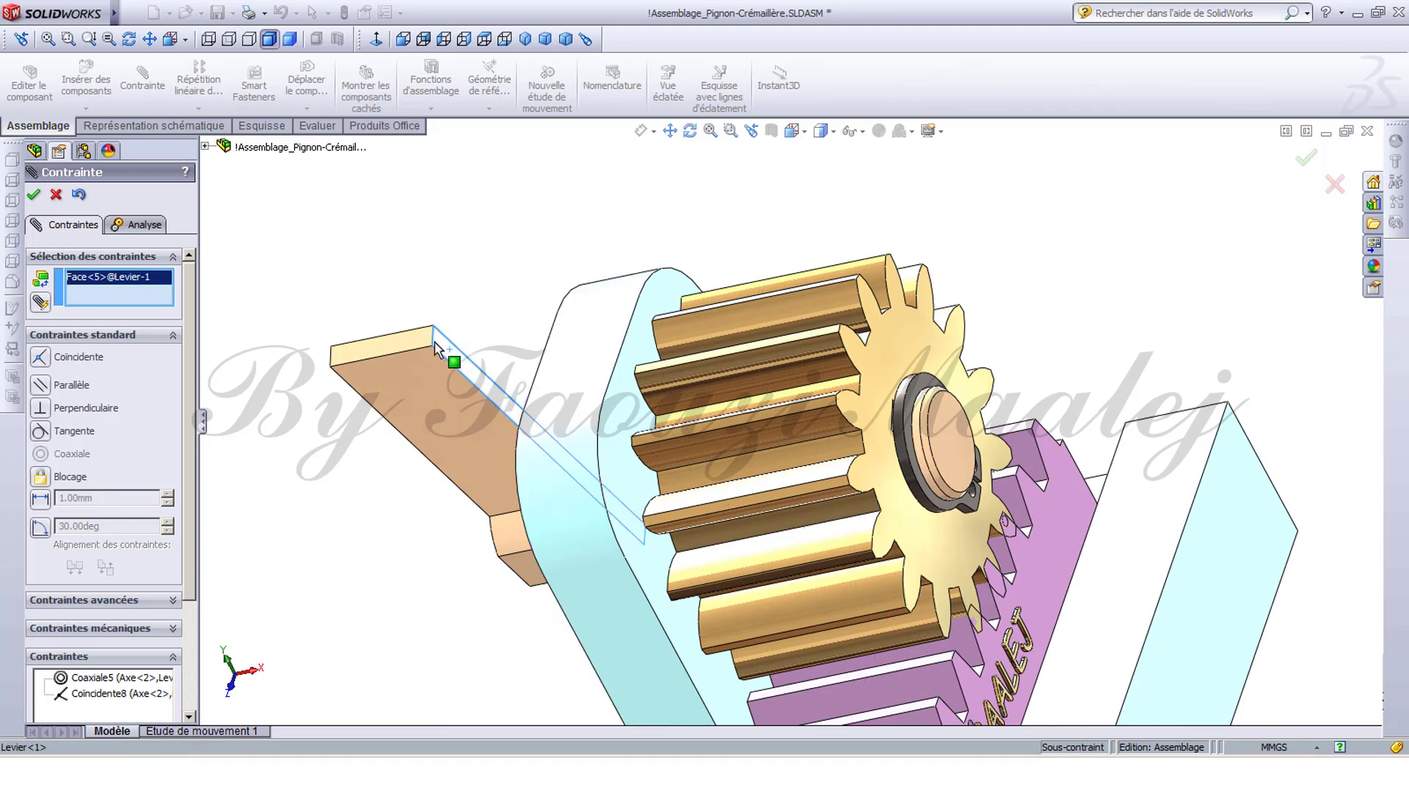
middle_drag(418, 300, 490, 346)
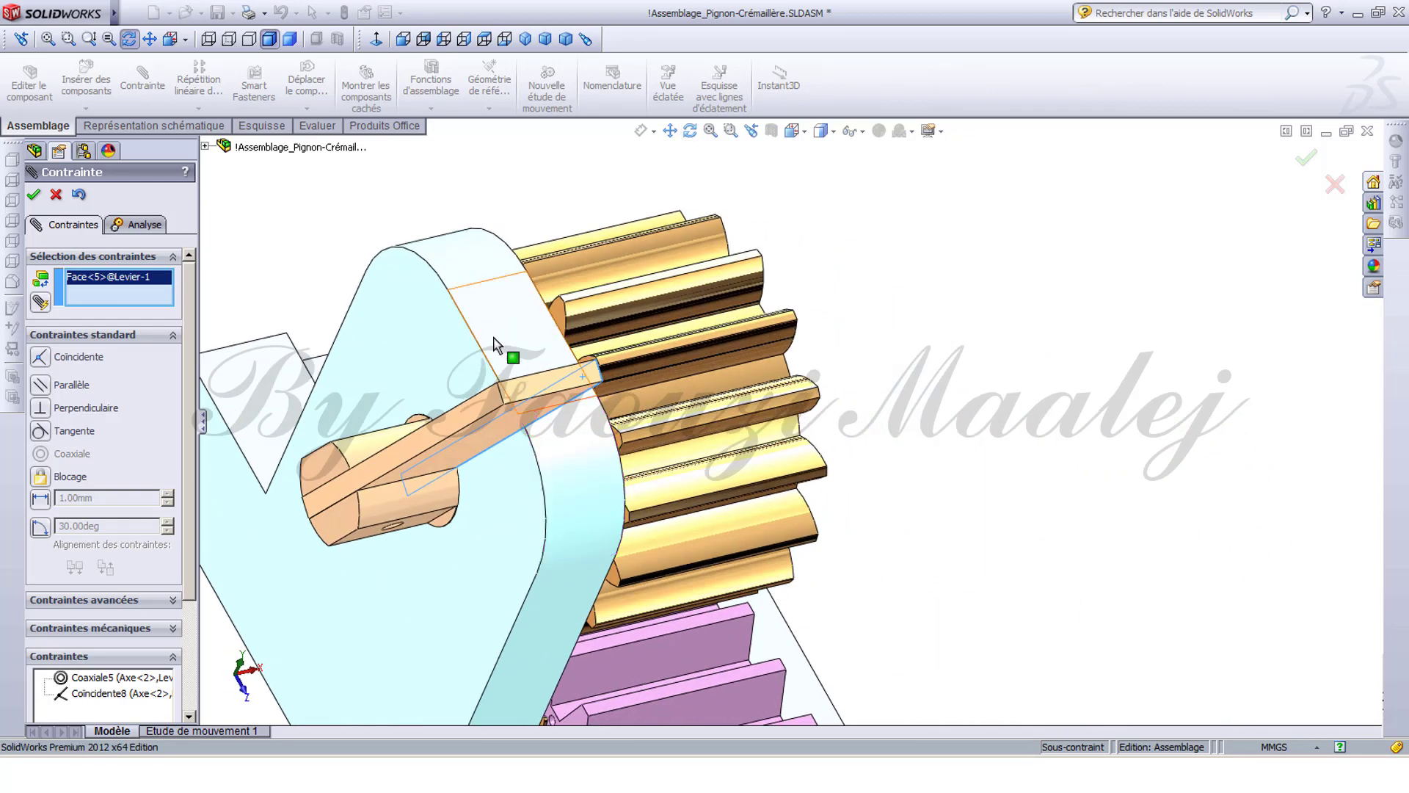
click(433, 341)
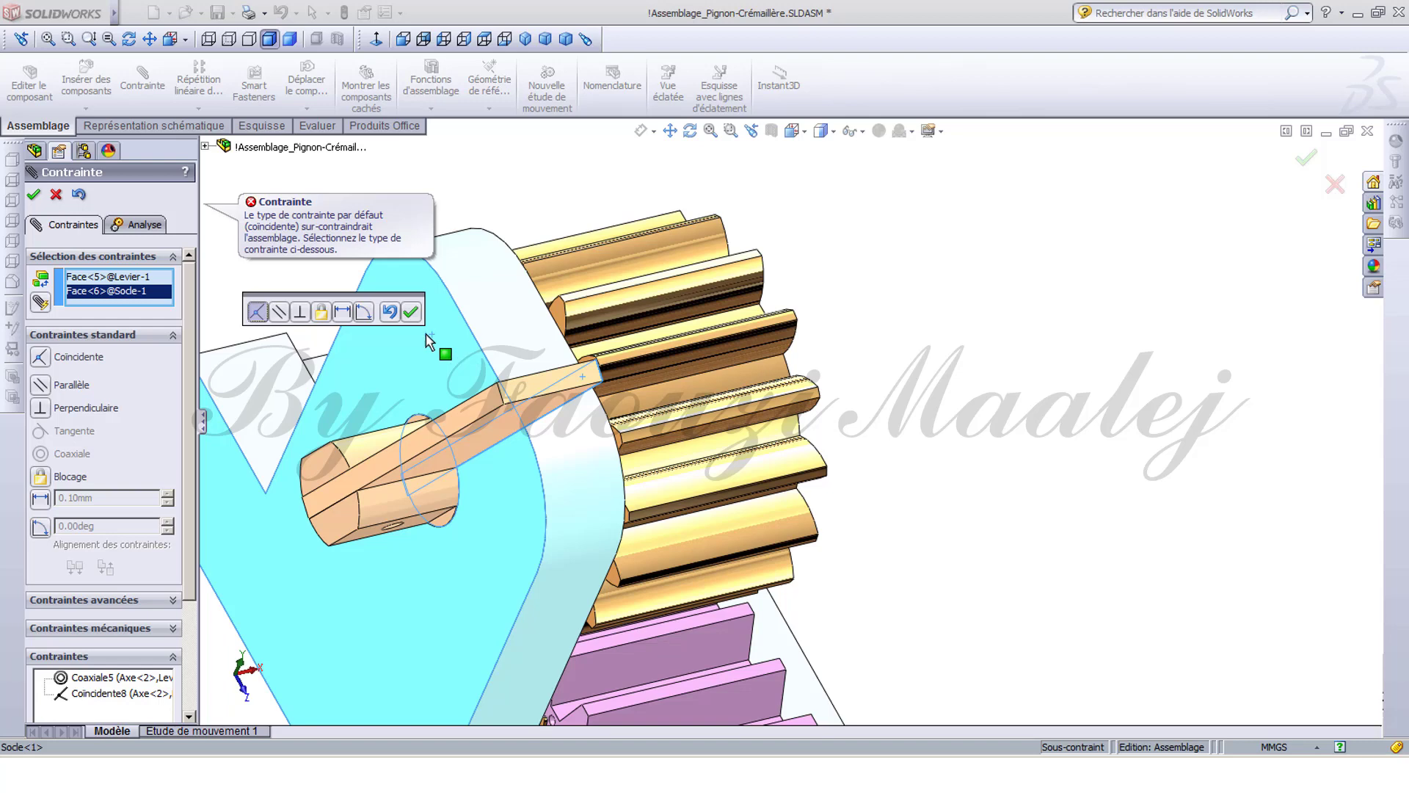
click(280, 314)
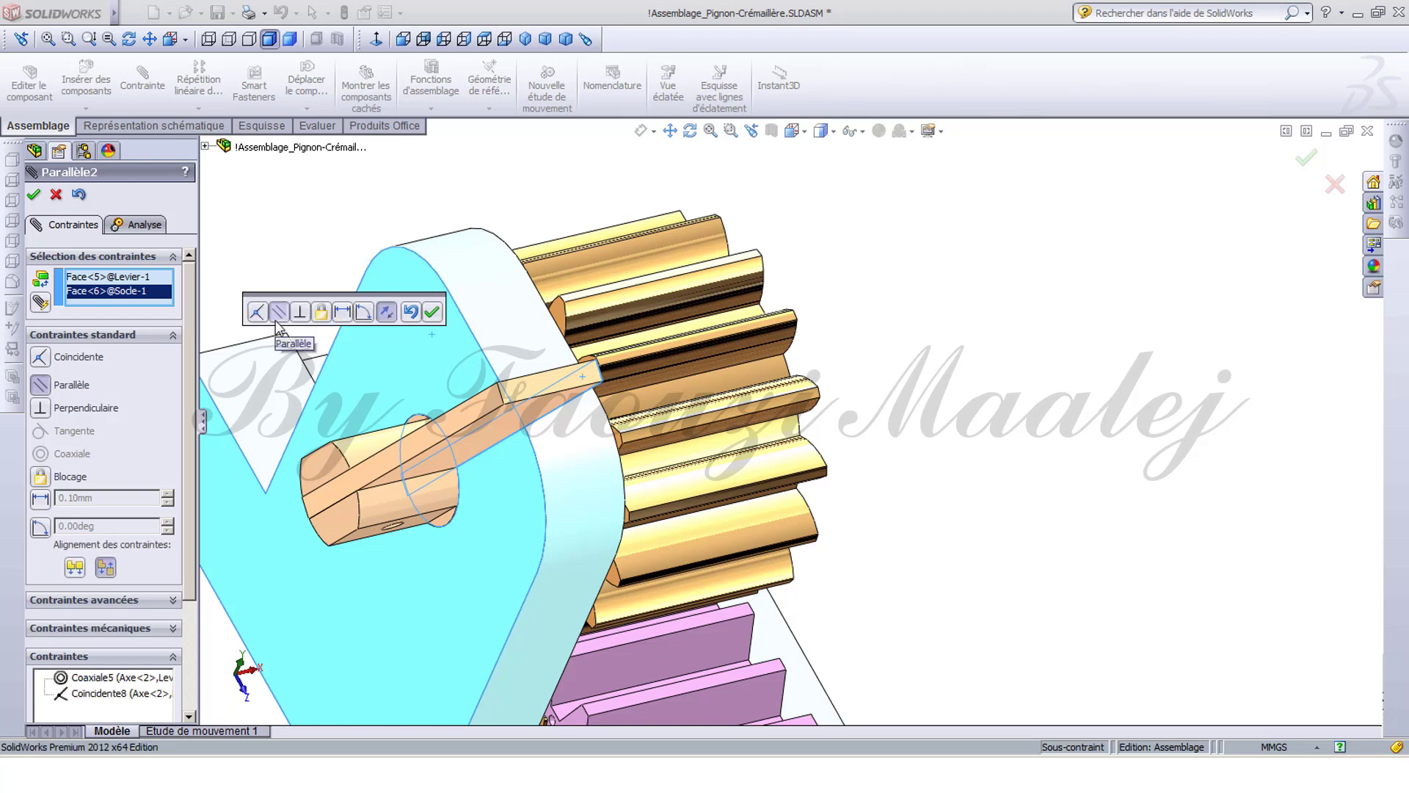
click(430, 313)
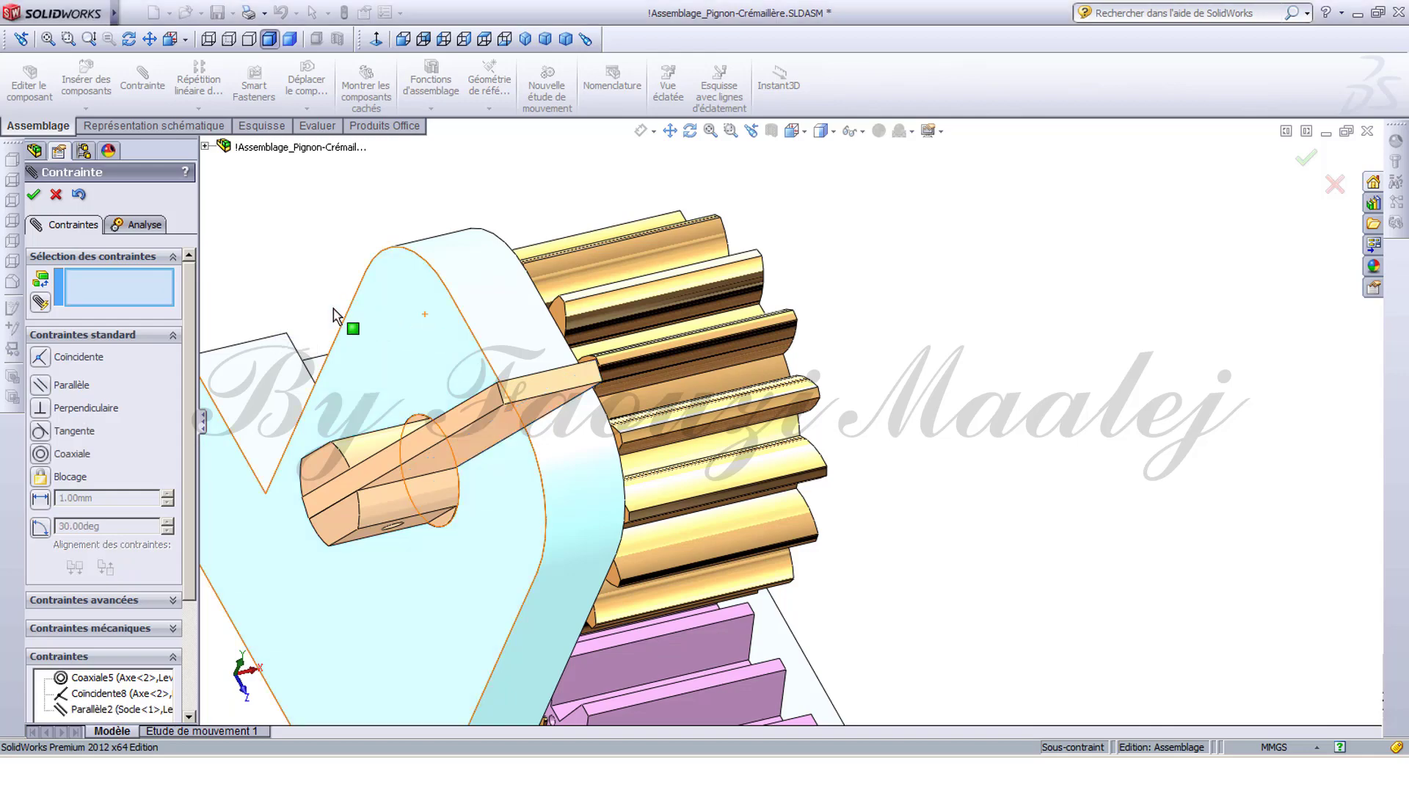
click(35, 195)
View the assembly normal to the base's front face, swing the lever upright, and slide the rack until its reference mark lies under the pinion's lowest tooth.
middle_drag(399, 431, 394, 338)
scroll(640, 482, up, 3)
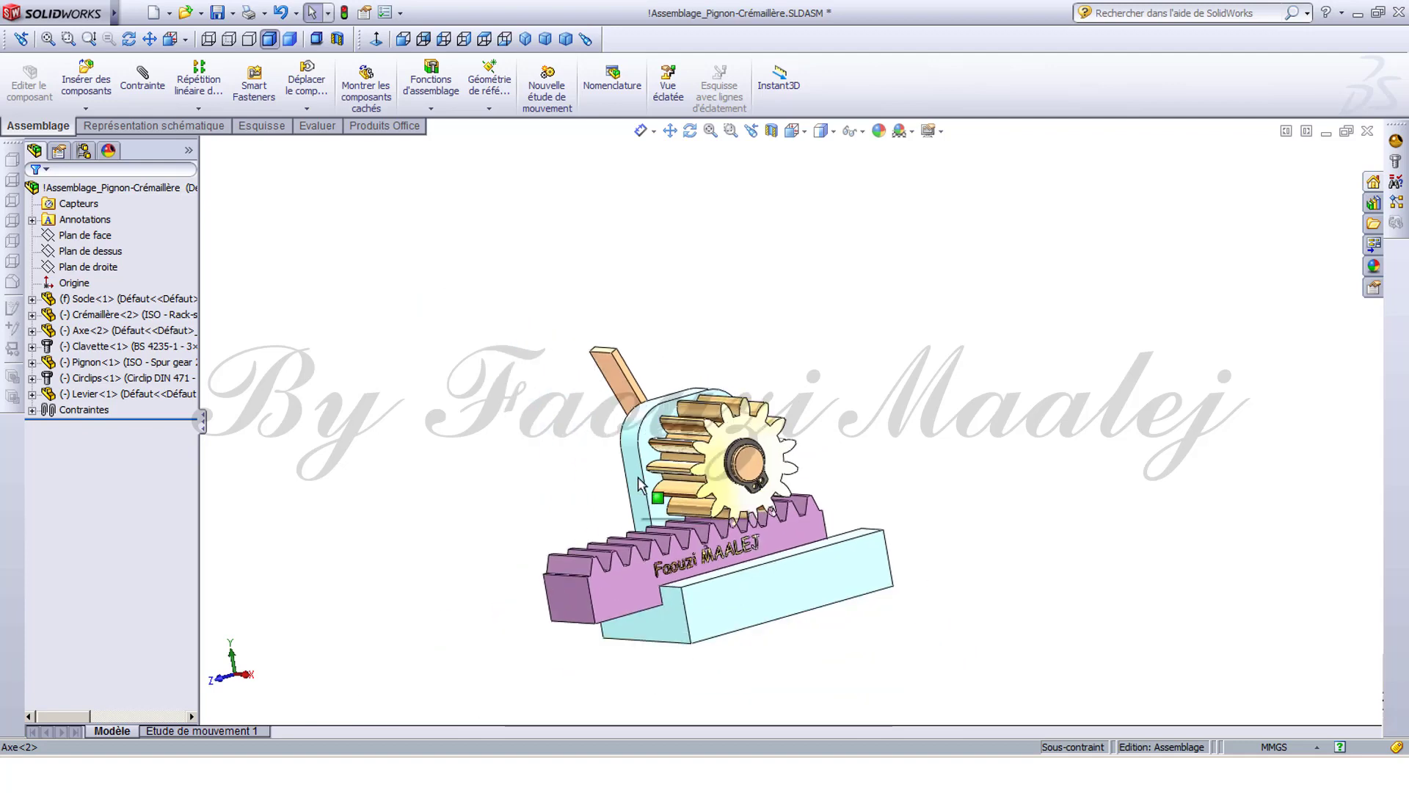
click(799, 586)
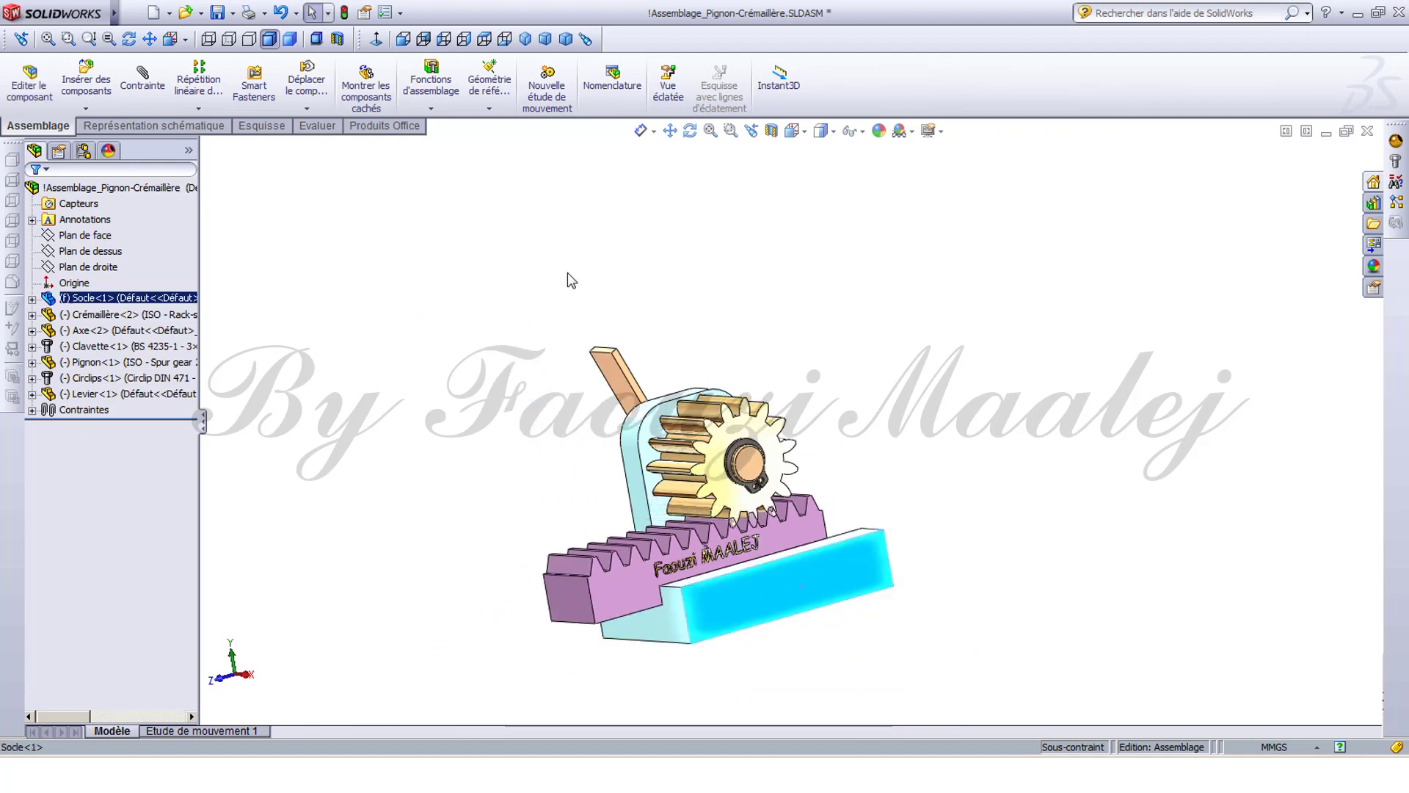
click(376, 38)
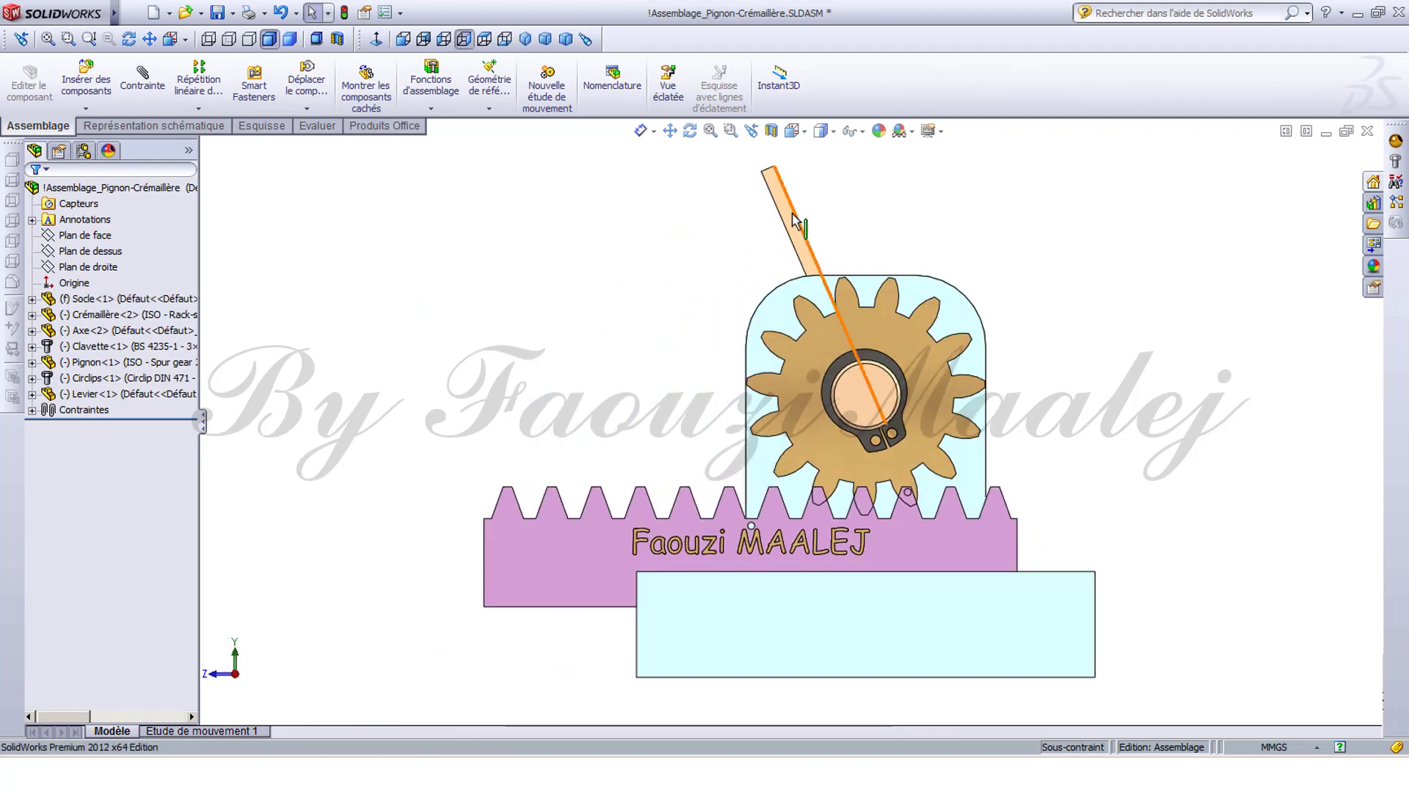
drag(794, 237, 864, 234)
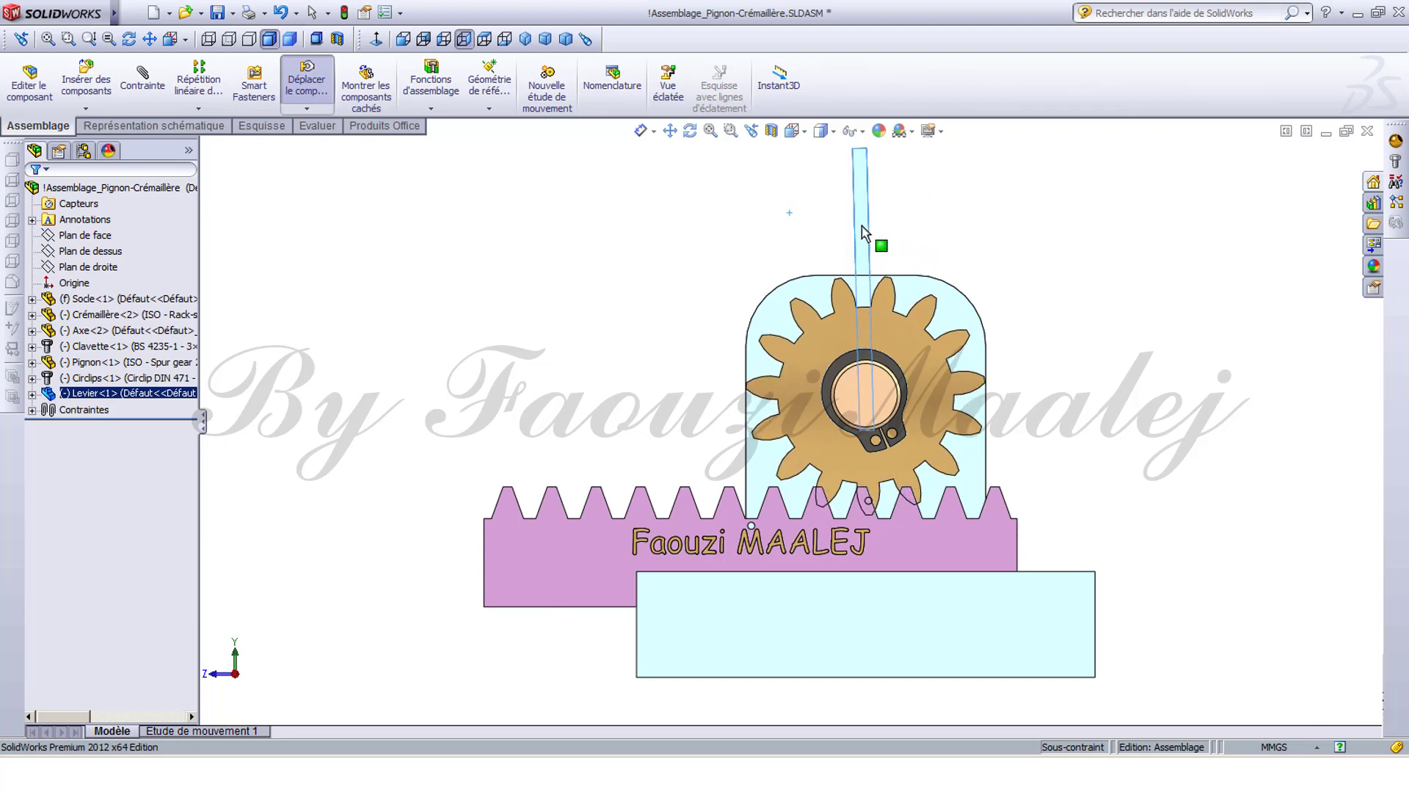
drag(752, 541, 868, 543)
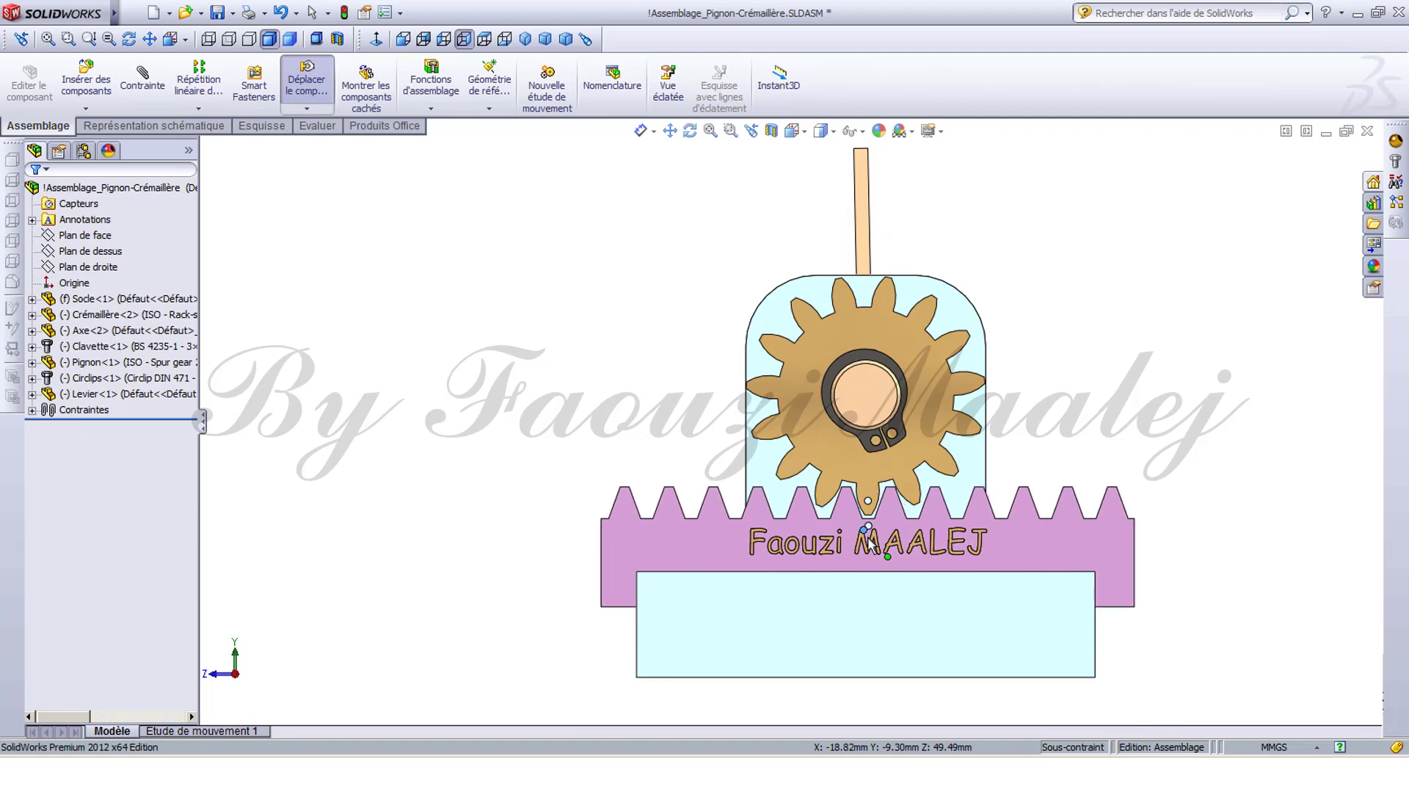
key(Escape)
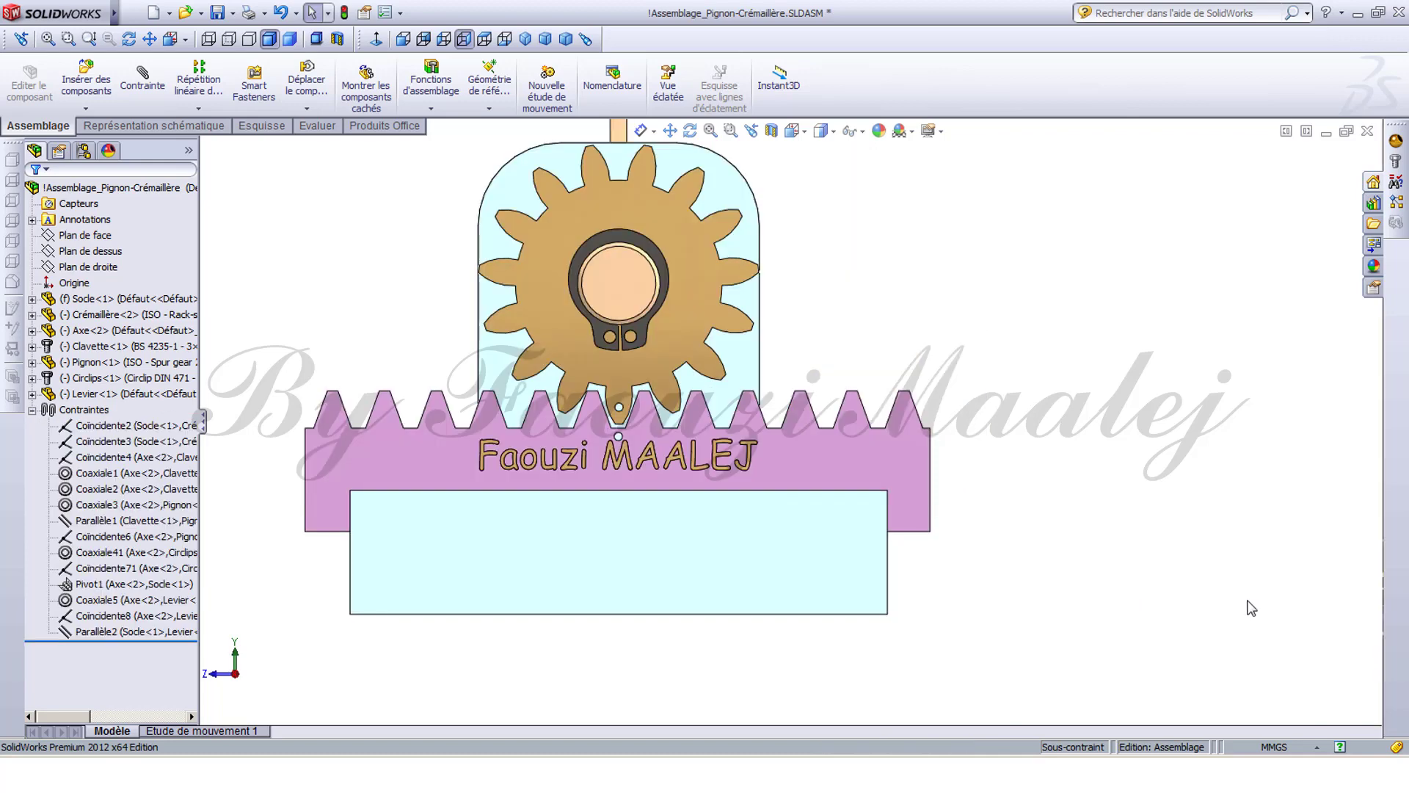
Show the pinion's TooCutSke sketch belonging to its ToothCut feature.
ctrl+middle_drag(1247, 601, 1355, 637)
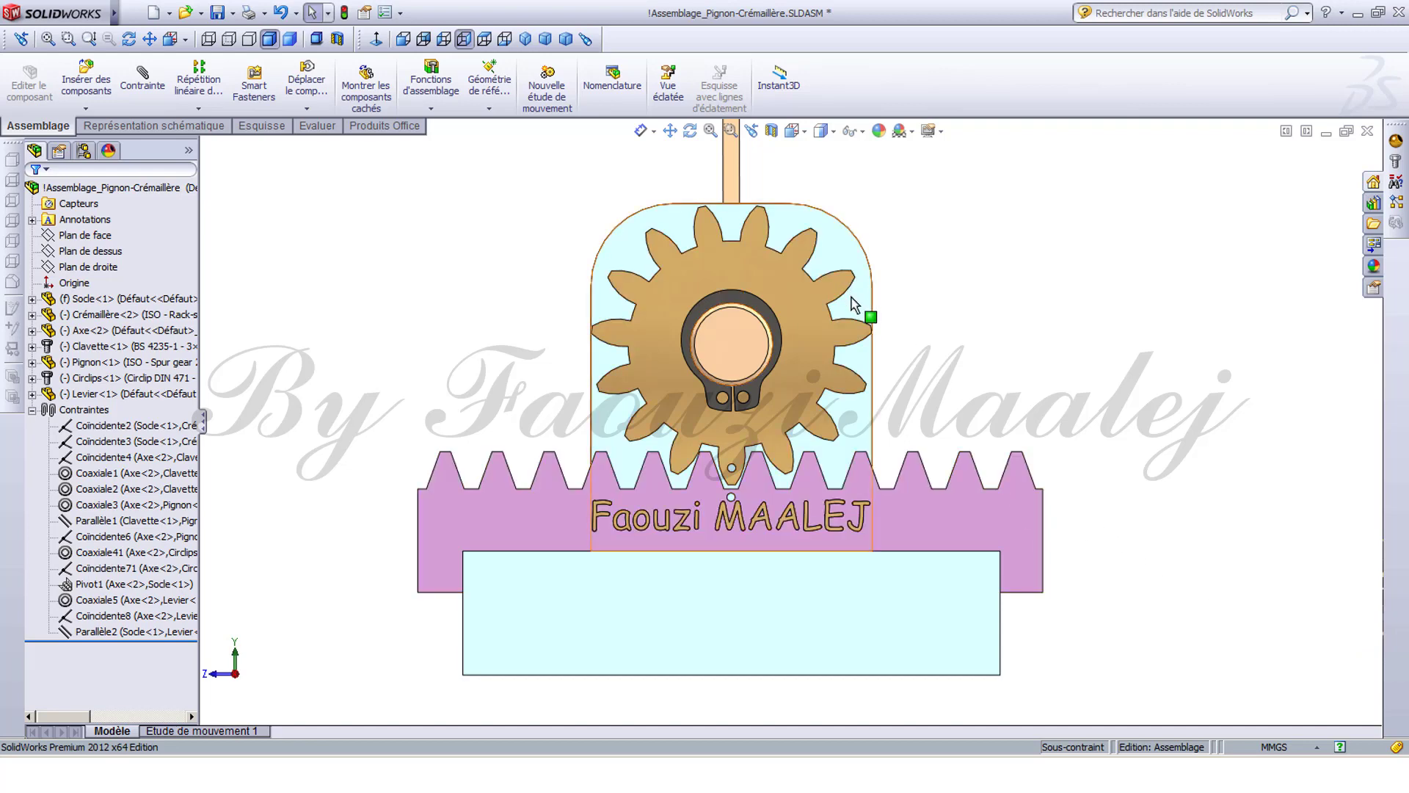
click(863, 340)
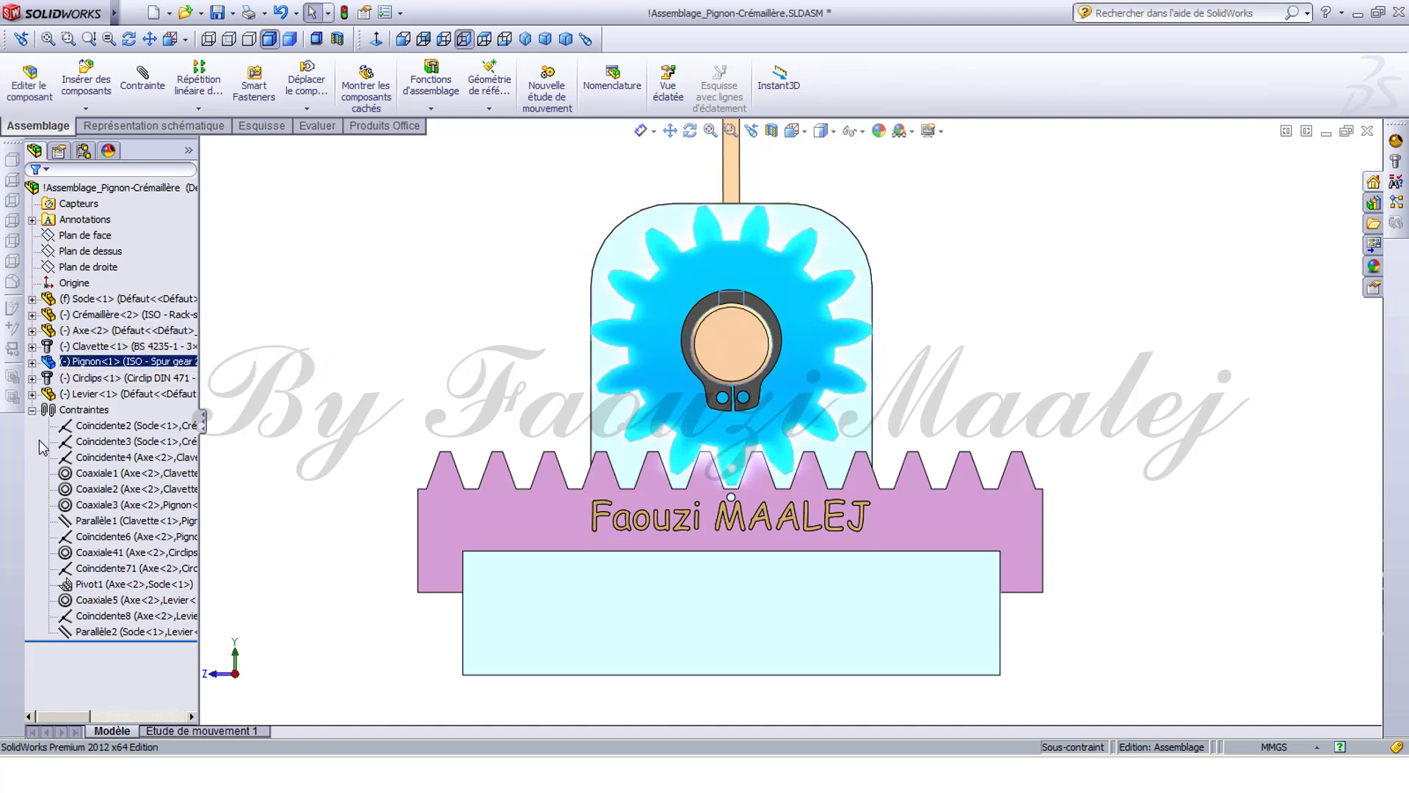
click(31, 362)
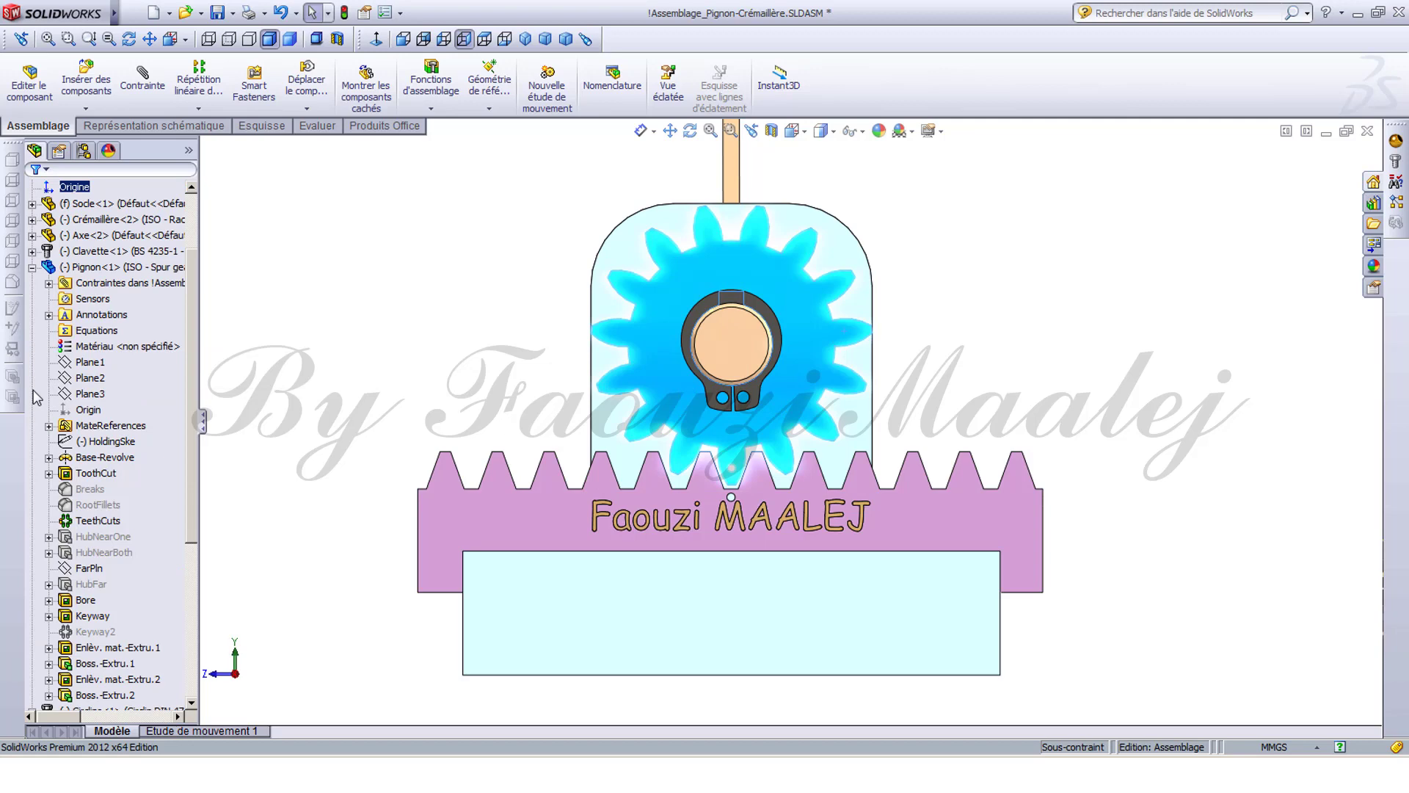
click(48, 474)
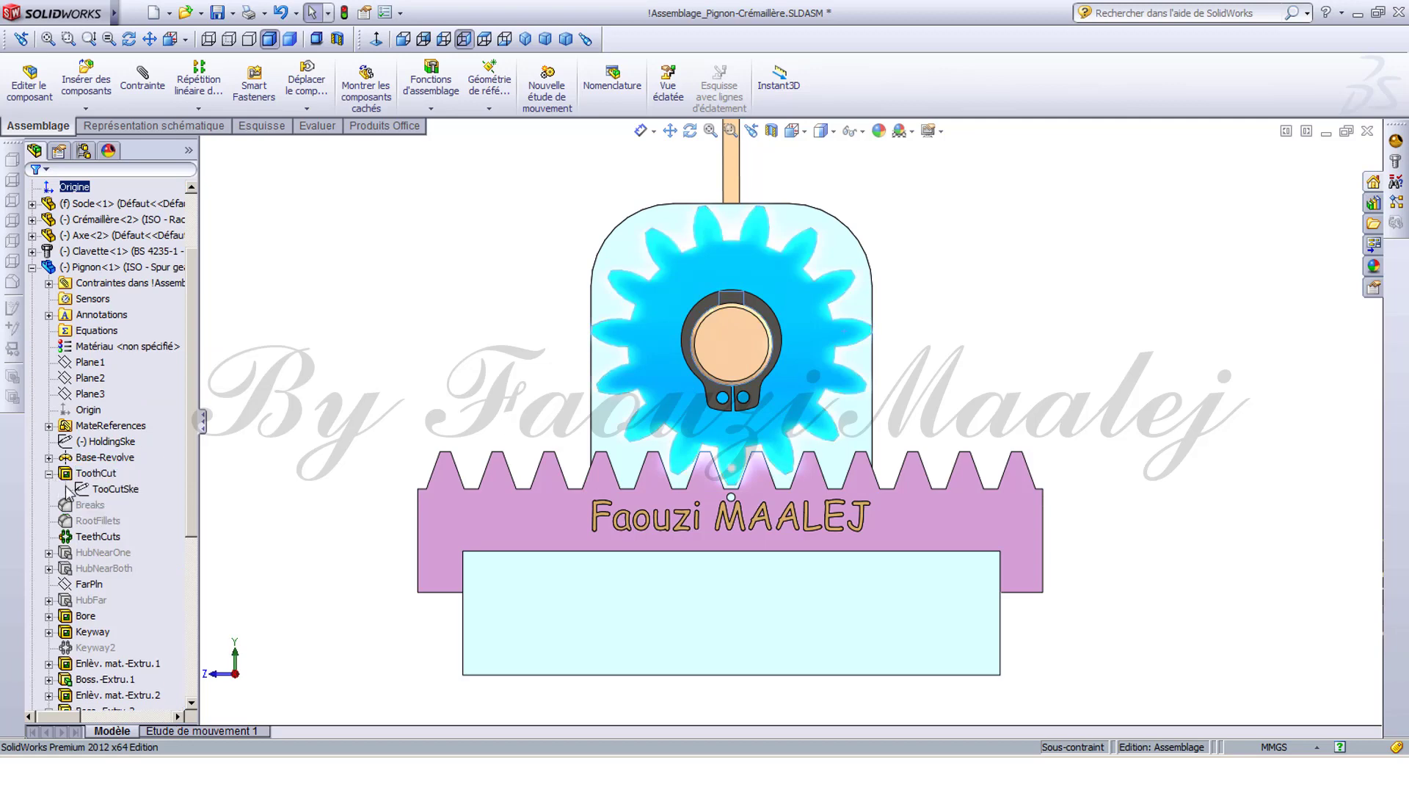
right_click(97, 489)
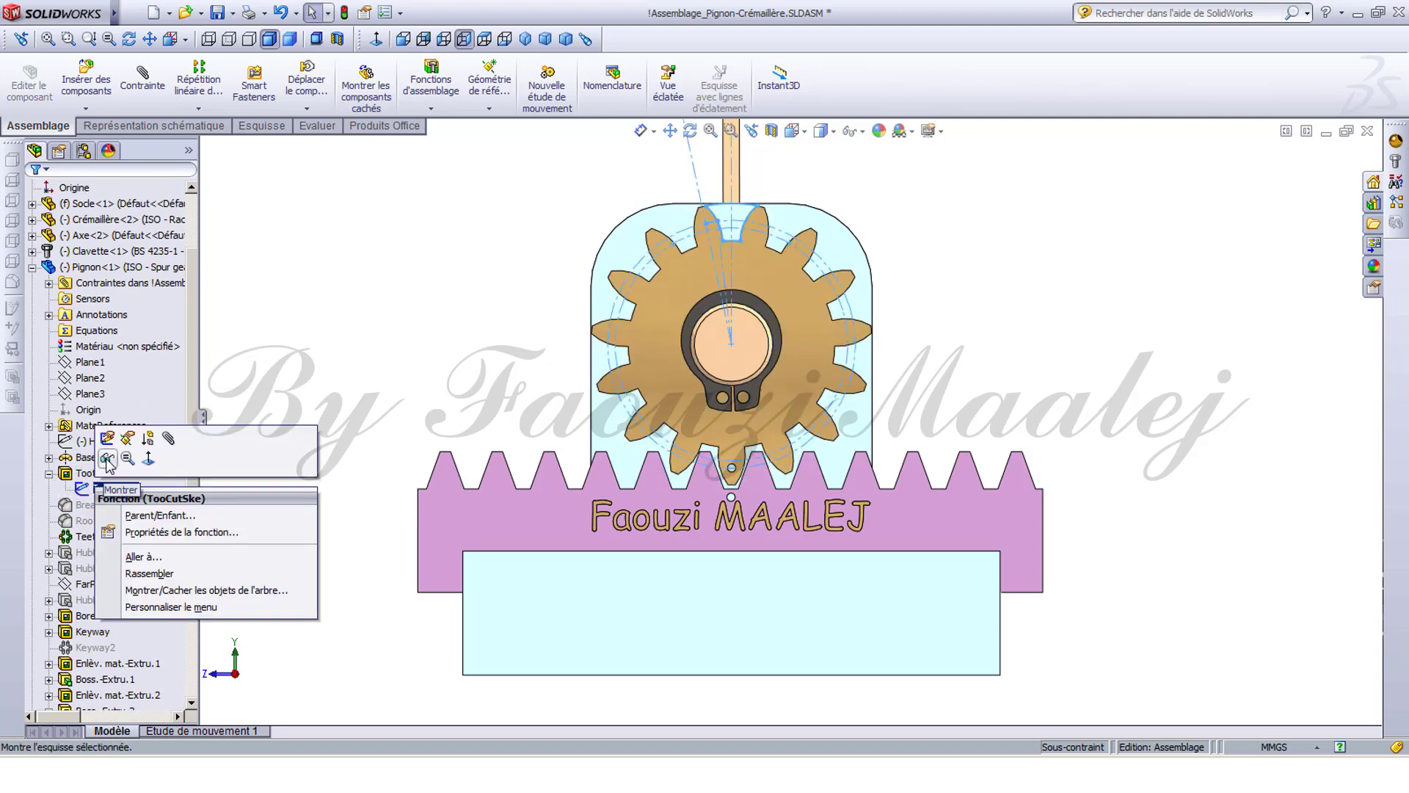
click(108, 459)
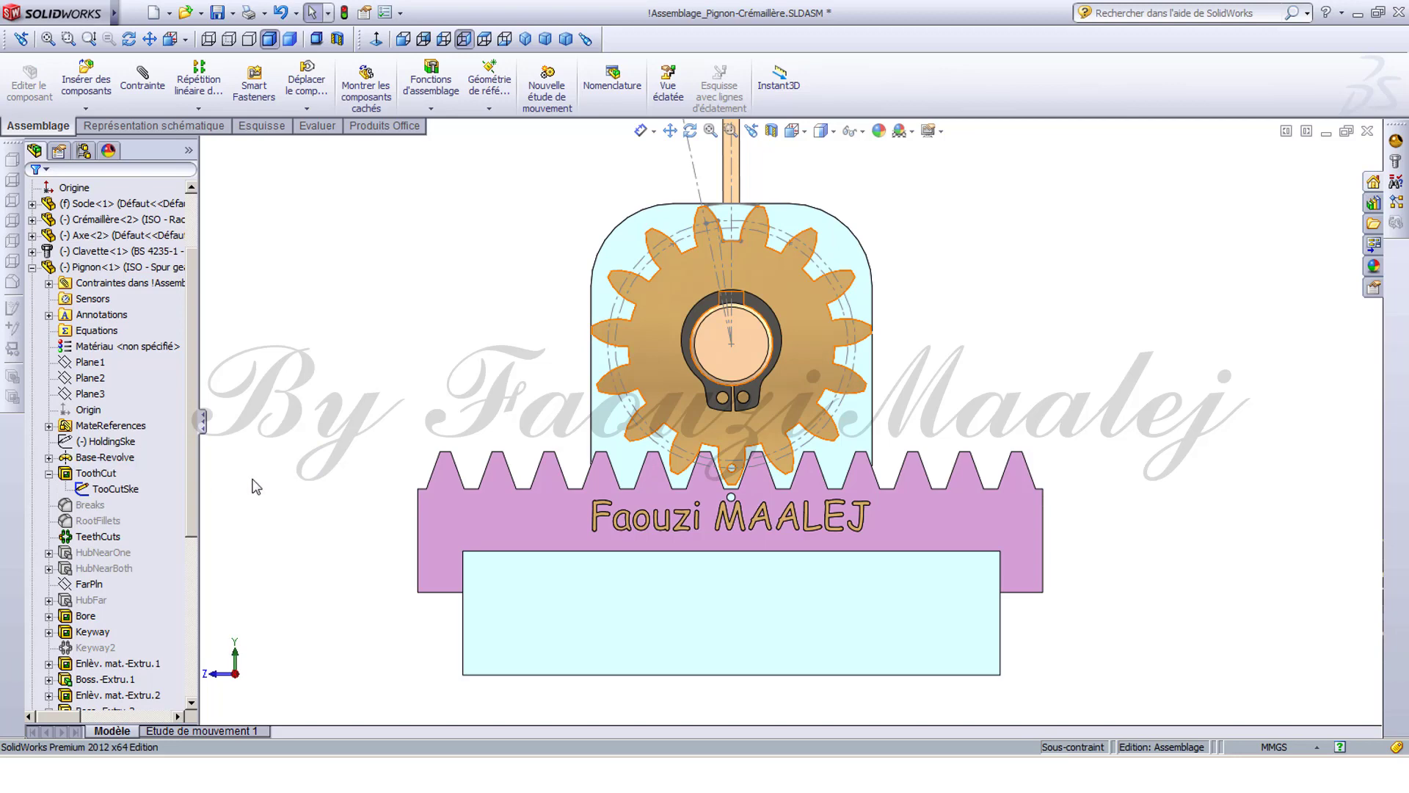
click(32, 268)
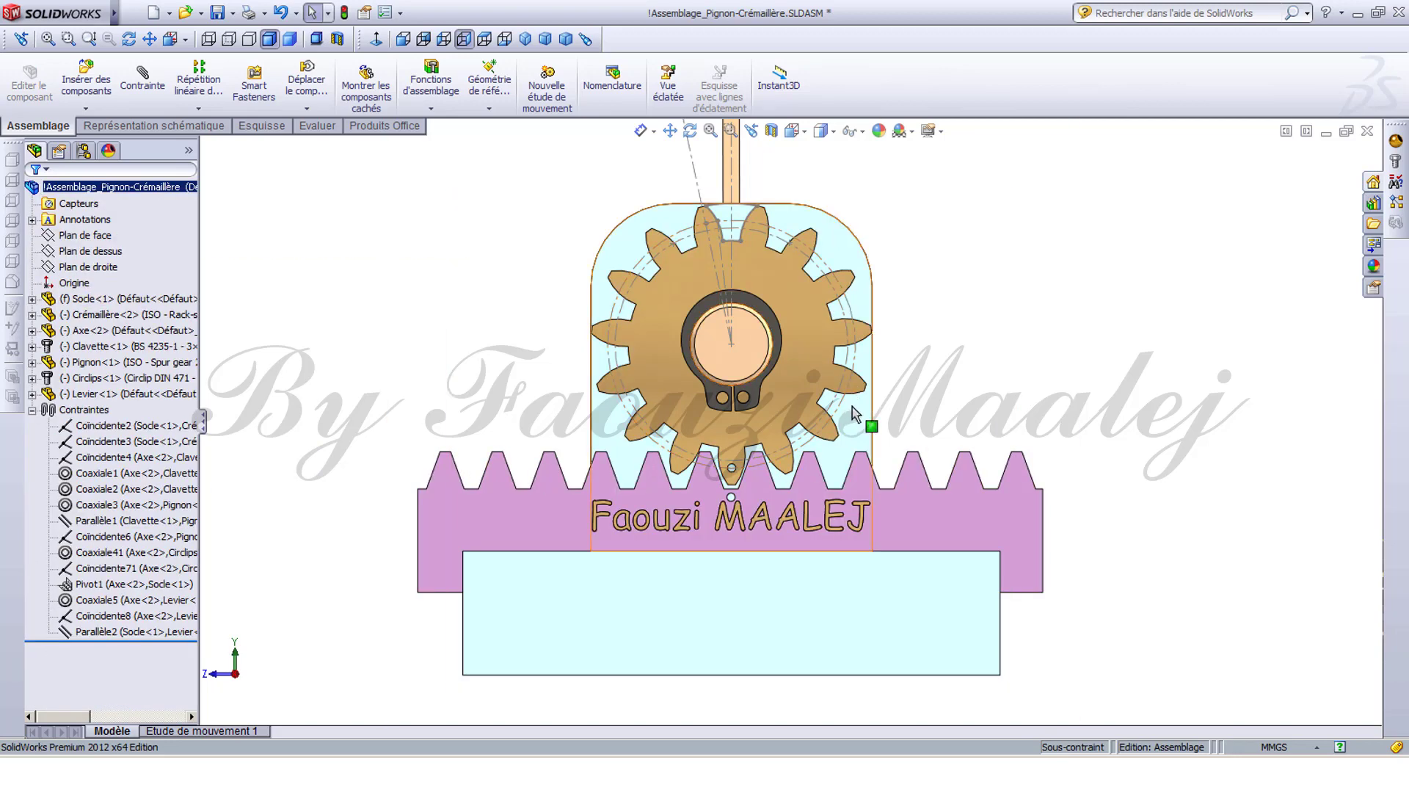
Add a mechanical rack-and-pinion mate between the rack's long lower edge and the pinion sketch's pitch circle, keeping the nominal pinion diameter option and Inverser.
click(142, 79)
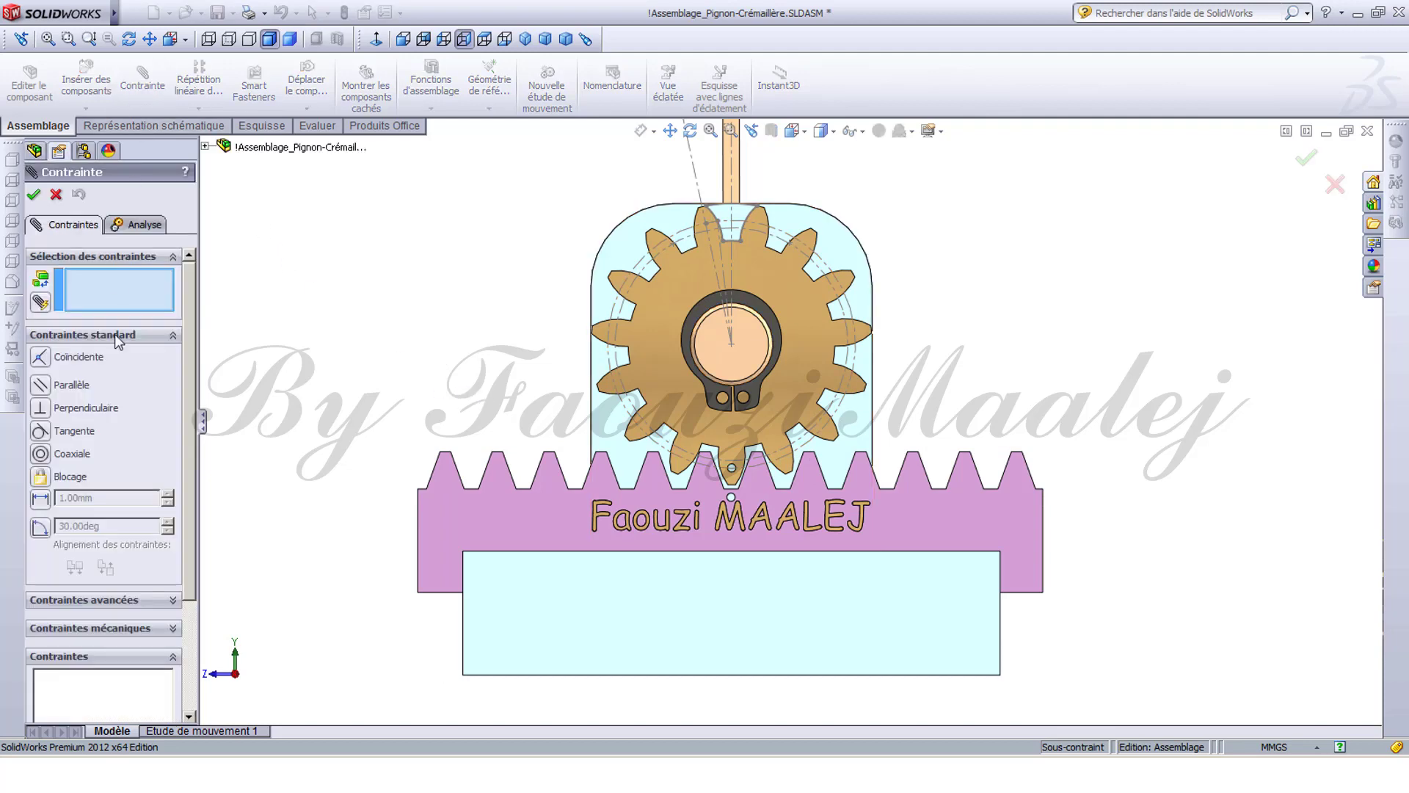
click(140, 627)
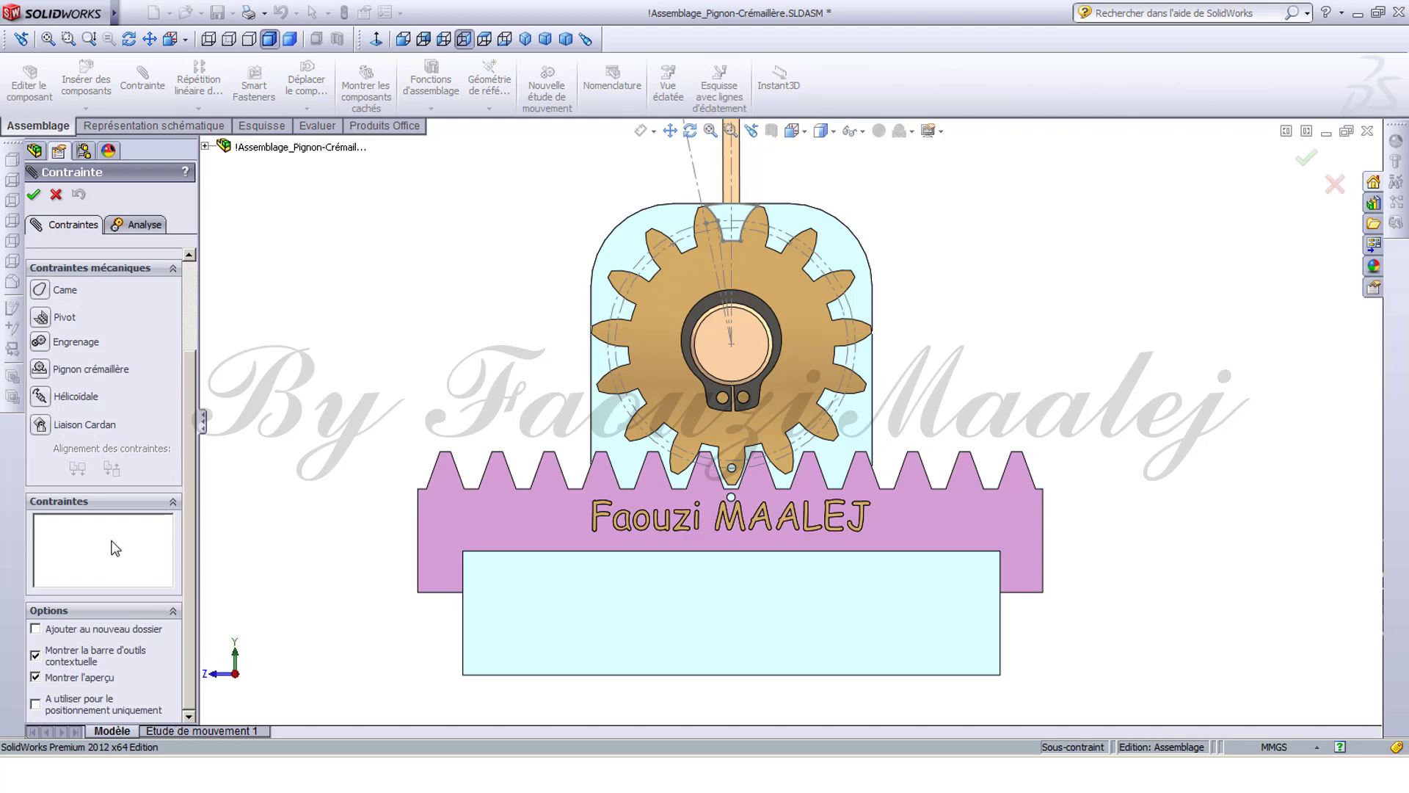
click(67, 371)
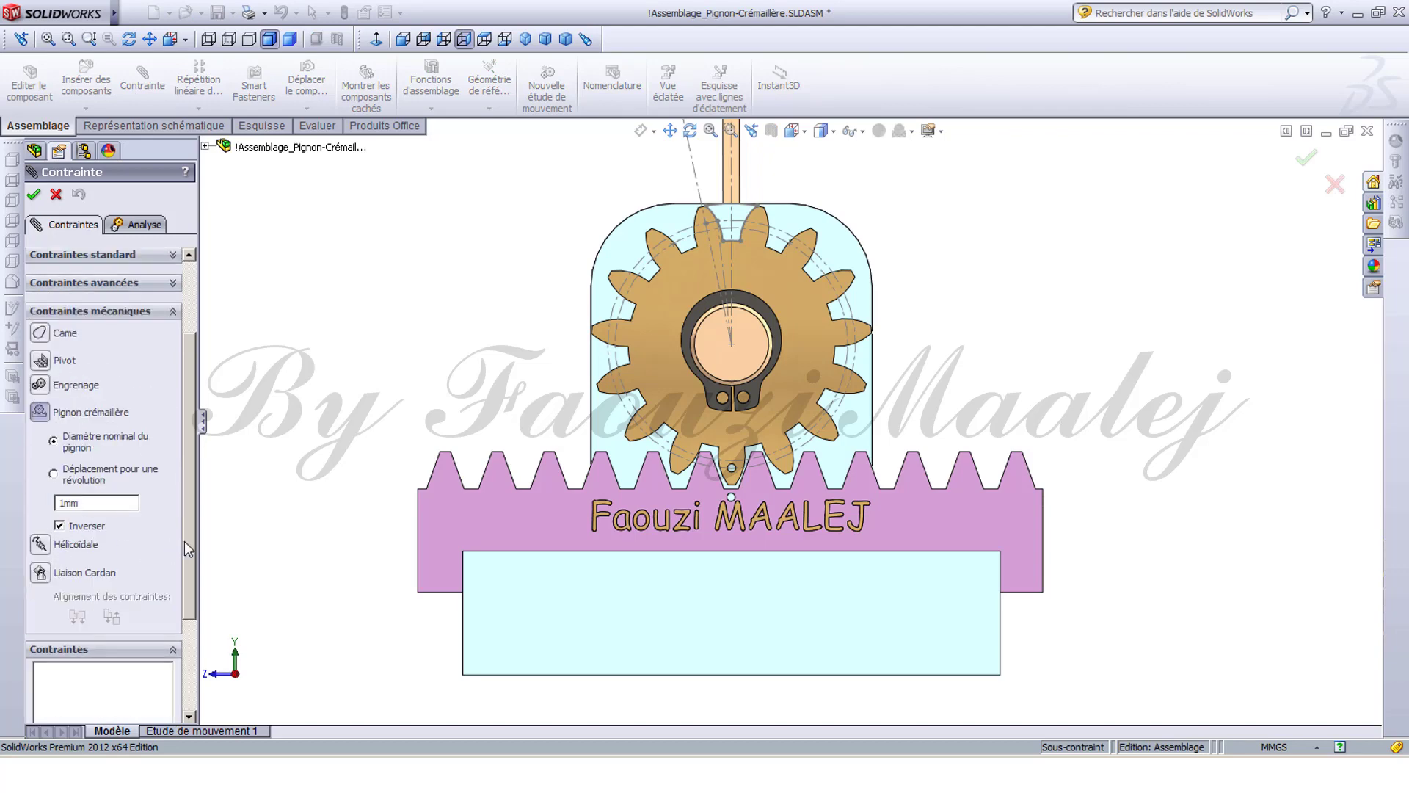
scroll(184, 540, up, 3)
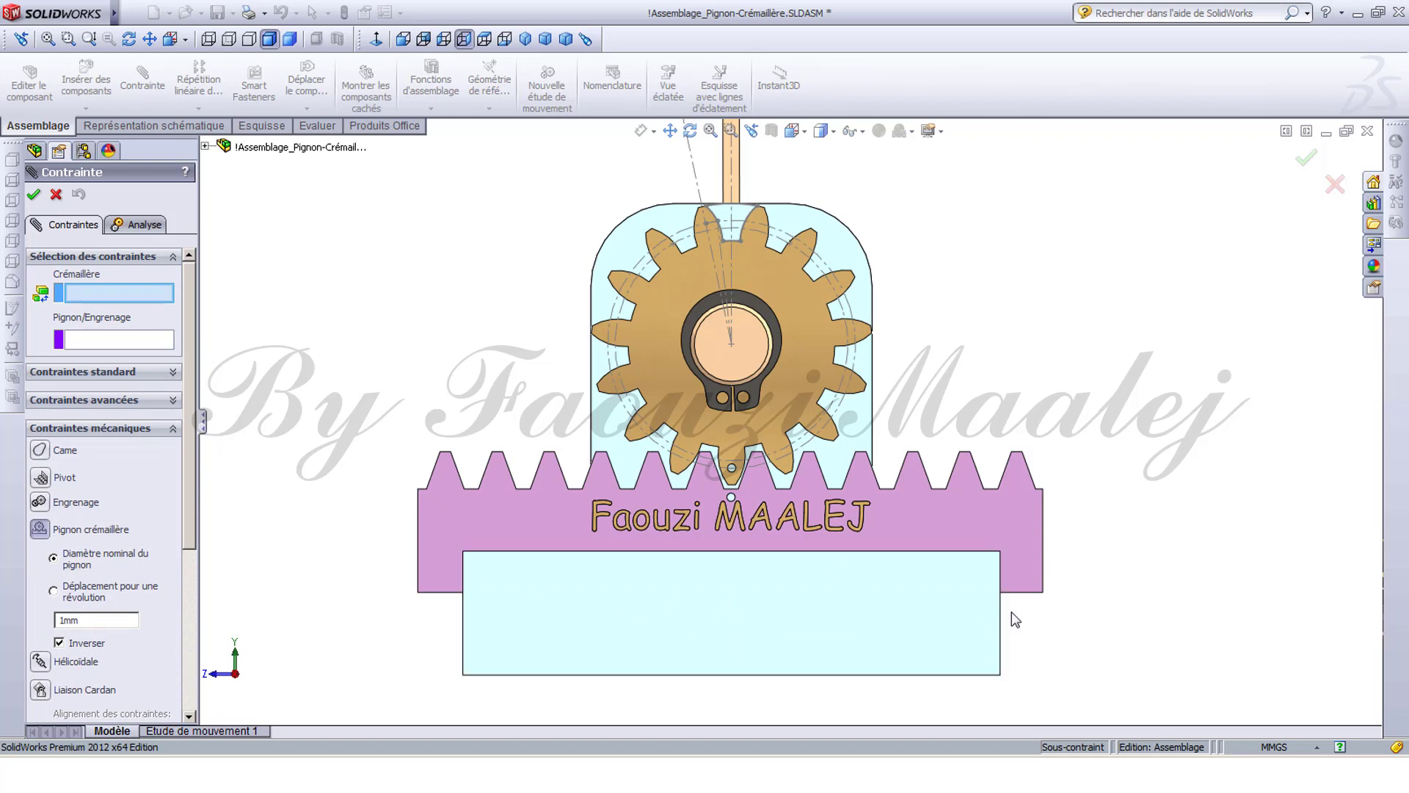
click(1022, 592)
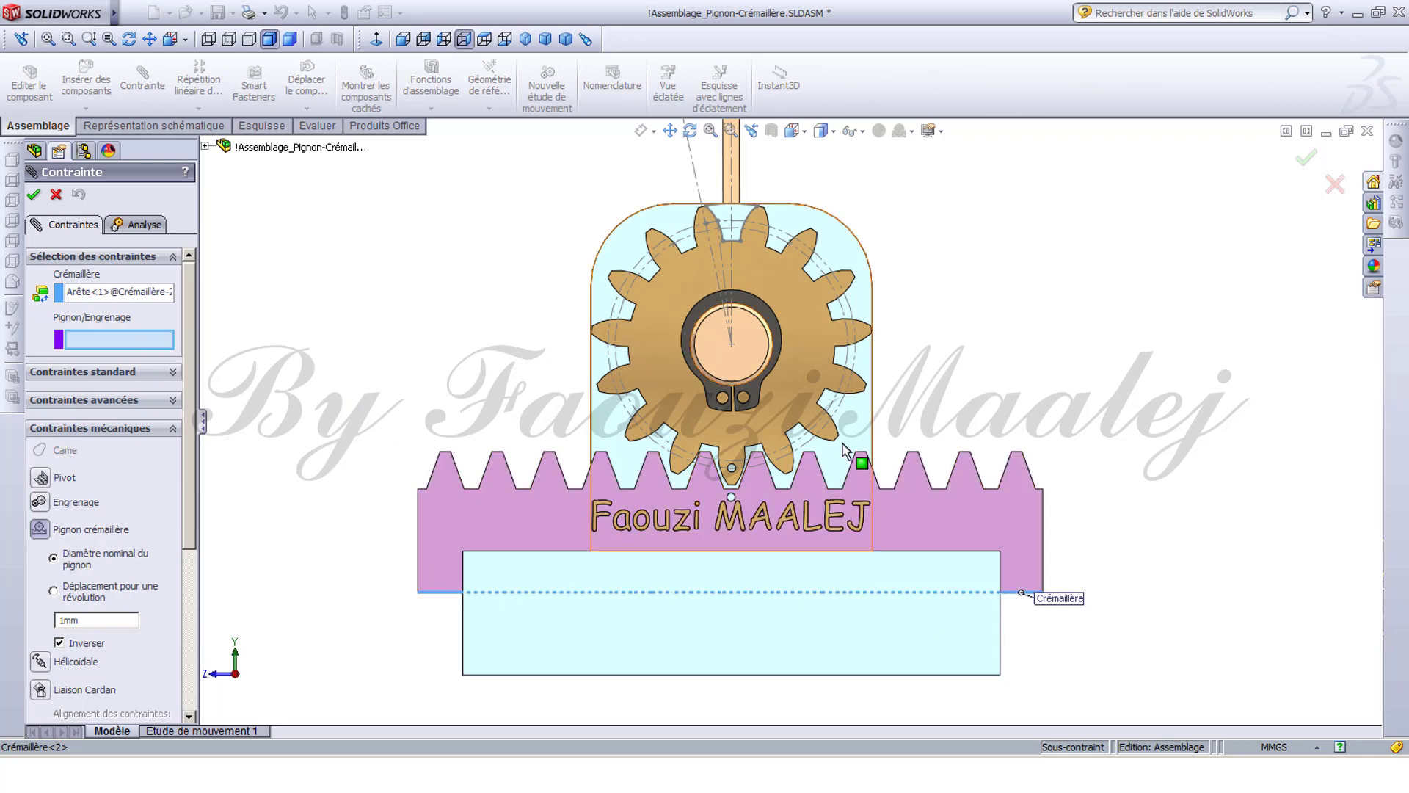
click(839, 417)
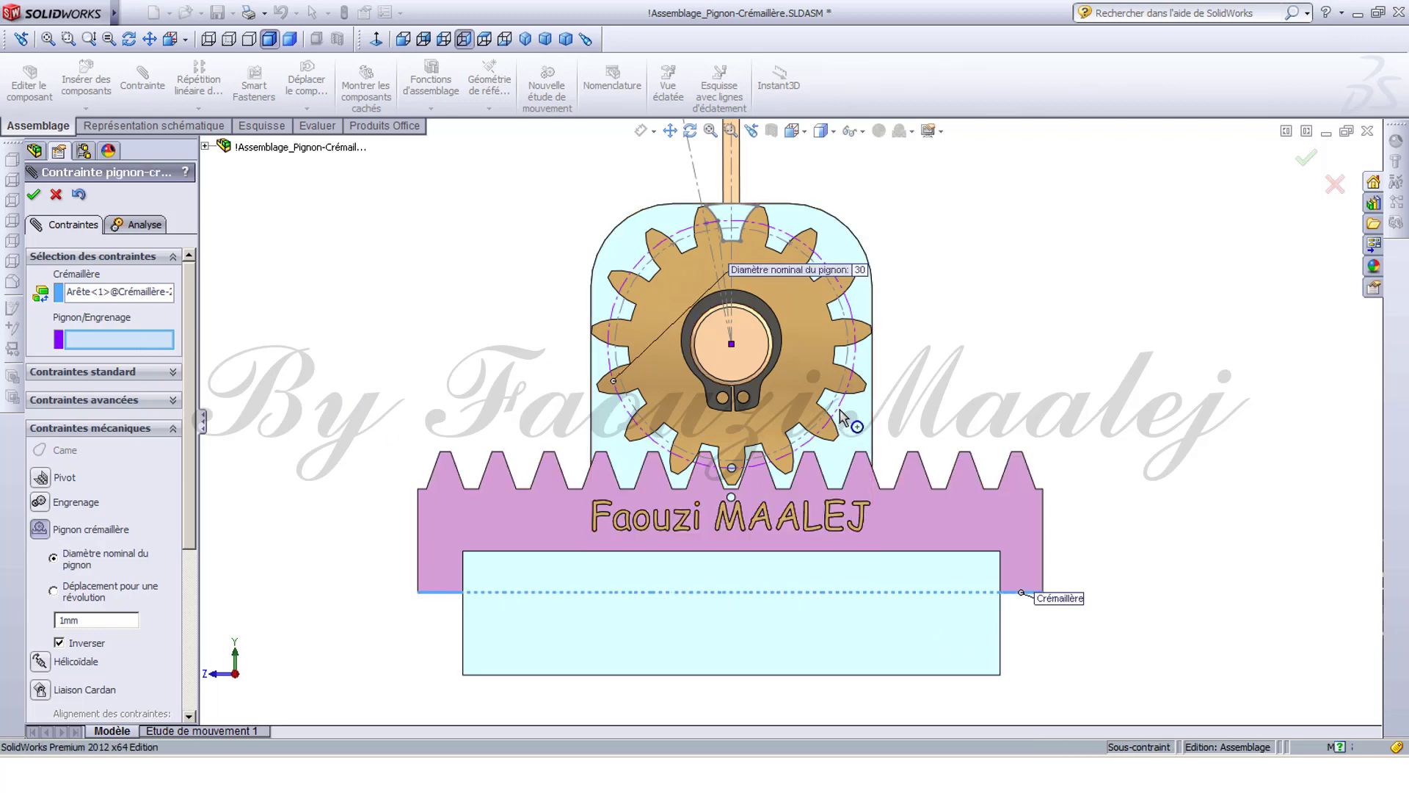
click(33, 195)
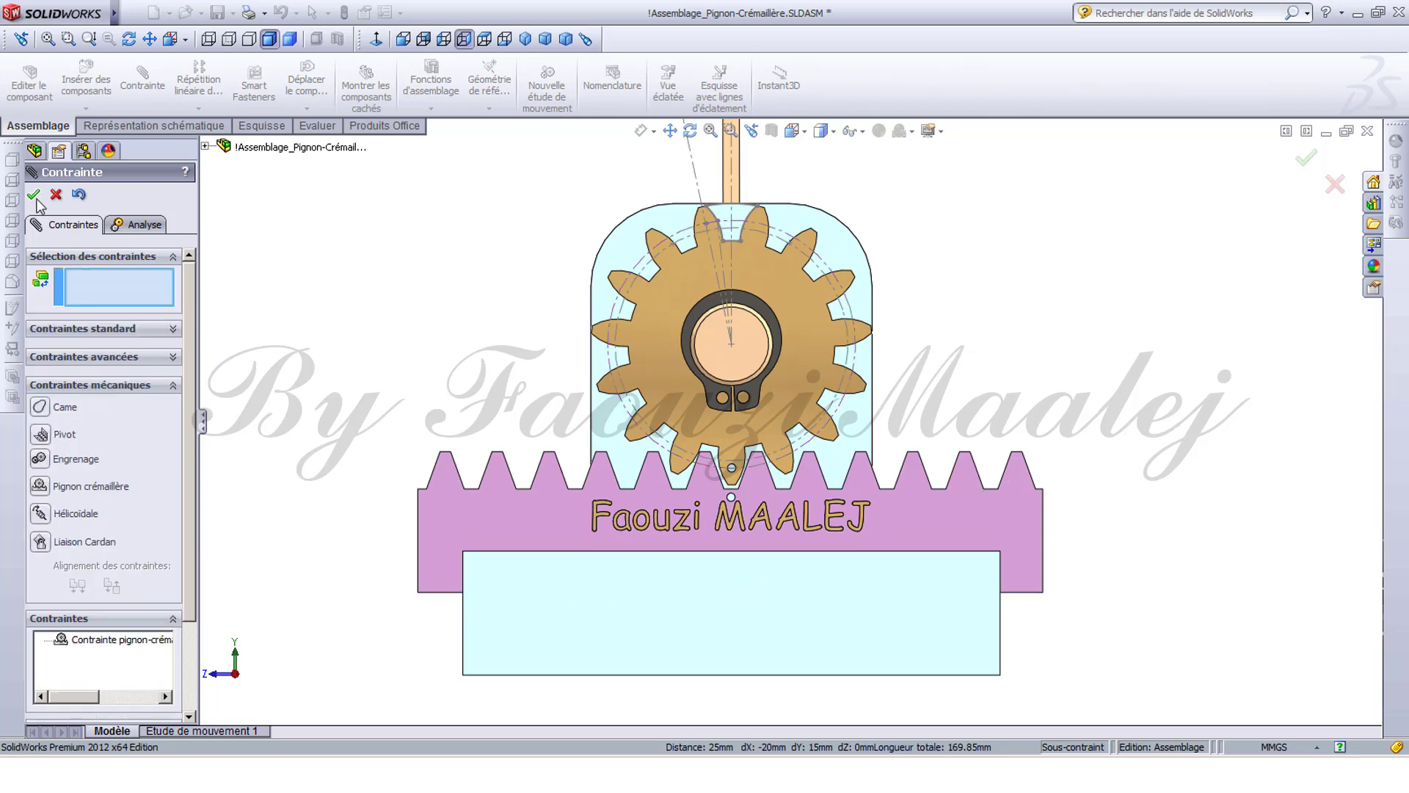
click(34, 195)
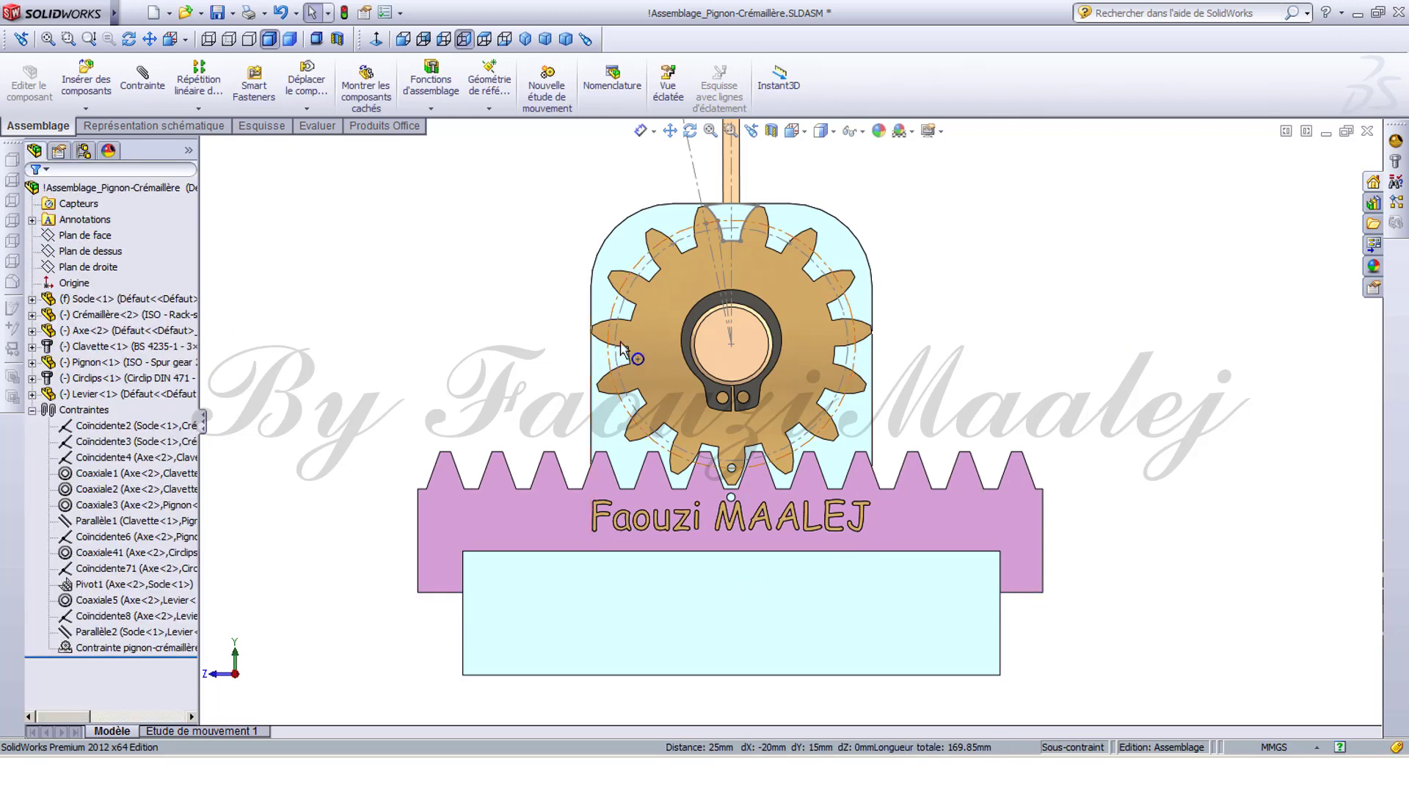
Turn the pinion slightly to test its link with the rack, and review the rack-and-pinion mate's definition, accepting it without changes.
mouse_move(621, 347)
mouse_down()
mouse_move(677, 381)
mouse_move(619, 386)
mouse_move(546, 334)
mouse_move(597, 353)
mouse_up()
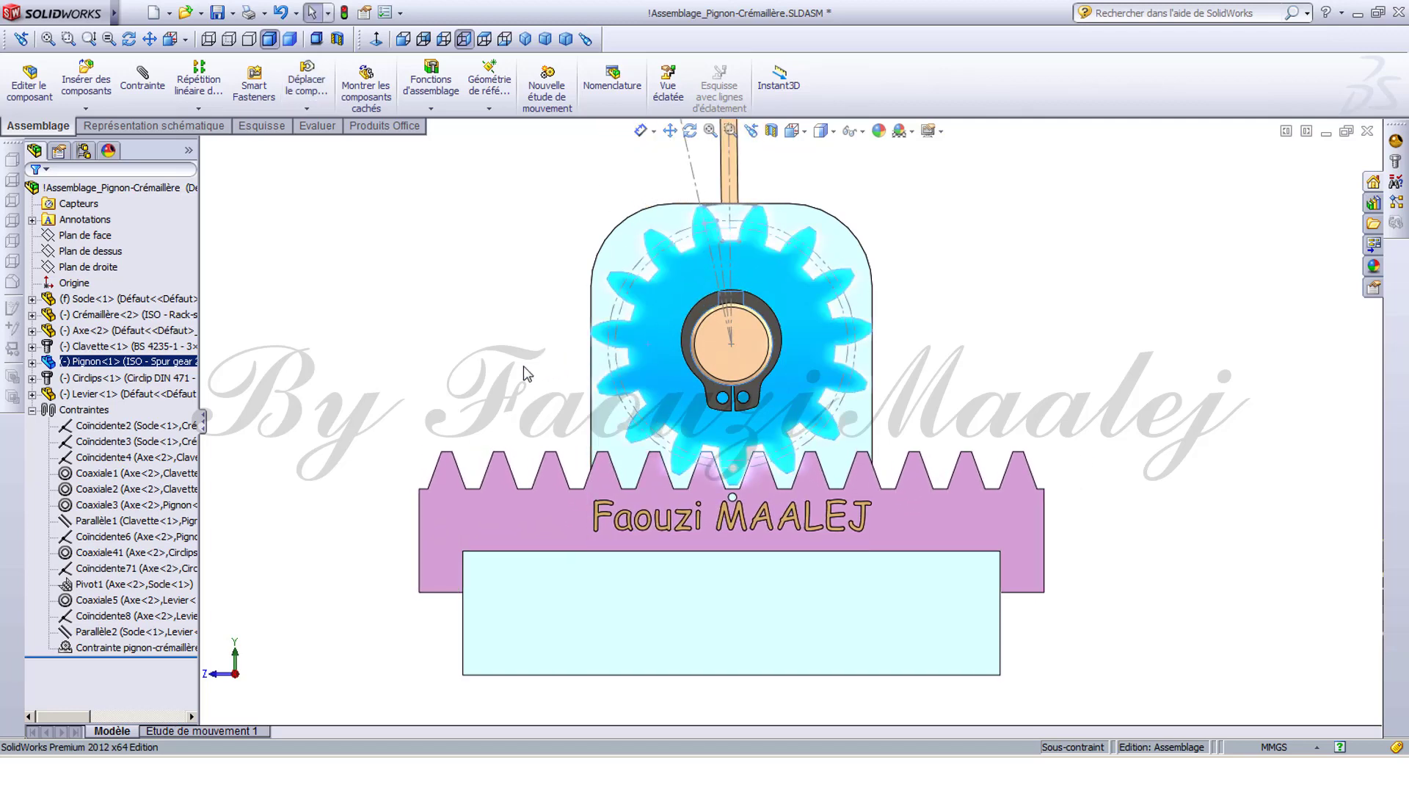
click(328, 413)
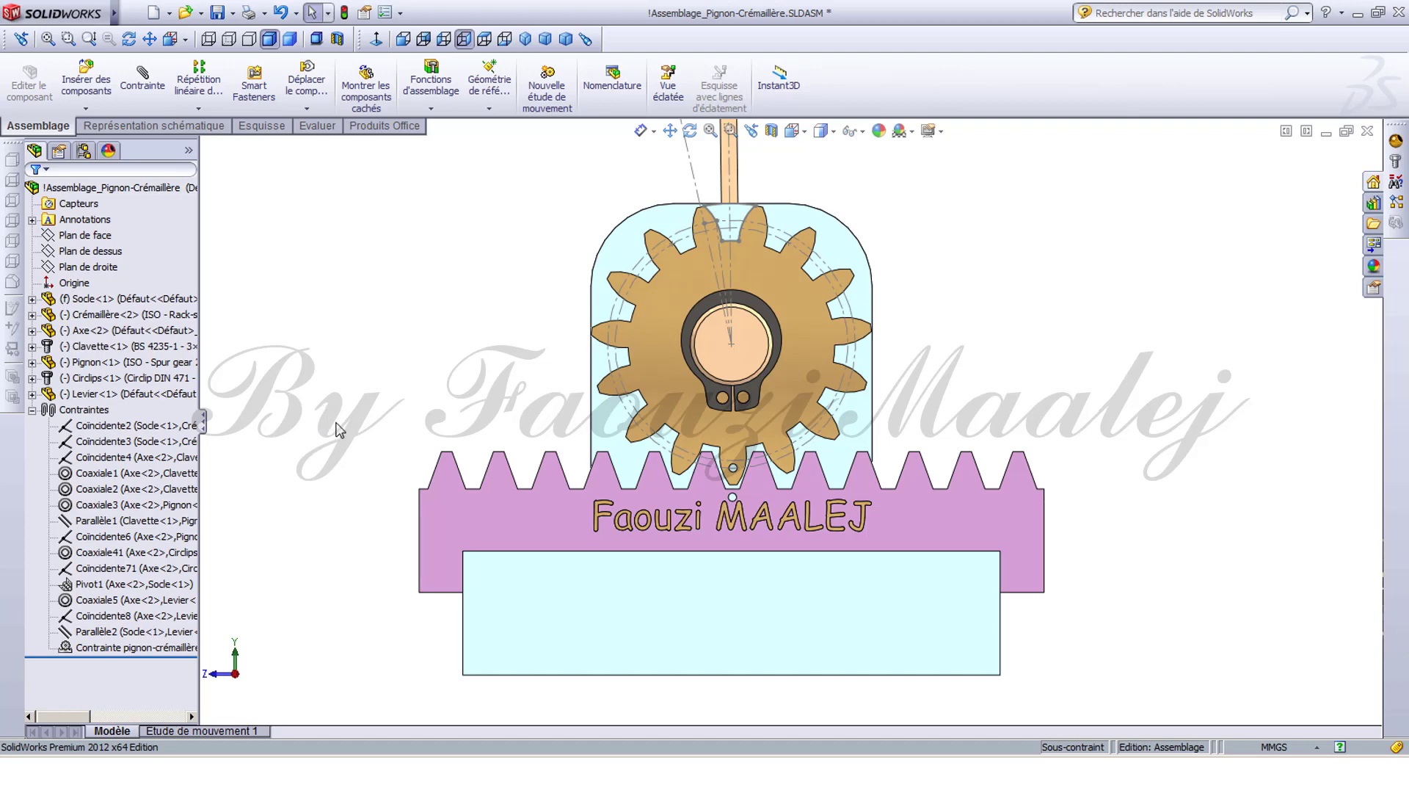
click(161, 647)
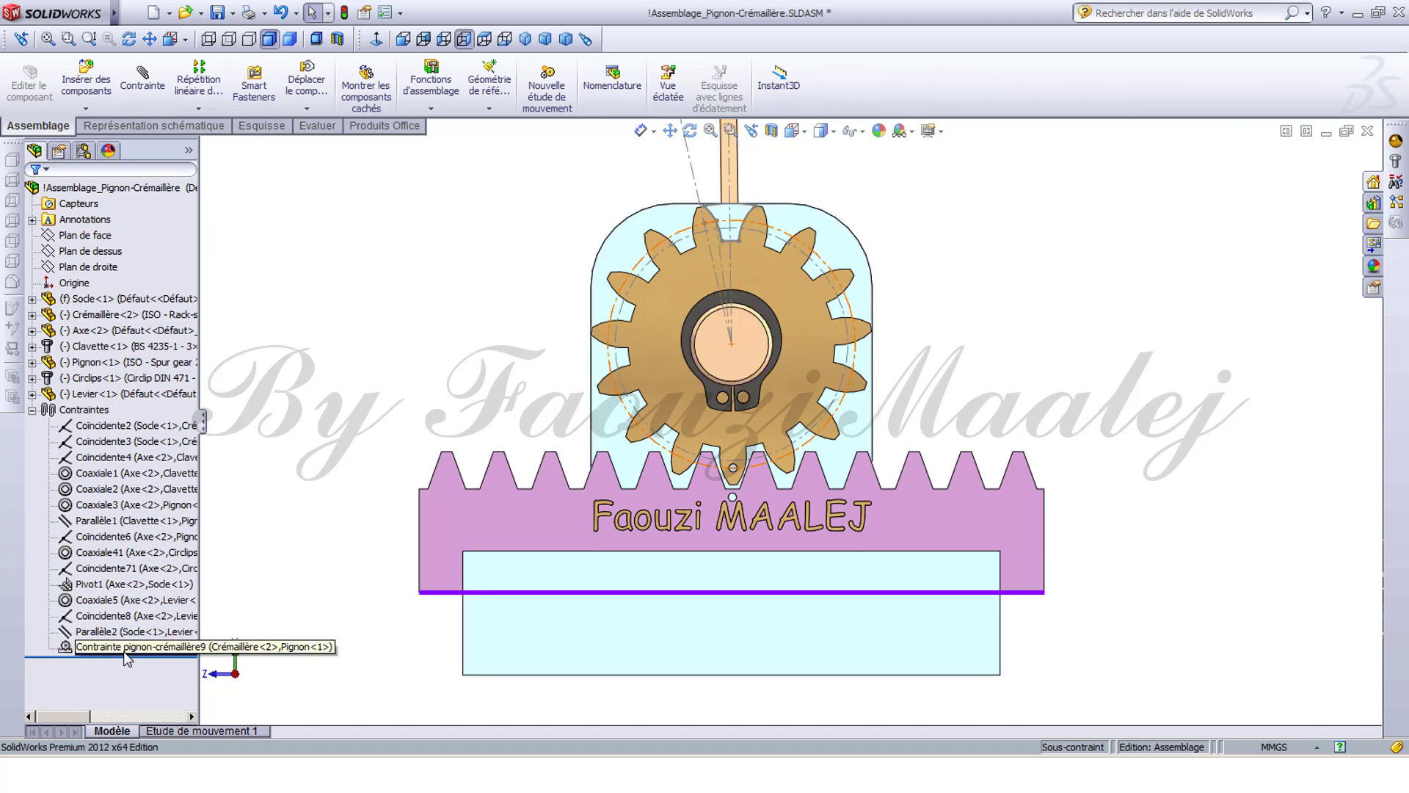
right_click(128, 652)
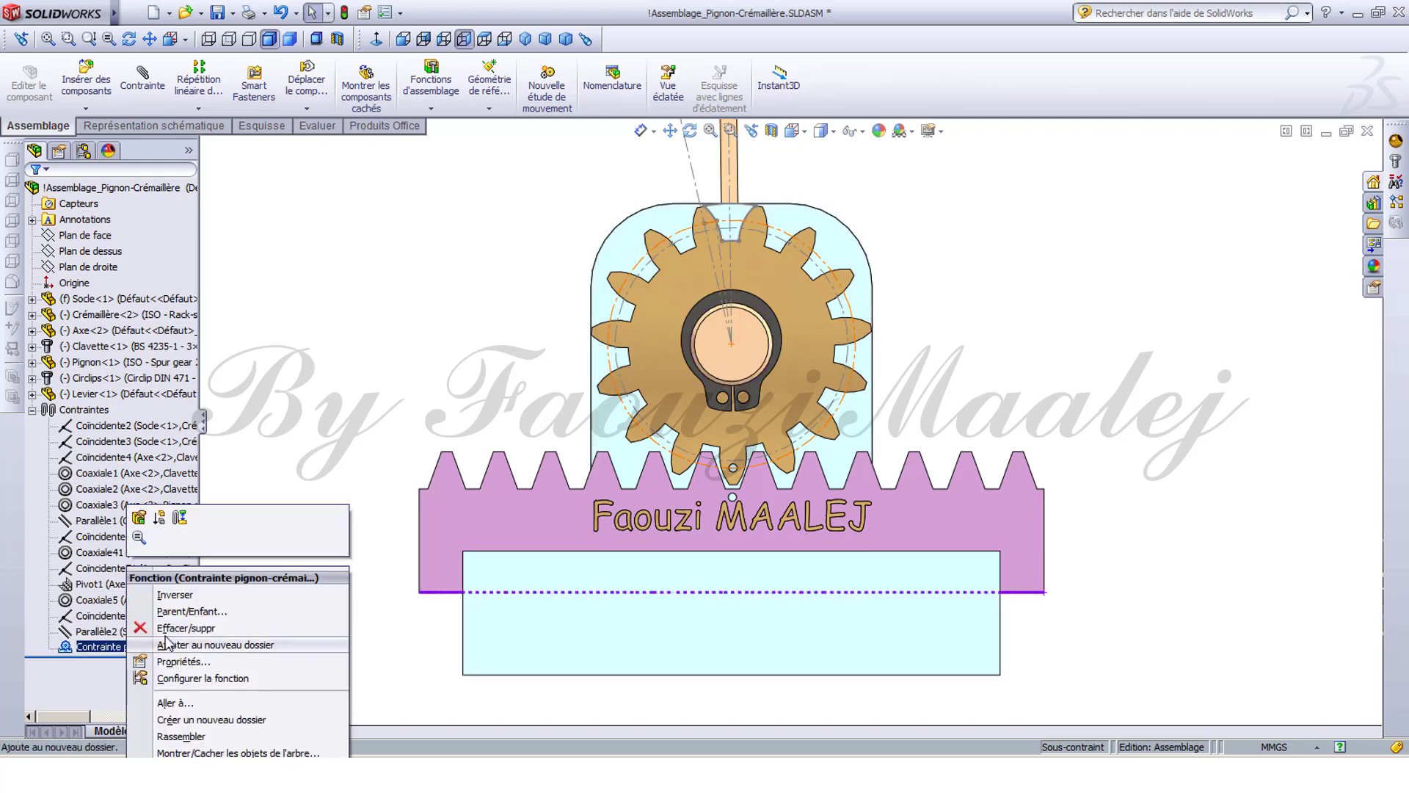
click(136, 536)
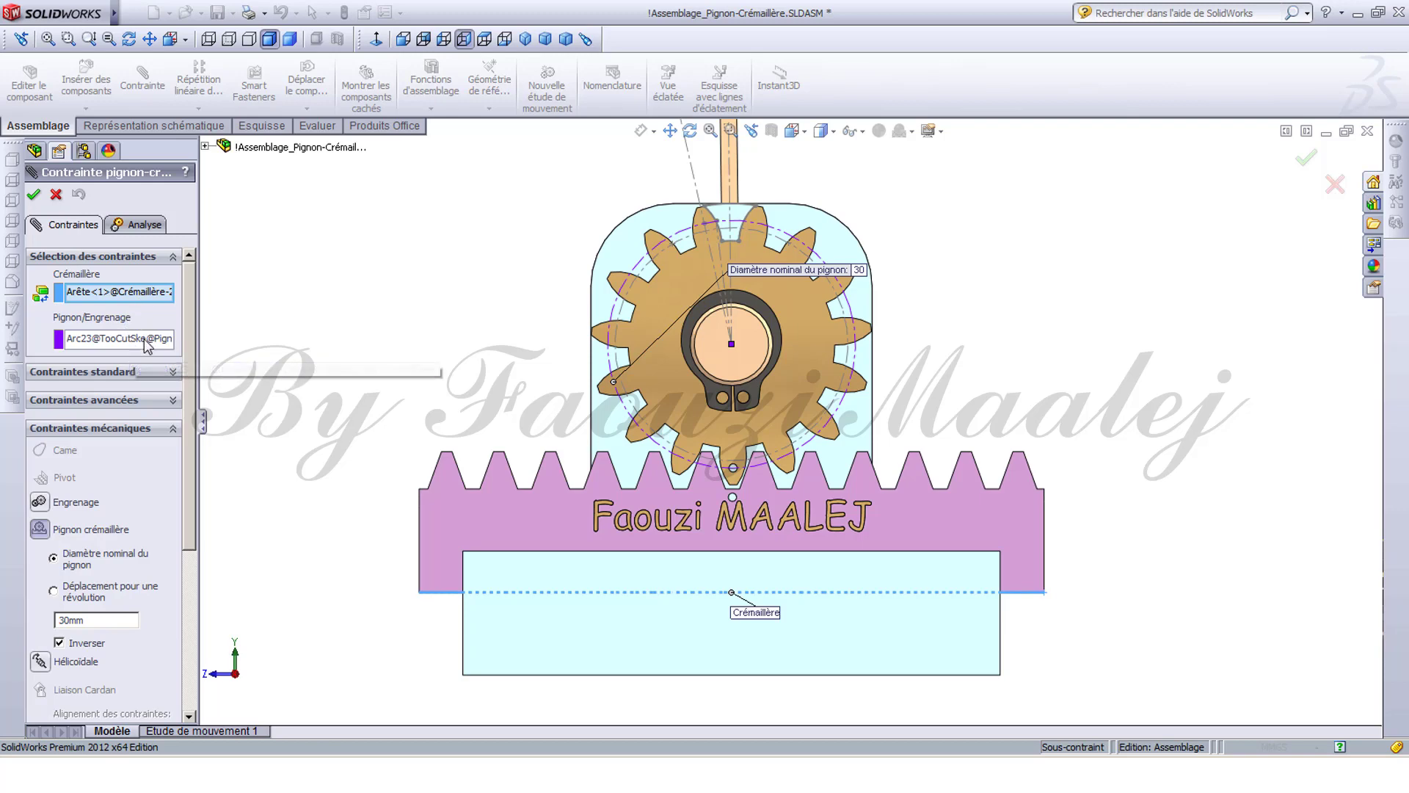
click(33, 196)
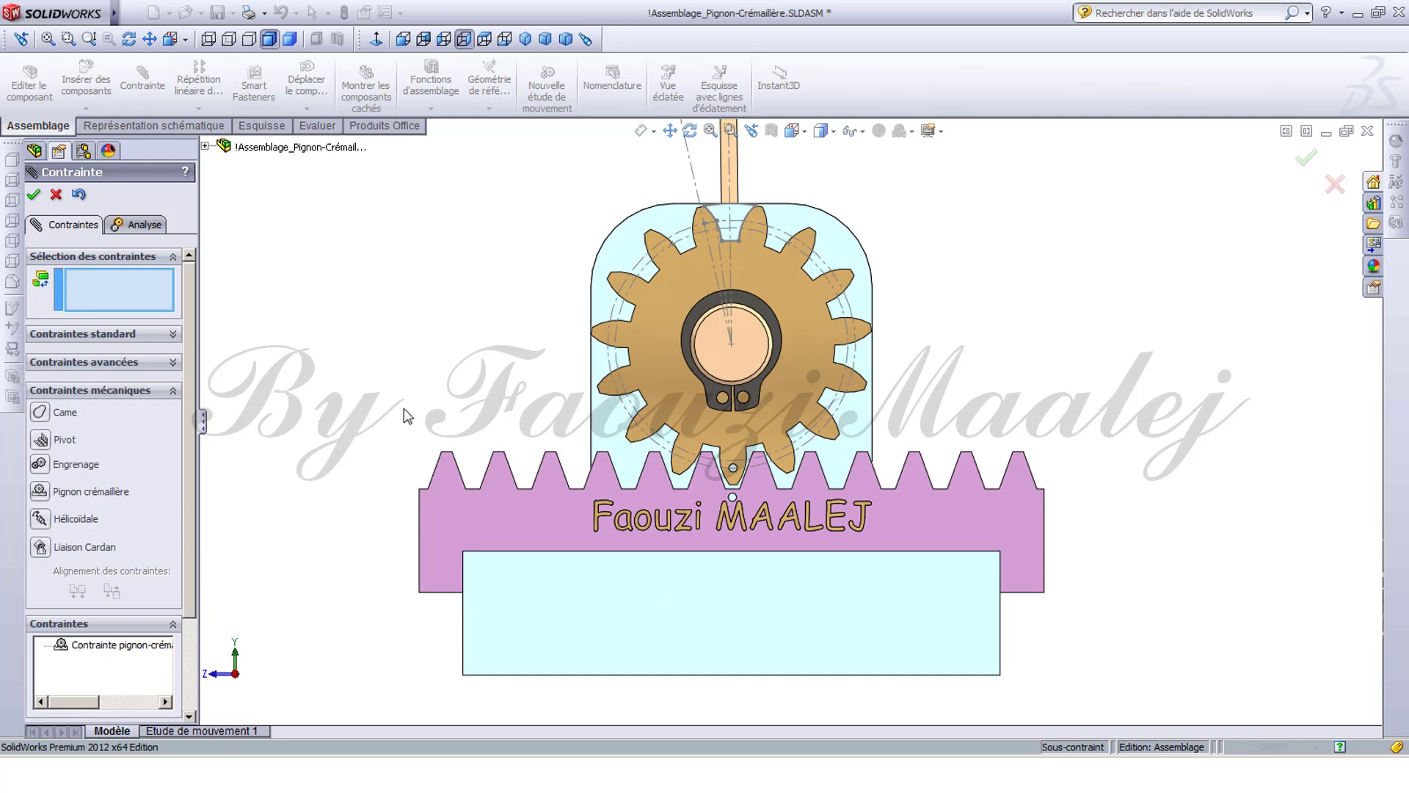
click(34, 195)
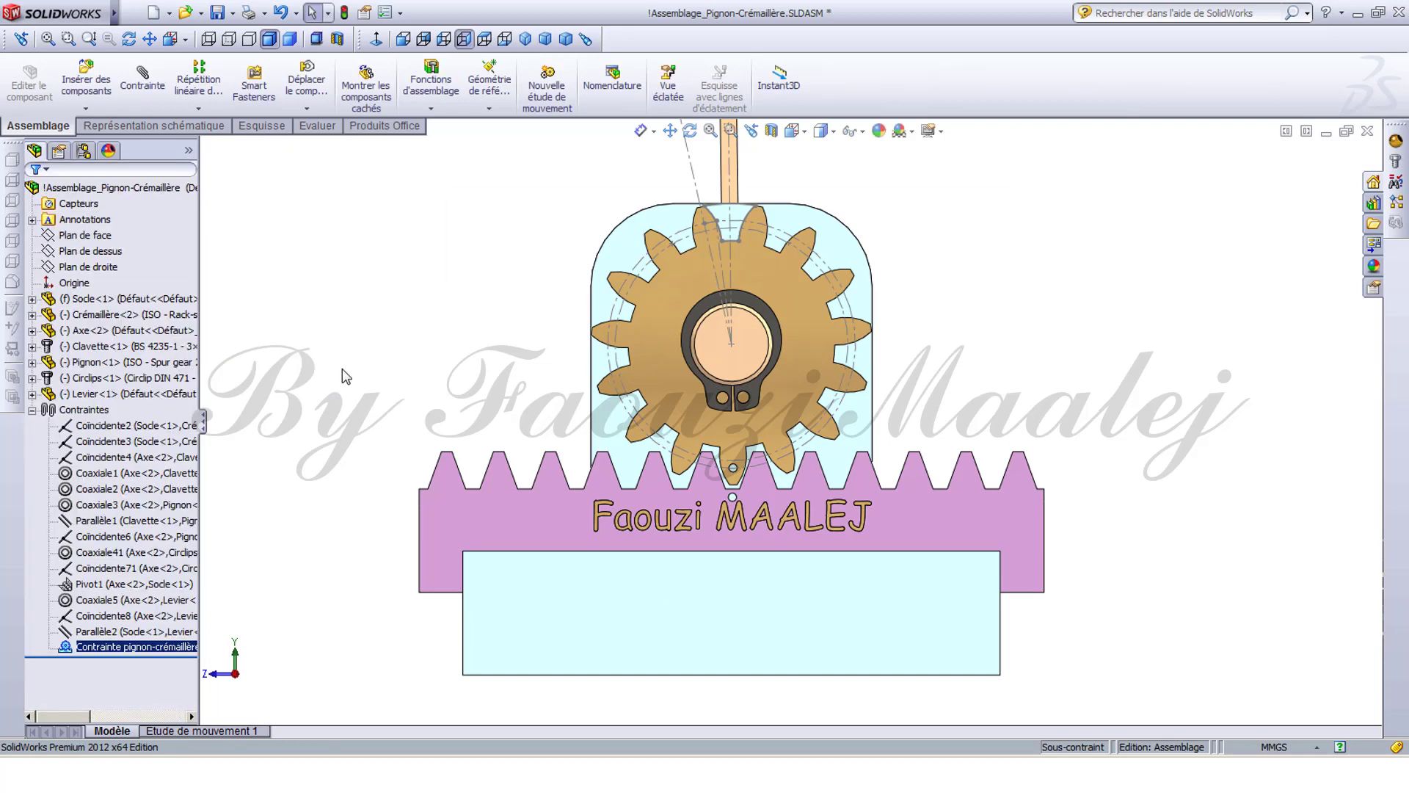
Swing the lever in an angled view to check that the pinion and rack move together.
scroll(343, 369, up, 2)
middle_drag(567, 295, 605, 311)
drag(731, 216, 730, 261)
click(998, 347)
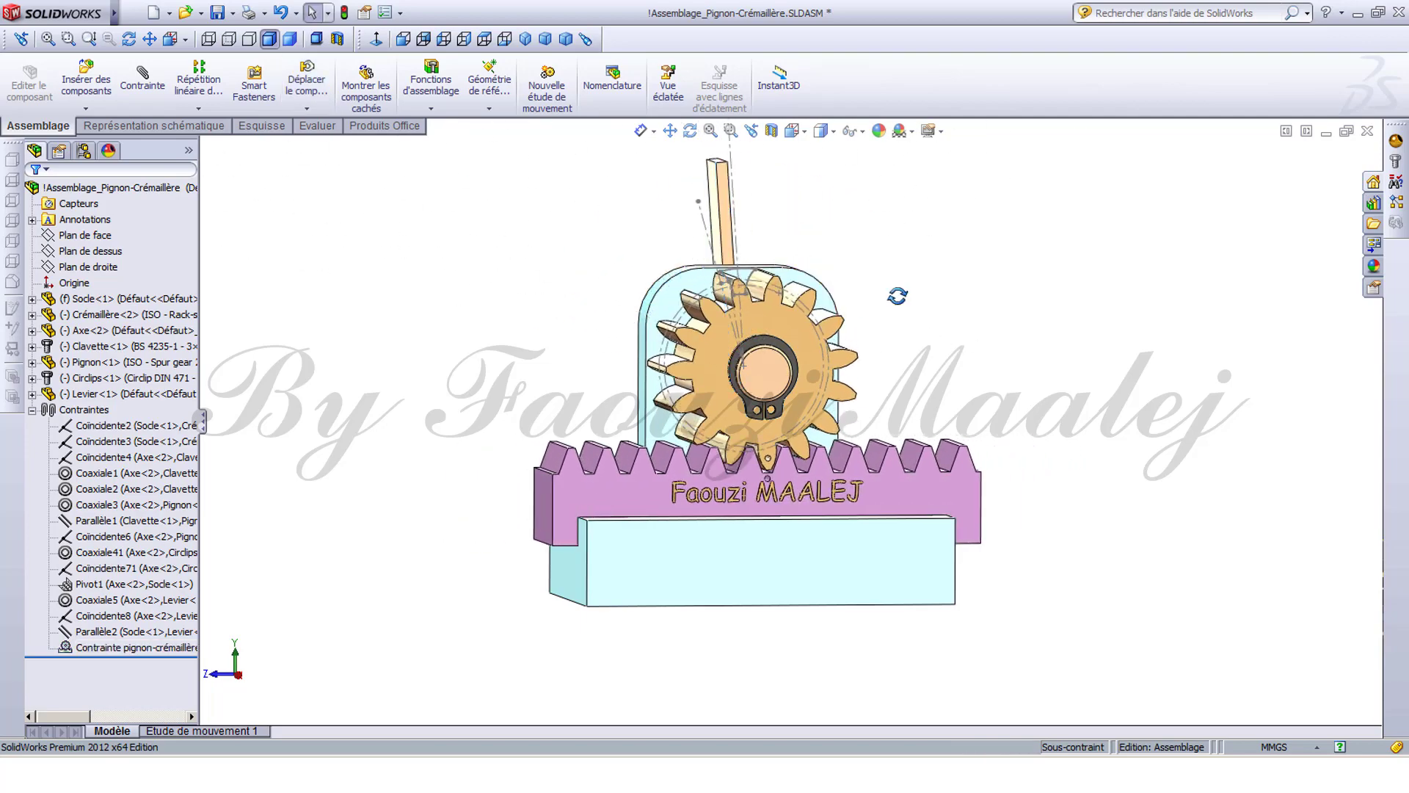
Hide the pinion's tooth-cut sketch in an angled view of the assembly.
middle_drag(897, 295, 757, 224)
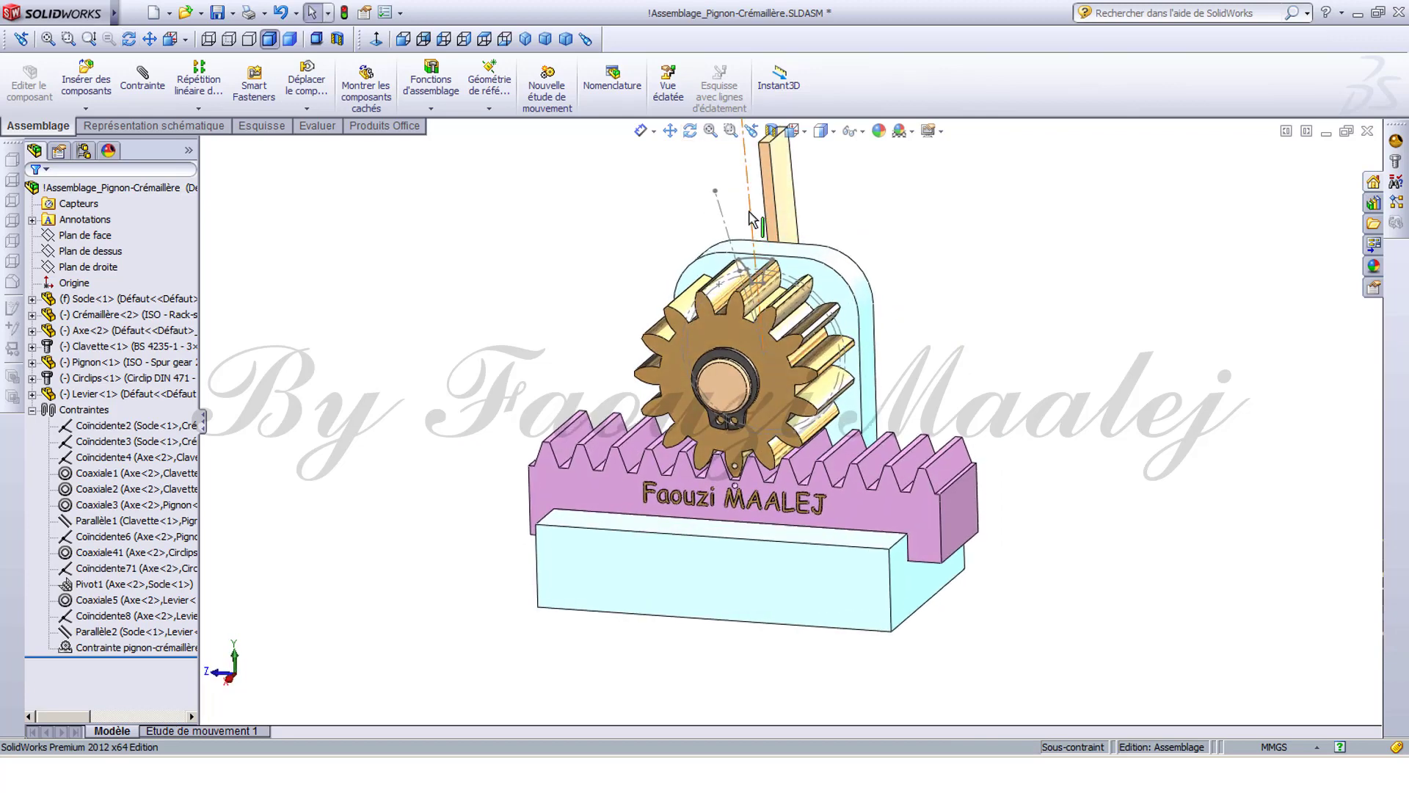
right_click(753, 219)
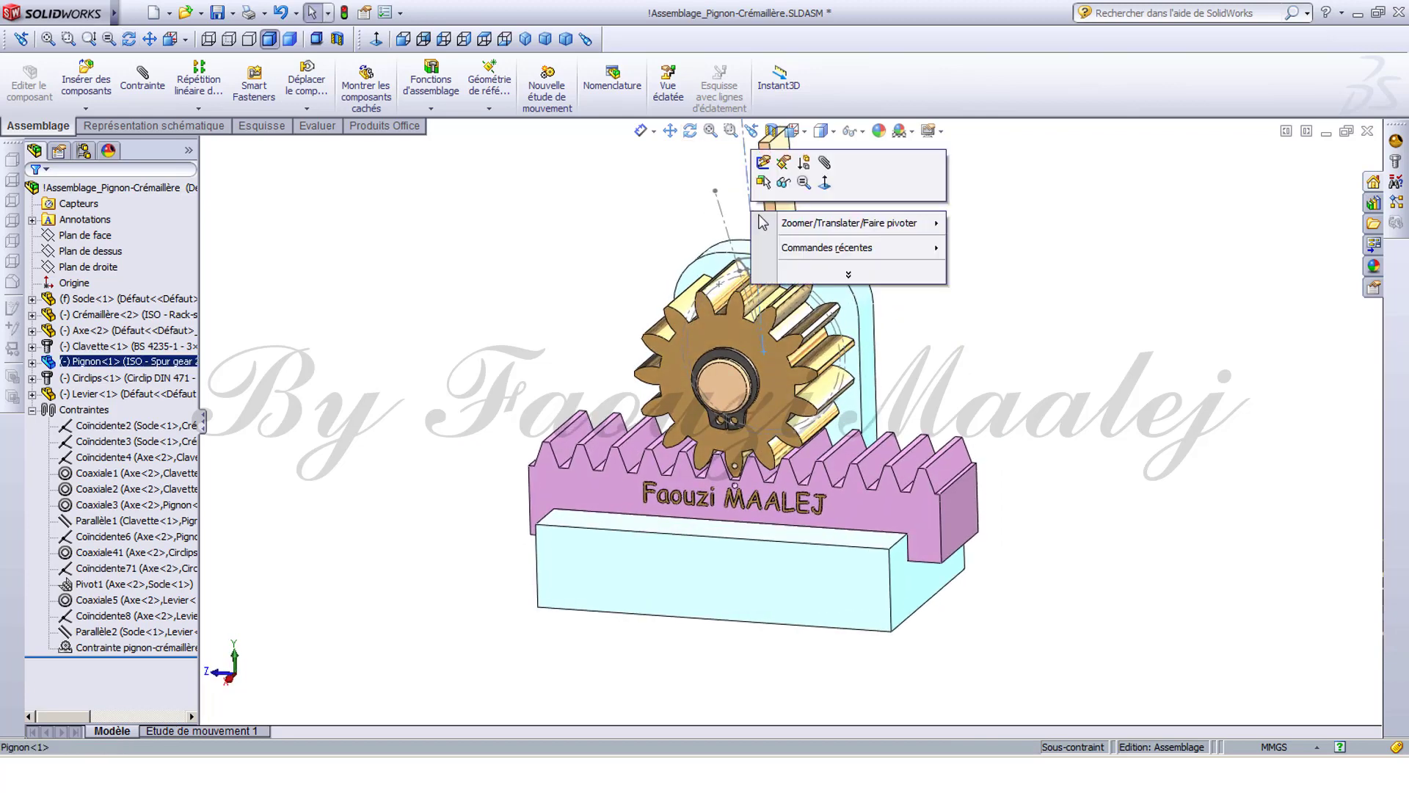
click(783, 185)
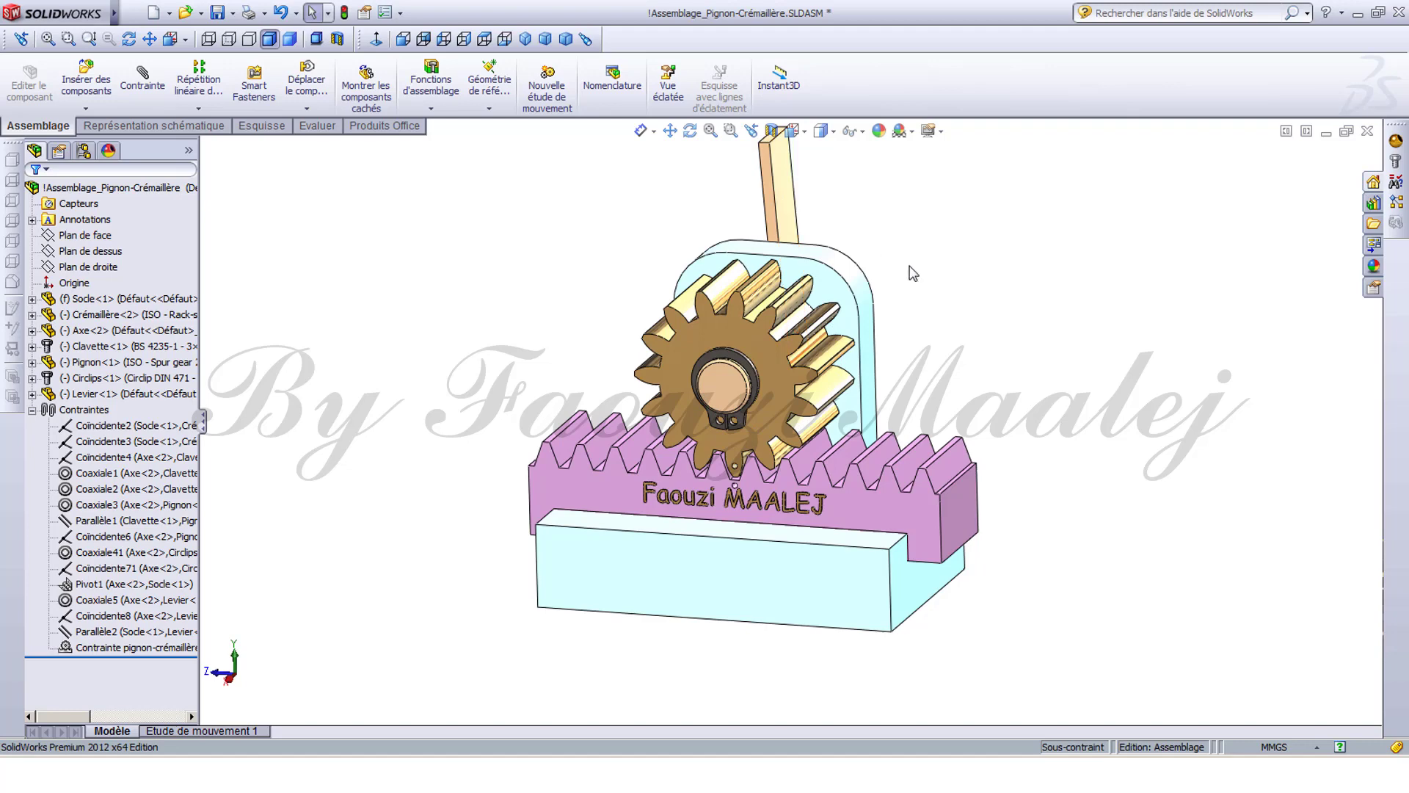
Add an advanced limit-angle mate between the lever's wide side face and the base upright's top face, with the angle set to 0°.
click(144, 90)
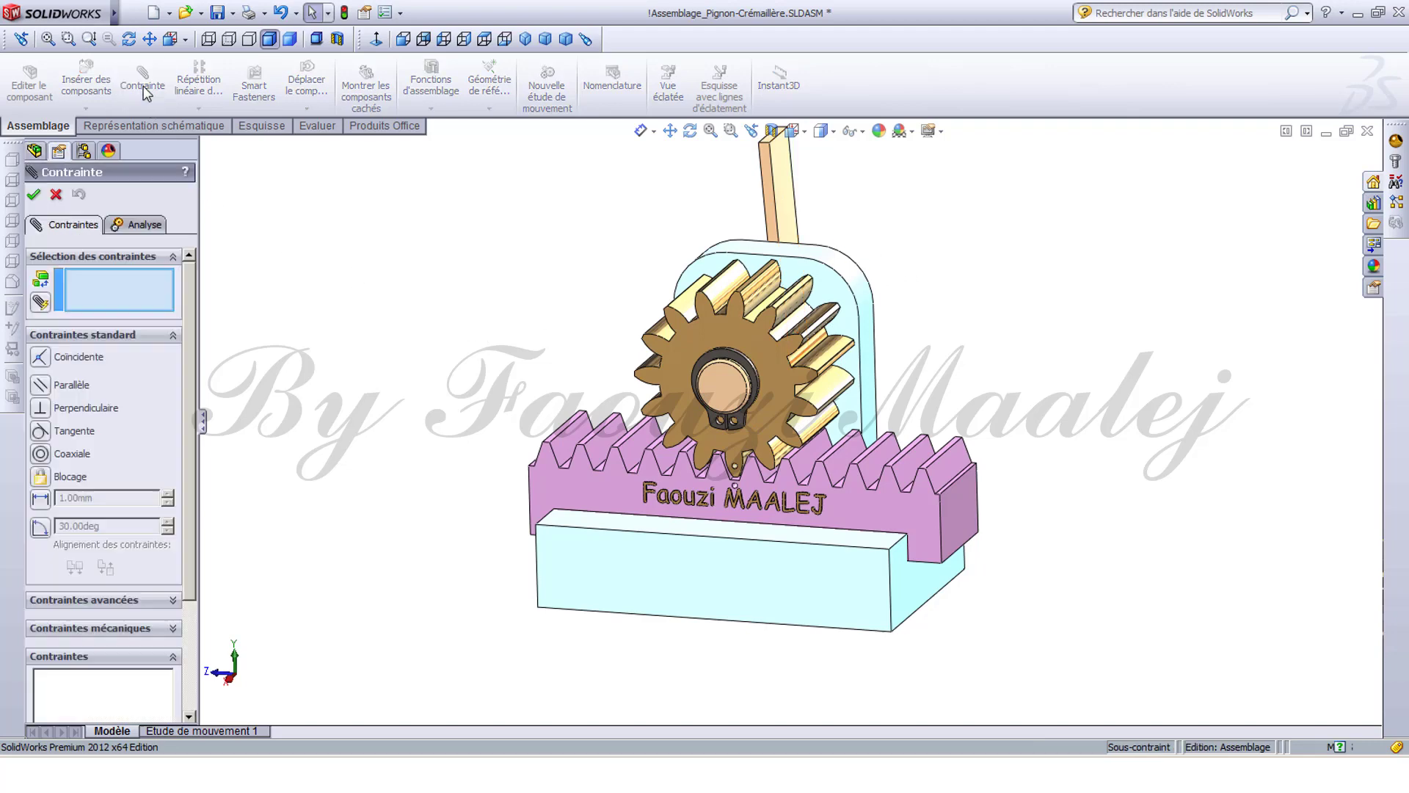
click(123, 600)
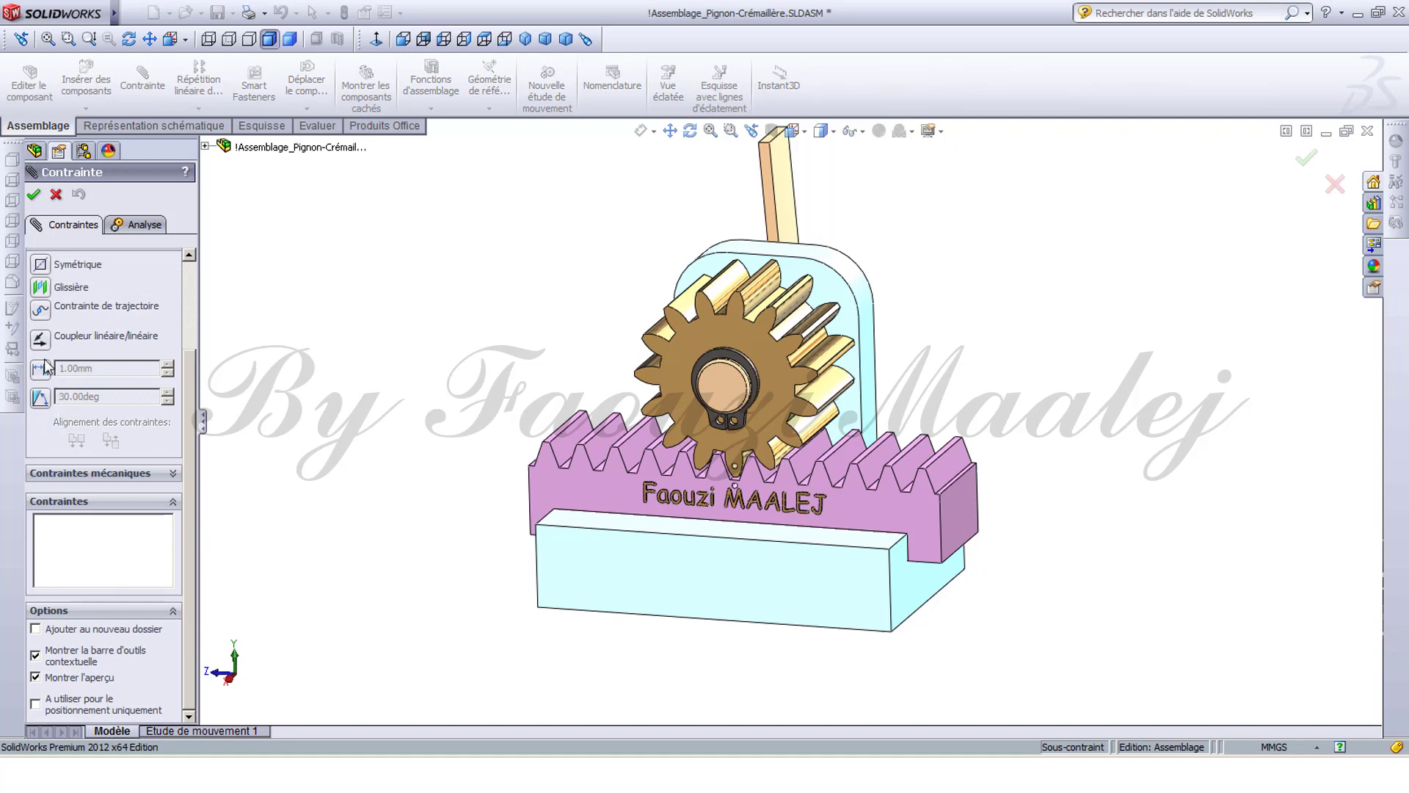
click(42, 397)
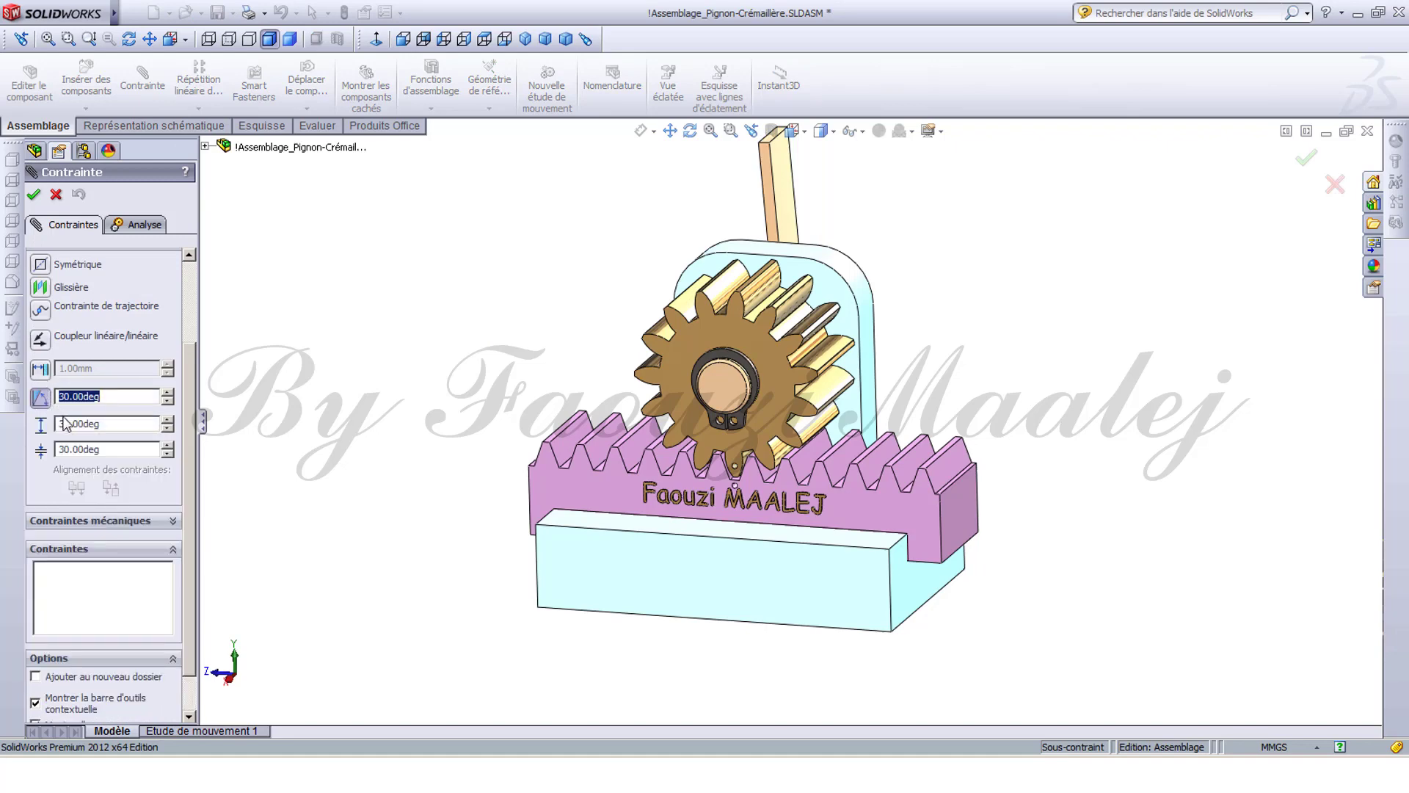
text(0)
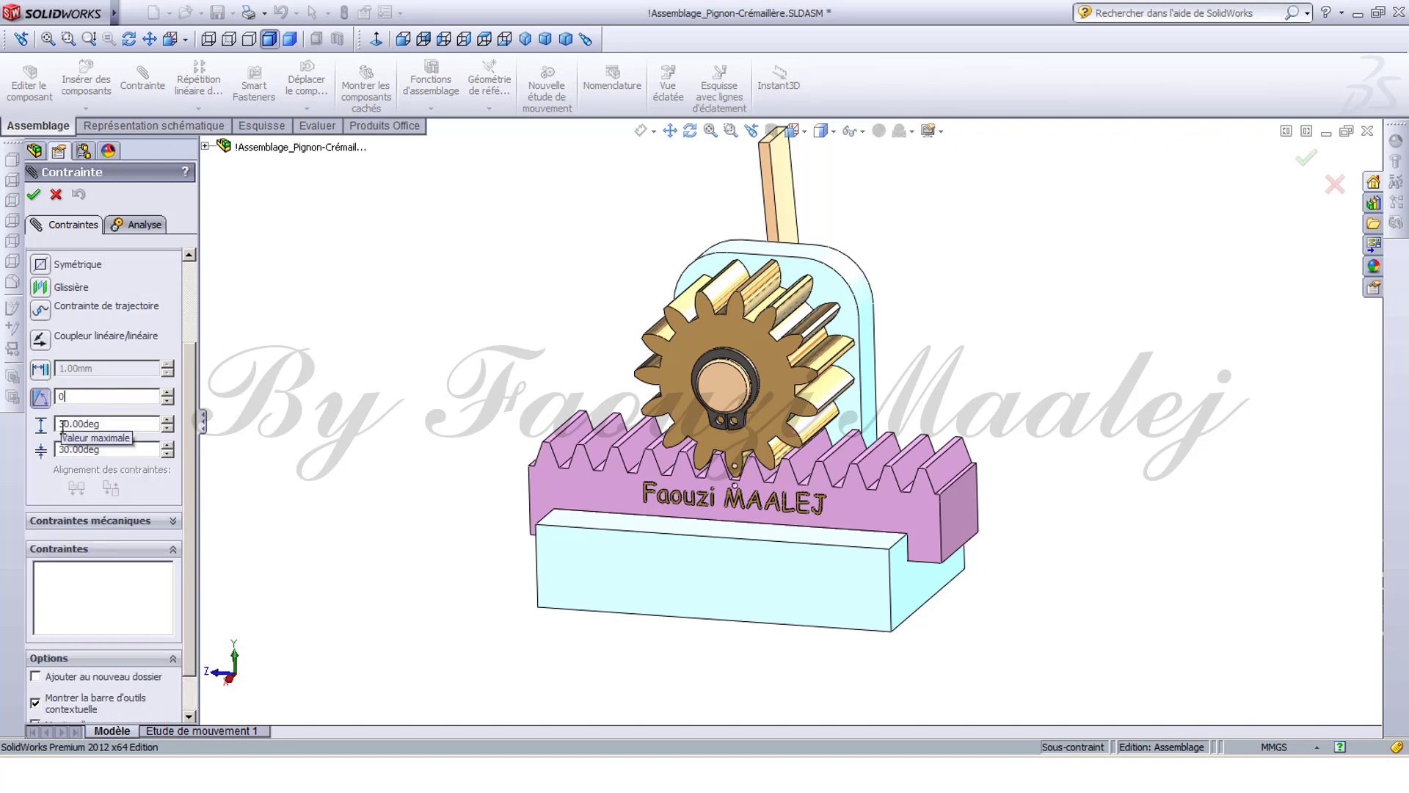
click(87, 426)
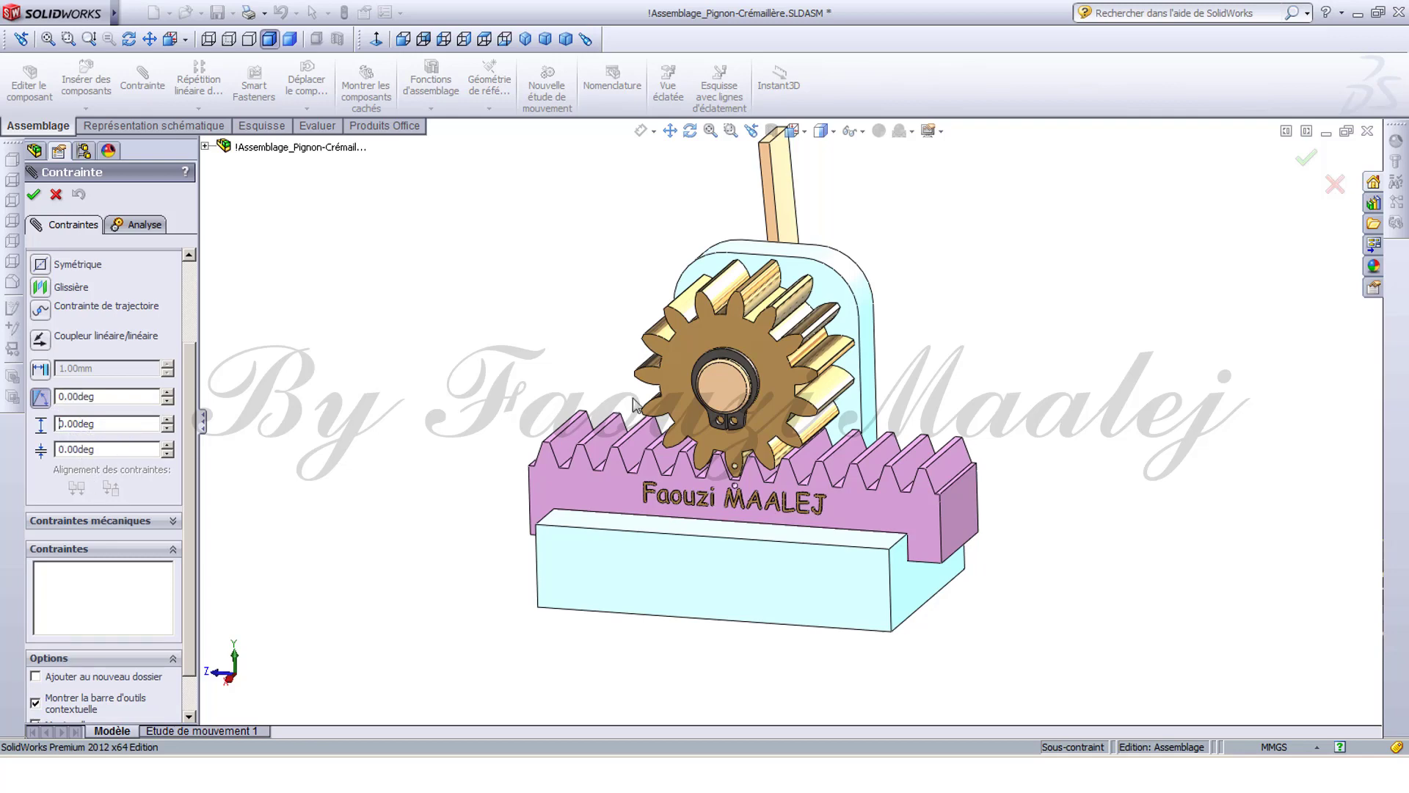
drag(188, 372, 222, 288)
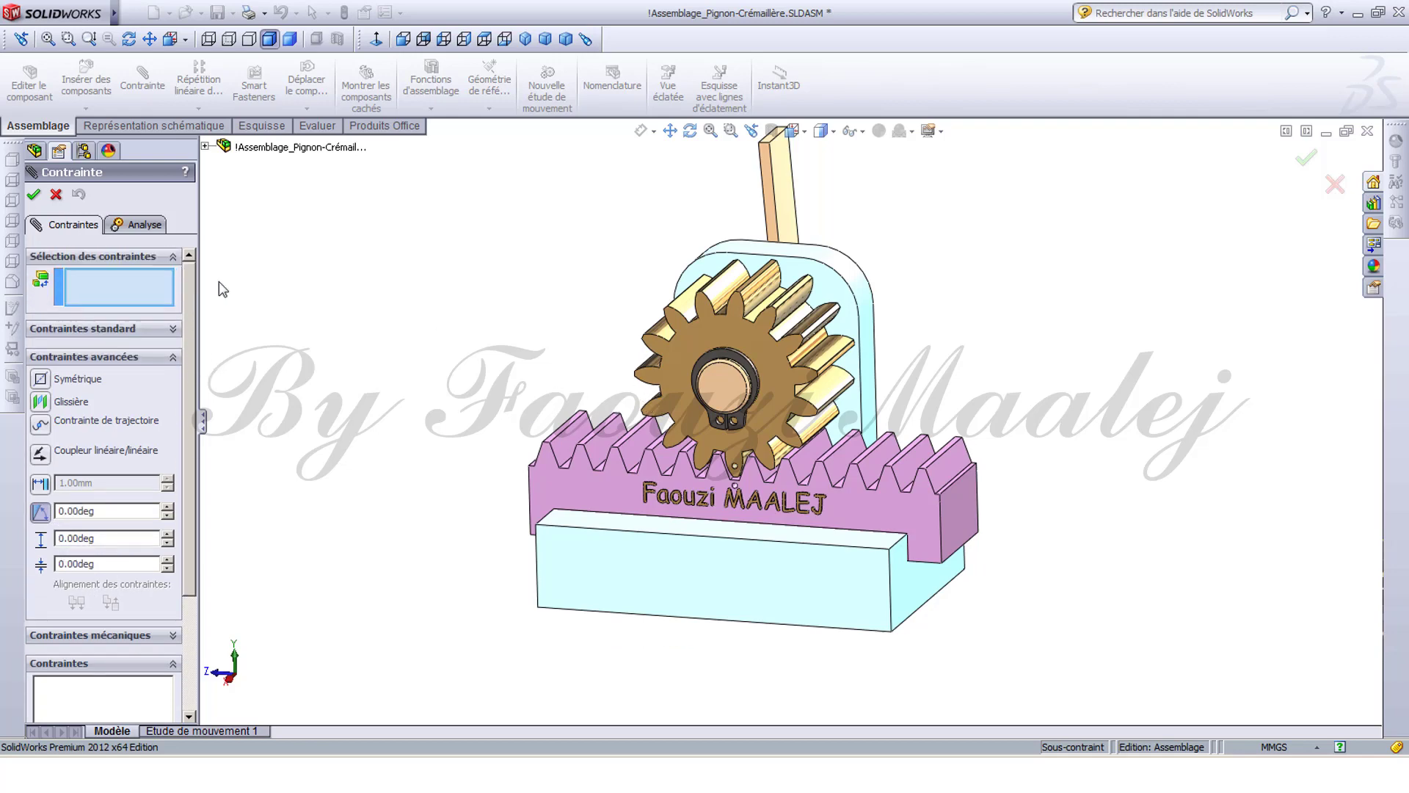
click(787, 217)
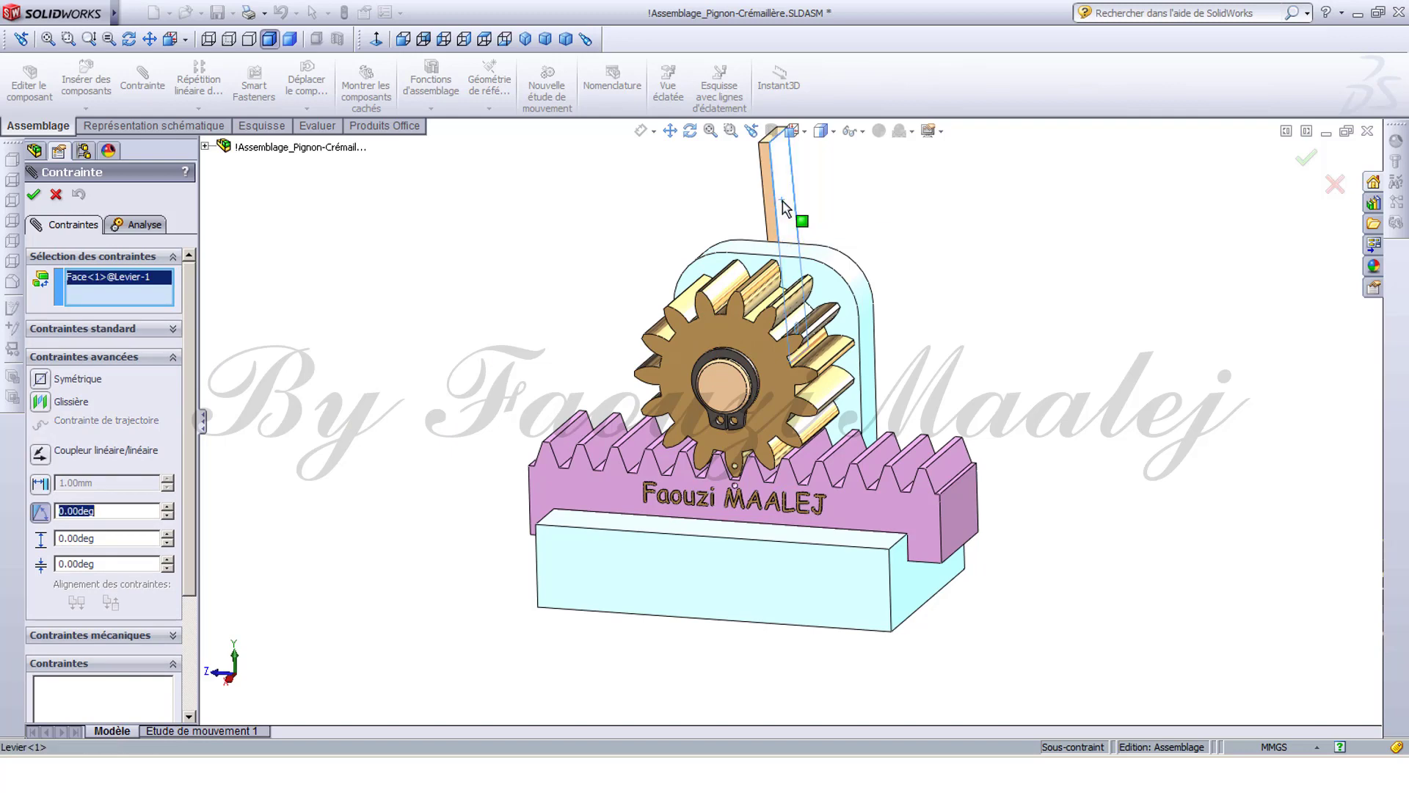
click(763, 252)
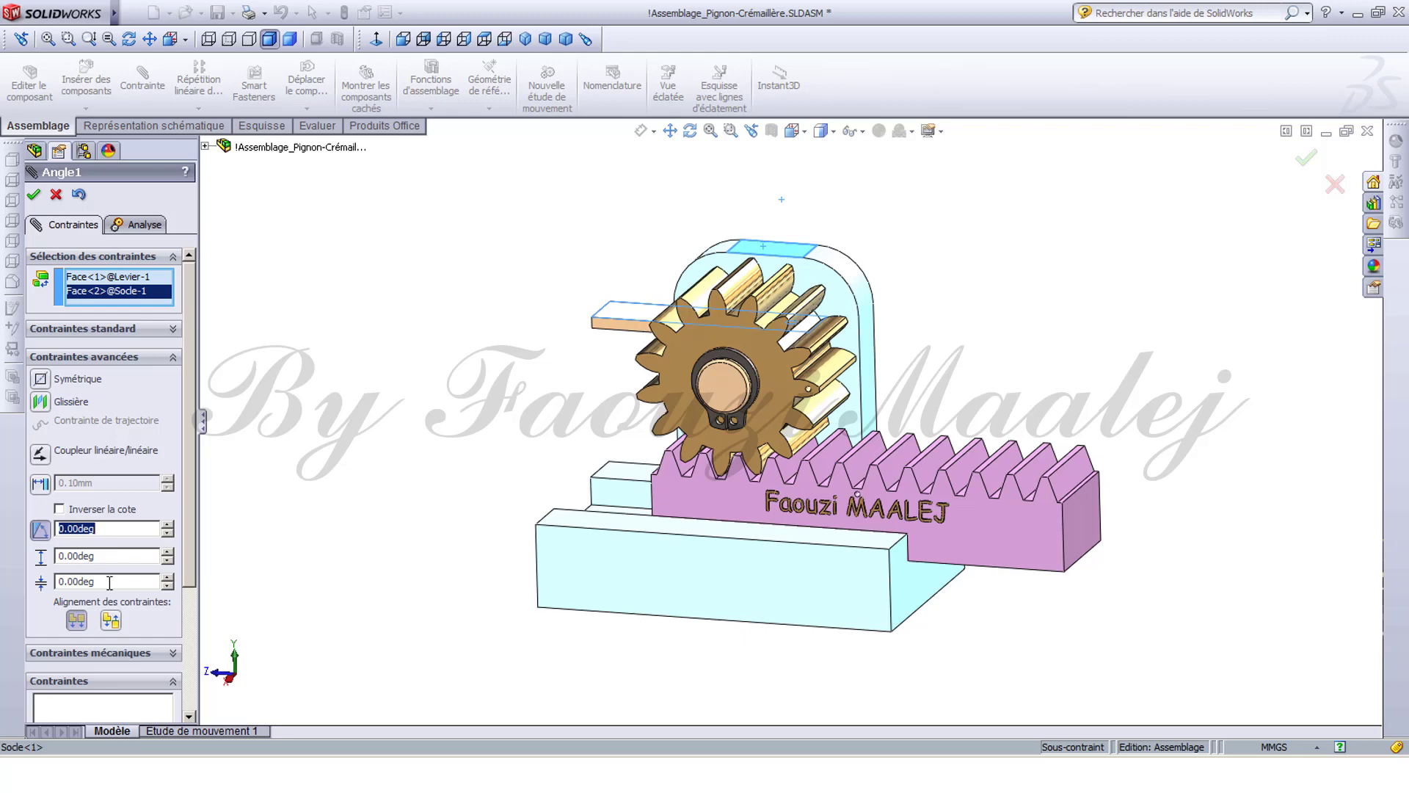
key(Tab)
click(33, 195)
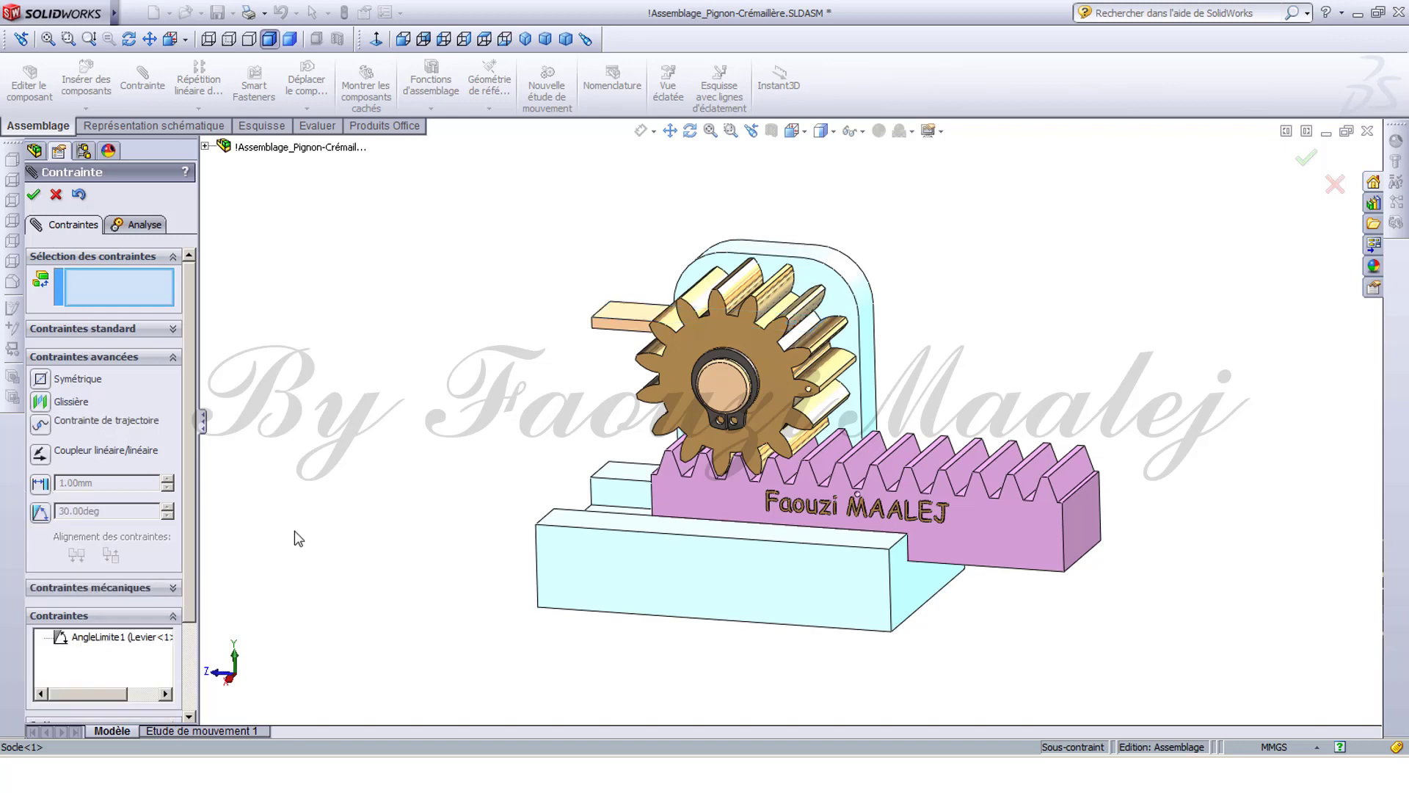
click(33, 195)
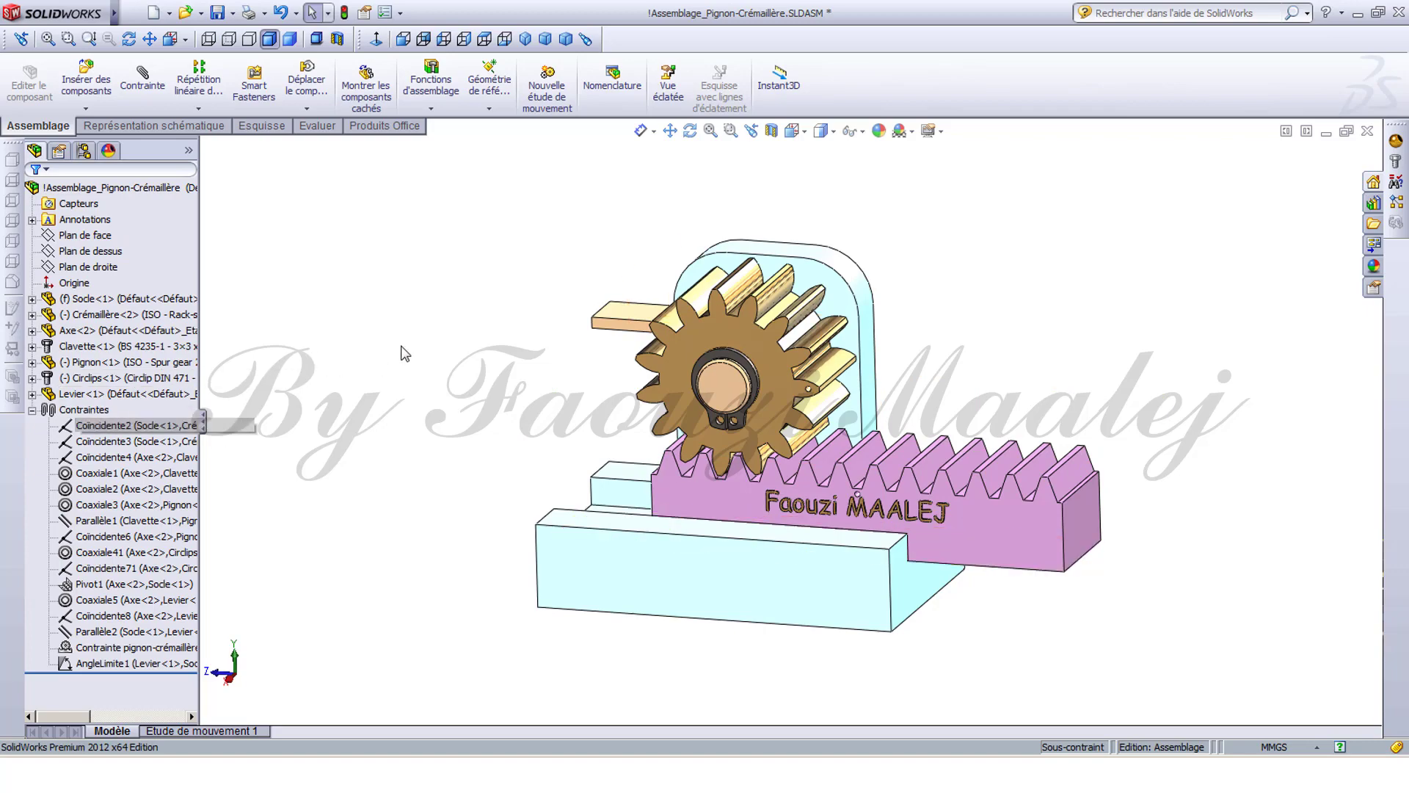
Swing the lever back upright to test the limited motion, keeping the whole mechanism in view.
drag(619, 330, 775, 257)
key(Escape)
scroll(461, 493, down, 2)
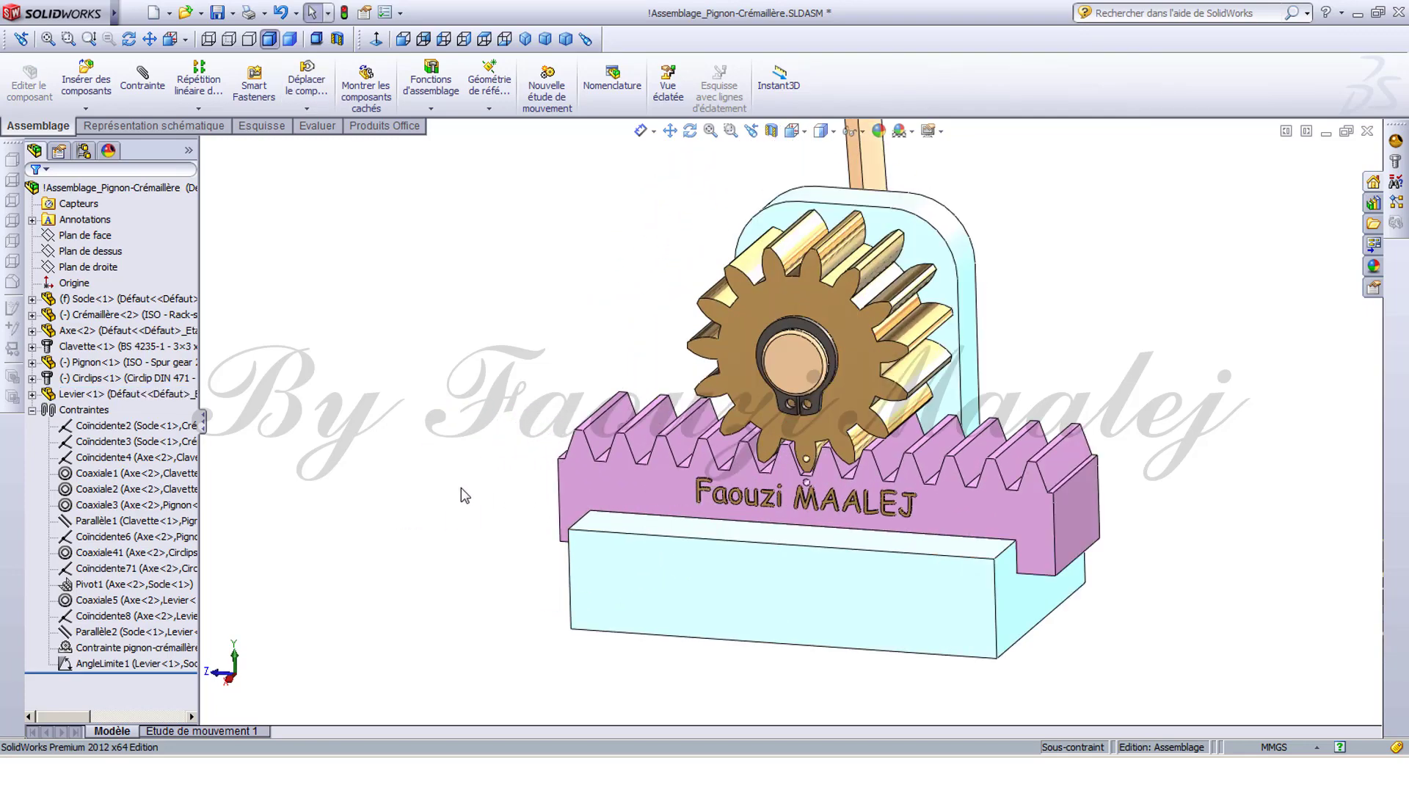
ctrl+middle_drag(505, 494, 448, 537)
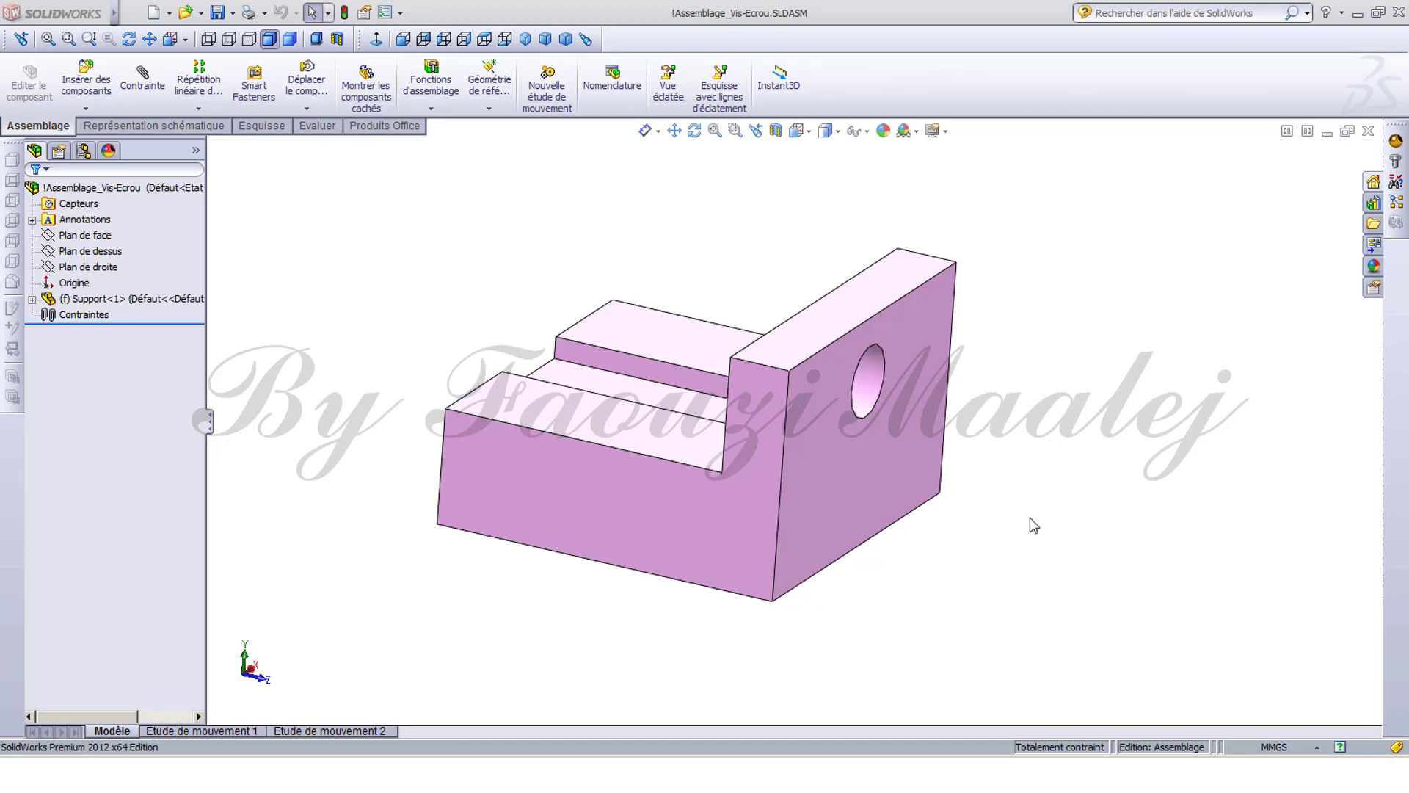
Insert the Vis.sldprt part into the Vis-Ecrou assembly and place it above the support.
click(86, 84)
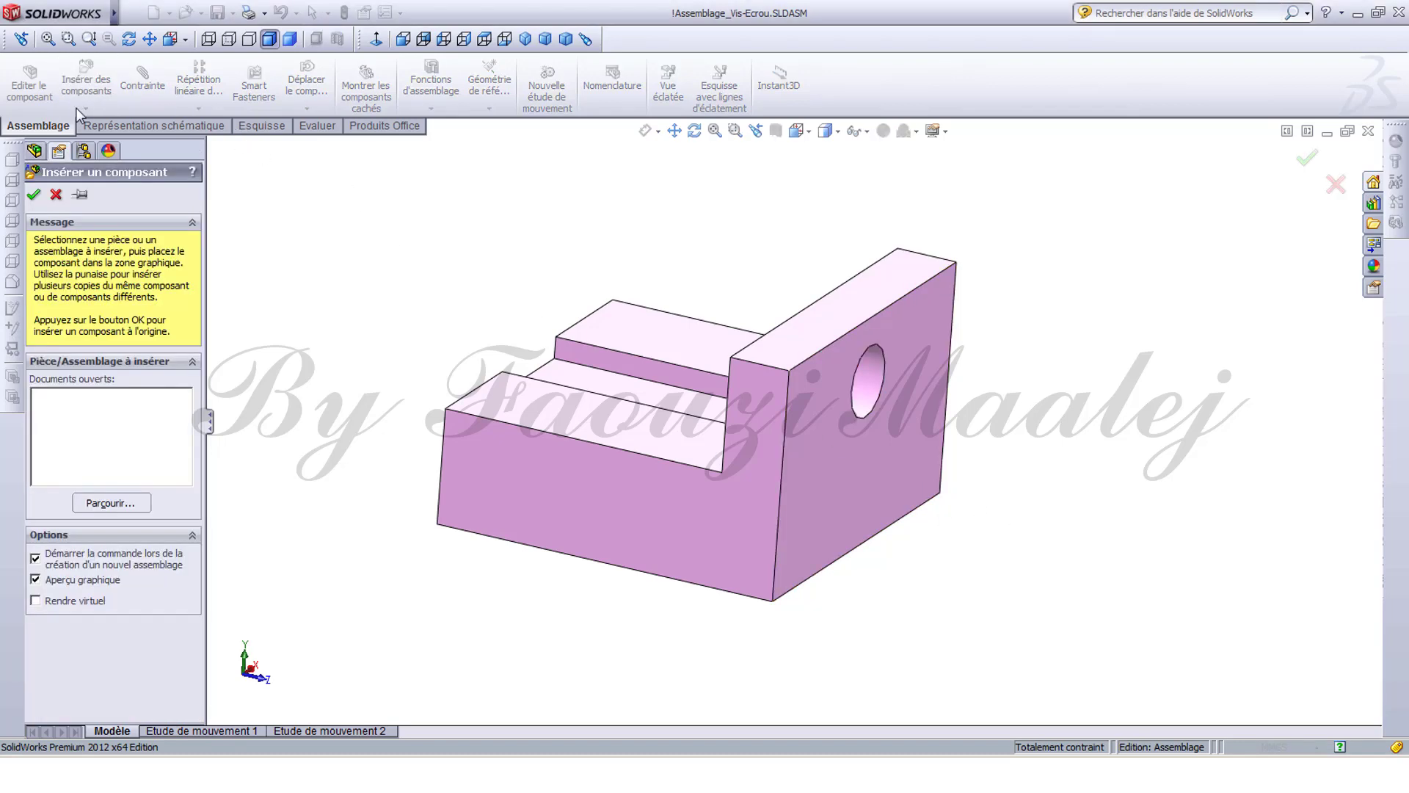
click(111, 503)
click(205, 213)
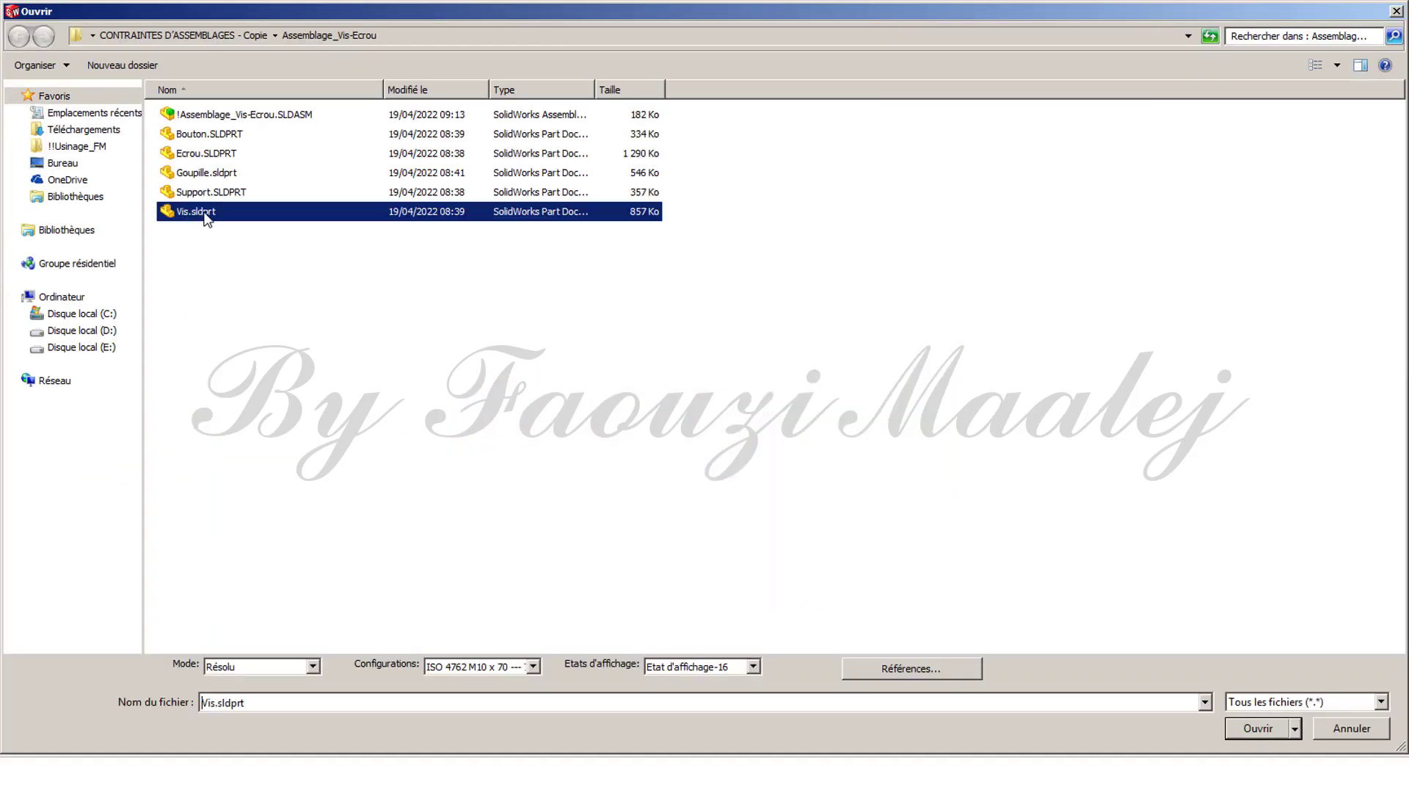
click(1258, 728)
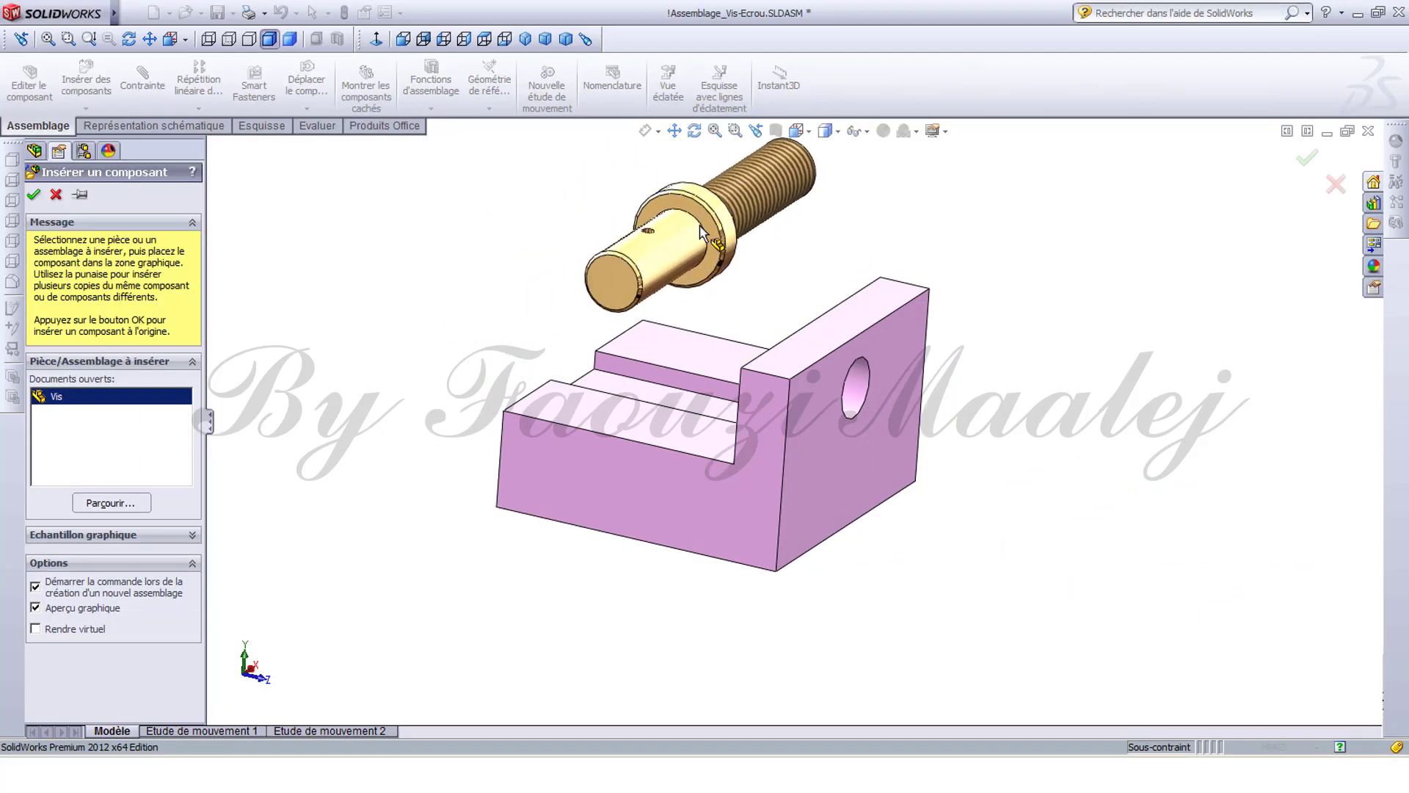
click(644, 236)
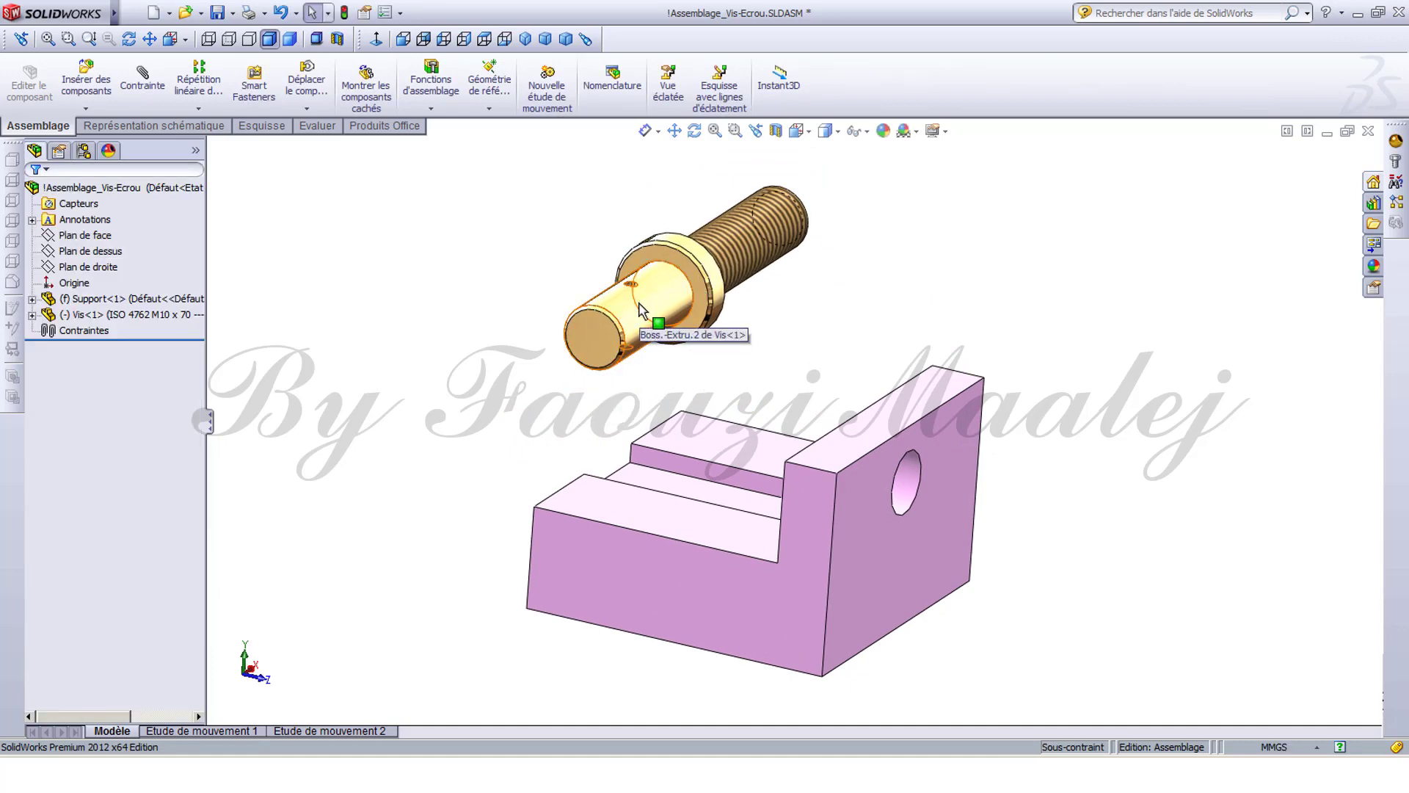
Mate the circular edge where the screw's smooth shank meets its collar to the inner edge of the support's hole using a SmartMate.
middle_drag(669, 292, 694, 311)
right_drag(716, 335, 808, 277)
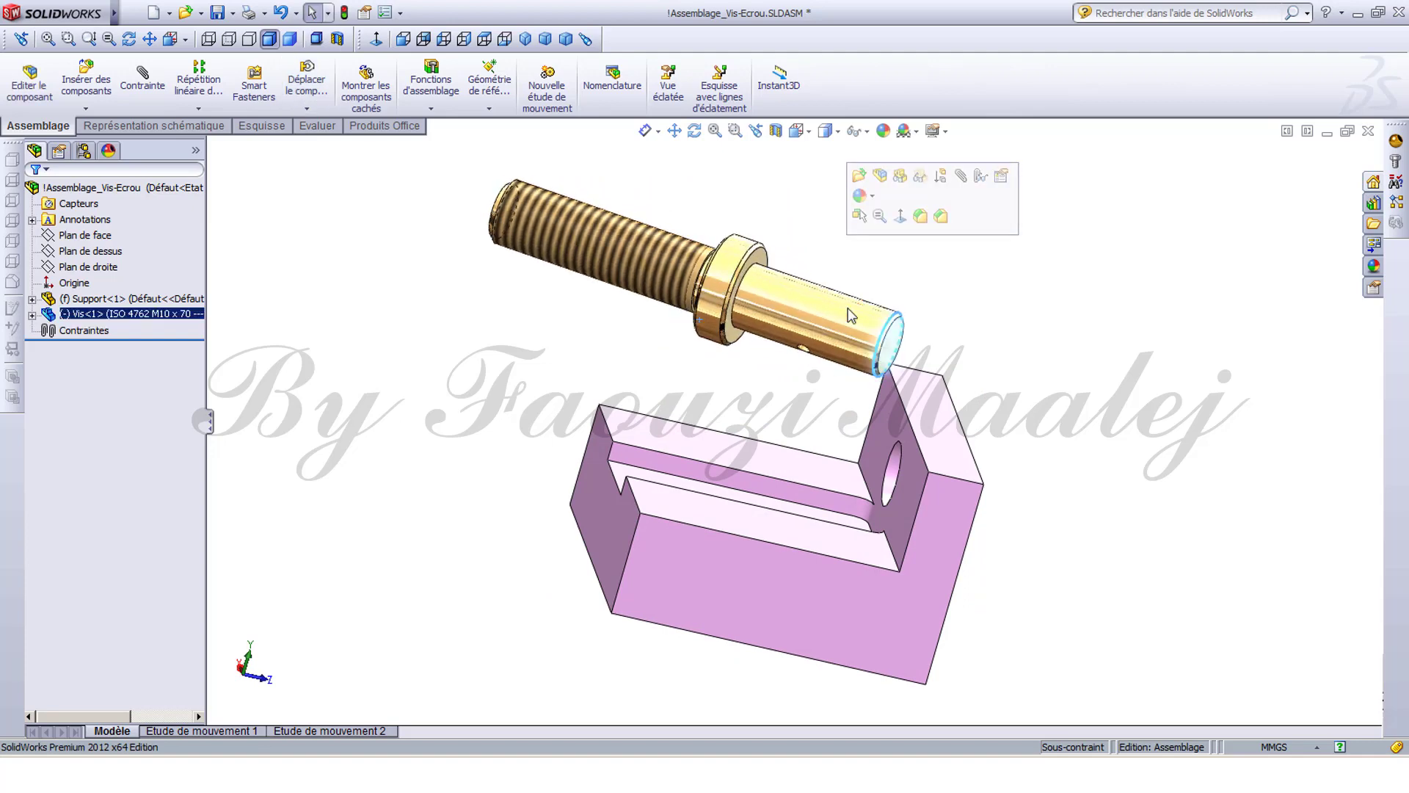
scroll(802, 343, down, 2)
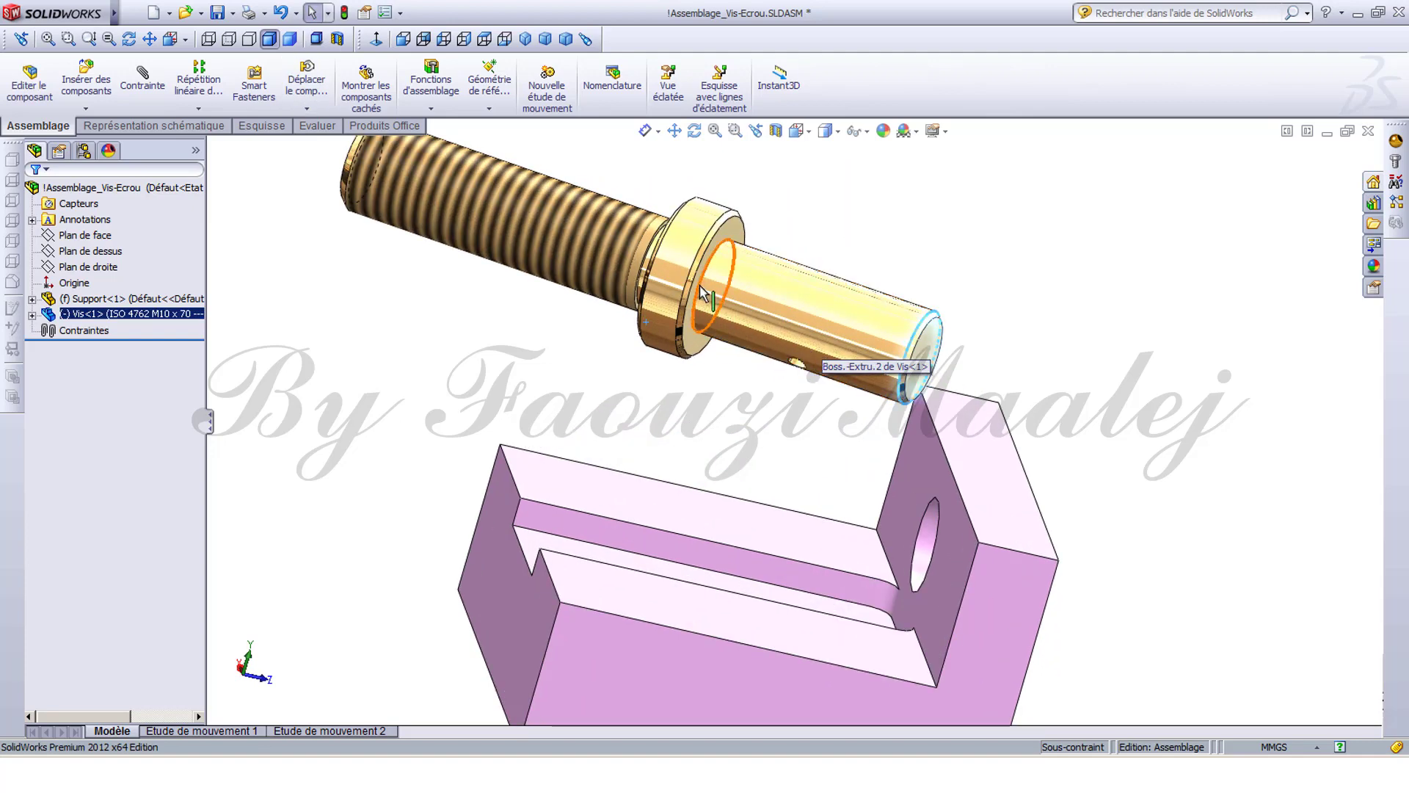
alt+drag(698, 284, 916, 548)
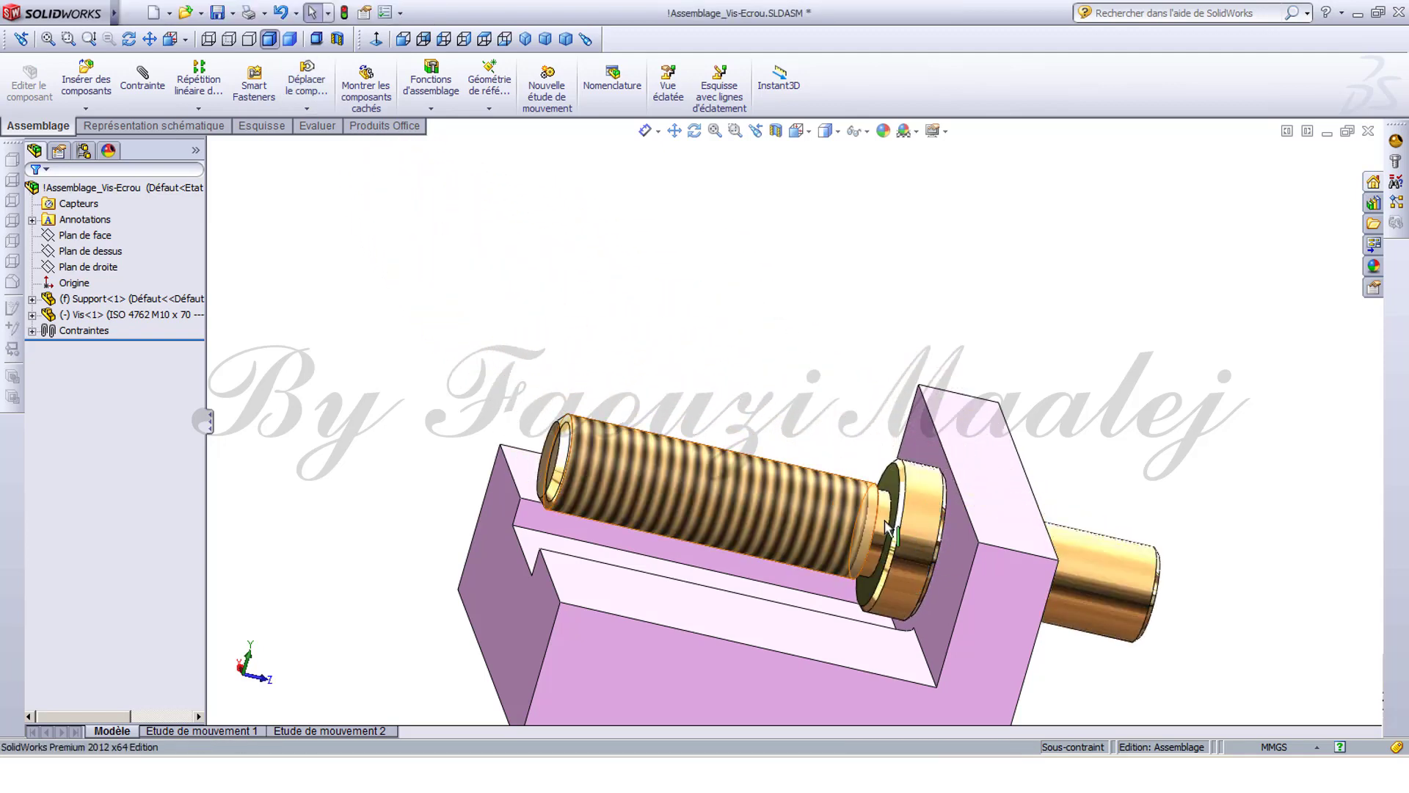
Test the screw's remaining freedom to rotate in the support's hole, and clear the selection.
click(816, 549)
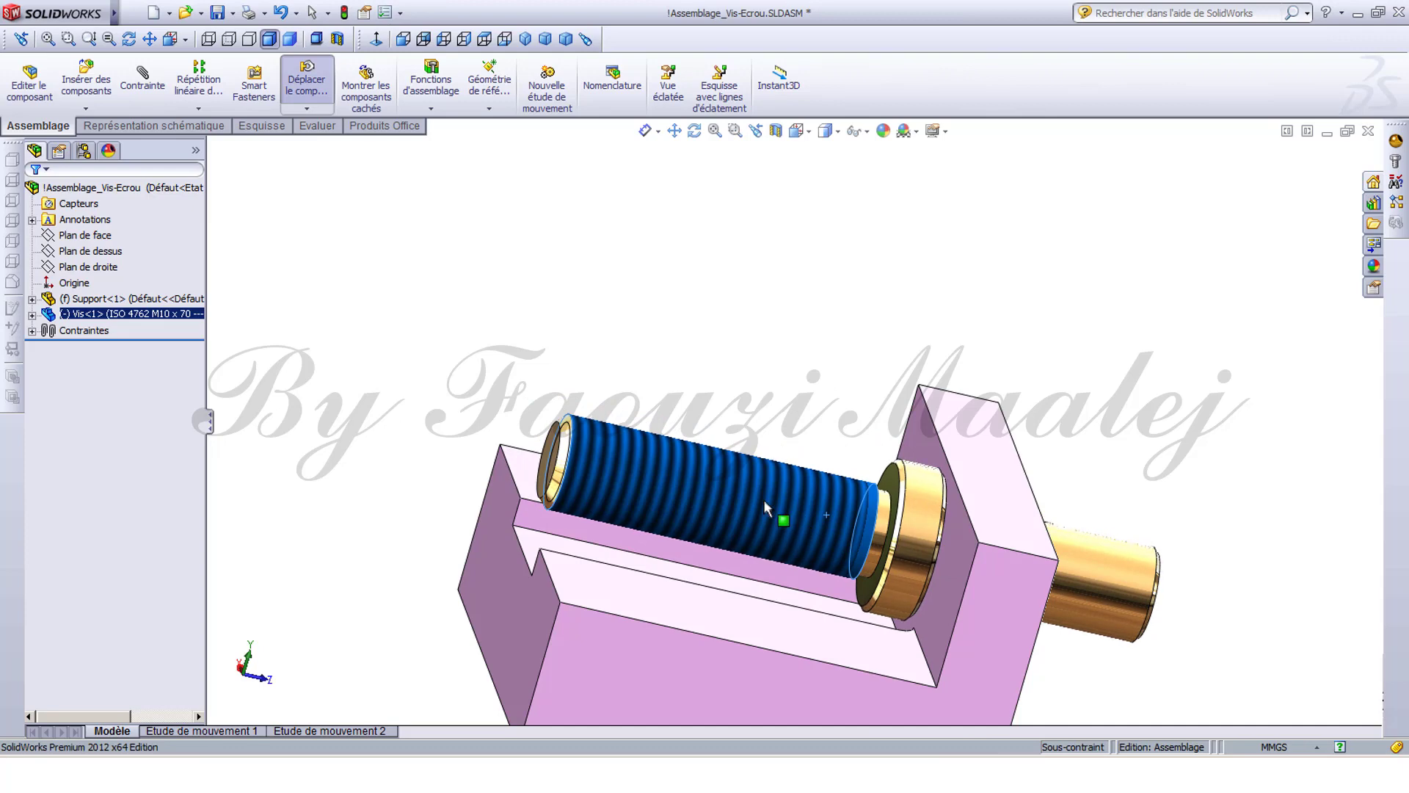
drag(763, 501, 769, 502)
scroll(781, 513, up, 3)
middle_drag(826, 486, 786, 470)
key(Escape)
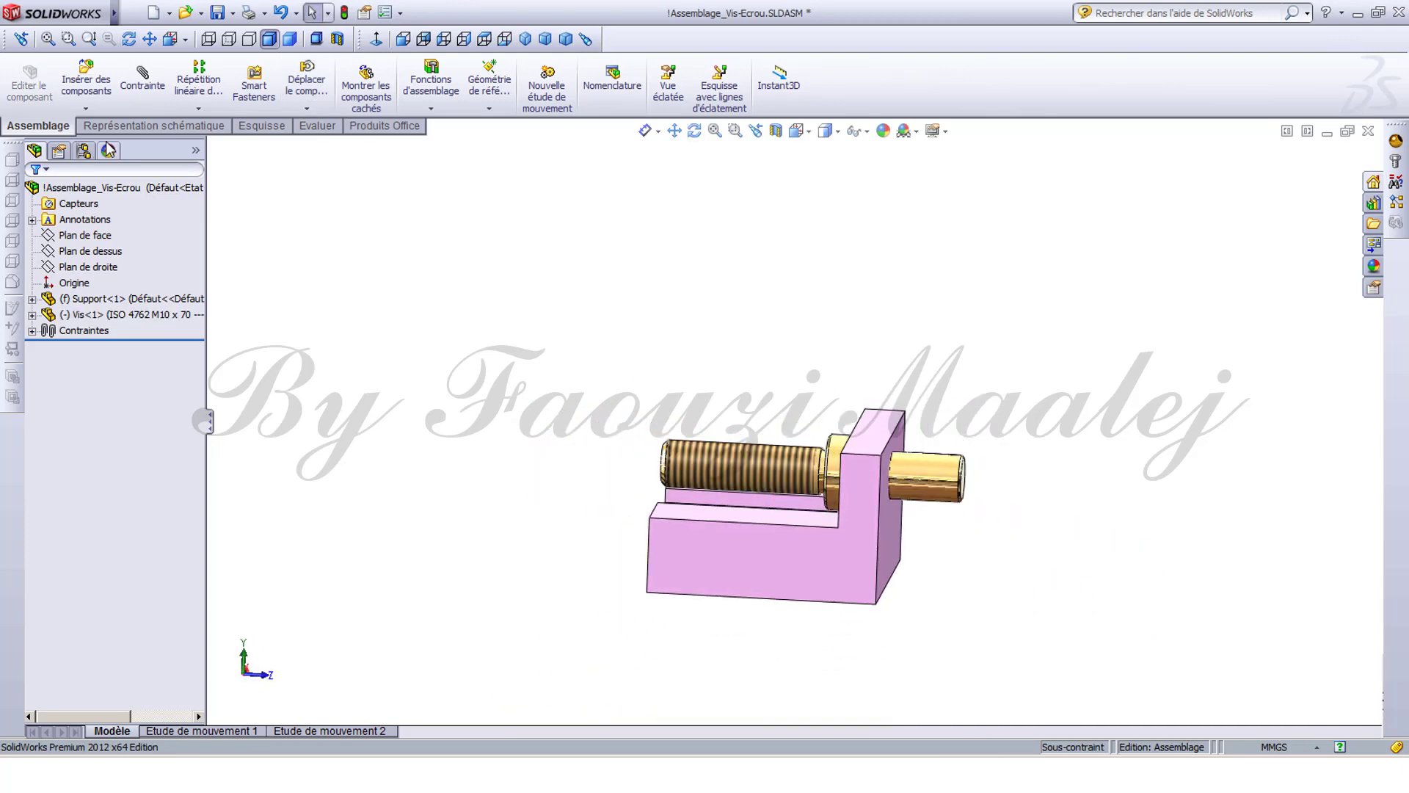
Insert the Bouton.SLDPRT part and place it beyond the free end of the screw's smooth shank.
click(86, 82)
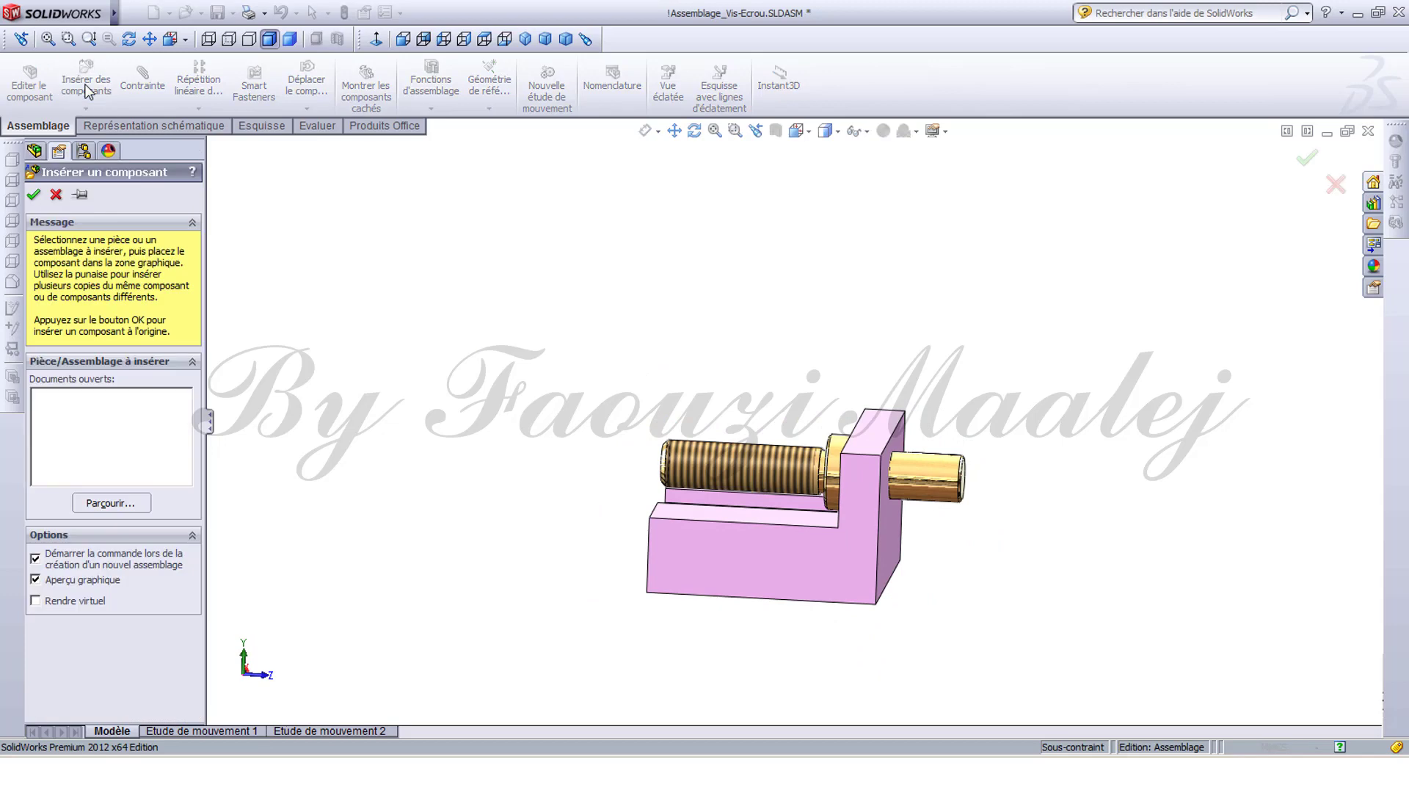
click(110, 502)
click(206, 136)
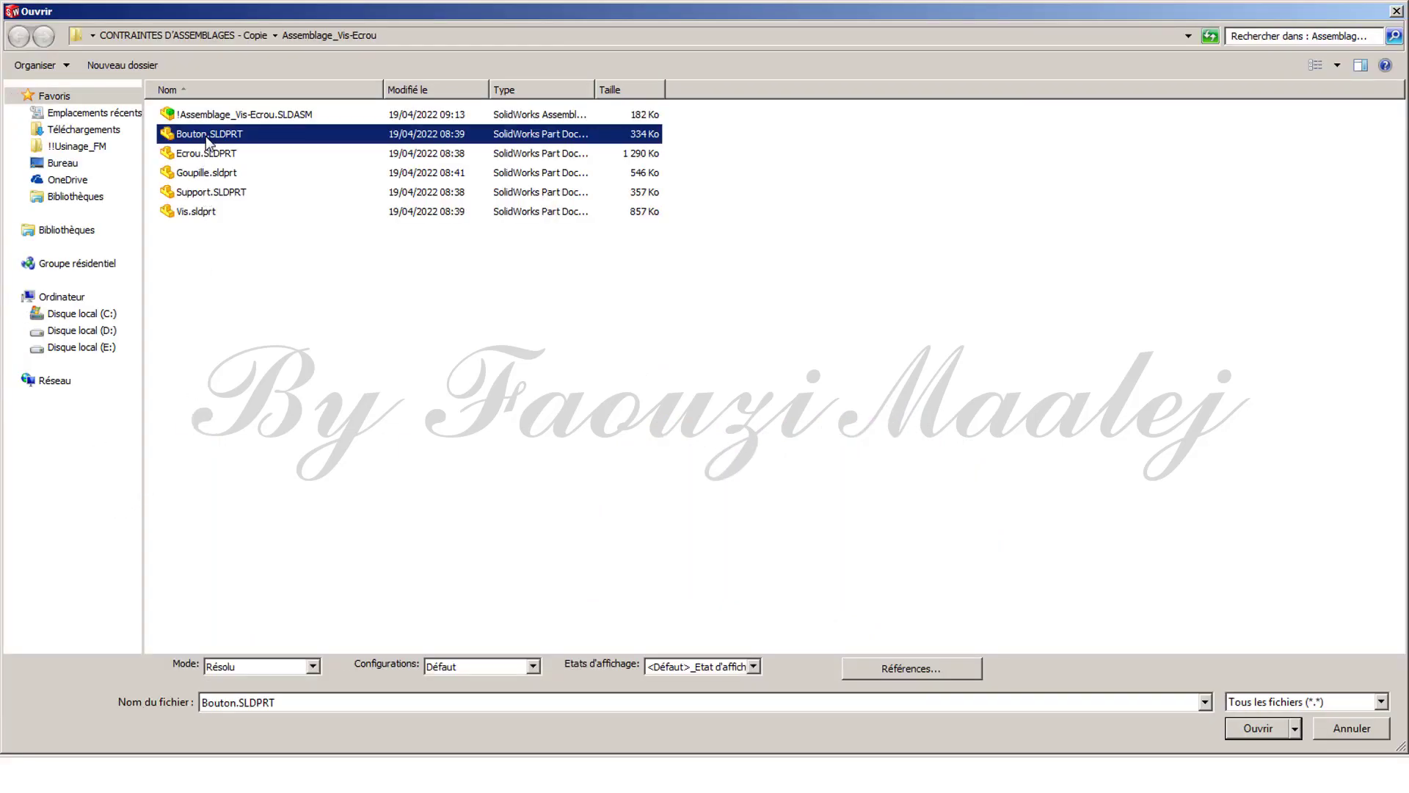
click(1260, 737)
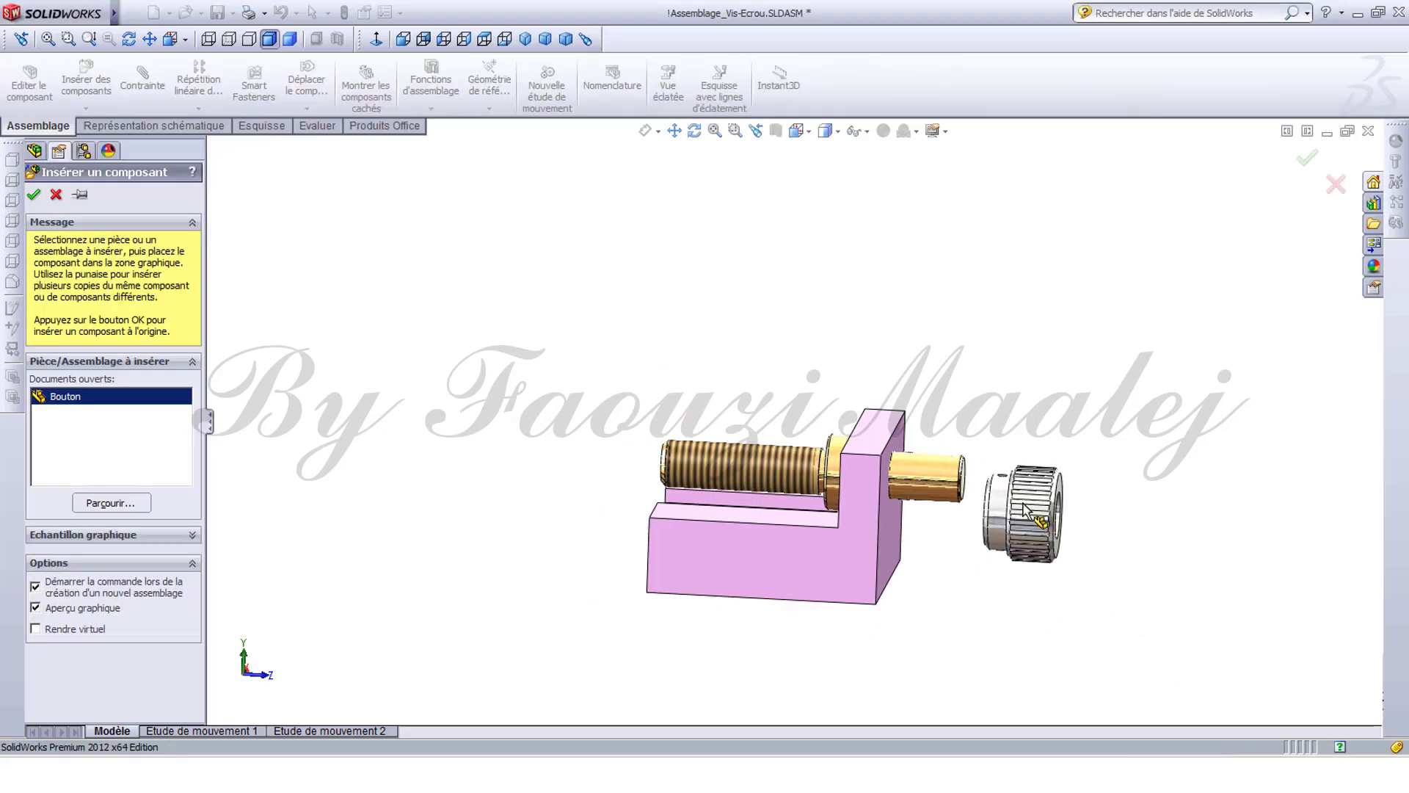
click(1036, 493)
Add a concentric mate between the screw's smooth shank and the knob's bore.
scroll(1020, 536, up, 4)
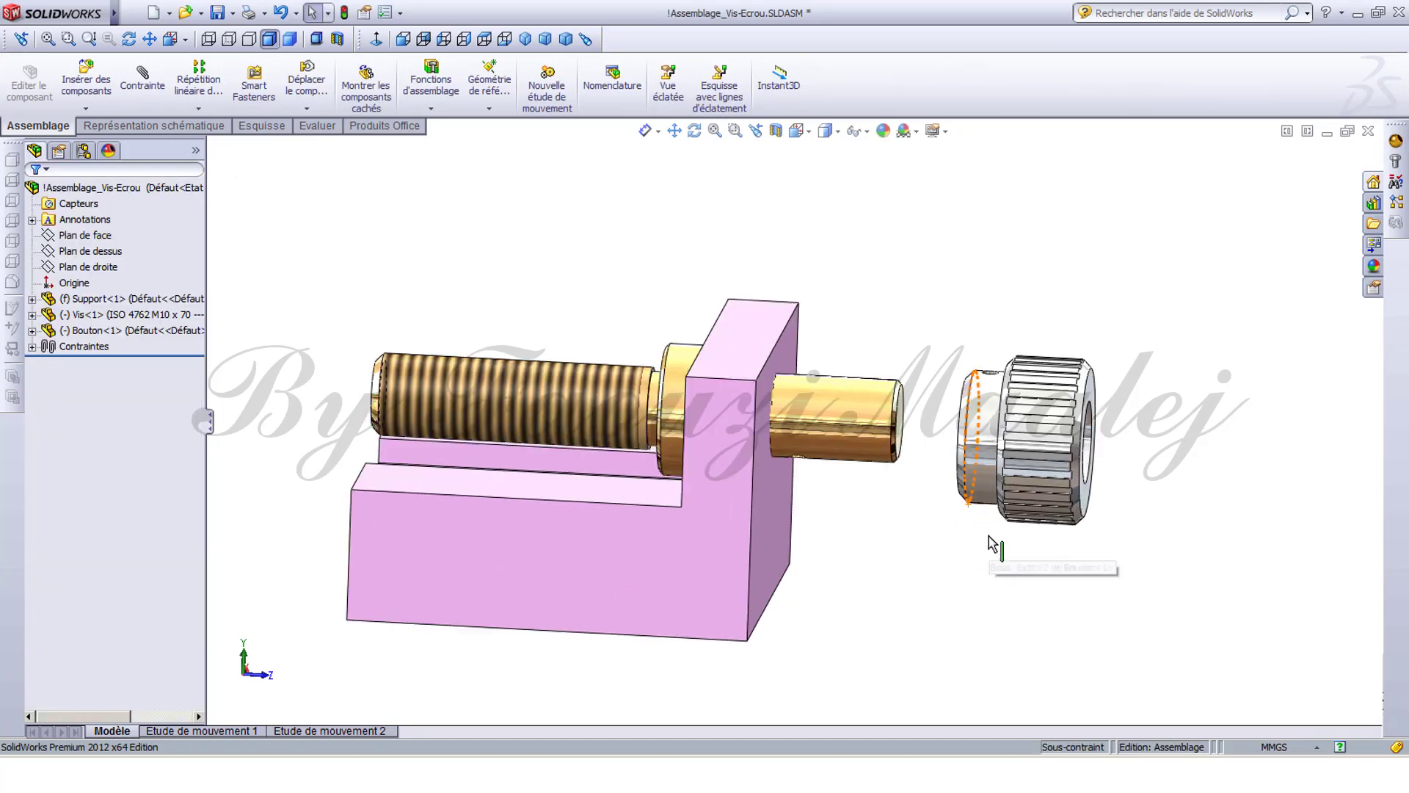
click(142, 77)
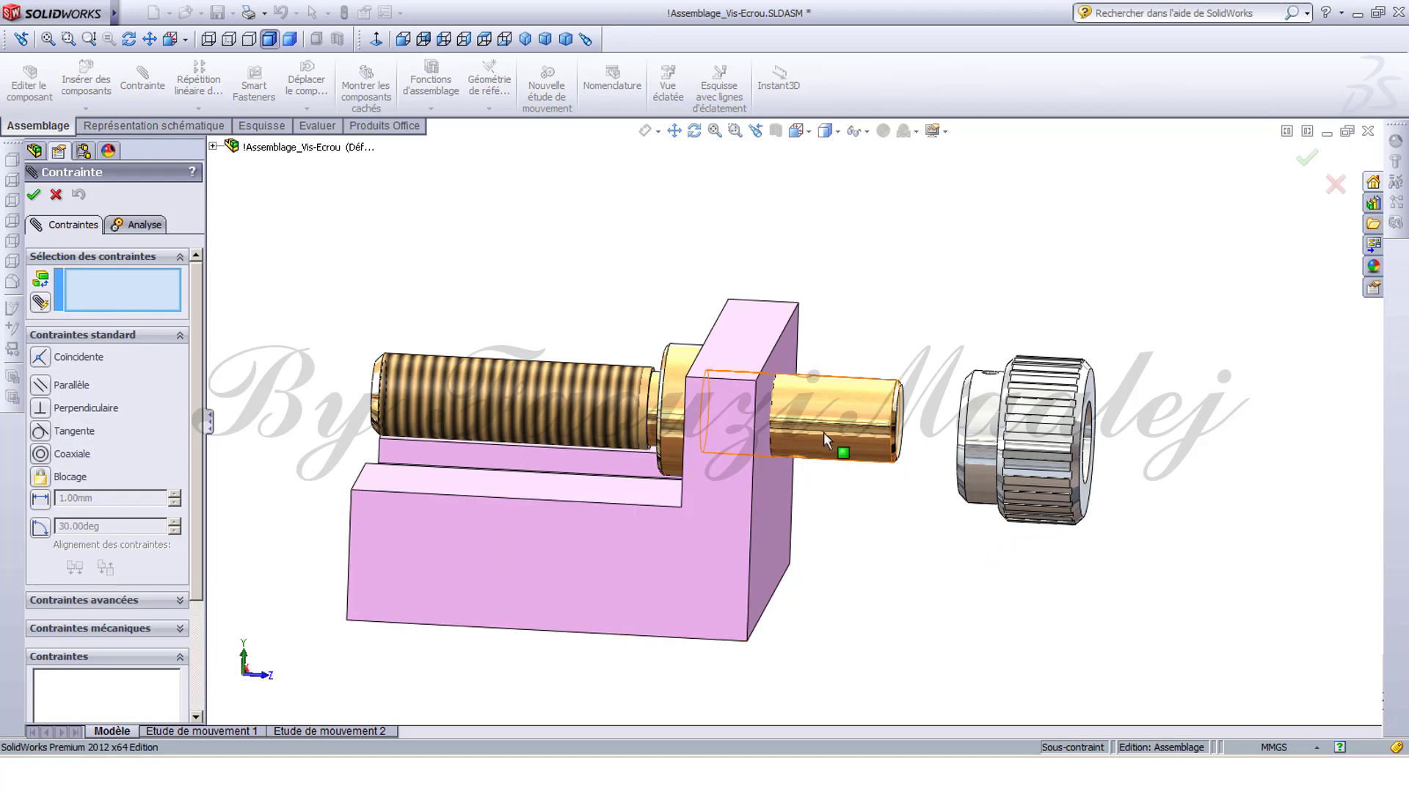
click(858, 441)
mouse_move(921, 499)
middle_down()
mouse_move(899, 512)
mouse_move(910, 506)
middle_up()
click(1057, 451)
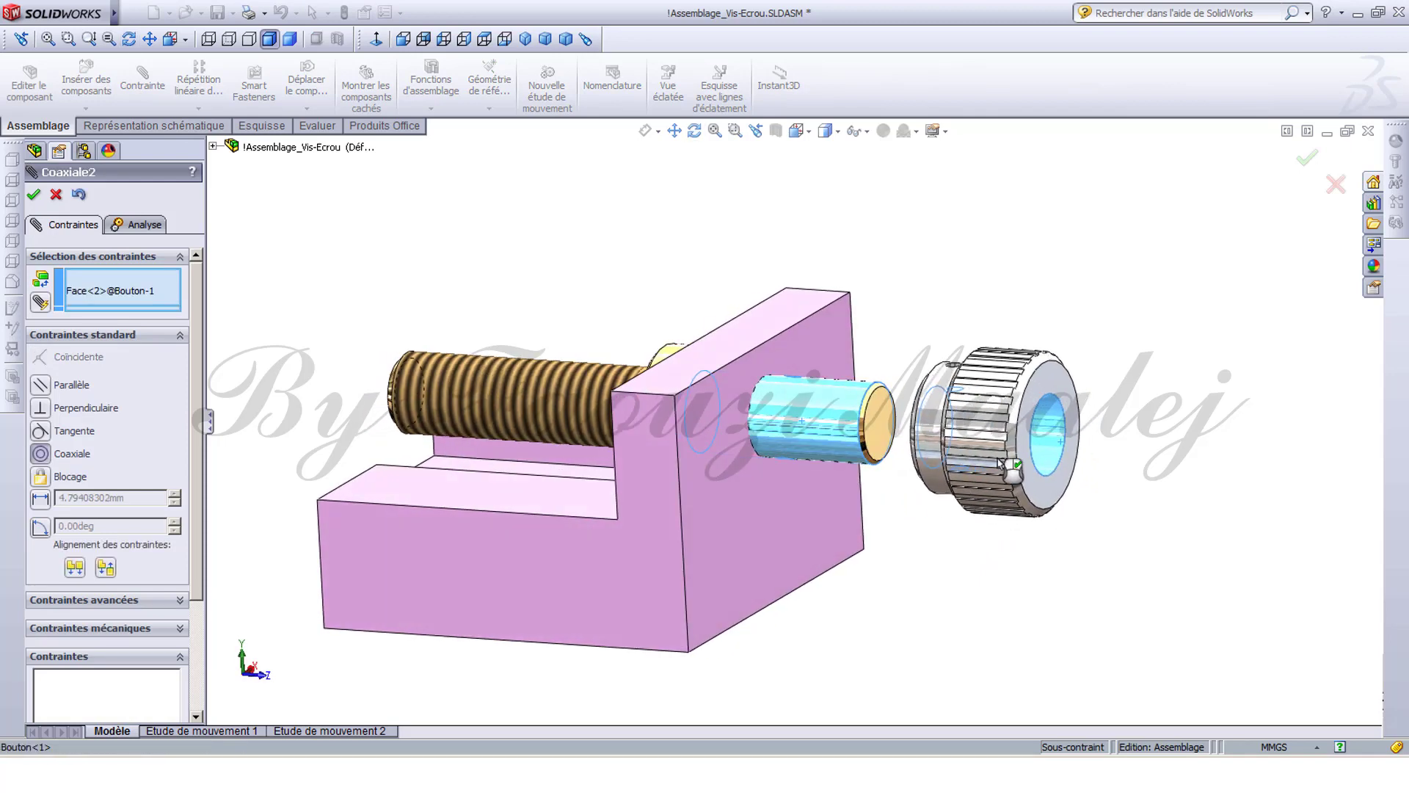
click(1222, 483)
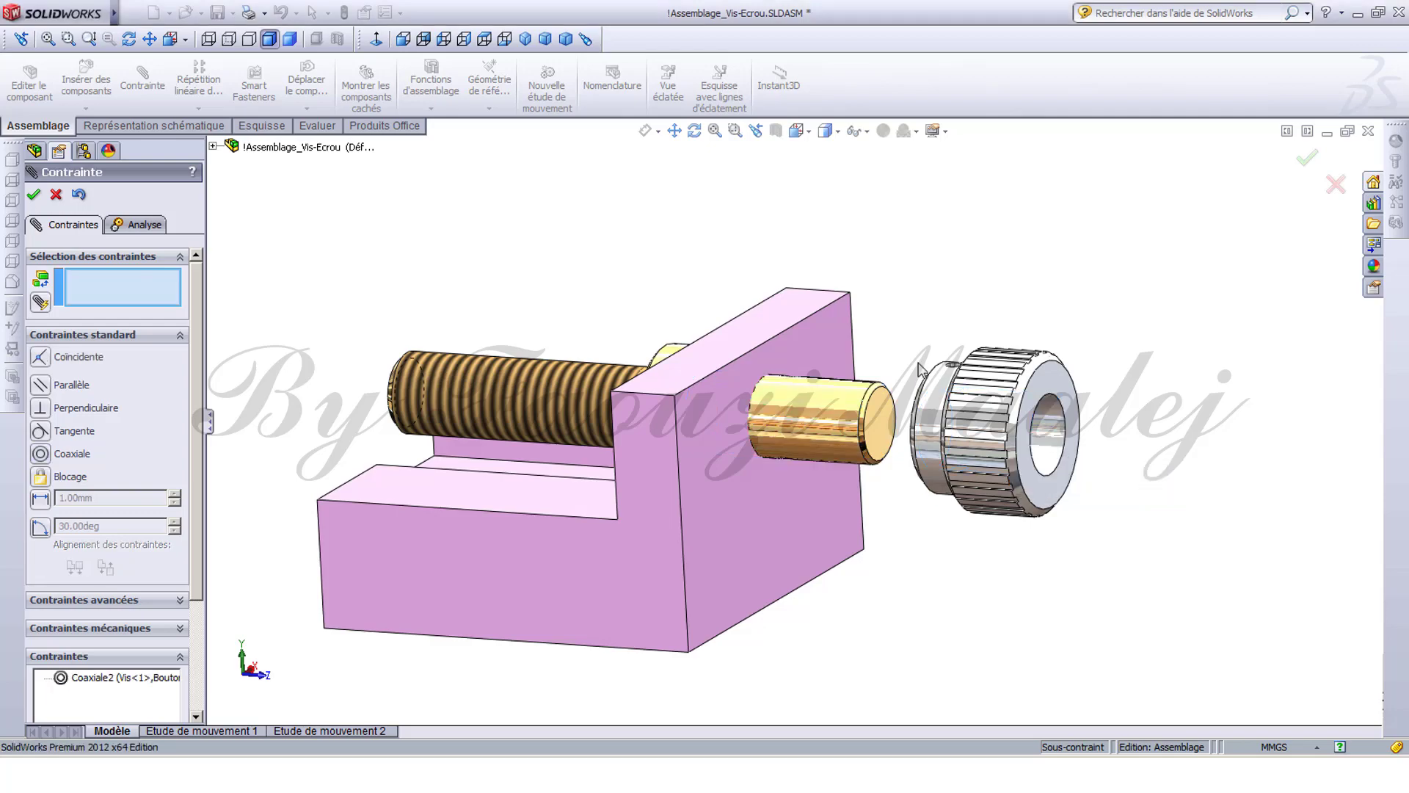
Add a concentric mate between the pin hole in the screw's shank and the pin hole in the knob's hub, and finish mating.
middle_drag(921, 367, 786, 455)
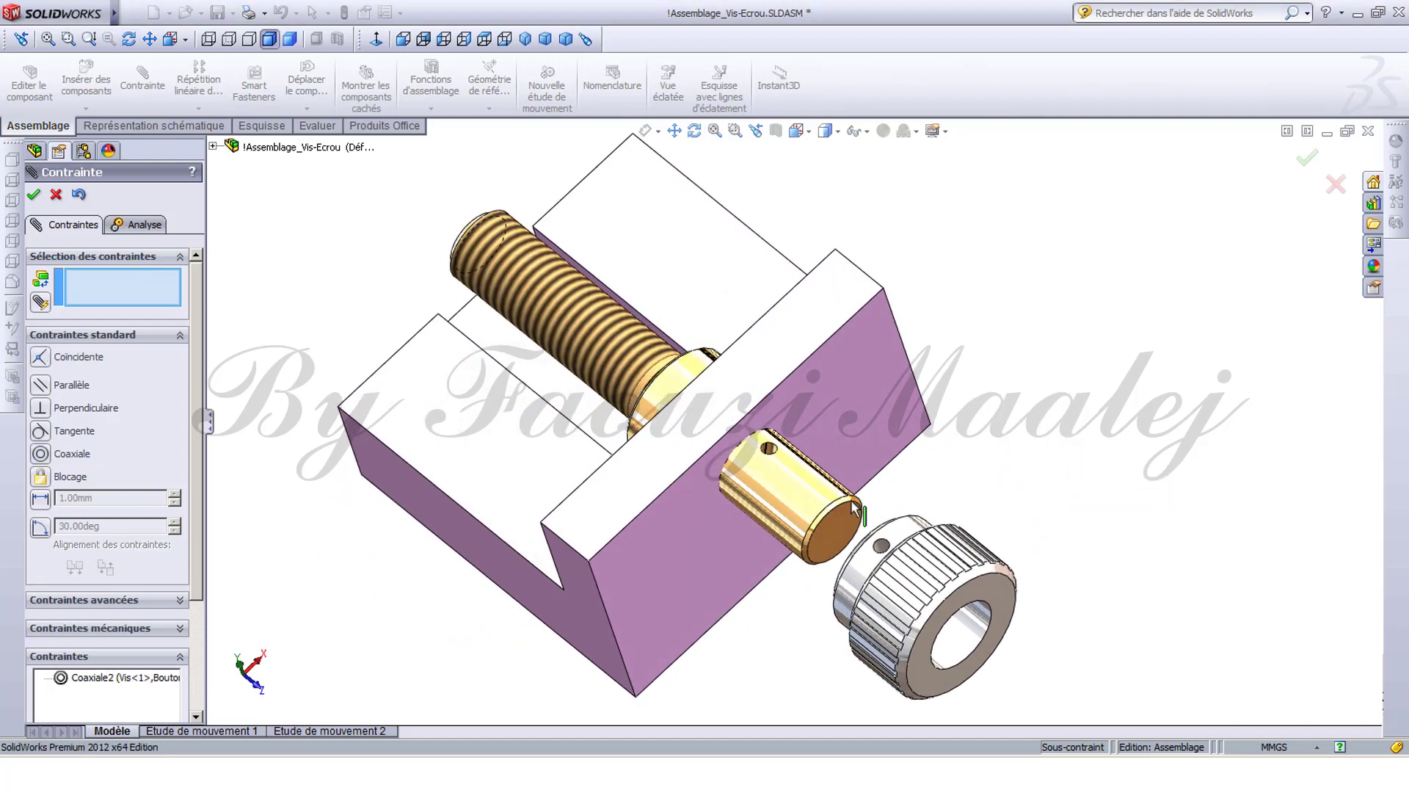
scroll(786, 455, down, 3)
click(765, 446)
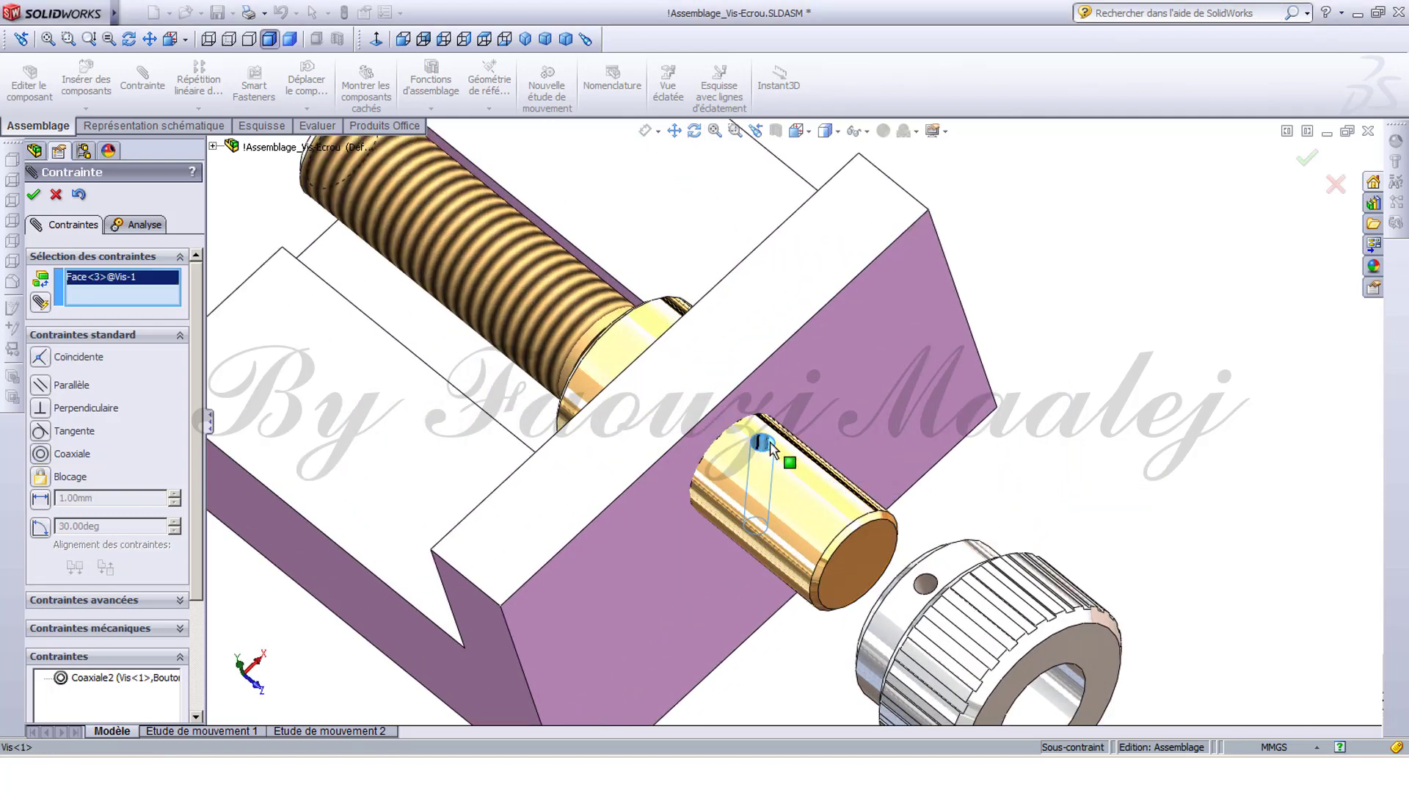
click(929, 584)
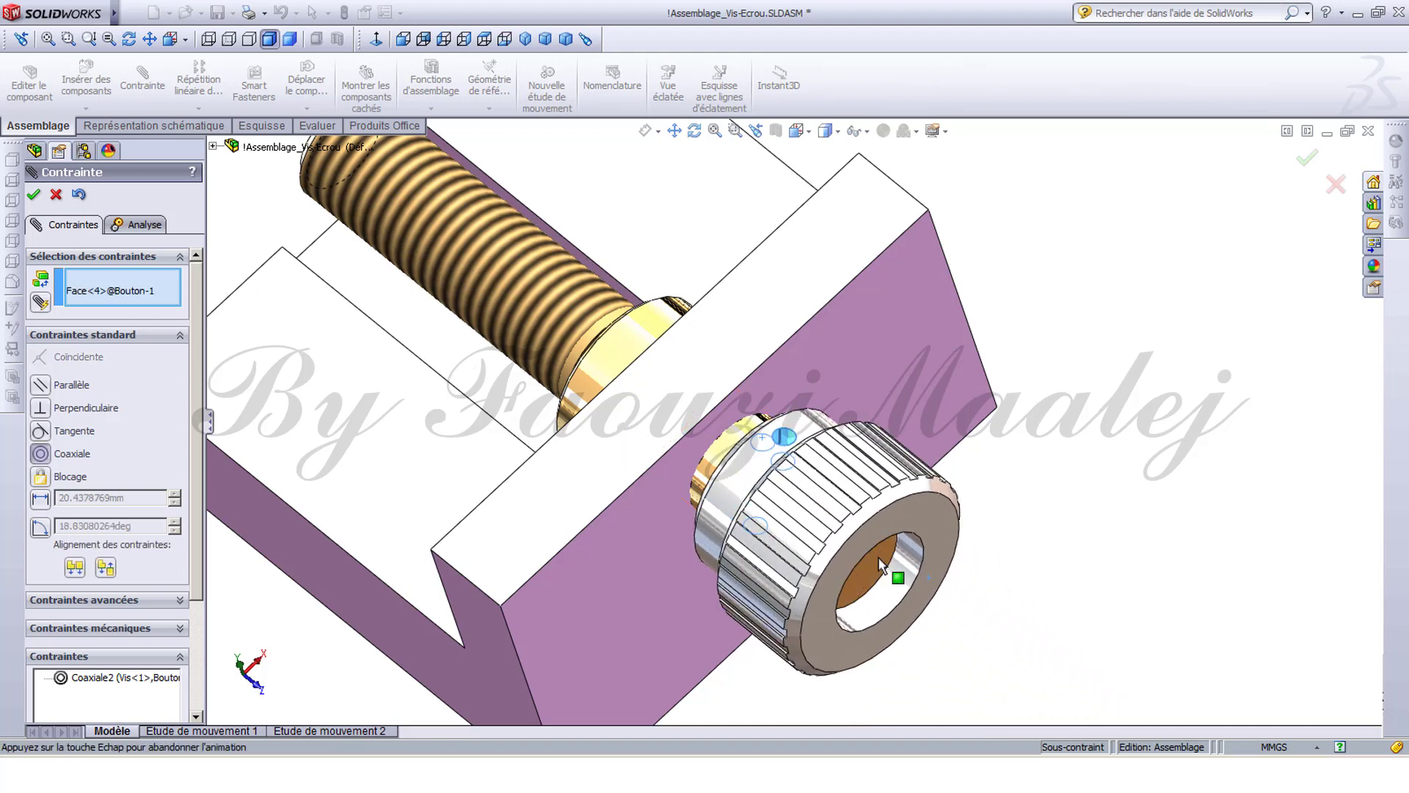
click(1097, 587)
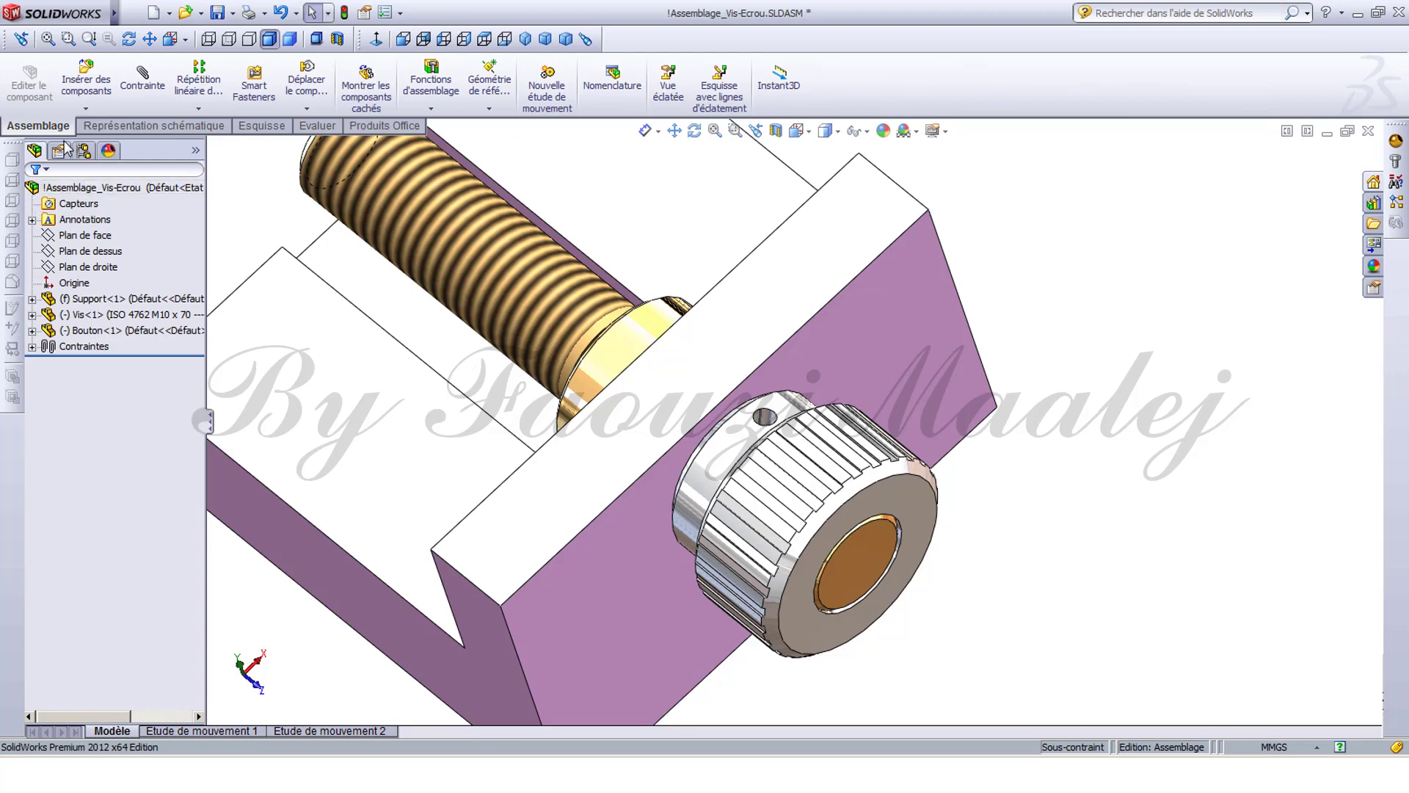
Insert the Goupille.sldprt pin into the assembly and place it beside the knob.
click(85, 80)
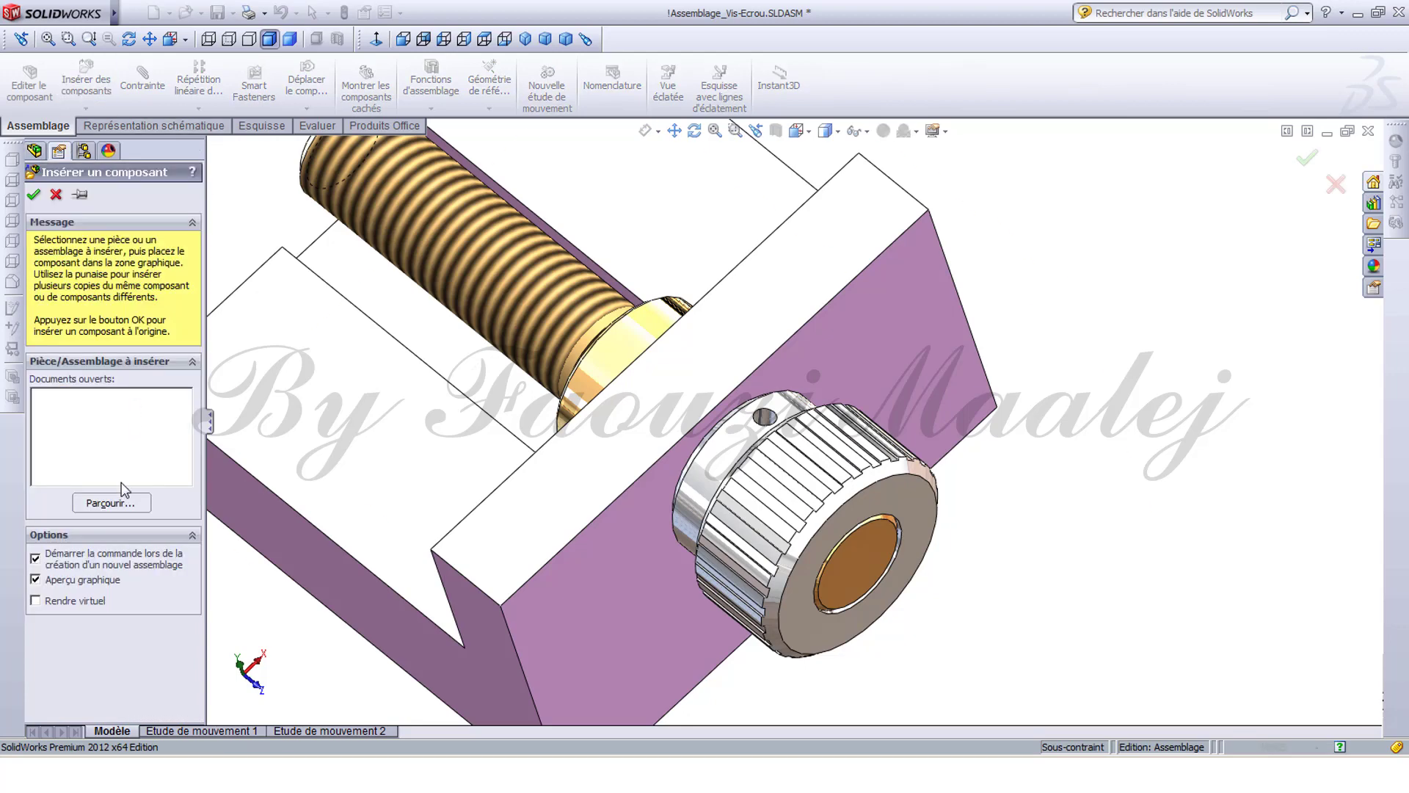
click(112, 503)
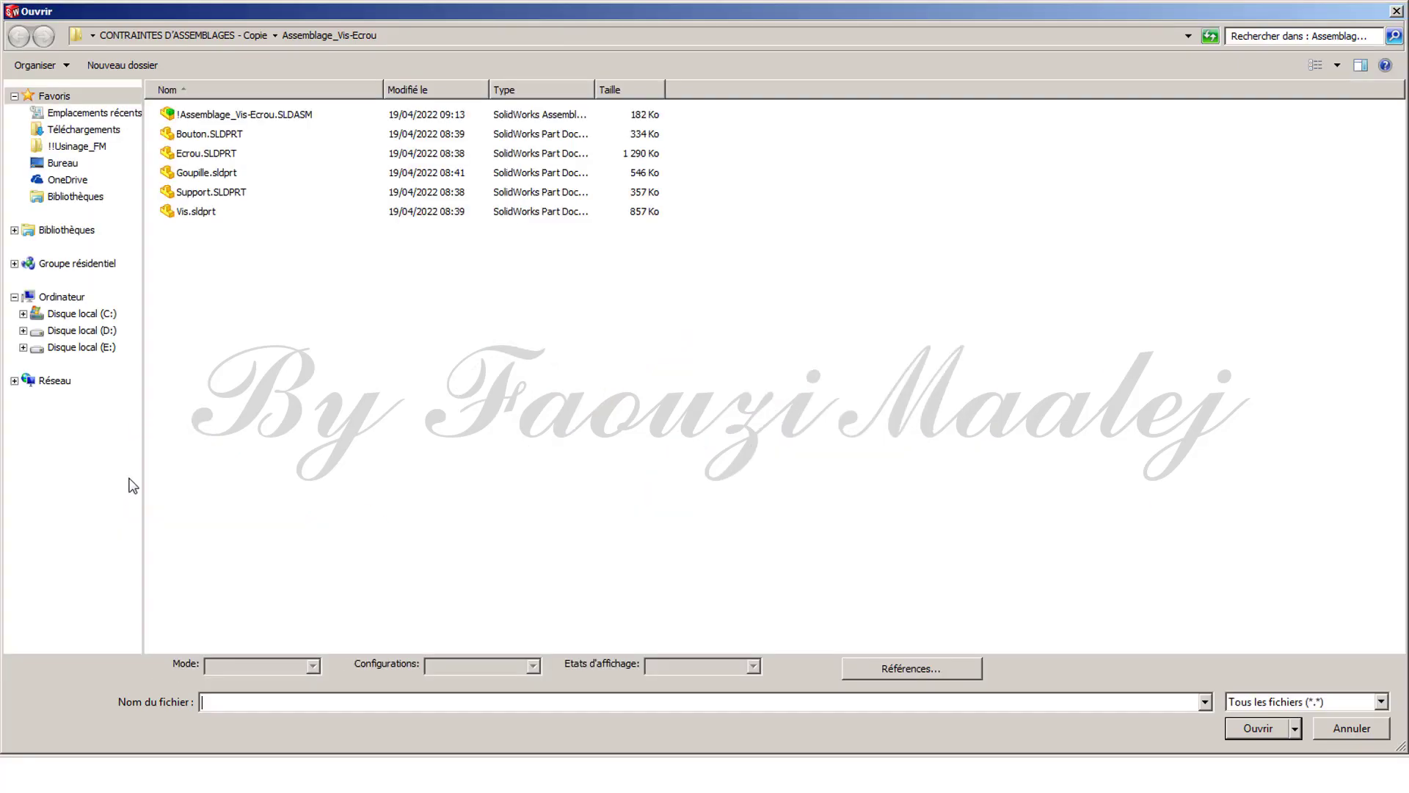
click(209, 176)
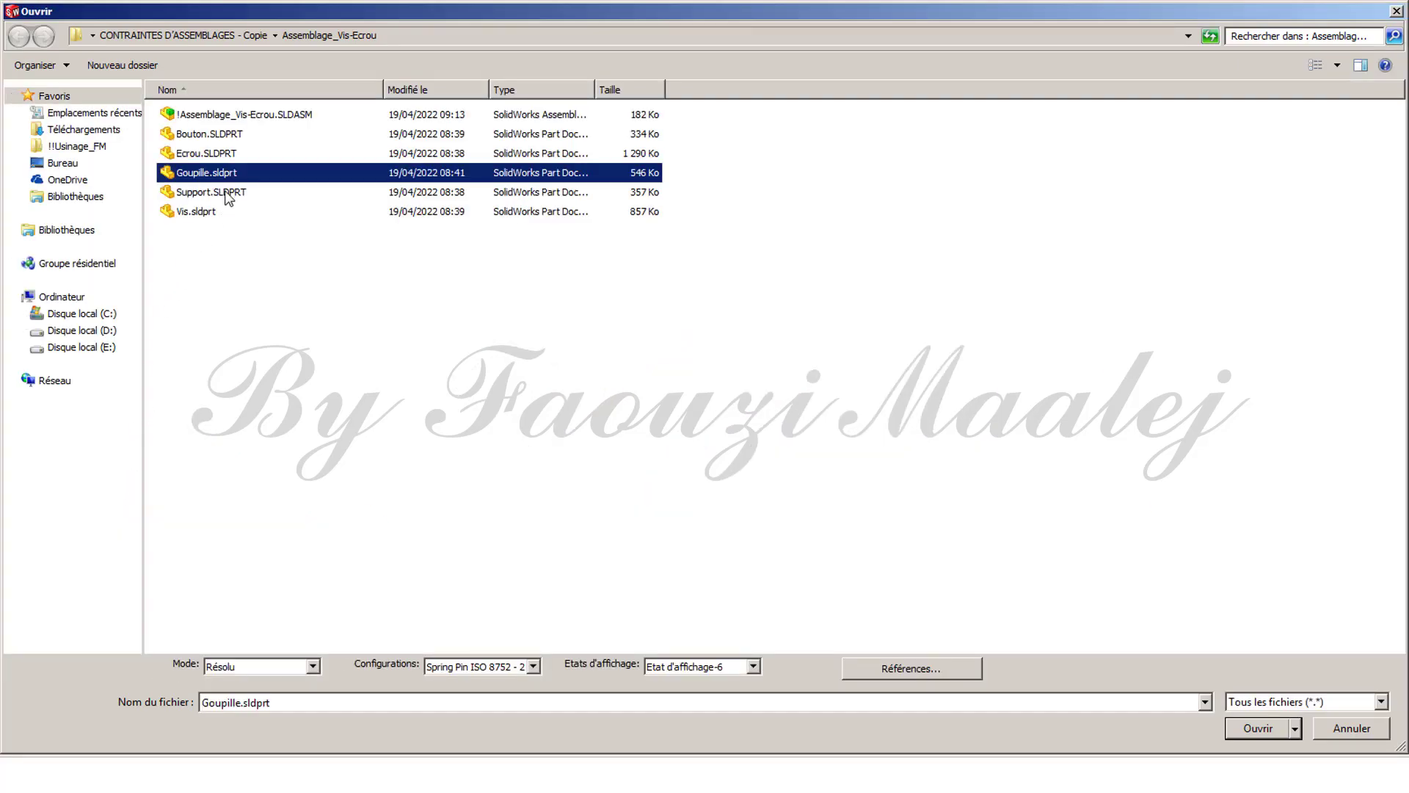
click(1233, 728)
click(1051, 470)
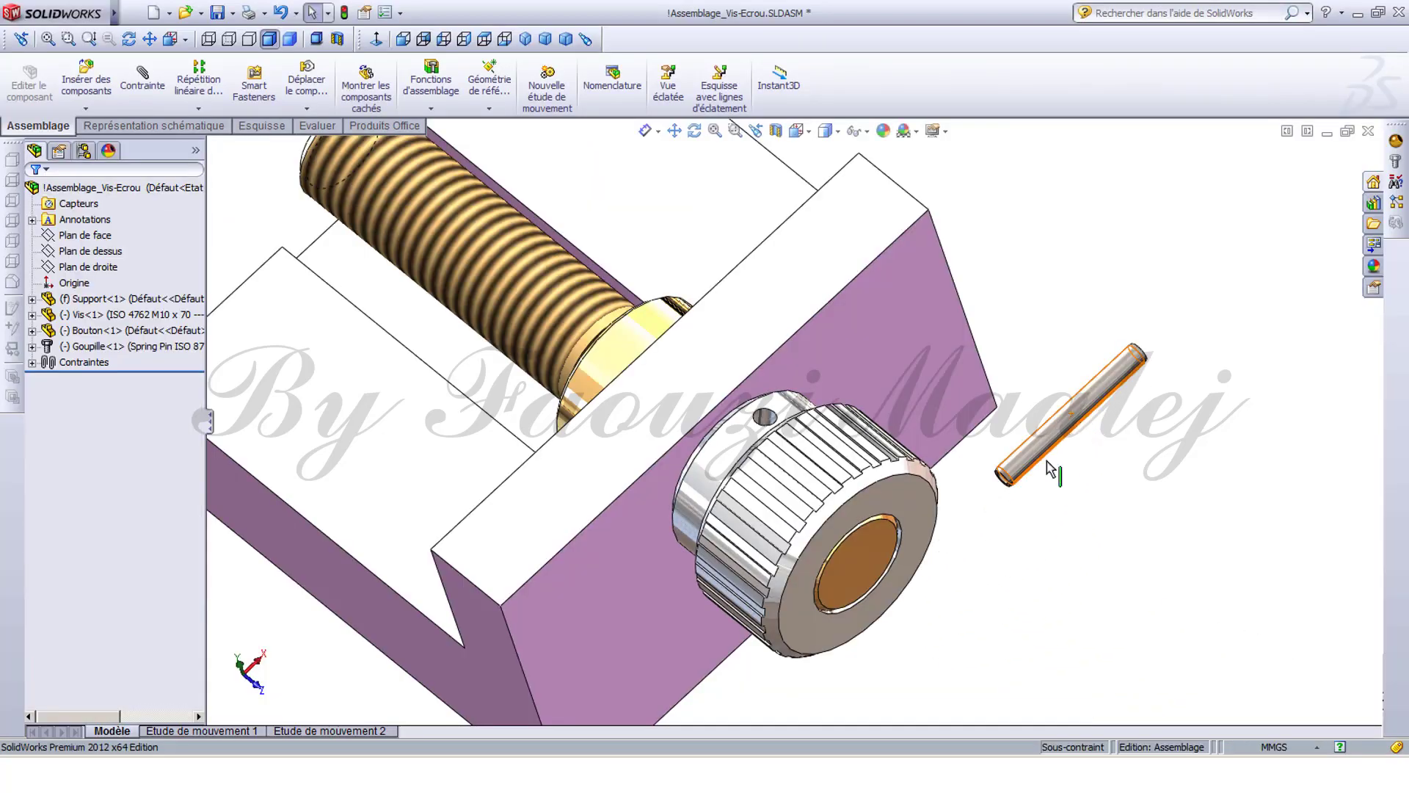
Add a concentric mate between the pin's cylindrical face and the small hole in the knob's hub.
scroll(1042, 505, down, 2)
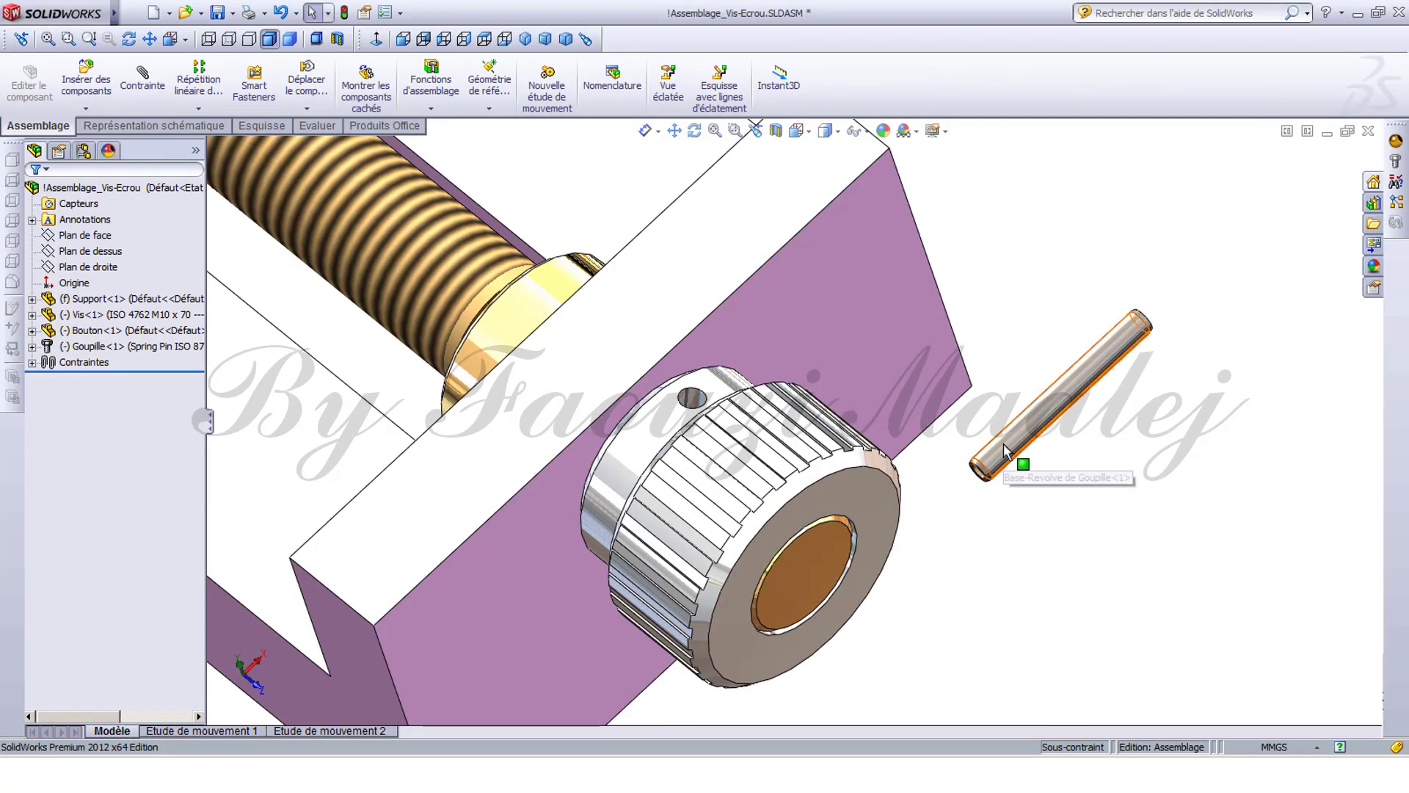
click(142, 75)
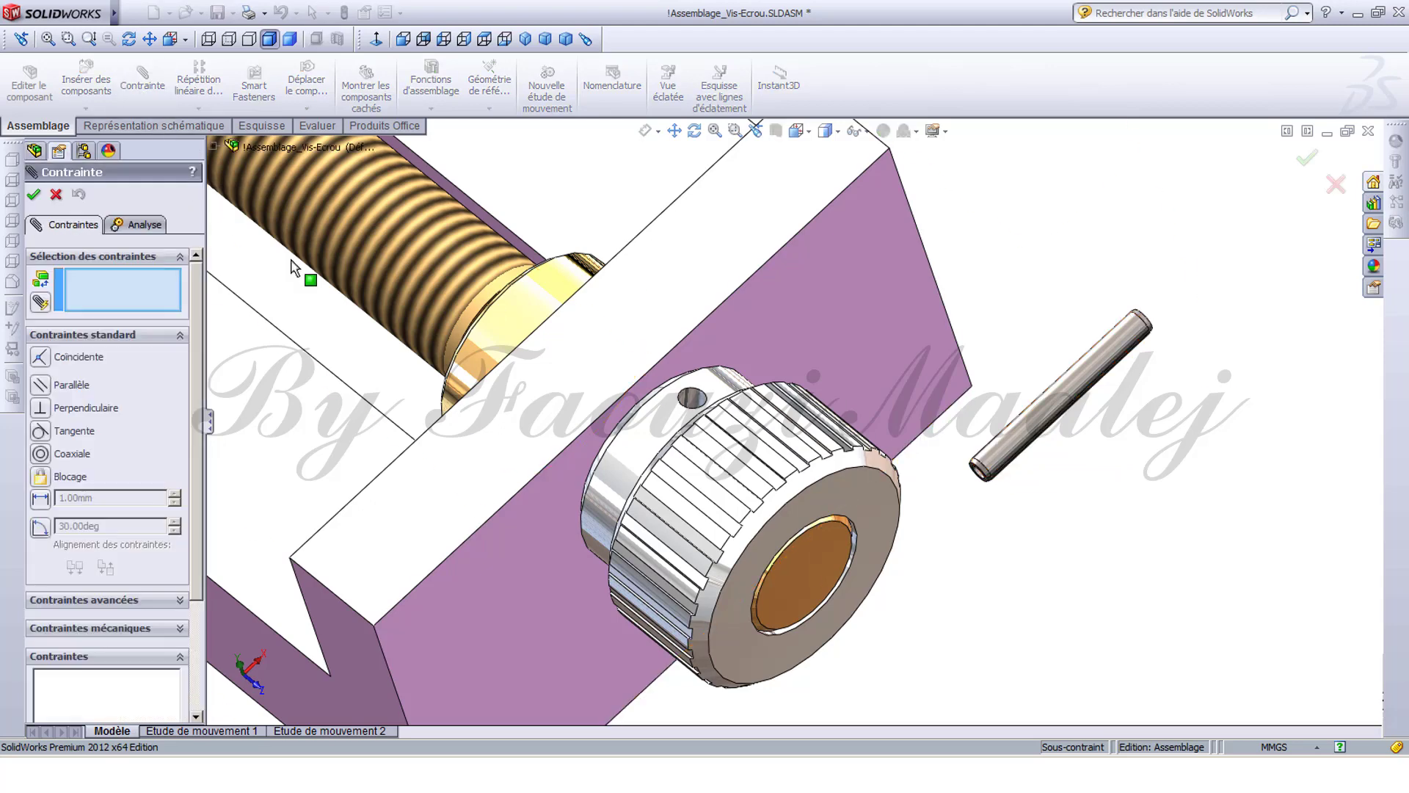
click(987, 447)
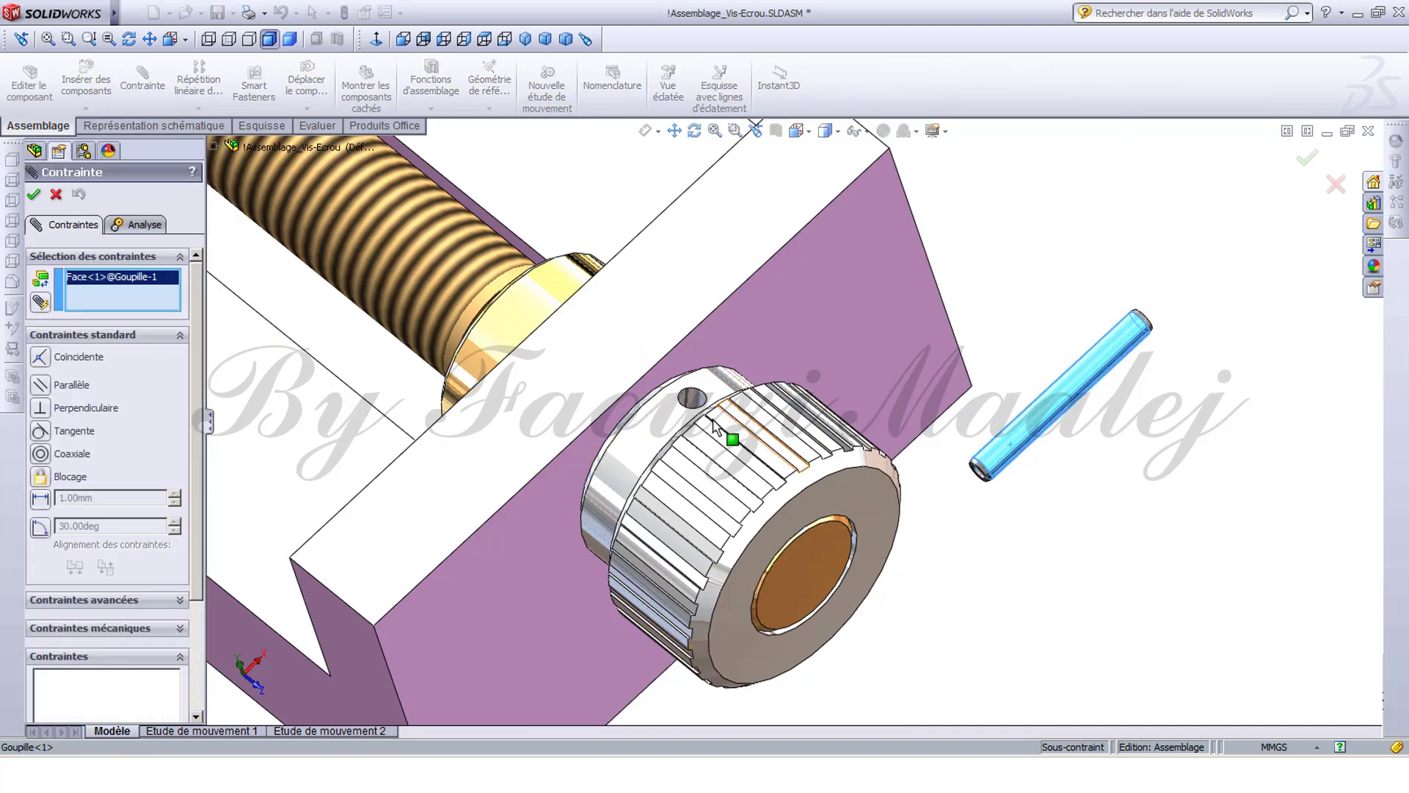
click(688, 400)
click(638, 391)
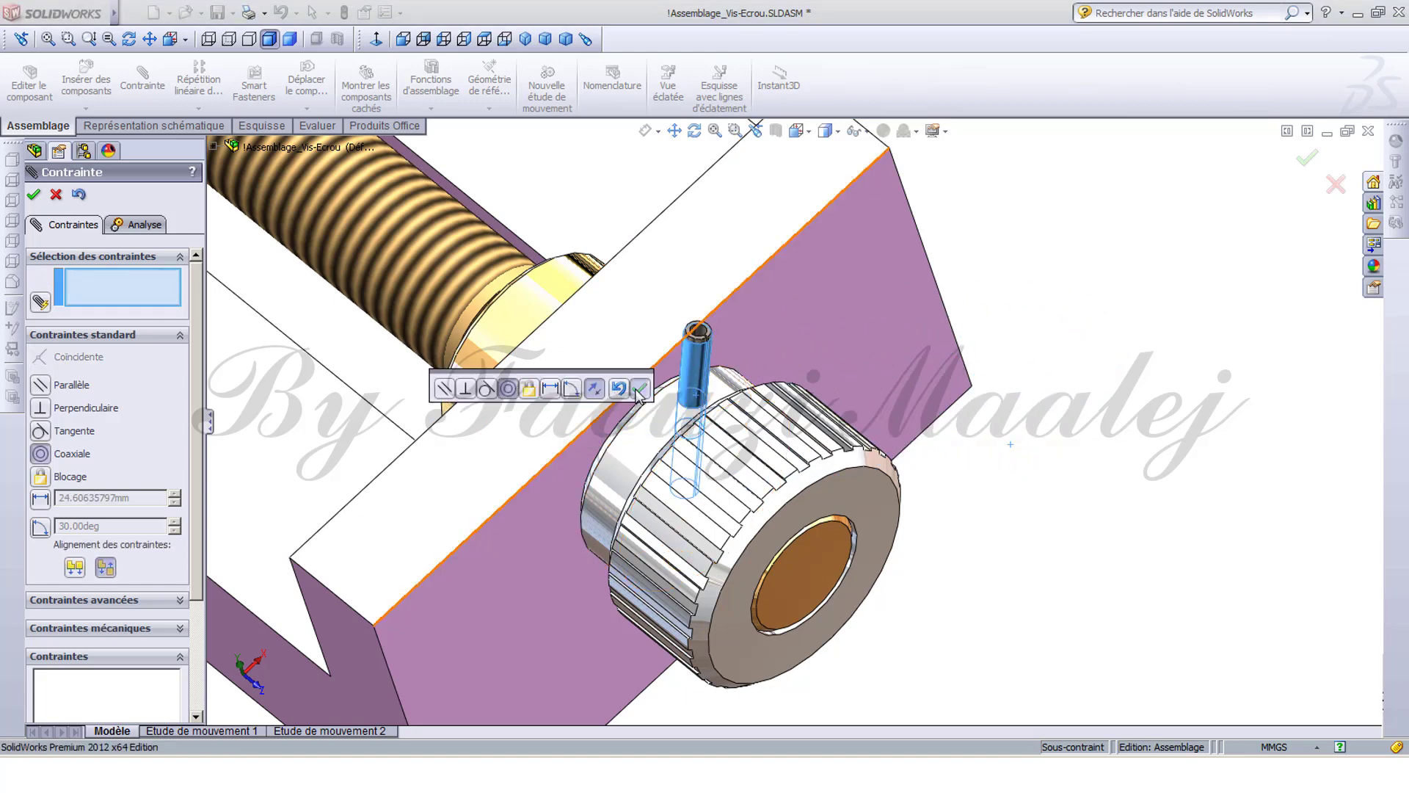
Add a tangent mate between the pin's end face and the outer cylindrical face of the knob's hub, and finish mating.
scroll(697, 355, down, 3)
click(695, 343)
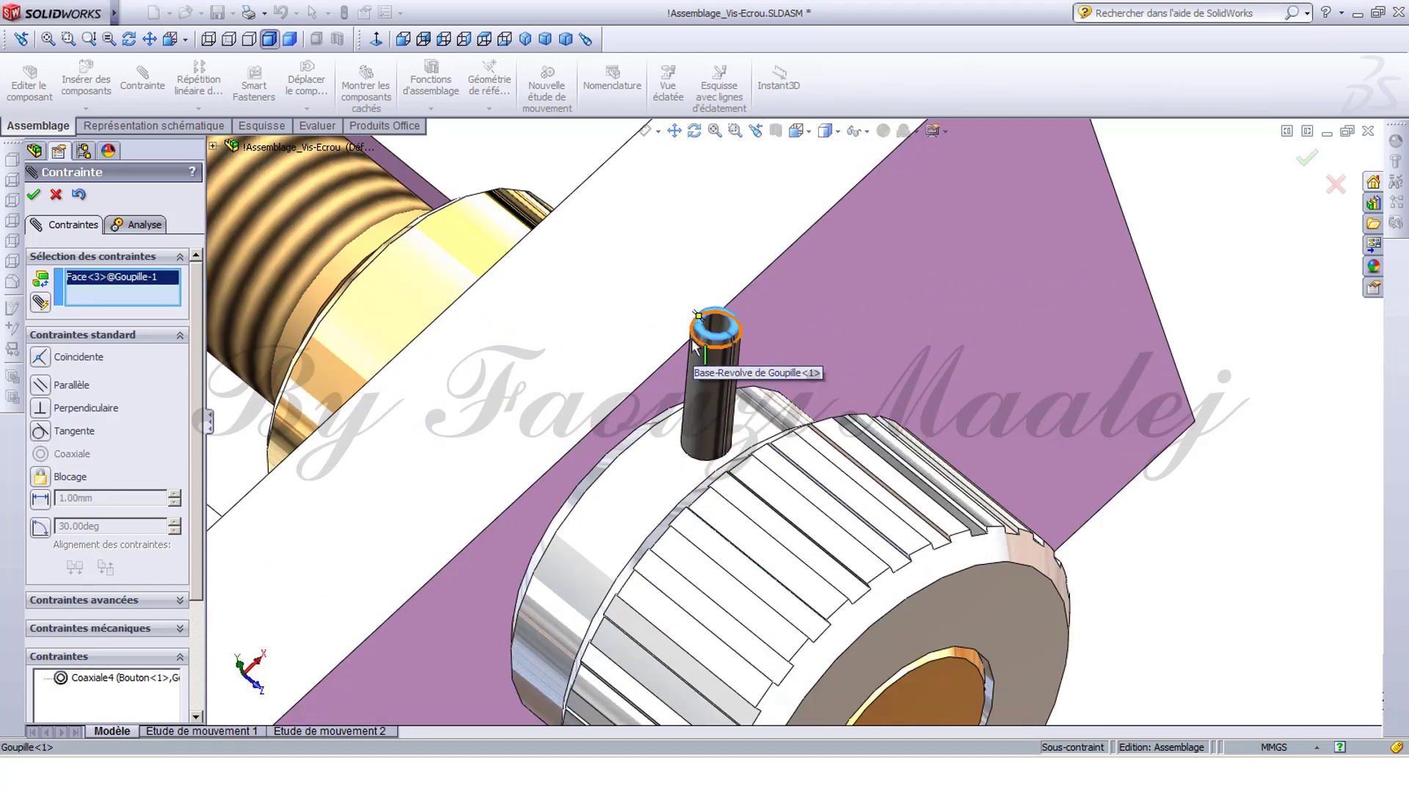
click(664, 455)
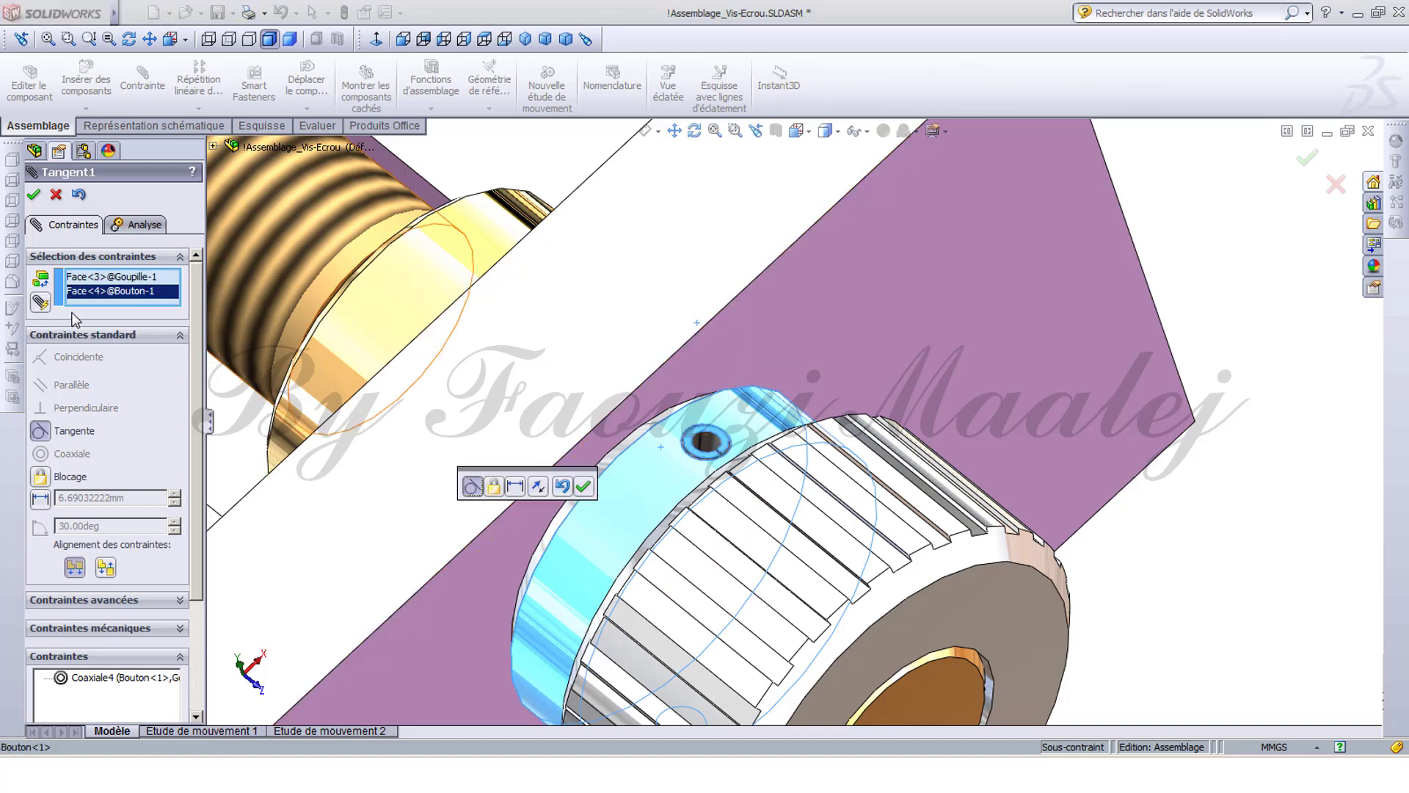
click(584, 487)
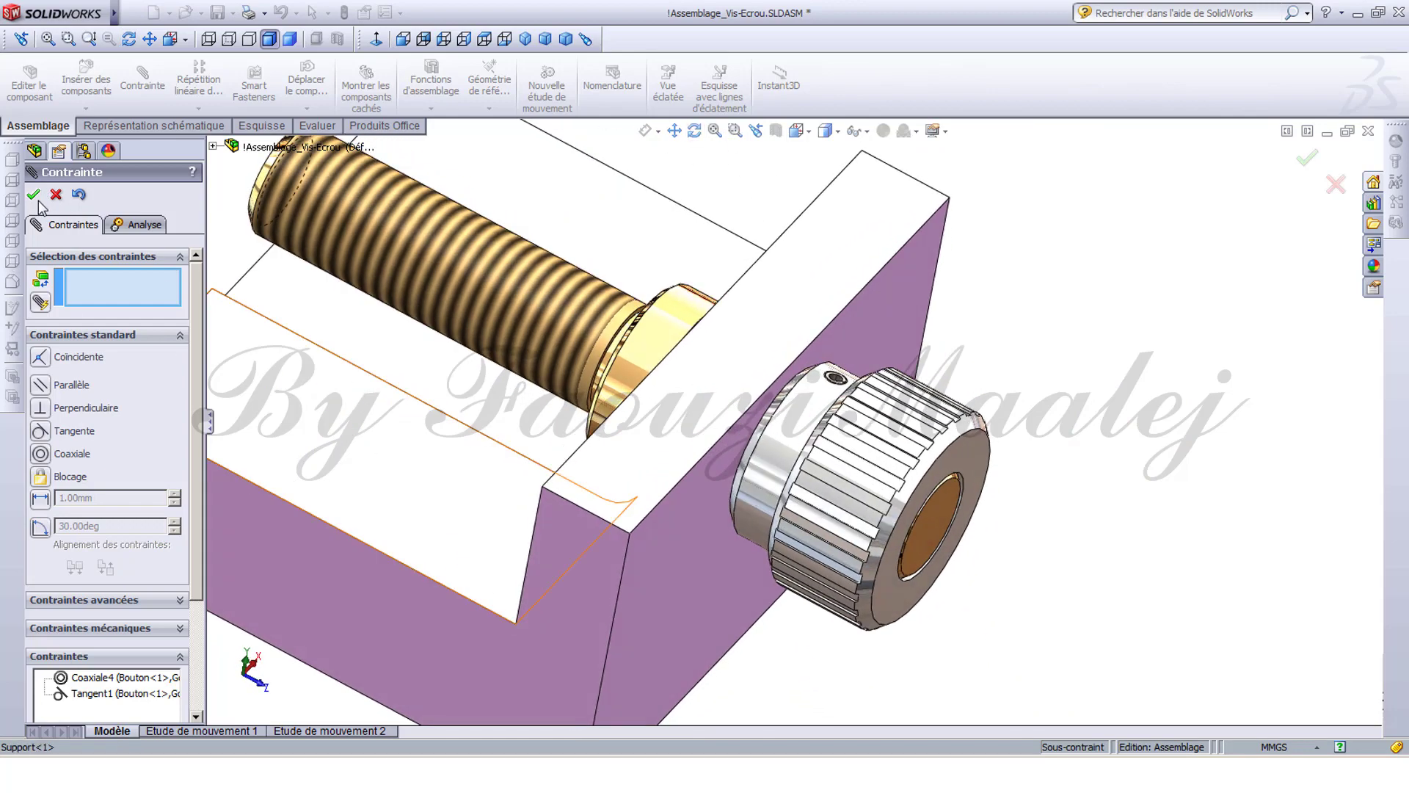
click(34, 195)
Insert the Ecrou.SLDPRT nut and place it in front of the screw's threaded end.
middle_drag(365, 444, 420, 497)
click(86, 87)
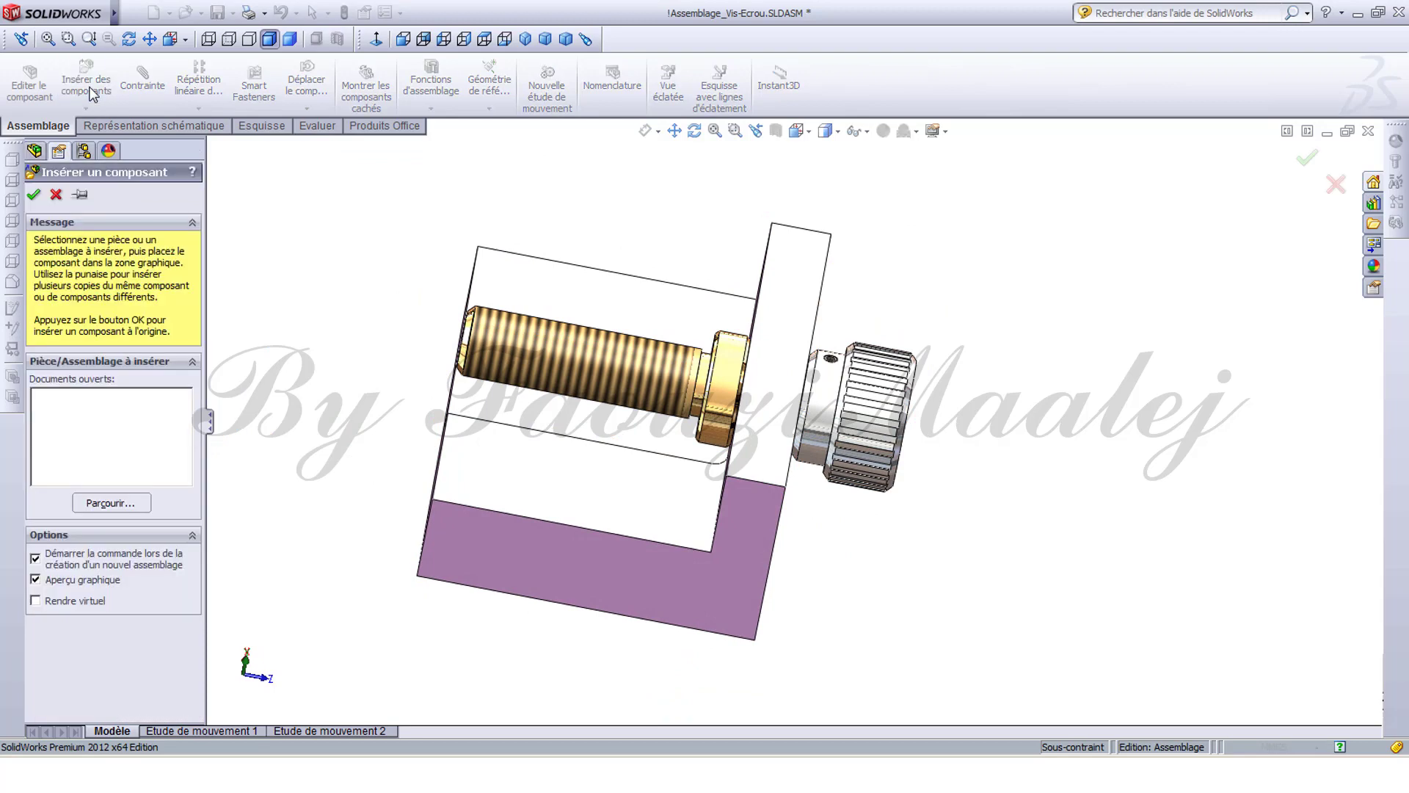
click(110, 503)
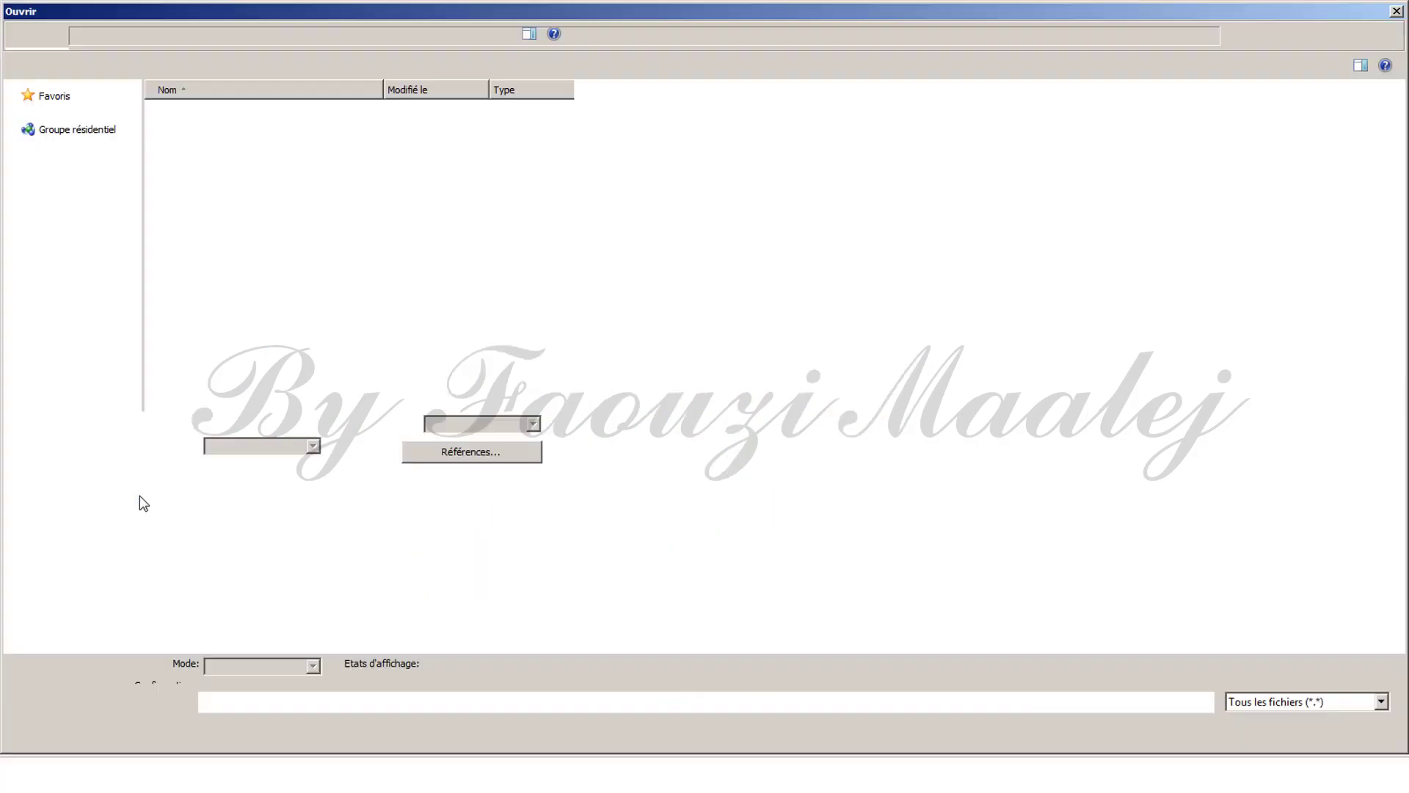
click(209, 156)
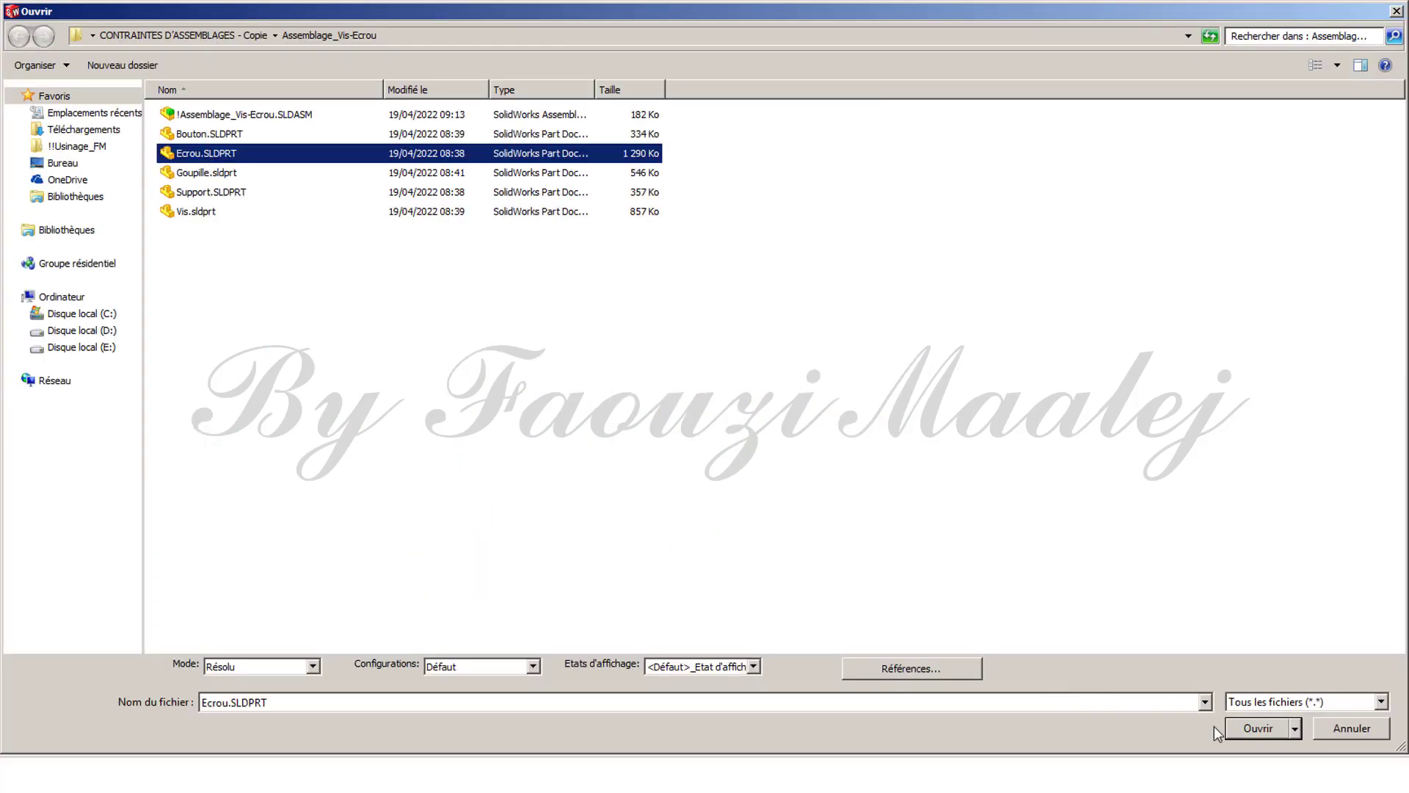
click(1256, 729)
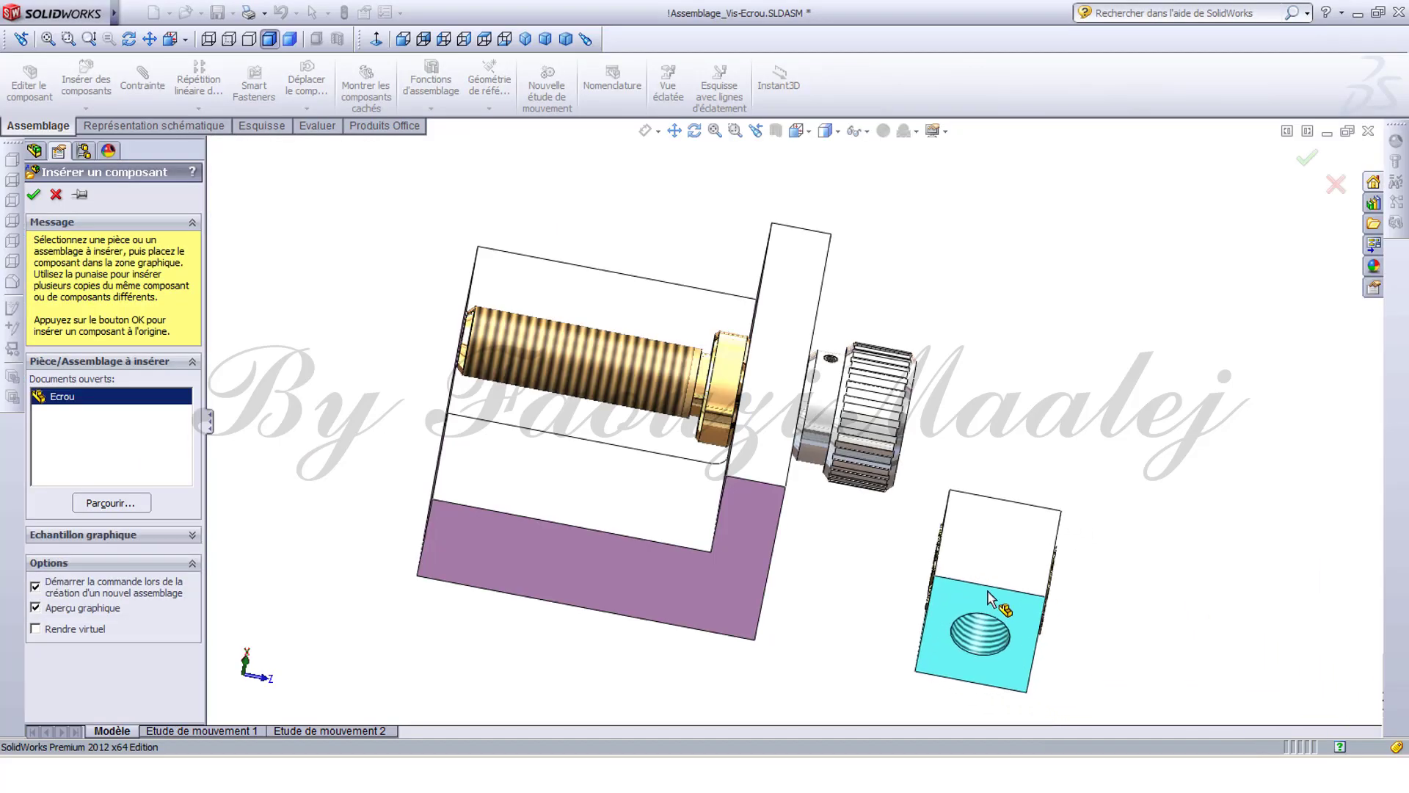
click(353, 372)
Add a coincident mate between the nut's underside and the floor of the support's groove.
middle_drag(387, 454, 480, 367)
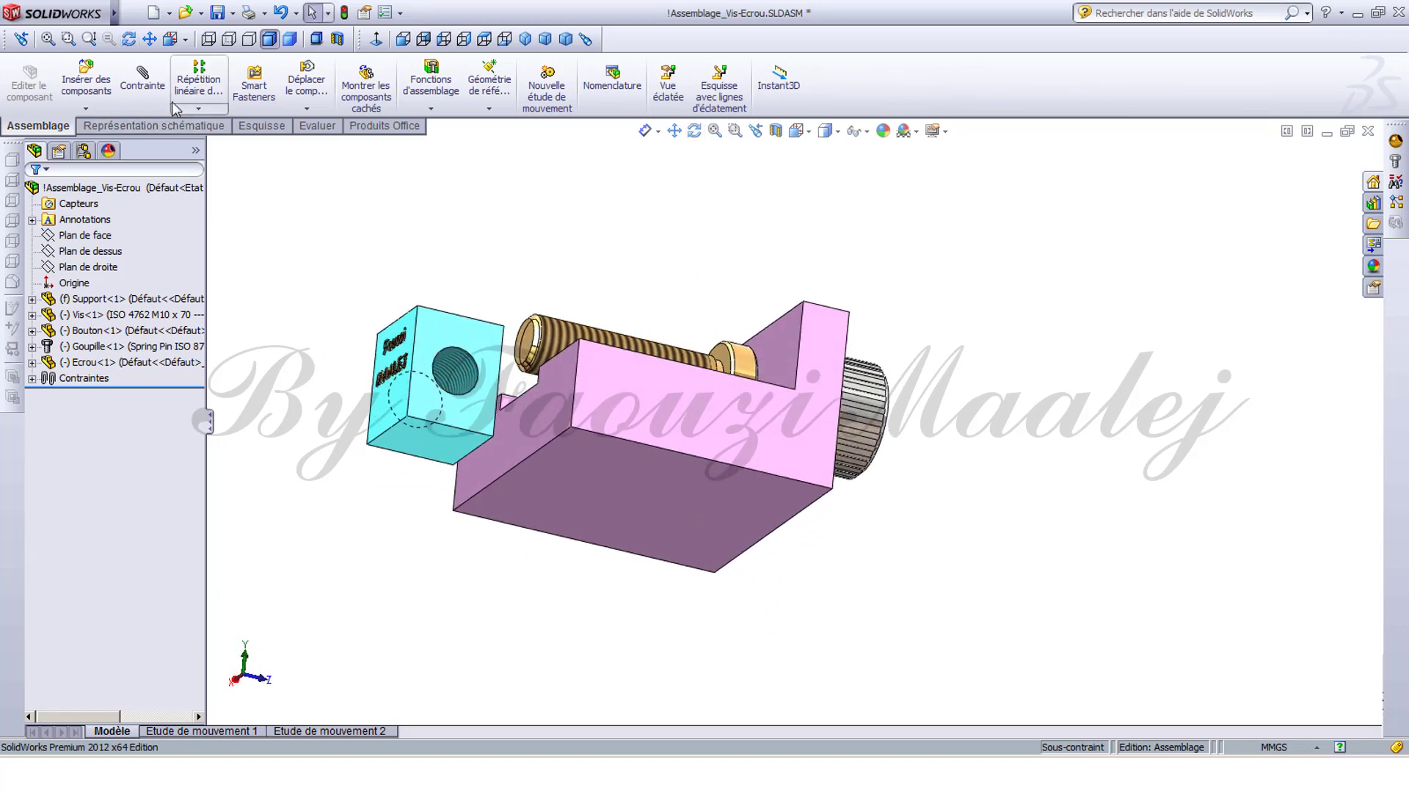
click(142, 79)
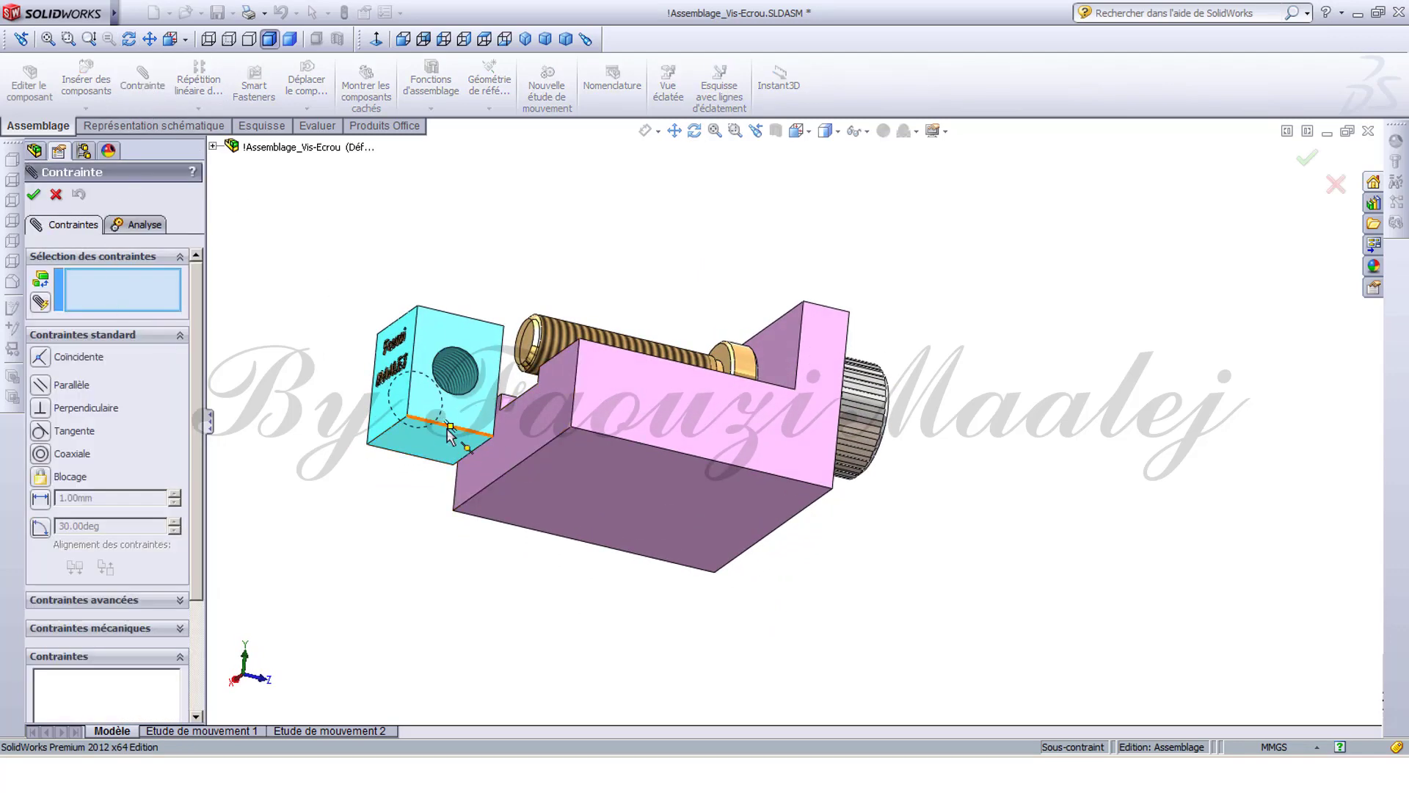
click(418, 434)
middle_drag(455, 502, 413, 683)
click(533, 413)
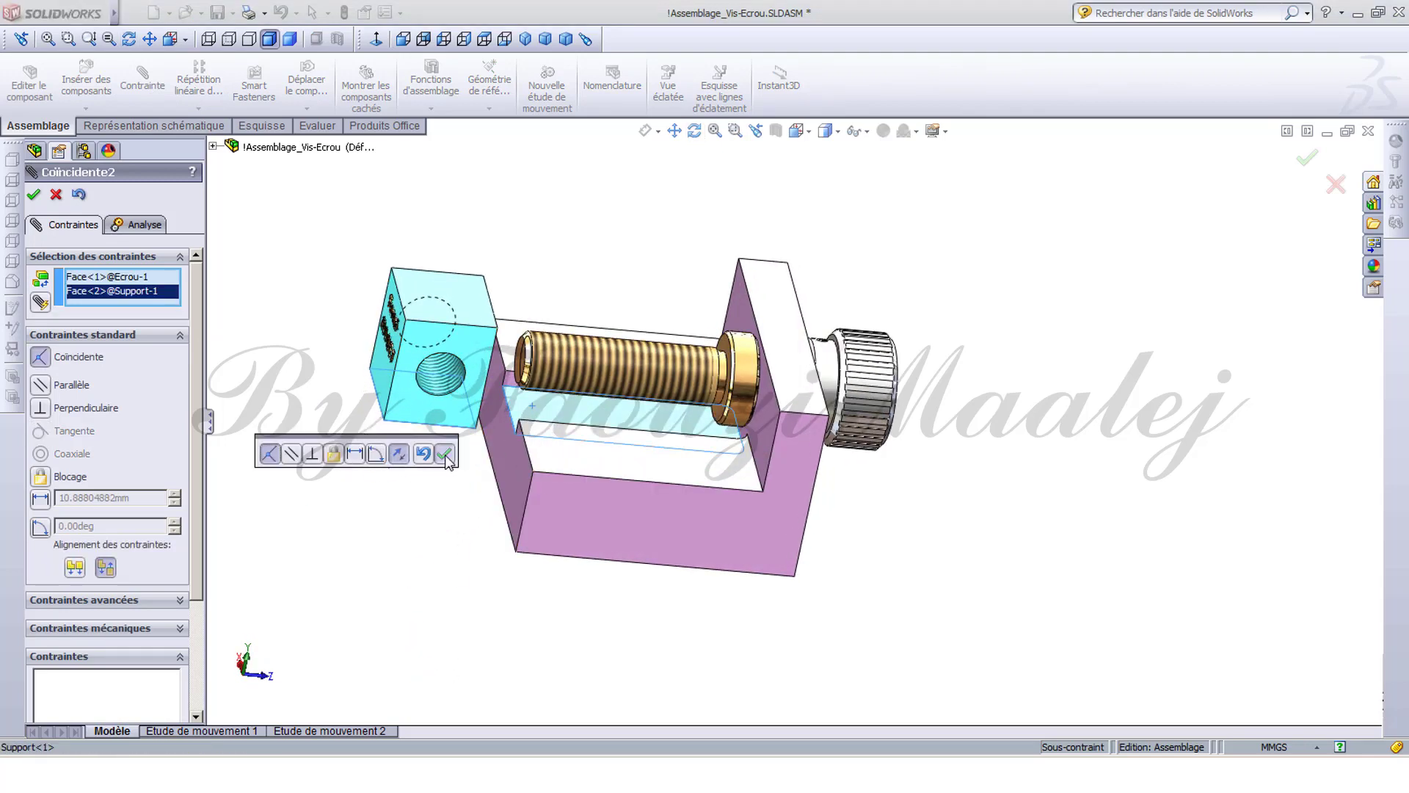
click(445, 455)
Add a coincident mate between the nut's engraved side face and the side wall of the support's groove.
click(379, 398)
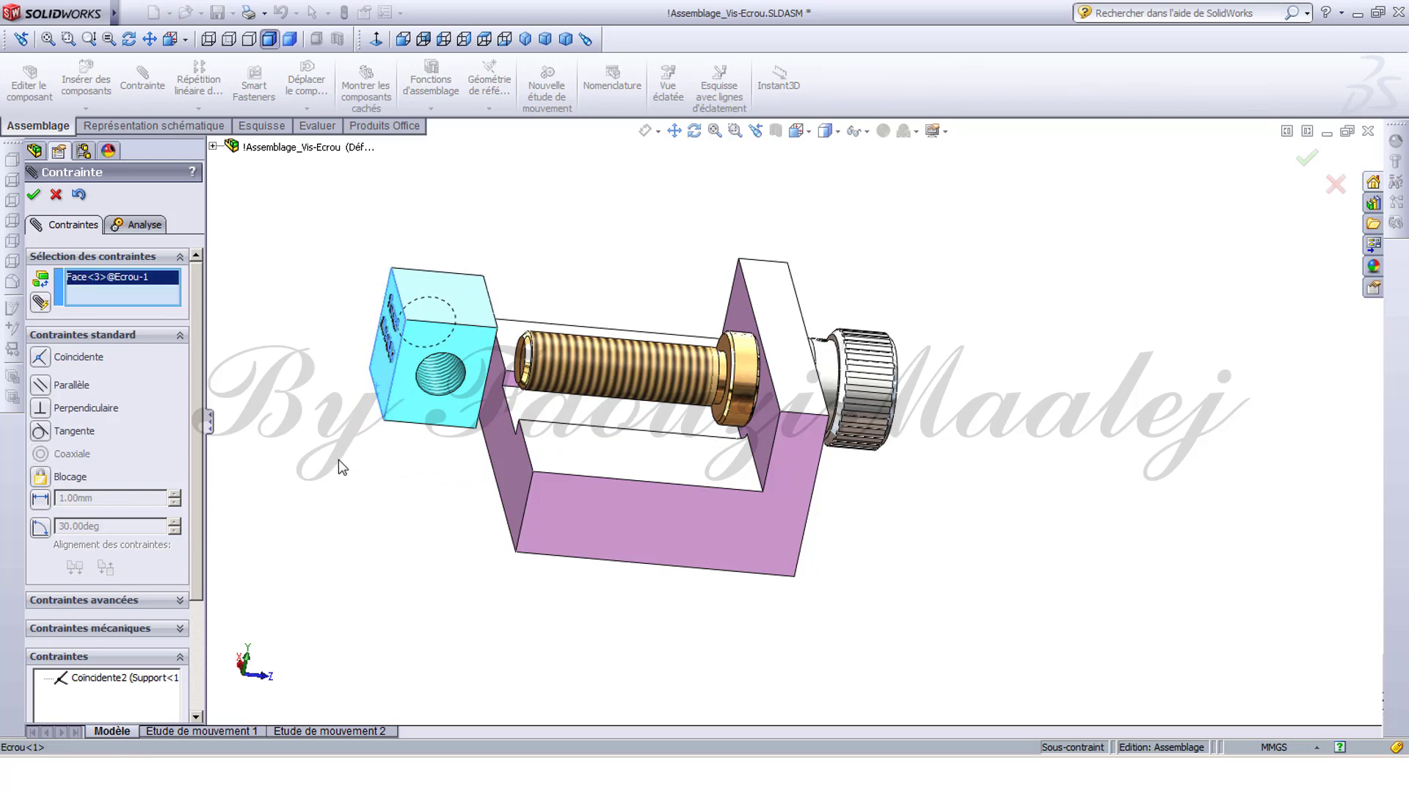
middle_drag(339, 466, 428, 618)
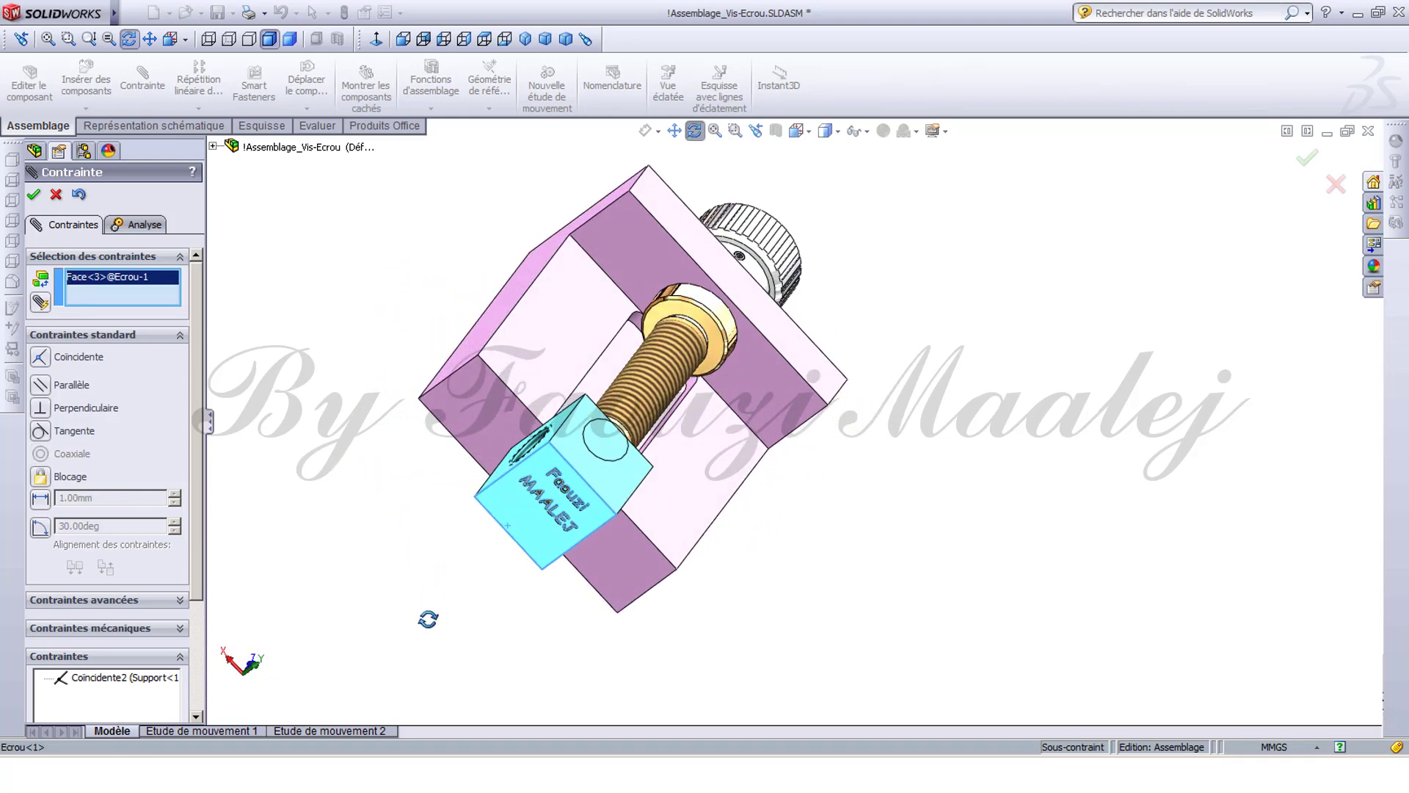
scroll(659, 483, down, 4)
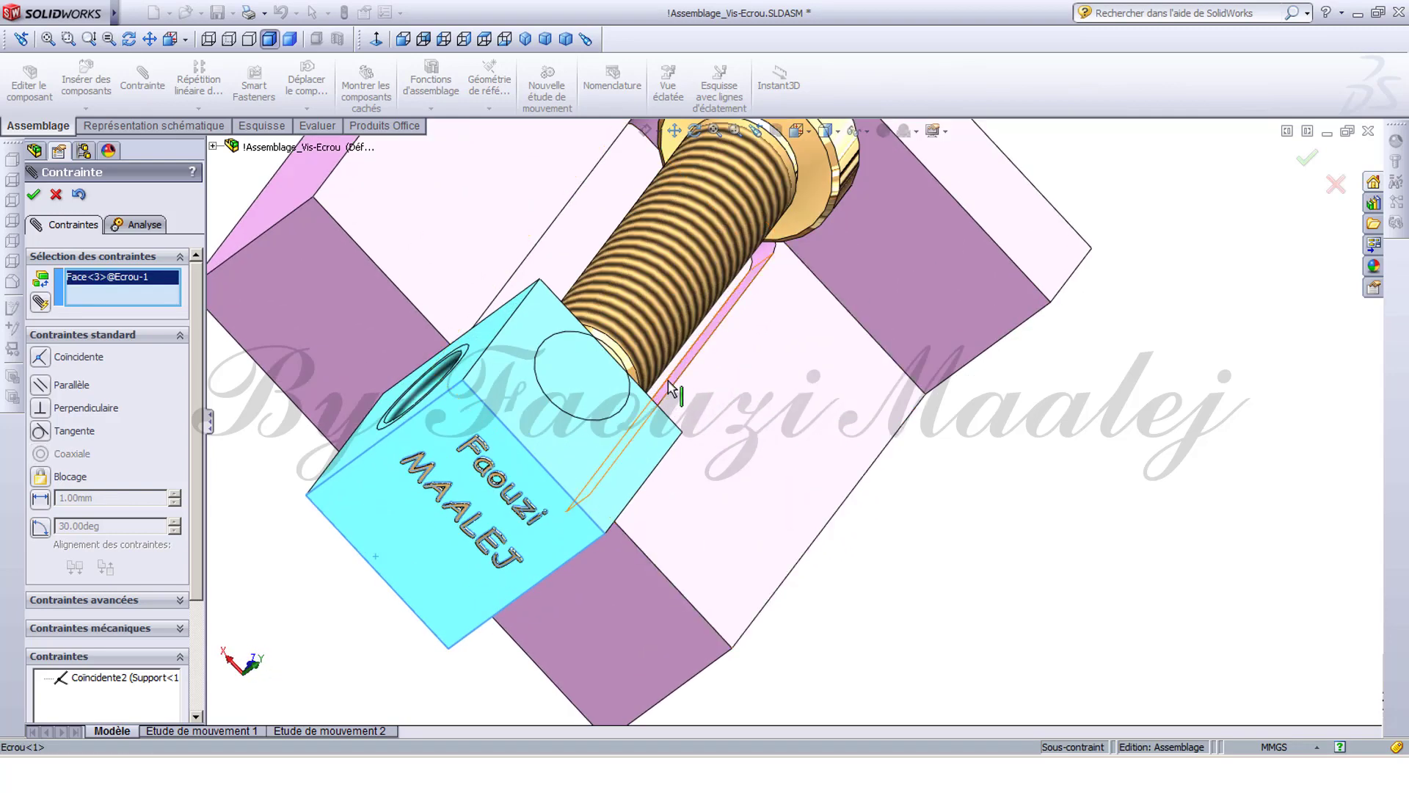
click(683, 402)
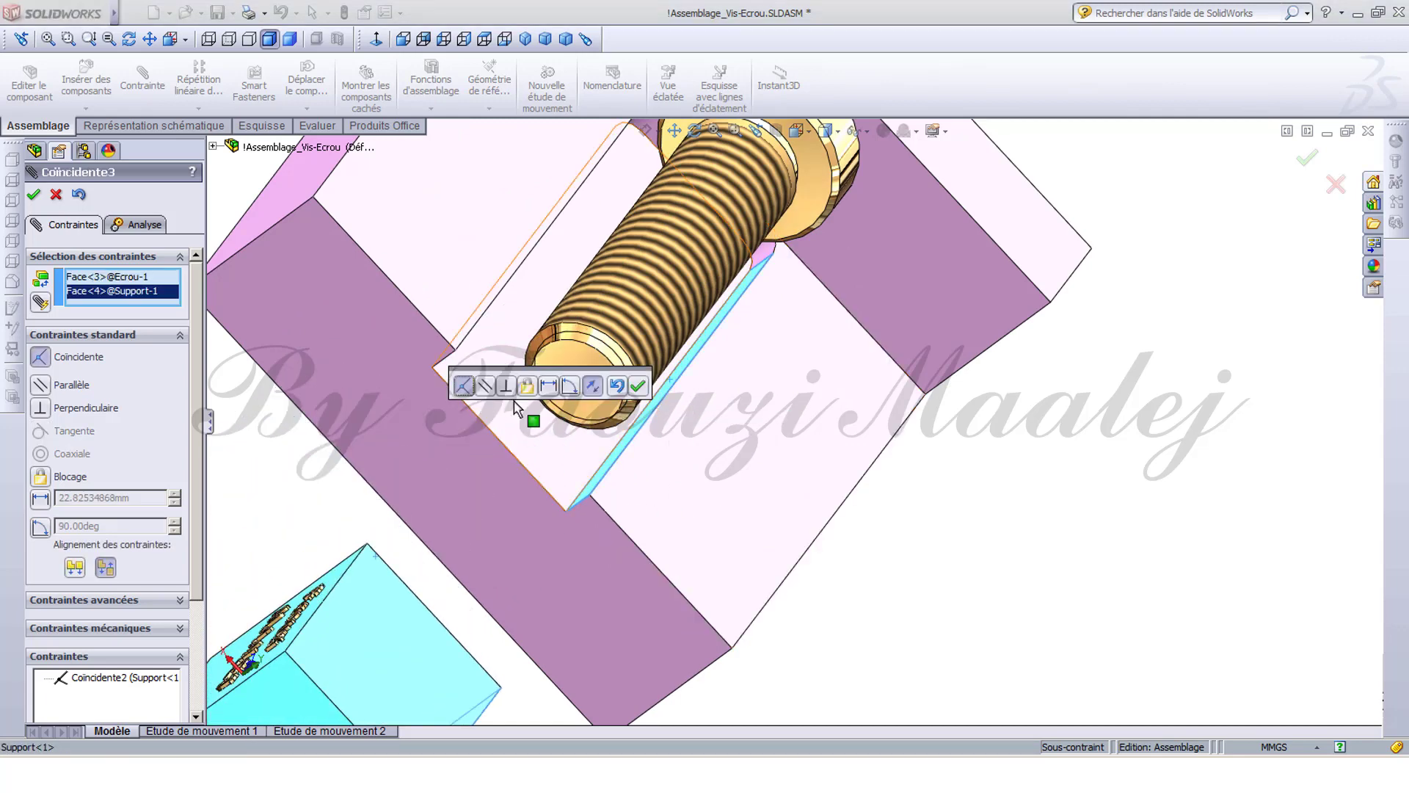
click(637, 389)
Slide the nut along the groove direction to just in front of the screw's threaded end.
scroll(638, 440, up, 5)
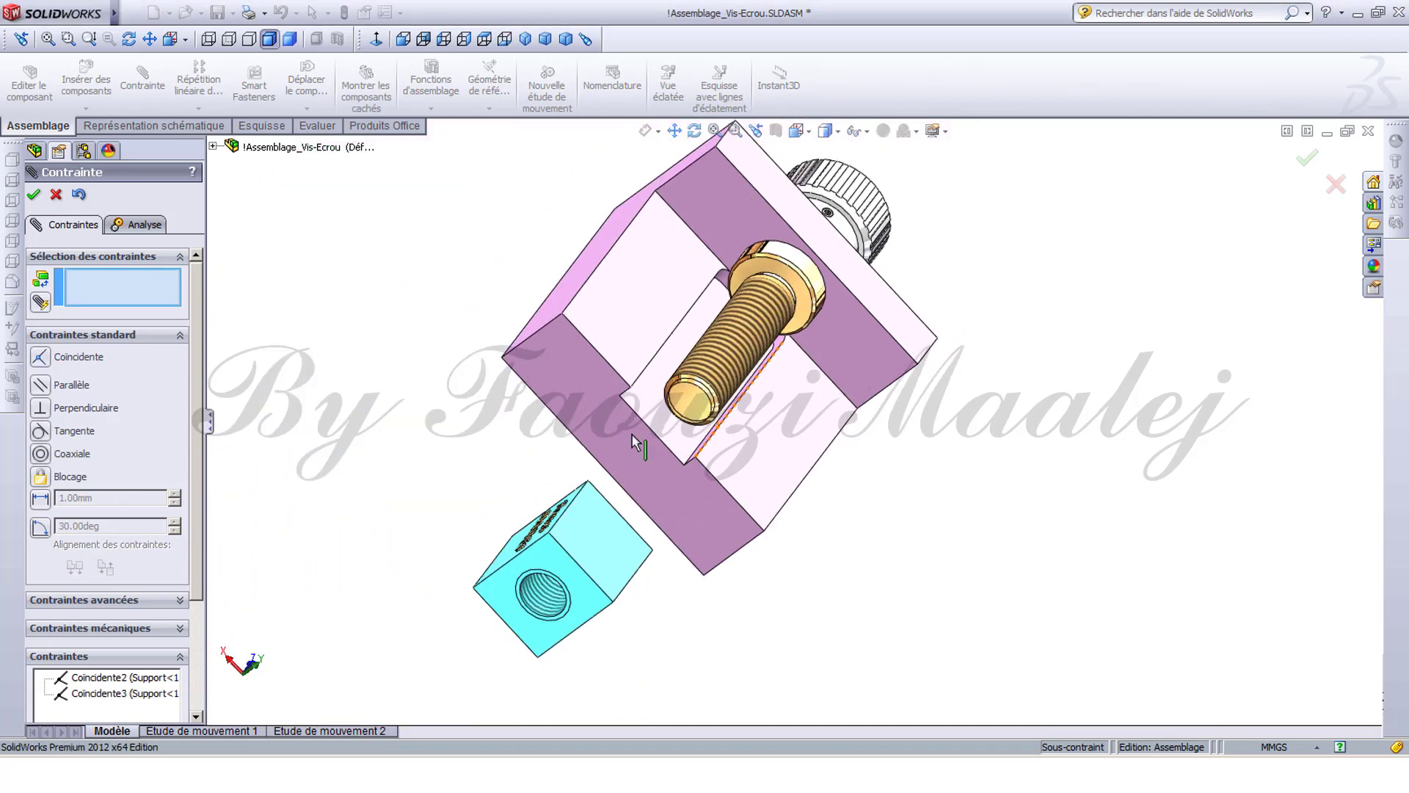
middle_drag(732, 536, 552, 417)
drag(552, 417, 631, 400)
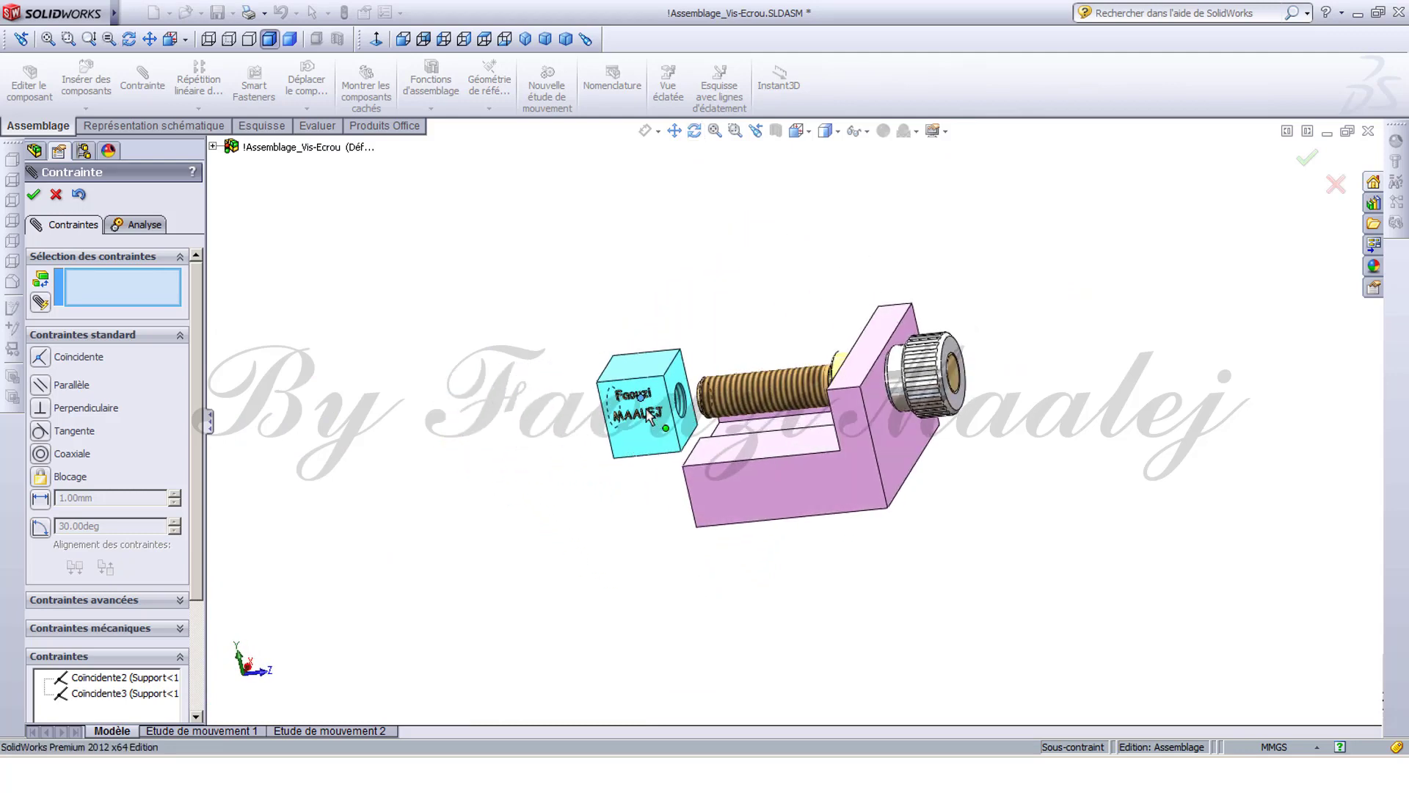
Add a helical mate between the screw's thread and the nut's threaded hole, reversed, with a distance per revolution of 4 mm.
mouse_move(812, 513)
middle_down()
mouse_move(784, 538)
mouse_move(859, 504)
mouse_move(823, 499)
middle_up()
scroll(813, 430, down, 1)
scroll(811, 444, down, 3)
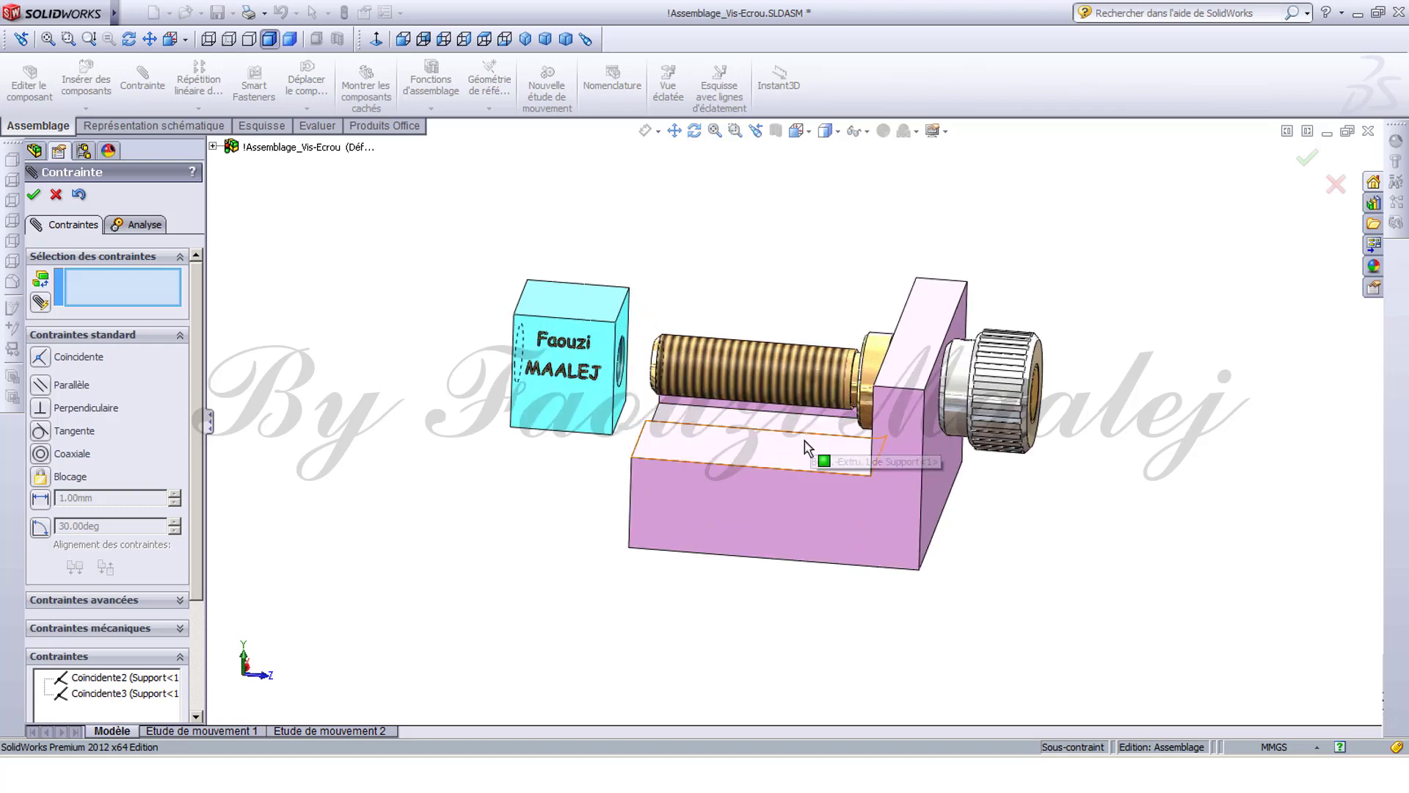
click(34, 196)
click(143, 79)
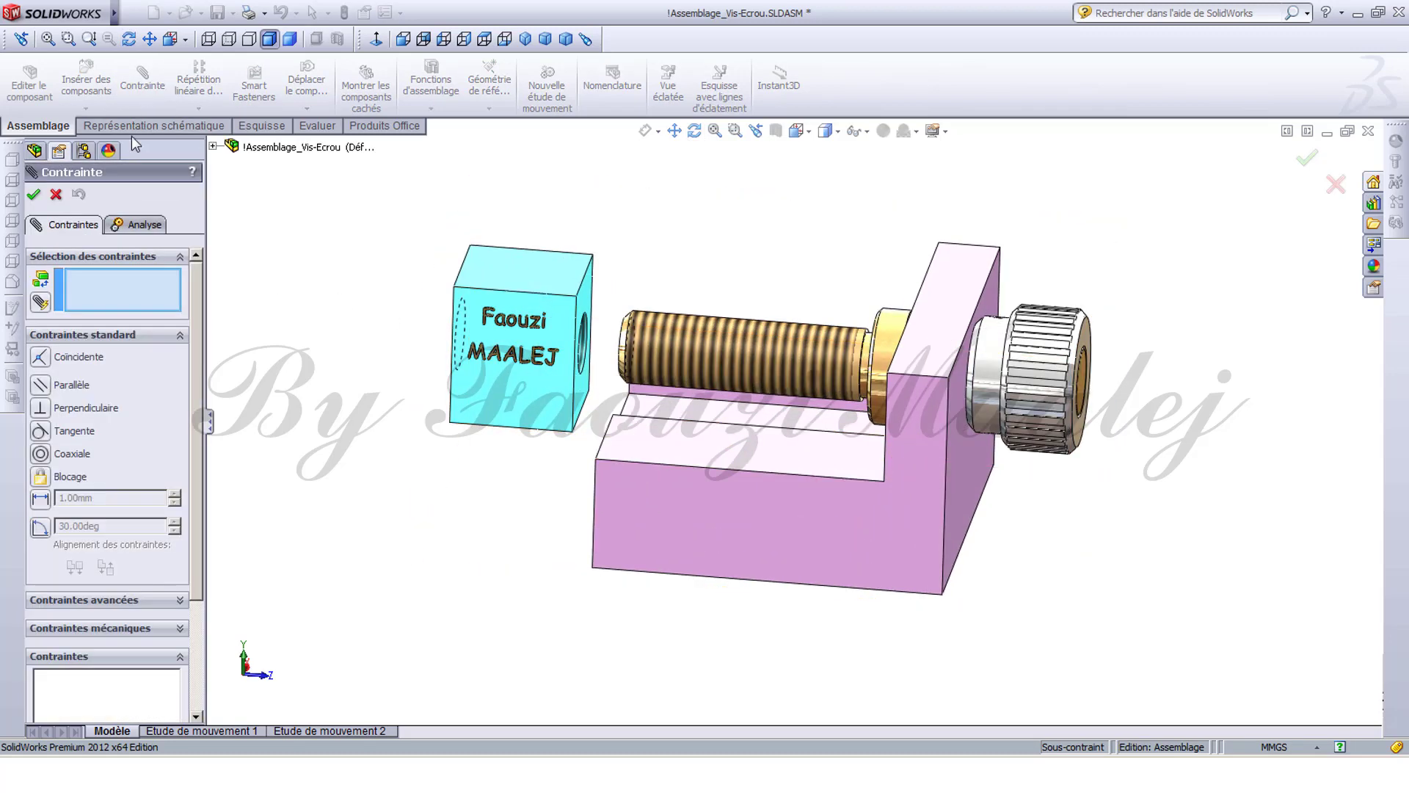
click(133, 630)
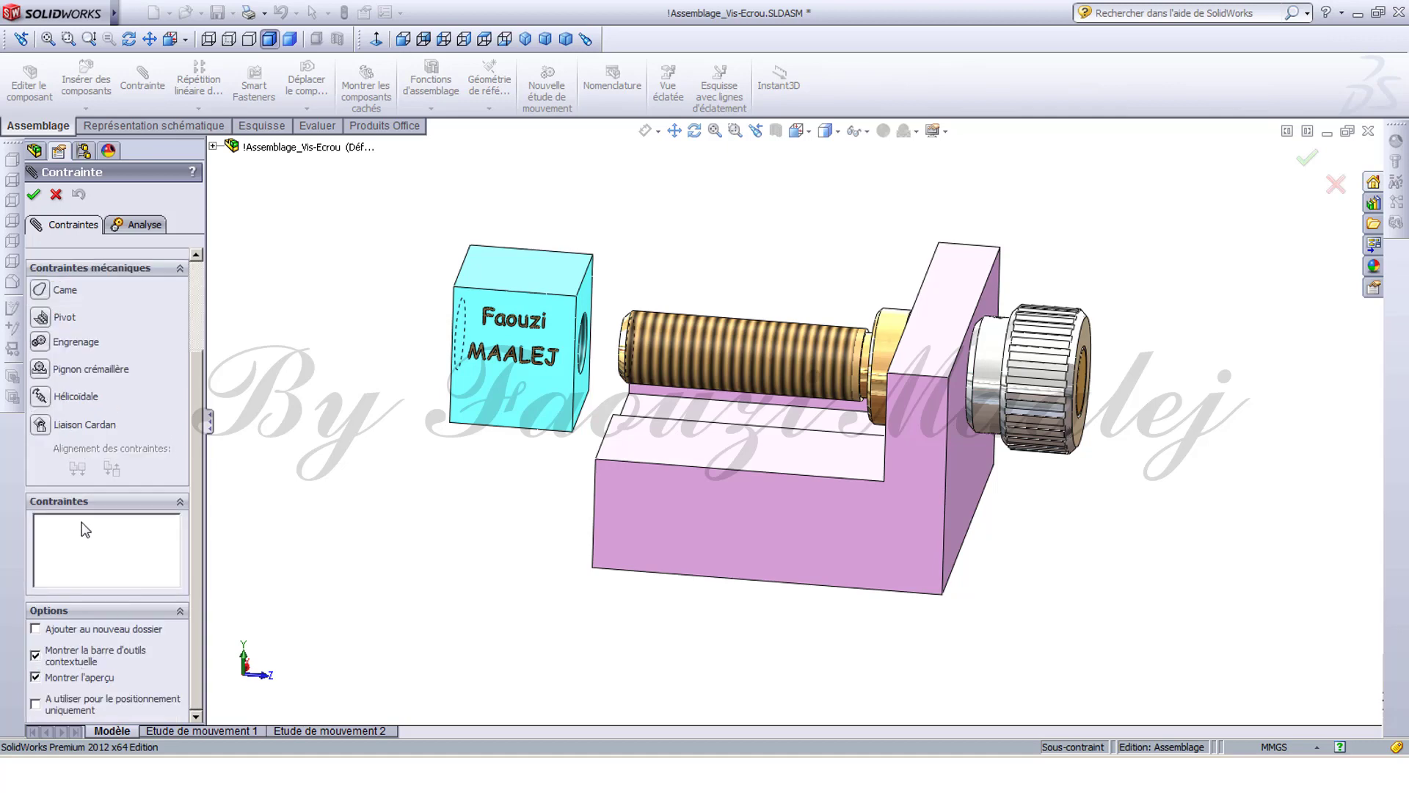
click(41, 397)
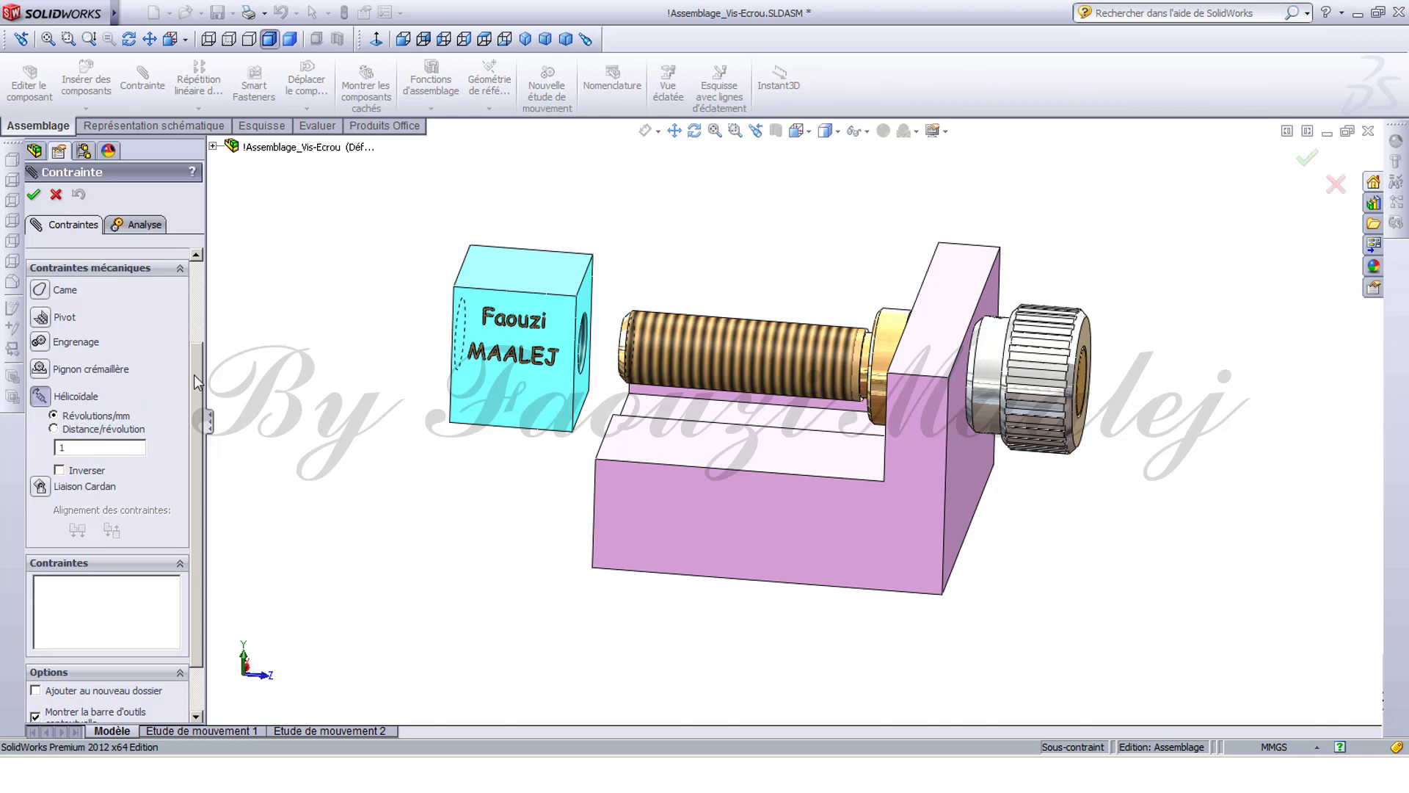
drag(196, 381, 189, 266)
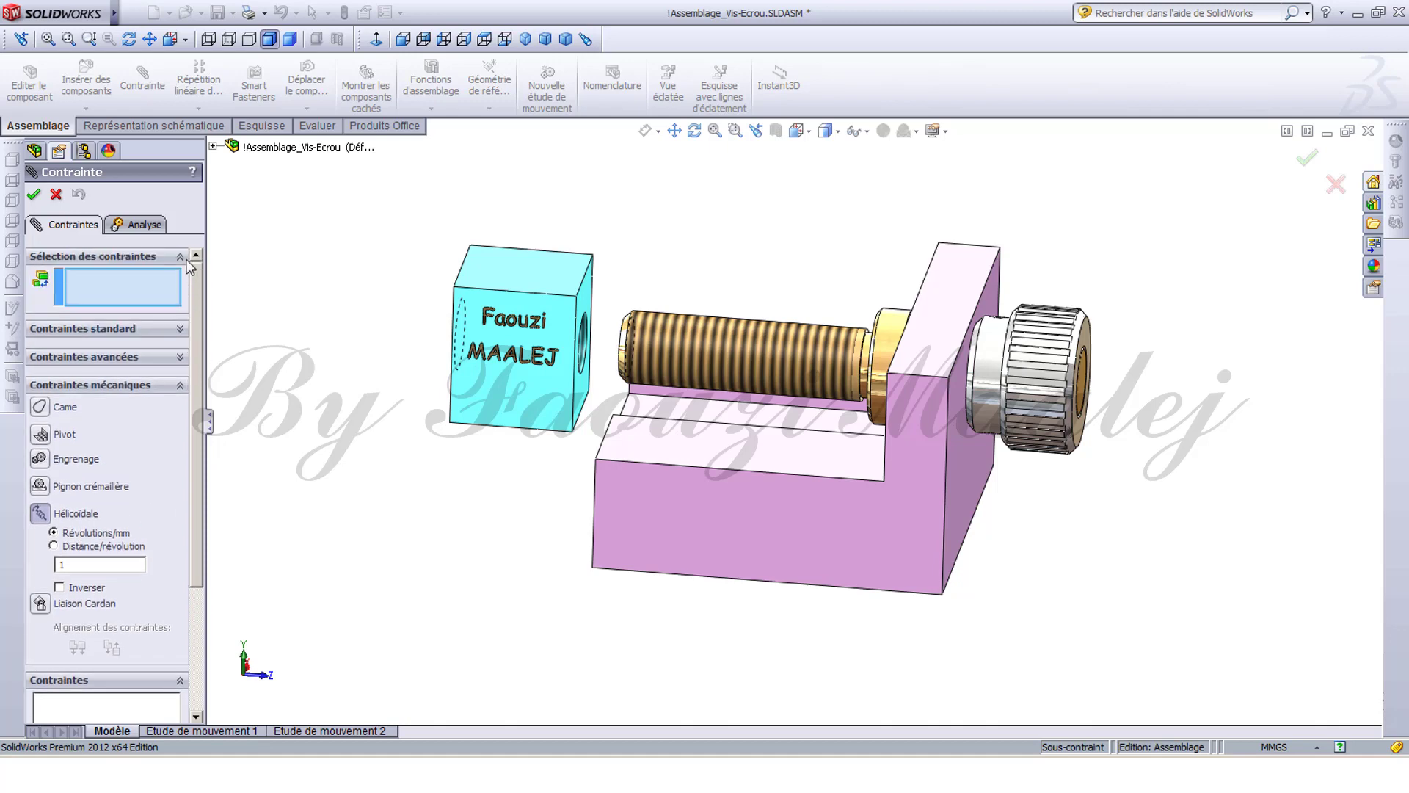
click(712, 359)
middle_drag(712, 359, 542, 536)
click(606, 365)
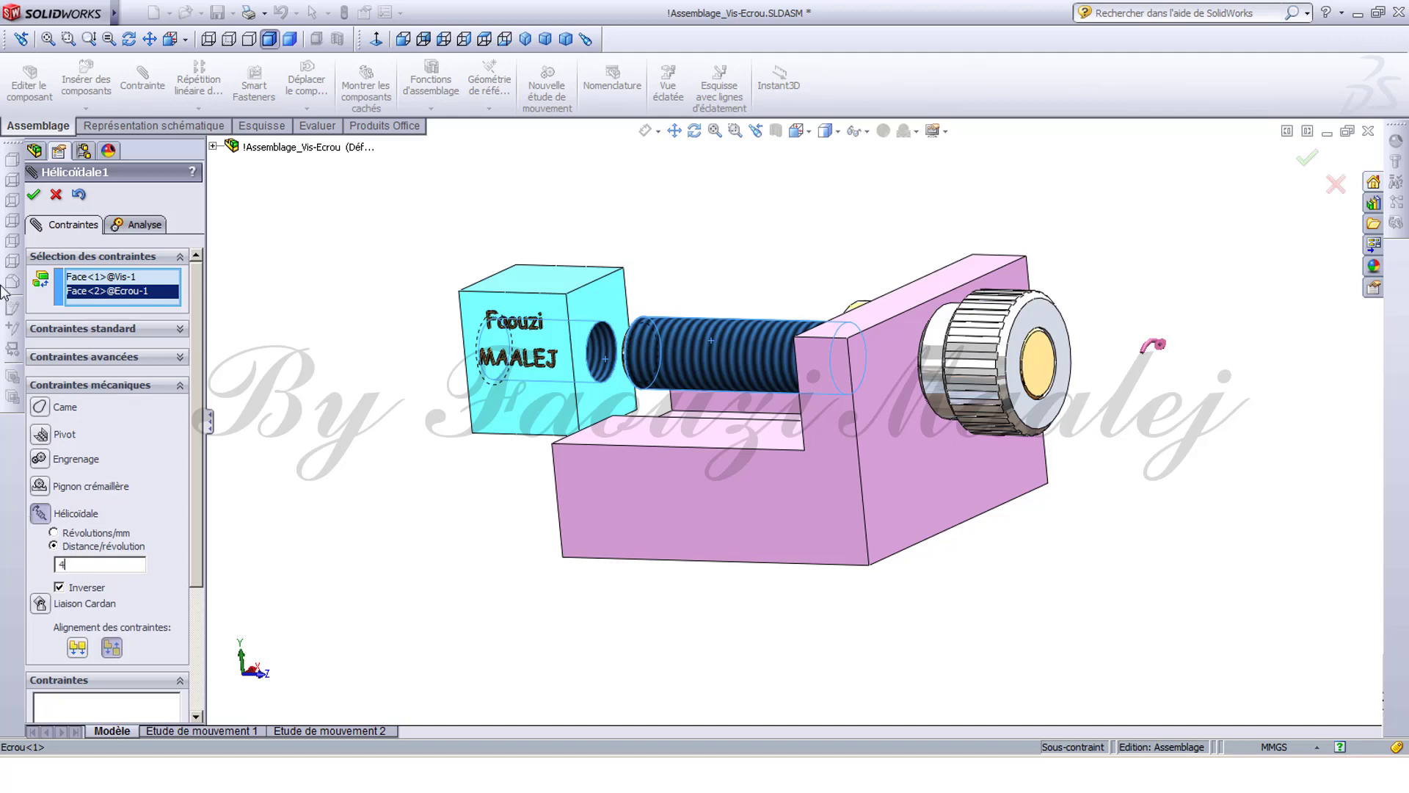
click(34, 195)
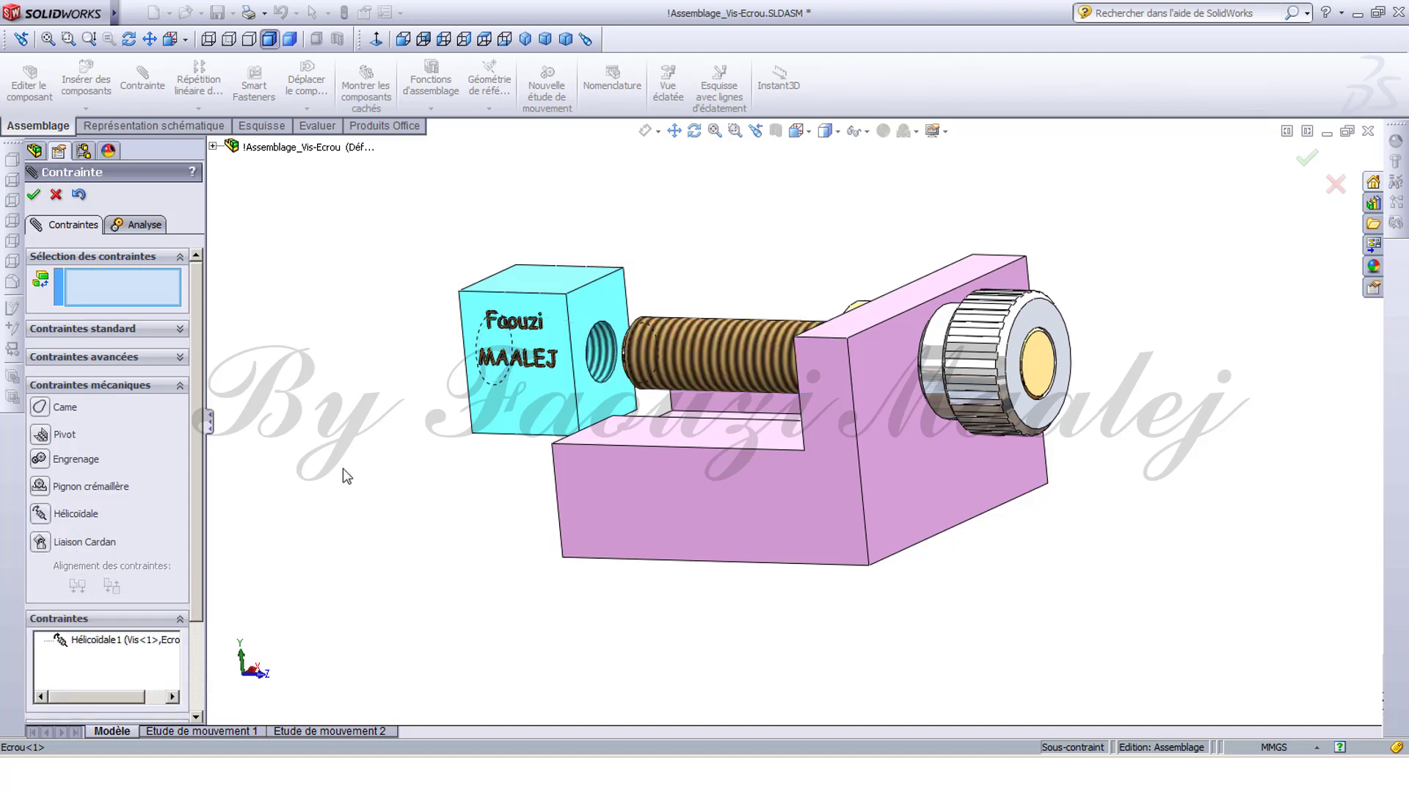
Test the helical mate by sliding the nut along the screw and rotating the knob.
drag(536, 407, 665, 416)
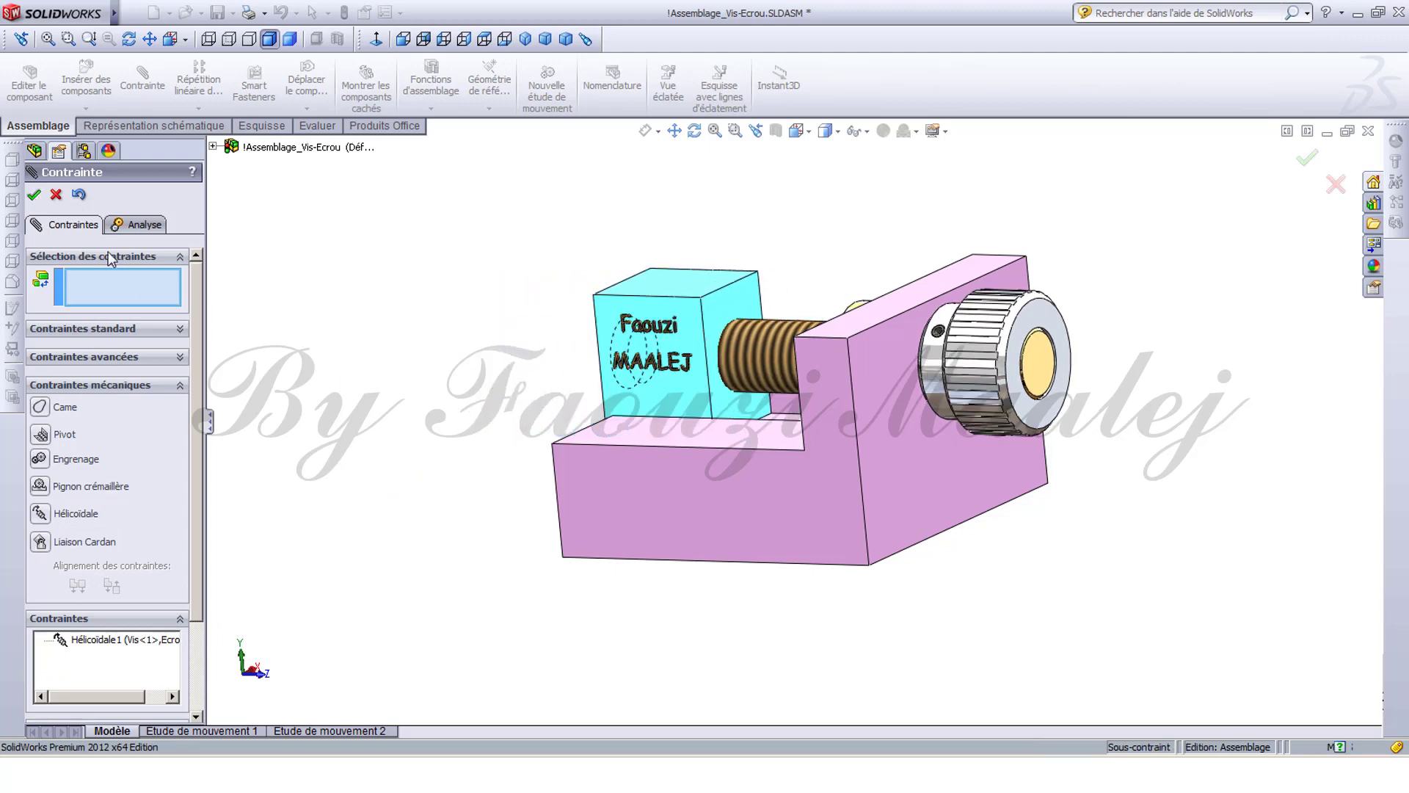
click(34, 195)
middle_drag(891, 638, 906, 680)
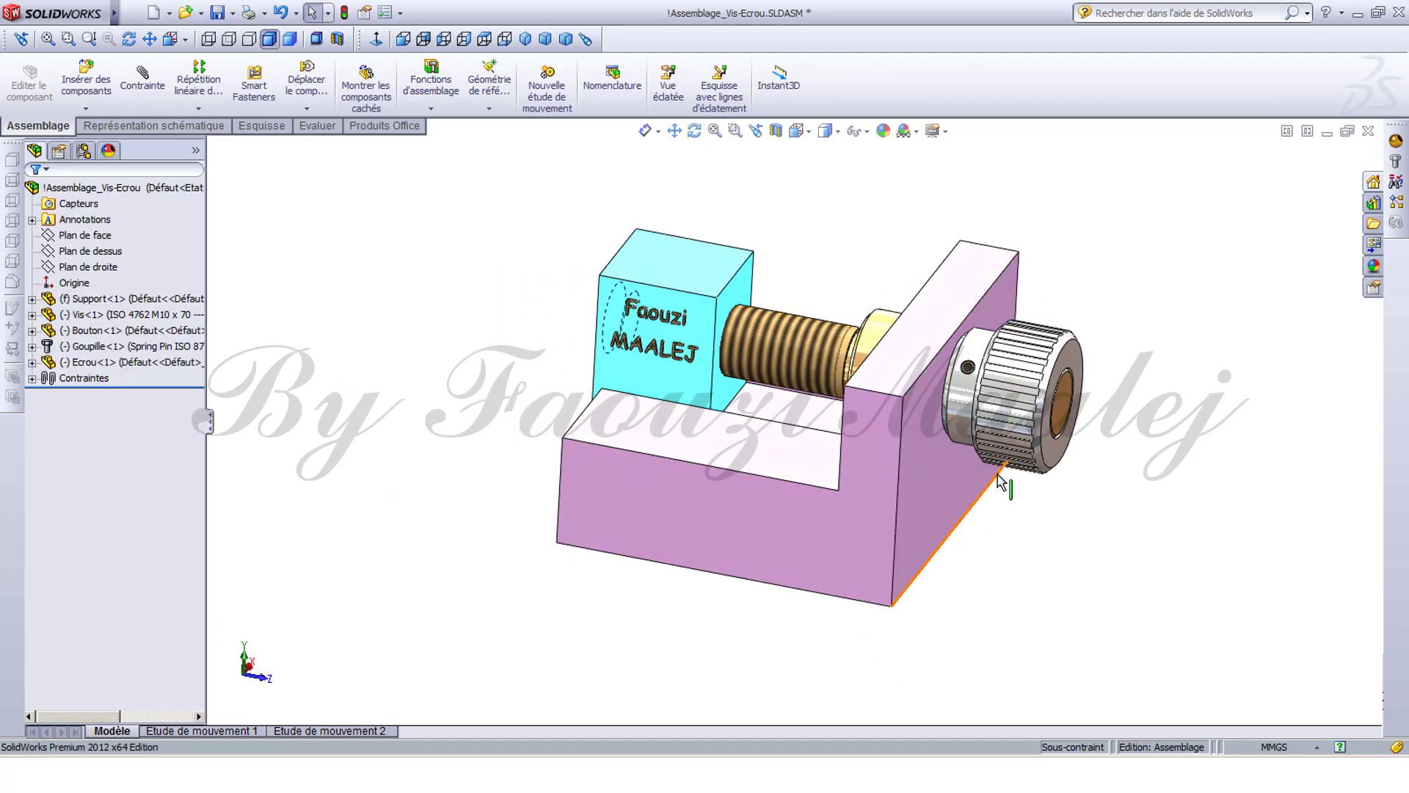
drag(1014, 417, 1033, 665)
middle_drag(1033, 664, 1066, 651)
drag(760, 374, 807, 429)
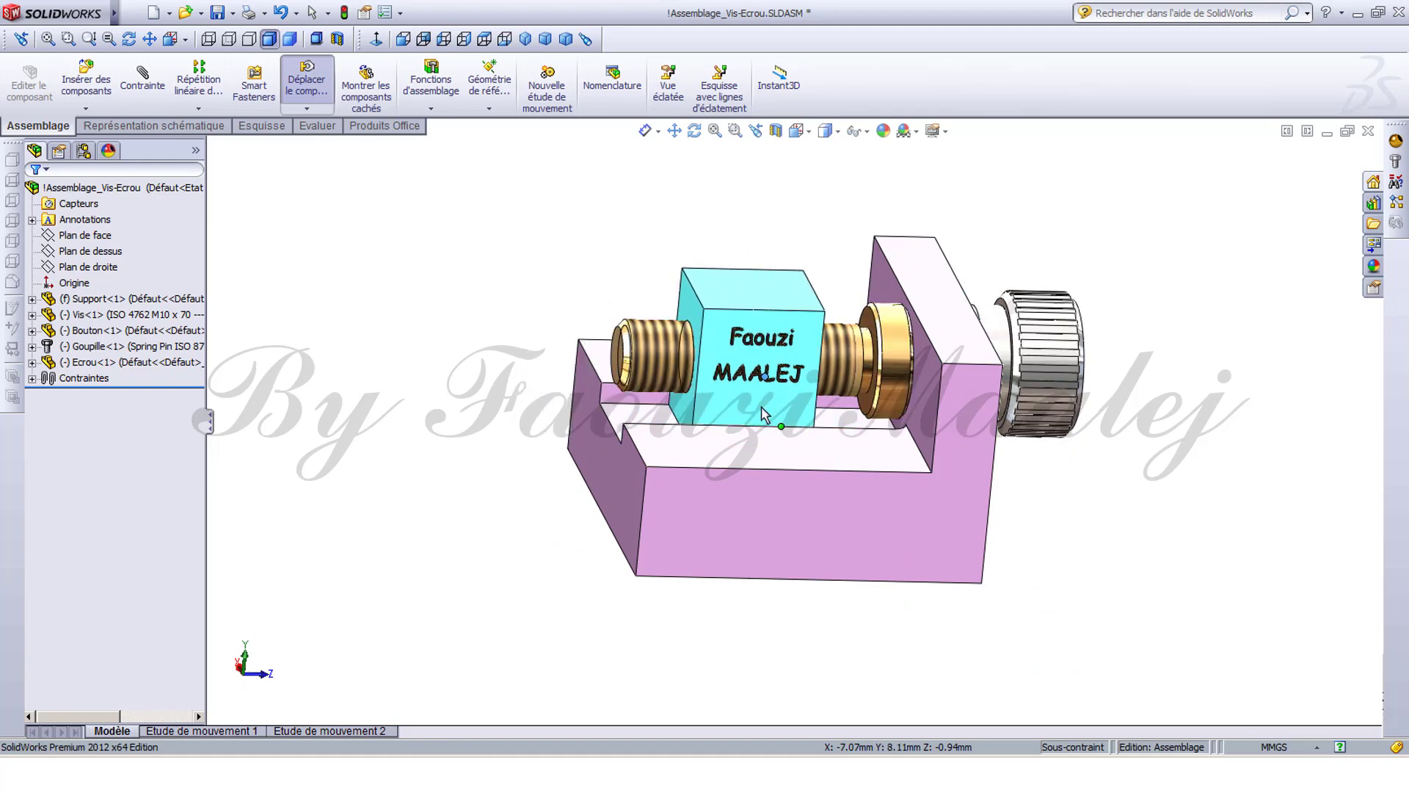
middle_drag(827, 592, 758, 603)
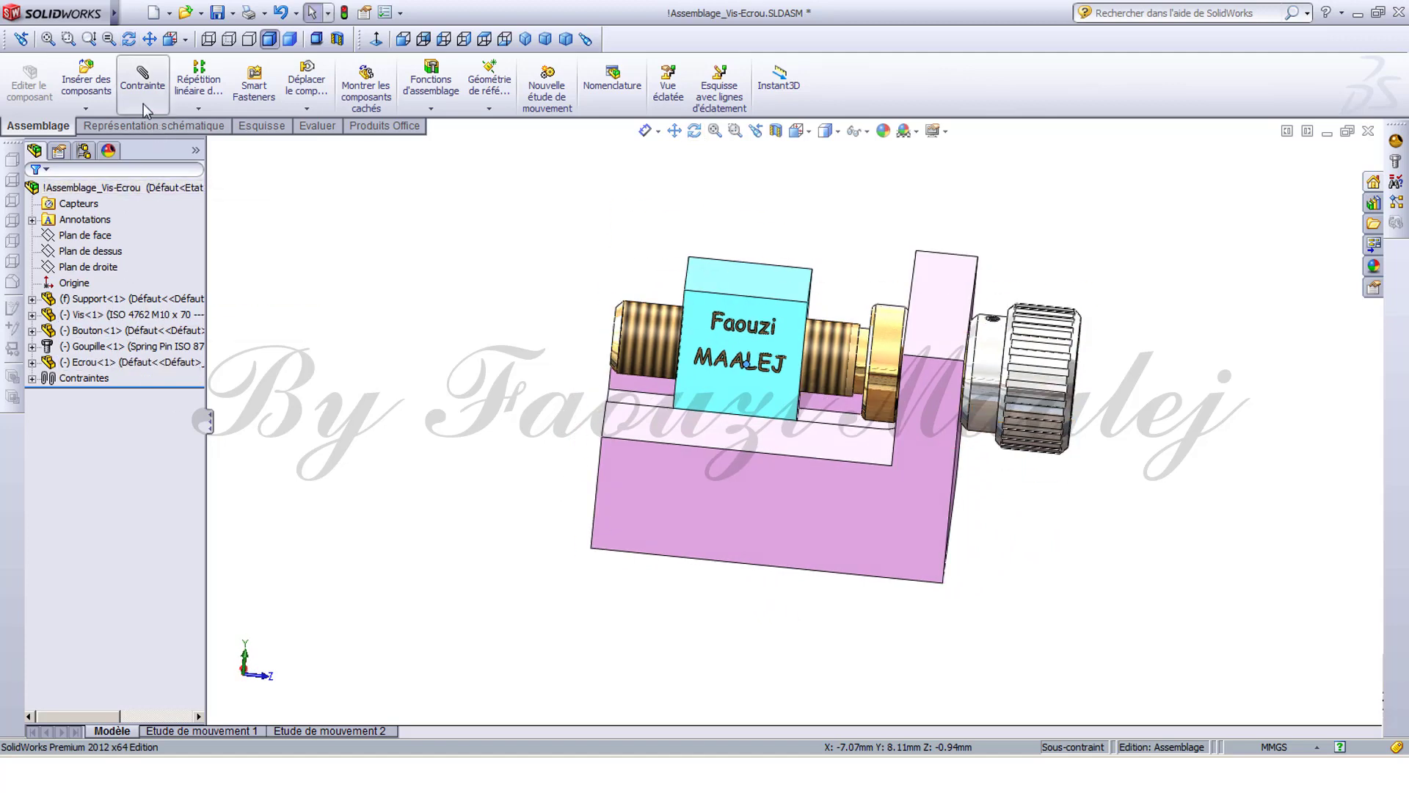
Add a limit distance mate between the nut's end face and the screw's collar face with distance 0, maximum 18 and minimum 0 mm.
click(142, 79)
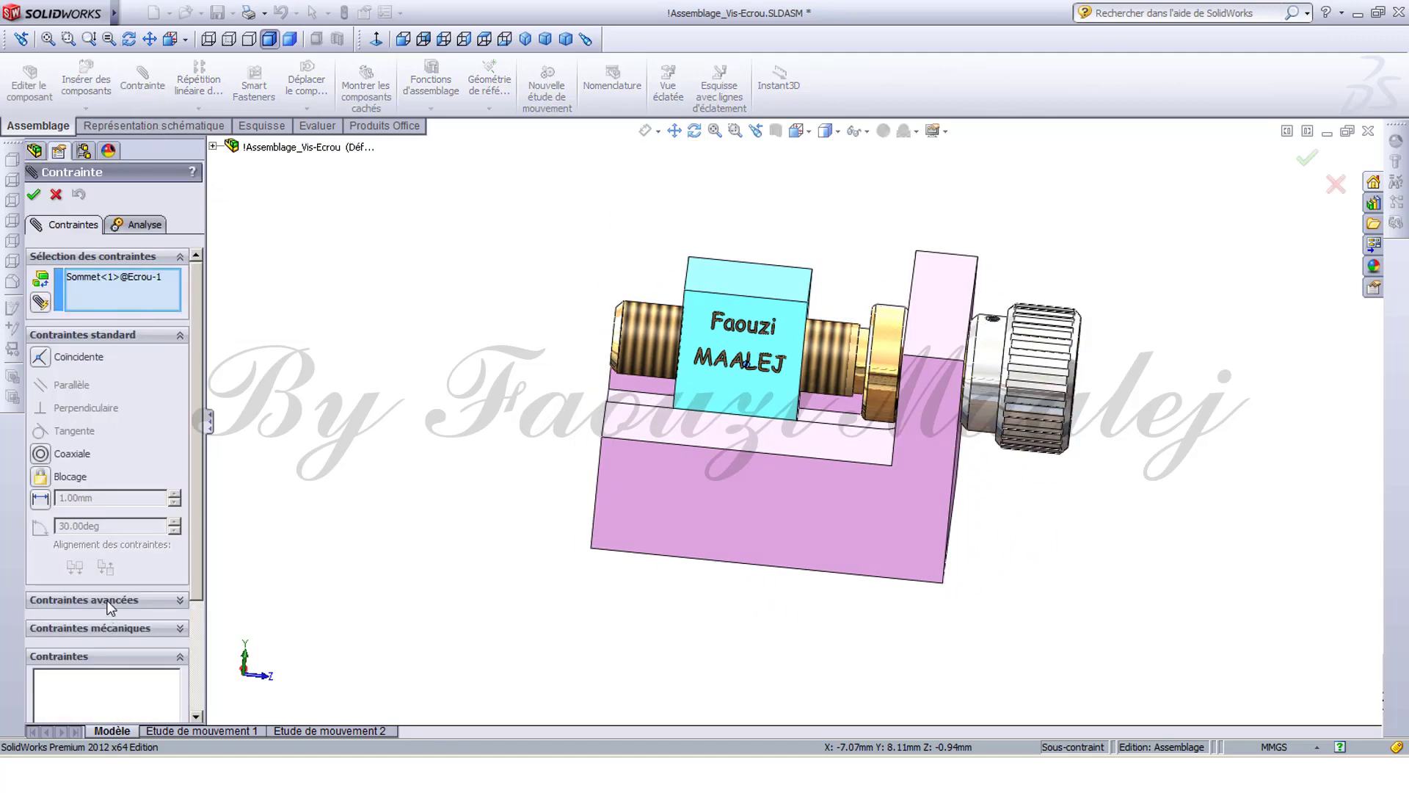
click(109, 601)
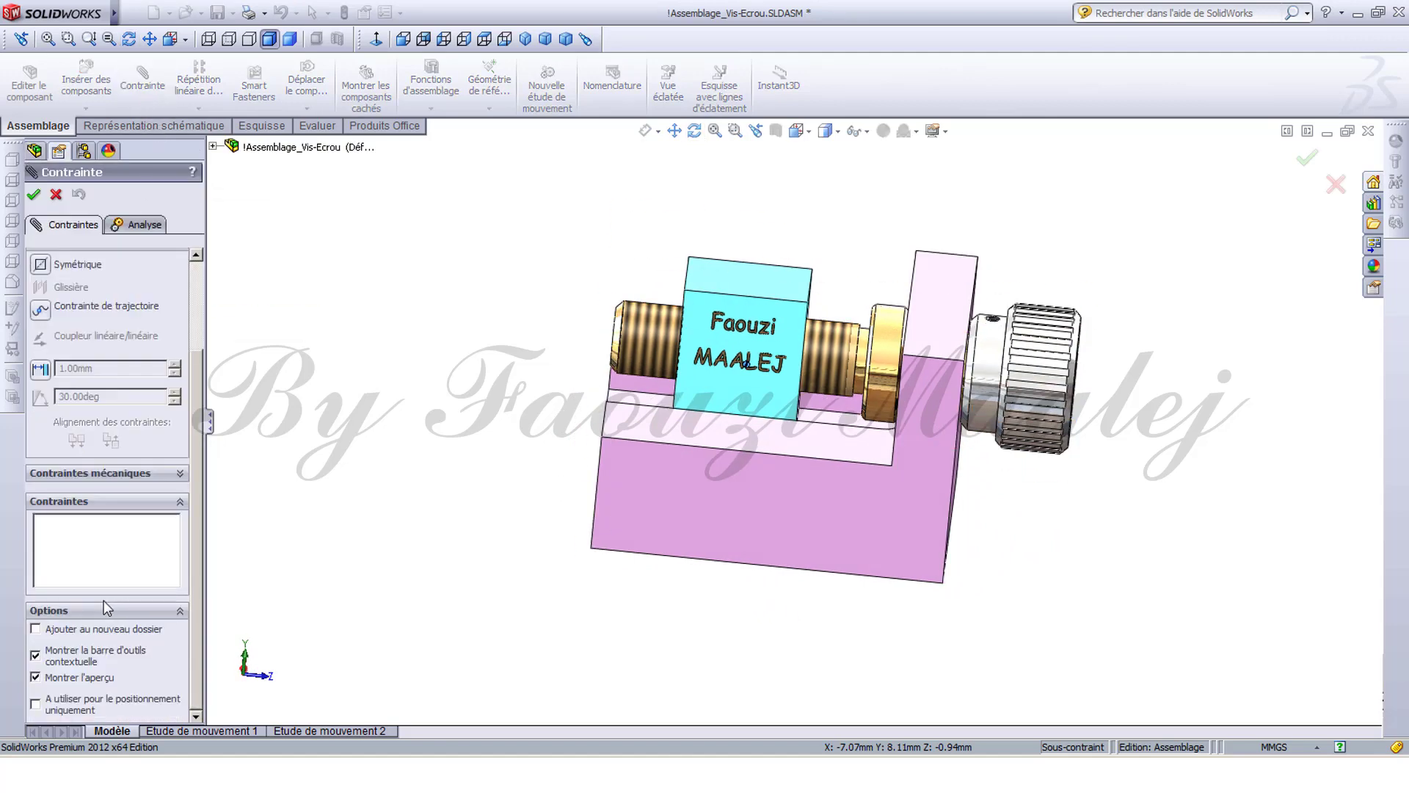
click(42, 370)
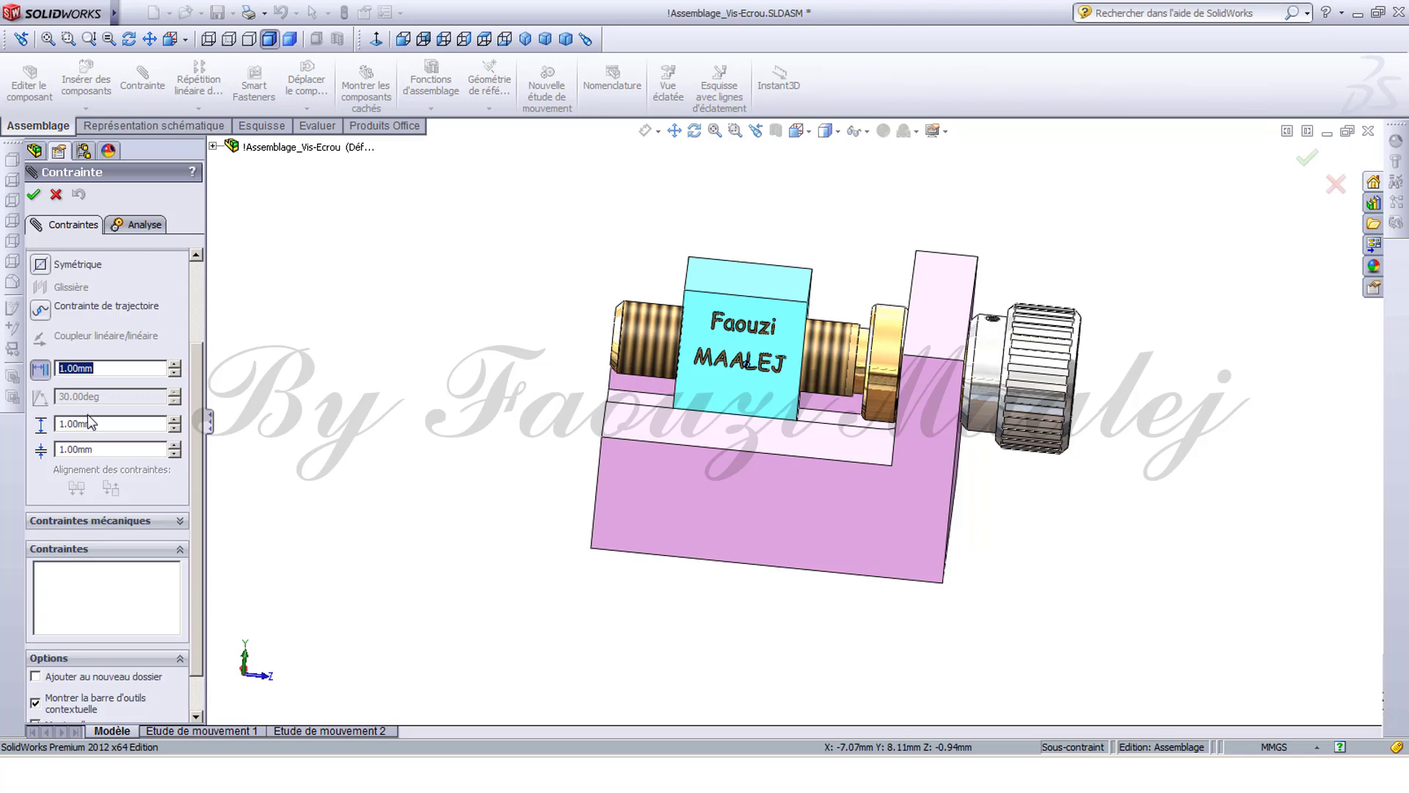
text(0)
middle_drag(644, 631, 672, 584)
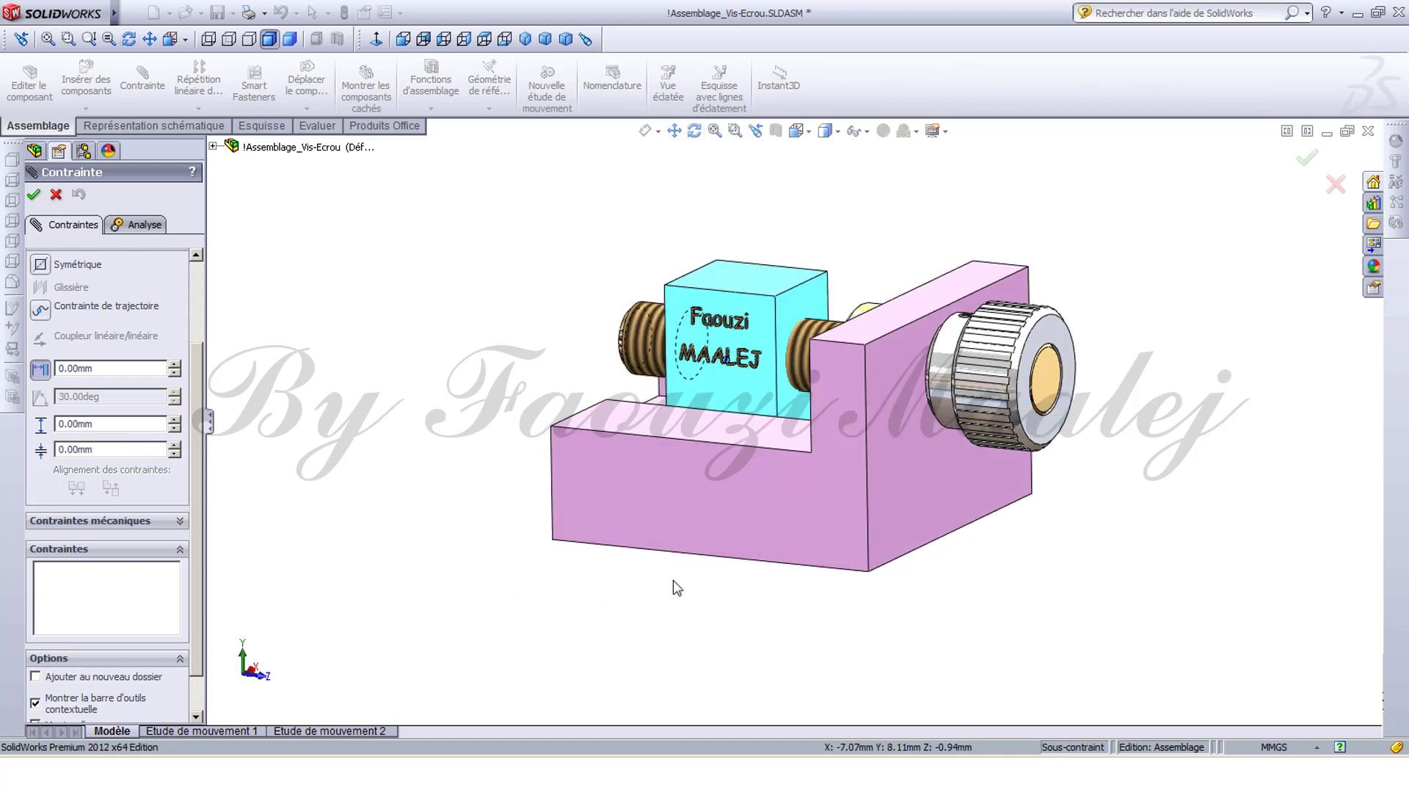
scroll(169, 314, up, 3)
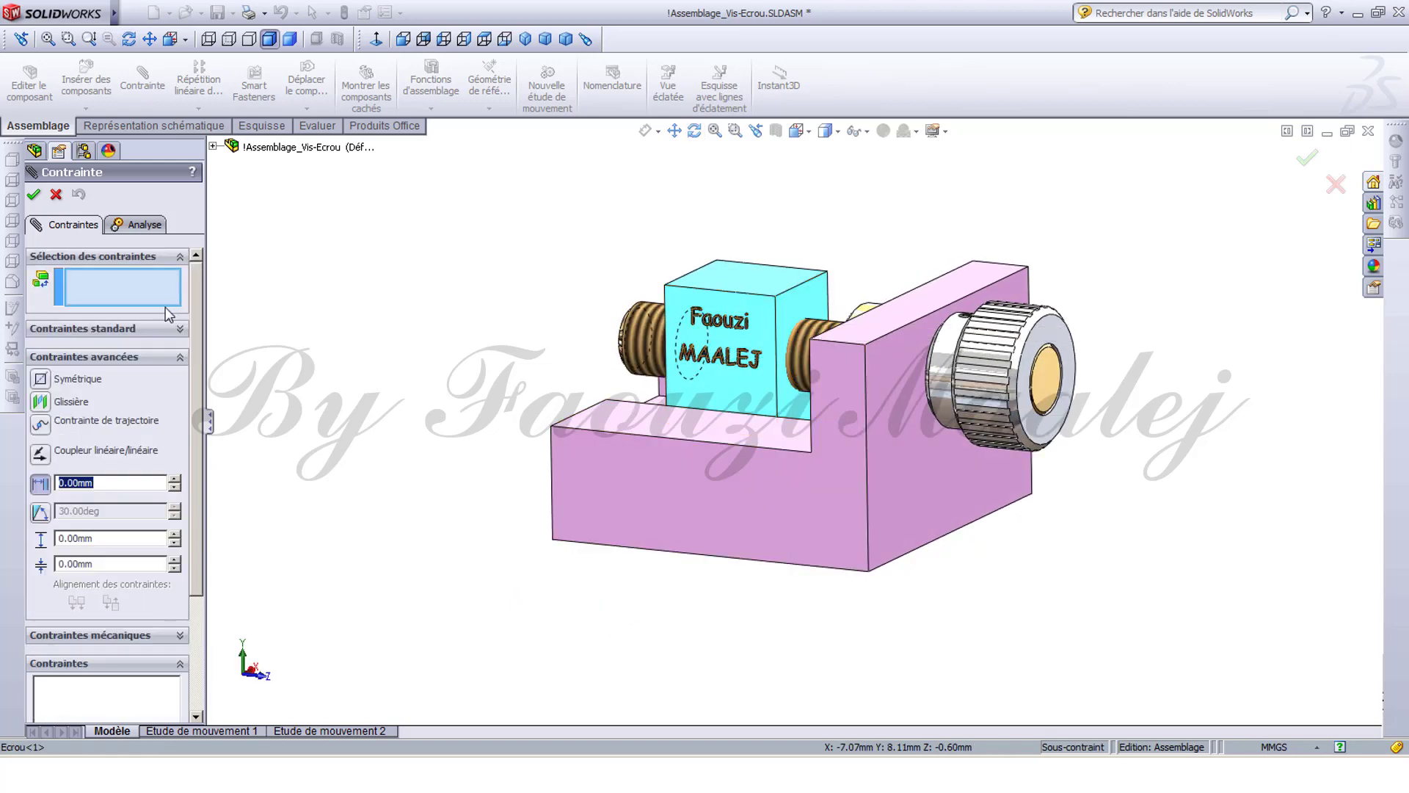
click(793, 313)
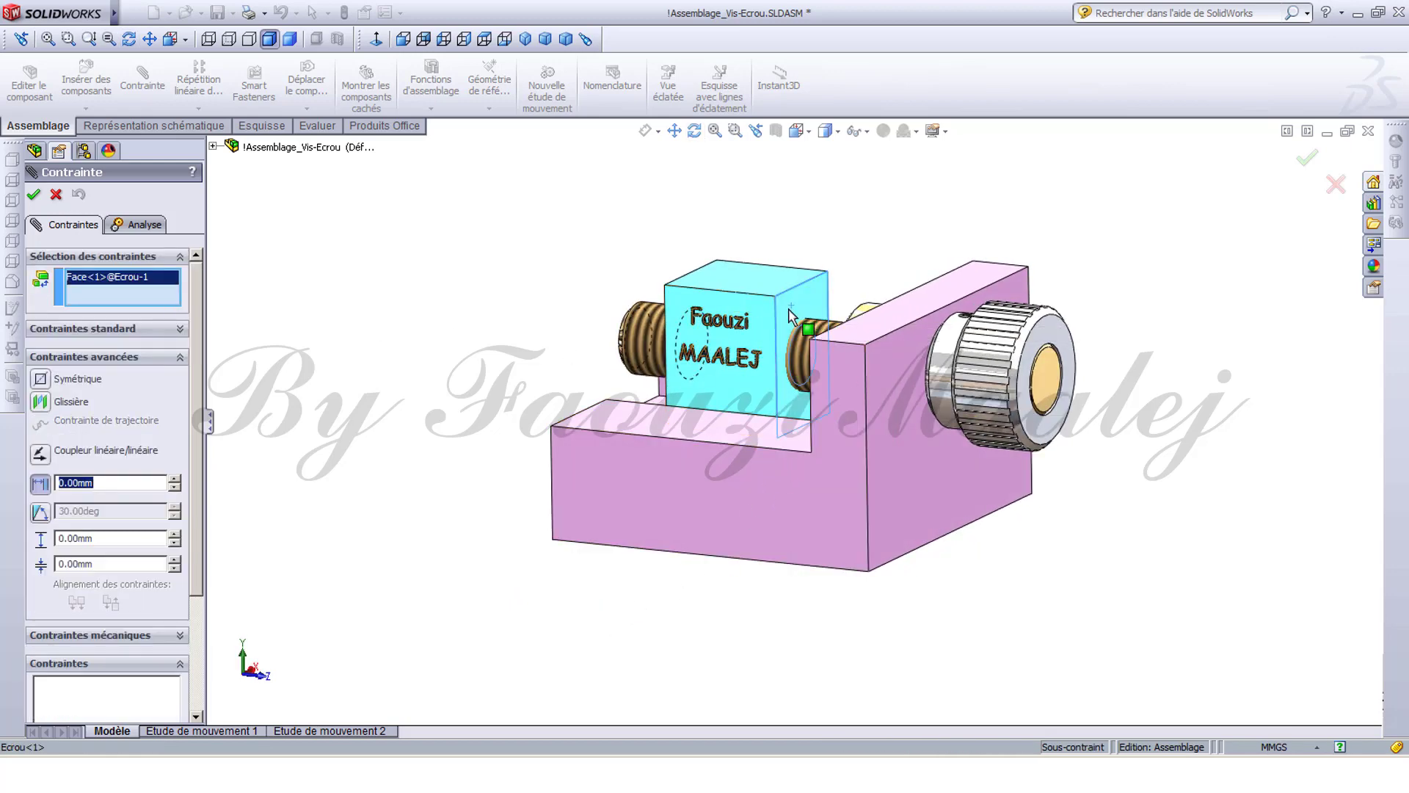
middle_drag(493, 378, 609, 367)
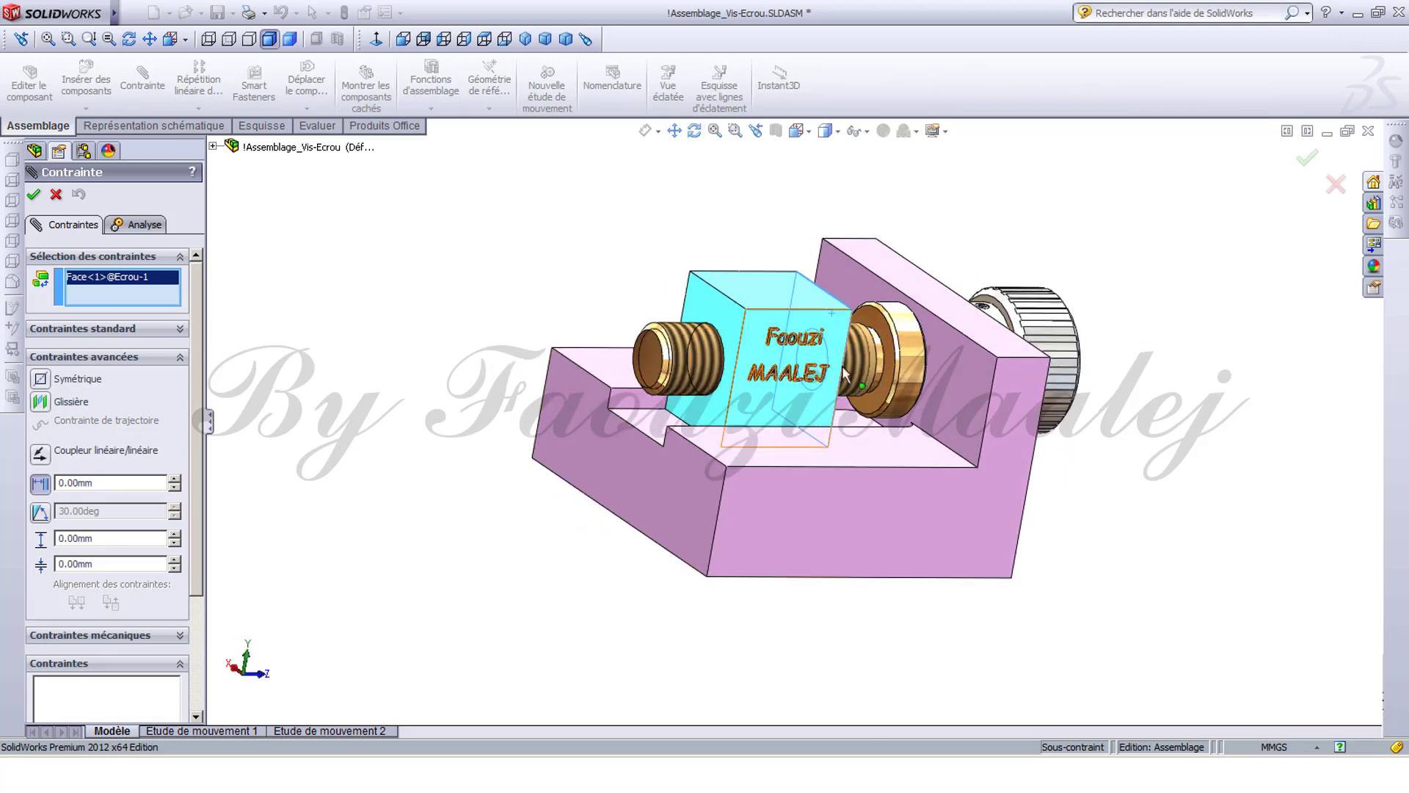
scroll(884, 363, down, 2)
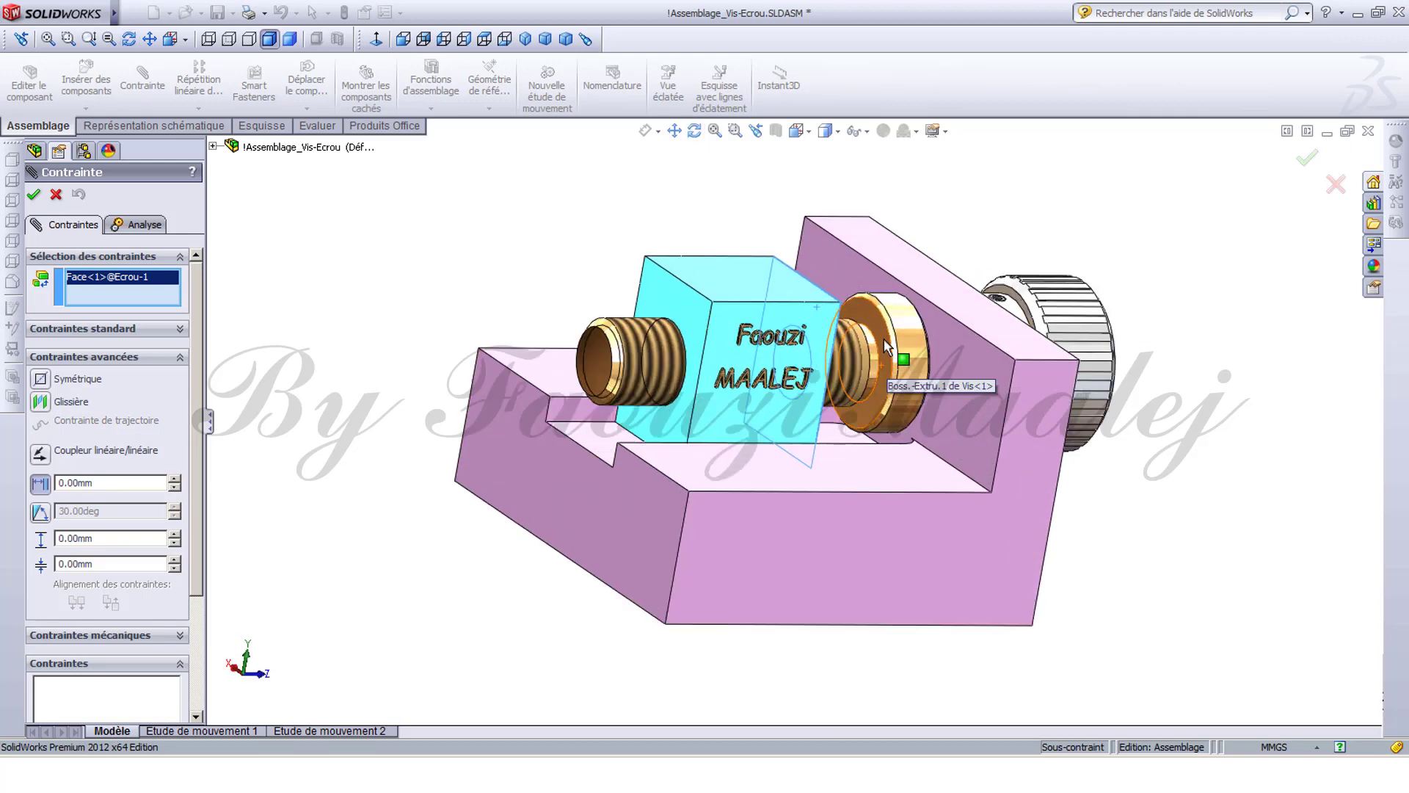
click(888, 346)
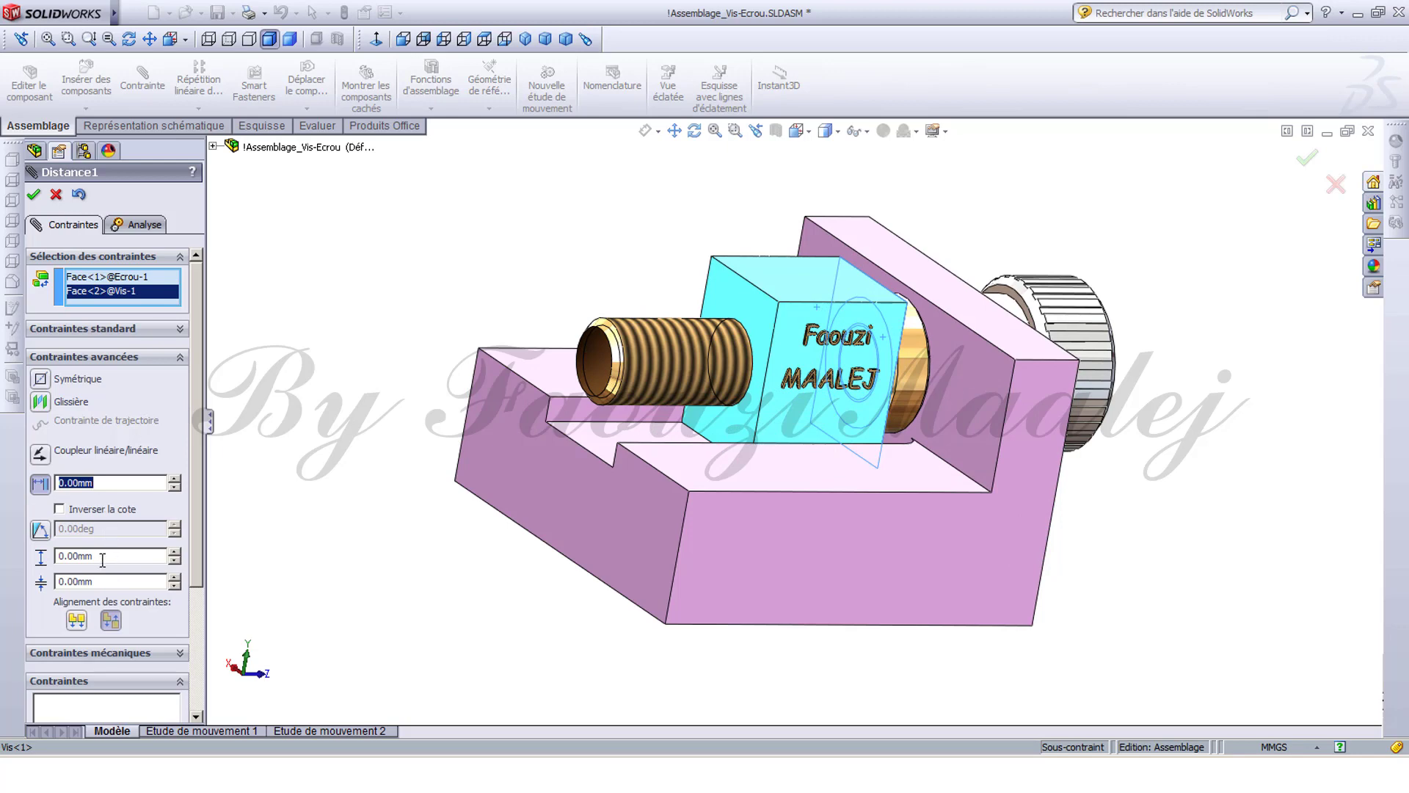
drag(103, 558, 80, 558)
text(18)
click(35, 195)
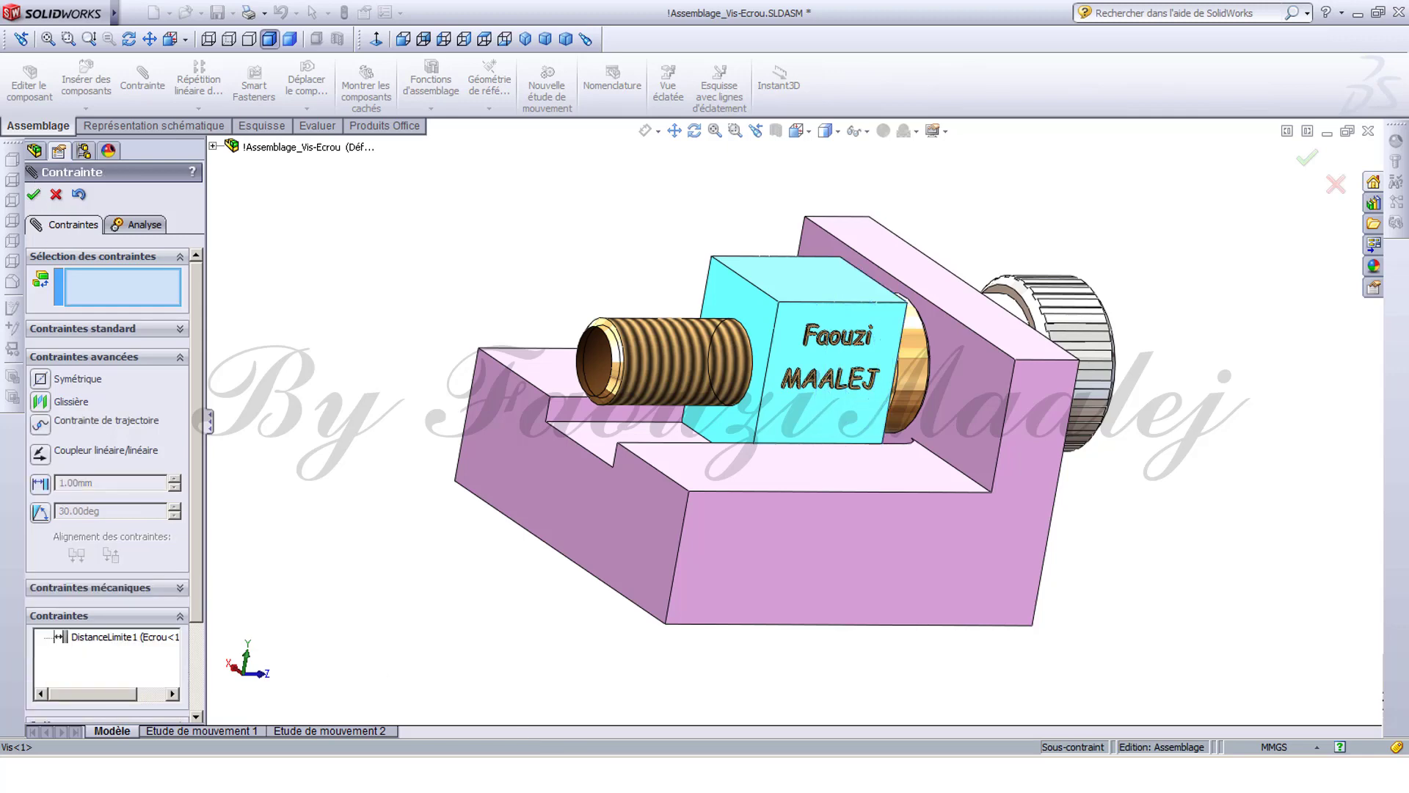
Check the nut's travel limits by sliding it away from the collar and turning the knob, and finish mating.
middle_drag(519, 664, 463, 642)
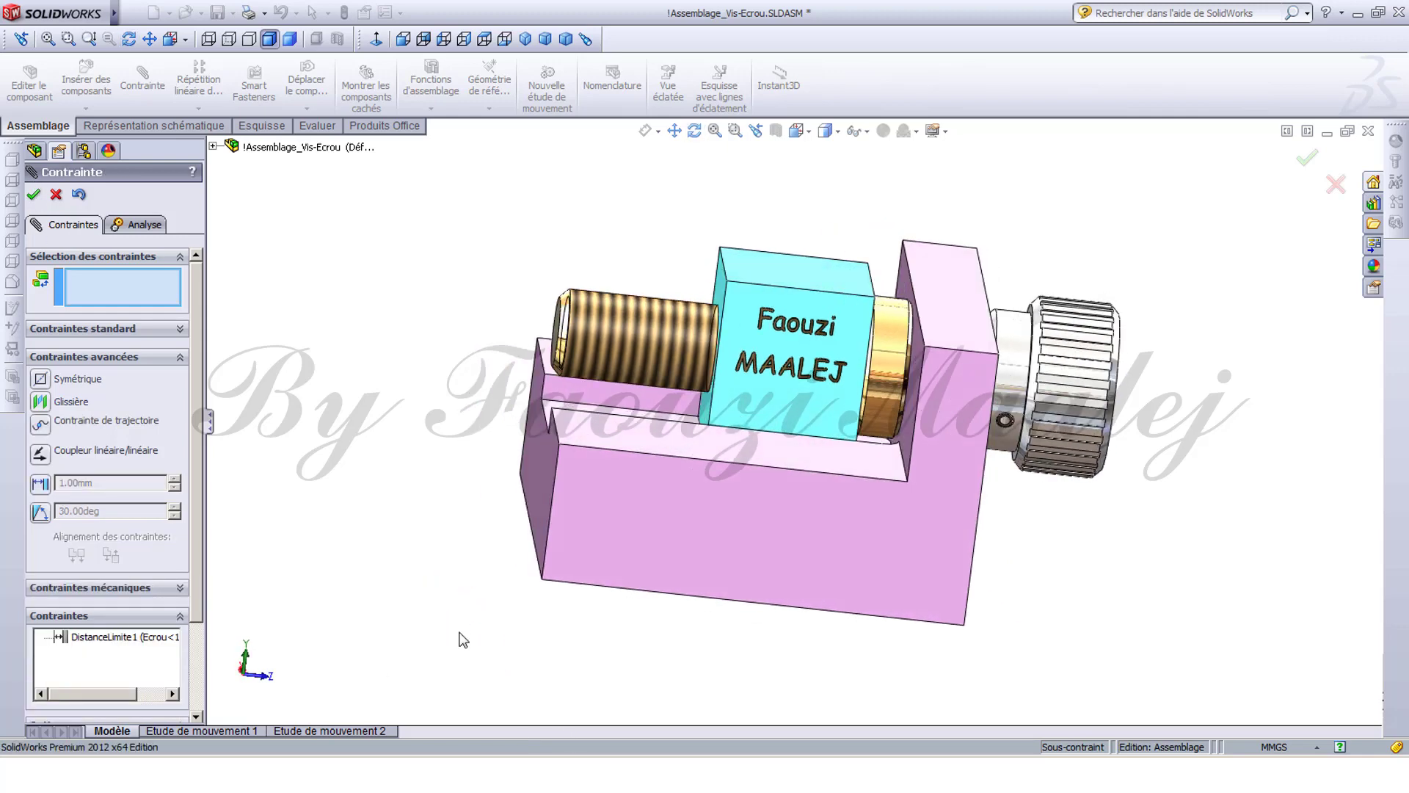
drag(817, 346, 734, 399)
middle_drag(729, 597, 684, 620)
drag(1100, 365, 1154, 444)
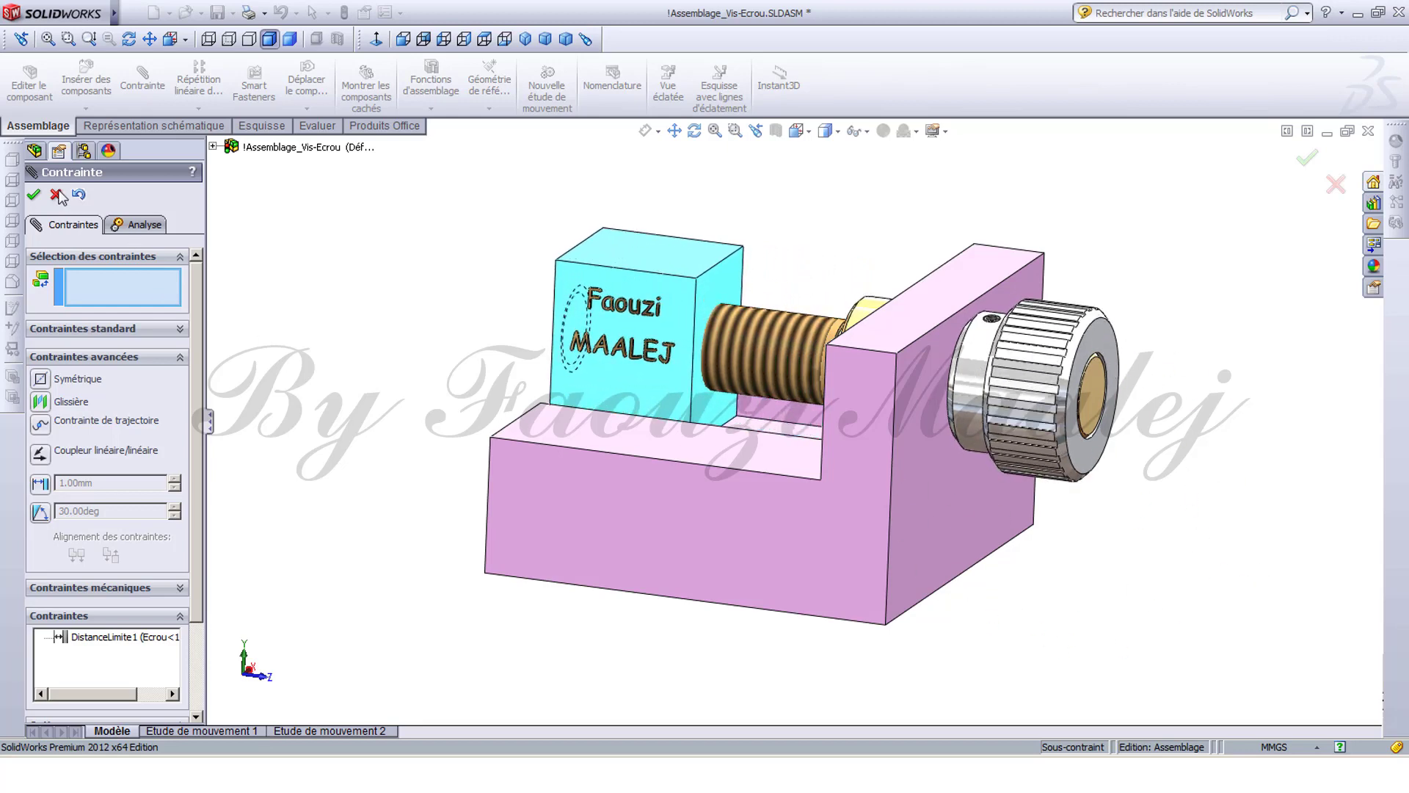
click(34, 195)
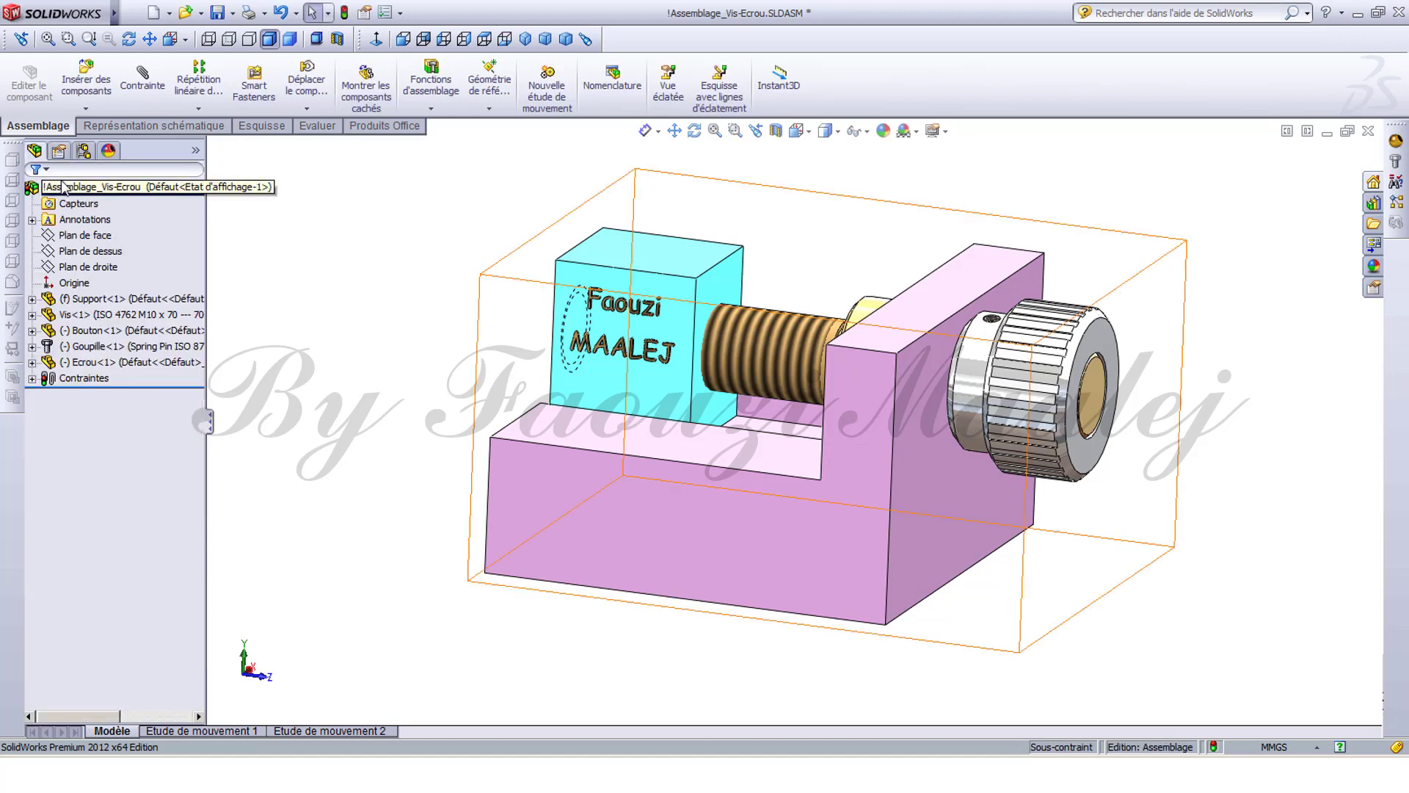